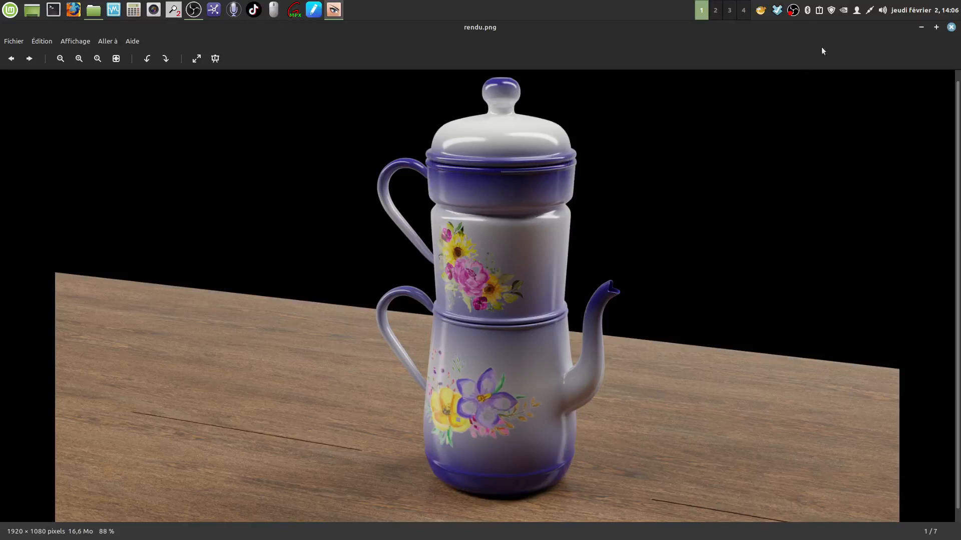
Step: Close the rendered image and open cafetière.blend in Blender from the cafetière folder
{"action": "left_click", "coordinate": [951, 27]}
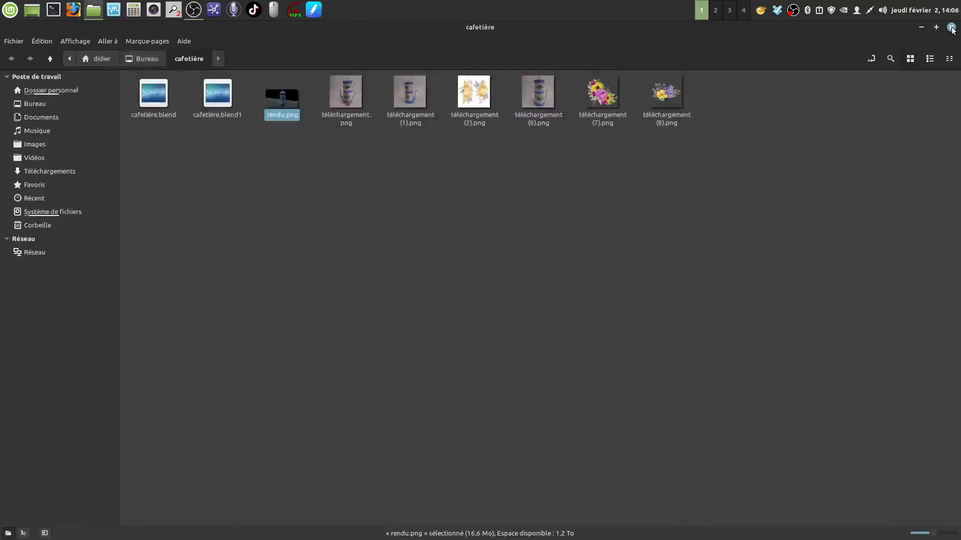
{"action": "left_click", "coordinate": [504, 251]}
{"action": "double_click", "coordinate": [153, 96]}
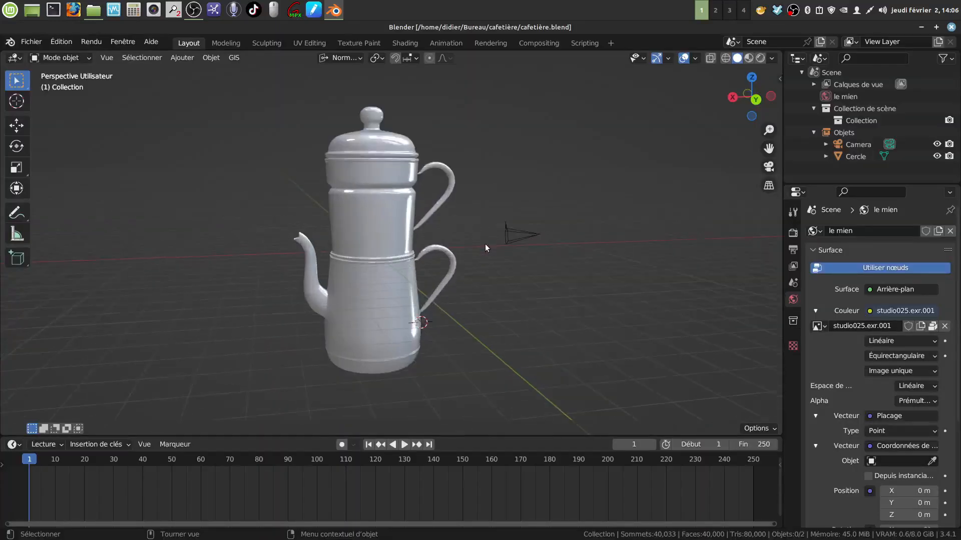
{"action": "scroll", "coordinate": [460, 228], "scroll_direction": "up", "scroll_amount": 2}
{"action": "scroll", "coordinate": [459, 228], "scroll_direction": "up", "scroll_amount": 3}
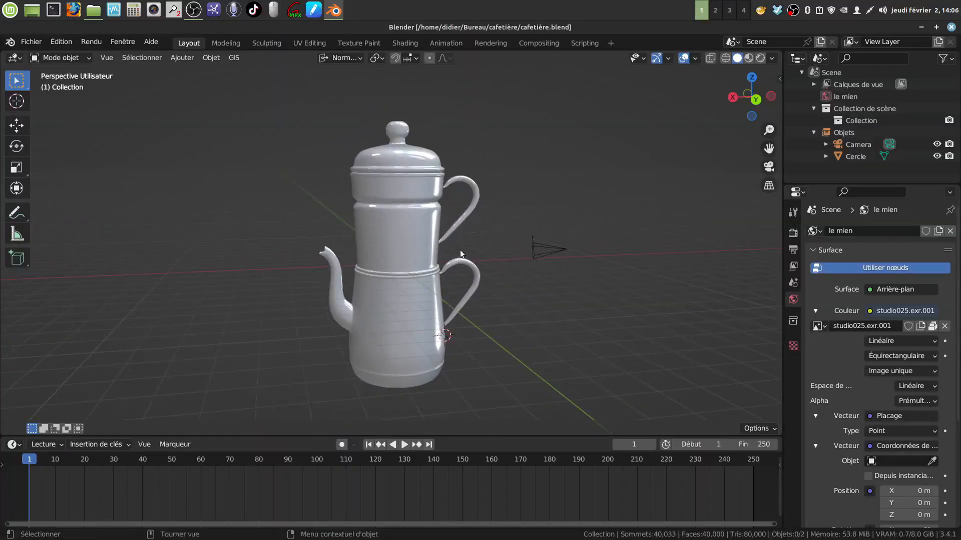
{"action": "middle_click_drag", "start_coordinate": [460, 237], "coordinate": [703, 325]}
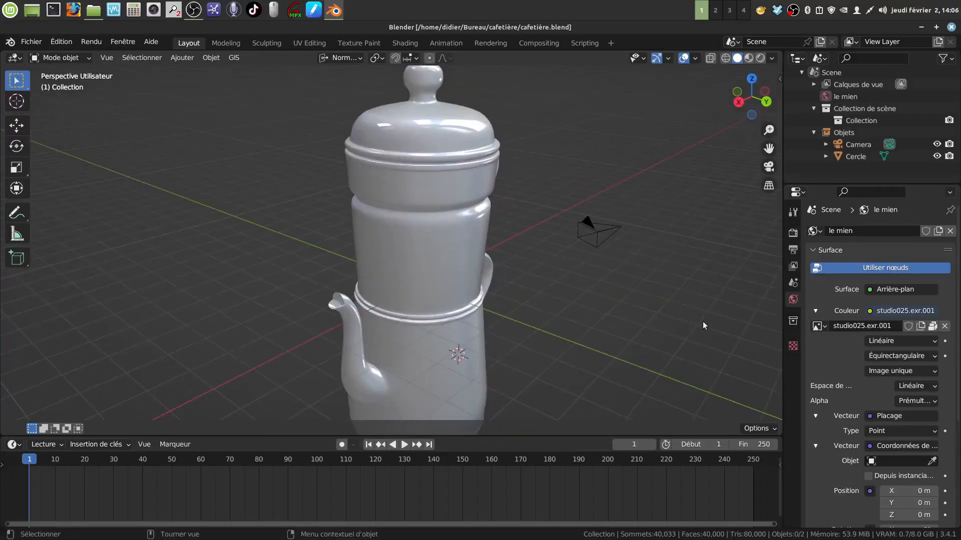
Step: Examine the finished coffee pot's shape and floral decoration from several sides in rendered shading, and close the project
{"action": "left_click", "coordinate": [760, 58]}
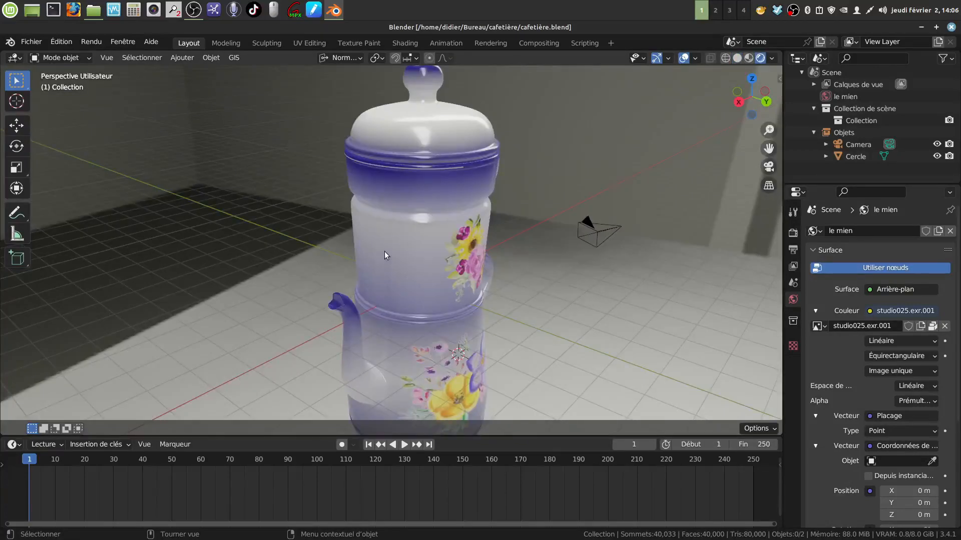
{"action": "scroll", "coordinate": [384, 251], "scroll_direction": "down", "scroll_amount": 3}
{"action": "mouse_move", "coordinate": [384, 251]}
{"action": "middle_mouse_down"}
{"action": "mouse_move", "coordinate": [314, 220]}
{"action": "mouse_move", "coordinate": [347, 182]}
{"action": "mouse_move", "coordinate": [532, 171]}
{"action": "mouse_move", "coordinate": [620, 185]}
{"action": "mouse_move", "coordinate": [628, 215]}
{"action": "mouse_move", "coordinate": [550, 250]}
{"action": "middle_mouse_up"}
{"action": "middle_click_drag", "start_coordinate": [475, 294], "coordinate": [374, 249]}
{"action": "middle_click_drag", "start_coordinate": [452, 178], "coordinate": [457, 198]}
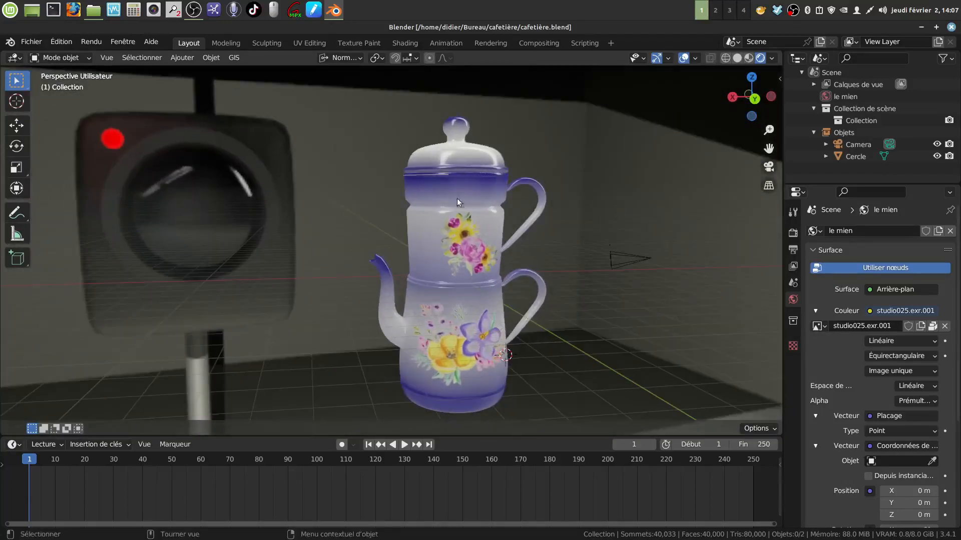
{"action": "scroll", "coordinate": [469, 249], "scroll_direction": "up", "scroll_amount": 4}
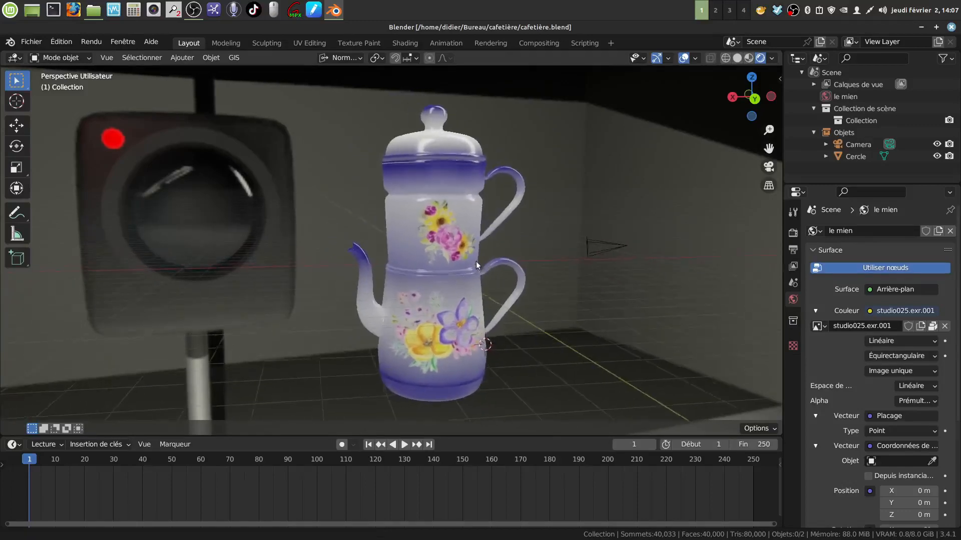
{"action": "middle_click_drag", "start_coordinate": [461, 281], "coordinate": [440, 156]}
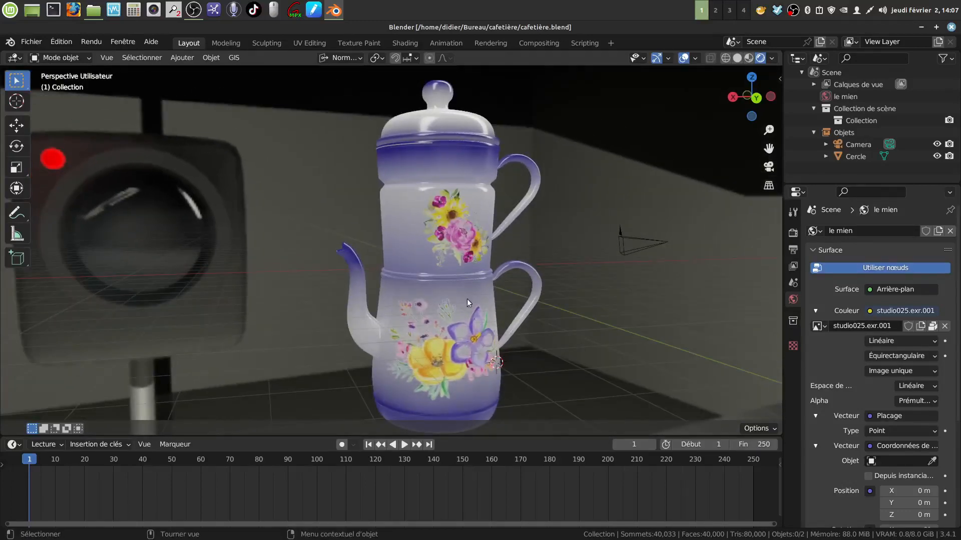
{"action": "mouse_move", "coordinate": [476, 193]}
{"action": "middle_mouse_down"}
{"action": "mouse_move", "coordinate": [509, 179]}
{"action": "mouse_move", "coordinate": [494, 192]}
{"action": "mouse_move", "coordinate": [480, 185]}
{"action": "middle_mouse_up"}
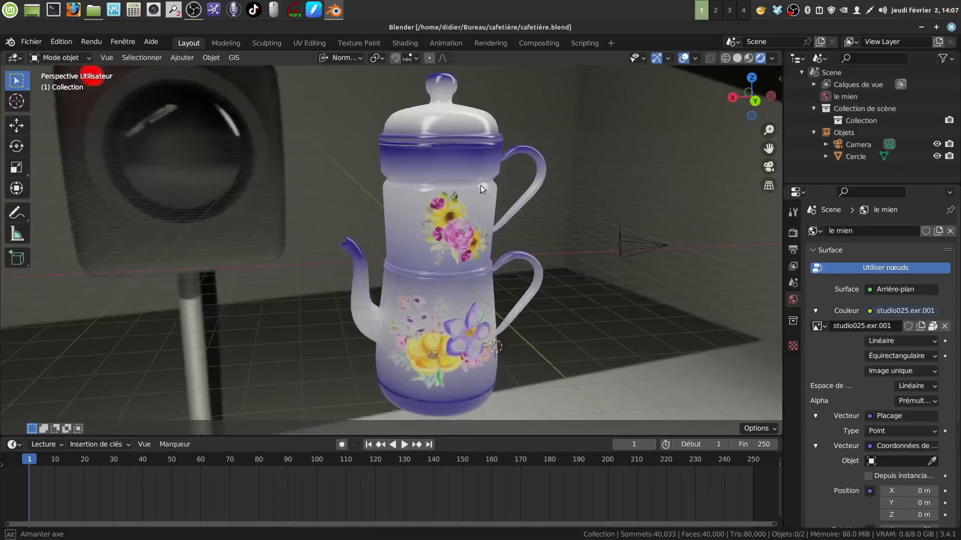
{"action": "left_click", "coordinate": [951, 27]}
{"action": "left_click", "coordinate": [465, 271]}
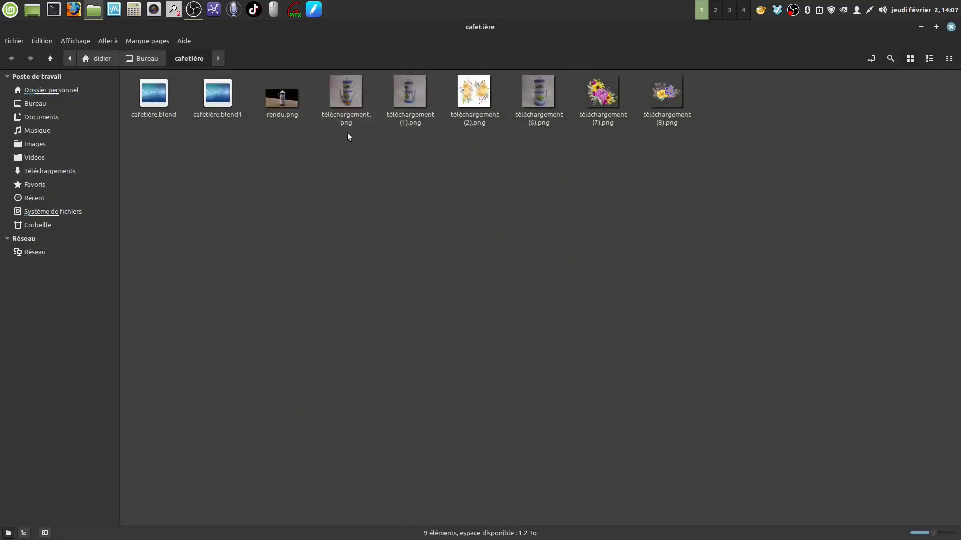
Step: View the reference photo téléchargement.png of the enamel coffee pot and close it
{"action": "double_click", "coordinate": [347, 95]}
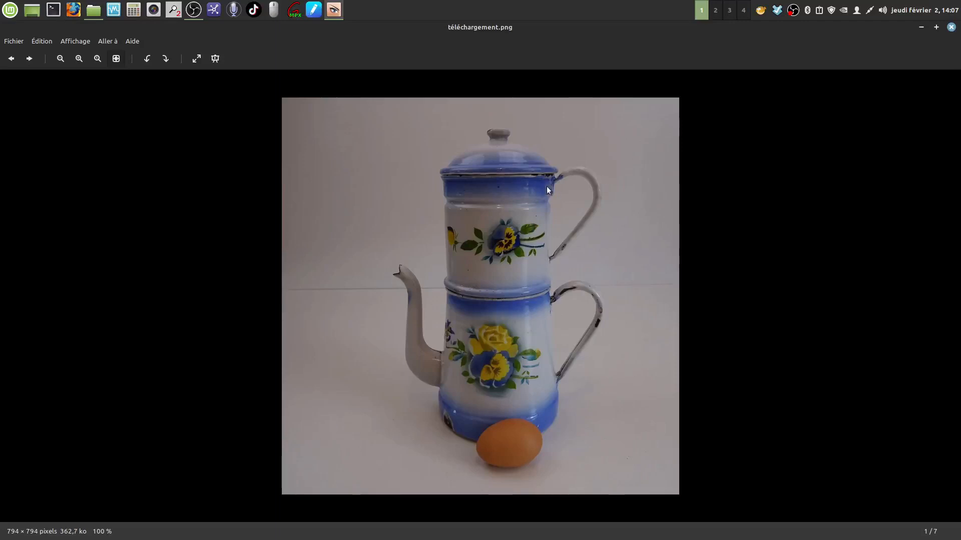
{"action": "left_click", "coordinate": [951, 28]}
{"action": "left_click", "coordinate": [543, 218]}
Step: View the second coffee pot photo, téléchargement (6).png, and close it
{"action": "left_click", "coordinate": [537, 98]}
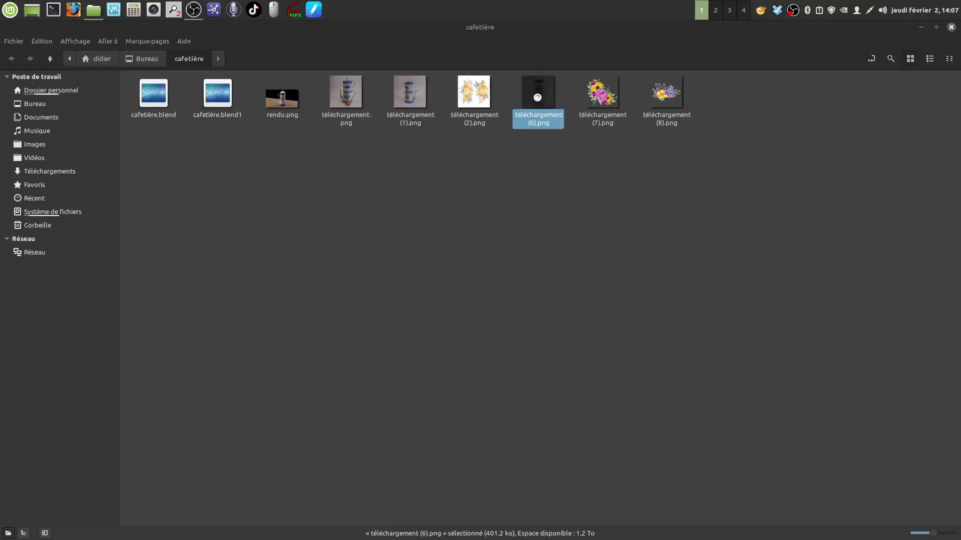
{"action": "double_click", "coordinate": [537, 97]}
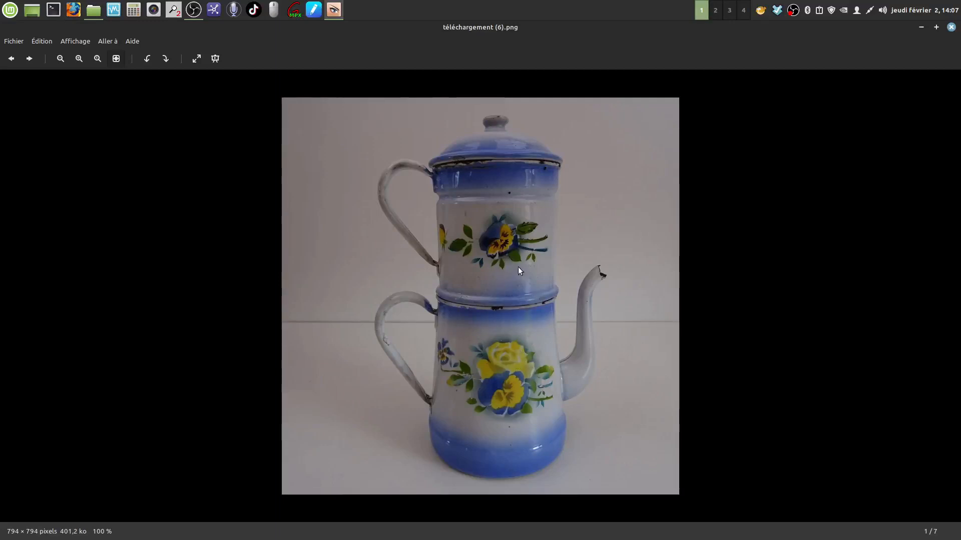
{"action": "left_click", "coordinate": [952, 31]}
{"action": "left_click", "coordinate": [456, 184]}
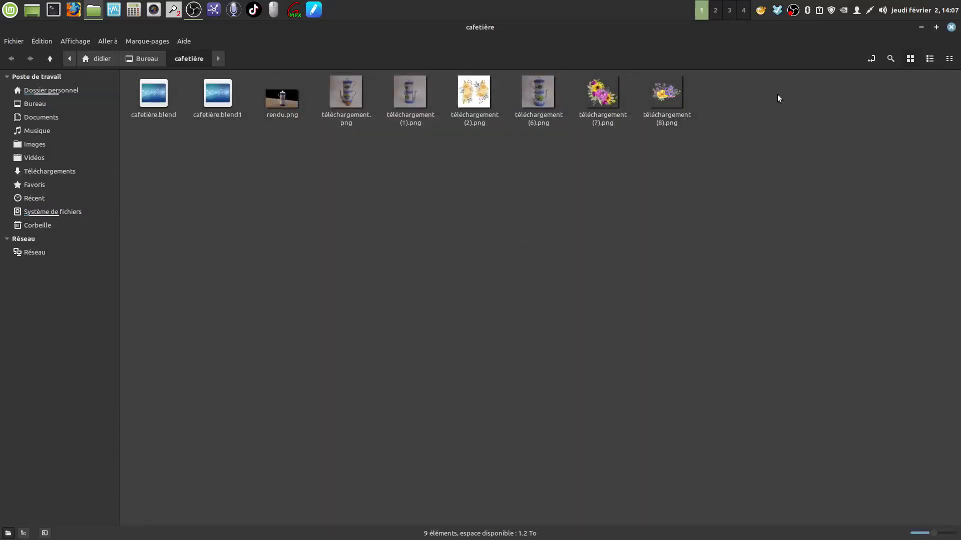
{"action": "left_click", "coordinate": [793, 10]}
{"action": "left_click", "coordinate": [836, 84]}
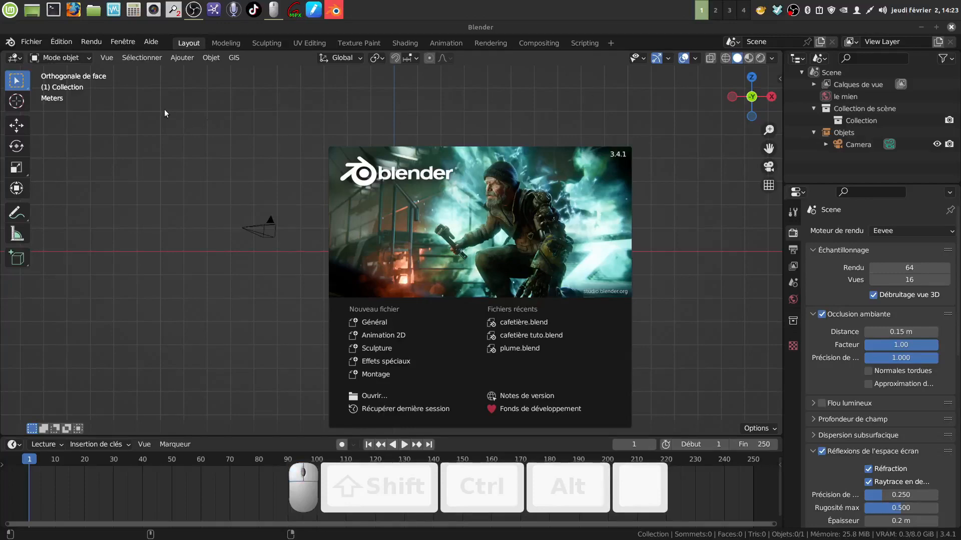
Step: In a new Blender scene, load téléchargement (6).png from the cafetière folder as a reference image aligned to the front view
{"action": "left_click", "coordinate": [168, 114]}
{"action": "left_click", "coordinate": [186, 60]}
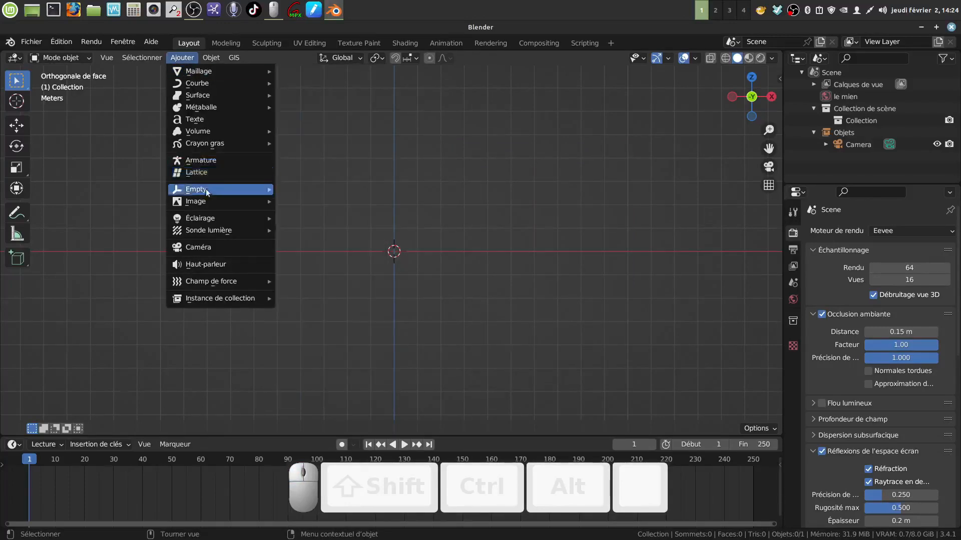
{"action": "mouse_move", "coordinate": [210, 202]}
{"action": "left_click", "coordinate": [323, 202]}
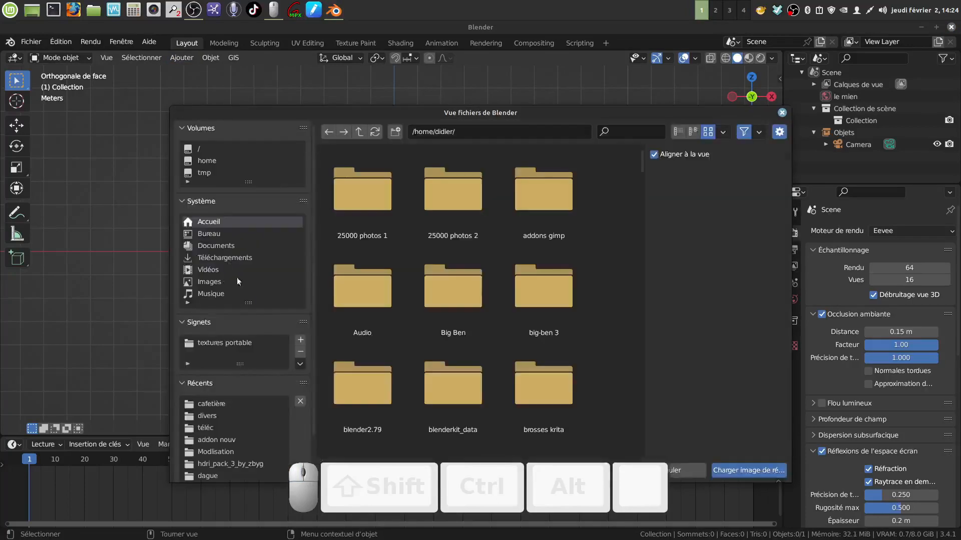
{"action": "left_click", "coordinate": [223, 403]}
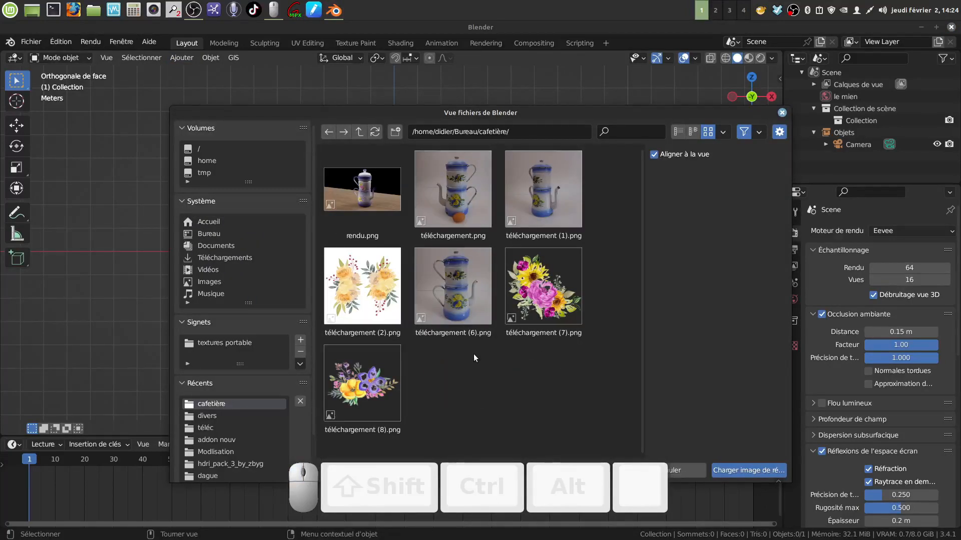
{"action": "left_click", "coordinate": [457, 300]}
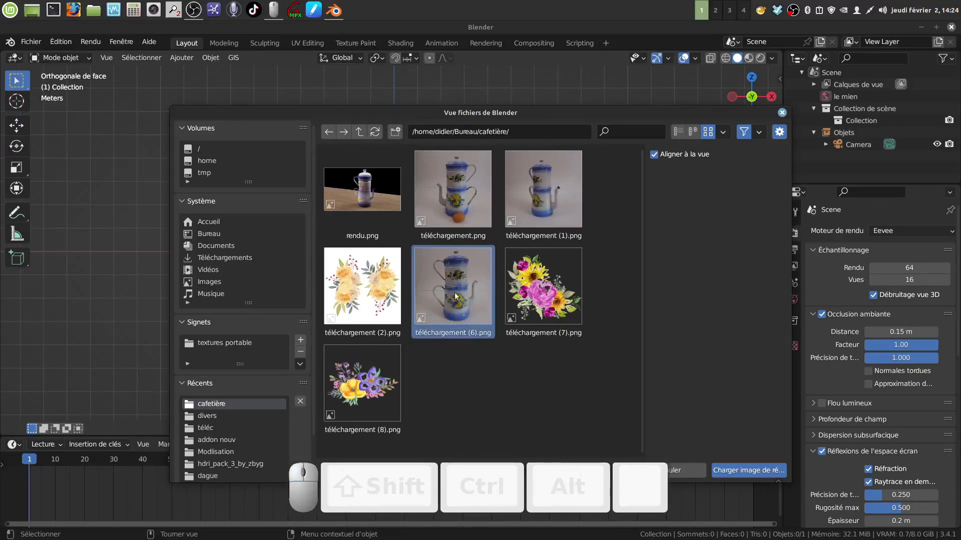
{"action": "left_click", "coordinate": [741, 469]}
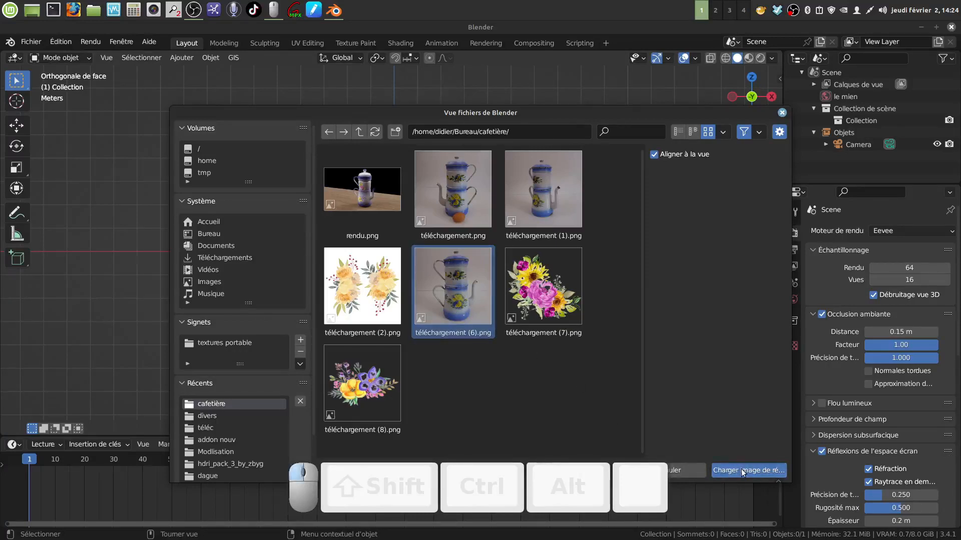
Step: Move the reference image back along the positive Y axis, behind the scene origin, and return to the front view
{"action": "middle_click_drag", "start_coordinate": [484, 221], "coordinate": [515, 238]}
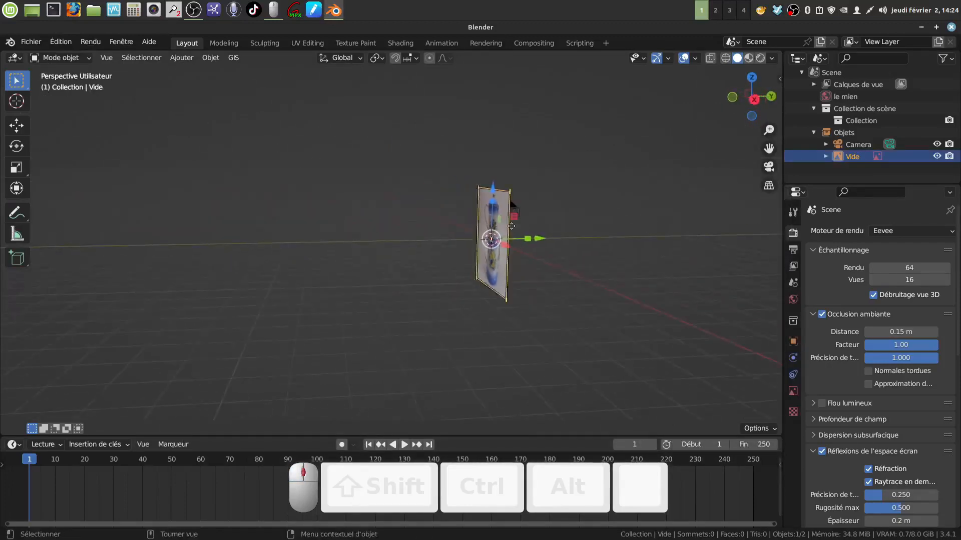
{"action": "left_click_drag", "start_coordinate": [536, 238], "coordinate": [619, 236]}
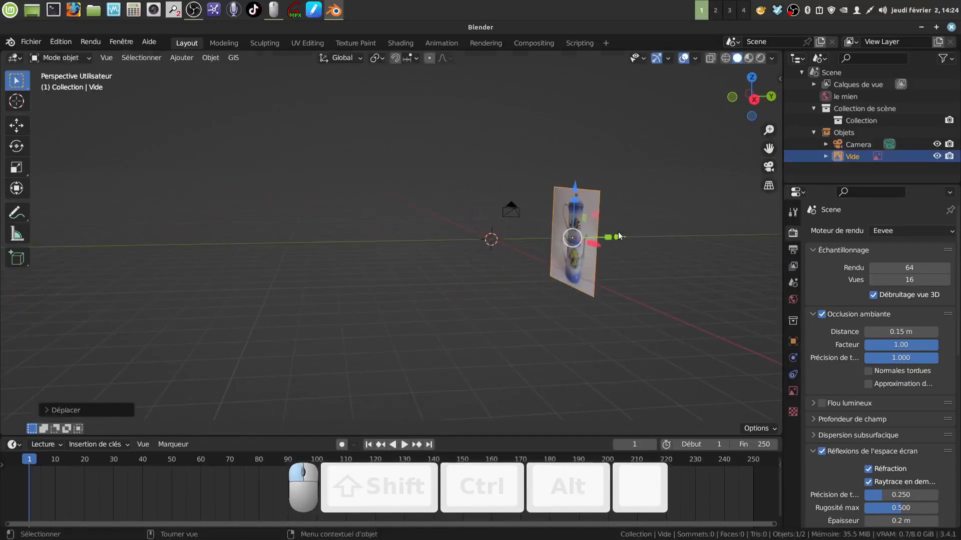
{"action": "key", "text": "KP_1"}
{"action": "scroll", "coordinate": [601, 236], "scroll_direction": "up", "scroll_amount": 5}
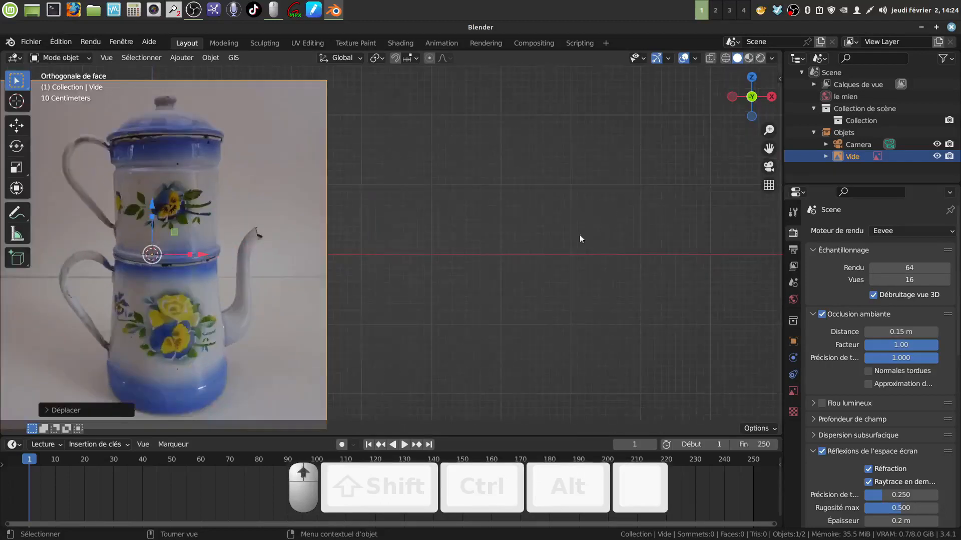
{"action": "middle_click_drag", "start_coordinate": [408, 295], "coordinate": [636, 228], "text": "shift"}
{"action": "scroll", "coordinate": [626, 231], "scroll_direction": "down", "scroll_amount": 4}
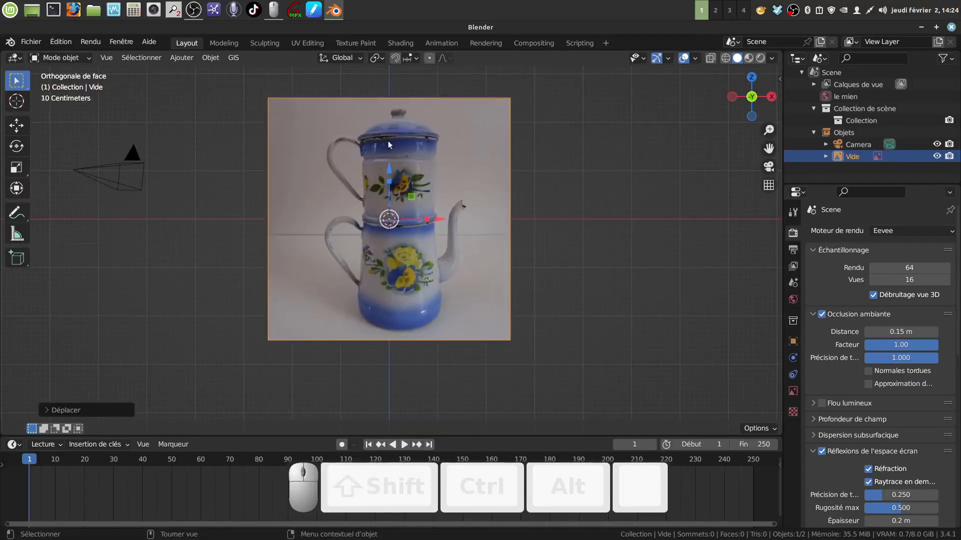
Step: Add a mesh circle with 20 vertices at the scene origin
{"action": "left_click", "coordinate": [181, 57]}
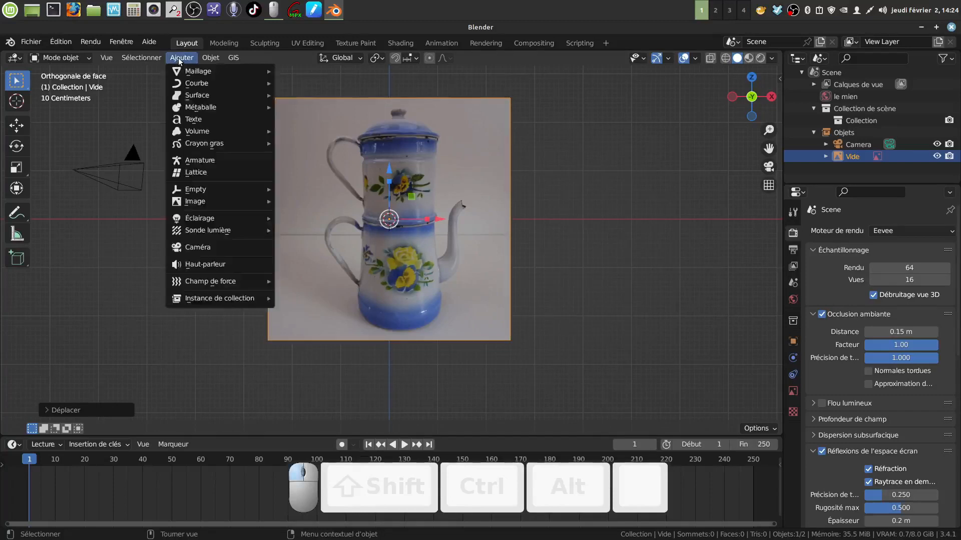
{"action": "mouse_move", "coordinate": [214, 72]}
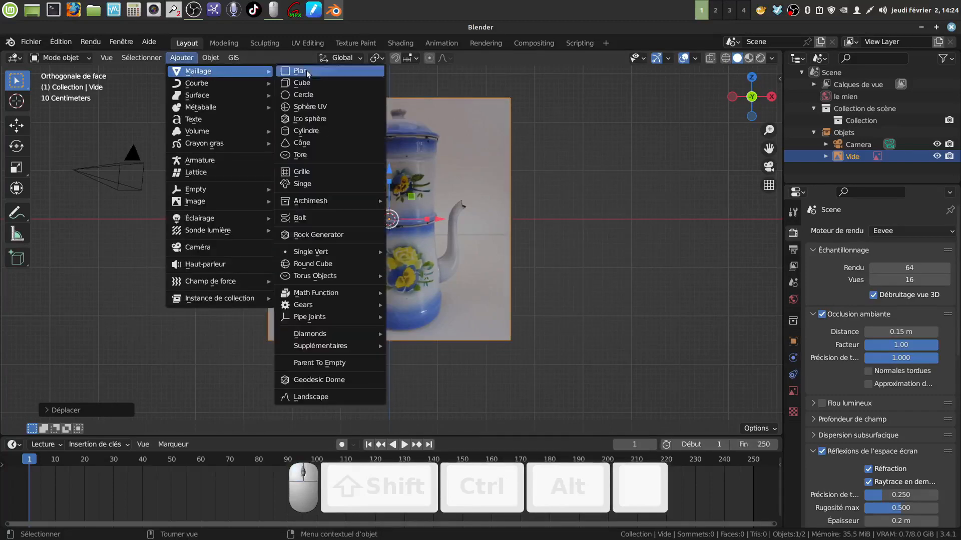
{"action": "left_click", "coordinate": [319, 95]}
{"action": "left_click", "coordinate": [48, 411]}
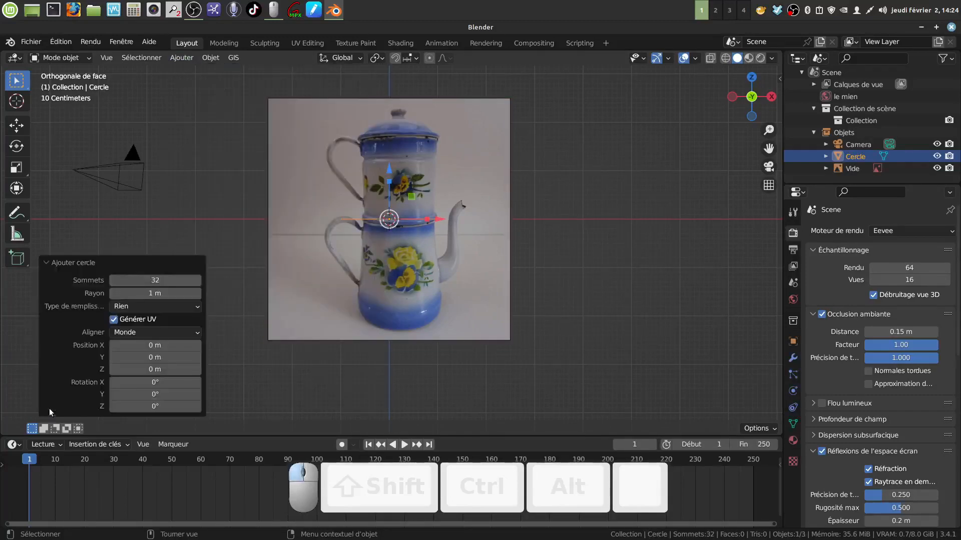
{"action": "left_click", "coordinate": [155, 281]}
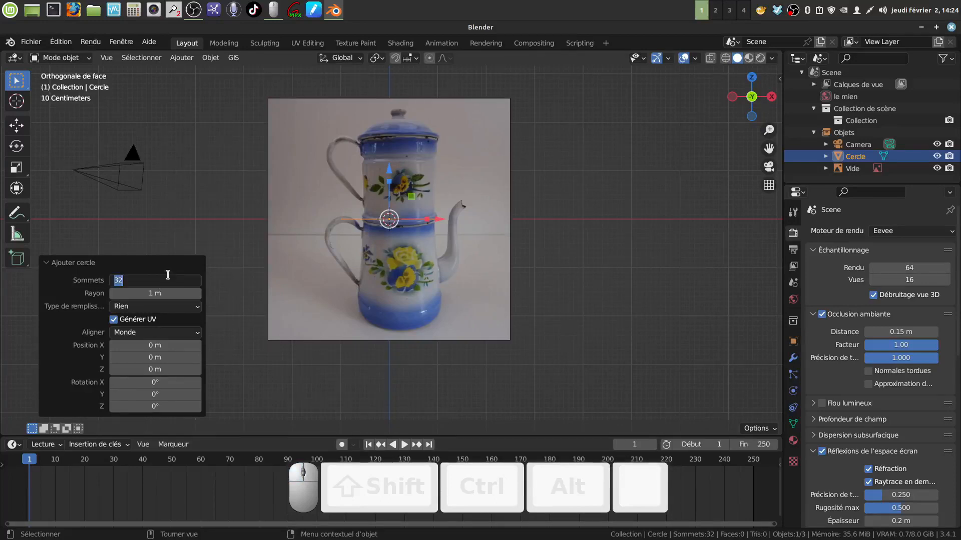
{"action": "key", "text": "BackSpace"}
{"action": "type", "text": "2"}
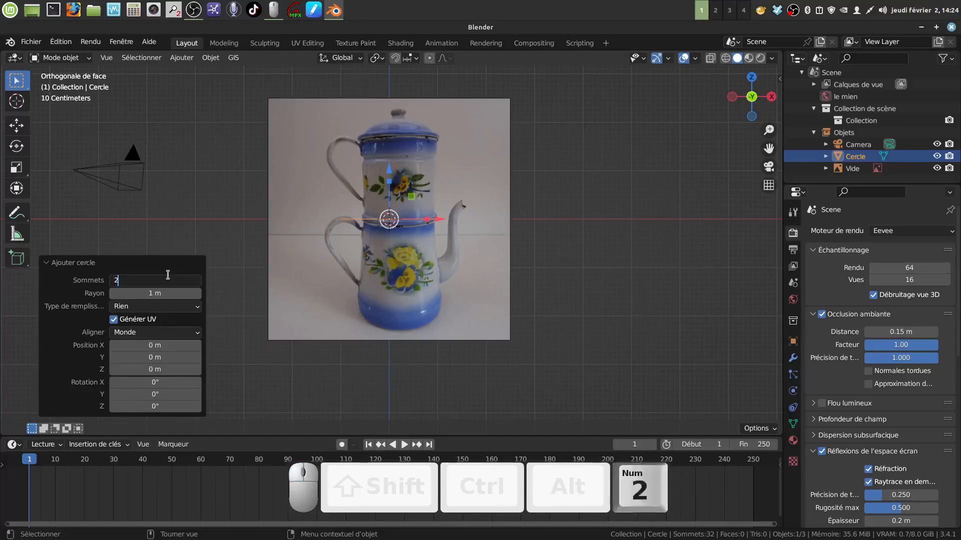
{"action": "type", "text": "4"}
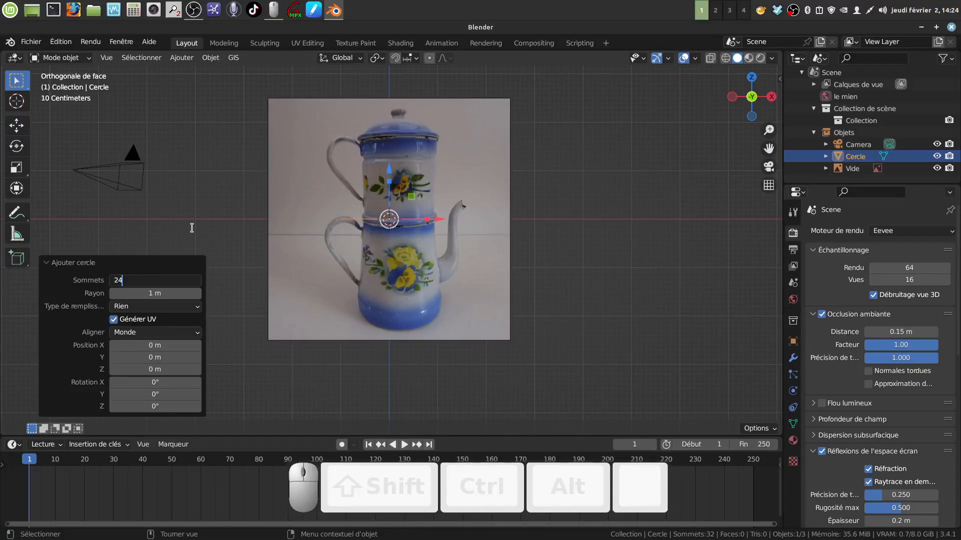
{"action": "key", "text": "BackSpace"}
{"action": "type", "text": "0"}
{"action": "left_click", "coordinate": [191, 227]}
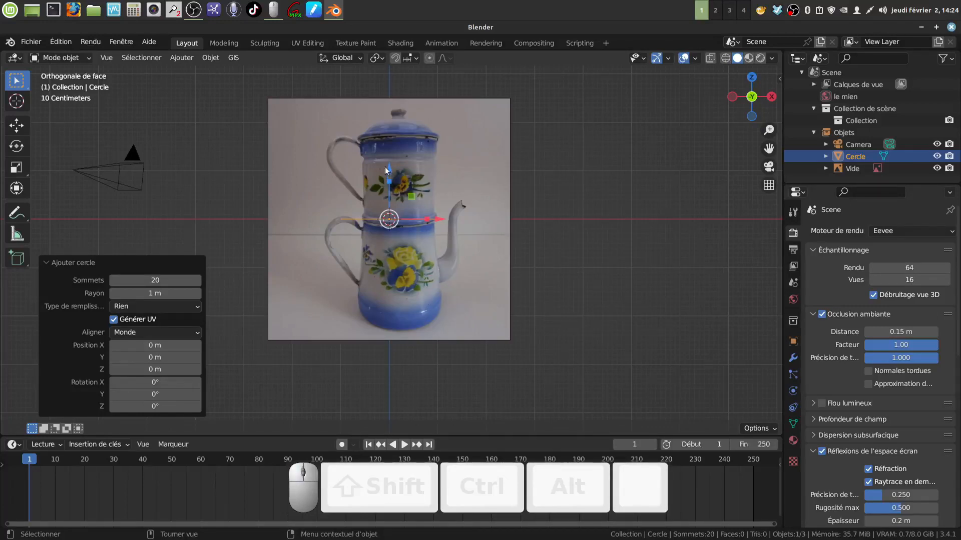
Step: Lower the circle about 2.06 m along Z to the base of the pictured pot and enter Edit Mode
{"action": "left_click_drag", "start_coordinate": [389, 170], "coordinate": [403, 263]}
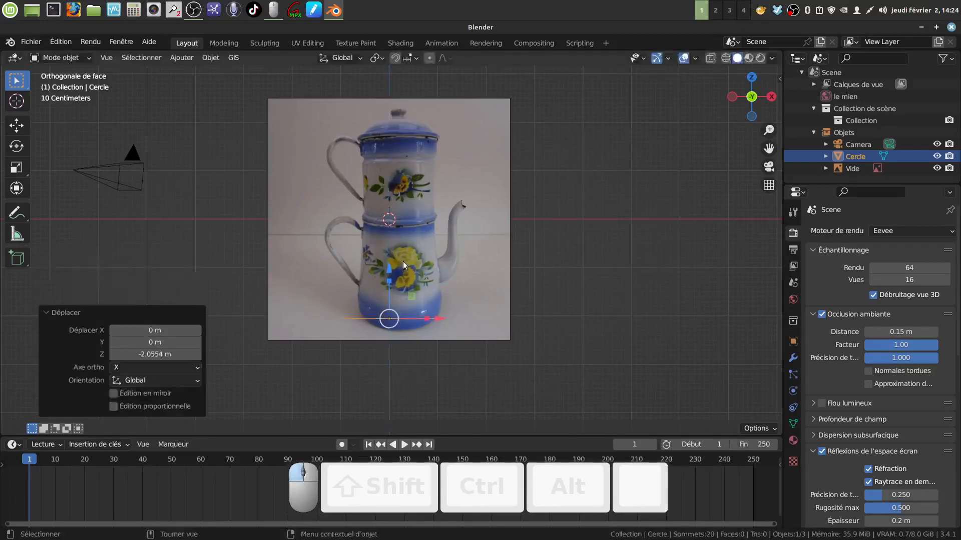
{"action": "key", "text": "Tab"}
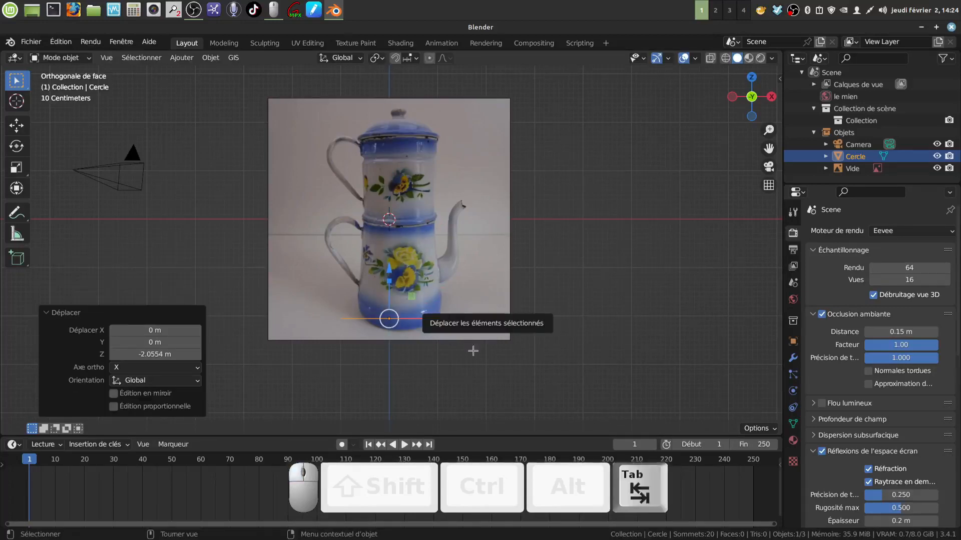
{"action": "scroll", "coordinate": [472, 349], "scroll_direction": "up", "scroll_amount": 2}
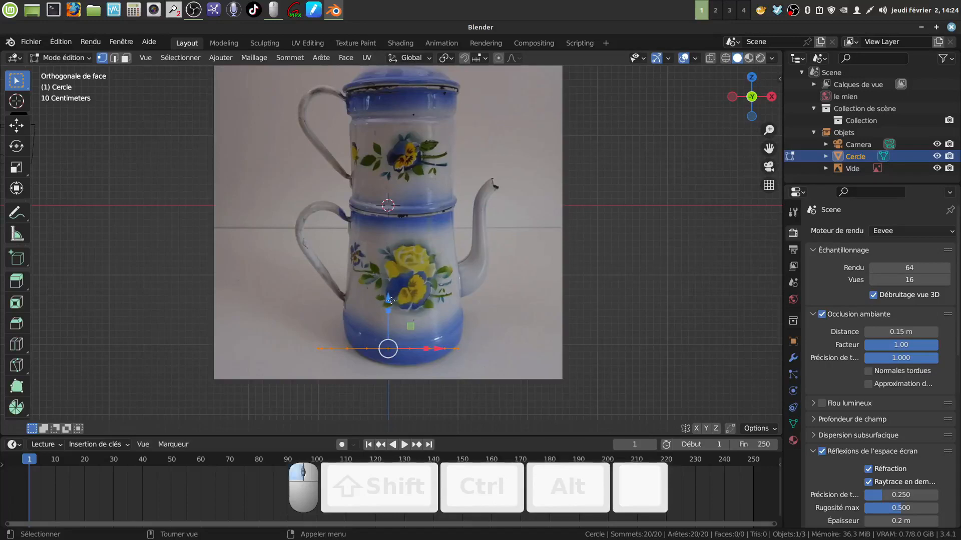
{"action": "left_click_drag", "start_coordinate": [391, 301], "coordinate": [397, 301]}
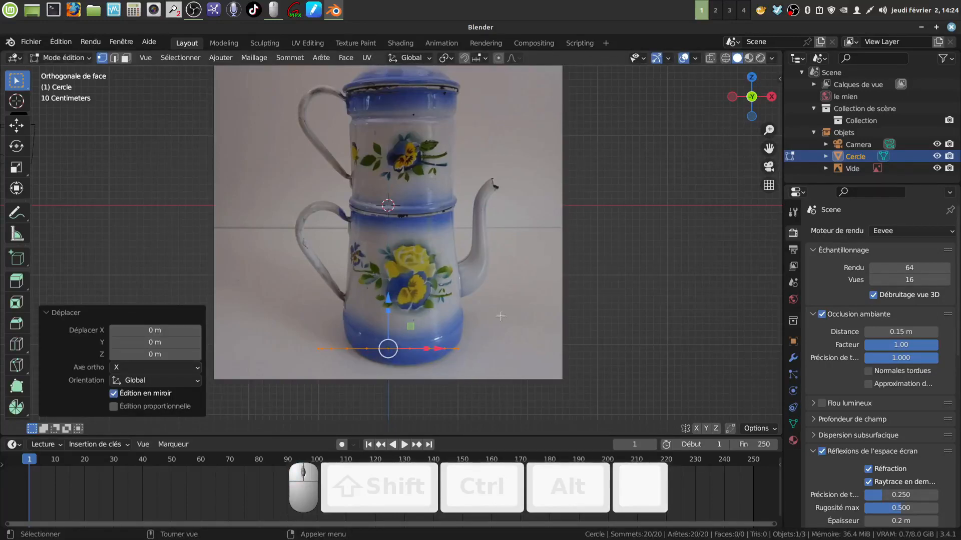
Step: In Object Mode, shift the reference image about 0.2 m along negative X so the pictured pot is centred on the Z axis
{"action": "scroll", "coordinate": [501, 316], "scroll_direction": "down", "scroll_amount": 2}
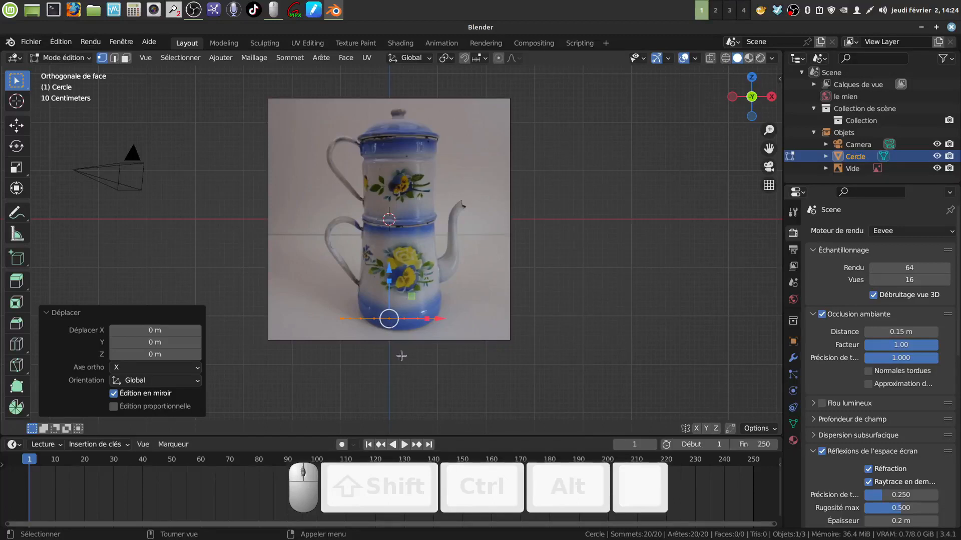
{"action": "key", "text": "Tab"}
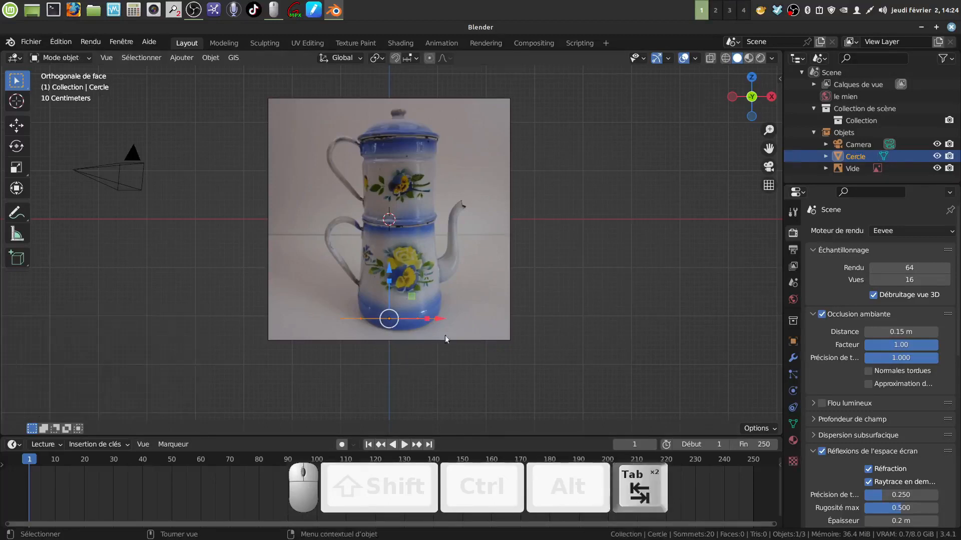
{"action": "left_click", "coordinate": [479, 316]}
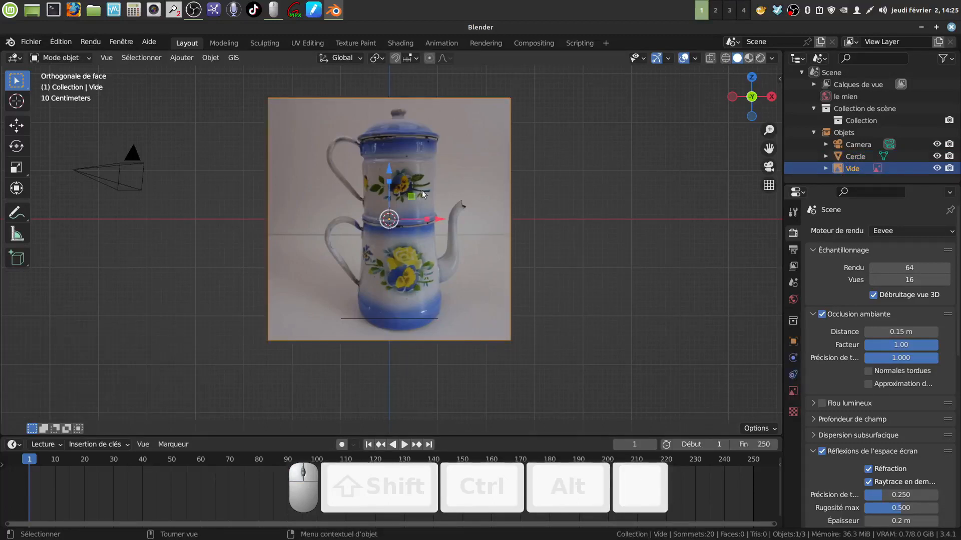
{"action": "left_click_drag", "start_coordinate": [393, 170], "coordinate": [404, 265]}
{"action": "left_click_drag", "start_coordinate": [443, 312], "coordinate": [430, 311]}
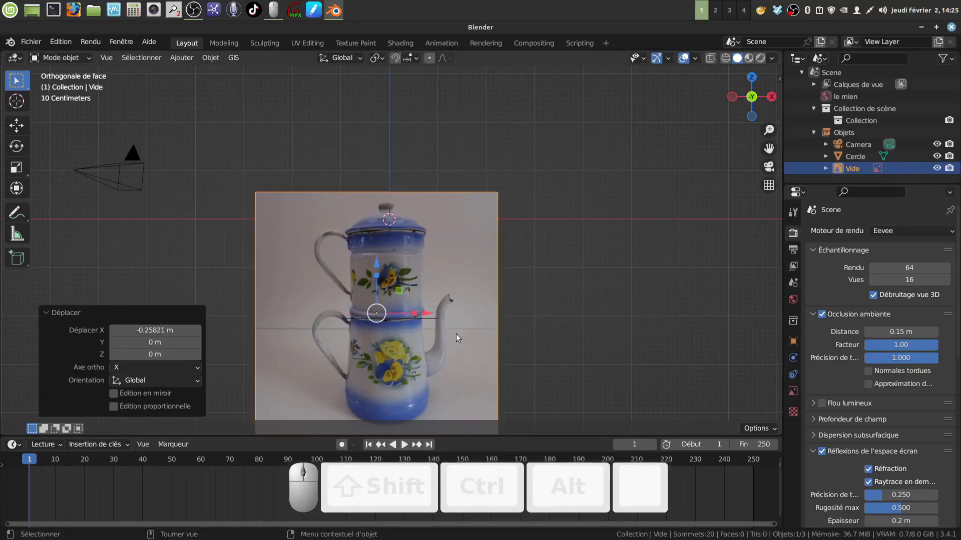
{"action": "left_click_drag", "start_coordinate": [428, 315], "coordinate": [432, 313]}
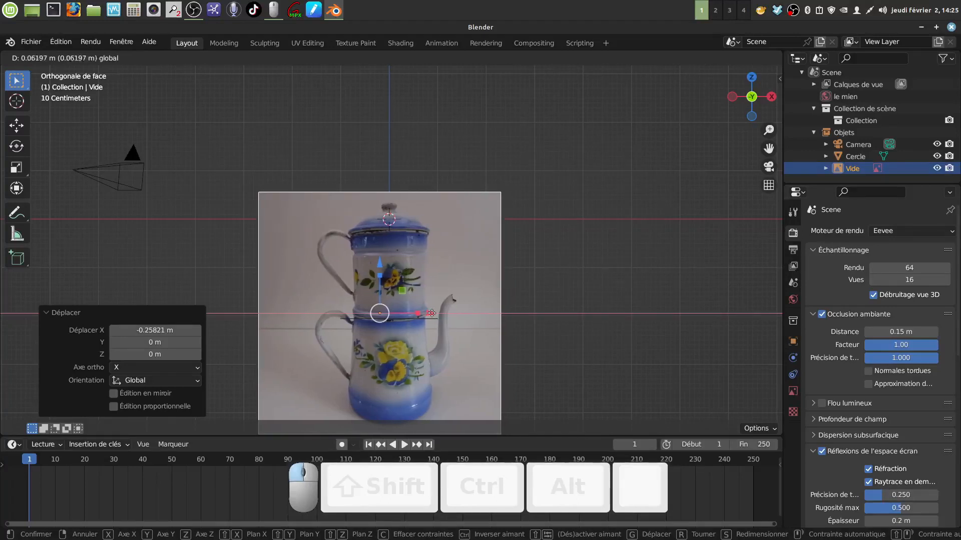
{"action": "left_click", "coordinate": [432, 313]}
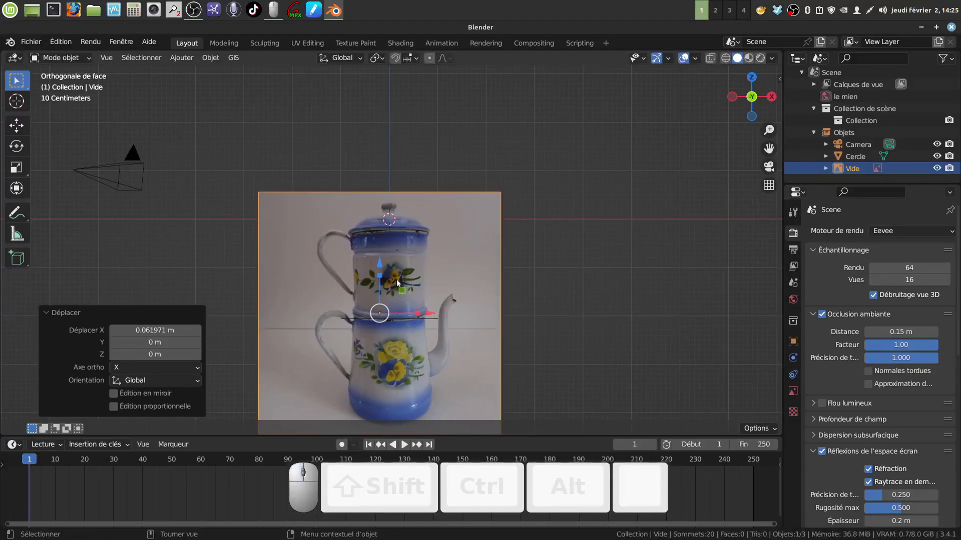
{"action": "left_click_drag", "start_coordinate": [379, 265], "coordinate": [397, 179]}
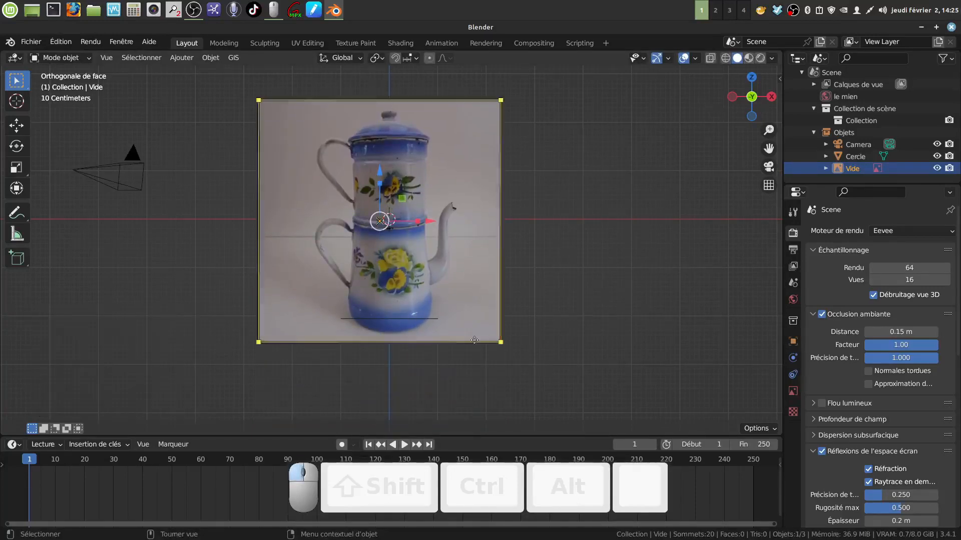
Step: Select the circle and, in Edit Mode, scale it by about 0.817 to match the width of the pictured pot's base
{"action": "left_click", "coordinate": [400, 317]}
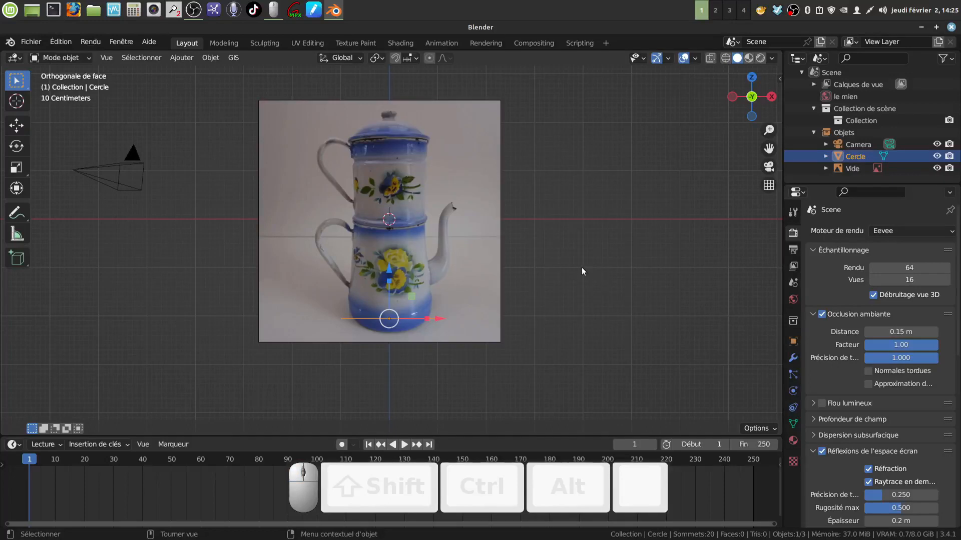
{"action": "key", "text": "Tab"}
{"action": "scroll", "coordinate": [592, 360], "scroll_direction": "up", "scroll_amount": 1}
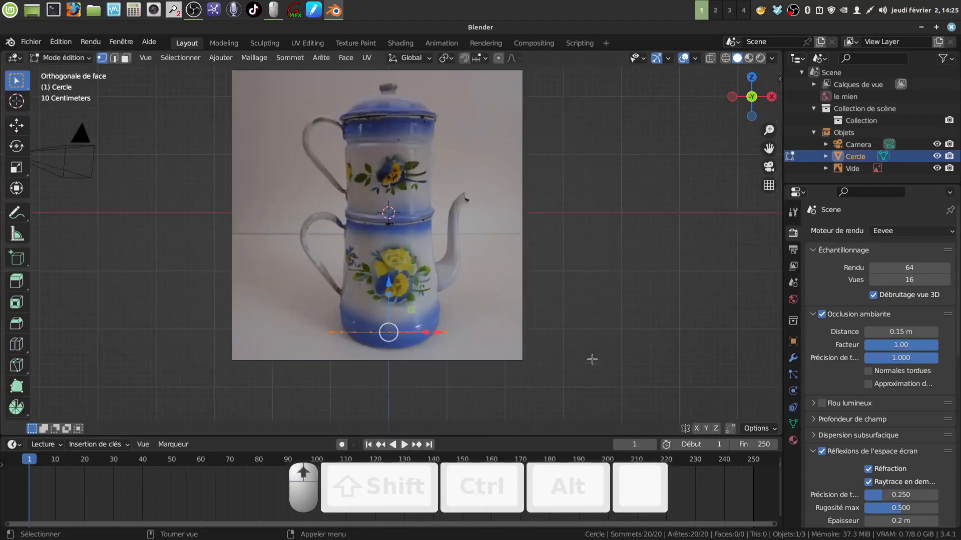
{"action": "key", "text": "s"}
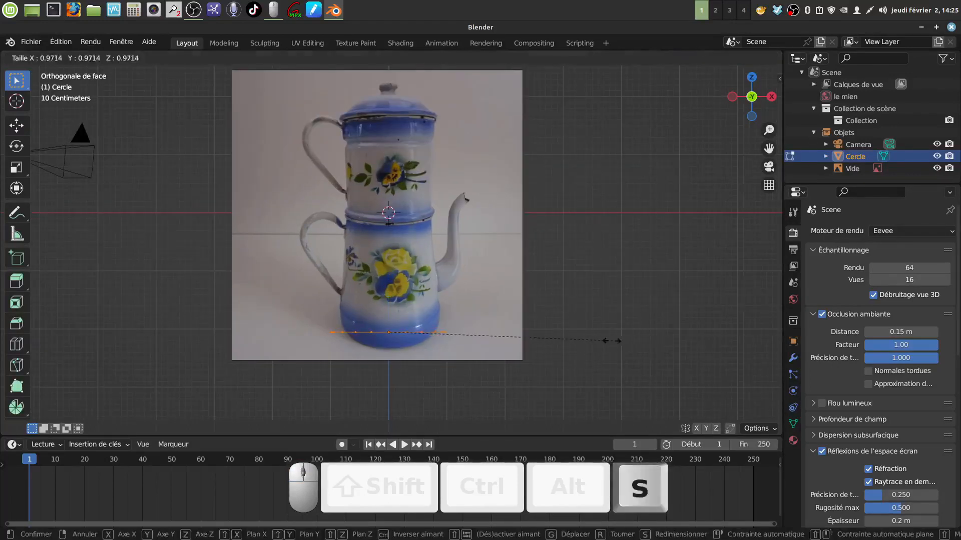
{"action": "left_click", "coordinate": [576, 343]}
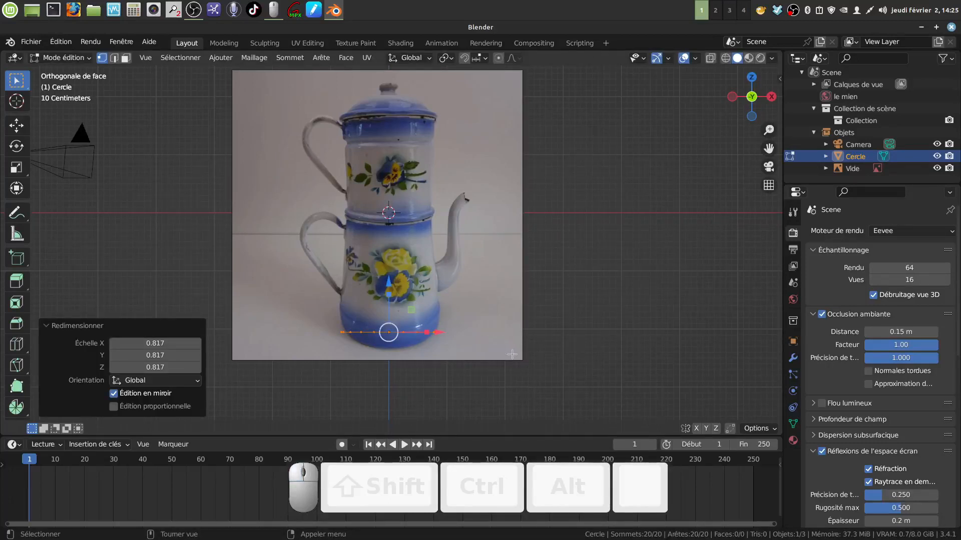
Step: Extrude the circle about 0.56 m up, extrude again about 0.63 m, and scale the new top loop to about 0.985
{"action": "key", "text": "e"}
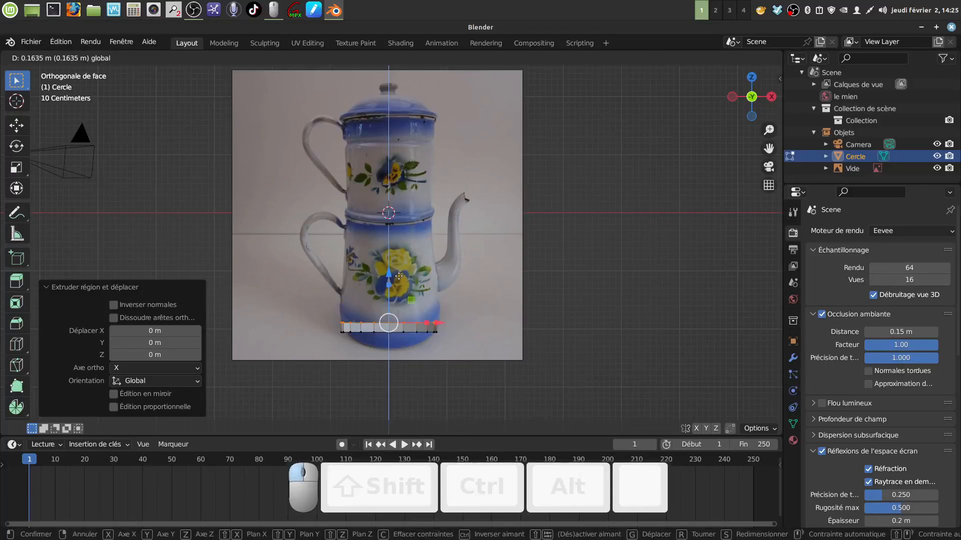
{"action": "left_click", "coordinate": [411, 253]}
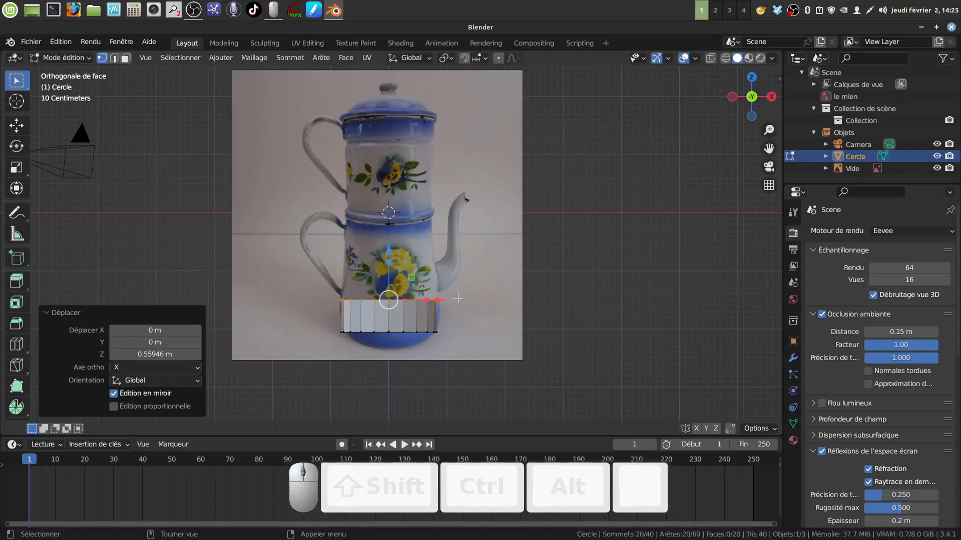
{"action": "key", "text": "e"}
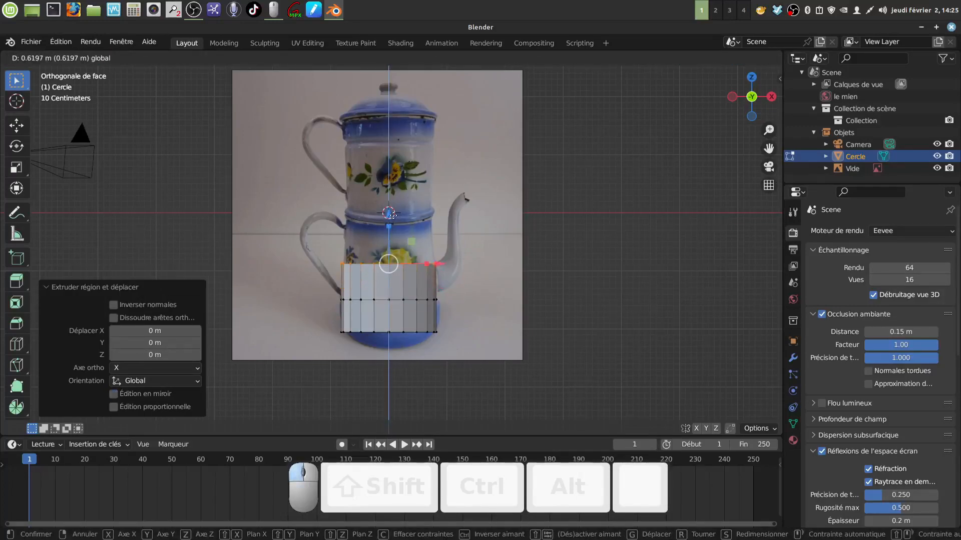
{"action": "left_click", "coordinate": [392, 214]}
{"action": "key", "text": "s"}
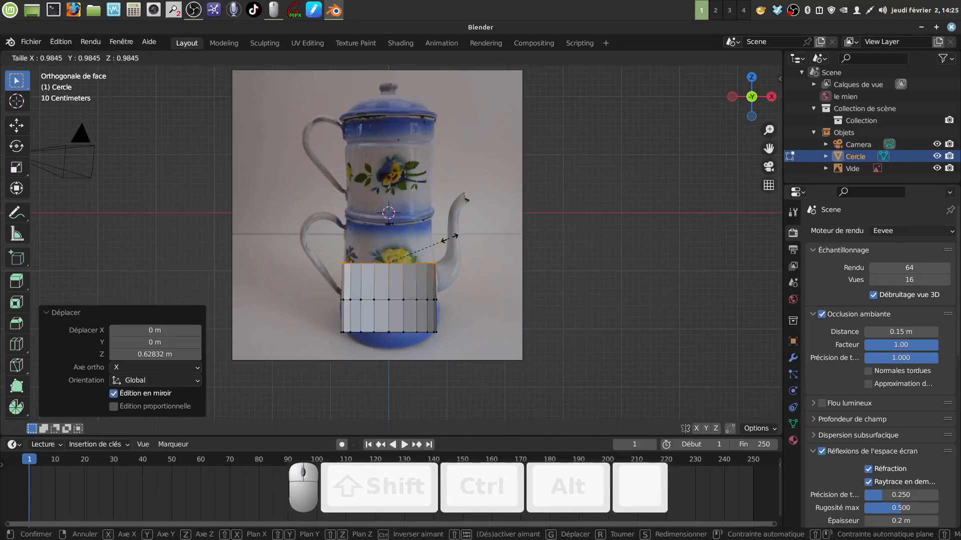
{"action": "left_click", "coordinate": [449, 239]}
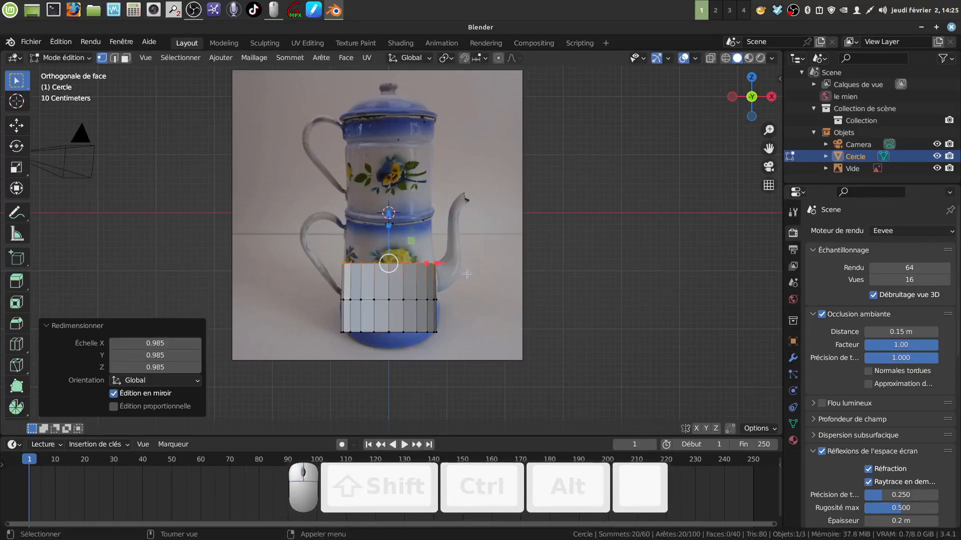
Step: Extrude the top loop another 0.46 m or so upward and scale it to about 0.925 to follow the pot's taper
{"action": "key", "text": "e"}
{"action": "left_click", "coordinate": [467, 273]}
{"action": "left_click_drag", "start_coordinate": [397, 218], "coordinate": [395, 189]}
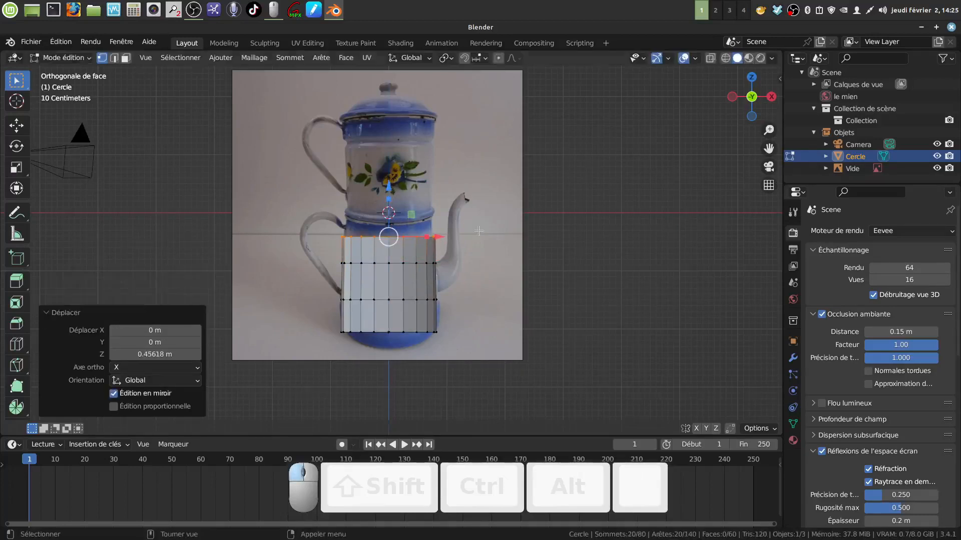
{"action": "key", "text": "s"}
{"action": "left_click", "coordinate": [481, 237]}
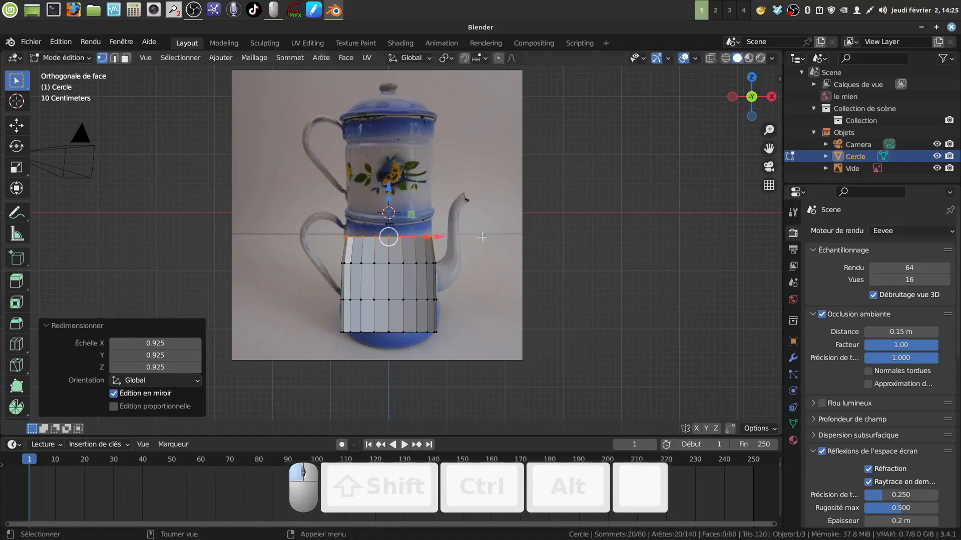
Step: Extrude the top loop about 0.24 m up to the pictured seam, and lower the body's bottom edge loop about 0.155 m
{"action": "key", "text": "e"}
{"action": "left_click", "coordinate": [459, 256]}
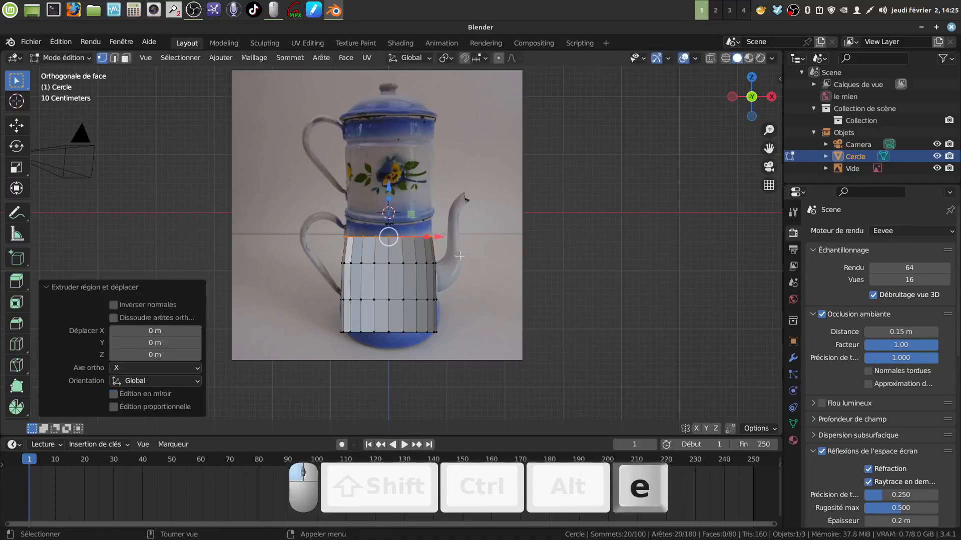
{"action": "left_click_drag", "start_coordinate": [392, 194], "coordinate": [392, 179]}
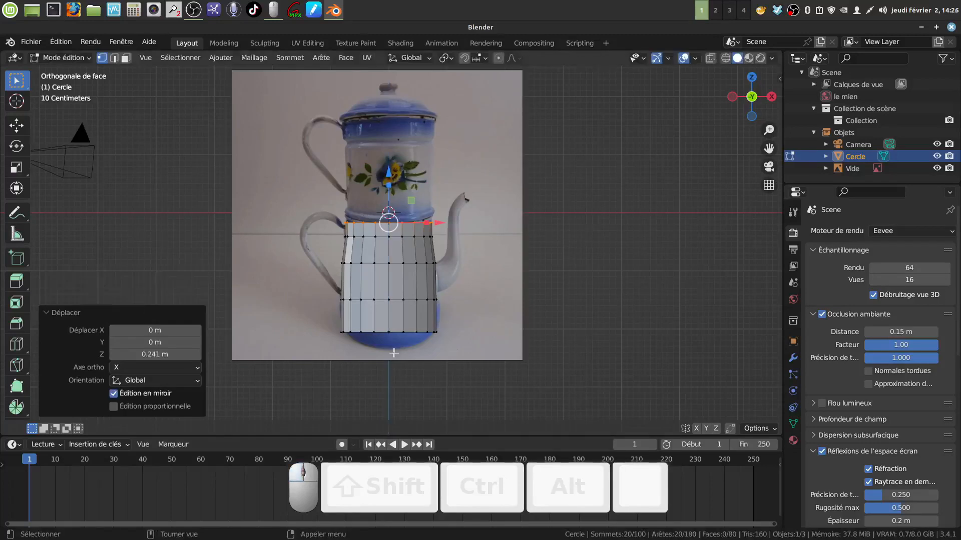
{"action": "left_click", "coordinate": [369, 332], "text": "alt"}
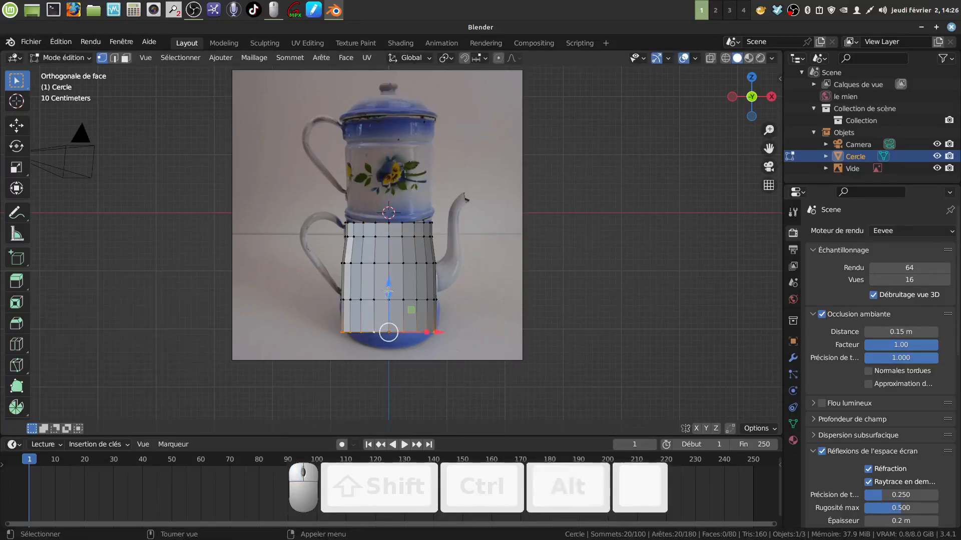
{"action": "left_click_drag", "start_coordinate": [389, 286], "coordinate": [387, 295]}
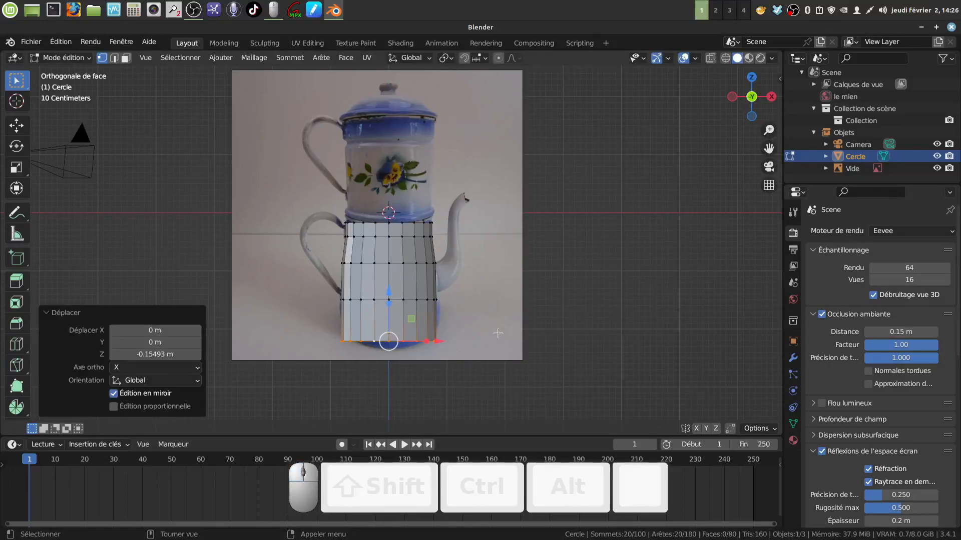
Step: Try to close the pot's base by extruding the bottom edge loop inward at scale 0
{"action": "key", "text": "e"}
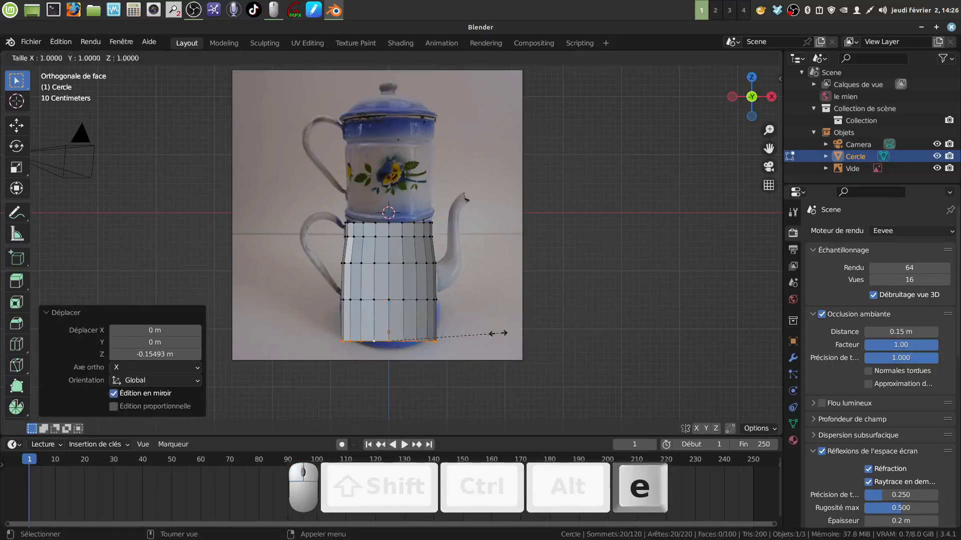
{"action": "key", "text": "s"}
{"action": "key", "text": "KP_0"}
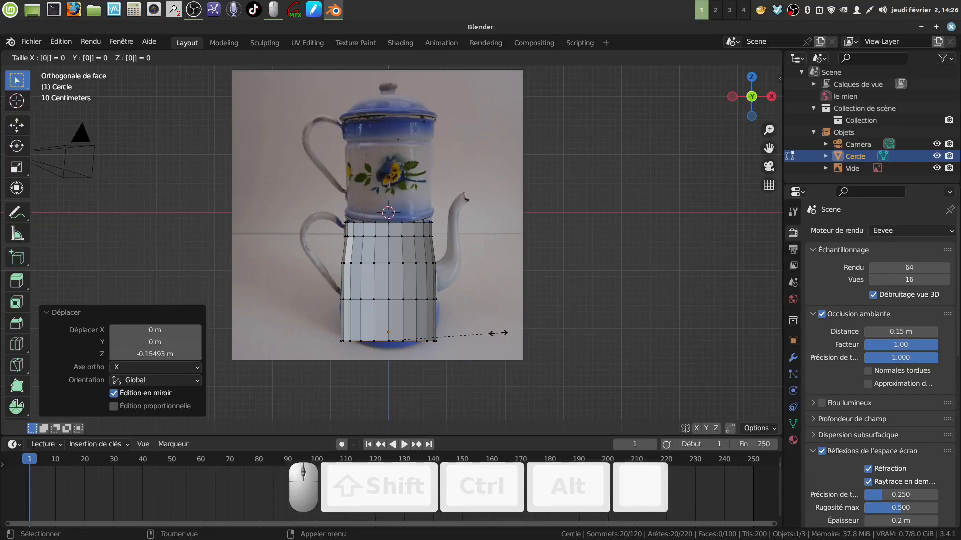
{"action": "left_click", "coordinate": [498, 334]}
{"action": "middle_click_drag", "start_coordinate": [498, 334], "coordinate": [439, 266]}
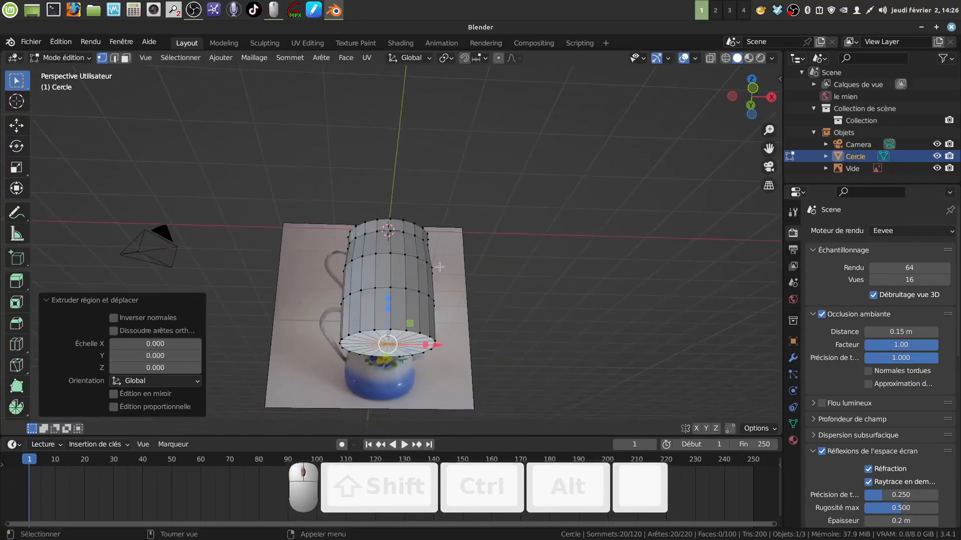
{"action": "key", "text": "ctrl+z"}
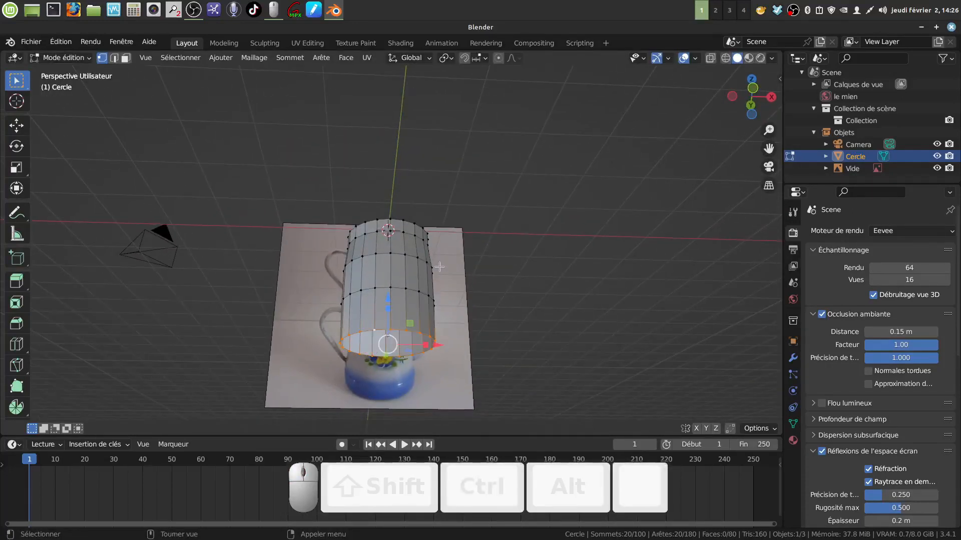
Step: Extrude the bottom edge loop inward at a scale of about 0.333 and close the remaining hole with Grid Fill
{"action": "key", "text": "e"}
{"action": "key", "text": "s"}
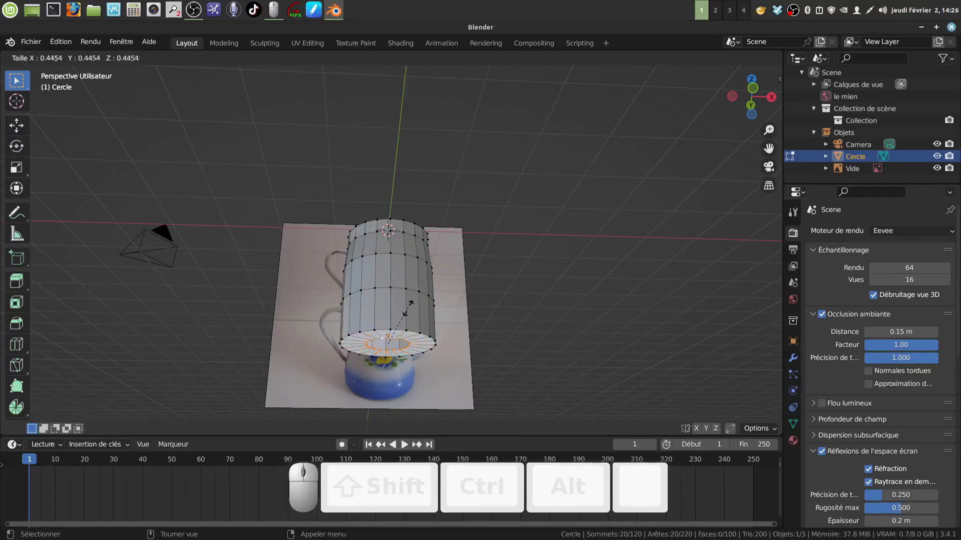
{"action": "left_click", "coordinate": [404, 318]}
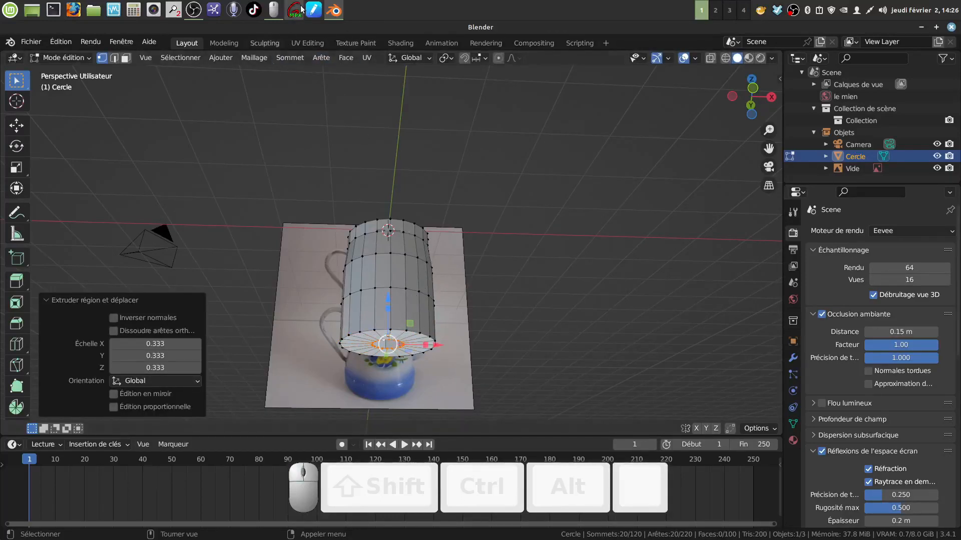
{"action": "left_click", "coordinate": [346, 58]}
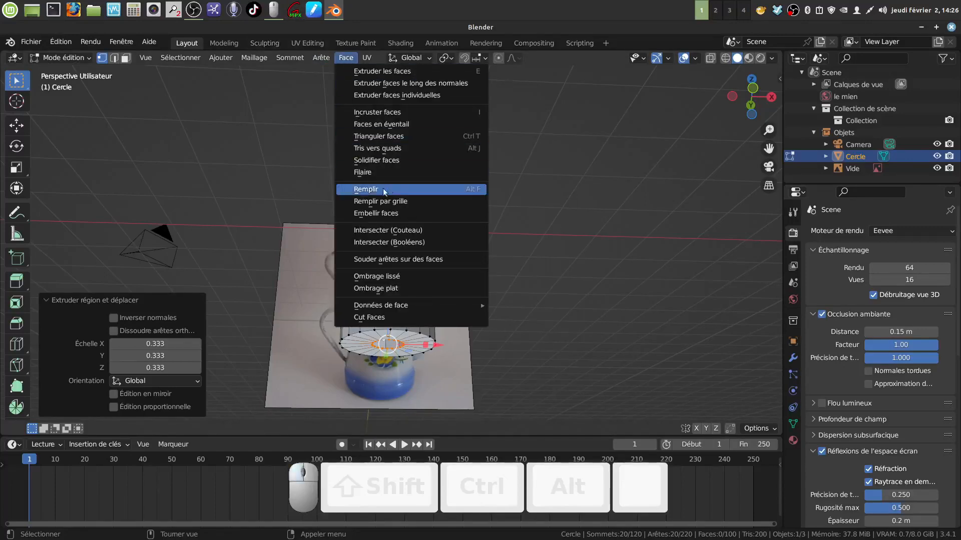
{"action": "left_click", "coordinate": [403, 202]}
Step: Bevel the outer edge loop of the base about 0.188 m wide with 2 segments, and return to the front view
{"action": "scroll", "coordinate": [410, 377], "scroll_direction": "up", "scroll_amount": 3}
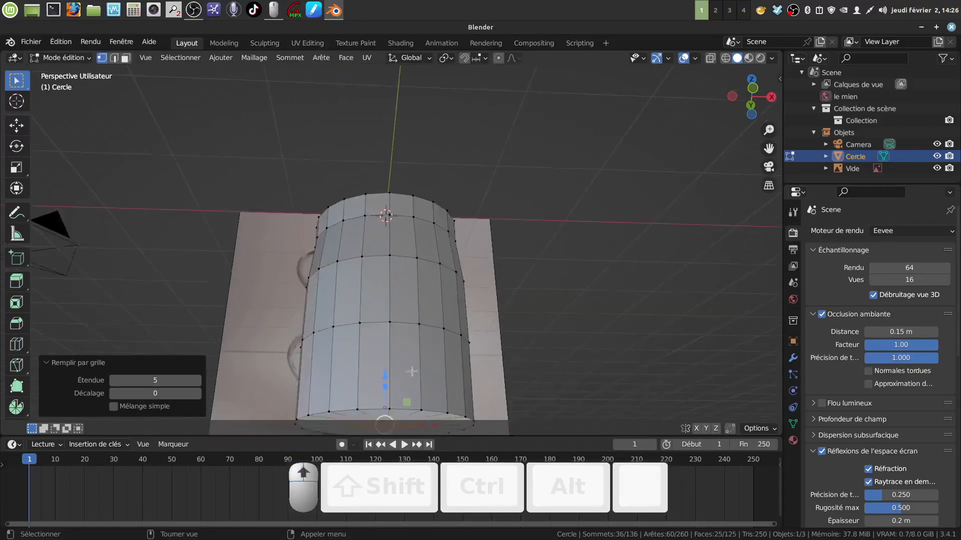
{"action": "scroll", "coordinate": [419, 372], "scroll_direction": "down", "scroll_amount": 1}
{"action": "middle_click_drag", "start_coordinate": [420, 360], "coordinate": [420, 253], "text": "shift"}
{"action": "scroll", "coordinate": [419, 257], "scroll_direction": "up", "scroll_amount": 1}
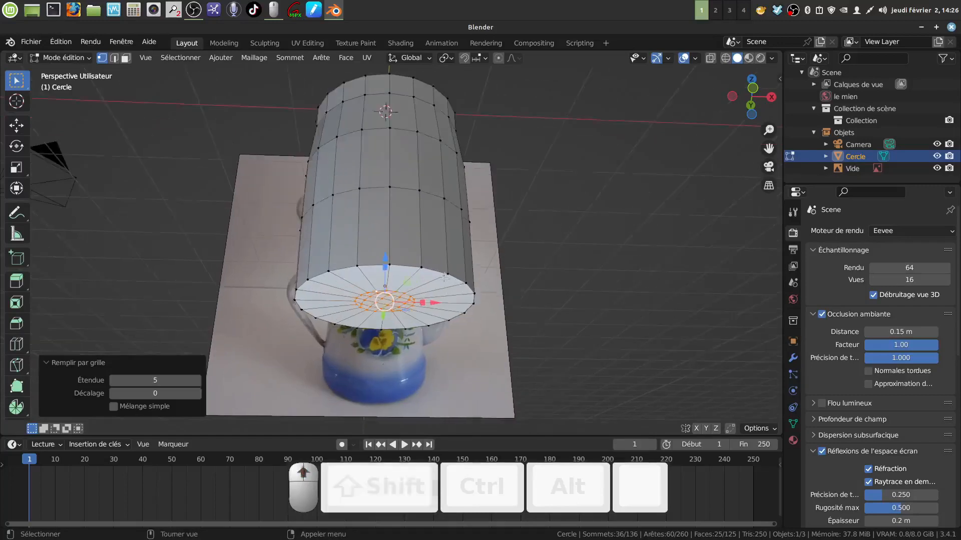
{"action": "left_click", "coordinate": [412, 265], "text": "alt"}
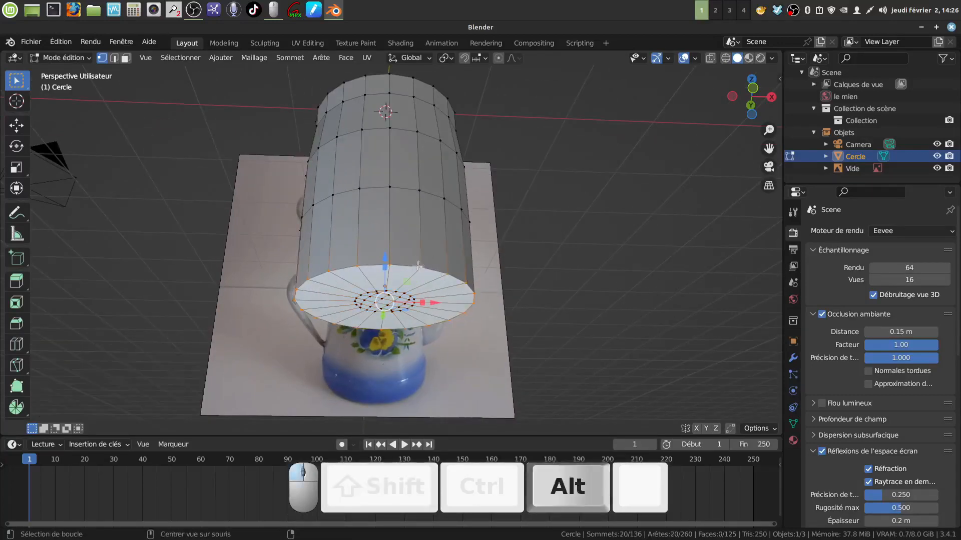
{"action": "key", "text": "ctrl+b"}
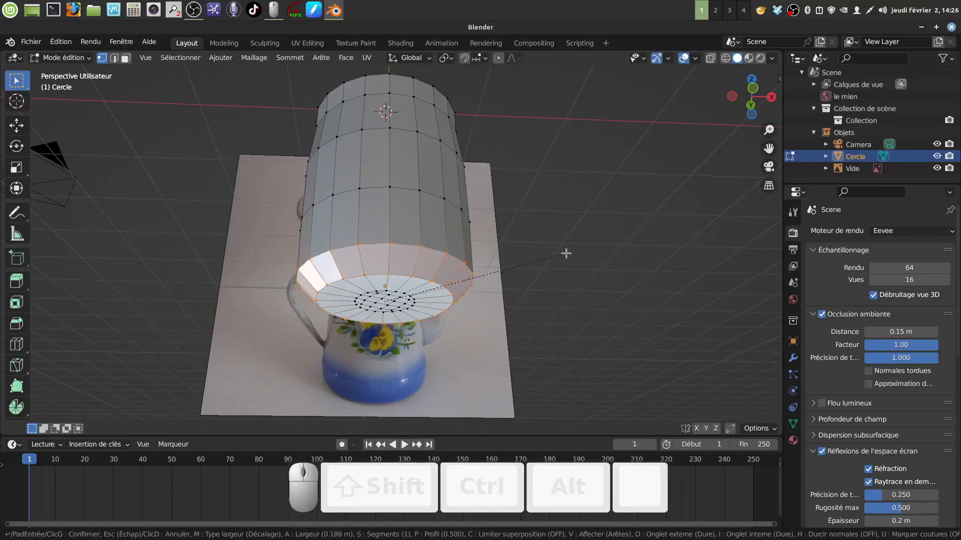
{"action": "scroll", "coordinate": [566, 254], "scroll_direction": "up", "scroll_amount": 1}
{"action": "left_click", "coordinate": [566, 254]}
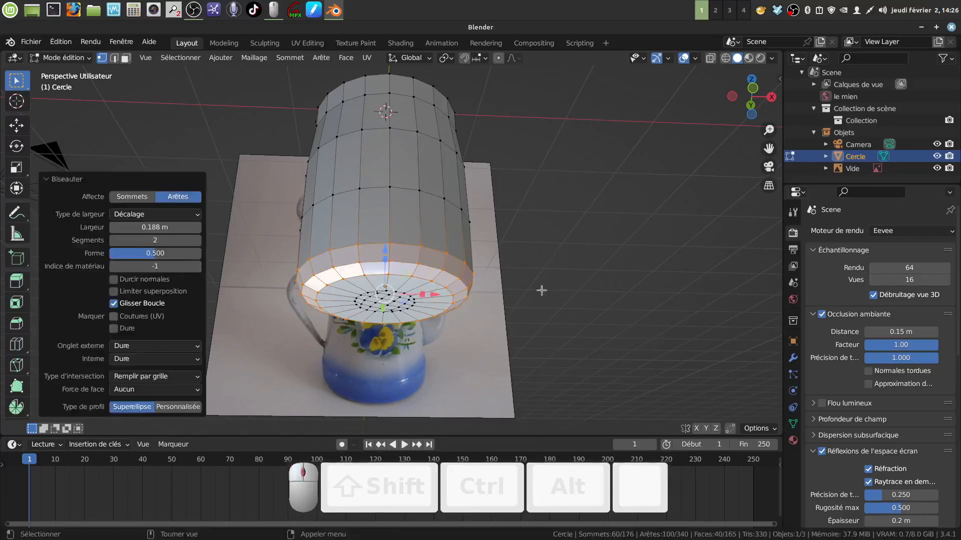
{"action": "middle_click_drag", "start_coordinate": [542, 288], "coordinate": [529, 324]}
{"action": "scroll", "coordinate": [526, 311], "scroll_direction": "down", "scroll_amount": 2}
{"action": "mouse_move", "coordinate": [476, 243]}
{"action": "middle_mouse_down"}
{"action": "mouse_move", "coordinate": [466, 260]}
{"action": "mouse_move", "coordinate": [484, 260]}
{"action": "middle_mouse_up"}
{"action": "key", "text": "KP_1"}
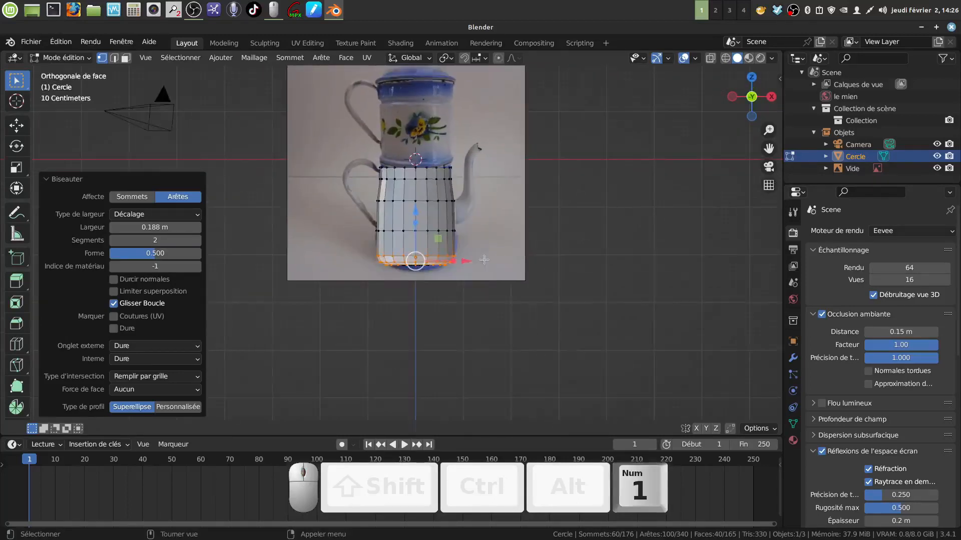
Step: Scale the body's top edge loop to about 0.977 to fit the width of the pot in the photo
{"action": "scroll", "coordinate": [490, 179], "scroll_direction": "up", "scroll_amount": 1}
{"action": "scroll", "coordinate": [490, 179], "scroll_direction": "down", "scroll_amount": 3}
{"action": "scroll", "coordinate": [473, 202], "scroll_direction": "up", "scroll_amount": 5}
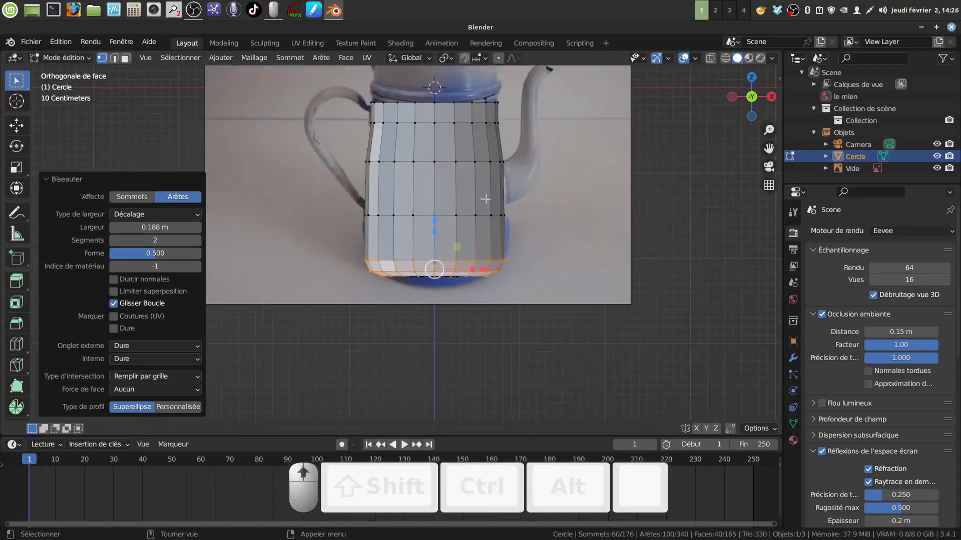
{"action": "middle_click_drag", "start_coordinate": [494, 165], "coordinate": [482, 239], "text": "shift"}
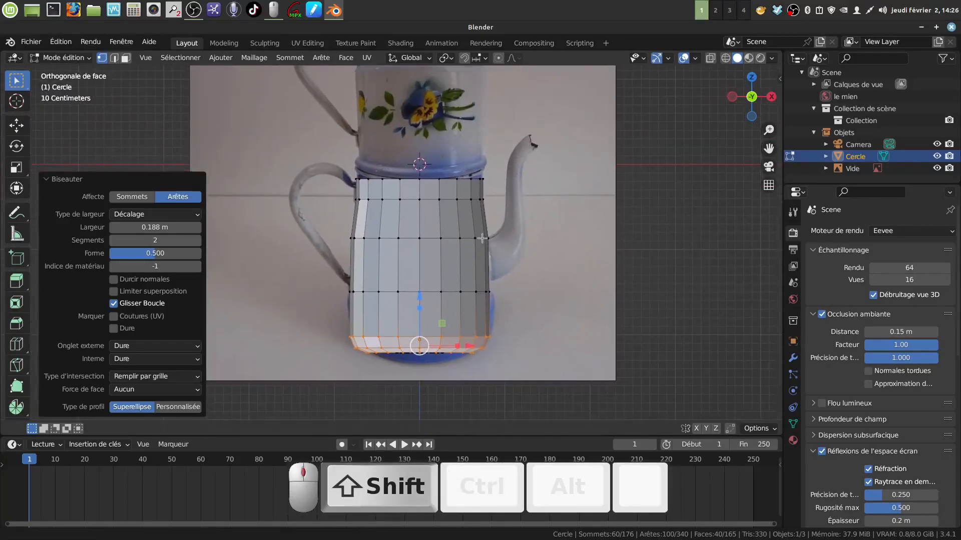
{"action": "left_click", "coordinate": [431, 179], "text": "alt"}
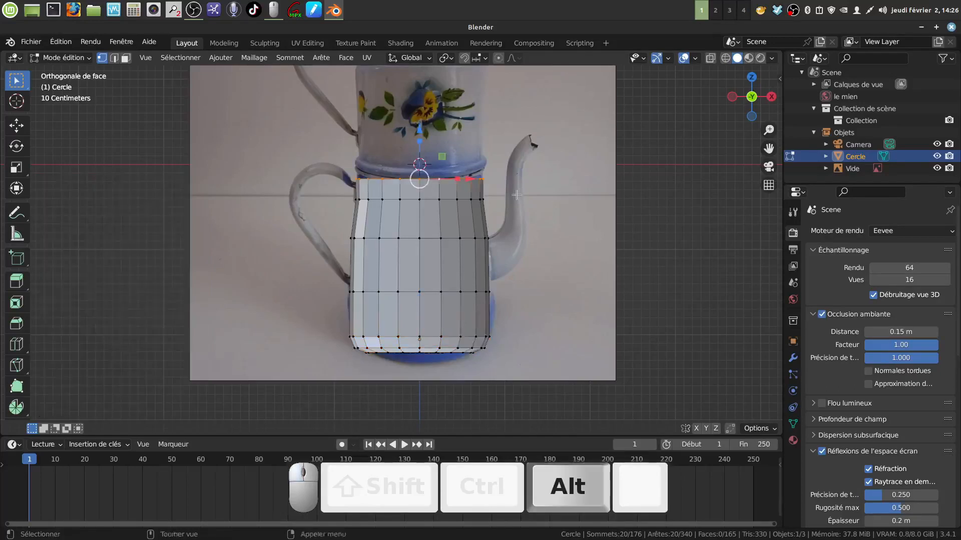
{"action": "key", "text": "s"}
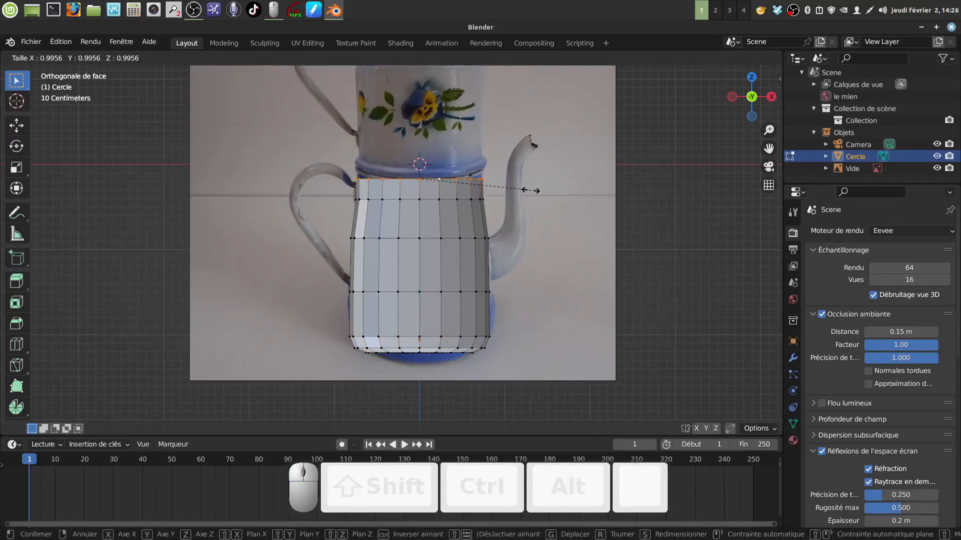
{"action": "left_click", "coordinate": [528, 190]}
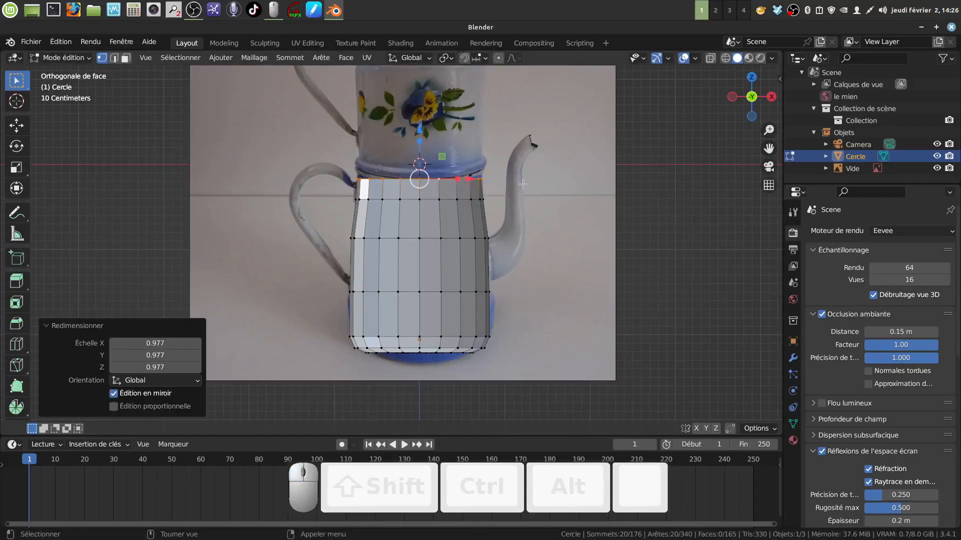
Step: Extrude the top edge loop upward about 0.07 m to form a narrow rim band
{"action": "key", "text": "e"}
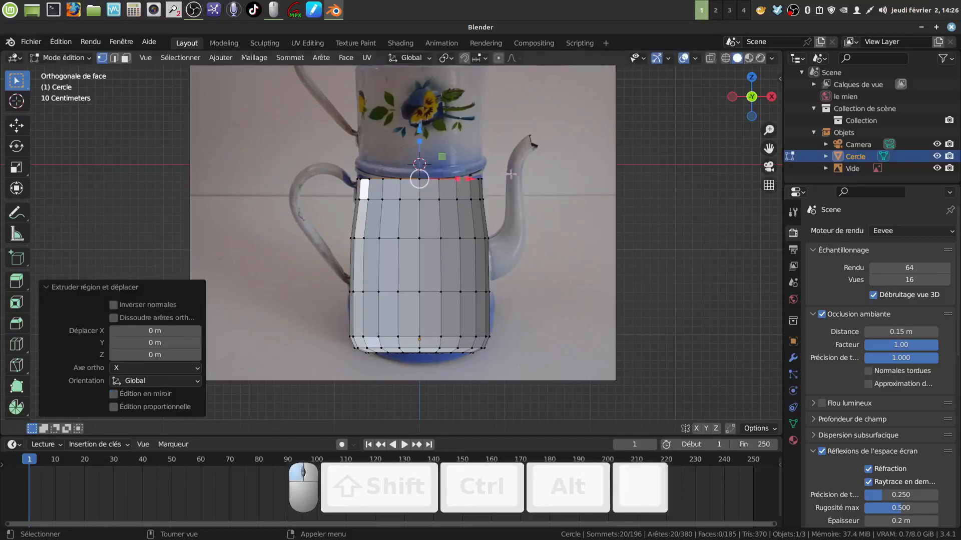
{"action": "left_click_drag", "start_coordinate": [421, 125], "coordinate": [421, 120]}
{"action": "left_click", "coordinate": [16, 281]}
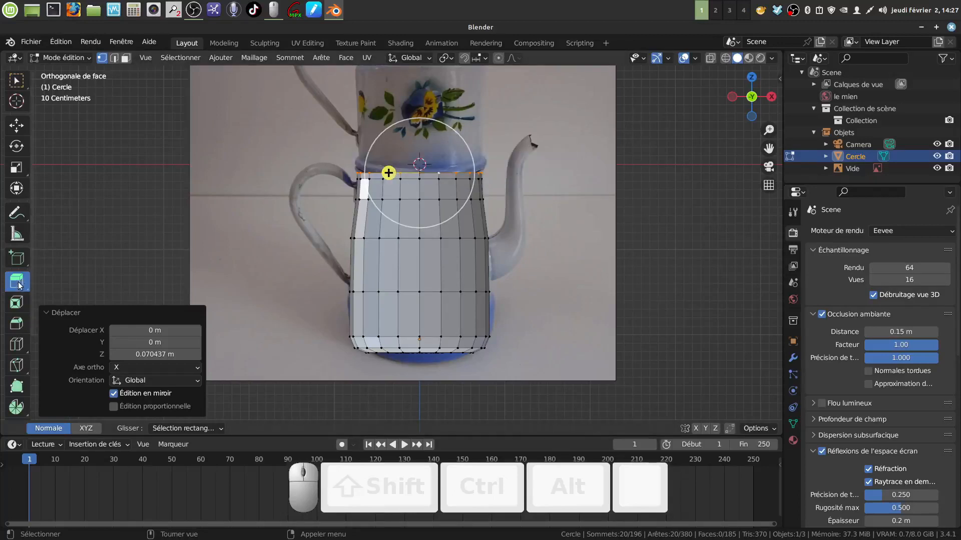
{"action": "left_click", "coordinate": [16, 80]}
Step: Thicken the rim outward by extruding its ring of faces along normals with an offset of about -0.0326 m
{"action": "left_click", "coordinate": [126, 57]}
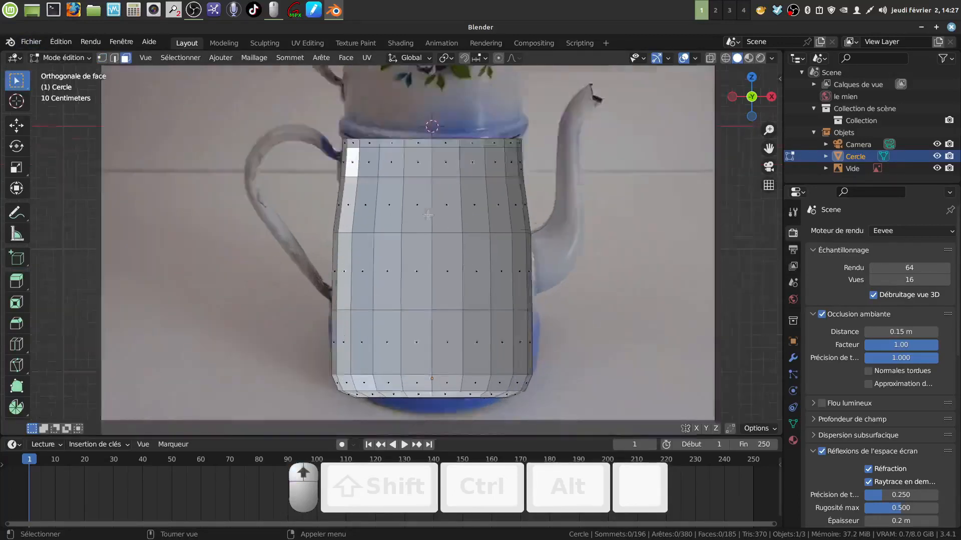
{"action": "scroll", "coordinate": [427, 216], "scroll_direction": "up", "scroll_amount": 2}
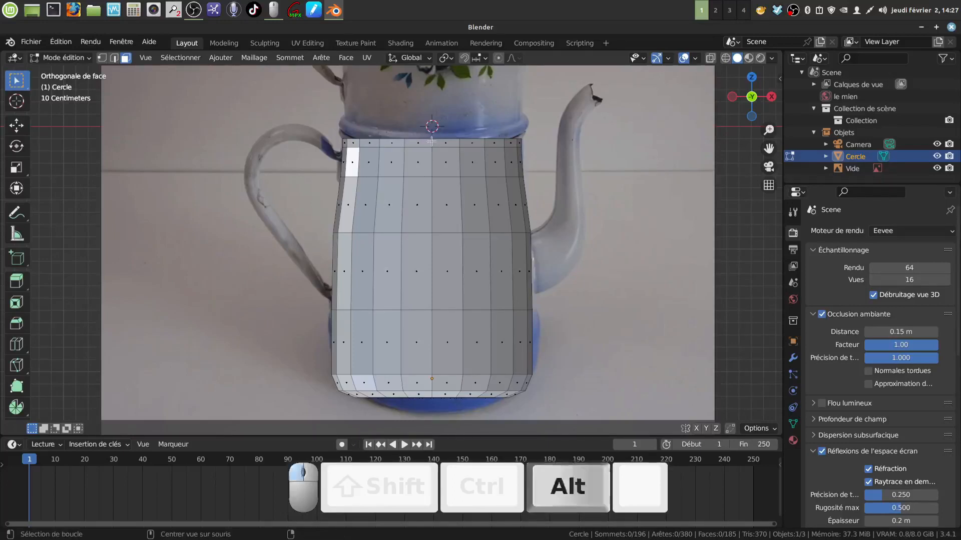
{"action": "left_click", "coordinate": [431, 142], "text": "alt"}
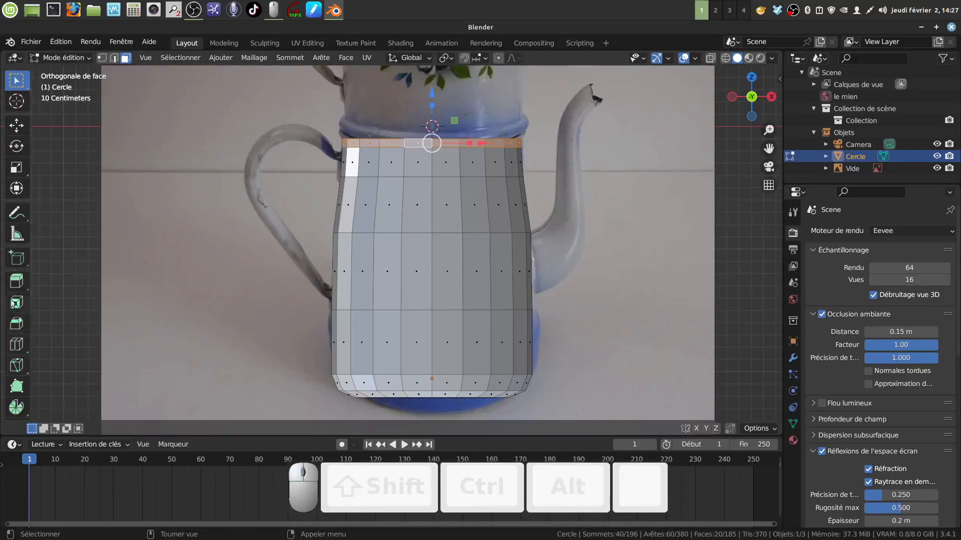
{"action": "left_click_drag", "start_coordinate": [16, 281], "coordinate": [76, 339]}
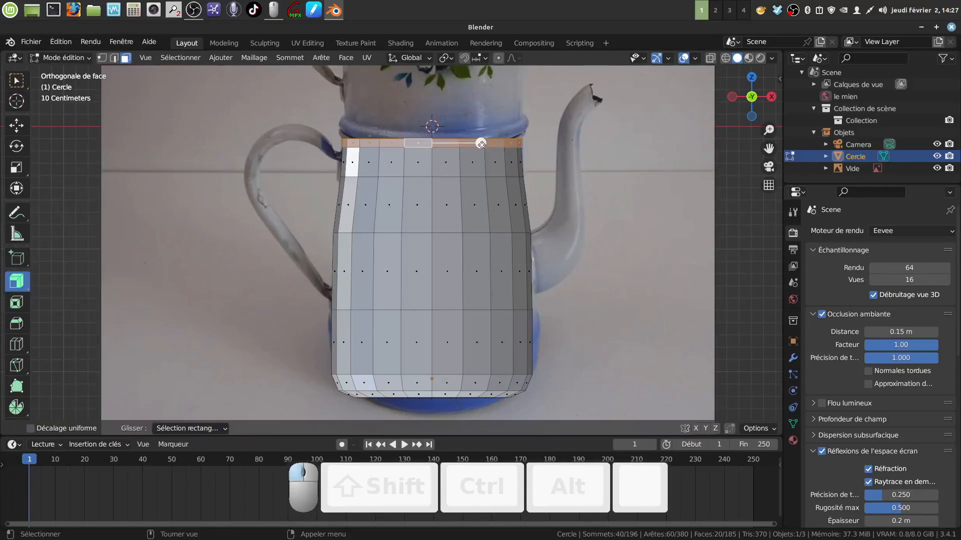
{"action": "left_click_drag", "start_coordinate": [480, 144], "coordinate": [485, 147]}
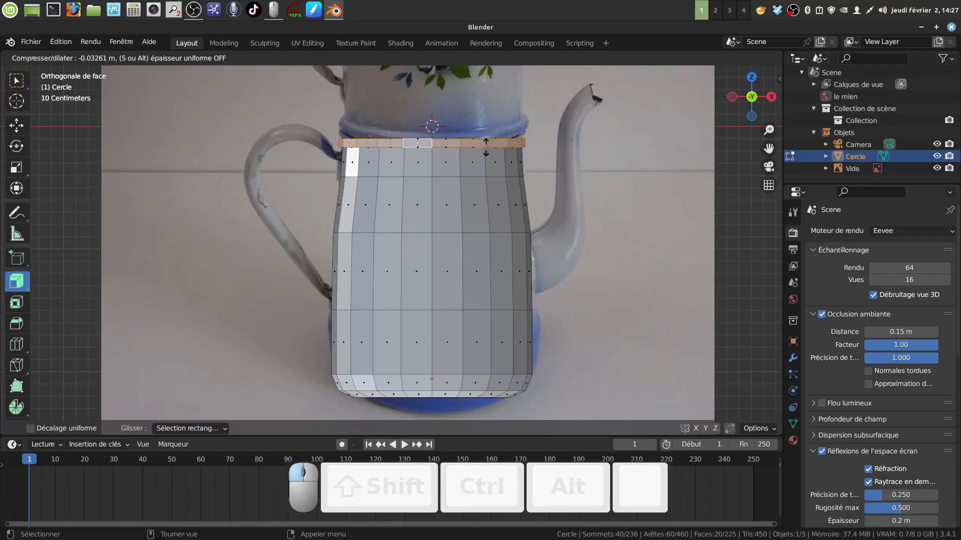
{"action": "left_click_drag", "start_coordinate": [484, 147], "coordinate": [485, 148]}
Step: Add a centred loop cut around the thickened rim and scale it to about 1.016 to round the outer edge
{"action": "scroll", "coordinate": [508, 182], "scroll_direction": "up", "scroll_amount": 2}
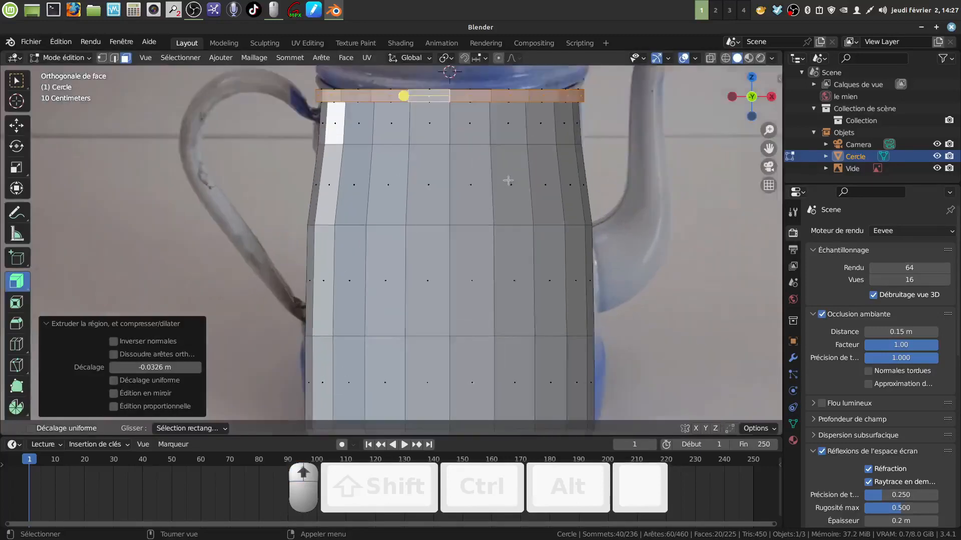
{"action": "scroll", "coordinate": [468, 225], "scroll_direction": "up", "scroll_amount": 3, "text": "shift"}
{"action": "middle_click_drag", "start_coordinate": [469, 225], "coordinate": [438, 301], "text": "shift"}
{"action": "scroll", "coordinate": [494, 305], "scroll_direction": "up", "scroll_amount": 1}
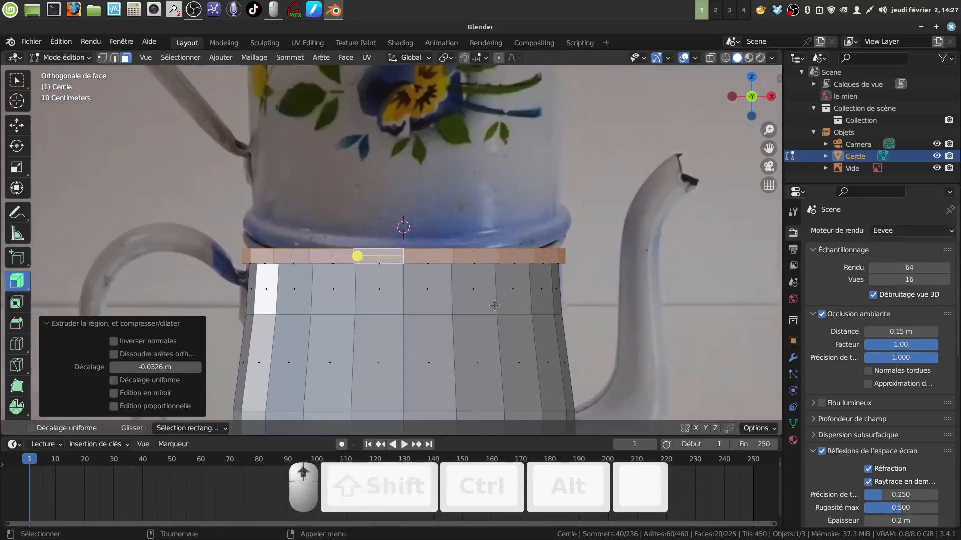
{"action": "middle_click_drag", "start_coordinate": [502, 279], "coordinate": [495, 277], "text": "shift"}
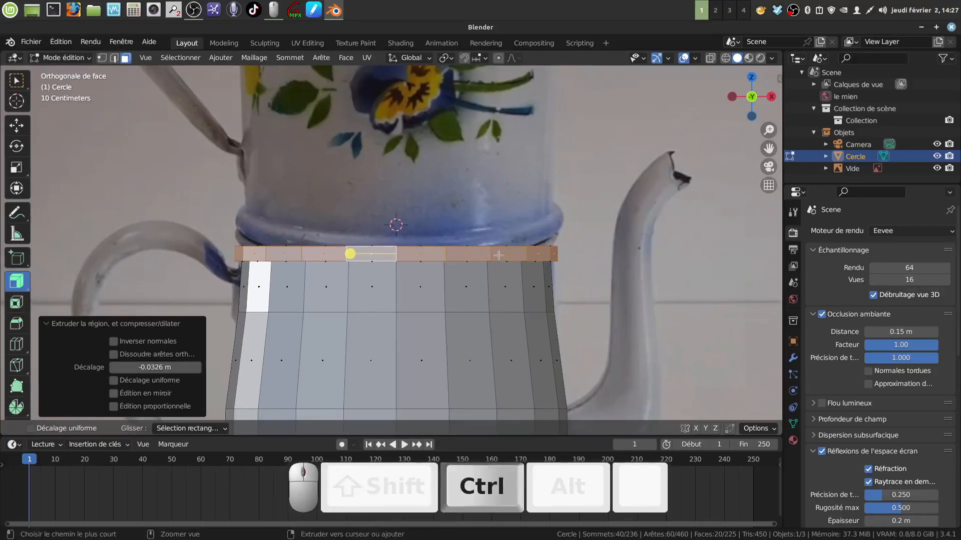
{"action": "key", "text": "ctrl+r"}
{"action": "left_click", "coordinate": [492, 253]}
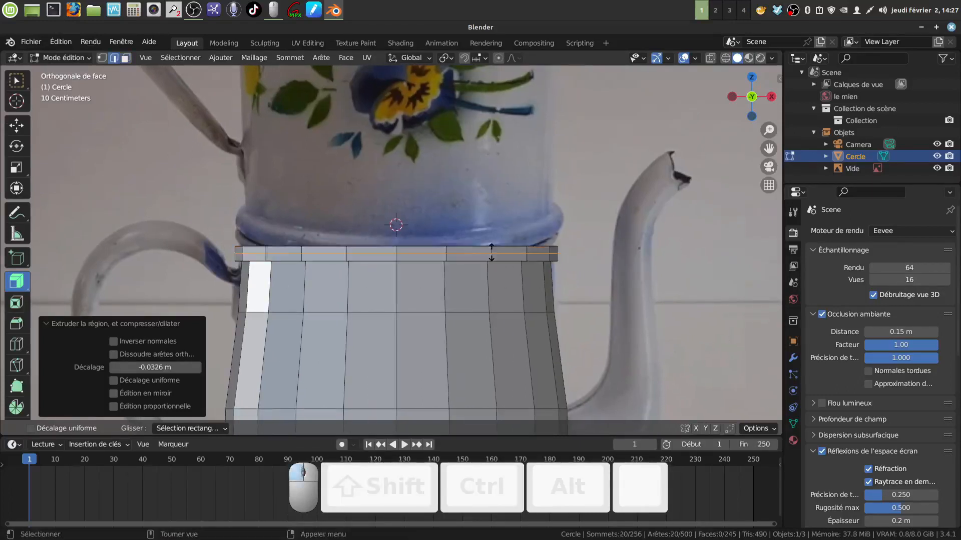
{"action": "key", "text": "s"}
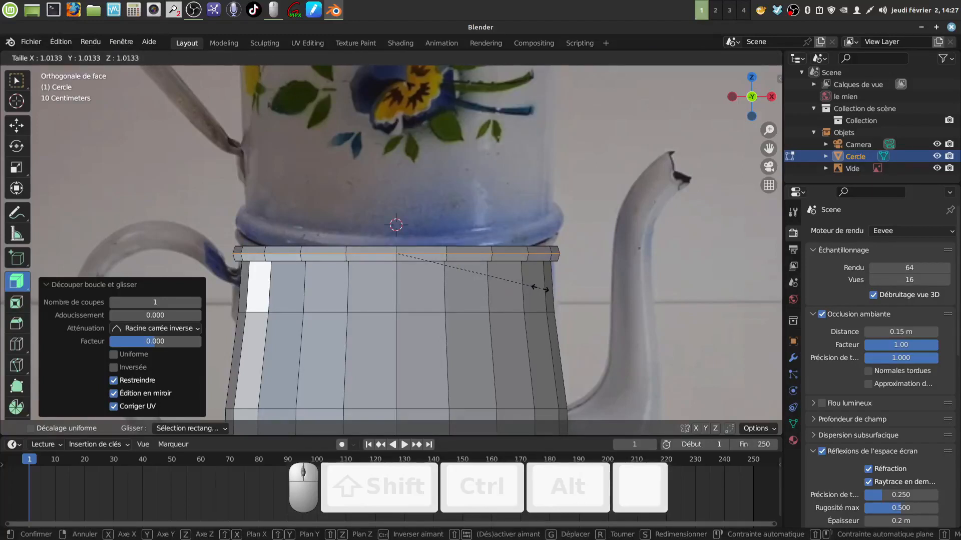
{"action": "left_click", "coordinate": [540, 290]}
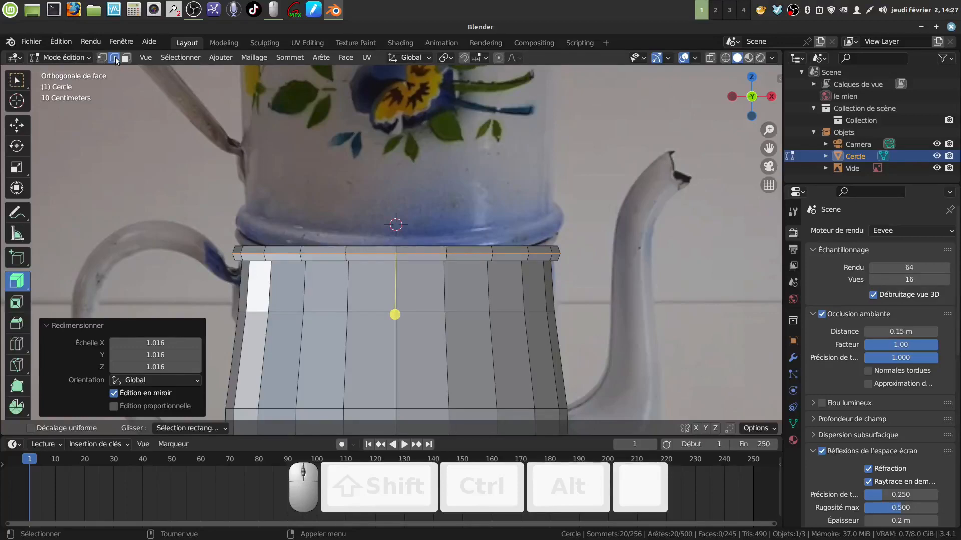
Step: Scale the rim's inner top edge loop to about 0.958 to widen the lip inward
{"action": "middle_click_drag", "start_coordinate": [476, 175], "coordinate": [463, 221]}
{"action": "scroll", "coordinate": [451, 239], "scroll_direction": "down", "scroll_amount": 4}
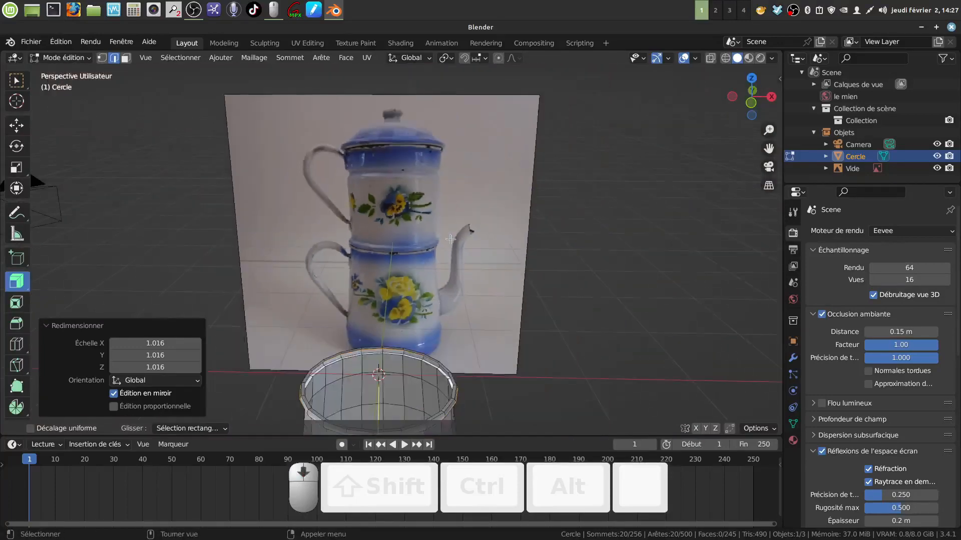
{"action": "middle_click_drag", "start_coordinate": [463, 321], "coordinate": [515, 258], "text": "shift"}
{"action": "scroll", "coordinate": [481, 272], "scroll_direction": "up", "scroll_amount": 4}
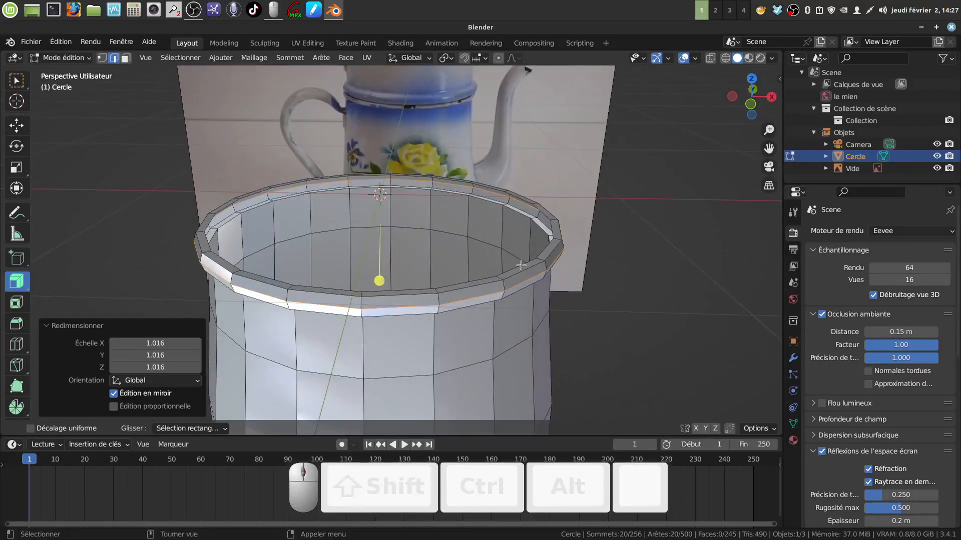
{"action": "left_click", "coordinate": [521, 265], "text": "alt"}
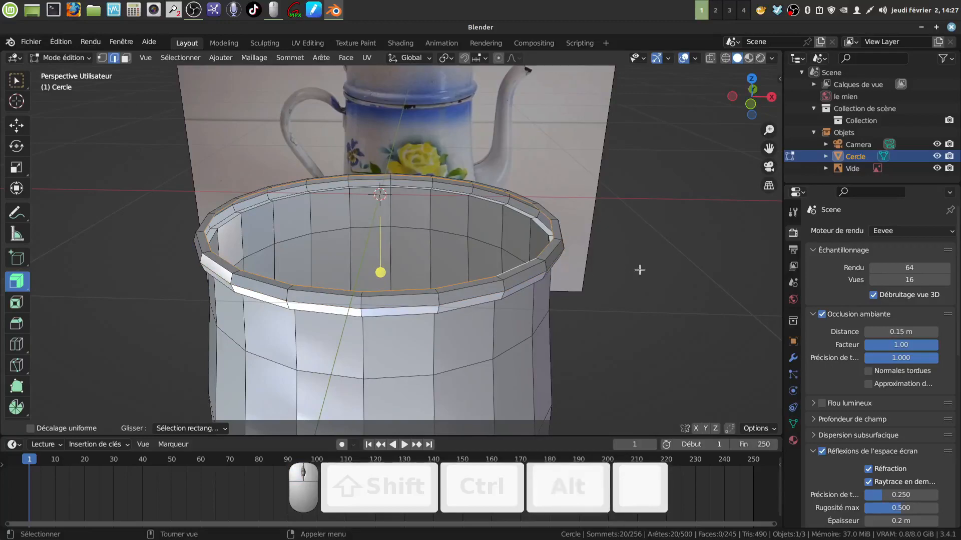
{"action": "key", "text": "s"}
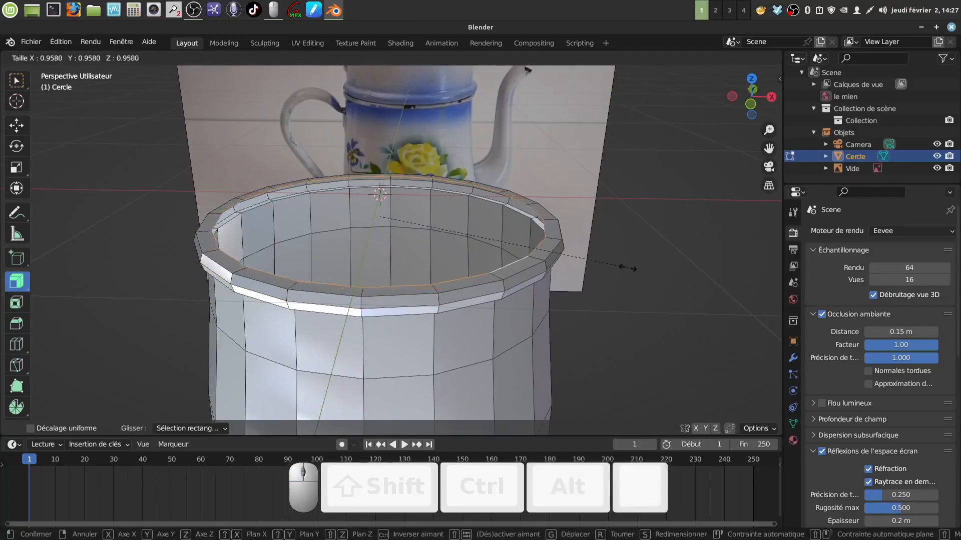
{"action": "left_click", "coordinate": [628, 268]}
Step: Extrude the inner top loop up about 0.0067 m and extrude it outward at a scale of about 1.091 to form a seam groove
{"action": "middle_click_drag", "start_coordinate": [628, 268], "coordinate": [439, 275]}
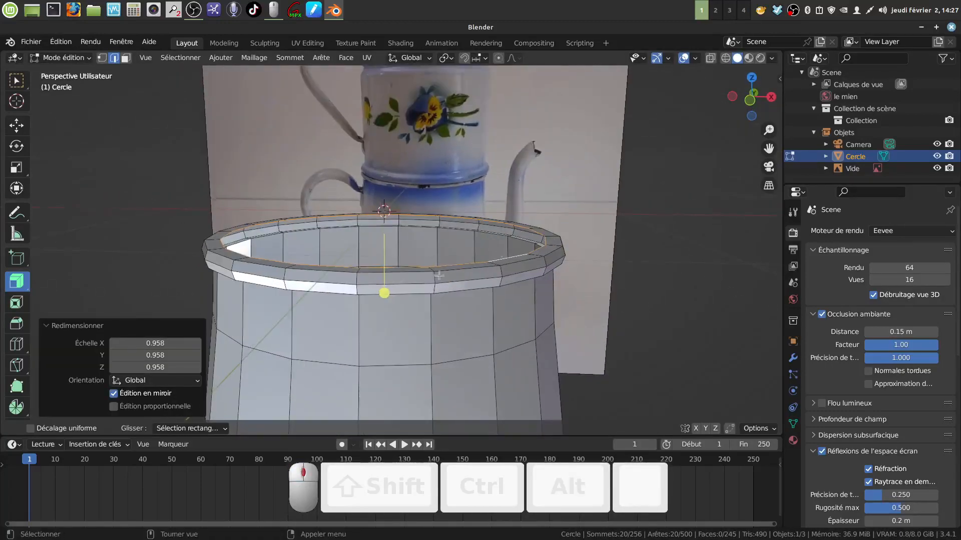
{"action": "key", "text": "e"}
{"action": "left_click", "coordinate": [455, 242]}
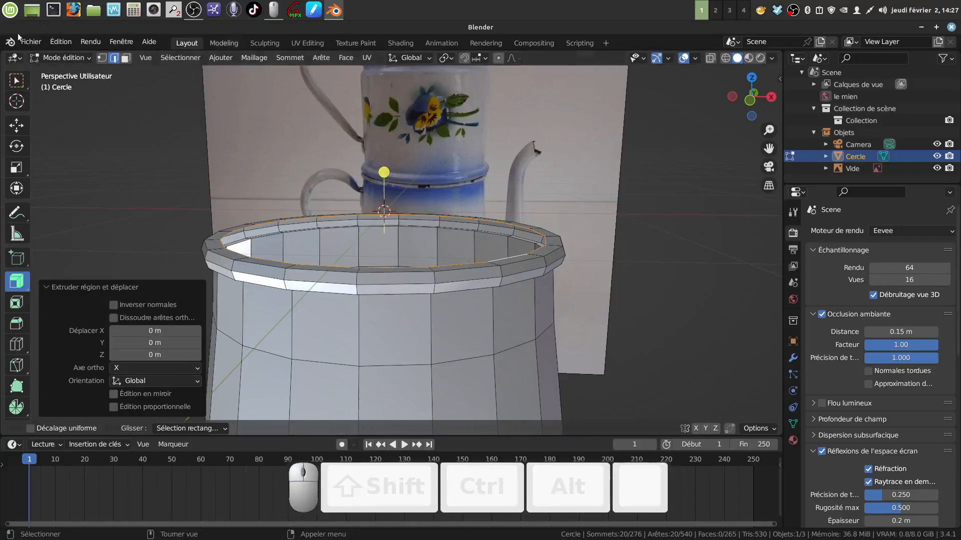
{"action": "key", "text": "w"}
{"action": "left_click_drag", "start_coordinate": [382, 191], "coordinate": [385, 190]}
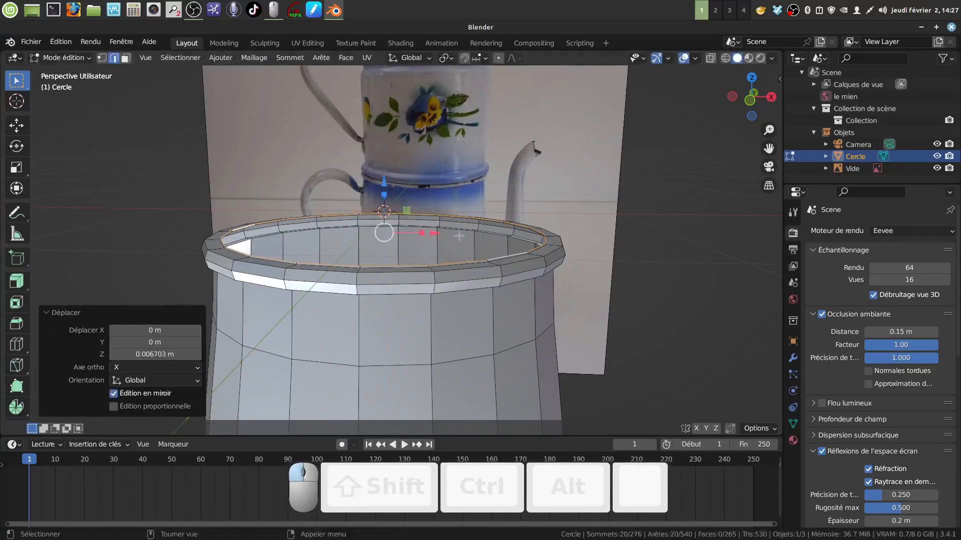
{"action": "key", "text": "e"}
{"action": "key", "text": "s"}
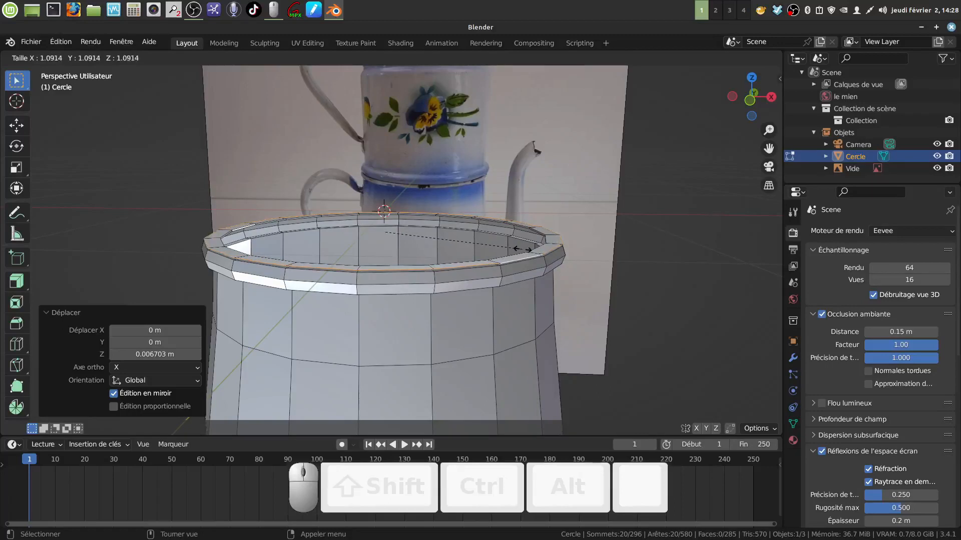
{"action": "left_click", "coordinate": [522, 249]}
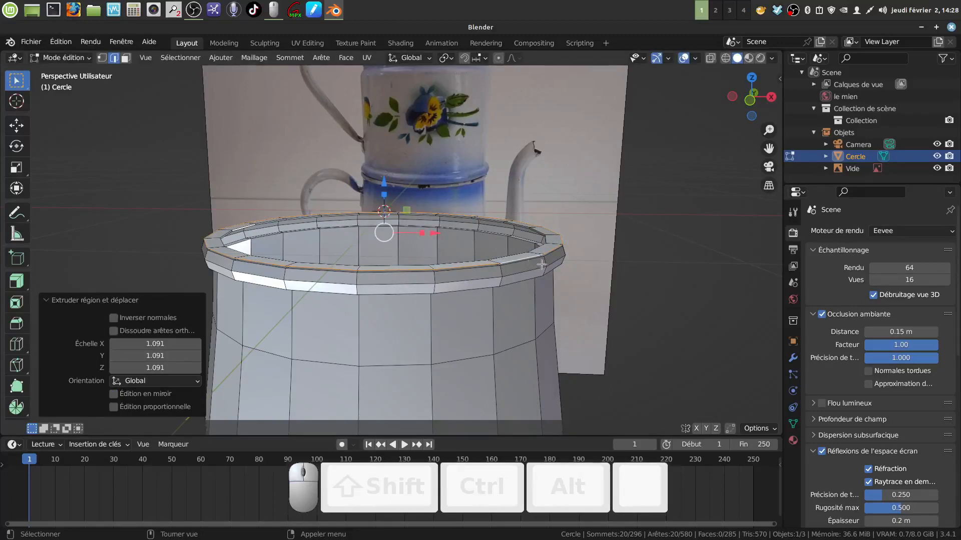
Step: Extrude the outer loop above the groove up about 0.047 m and extrude it inward at a scale of about 0.953
{"action": "key", "text": "e"}
{"action": "right_click", "coordinate": [412, 167]}
{"action": "left_click_drag", "start_coordinate": [384, 181], "coordinate": [387, 171]}
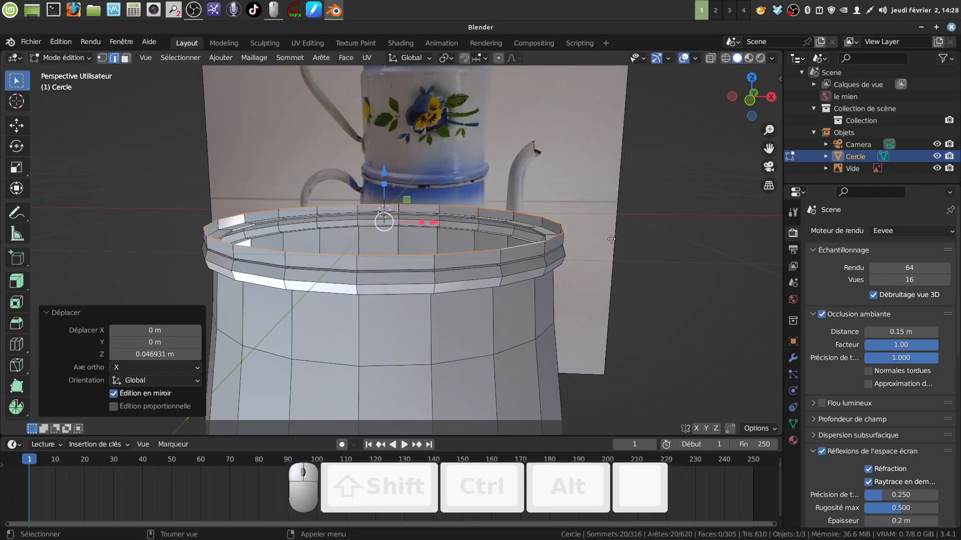
{"action": "key", "text": "e"}
{"action": "key", "text": "s"}
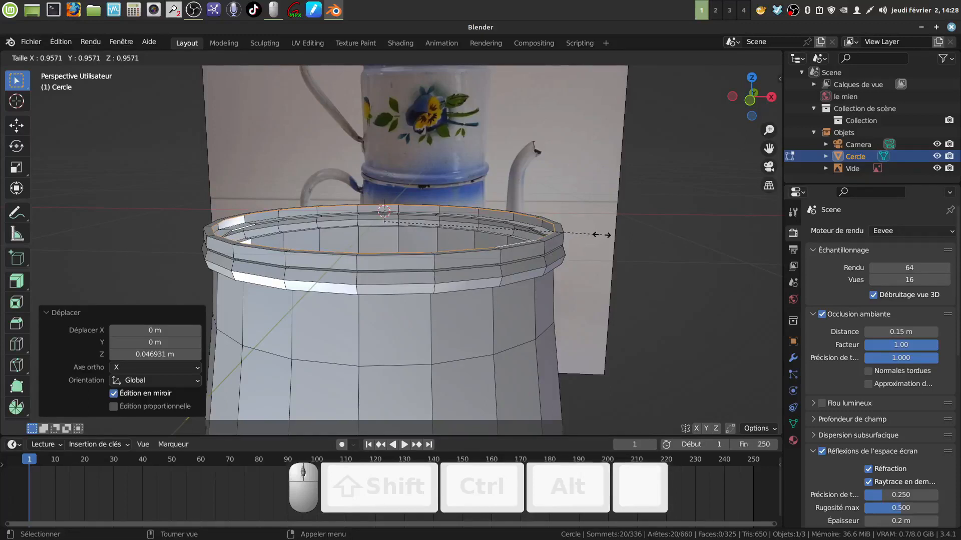
{"action": "left_click", "coordinate": [600, 235]}
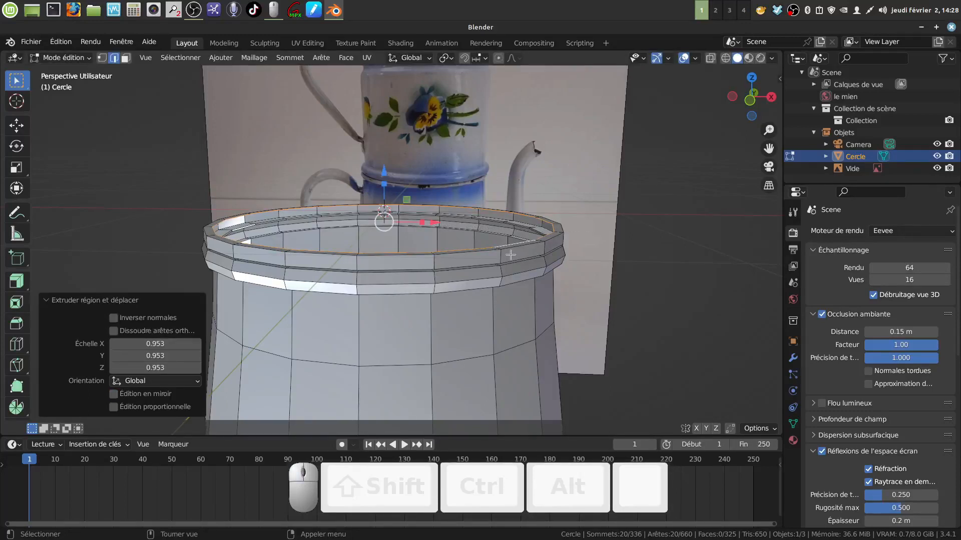
Step: Add a centred loop cut around the upper rim band and scale it to about 1.013
{"action": "key", "text": "ctrl+r"}
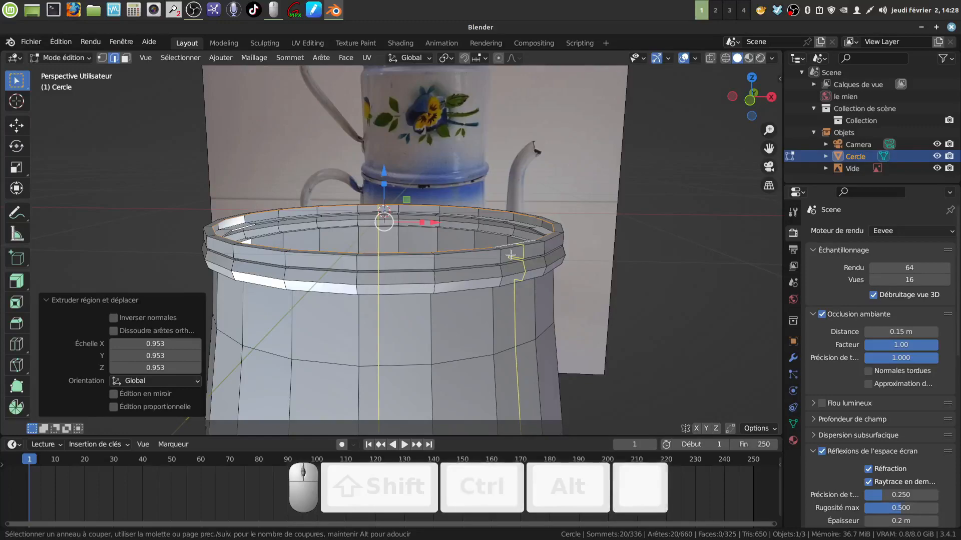
{"action": "left_click", "coordinate": [502, 257]}
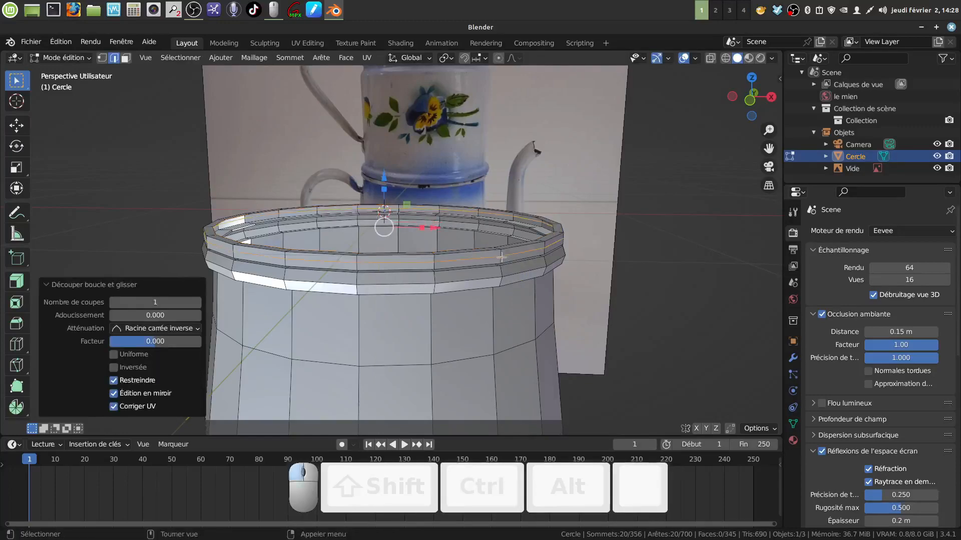
{"action": "key", "text": "s"}
{"action": "left_click", "coordinate": [623, 272]}
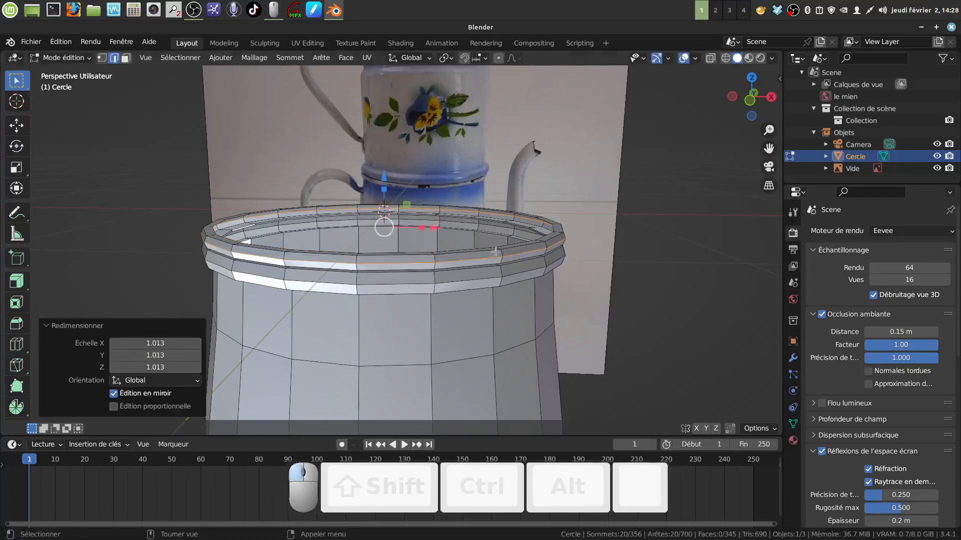
Step: Add two closely spaced loop cuts around the lower body just above the base, sliding them to factors of about 0.224 and -0.558
{"action": "scroll", "coordinate": [495, 252], "scroll_direction": "down", "scroll_amount": 4}
{"action": "middle_click_drag", "start_coordinate": [495, 251], "coordinate": [533, 210]}
{"action": "middle_click_drag", "start_coordinate": [475, 272], "coordinate": [434, 286]}
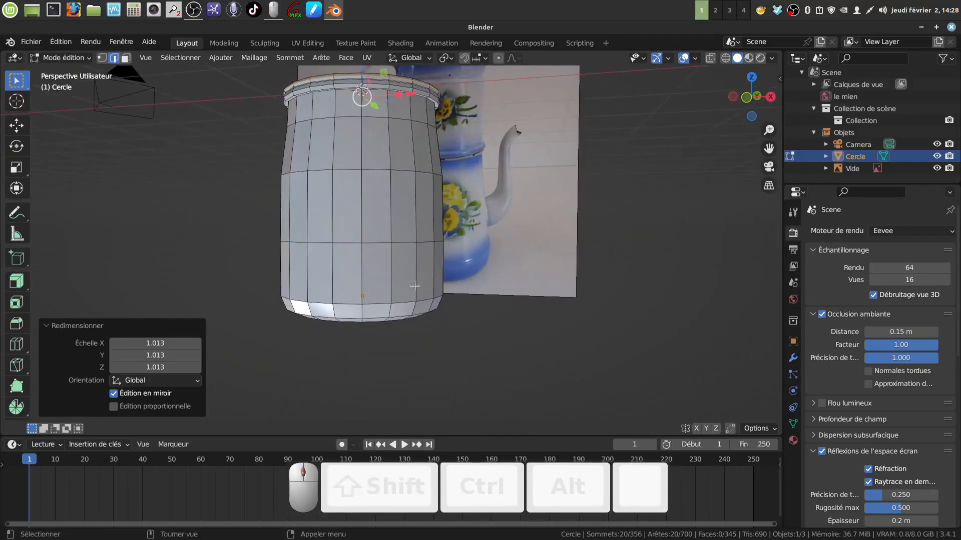
{"action": "key", "text": "ctrl+r"}
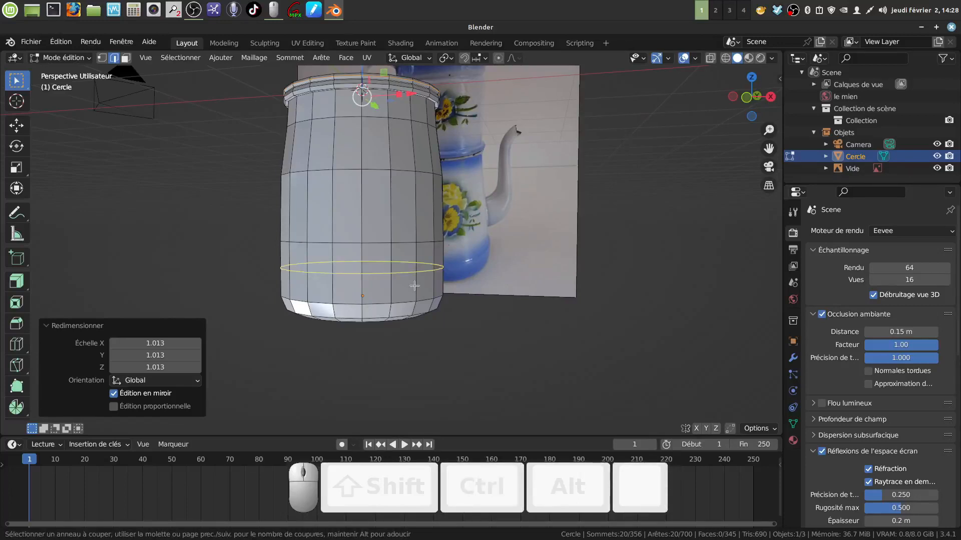
{"action": "left_click", "coordinate": [414, 286]}
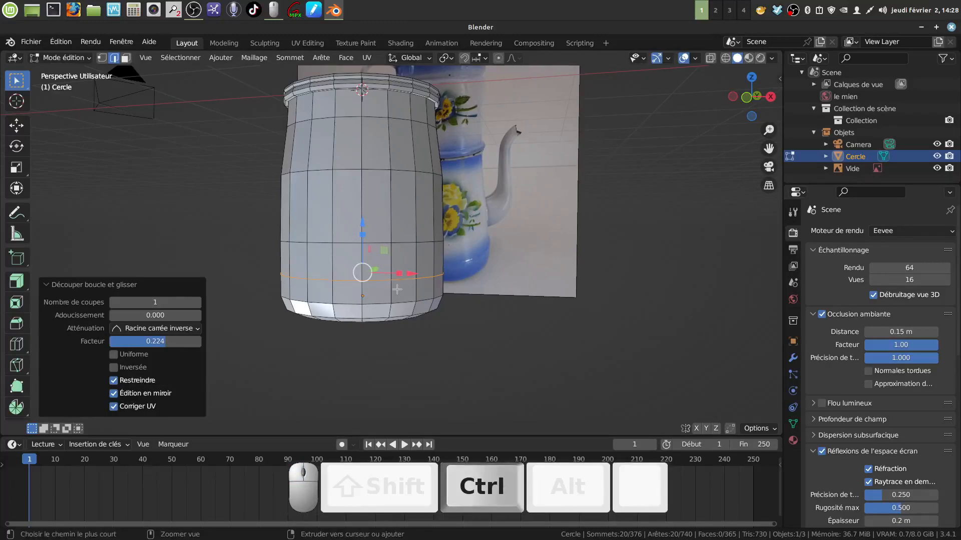
{"action": "key", "text": "ctrl+r"}
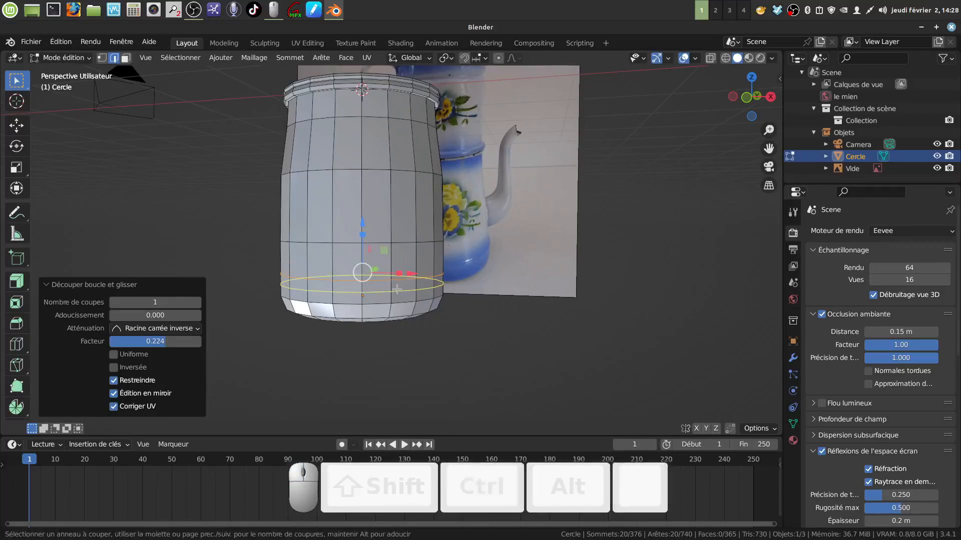
{"action": "left_click_drag", "start_coordinate": [397, 287], "coordinate": [405, 283]}
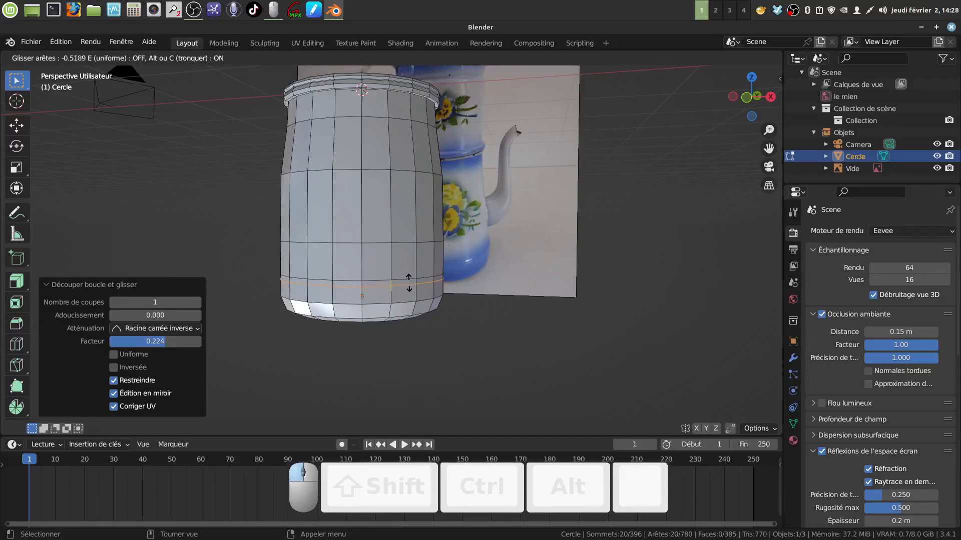
{"action": "left_click_drag", "start_coordinate": [409, 283], "coordinate": [408, 280]}
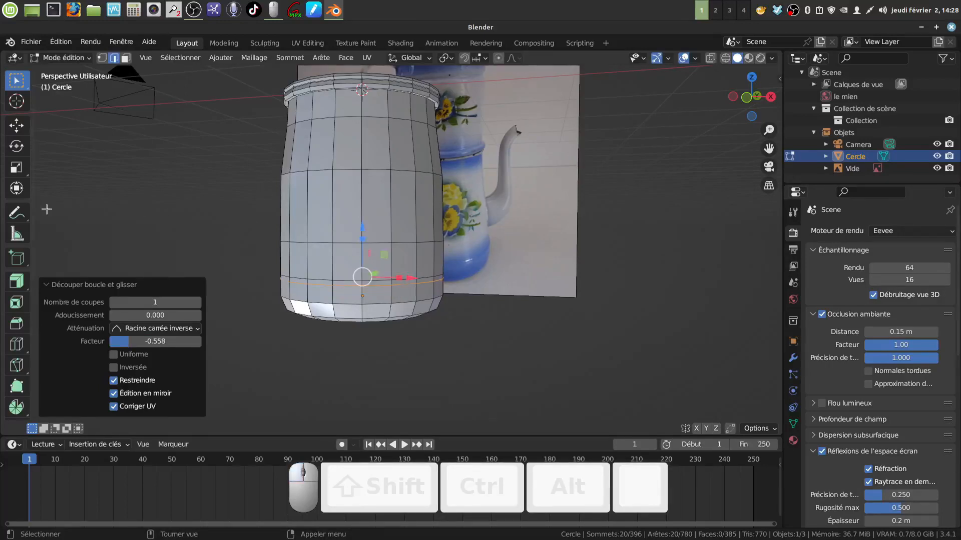
Step: Select the narrow face ring between the two new loops and extrude it outward along its normals by about 0.022 m
{"action": "left_click", "coordinate": [125, 58]}
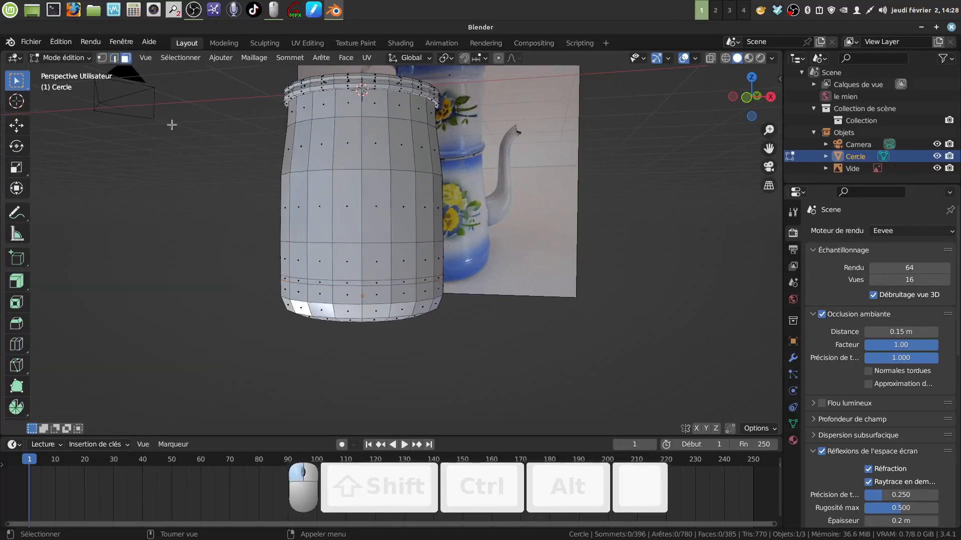
{"action": "scroll", "coordinate": [412, 270], "scroll_direction": "up", "scroll_amount": 2}
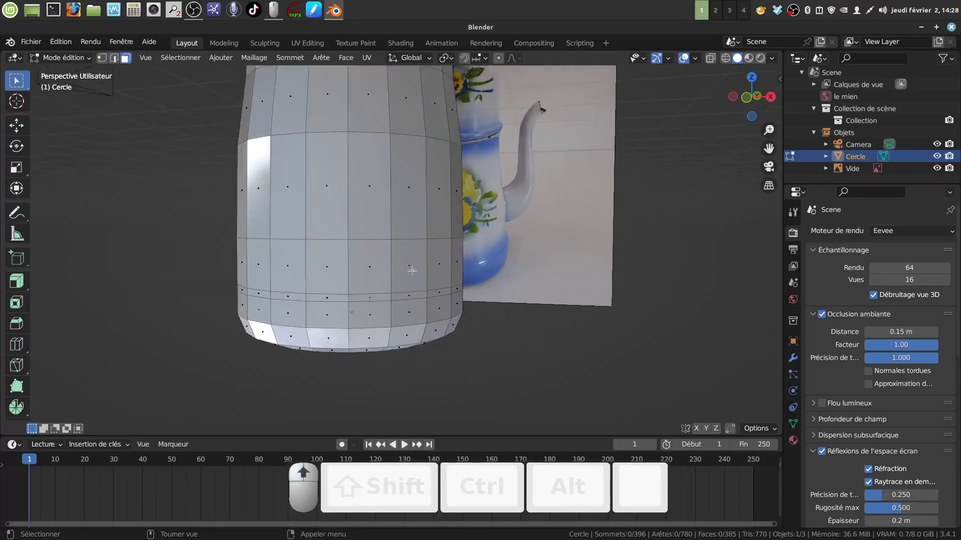
{"action": "left_click", "coordinate": [390, 296], "text": "alt"}
{"action": "left_click_drag", "start_coordinate": [16, 281], "coordinate": [83, 339]}
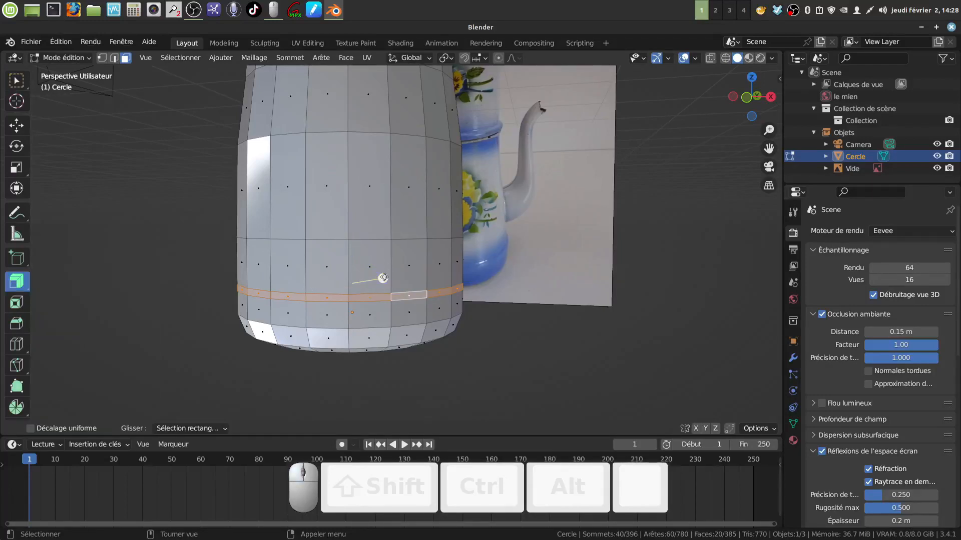
{"action": "left_click_drag", "start_coordinate": [383, 277], "coordinate": [384, 278]}
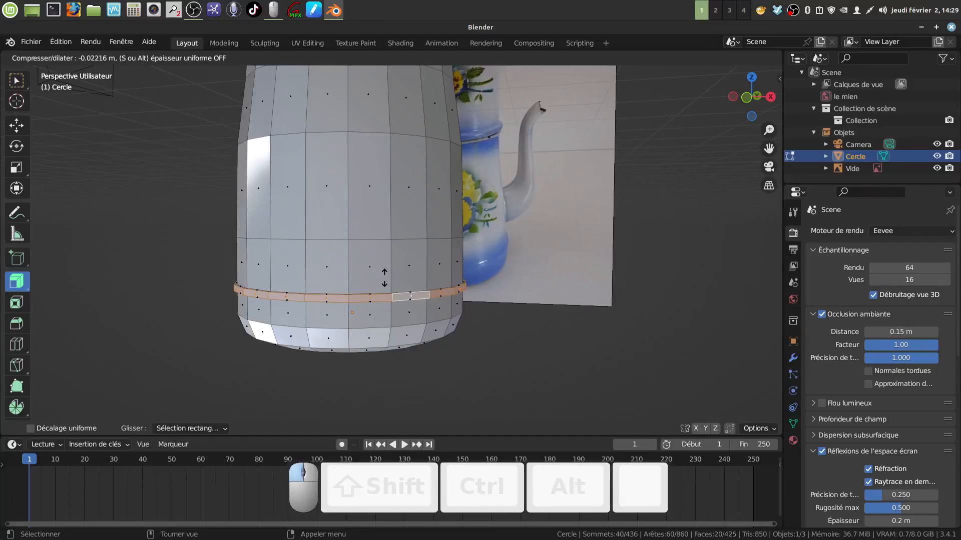
{"action": "left_click_drag", "start_coordinate": [384, 278], "coordinate": [351, 278]}
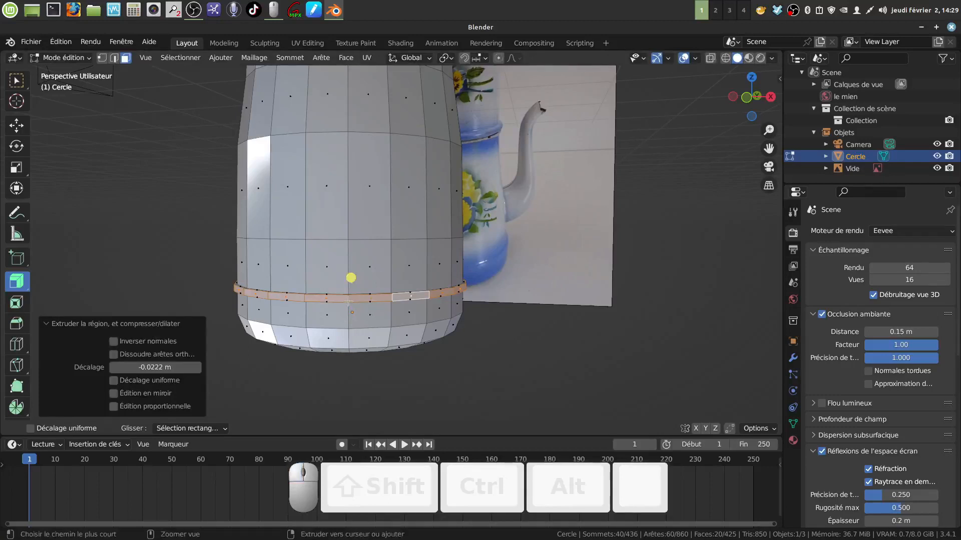
Step: Add a centred loop cut around the raised lower band and scale it to about 1.010 to round it
{"action": "key", "text": "ctrl+r"}
{"action": "double_click", "coordinate": [429, 302]}
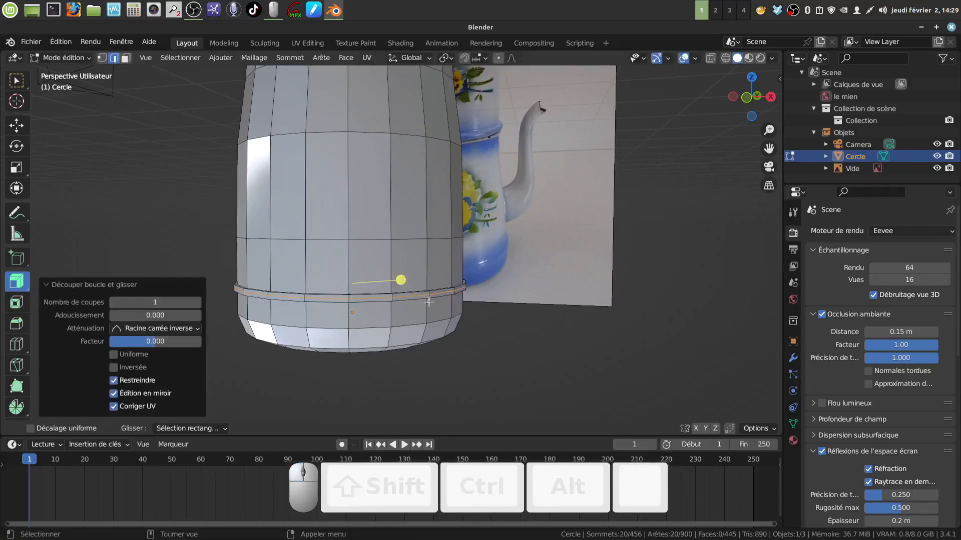
{"action": "key", "text": "s"}
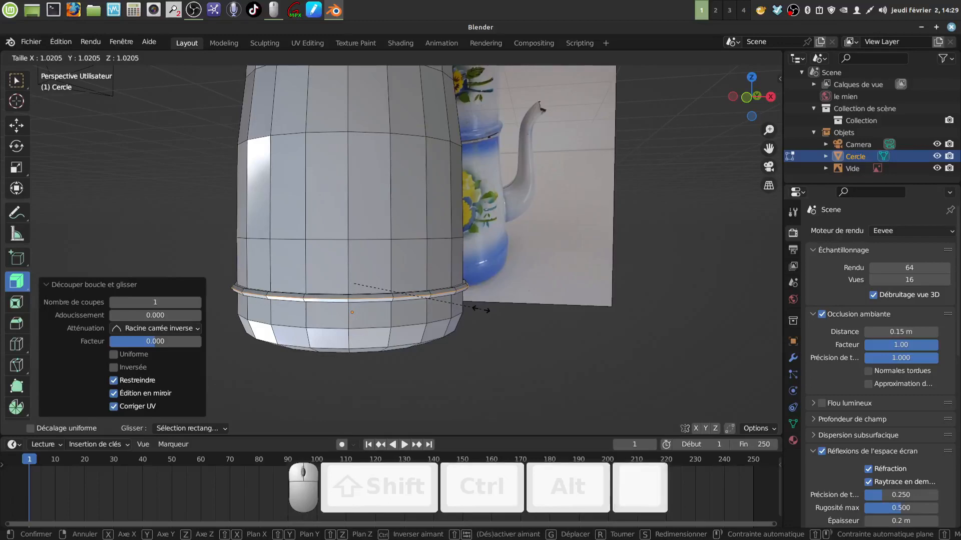
{"action": "key", "text": "shift"}
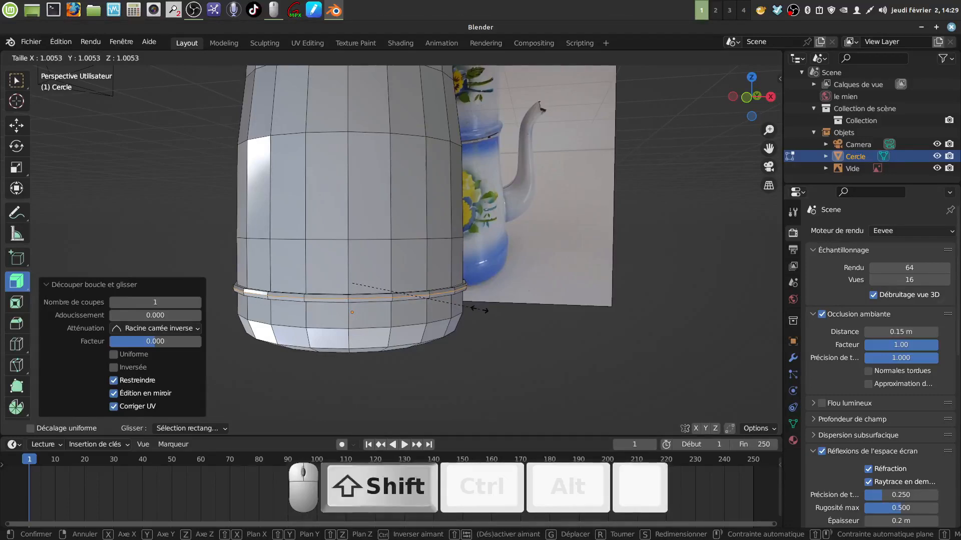
{"action": "left_click", "coordinate": [486, 311]}
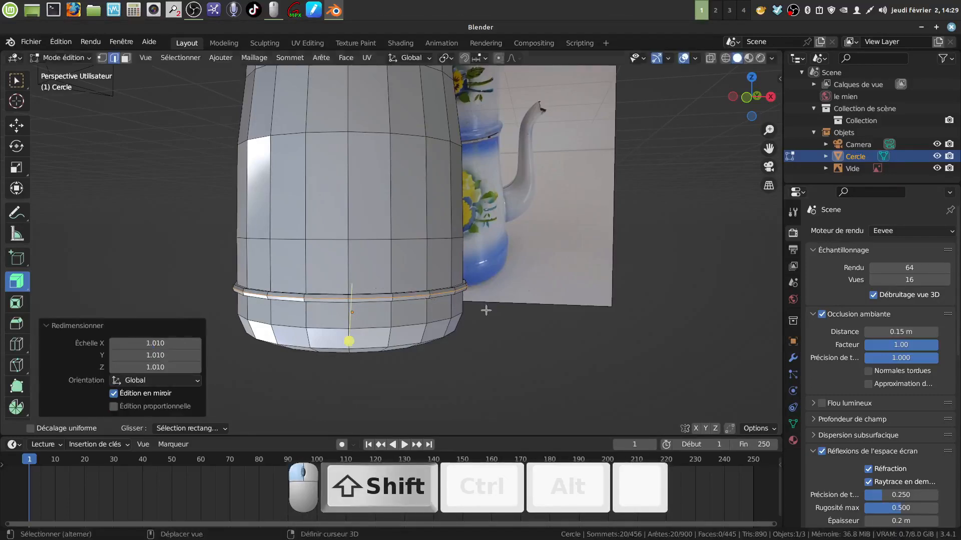
Step: Select the body edge loop just above the lower band and scale it to about 1.032
{"action": "middle_click_drag", "start_coordinate": [486, 310], "coordinate": [442, 320]}
{"action": "scroll", "coordinate": [442, 321], "scroll_direction": "down", "scroll_amount": 3}
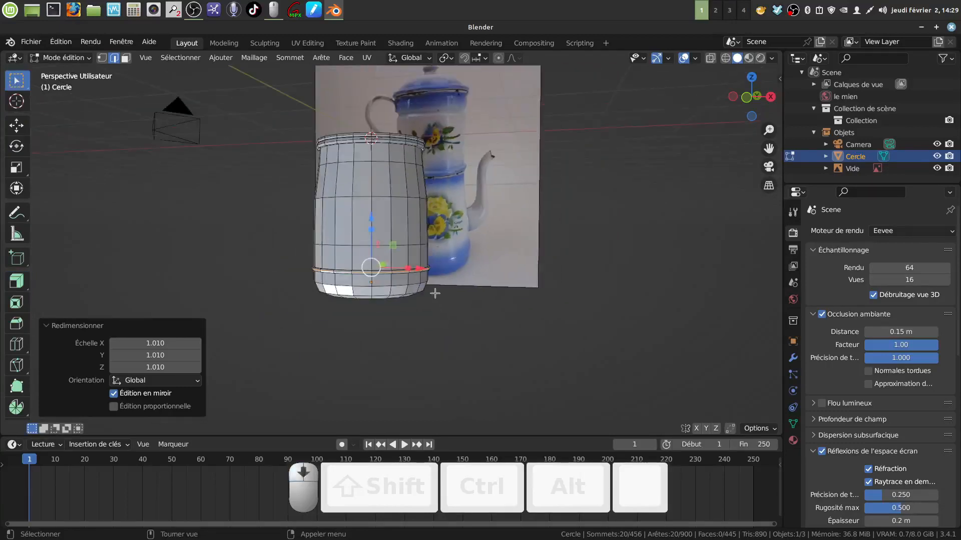
{"action": "middle_click_drag", "start_coordinate": [388, 233], "coordinate": [365, 245]}
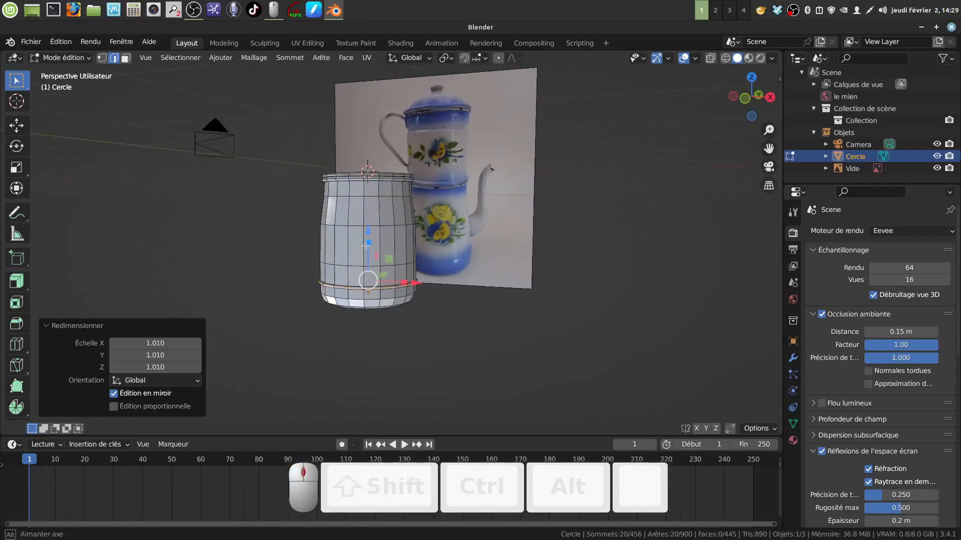
{"action": "scroll", "coordinate": [403, 297], "scroll_direction": "up", "scroll_amount": 1}
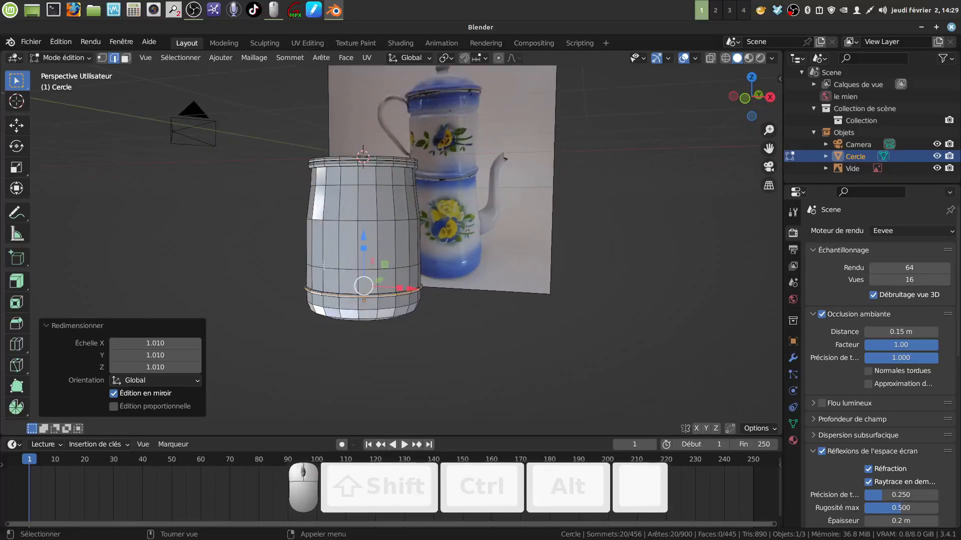
{"action": "left_click", "coordinate": [113, 59]}
{"action": "left_click", "coordinate": [332, 266], "text": "alt"}
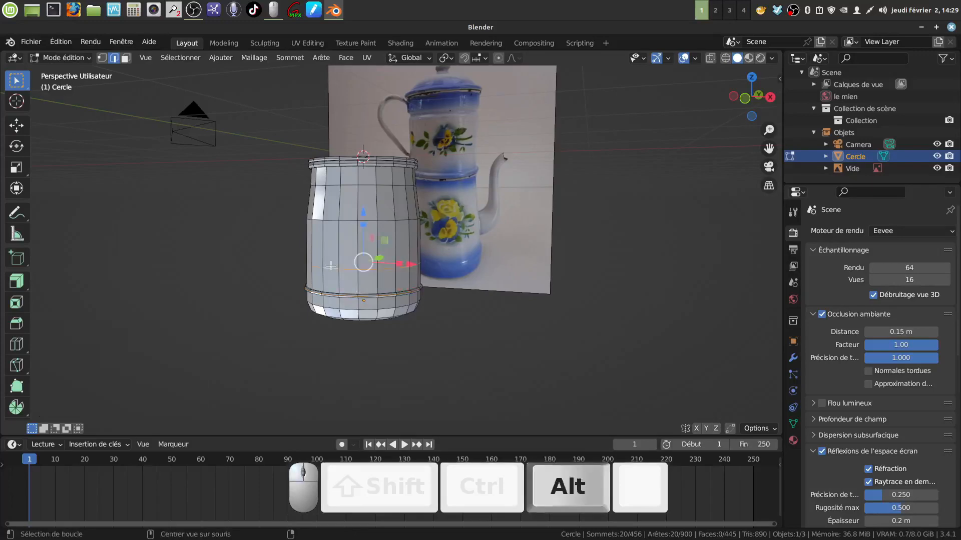
{"action": "key", "text": "s"}
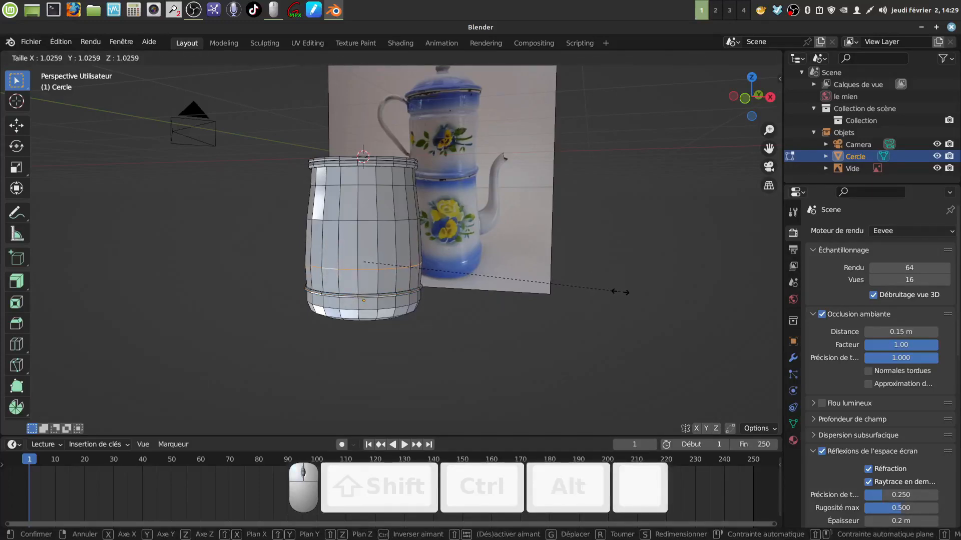
{"action": "left_click", "coordinate": [622, 292]}
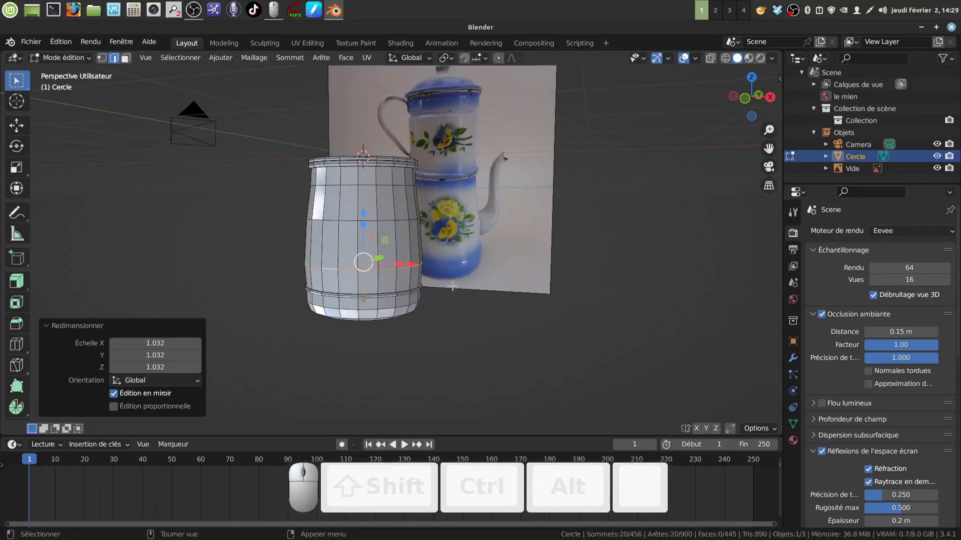
Step: Return to Object Mode and apply smooth shading to the pot body
{"action": "key", "text": "Tab"}
{"action": "right_click", "coordinate": [368, 226]}
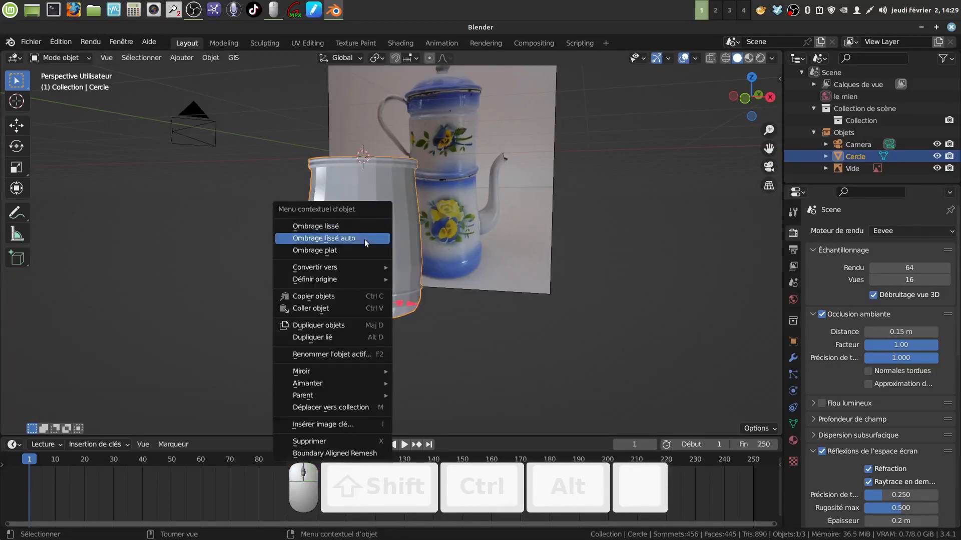
{"action": "left_click", "coordinate": [367, 227]}
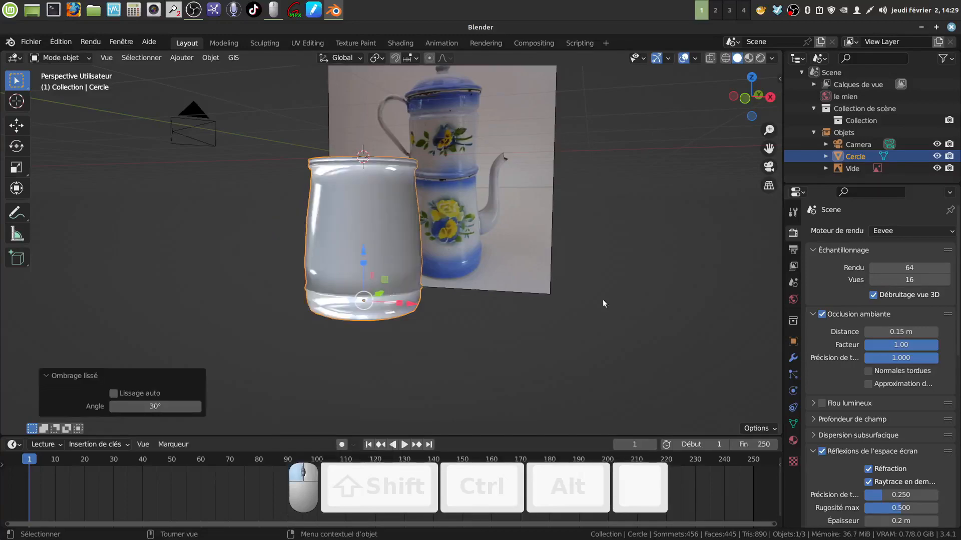
Step: Add a Catmull-Clark Subdivision Surface modifier to the body and set its viewport level to 2
{"action": "left_click", "coordinate": [792, 358]}
{"action": "left_click", "coordinate": [857, 231]}
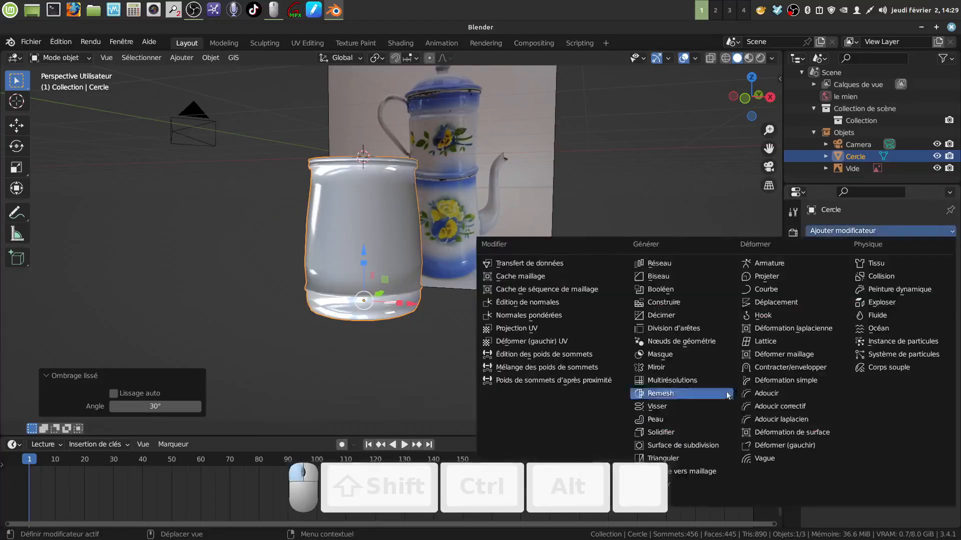
{"action": "left_click", "coordinate": [702, 446]}
{"action": "mouse_move", "coordinate": [408, 248]}
{"action": "middle_mouse_down"}
{"action": "mouse_move", "coordinate": [434, 246]}
{"action": "mouse_move", "coordinate": [418, 263]}
{"action": "mouse_move", "coordinate": [410, 251]}
{"action": "middle_mouse_up"}
{"action": "scroll", "coordinate": [403, 255], "scroll_direction": "up", "scroll_amount": 2}
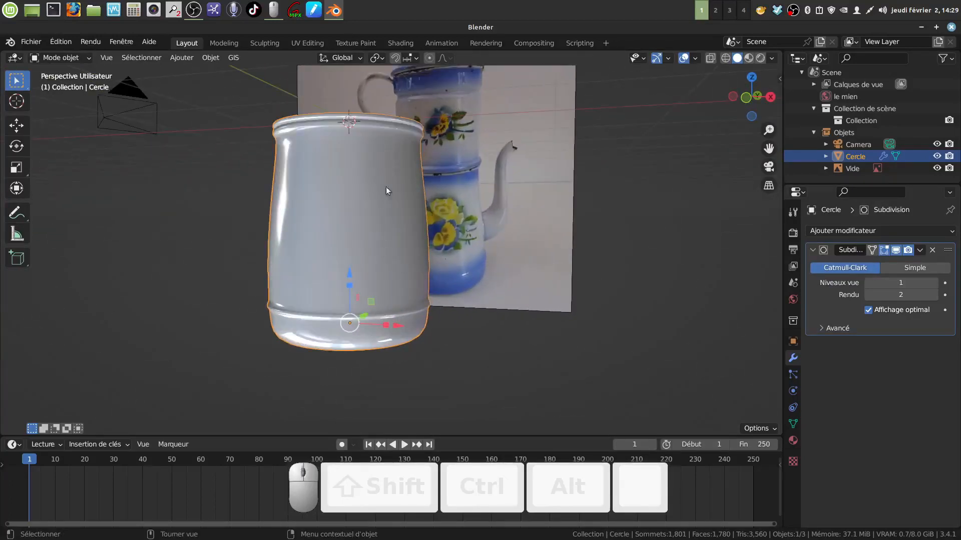
{"action": "key", "text": "ctrl+2"}
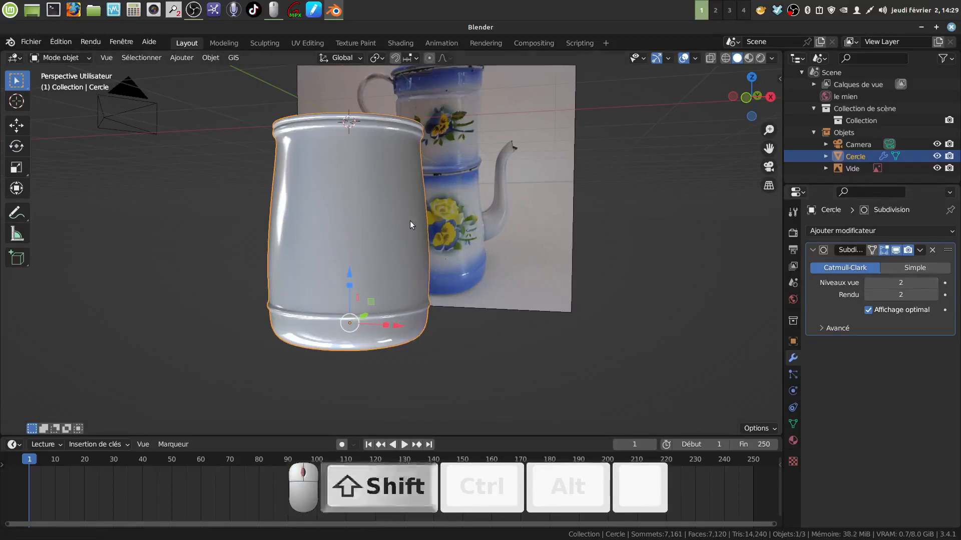
Step: Examine the smoothed pot body, its edge loops, rim and lower band against the reference photo
{"action": "middle_click_drag", "start_coordinate": [410, 222], "coordinate": [422, 245]}
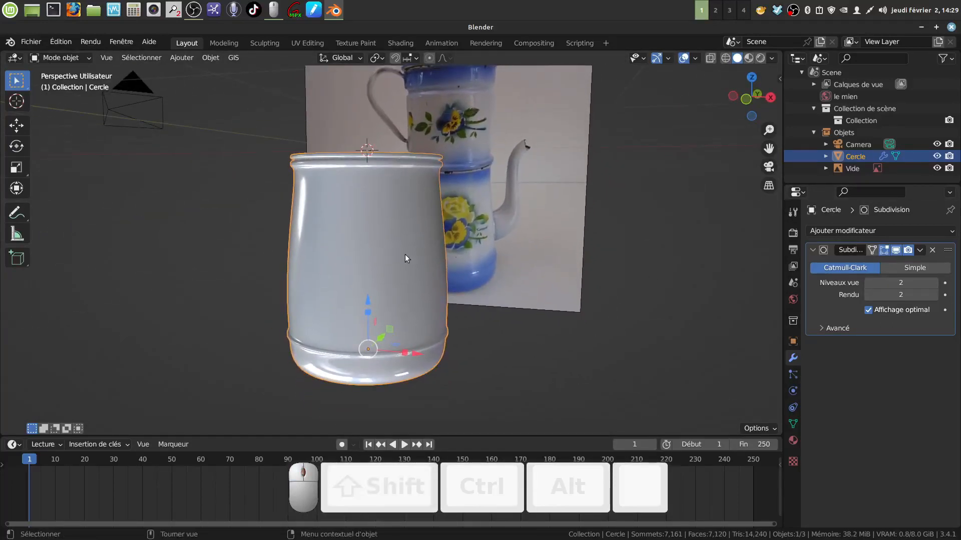
{"action": "scroll", "coordinate": [404, 255], "scroll_direction": "up", "scroll_amount": 2}
{"action": "key", "text": "Tab"}
{"action": "scroll", "coordinate": [362, 165], "scroll_direction": "up", "scroll_amount": 3}
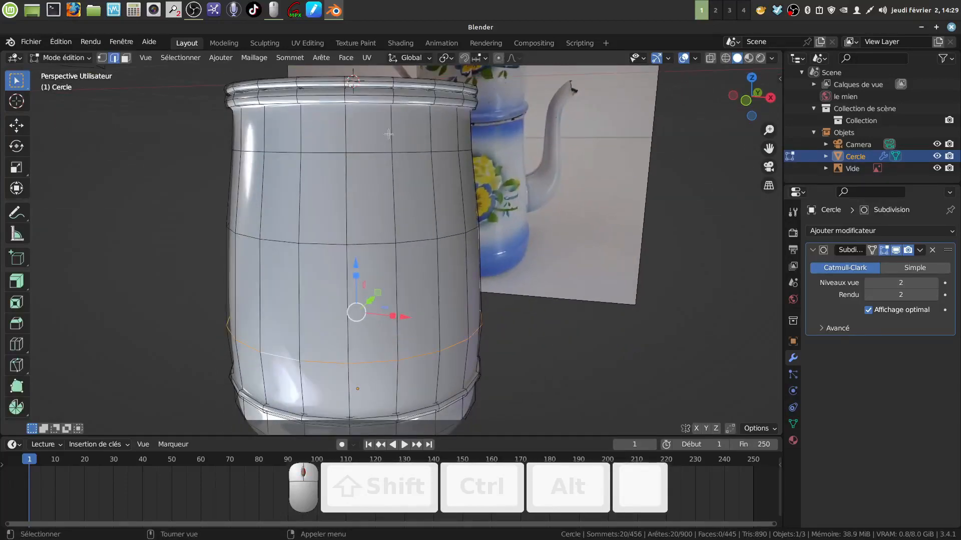
{"action": "scroll", "coordinate": [388, 134], "scroll_direction": "down", "scroll_amount": 2}
{"action": "key", "text": "Tab"}
{"action": "mouse_move", "coordinate": [398, 164]}
{"action": "middle_mouse_down"}
{"action": "mouse_move", "coordinate": [407, 141]}
{"action": "mouse_move", "coordinate": [384, 163]}
{"action": "mouse_move", "coordinate": [385, 151]}
{"action": "middle_mouse_up"}
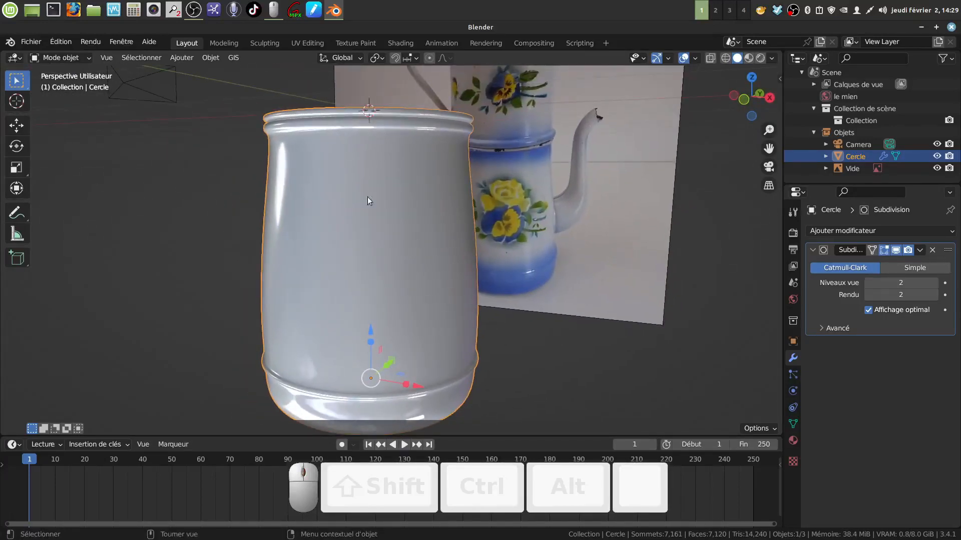
{"action": "middle_click_drag", "start_coordinate": [395, 264], "coordinate": [393, 376], "text": "shift"}
{"action": "scroll", "coordinate": [400, 331], "scroll_direction": "down", "scroll_amount": 3}
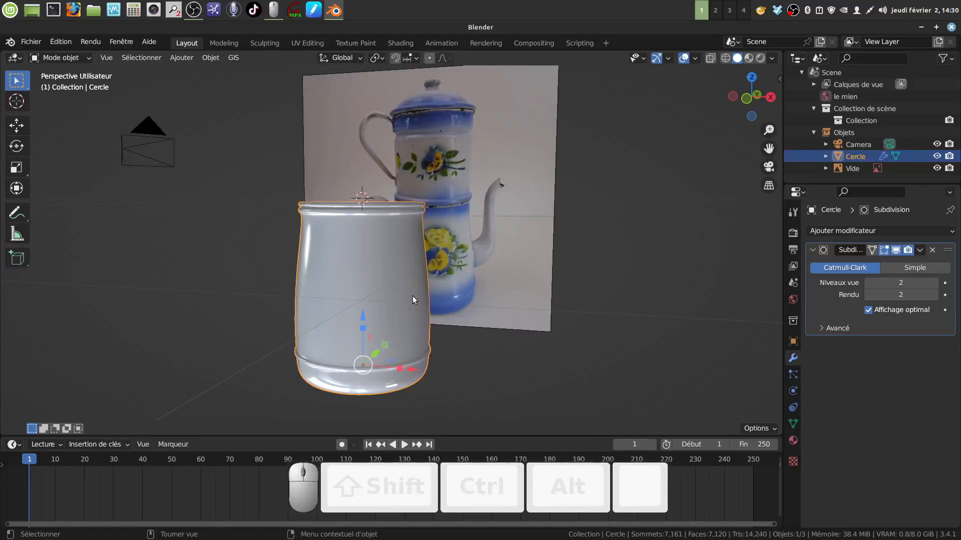
Step: In the front view, raise the selected edge loop above the lower band by about 0.103 m
{"action": "key", "text": "KP_1"}
{"action": "key", "text": "Tab"}
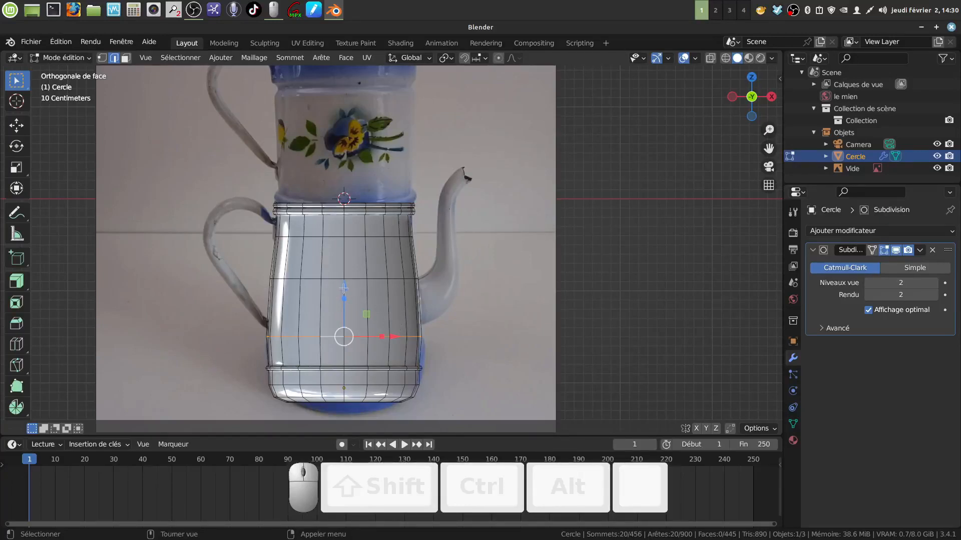
{"action": "left_click_drag", "start_coordinate": [343, 288], "coordinate": [353, 280]}
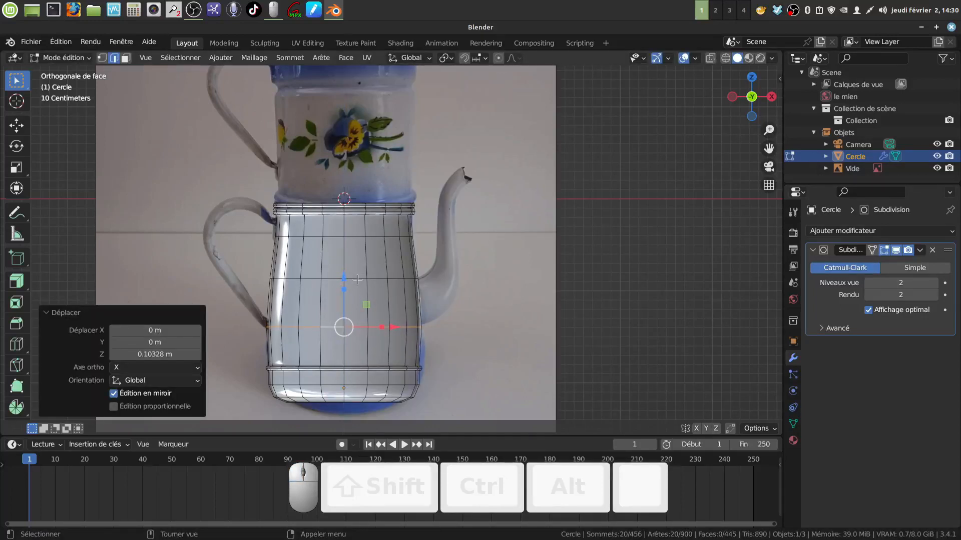
Step: Raise the next edge loop up the body by about 0.033 m and add a centred loop cut between it and the loop below
{"action": "left_click", "coordinate": [358, 279], "text": "alt"}
{"action": "left_click_drag", "start_coordinate": [345, 229], "coordinate": [346, 224]}
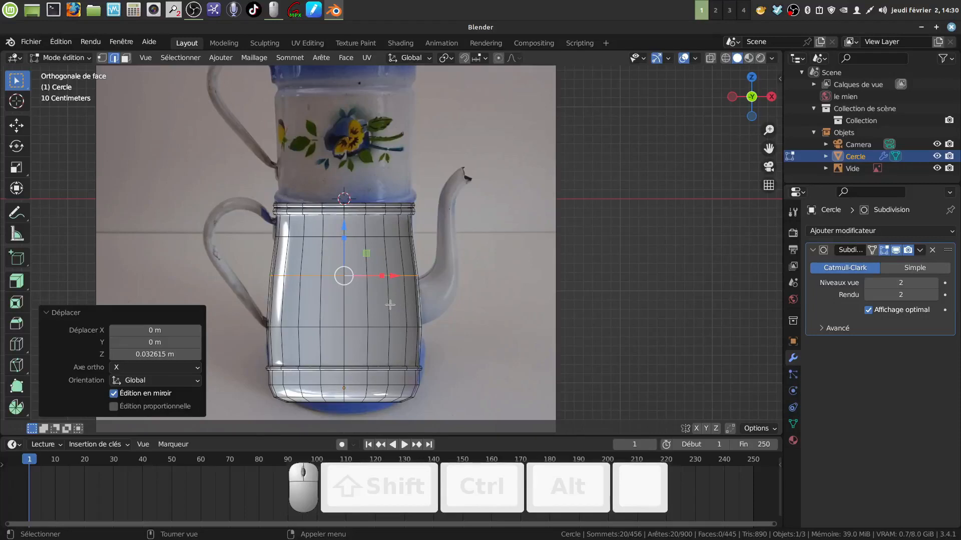
{"action": "key", "text": "ctrl+r"}
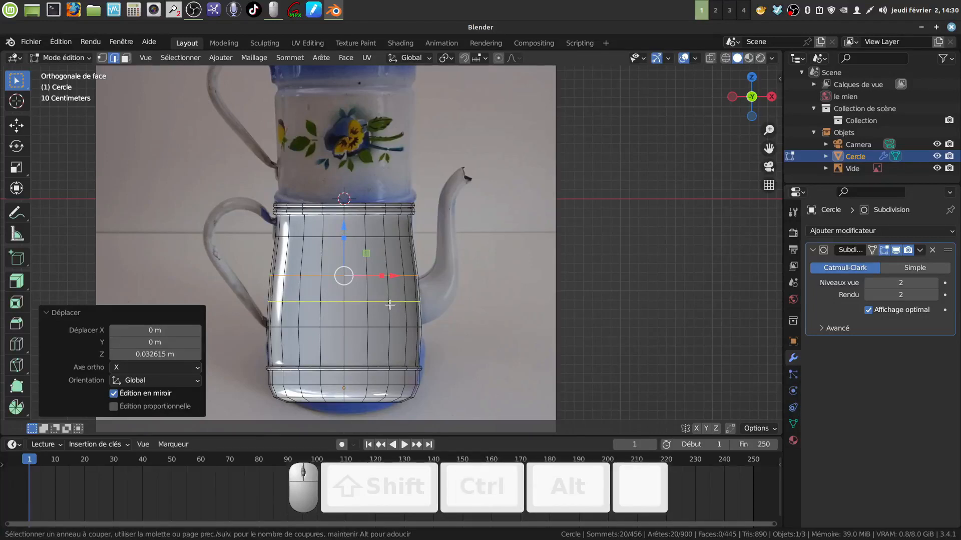
{"action": "left_click", "coordinate": [389, 304]}
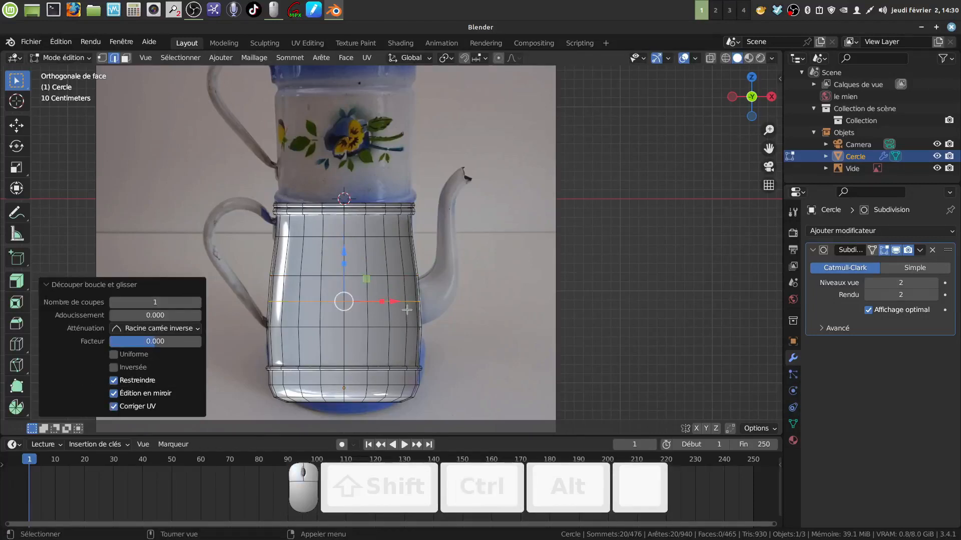
Step: In the right orthographic view, select the four faces around the centre of the body where the spout attaches
{"action": "key", "text": "KP_3"}
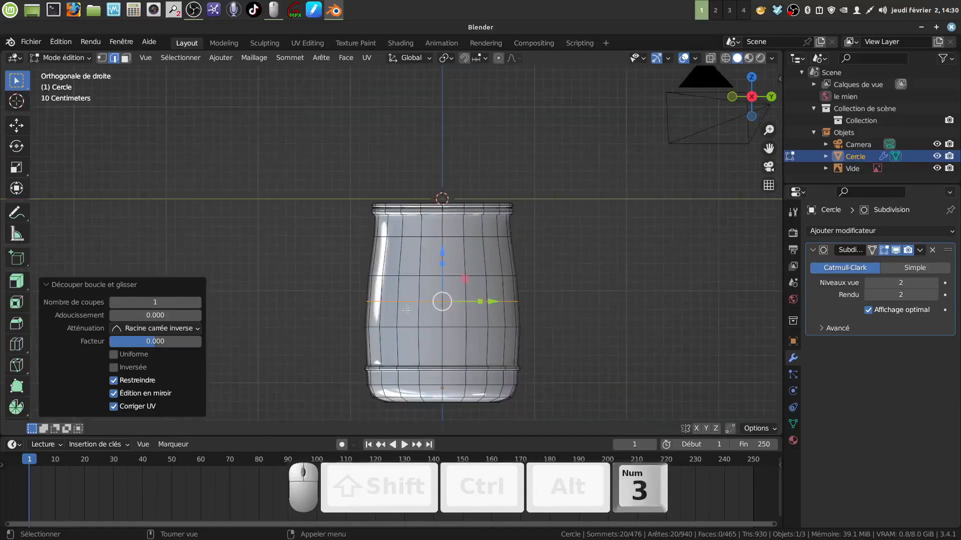
{"action": "middle_click_drag", "start_coordinate": [431, 342], "coordinate": [382, 303], "text": "shift"}
{"action": "scroll", "coordinate": [382, 311], "scroll_direction": "up", "scroll_amount": 2}
{"action": "key", "text": "alt+a"}
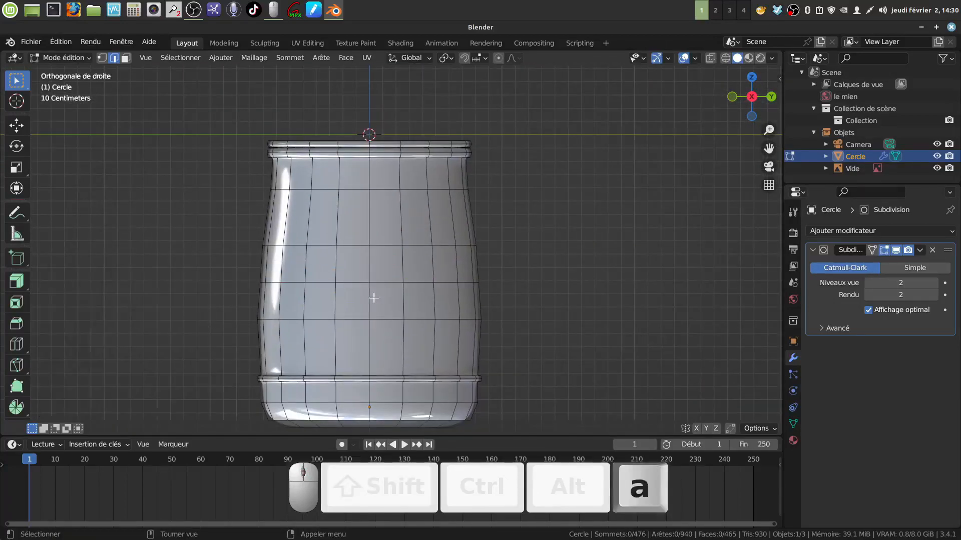
{"action": "left_click", "coordinate": [126, 59]}
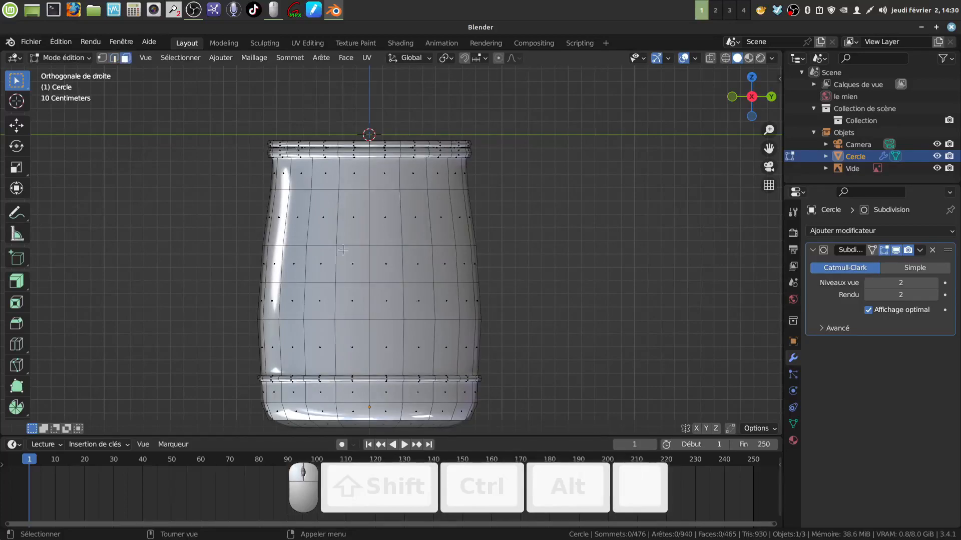
{"action": "key", "text": "c"}
{"action": "left_click", "coordinate": [373, 276]}
{"action": "right_click", "coordinate": [384, 292]}
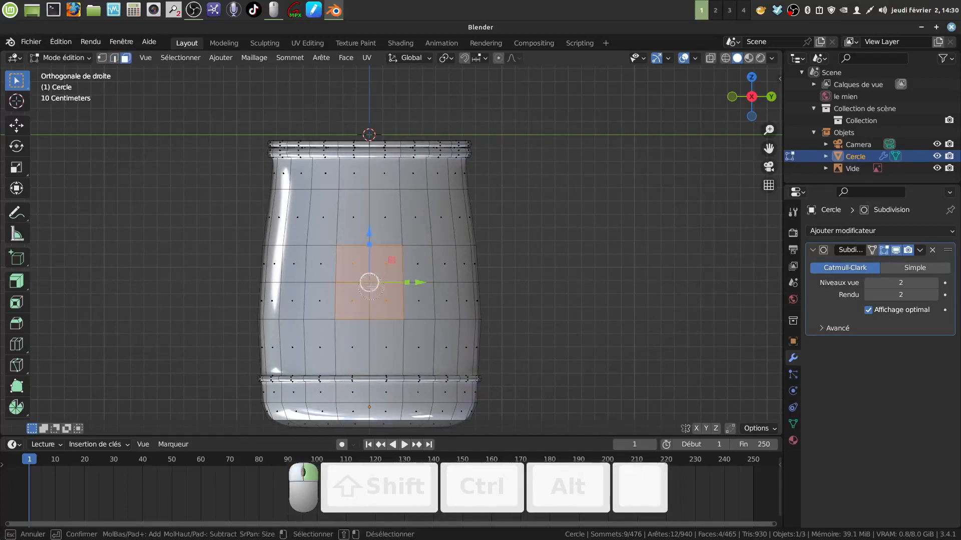
{"action": "middle_click_drag", "start_coordinate": [384, 293], "coordinate": [435, 314]}
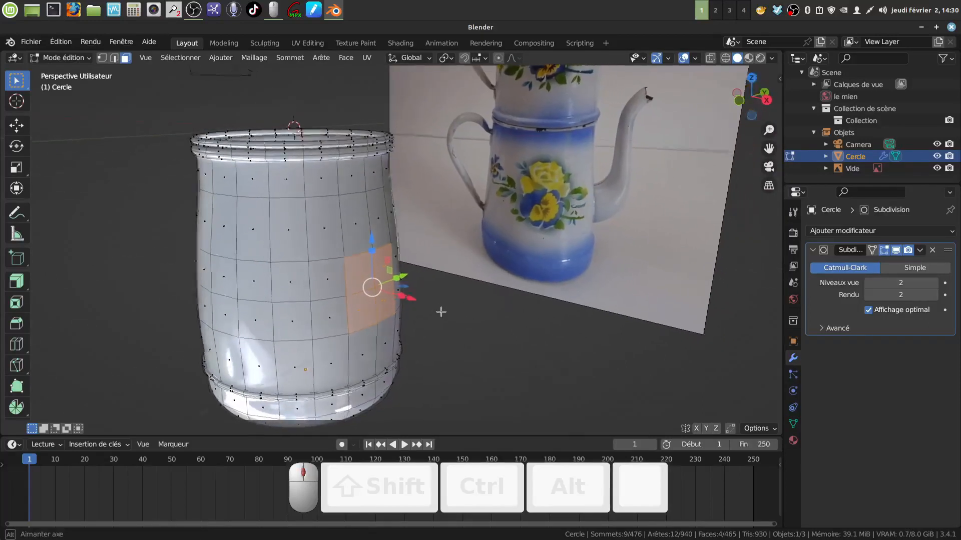
Step: Try insetting the four selected faces by about 0.045 m and rounding them with the LoopTools Circle operation
{"action": "key", "text": "i"}
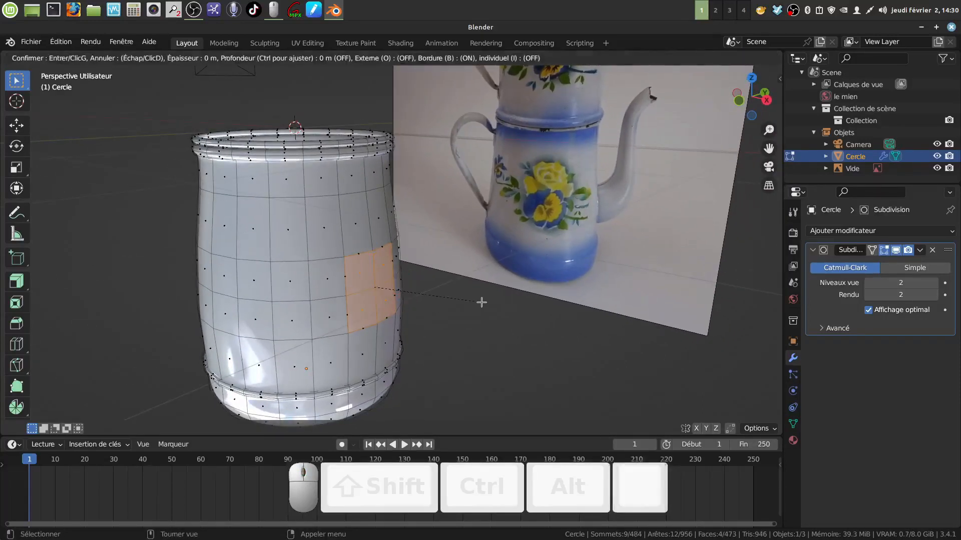
{"action": "left_click", "coordinate": [476, 300]}
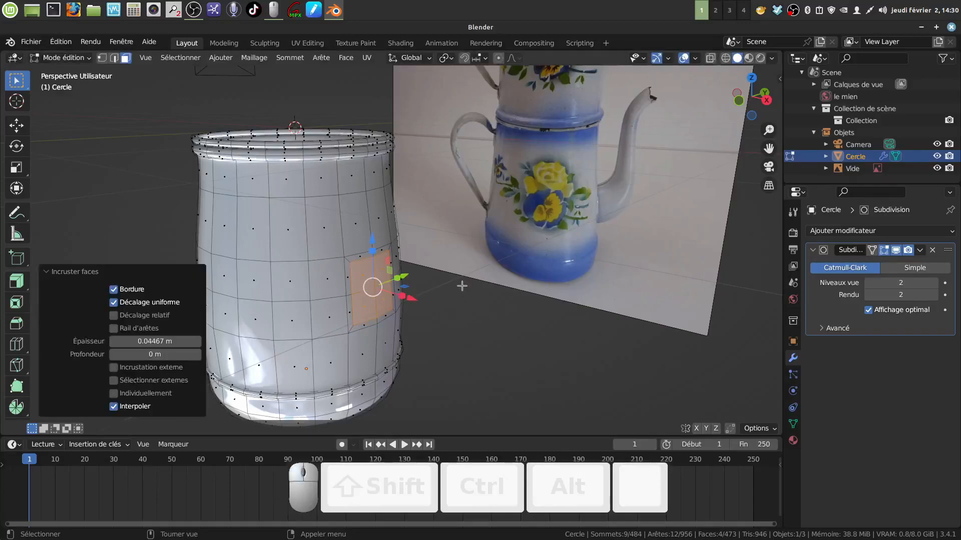
{"action": "right_click", "coordinate": [458, 287]}
{"action": "mouse_move", "coordinate": [411, 248]}
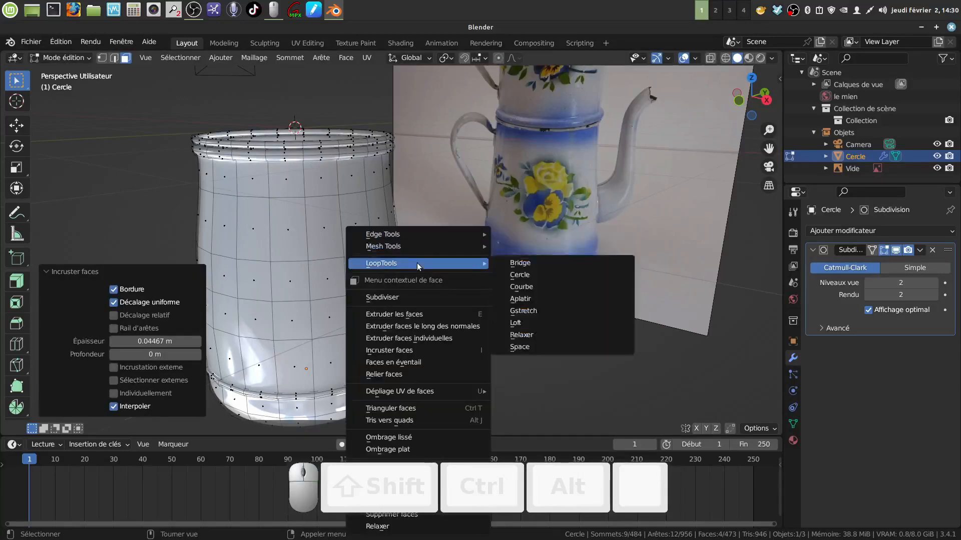
{"action": "left_click", "coordinate": [518, 273]}
{"action": "middle_click_drag", "start_coordinate": [420, 292], "coordinate": [450, 312]}
{"action": "scroll", "coordinate": [450, 313], "scroll_direction": "up", "scroll_amount": 2}
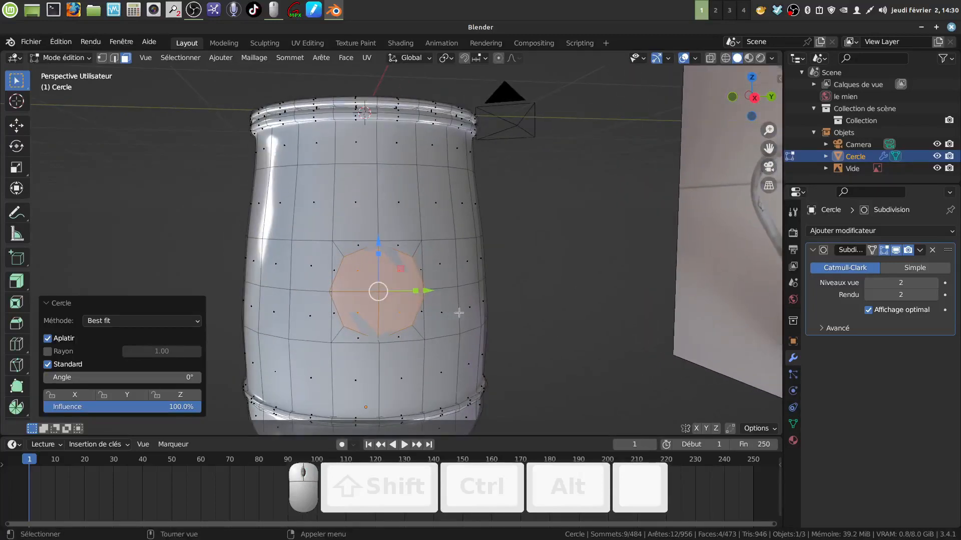
Step: Try scaling the rounded face patch to 0.933 and compare its position with the spout base in the reference photo
{"action": "key", "text": "s"}
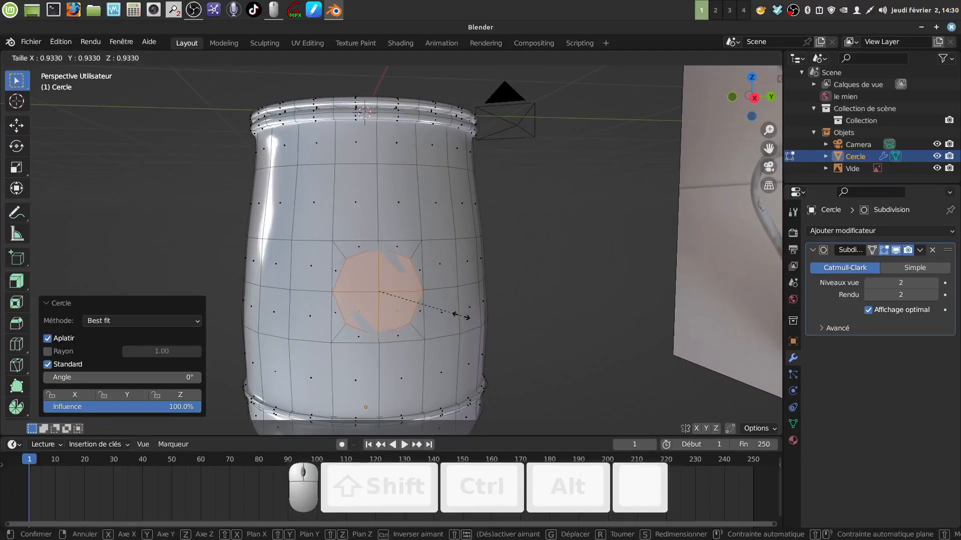
{"action": "left_click", "coordinate": [461, 315]}
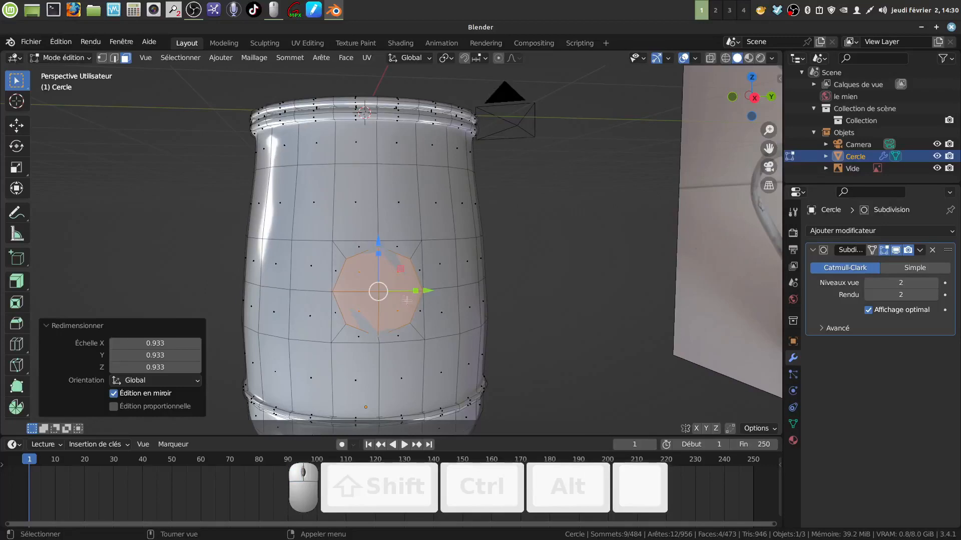
{"action": "middle_click_drag", "start_coordinate": [407, 301], "coordinate": [525, 295]}
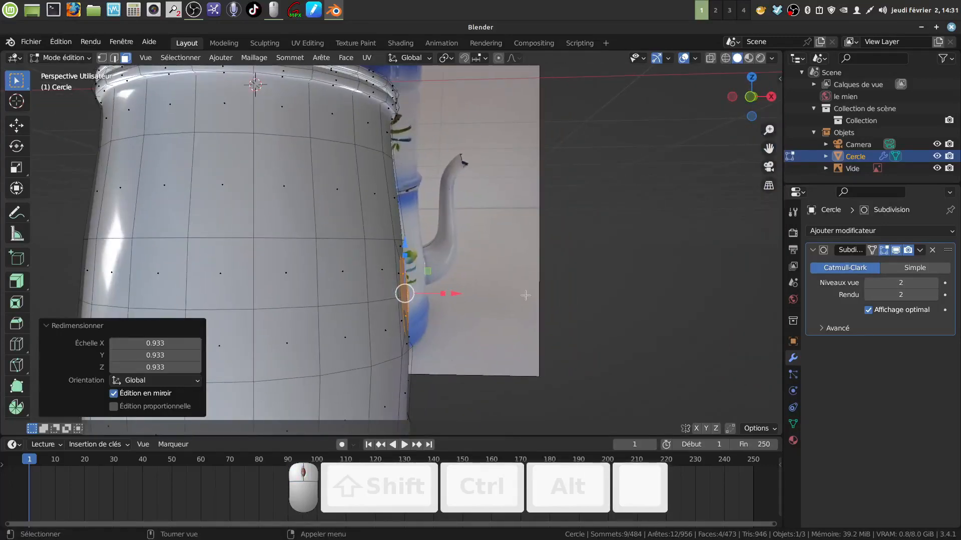
{"action": "key", "text": "KP_1"}
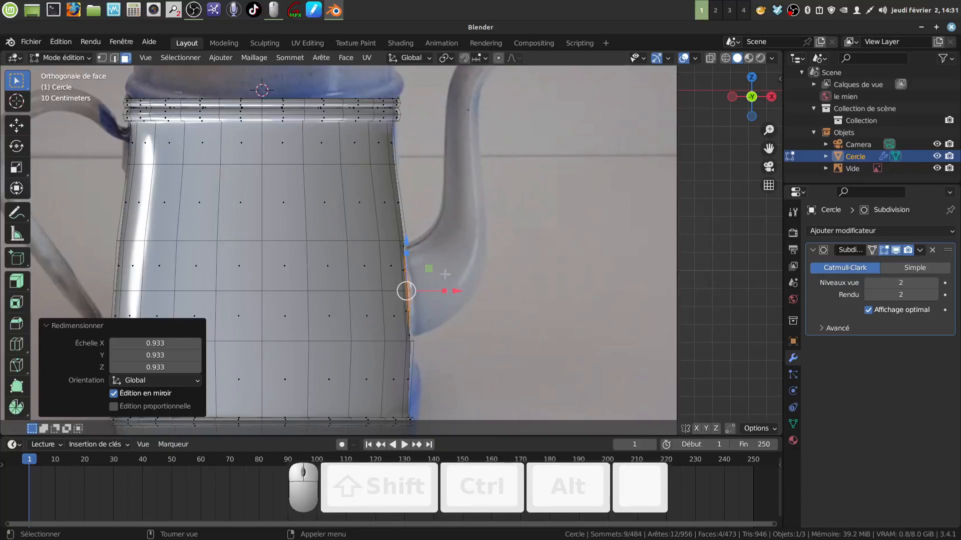
{"action": "middle_click_drag", "start_coordinate": [445, 275], "coordinate": [351, 300]}
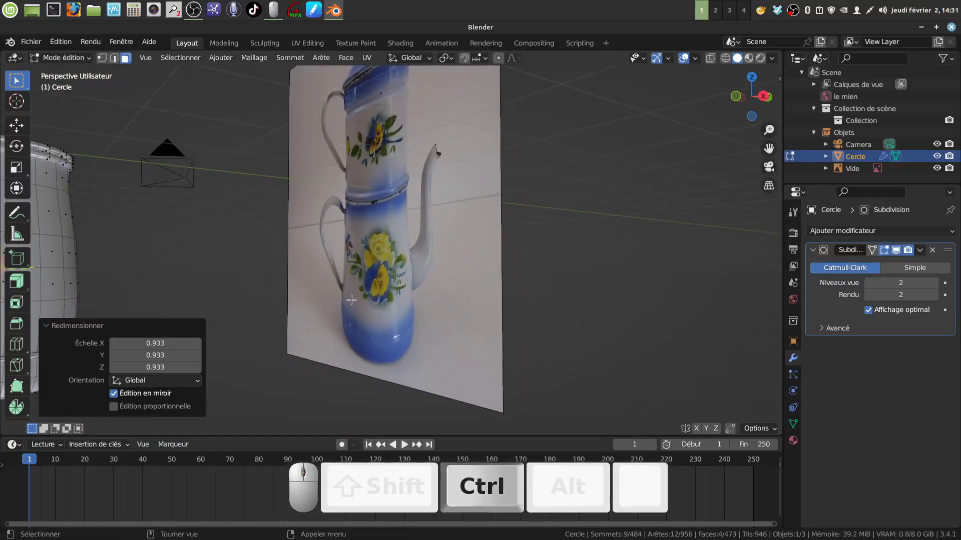
{"action": "middle_click_drag", "start_coordinate": [251, 213], "coordinate": [429, 275], "text": "shift"}
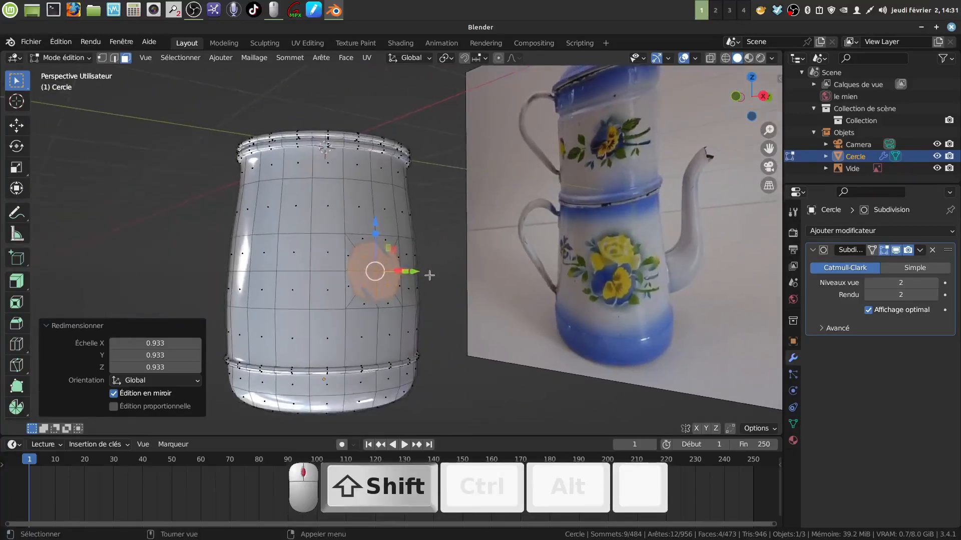
{"action": "scroll", "coordinate": [424, 277], "scroll_direction": "up", "scroll_amount": 3}
Step: Undo the scaling, the circle rounding, the inset and the face selection on the body
{"action": "key", "text": "ctrl+z"}
{"action": "key", "text": "ctrl+z"}
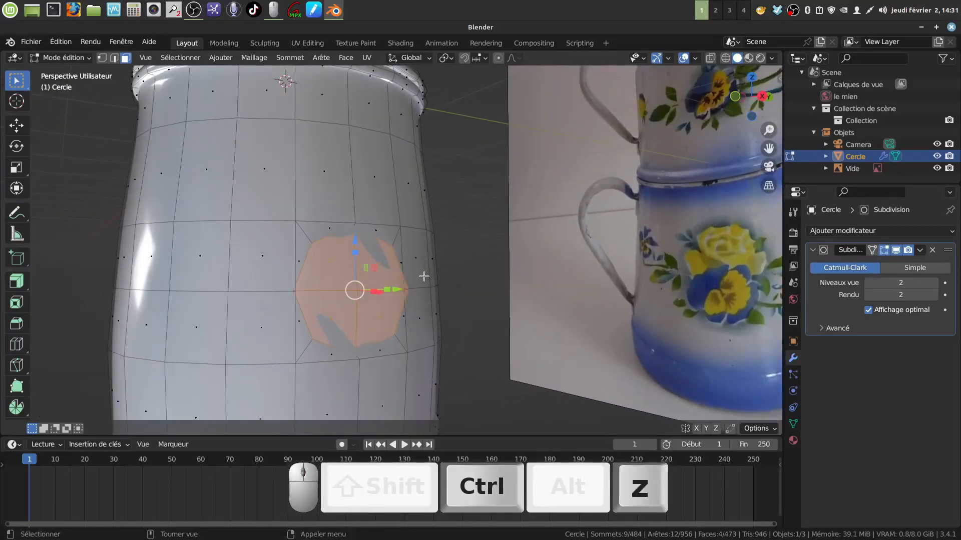
{"action": "key", "text": "ctrl+z"}
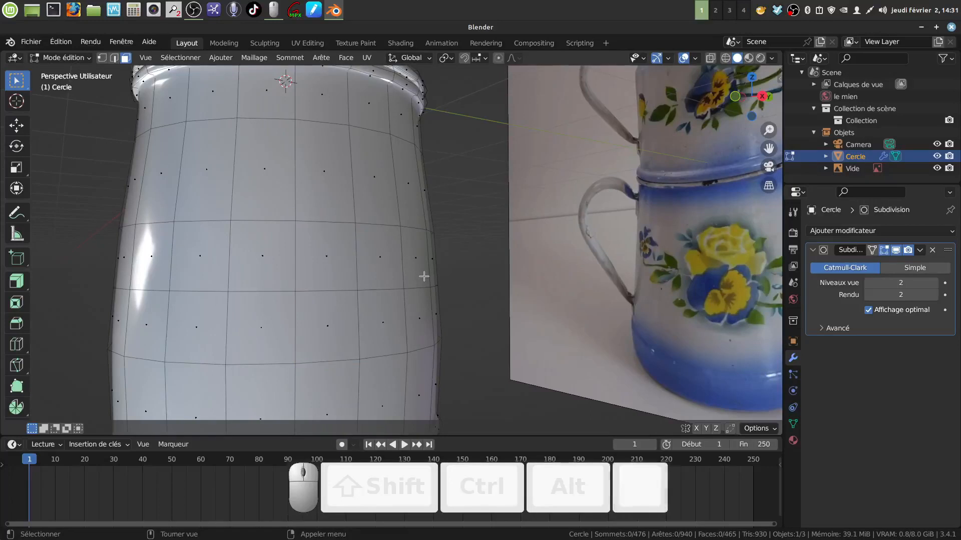
Step: Slide the edge loop just above the body's middle loop upward by a factor of about 0.116
{"action": "left_click", "coordinate": [114, 58]}
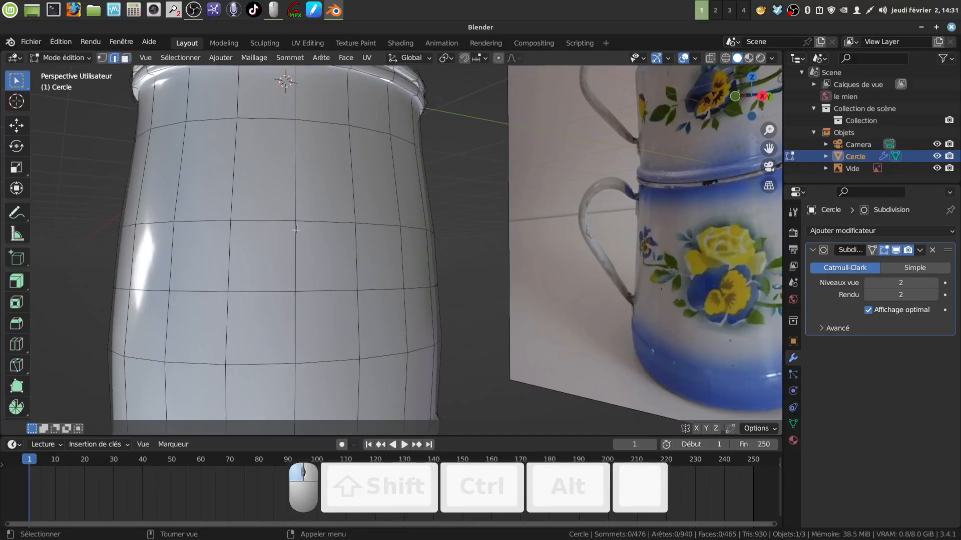
{"action": "left_click", "coordinate": [332, 221], "text": "alt"}
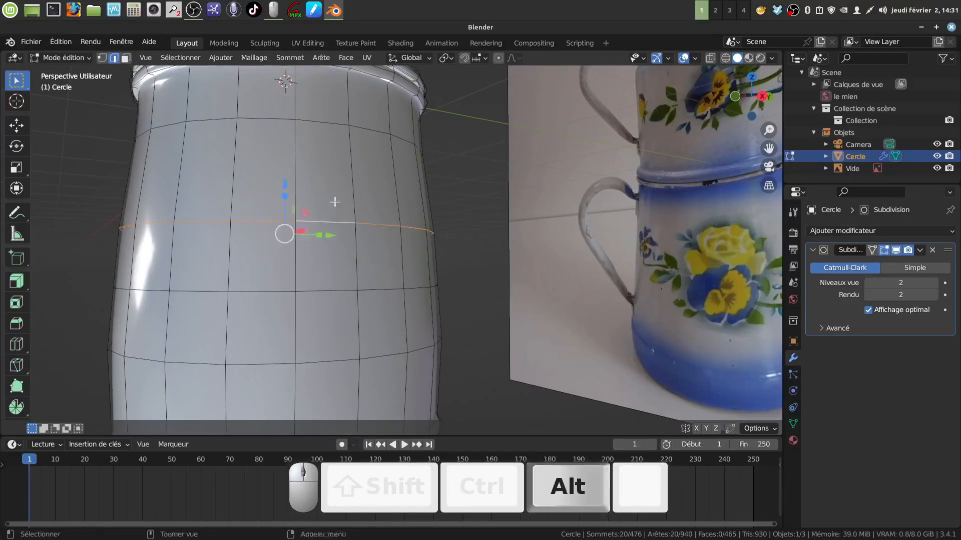
{"action": "key", "text": "g"}
{"action": "key", "text": "g"}
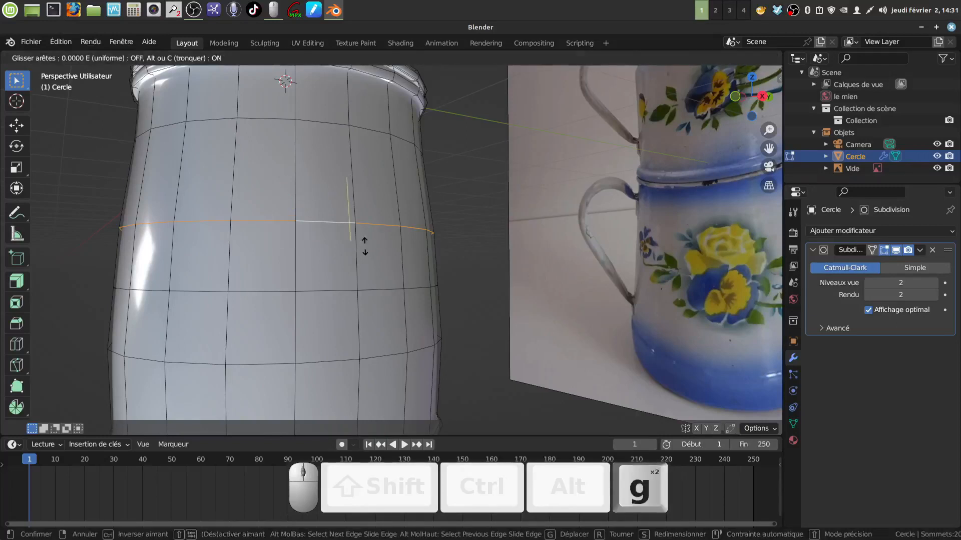
{"action": "left_click", "coordinate": [361, 237]}
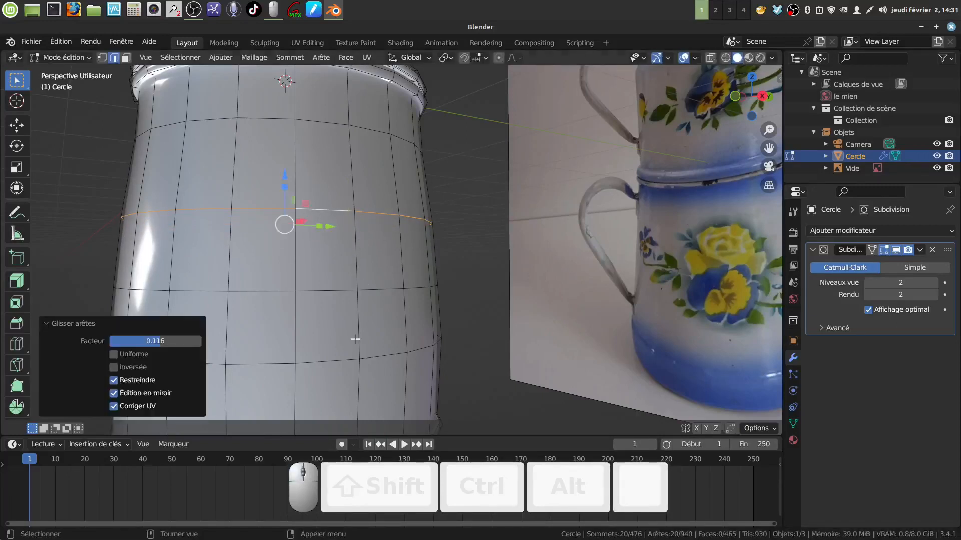
Step: Slide the edge loop just below the body's middle loop downward by a factor of about 0.075
{"action": "left_click", "coordinate": [343, 356], "text": "alt"}
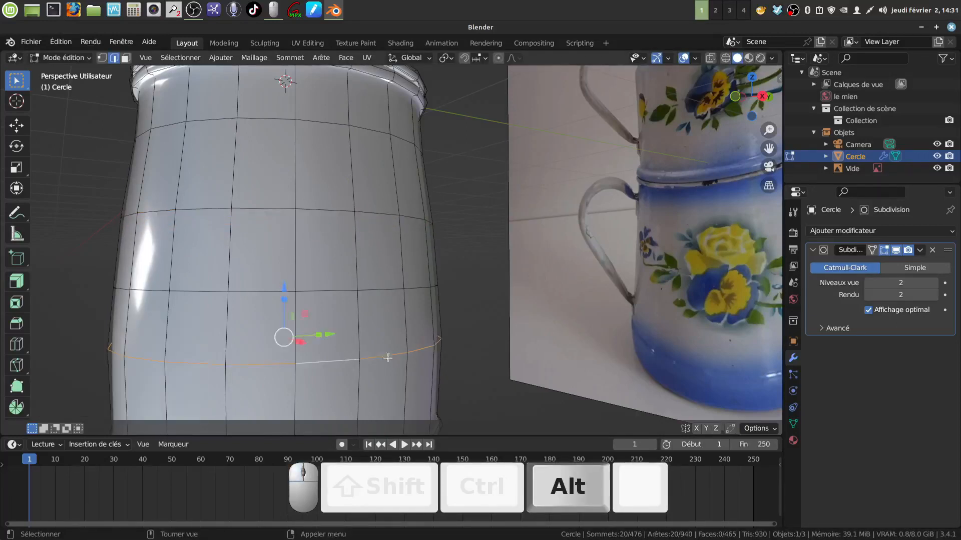
{"action": "key", "text": "g"}
{"action": "key", "text": "g"}
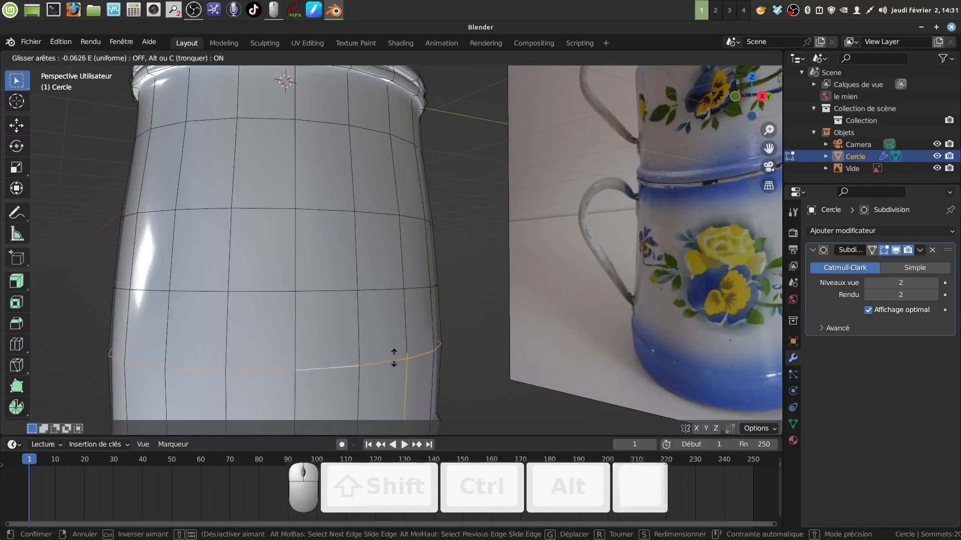
{"action": "left_click", "coordinate": [392, 358]}
{"action": "middle_click_drag", "start_coordinate": [401, 344], "coordinate": [369, 348]}
{"action": "scroll", "coordinate": [371, 345], "scroll_direction": "down", "scroll_amount": 2}
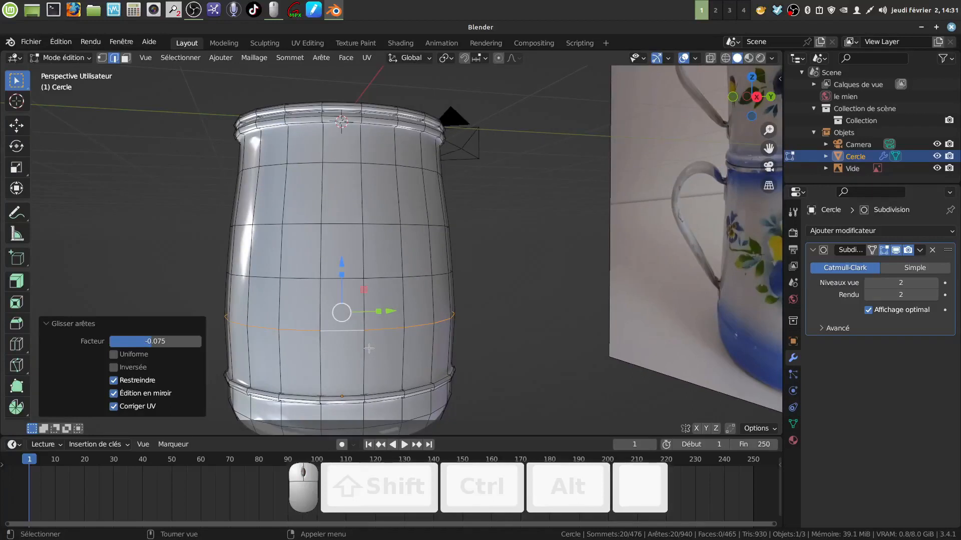
Step: In the right view, slide the two middle-loop vertices beside the centre outward by factors of about 0.408 and 0.382
{"action": "key", "text": "KP_3"}
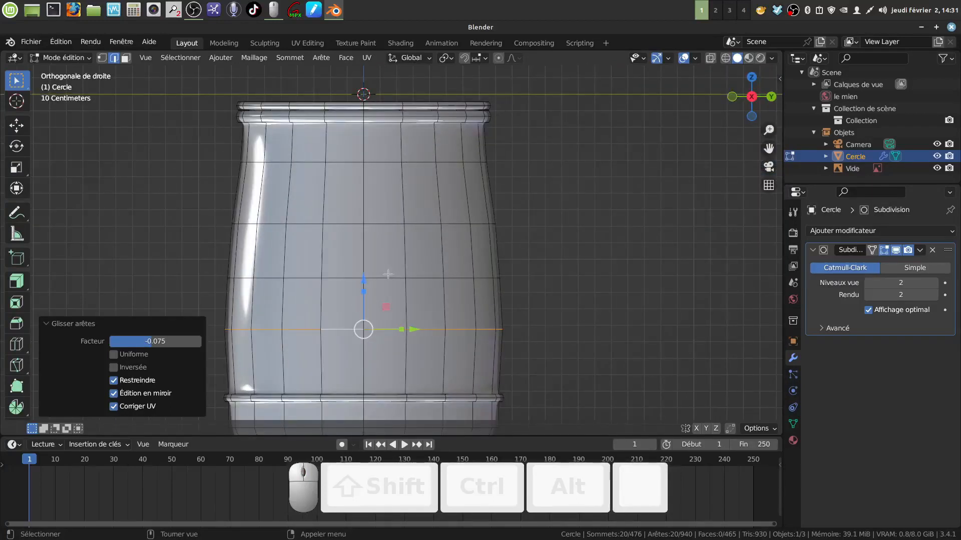
{"action": "left_click", "coordinate": [102, 58]}
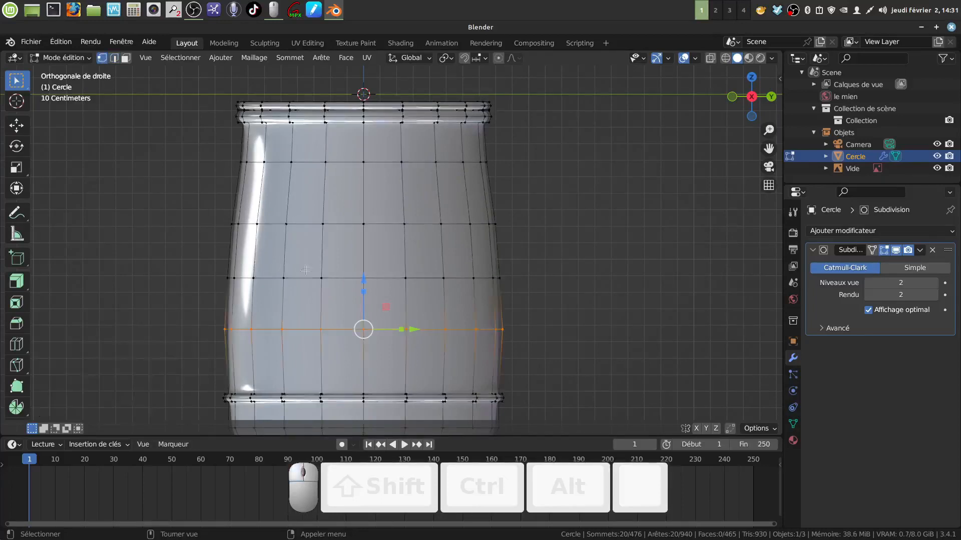
{"action": "left_click", "coordinate": [321, 278]}
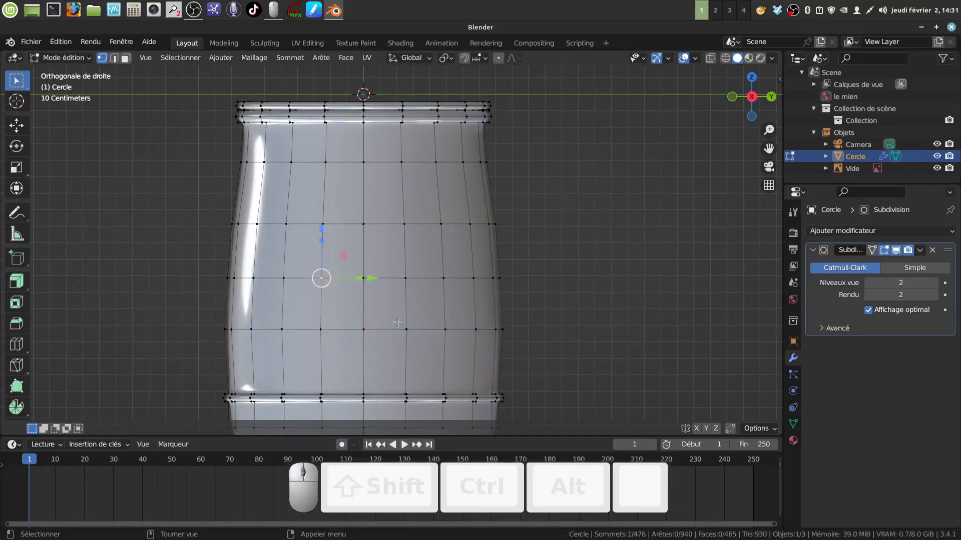
{"action": "key", "text": "g"}
{"action": "key", "text": "g"}
{"action": "left_click", "coordinate": [404, 279]}
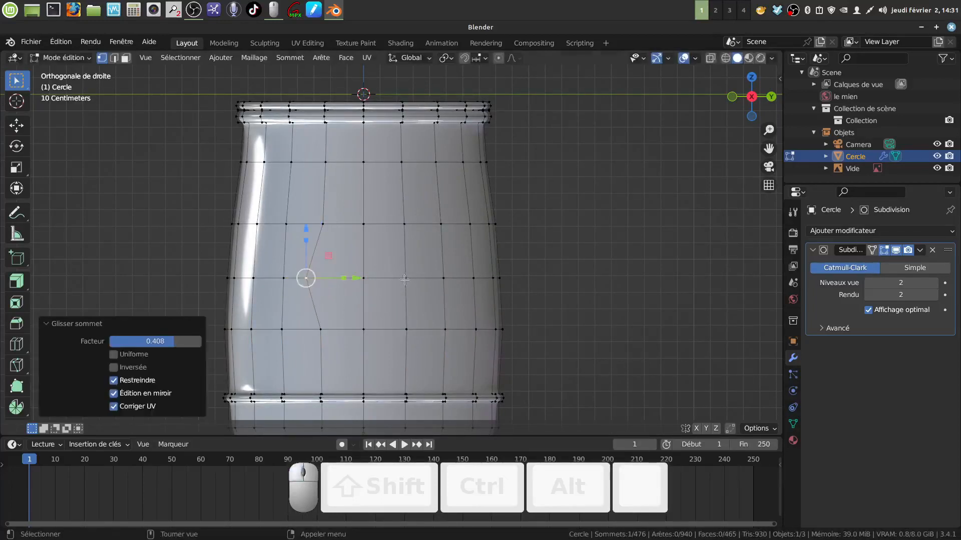
{"action": "left_click", "coordinate": [404, 278]}
{"action": "key", "text": "g"}
{"action": "key", "text": "g"}
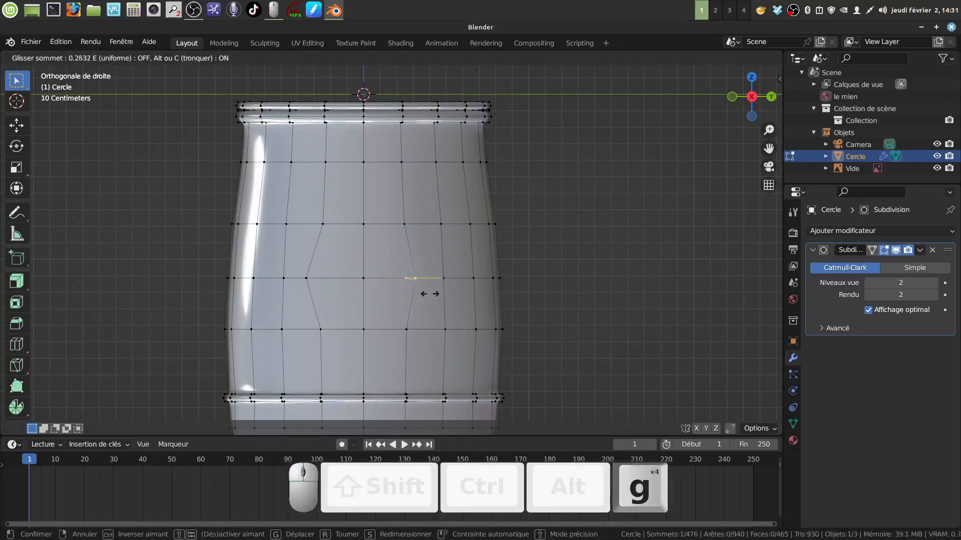
{"action": "left_click", "coordinate": [430, 294]}
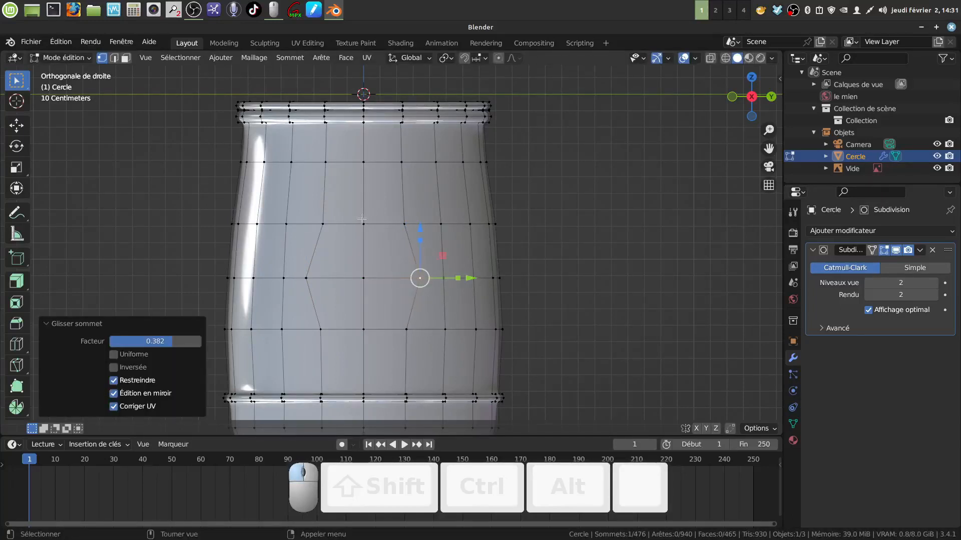
Step: Slide the centre vertex of the loop above slightly upward and that of the loop below downward by about 0.108, forming an octagon
{"action": "left_click", "coordinate": [362, 221]}
{"action": "key", "text": "g"}
{"action": "key", "text": "g"}
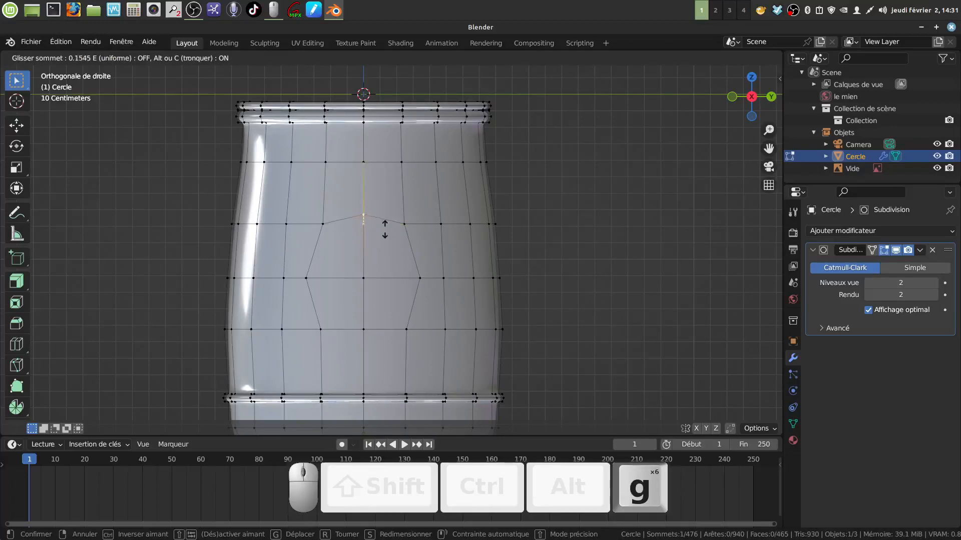
{"action": "left_click", "coordinate": [358, 314]}
{"action": "left_click", "coordinate": [364, 330]}
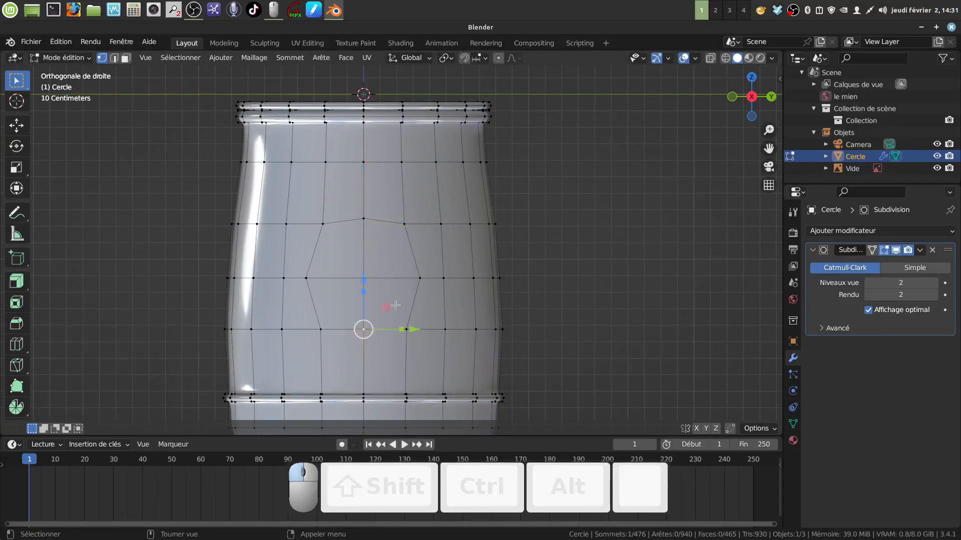
{"action": "key", "text": "g"}
{"action": "key", "text": "g"}
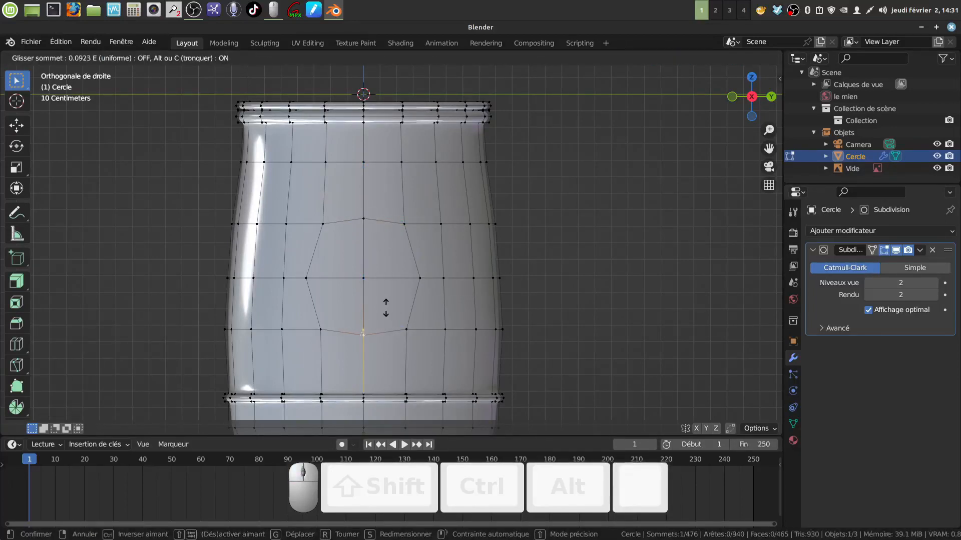
{"action": "left_click", "coordinate": [386, 309]}
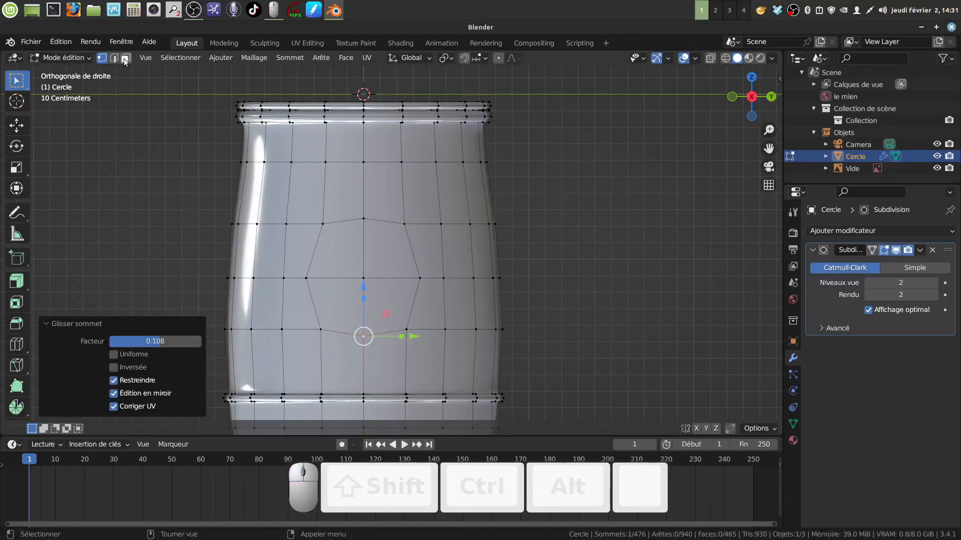
Step: Select the four faces of the octagonal patch on the body and inset them by about 0.088 m
{"action": "left_click", "coordinate": [383, 272]}
{"action": "left_click", "coordinate": [369, 276]}
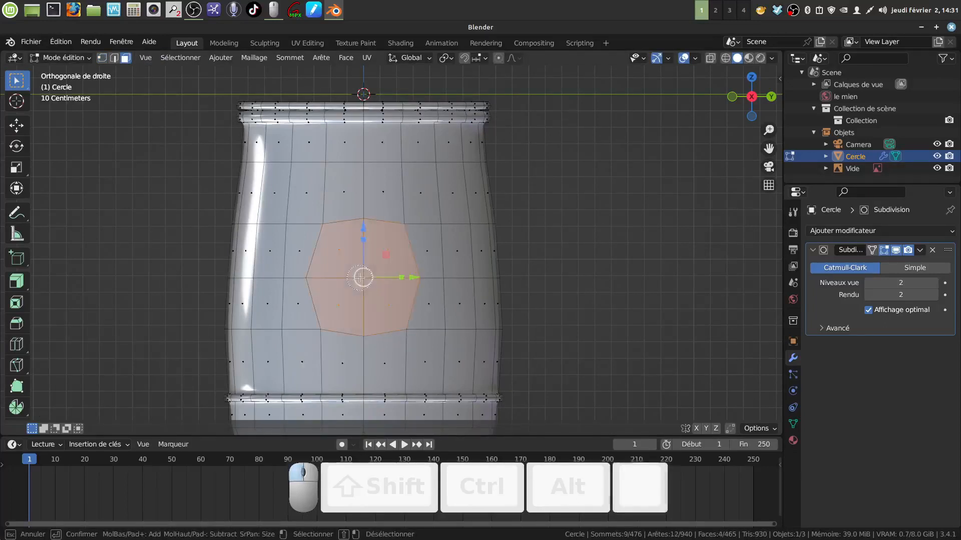
{"action": "key", "text": "Return"}
{"action": "key", "text": "i"}
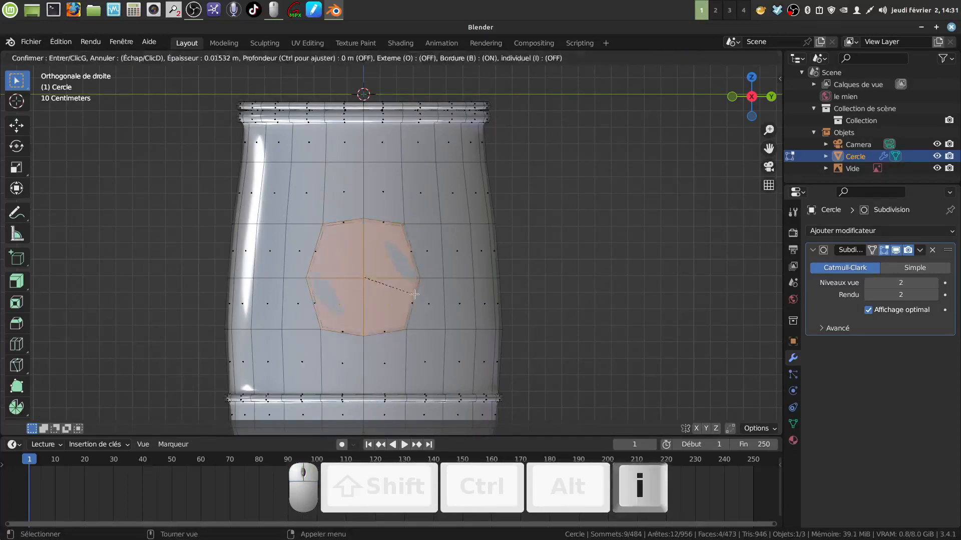
{"action": "left_click", "coordinate": [403, 291]}
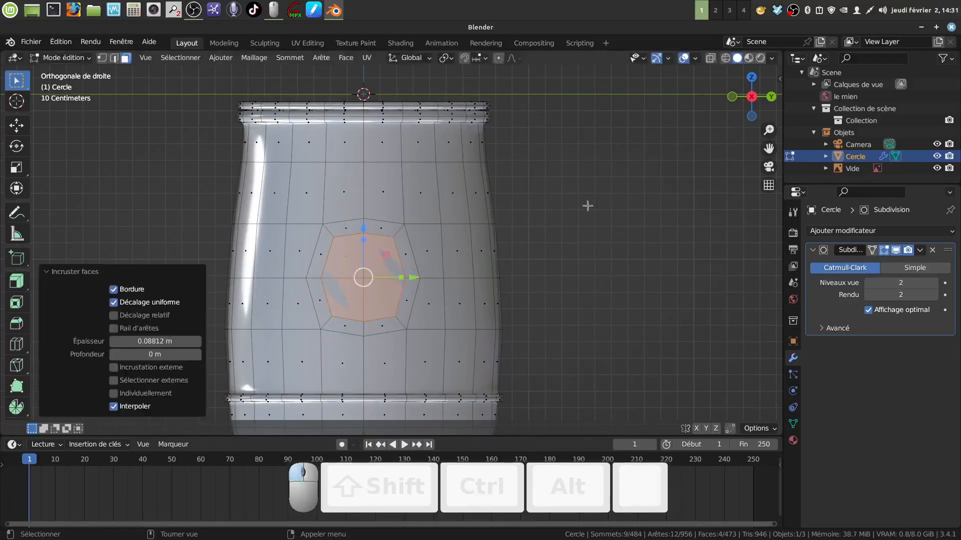
Step: Round the inset faces into a circle with LoopTools and scale them up by about 1.112
{"action": "right_click", "coordinate": [586, 205]}
{"action": "mouse_move", "coordinate": [575, 218]}
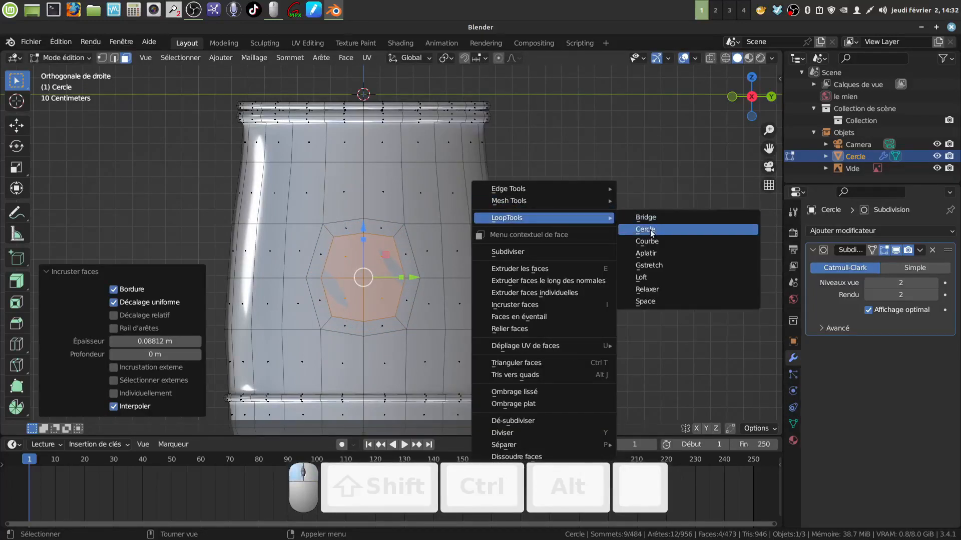
{"action": "left_click", "coordinate": [631, 230]}
{"action": "key", "text": "s"}
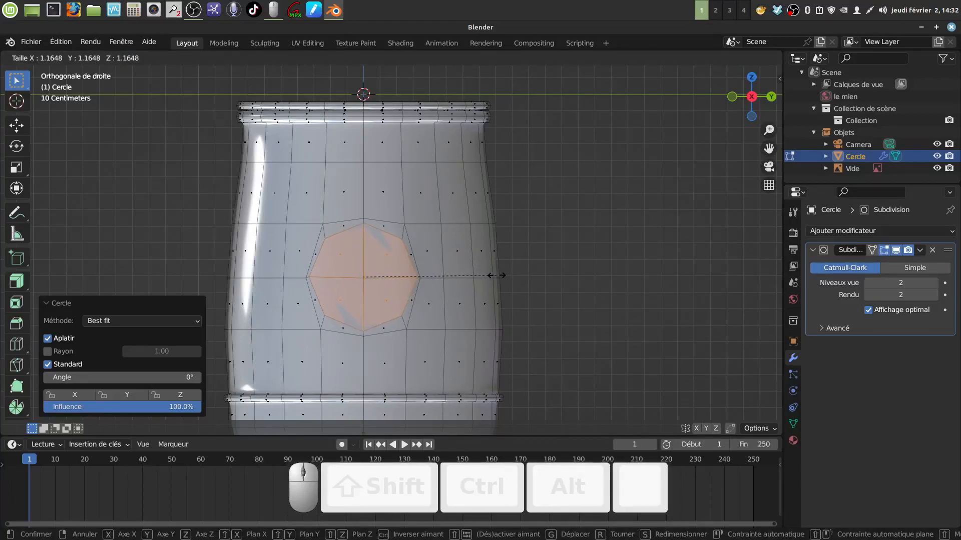
{"action": "left_click", "coordinate": [491, 275]}
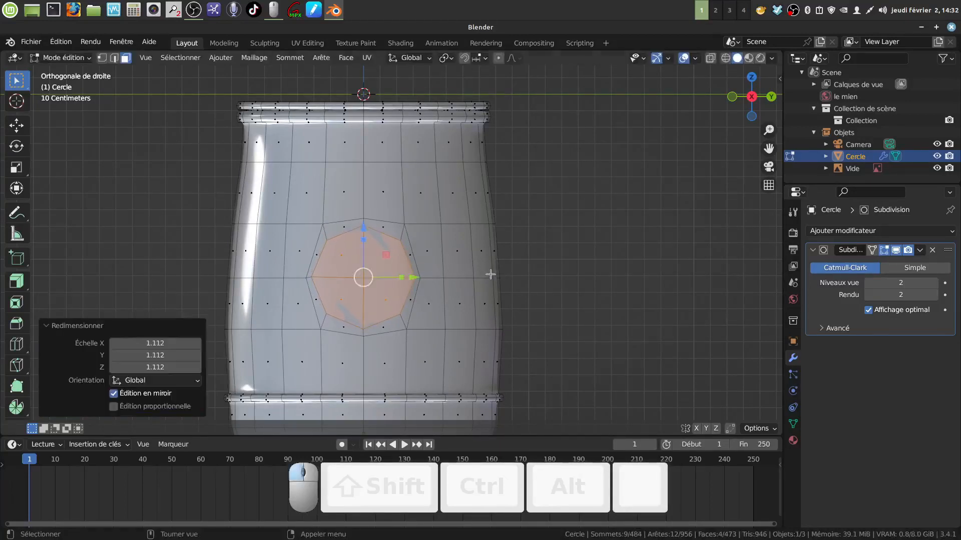
Step: In the front view, set the transform orientation to Normal
{"action": "key", "text": "KP_1"}
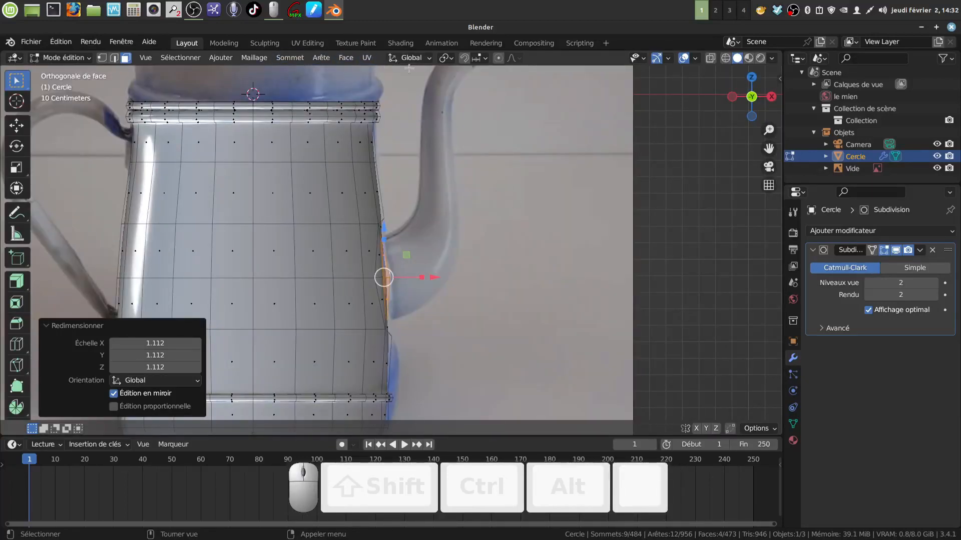
{"action": "left_click", "coordinate": [428, 60]}
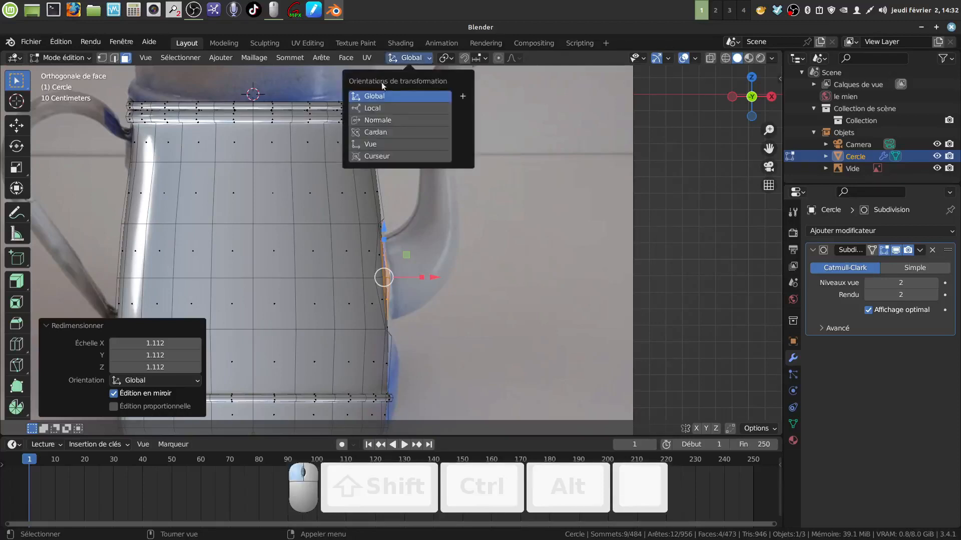
{"action": "left_click", "coordinate": [392, 119]}
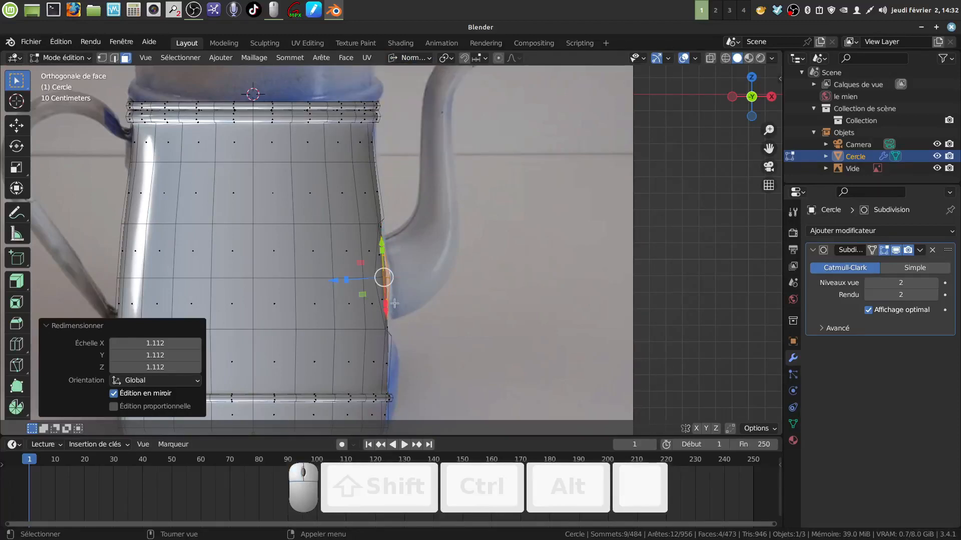
{"action": "key", "text": "e"}
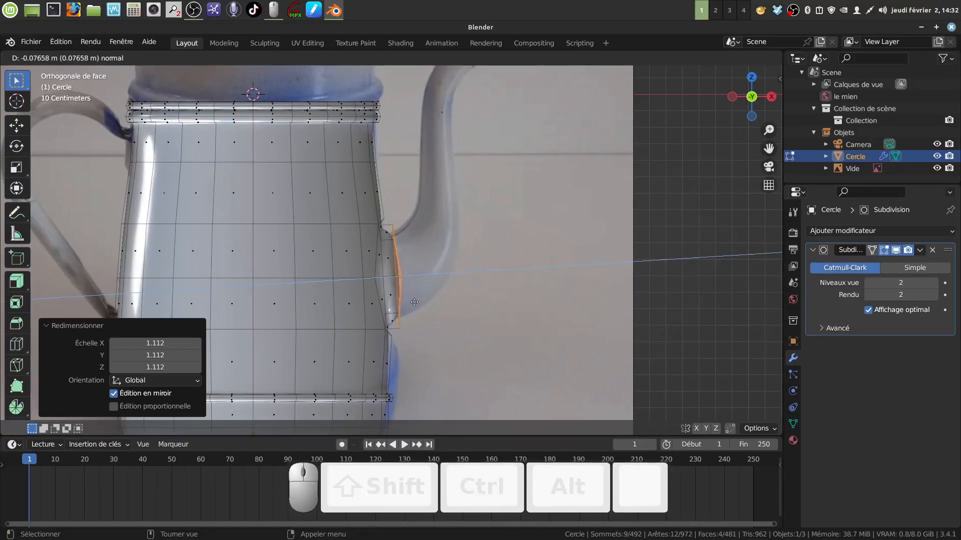
{"action": "right_click", "coordinate": [414, 302]}
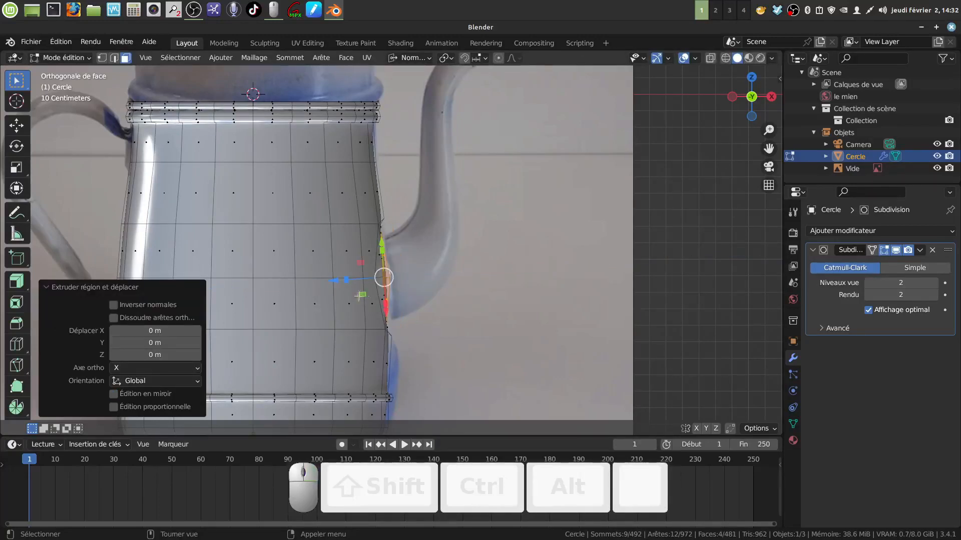
{"action": "scroll", "coordinate": [465, 315], "scroll_direction": "up", "scroll_amount": 1}
{"action": "scroll", "coordinate": [465, 315], "scroll_direction": "up", "scroll_amount": 1}
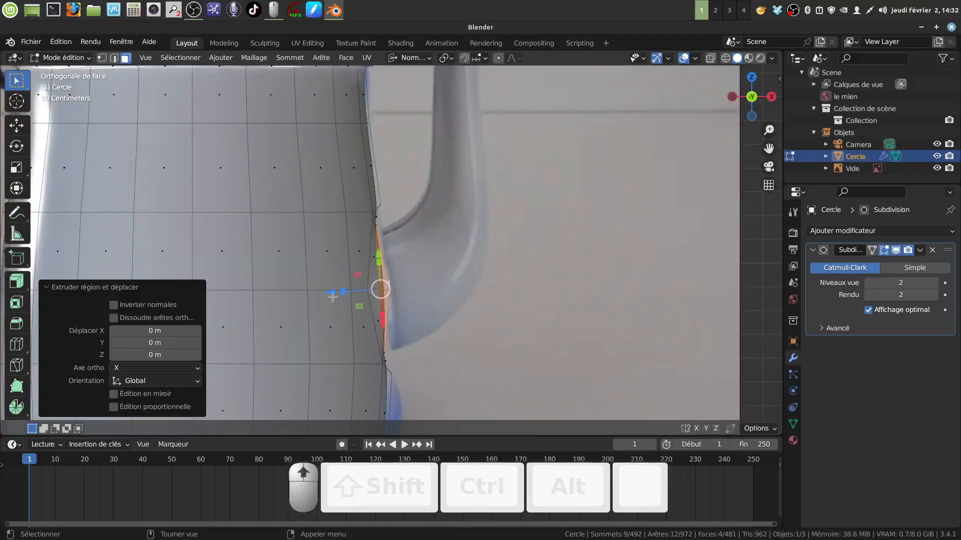
{"action": "left_click_drag", "start_coordinate": [326, 291], "coordinate": [342, 292]}
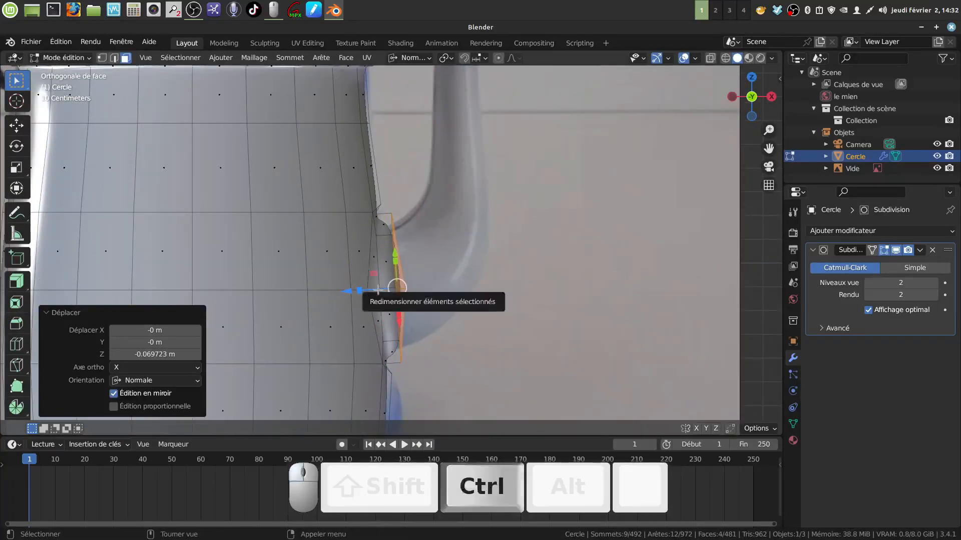
{"action": "key", "text": "ctrl+z"}
{"action": "key", "text": "ctrl+z"}
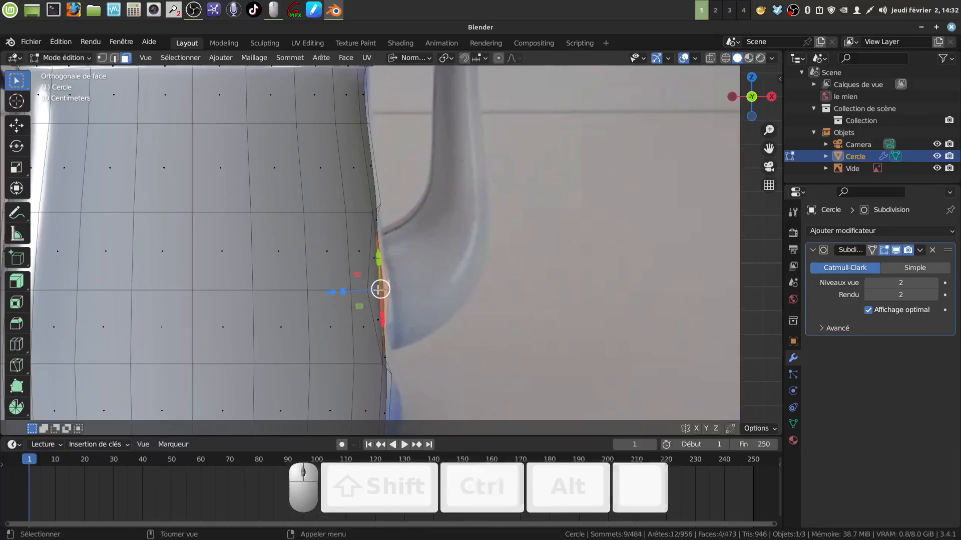
Step: Turn off the Subdivision modifier's display in the viewport
{"action": "scroll", "coordinate": [379, 290], "scroll_direction": "down", "scroll_amount": 5}
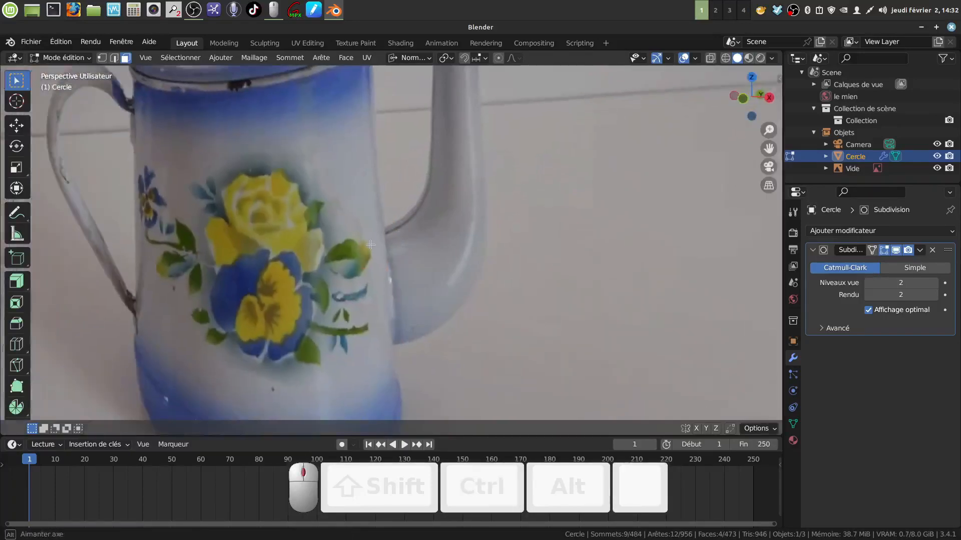
{"action": "middle_click_drag", "start_coordinate": [379, 289], "coordinate": [426, 259]}
{"action": "scroll", "coordinate": [426, 259], "scroll_direction": "down", "scroll_amount": 5}
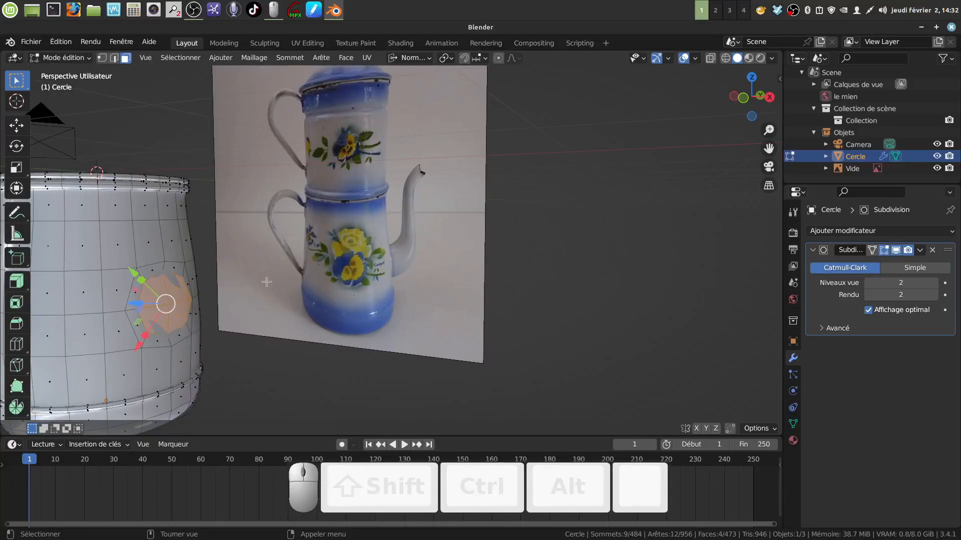
{"action": "middle_click_drag", "start_coordinate": [266, 282], "coordinate": [374, 275], "text": "shift"}
{"action": "scroll", "coordinate": [373, 302], "scroll_direction": "up", "scroll_amount": 3}
{"action": "scroll", "coordinate": [367, 297], "scroll_direction": "down", "scroll_amount": 3}
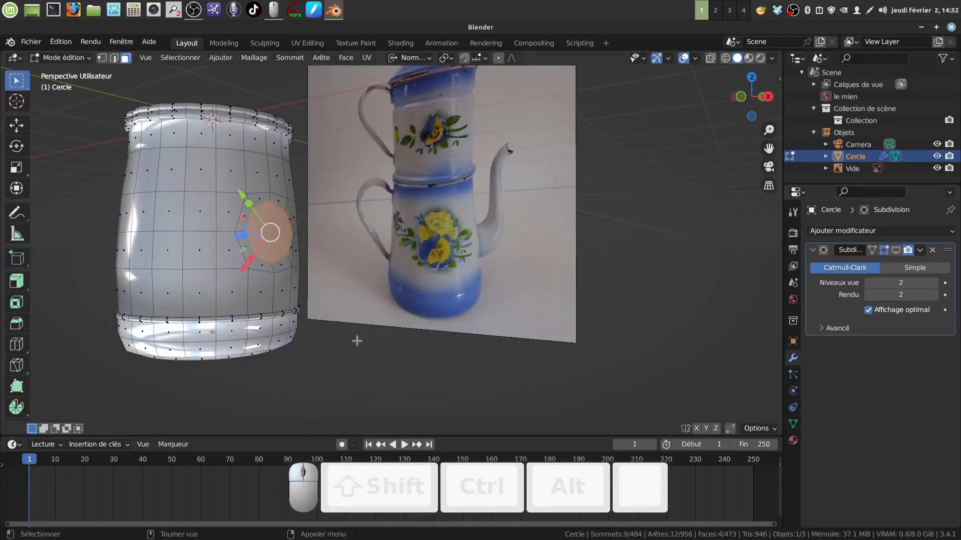
Step: Move the circular patch outward along its normal by about 0.021 m and another 0.012 m, to meet the spout base in the photo
{"action": "scroll", "coordinate": [356, 341], "scroll_direction": "up", "scroll_amount": 3}
{"action": "scroll", "coordinate": [356, 341], "scroll_direction": "down", "scroll_amount": 3}
{"action": "middle_click_drag", "start_coordinate": [357, 341], "coordinate": [404, 272]}
{"action": "scroll", "coordinate": [313, 330], "scroll_direction": "up", "scroll_amount": 3}
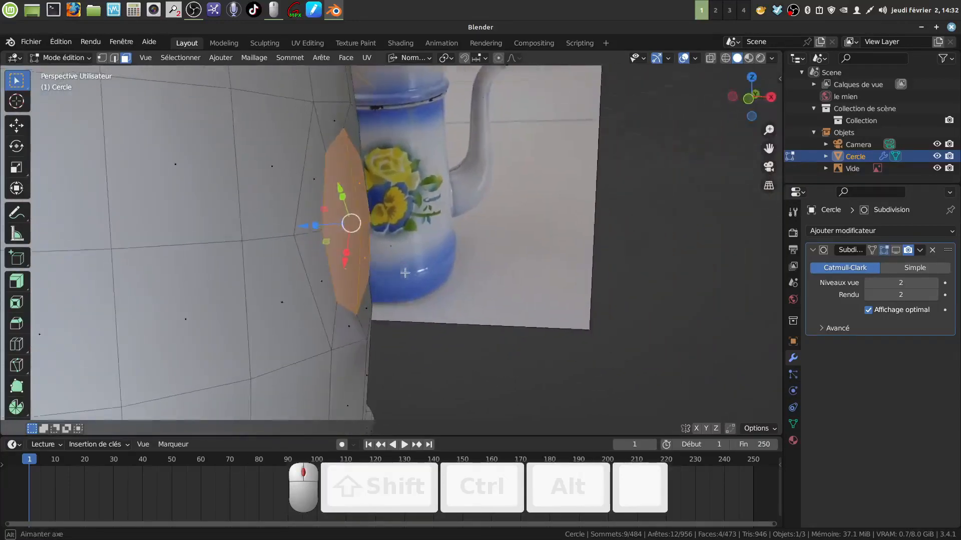
{"action": "left_click_drag", "start_coordinate": [304, 226], "coordinate": [311, 226]}
{"action": "key", "text": "KP_1"}
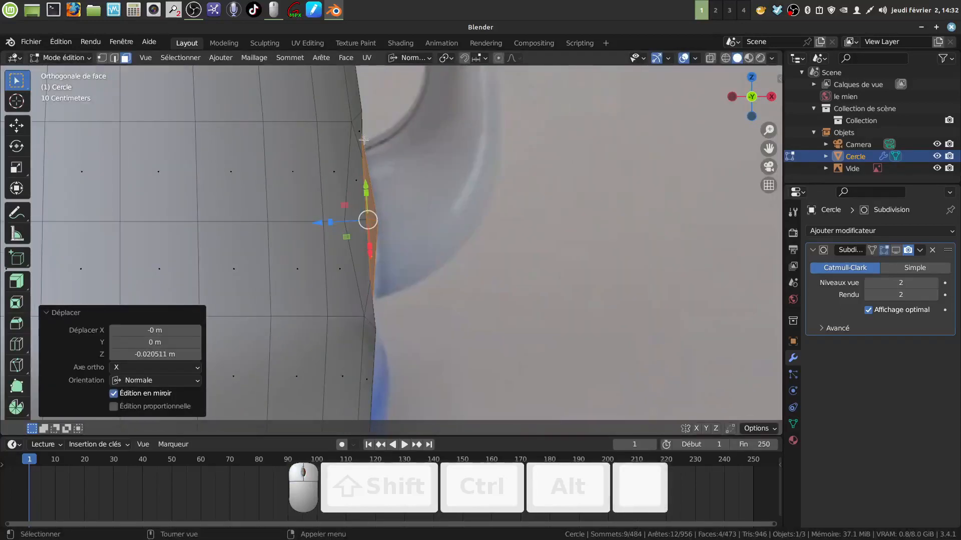
{"action": "left_click_drag", "start_coordinate": [314, 222], "coordinate": [320, 223]}
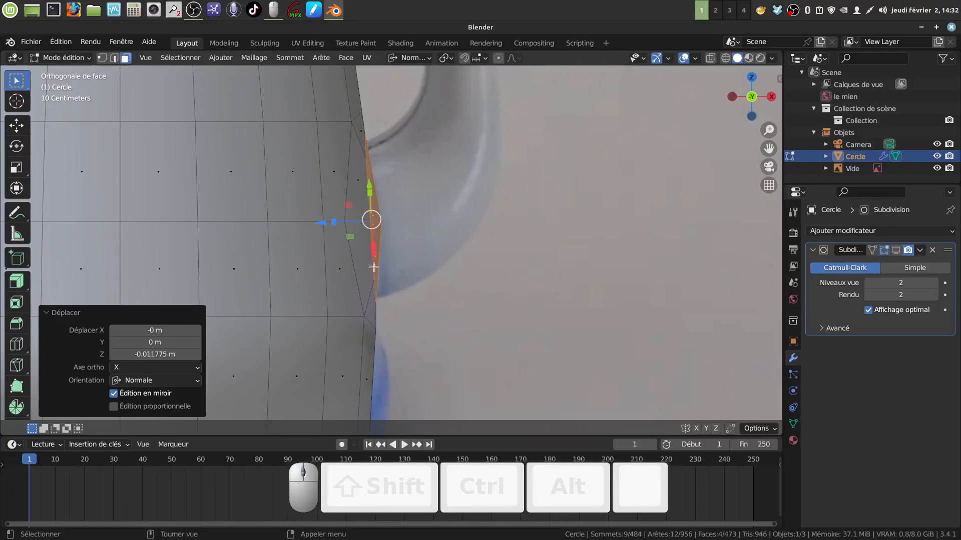
Step: Extrude the circular patch about 0.111 m outward in the front view and scale the new end to about 0.887
{"action": "scroll", "coordinate": [510, 233], "scroll_direction": "down", "scroll_amount": 4}
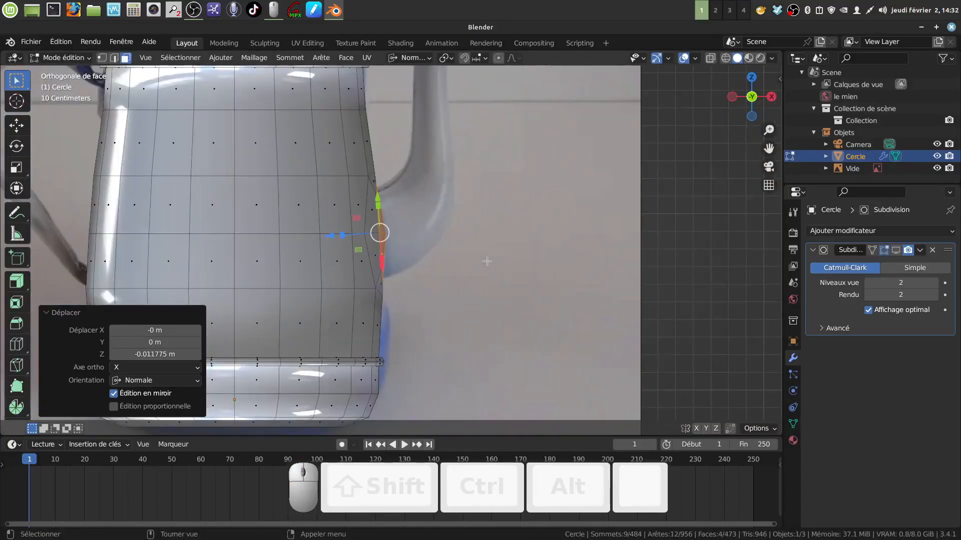
{"action": "key", "text": "KP_1"}
{"action": "key", "text": "e"}
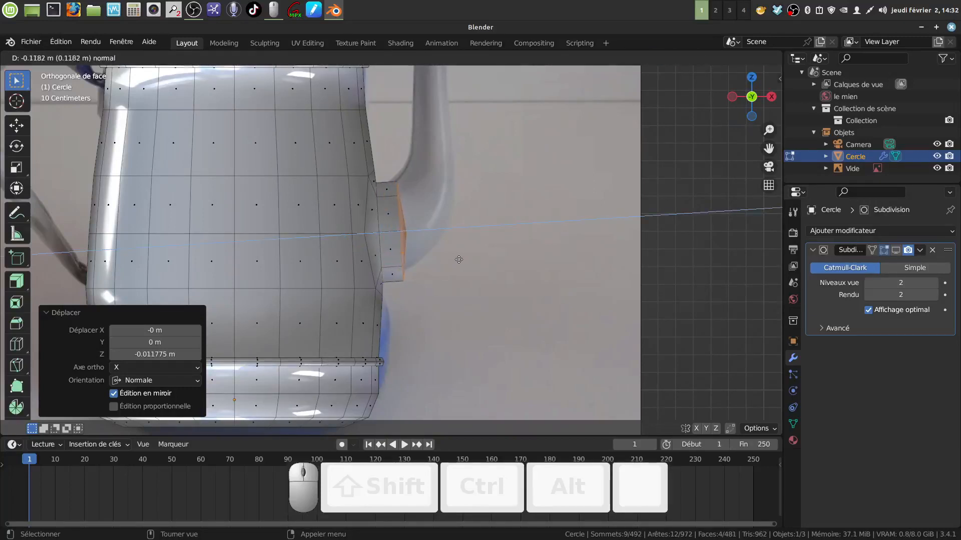
{"action": "left_click", "coordinate": [452, 260]}
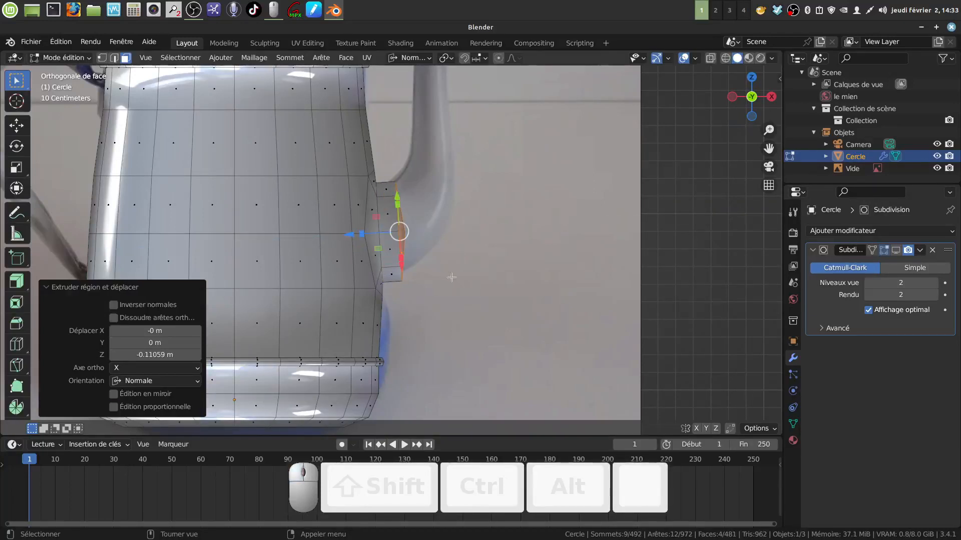
{"action": "key", "text": "s"}
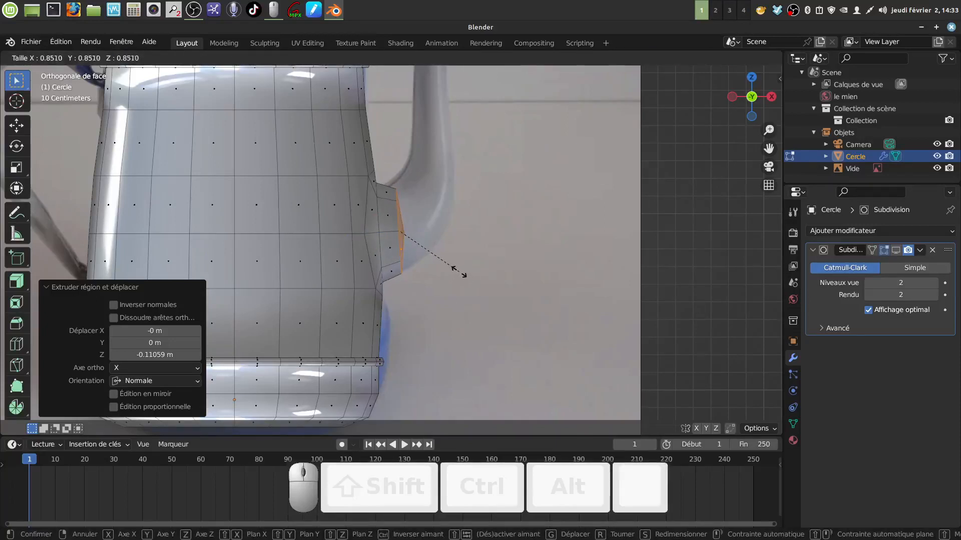
{"action": "left_click", "coordinate": [457, 274]}
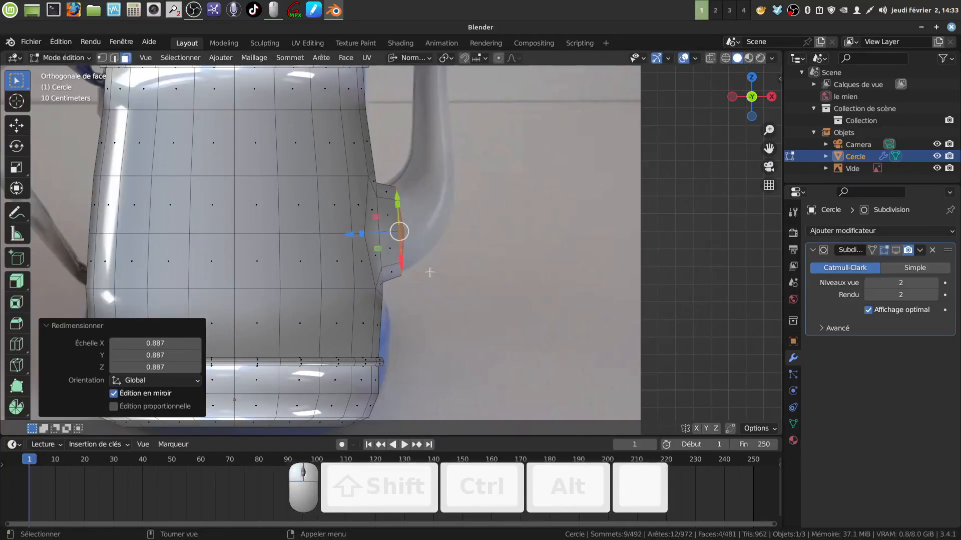
Step: Rotate the extruded spout end by about -15.9° and shift it upward about 0.046 m along its own Y axis
{"action": "key", "text": "r"}
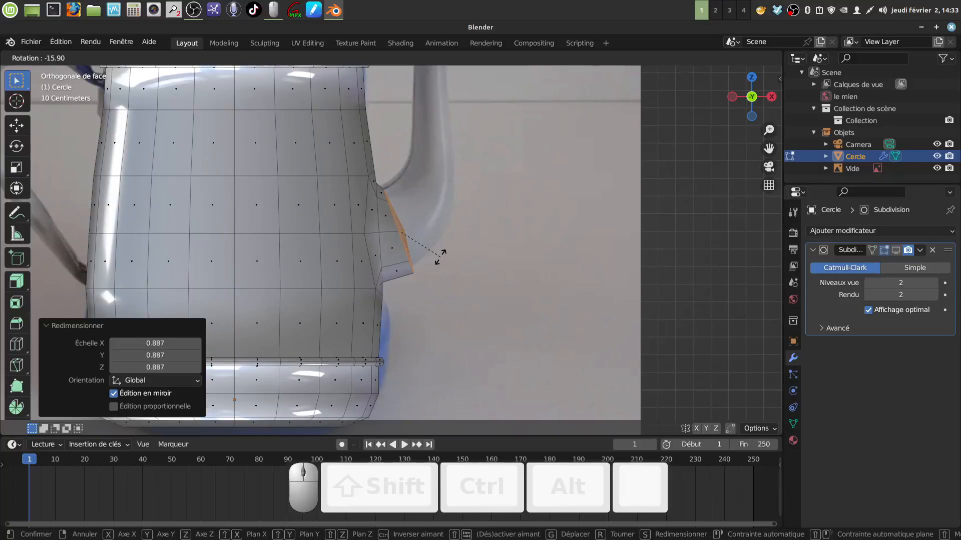
{"action": "left_click", "coordinate": [440, 256]}
{"action": "left_click_drag", "start_coordinate": [389, 196], "coordinate": [389, 191]}
Step: Extrude a second spout segment of about 0.113 m along the normal and scale its end to about 0.915
{"action": "key", "text": "e"}
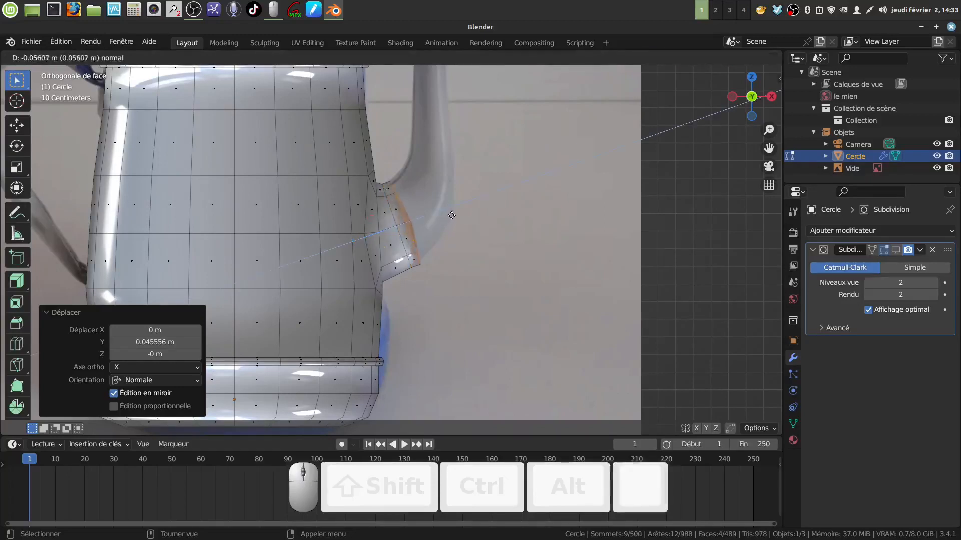
{"action": "left_click", "coordinate": [457, 211]}
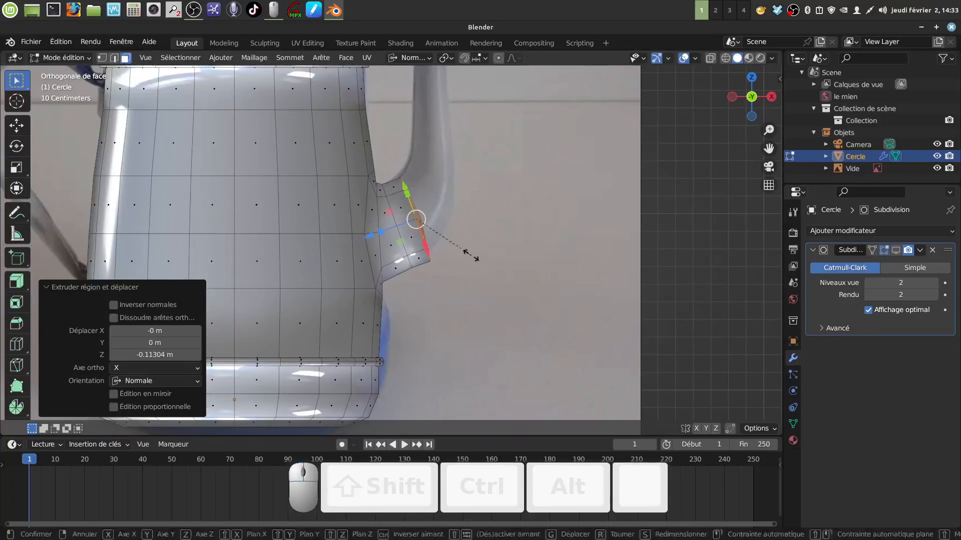
{"action": "key", "text": "s"}
{"action": "left_click", "coordinate": [466, 252]}
Step: Rotate the second segment's end by about -21.1° and raise it about 0.051 m to follow the spout's curve in the photo
{"action": "key", "text": "r"}
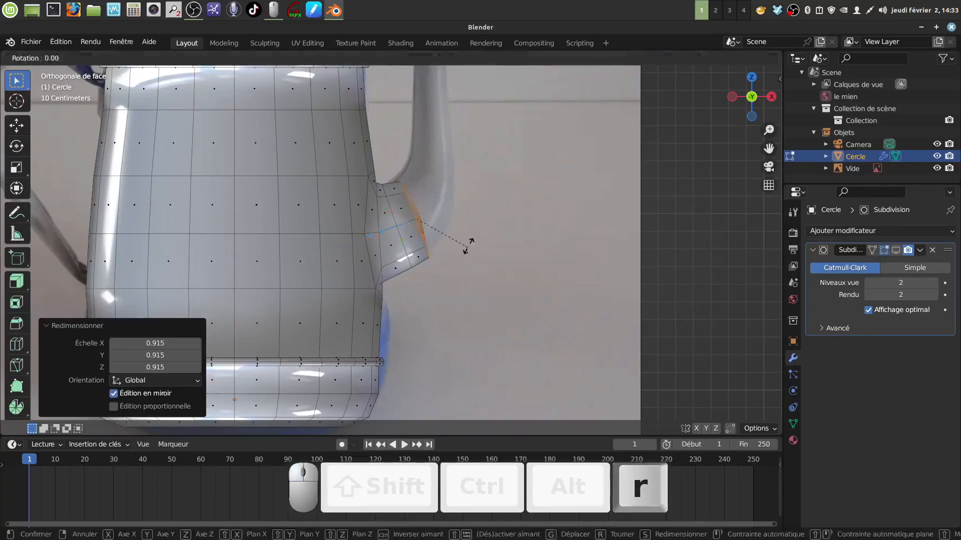
{"action": "left_click", "coordinate": [466, 226]}
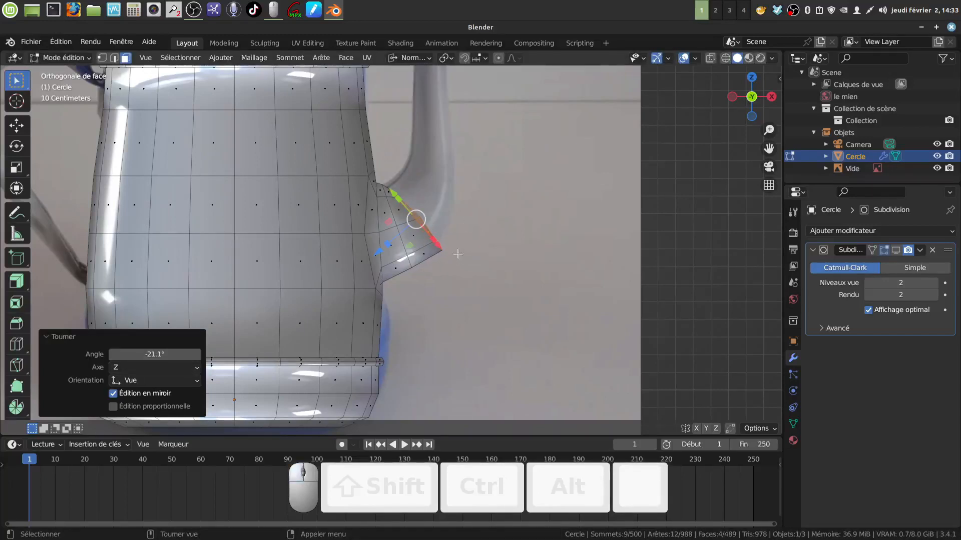
{"action": "key", "text": "g"}
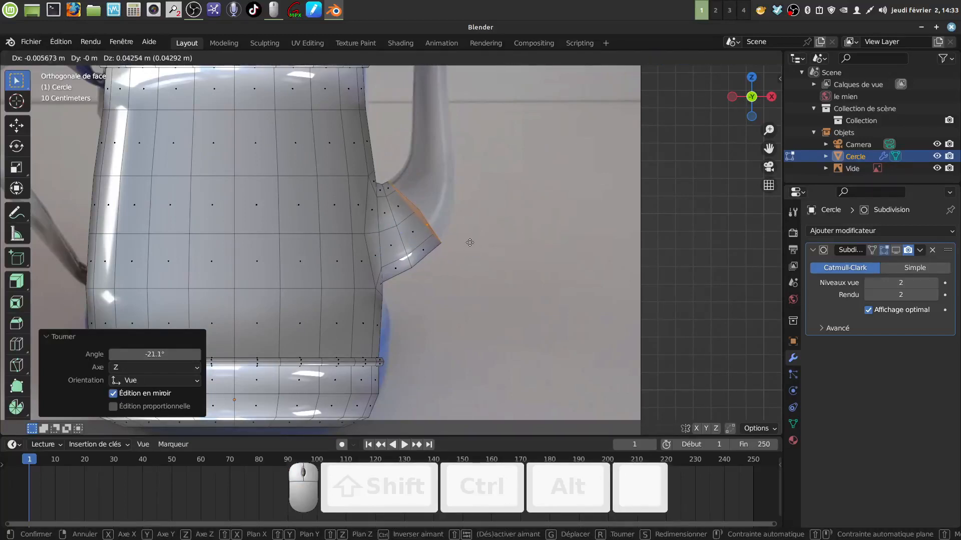
{"action": "left_click", "coordinate": [470, 241]}
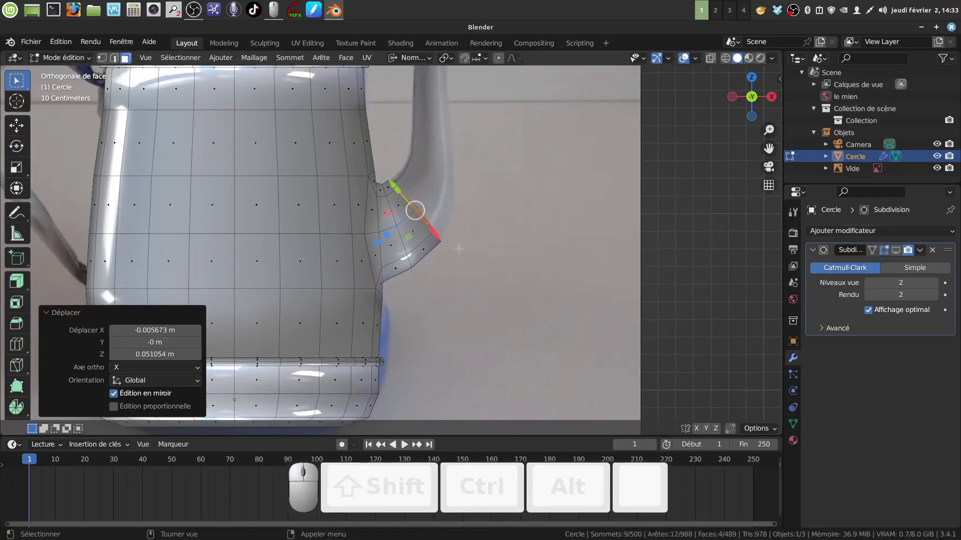
Step: Scale the second segment's end to about 0.959 to match the spout's width
{"action": "key", "text": "s"}
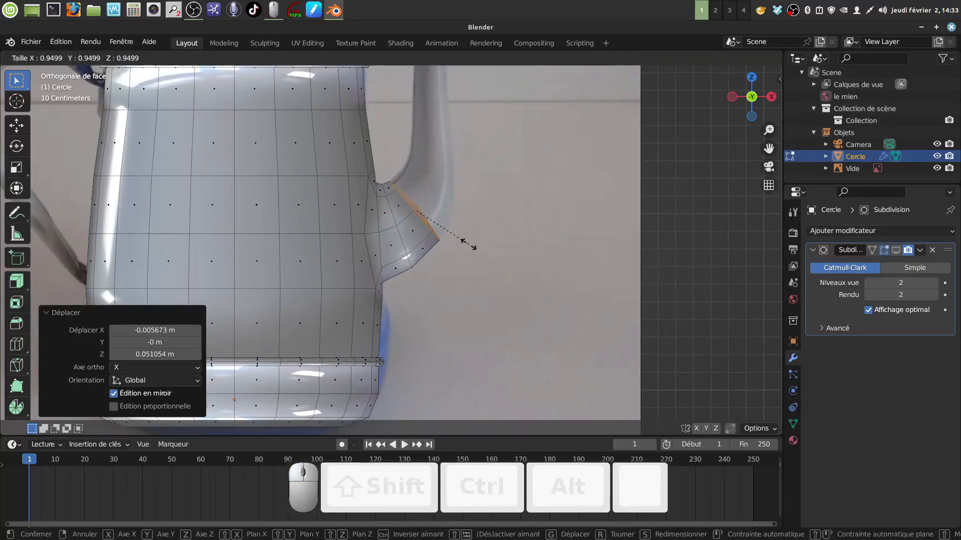
{"action": "left_click", "coordinate": [476, 255]}
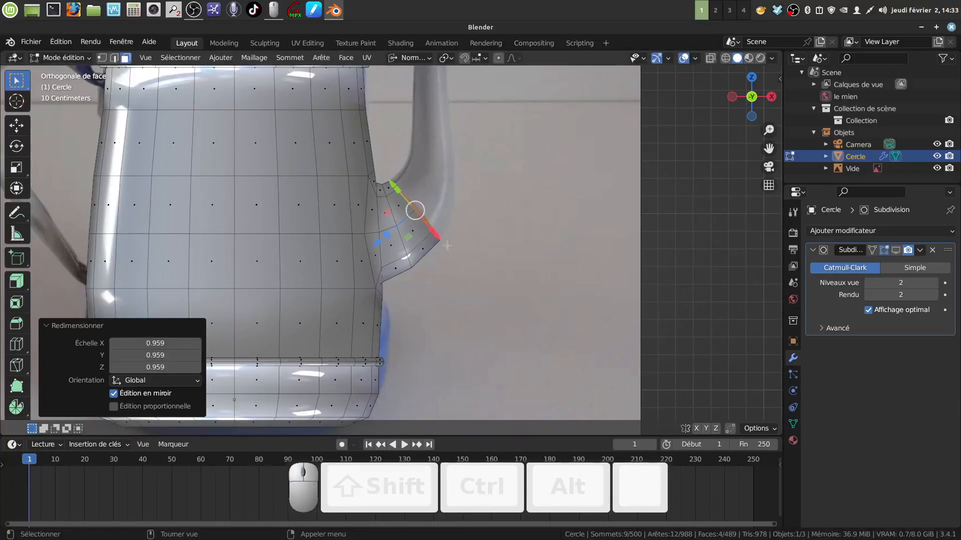
{"action": "middle_click_drag", "start_coordinate": [503, 222], "coordinate": [501, 274], "text": "shift"}
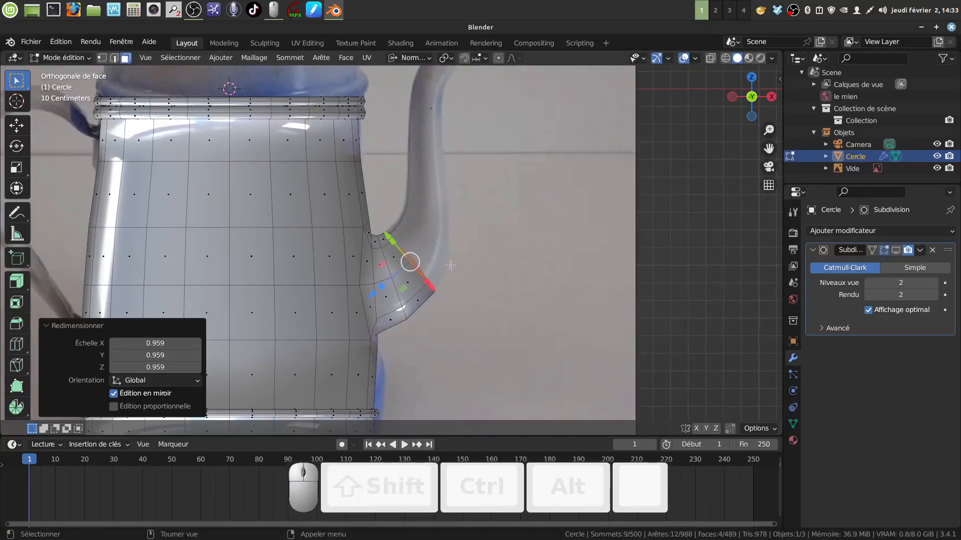
Step: Extrude a third spout segment of about 0.111 m along the normal and scale its end to about 0.821, then 1.098
{"action": "key", "text": "e"}
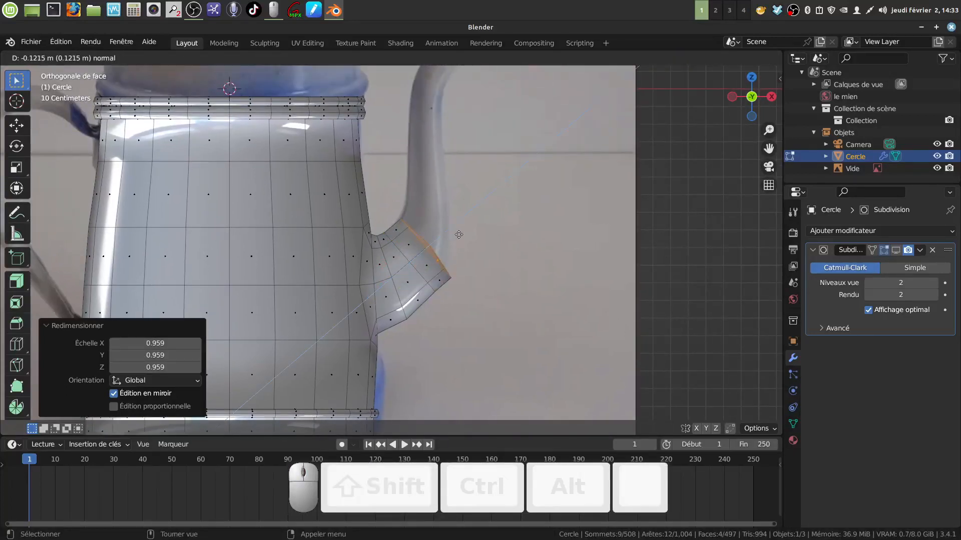
{"action": "left_click", "coordinate": [459, 235]}
{"action": "key", "text": "s"}
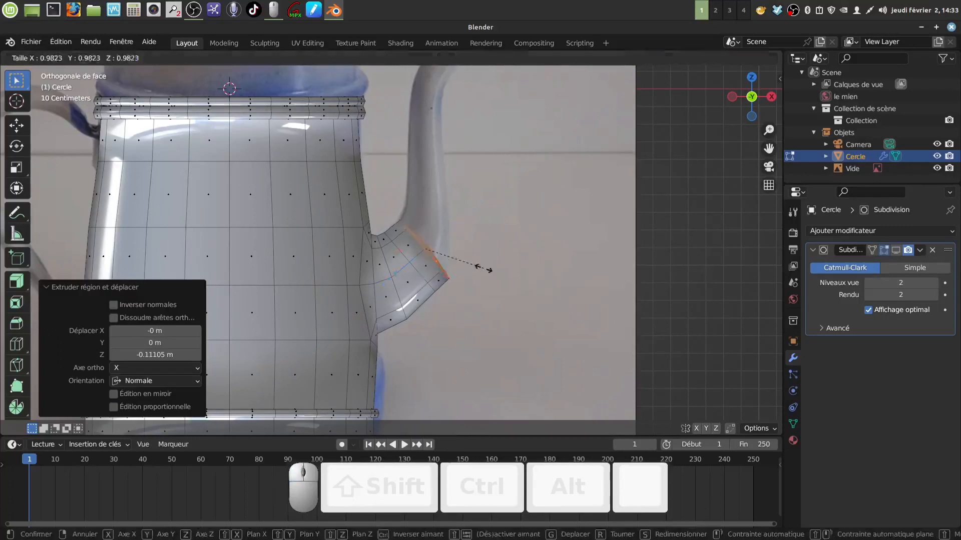
{"action": "left_click", "coordinate": [475, 264]}
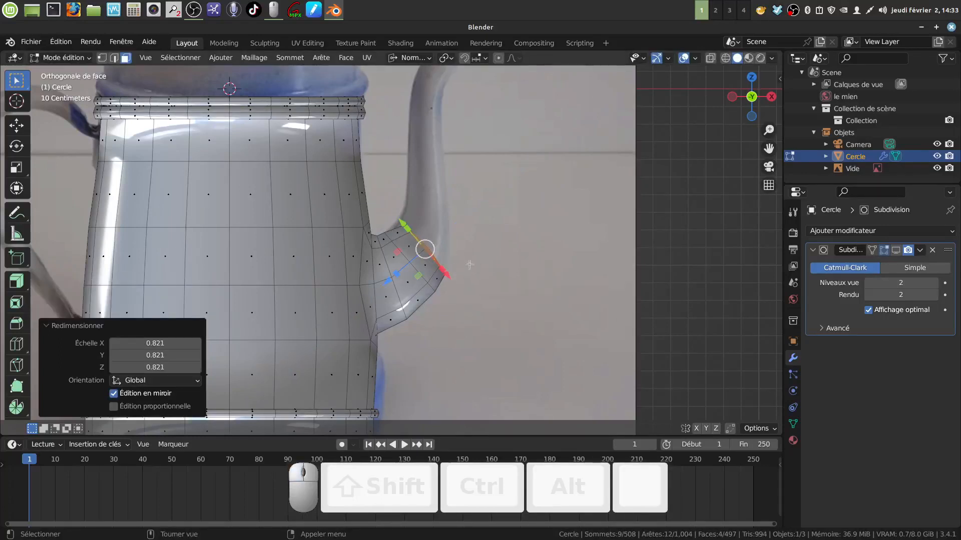
{"action": "key", "text": "s"}
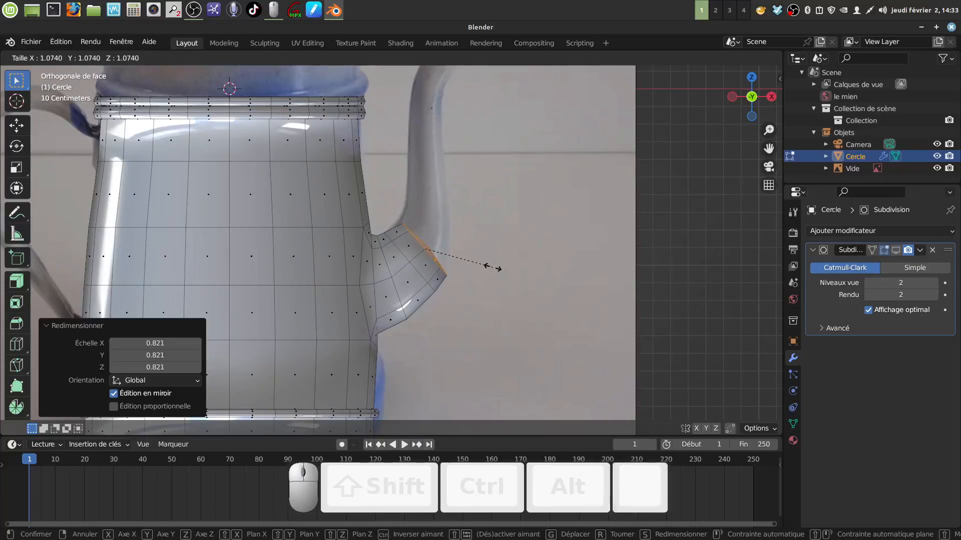
{"action": "left_click", "coordinate": [488, 266]}
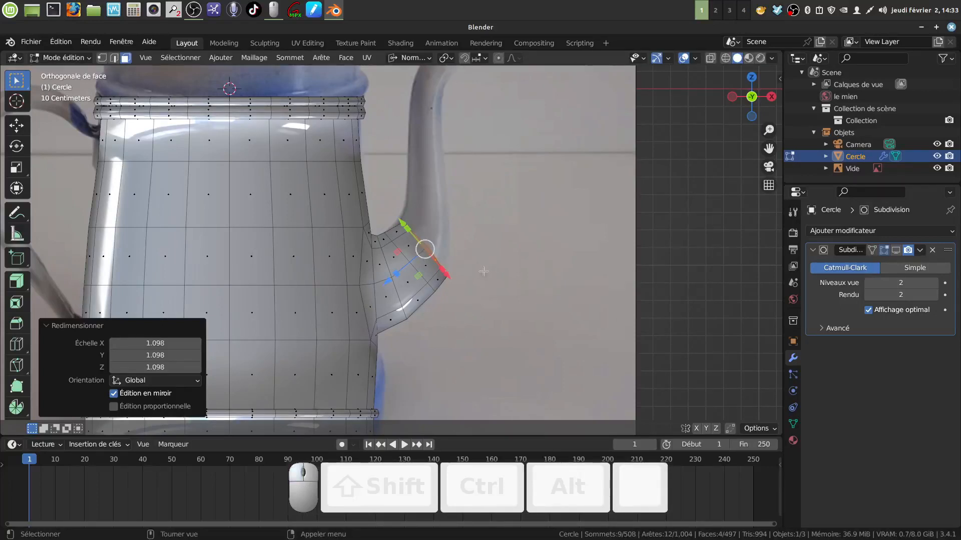
Step: Shift the third segment's end about 0.033 m along its own Y axis and rotate it by about -16.5°
{"action": "left_click_drag", "start_coordinate": [406, 221], "coordinate": [399, 221]}
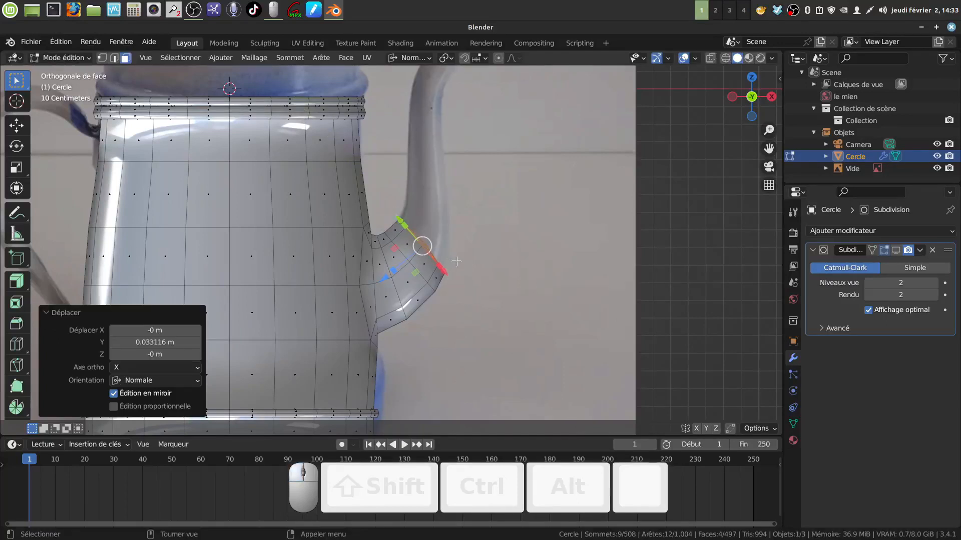
{"action": "key", "text": "r"}
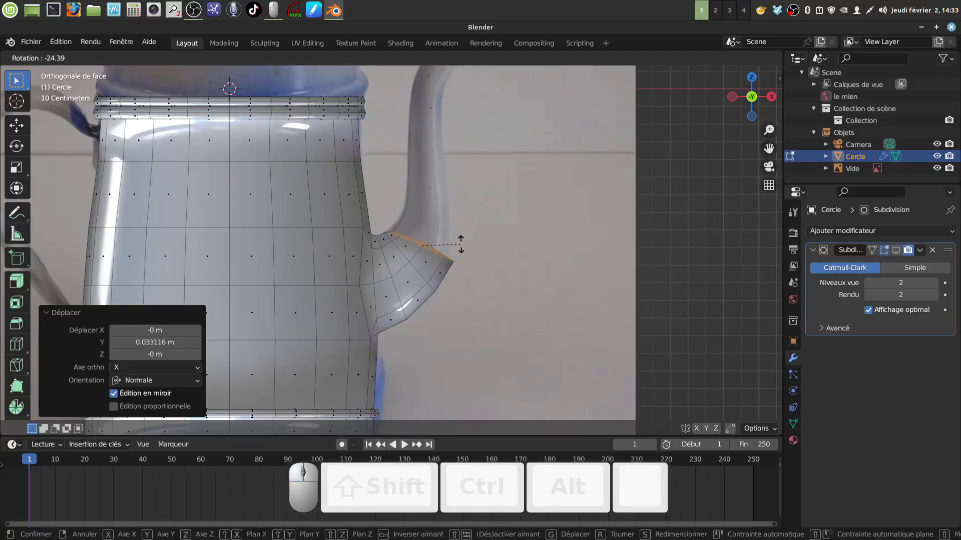
{"action": "left_click", "coordinate": [458, 249]}
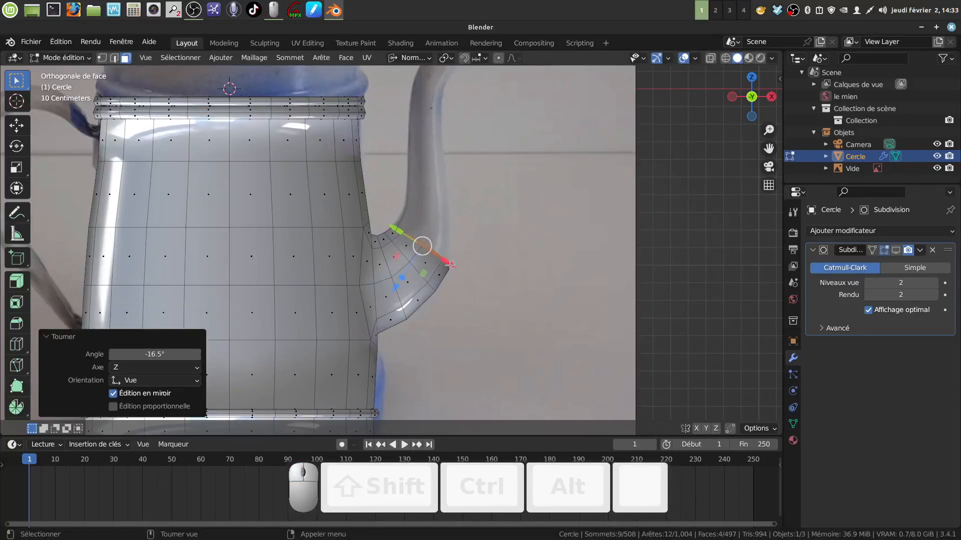
Step: Scale the third segment's end to about 0.943 and move it about -0.018 m in X and 0.010 m in Z
{"action": "scroll", "coordinate": [473, 310], "scroll_direction": "up", "scroll_amount": 2}
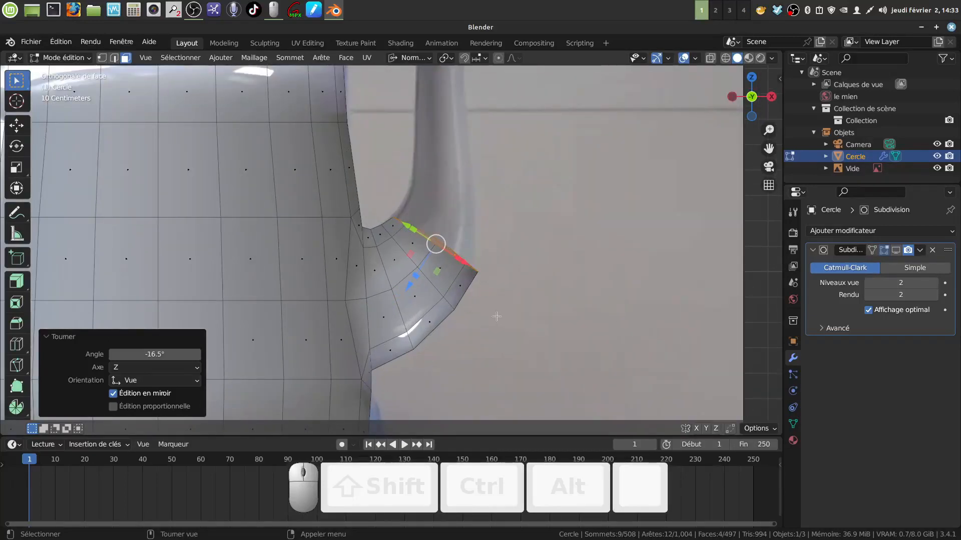
{"action": "key", "text": "s"}
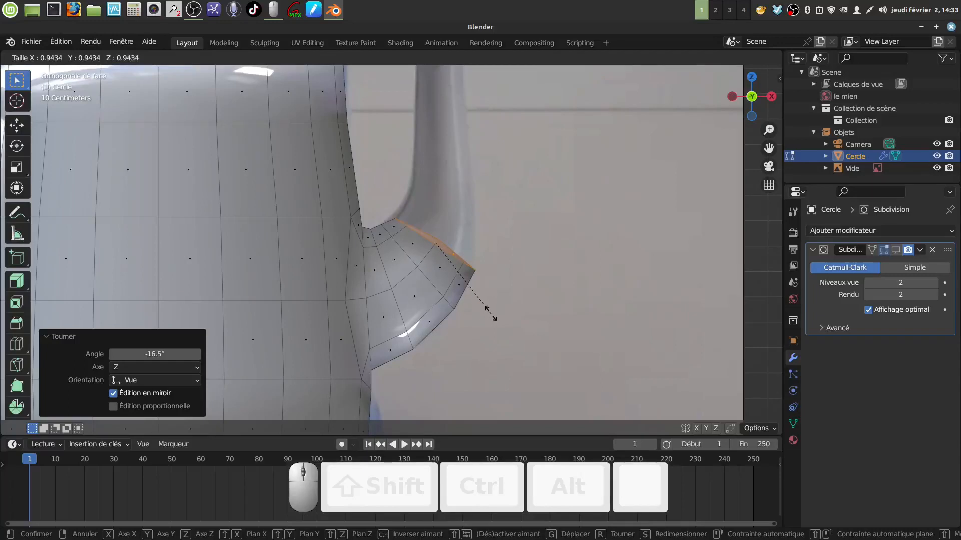
{"action": "left_click", "coordinate": [490, 313]}
{"action": "key", "text": "g"}
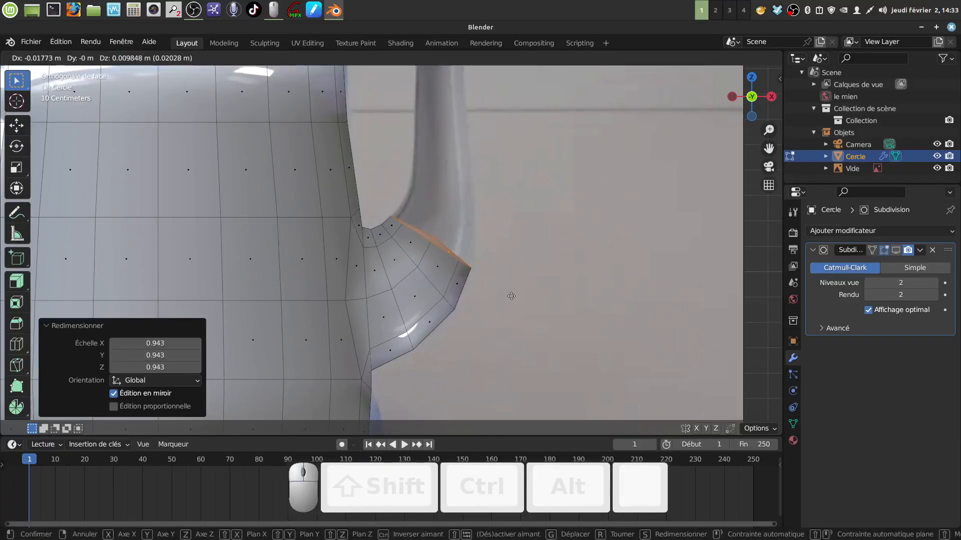
{"action": "left_click", "coordinate": [510, 295]}
Step: Extrude a fourth spout segment of about 0.089 m along the normal and scale its end to about 0.899
{"action": "scroll", "coordinate": [508, 294], "scroll_direction": "down", "scroll_amount": 2}
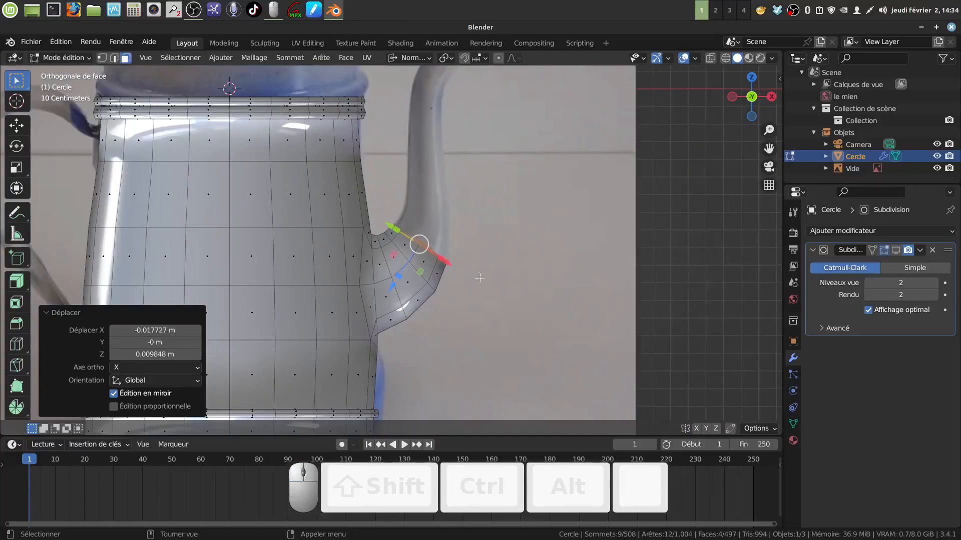
{"action": "key", "text": "e"}
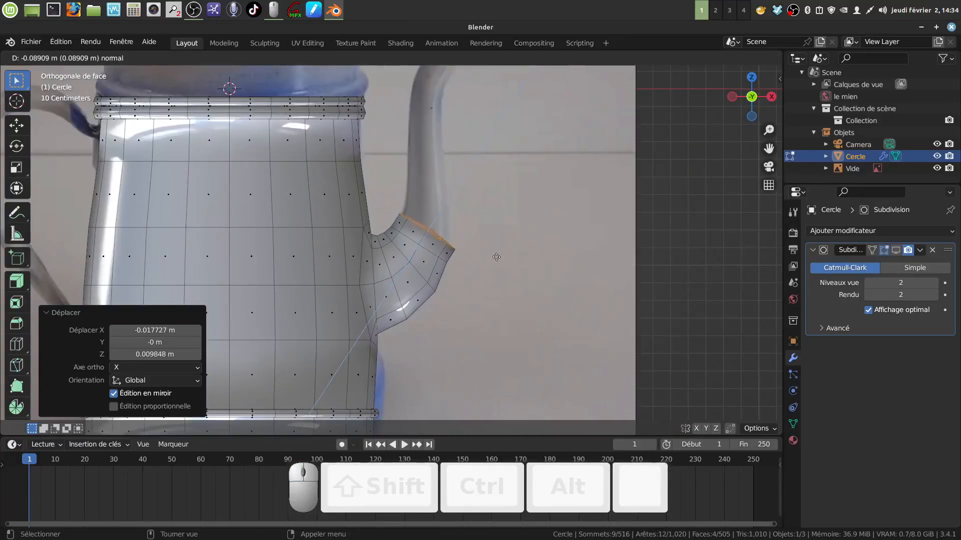
{"action": "left_click", "coordinate": [496, 257]}
{"action": "scroll", "coordinate": [497, 258], "scroll_direction": "up", "scroll_amount": 1}
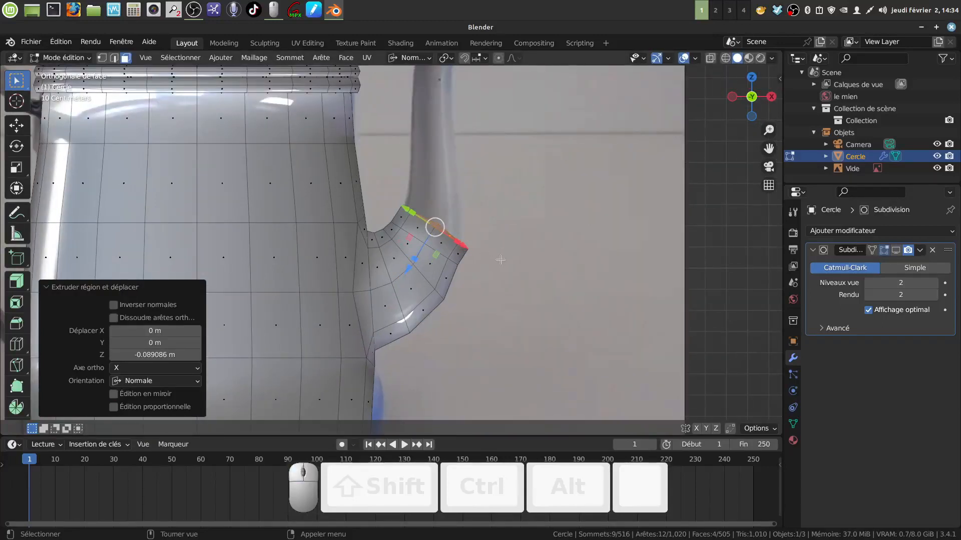
{"action": "key", "text": "s"}
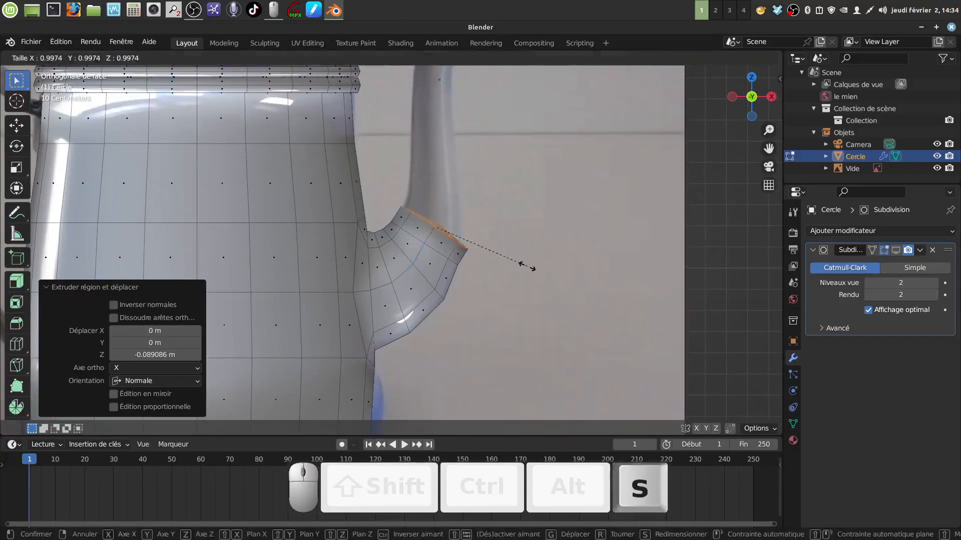
{"action": "left_click", "coordinate": [516, 263]}
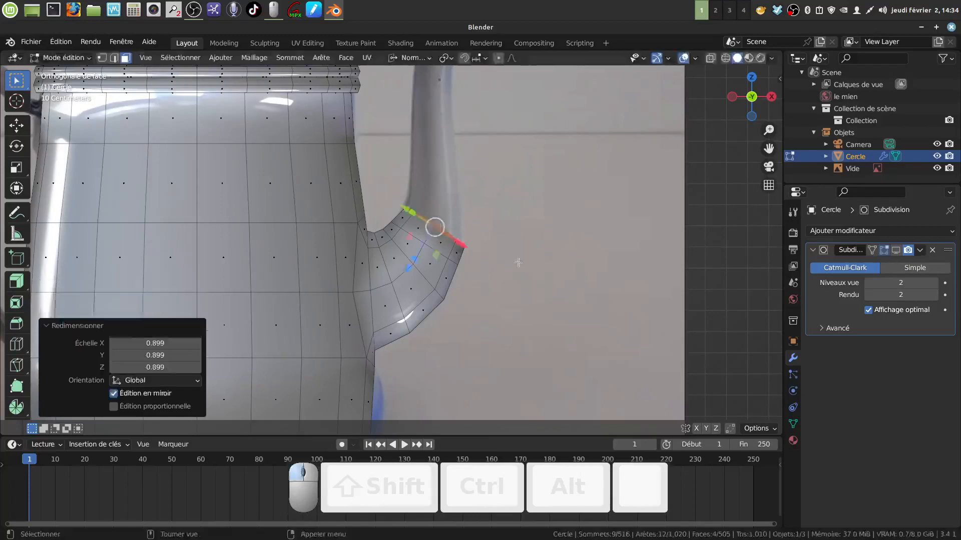
Step: Fit the fourth segment's end to the photo with a -17.1° rotation, a move of -0.026 m in X and 0.012 m in Z, and 0.962 scaling
{"action": "key", "text": "r"}
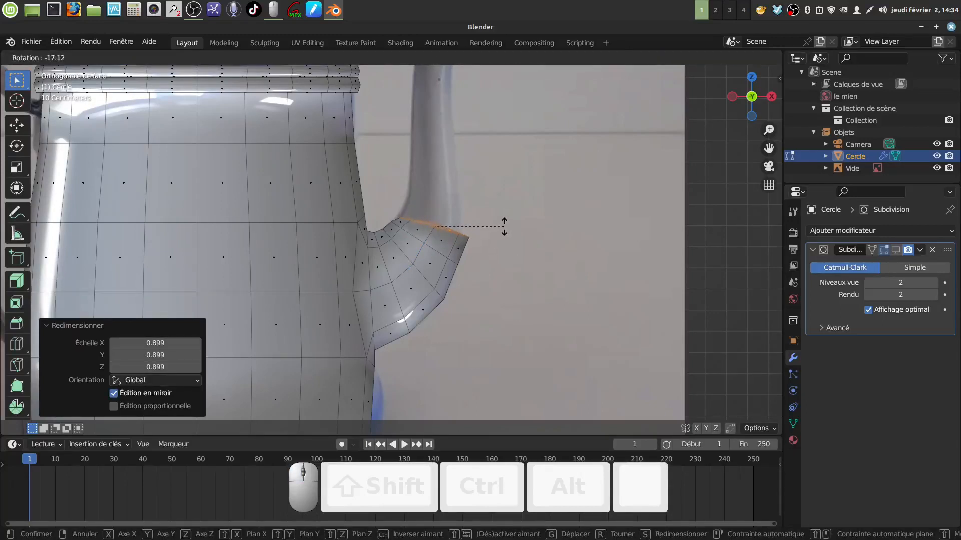
{"action": "left_click", "coordinate": [503, 226]}
{"action": "key", "text": "g"}
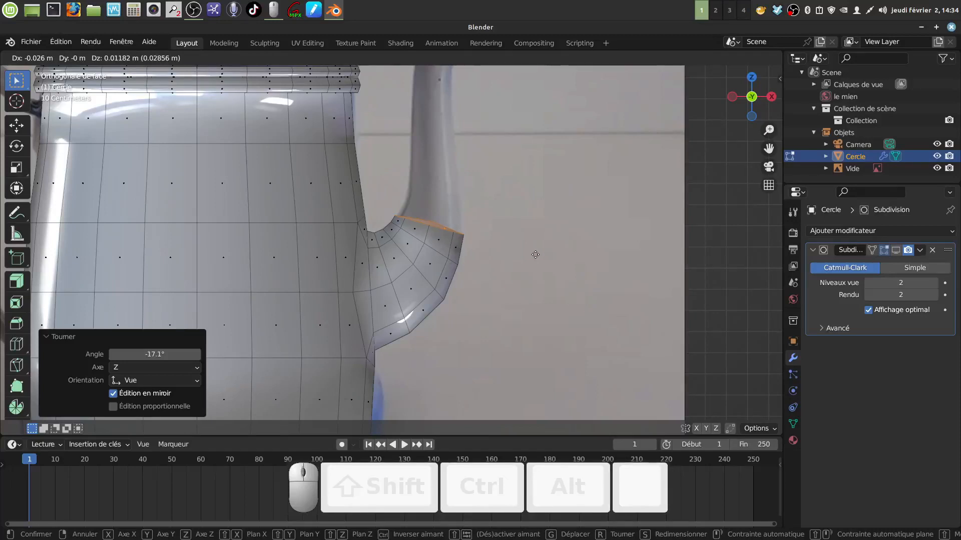
{"action": "left_click", "coordinate": [535, 254]}
{"action": "key", "text": "s"}
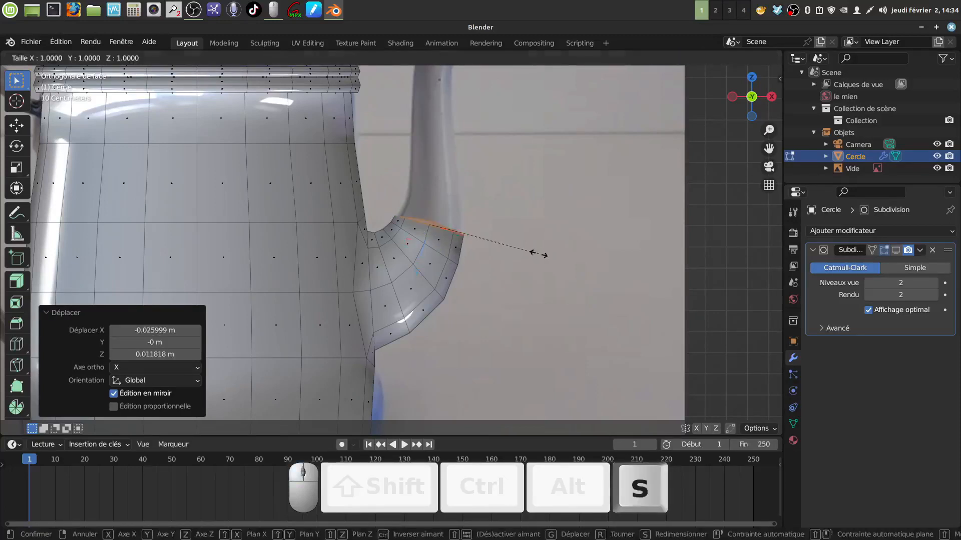
{"action": "left_click", "coordinate": [534, 254]}
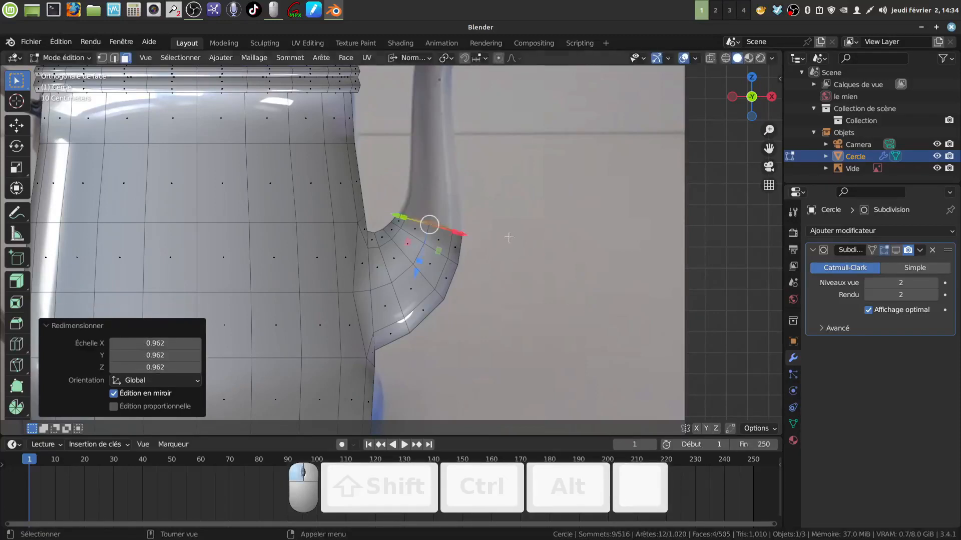
Step: Extrude a fifth spout segment of about 0.087 m along the normal and rotate its end by about -9.23°
{"action": "key", "text": "e"}
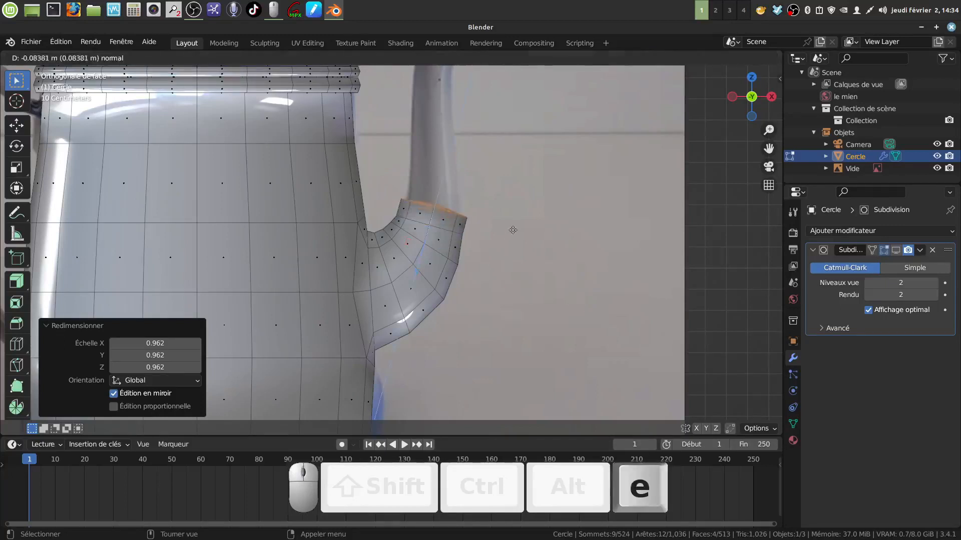
{"action": "left_click", "coordinate": [513, 230]}
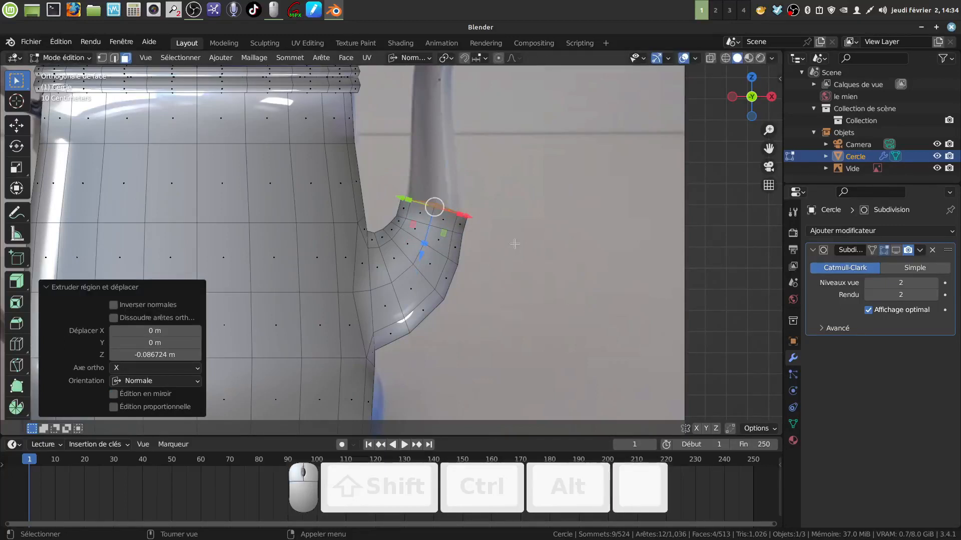
{"action": "key", "text": "r"}
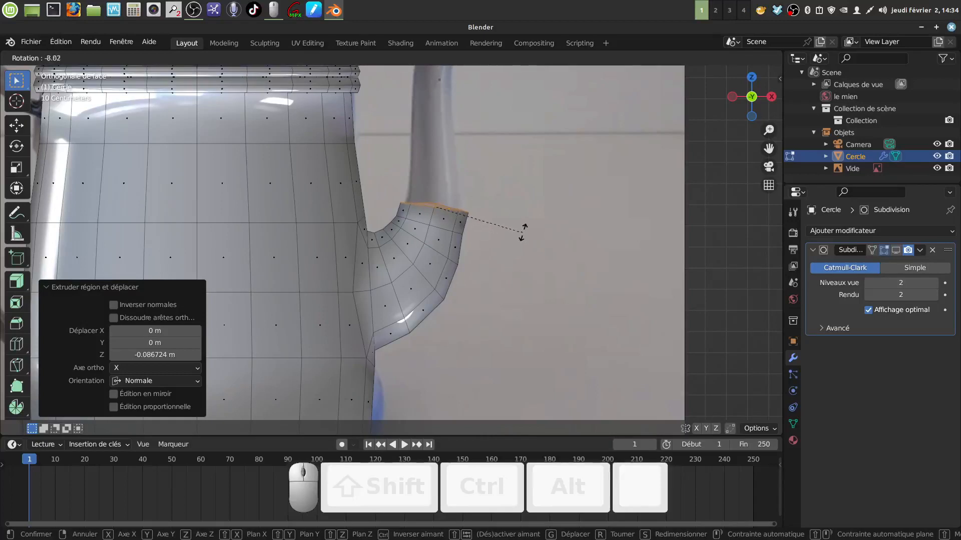
{"action": "left_click", "coordinate": [523, 230]}
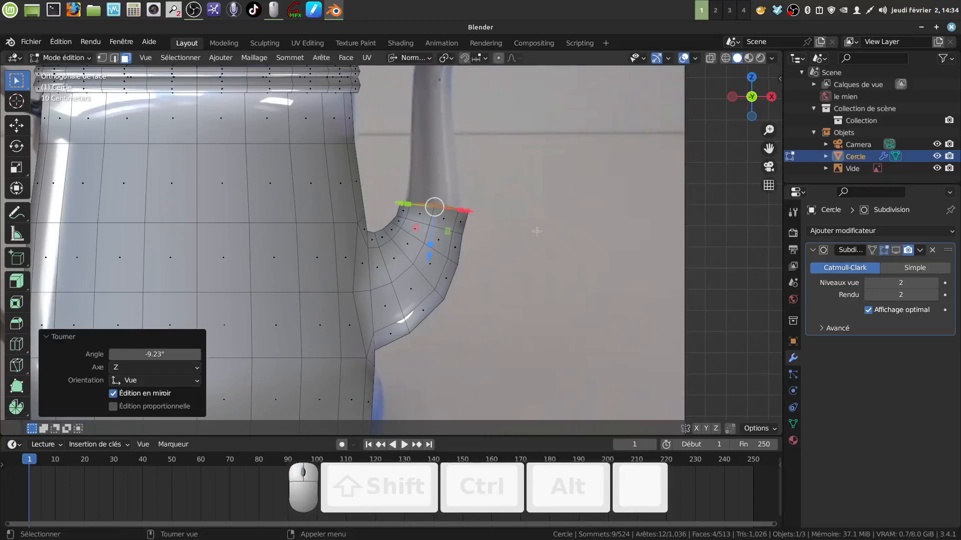
Step: Scale the fifth segment's end to about 0.845 and rotate it a further -4.53° or so to level it
{"action": "key", "text": "s"}
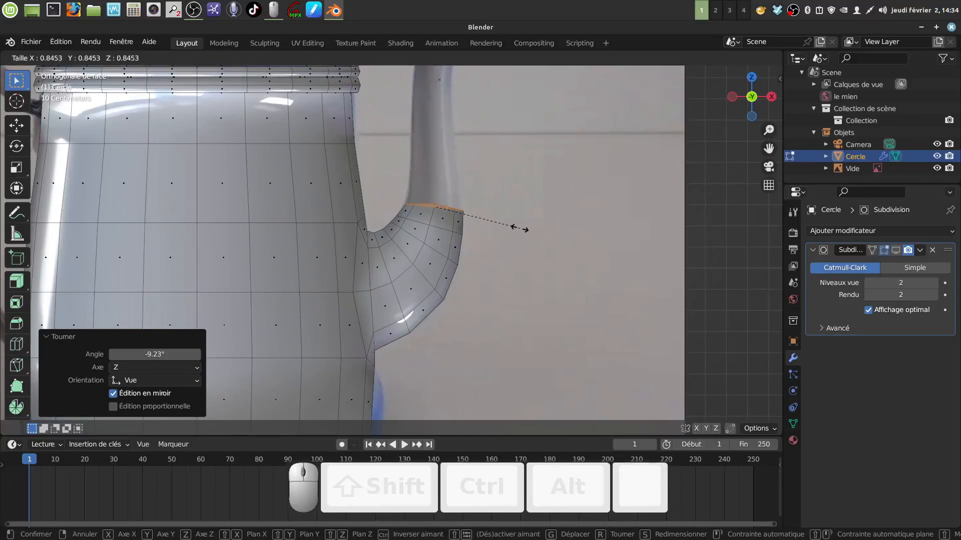
{"action": "left_click", "coordinate": [516, 220]}
{"action": "middle_click_drag", "start_coordinate": [511, 210], "coordinate": [520, 280], "text": "shift"}
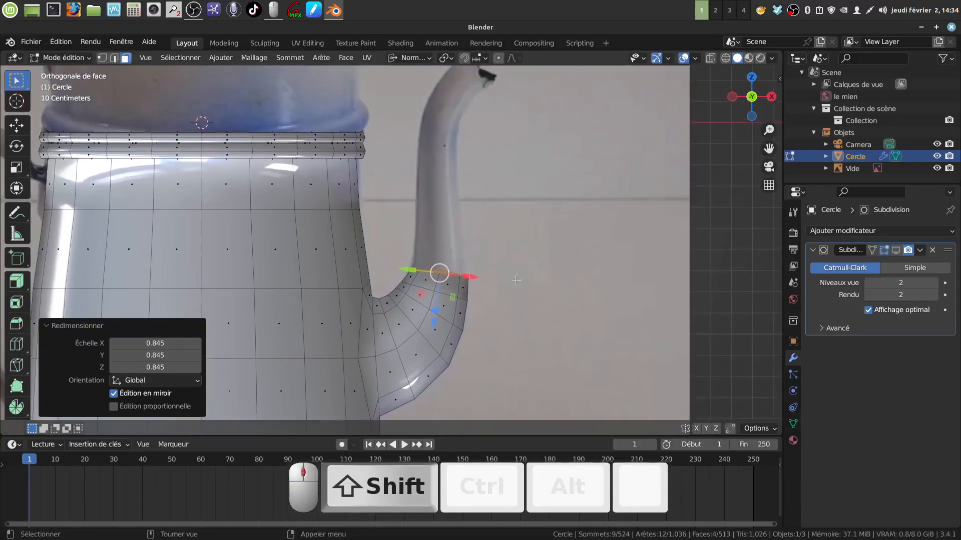
{"action": "key", "text": "r"}
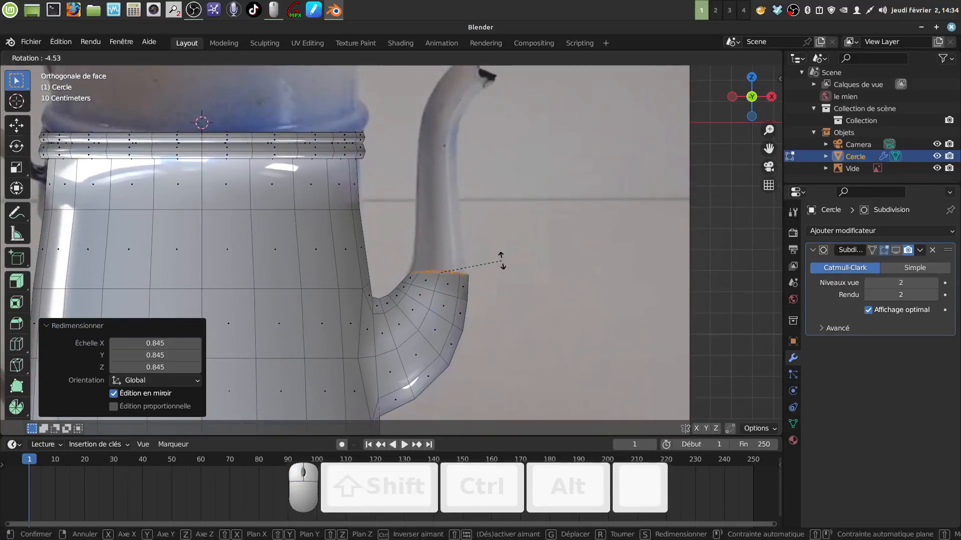
{"action": "left_click", "coordinate": [501, 260]}
Step: Extrude a sixth spout segment of about 0.182 m up the straight part and scale its end to about 0.820
{"action": "key", "text": "e"}
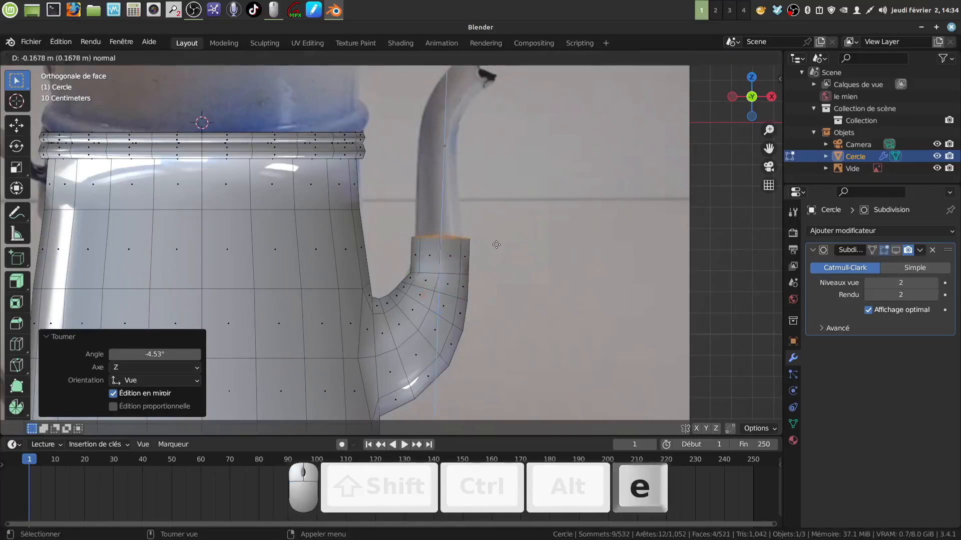
{"action": "left_click", "coordinate": [496, 243]}
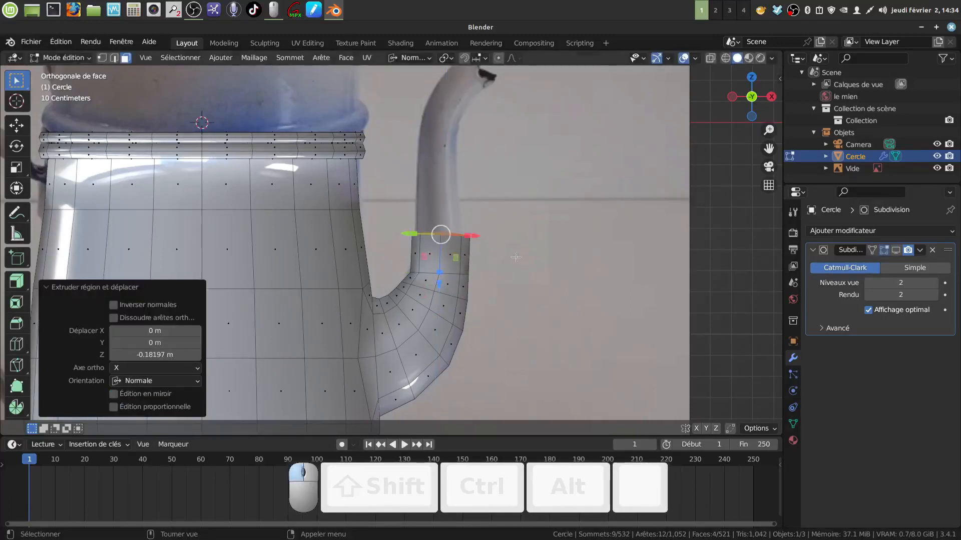
{"action": "key", "text": "s"}
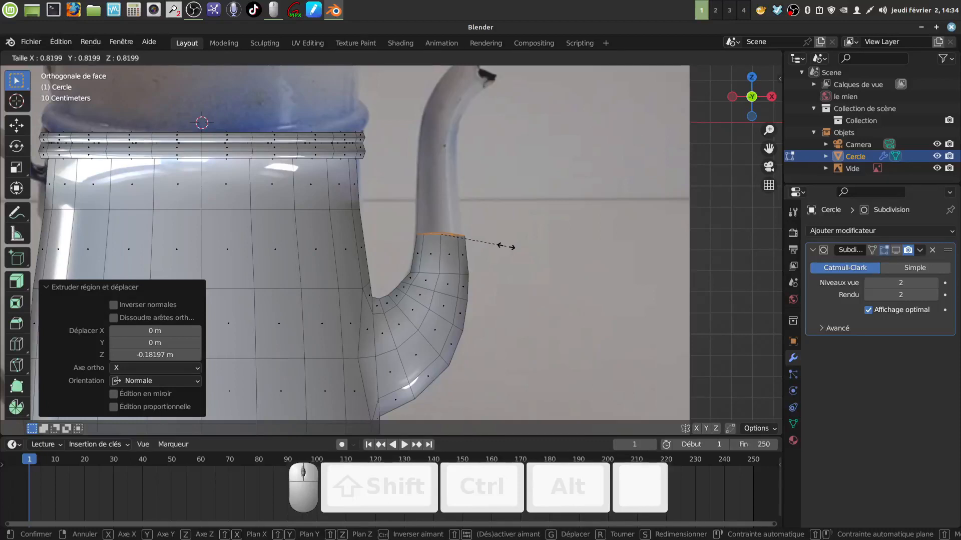
{"action": "left_click", "coordinate": [505, 246]}
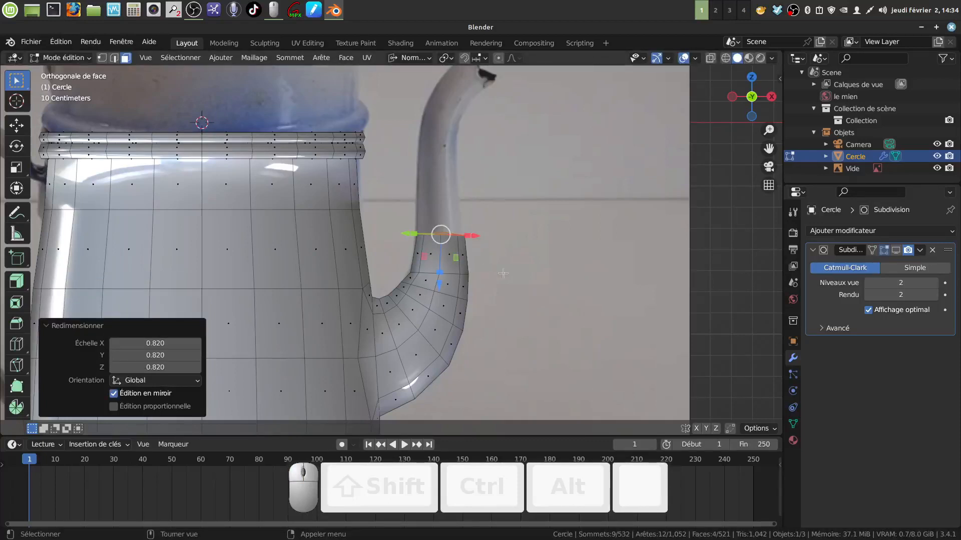
Step: Move the sixth segment's end about -0.012 m along the global X axis to centre it on the photographed spout
{"action": "key", "text": "g"}
{"action": "key", "text": "x"}
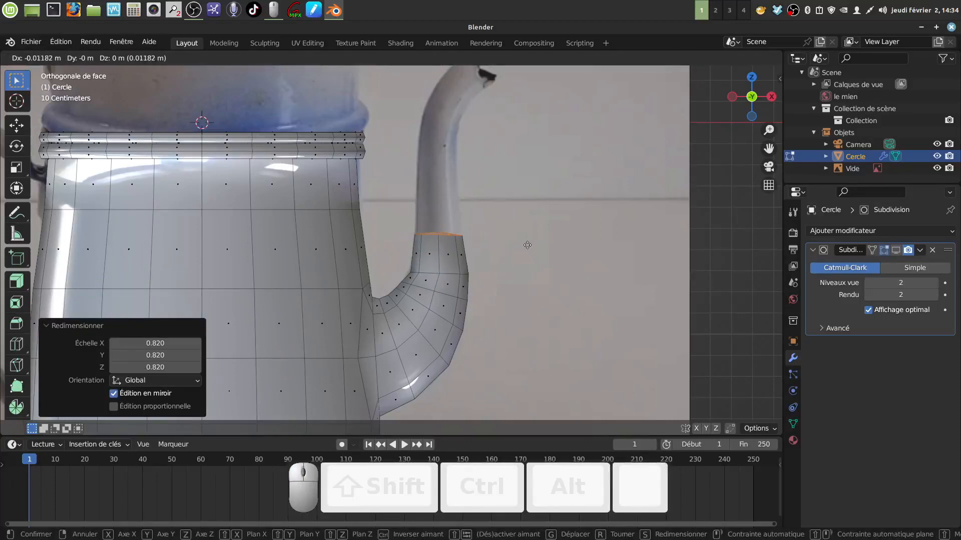
{"action": "left_click", "coordinate": [525, 248]}
Step: Rotate the edge loop between the fifth and sixth spout segments by about 12.1° and shift it about -0.007 m in X and 0.007 m in Z
{"action": "left_click", "coordinate": [114, 58]}
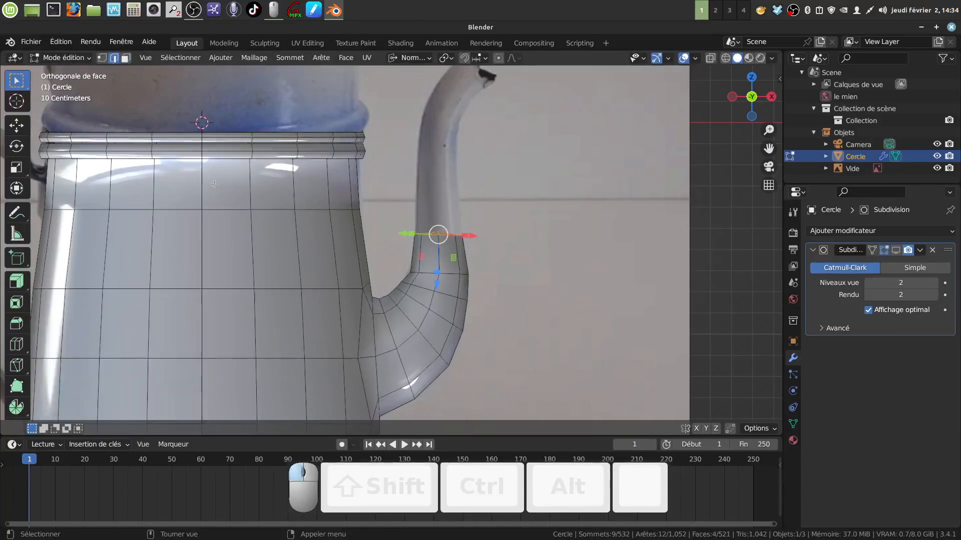
{"action": "left_click", "coordinate": [427, 272], "text": "alt"}
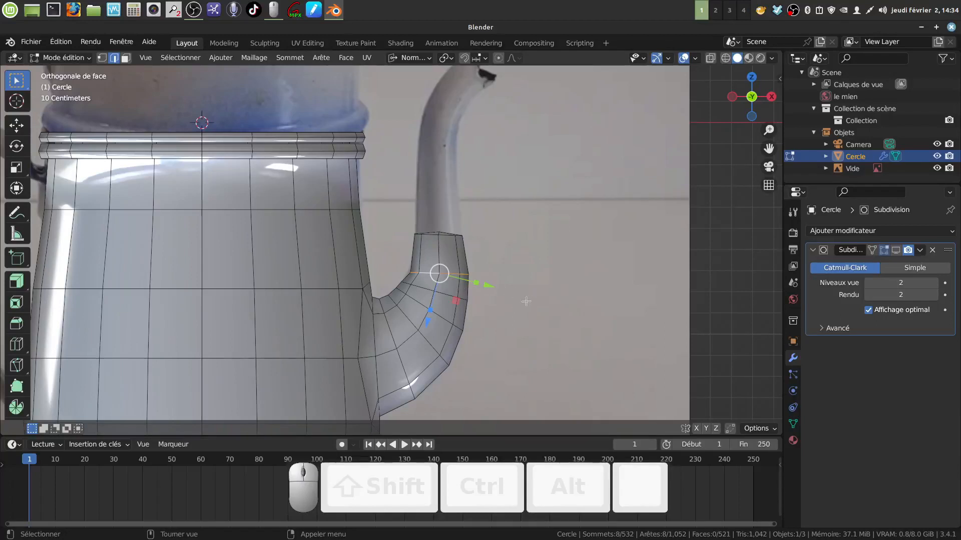
{"action": "key", "text": "r"}
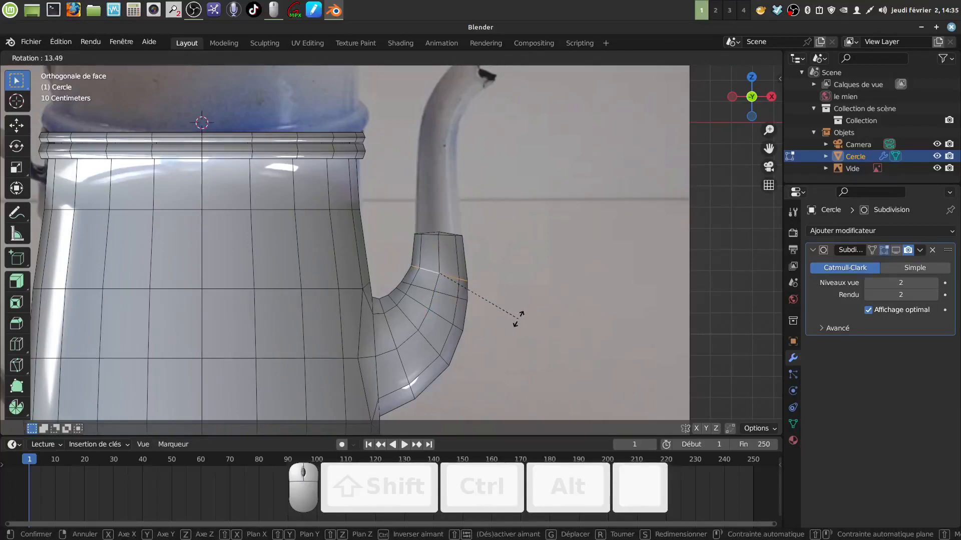
{"action": "left_click", "coordinate": [518, 316]}
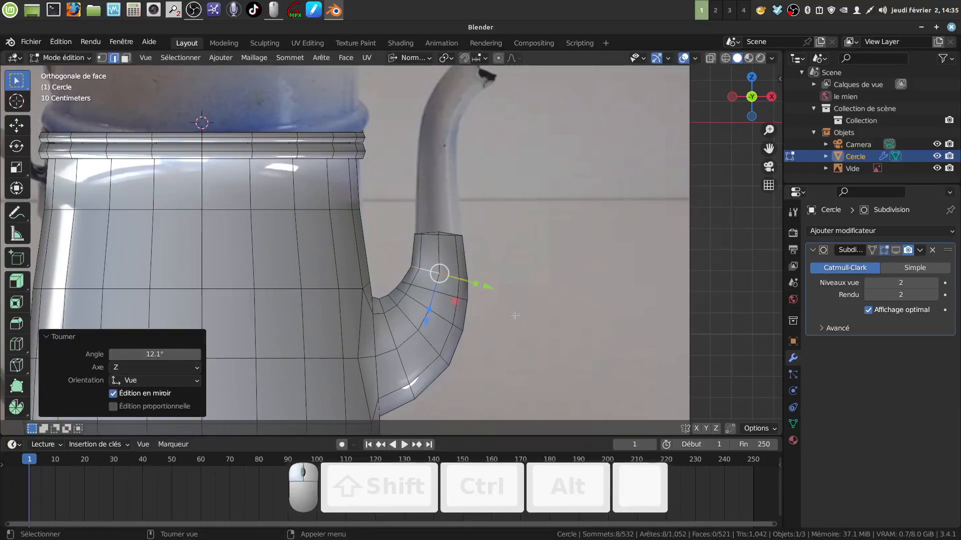
{"action": "key", "text": "g"}
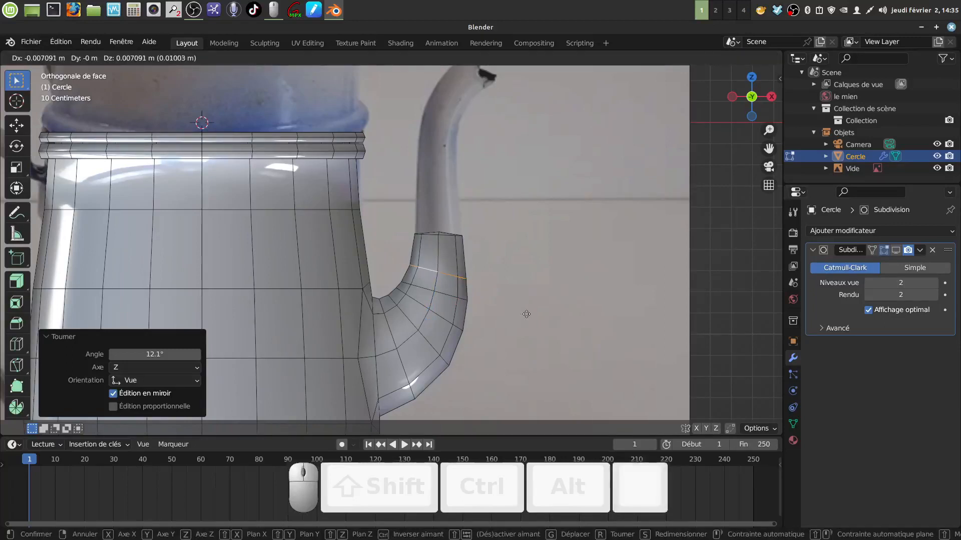
{"action": "left_click", "coordinate": [527, 315]}
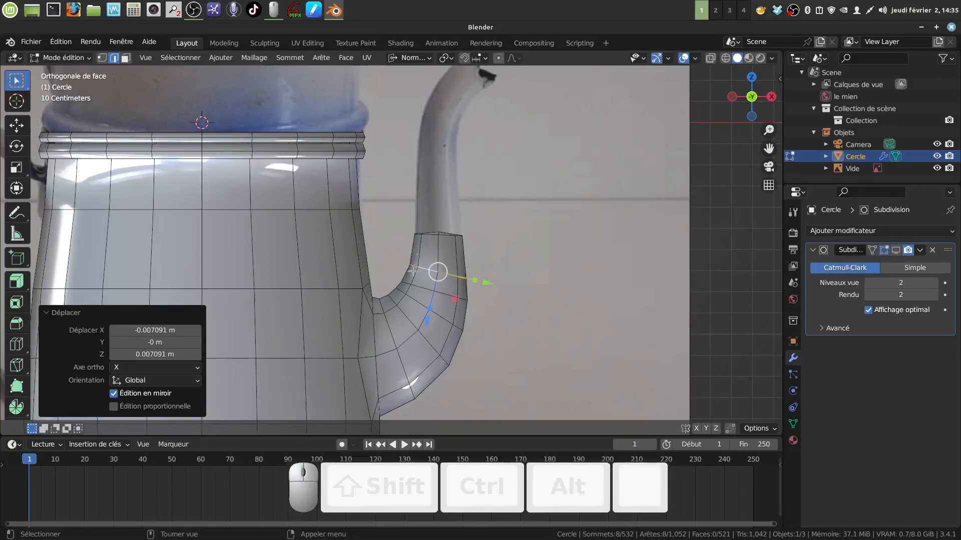
Step: Dissolve the four faces capping the spout's open-ended sixth segment into a single face
{"action": "scroll", "coordinate": [453, 240], "scroll_direction": "down", "scroll_amount": 6}
{"action": "middle_click_drag", "start_coordinate": [448, 235], "coordinate": [462, 281]}
{"action": "scroll", "coordinate": [462, 254], "scroll_direction": "up", "scroll_amount": 4}
{"action": "left_click", "coordinate": [125, 58]}
{"action": "scroll", "coordinate": [440, 241], "scroll_direction": "up", "scroll_amount": 5}
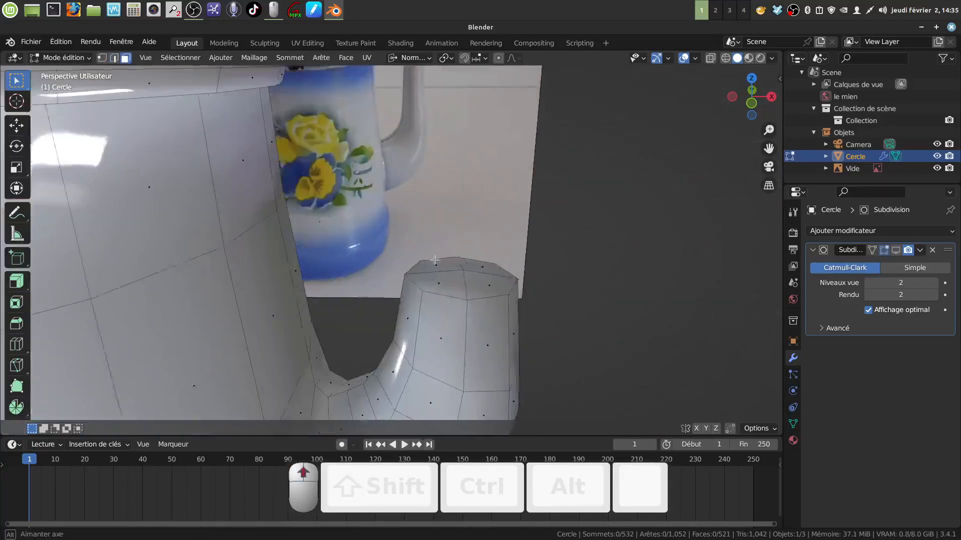
{"action": "middle_click_drag", "start_coordinate": [440, 240], "coordinate": [443, 245]}
{"action": "left_click", "coordinate": [480, 246]}
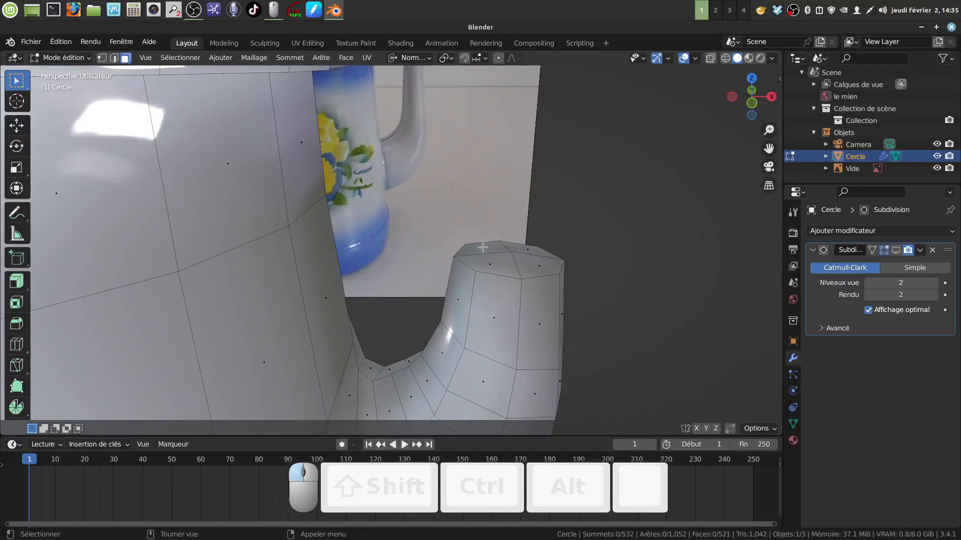
{"action": "left_click", "coordinate": [524, 261], "text": "shift"}
{"action": "left_click", "coordinate": [534, 267], "text": "shift"}
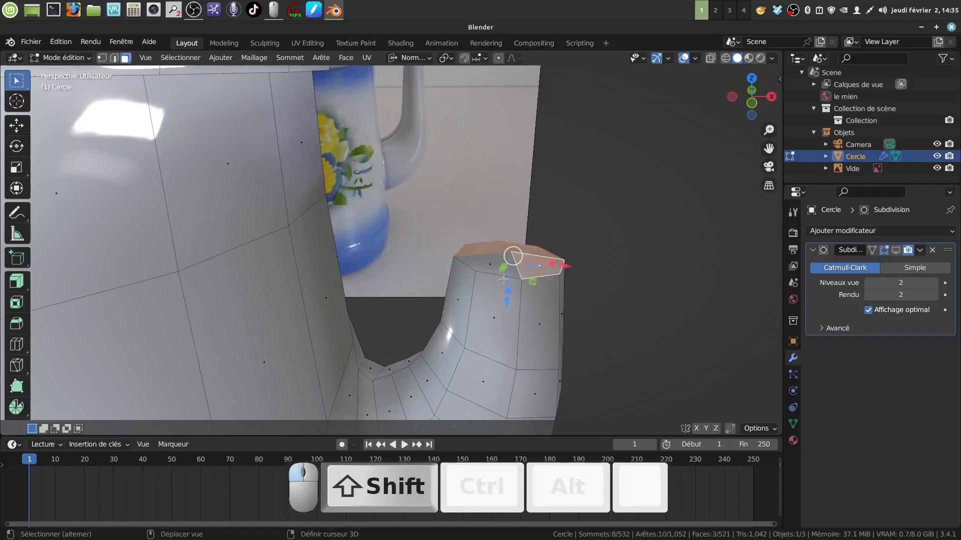
{"action": "left_click", "coordinate": [495, 272], "text": "shift"}
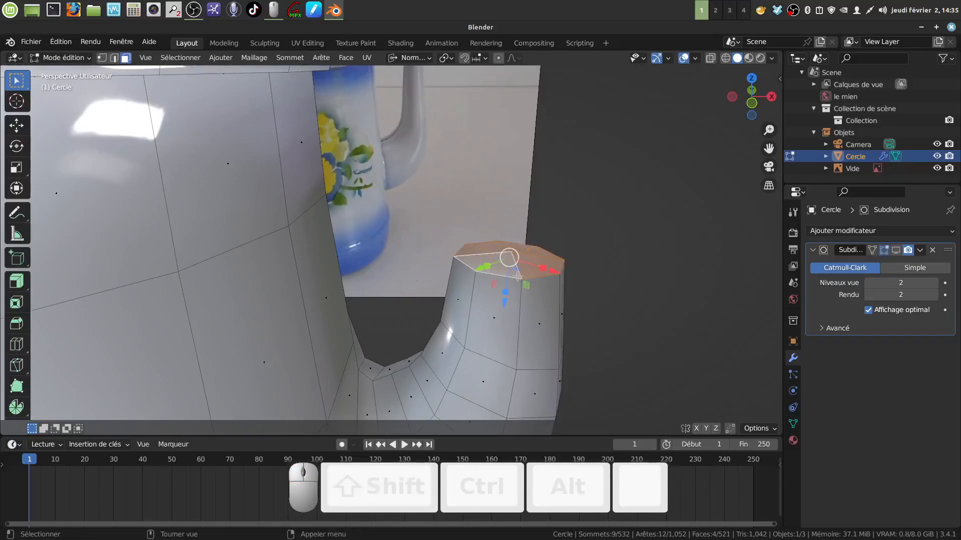
{"action": "key", "text": "ctrl+x"}
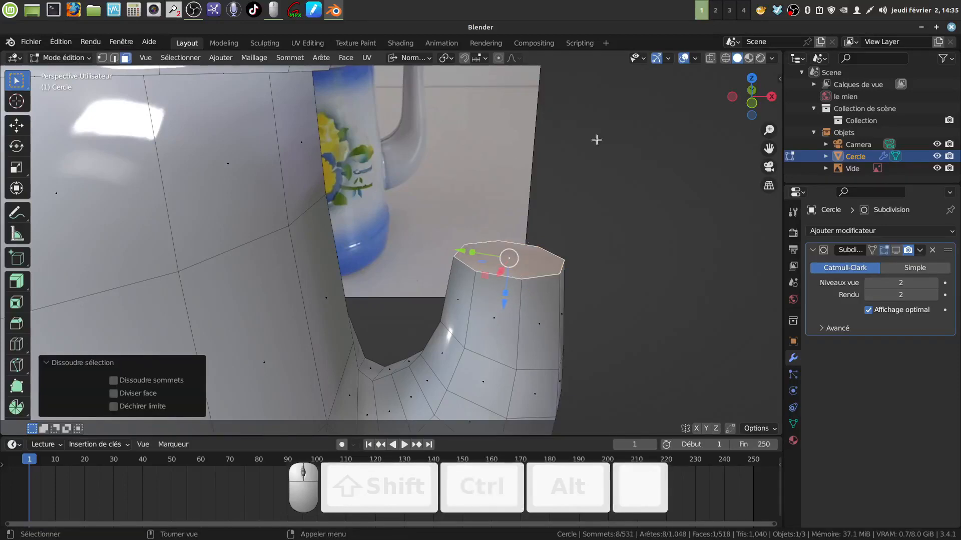
Step: From the front view, extrude the spout's end face about 0.349 m along its normal as the seventh segment
{"action": "scroll", "coordinate": [627, 244], "scroll_direction": "down", "scroll_amount": 3}
{"action": "key", "text": "KP_1"}
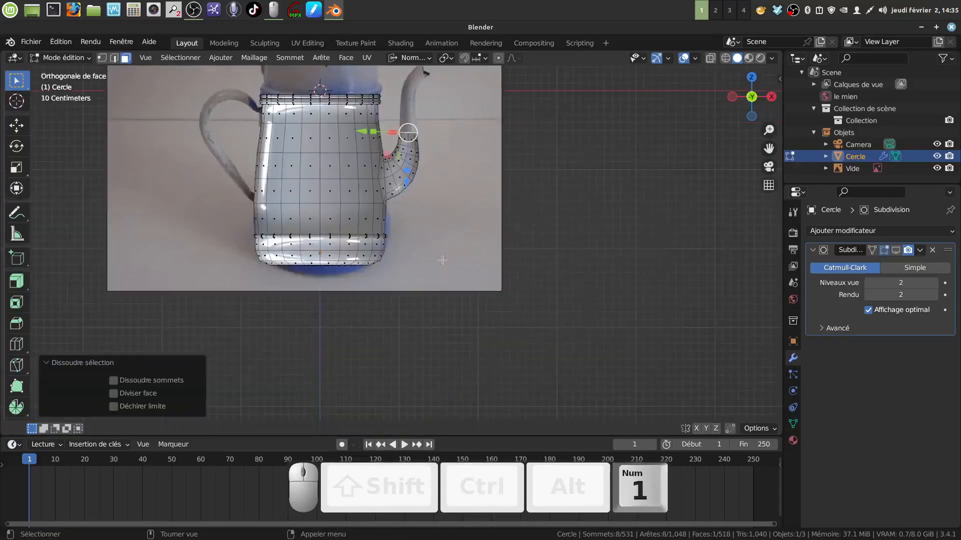
{"action": "middle_click_drag", "start_coordinate": [450, 239], "coordinate": [447, 327], "text": "shift"}
{"action": "scroll", "coordinate": [458, 379], "scroll_direction": "up", "scroll_amount": 4}
{"action": "scroll", "coordinate": [450, 357], "scroll_direction": "up", "scroll_amount": 3}
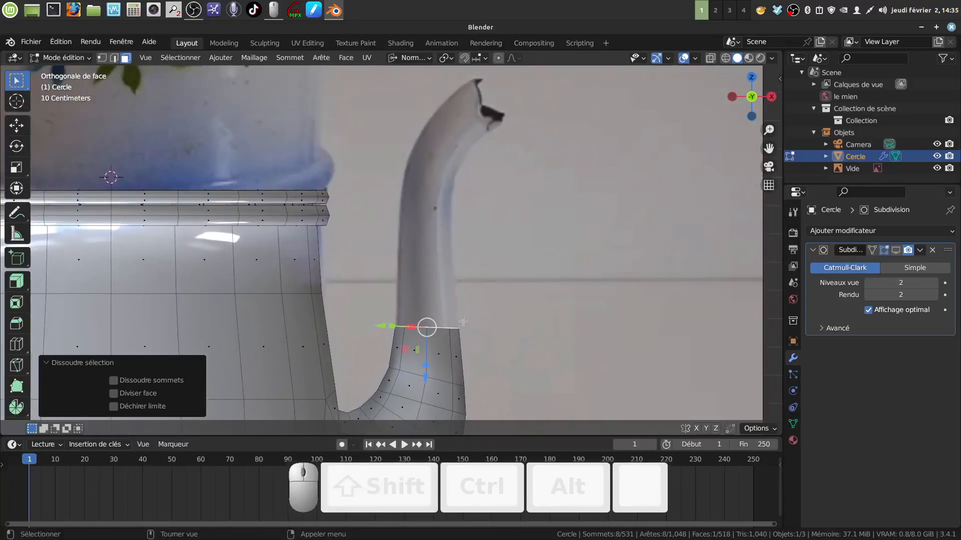
{"action": "key", "text": "e"}
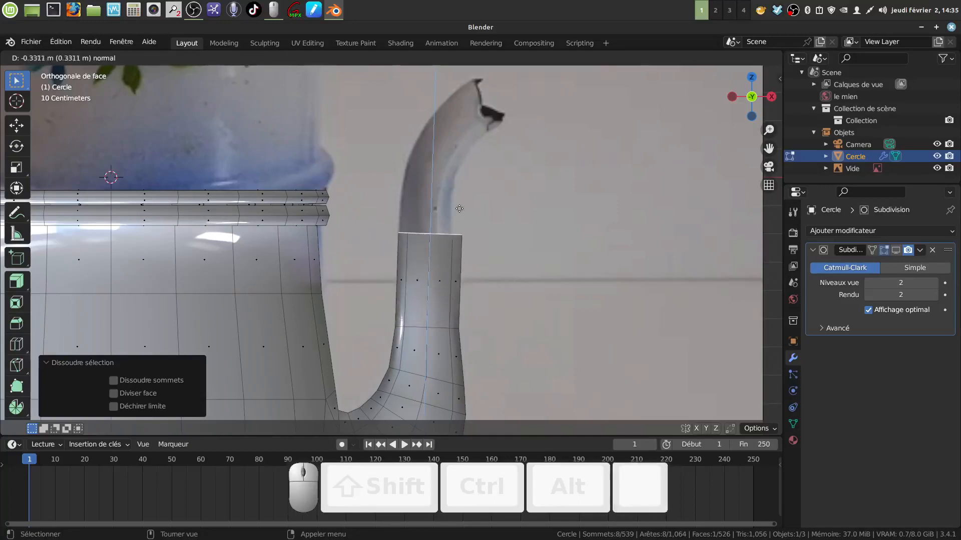
{"action": "left_click", "coordinate": [508, 250]}
Step: Scale the seventh segment's end to about 0.800 and move it about -0.019 m in X and -0.002 m in Z onto the photographed spout
{"action": "key", "text": "s"}
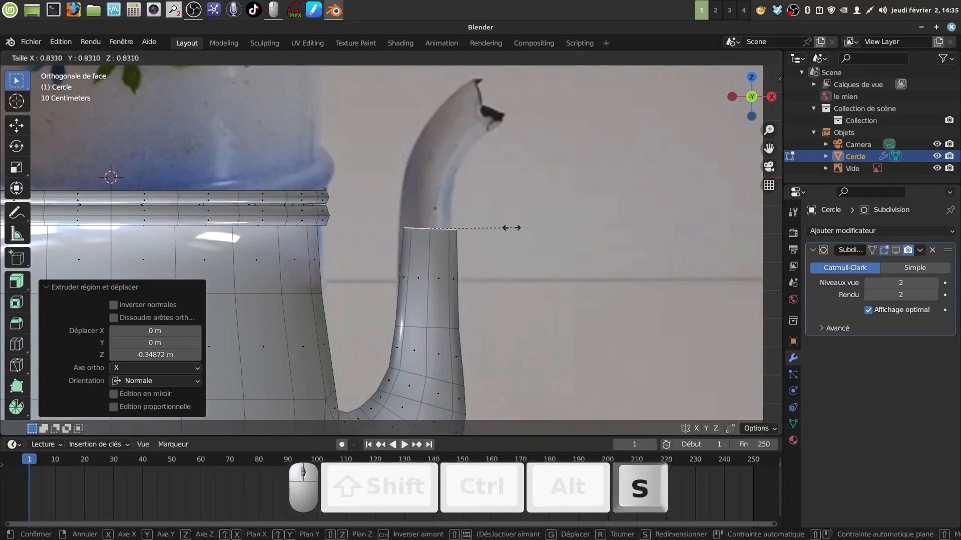
{"action": "left_click", "coordinate": [508, 228]}
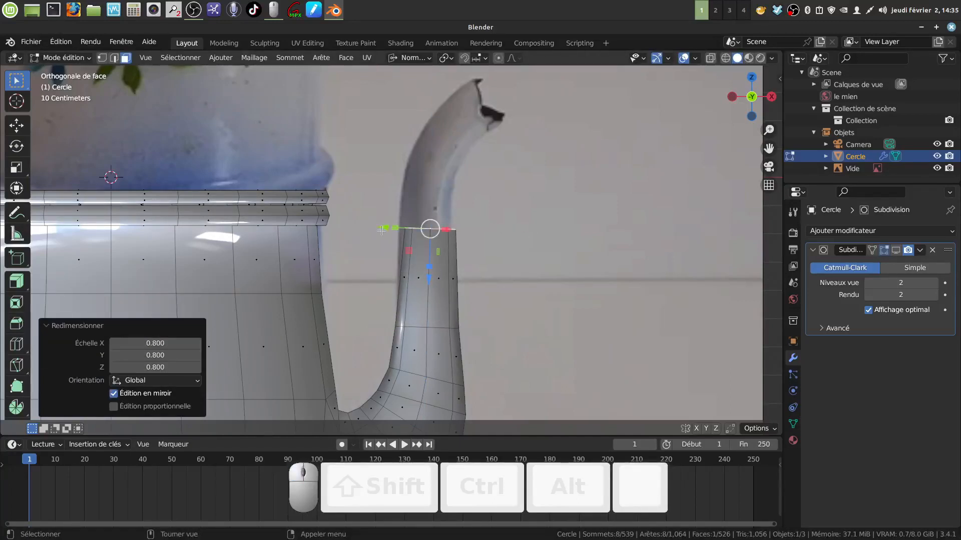
{"action": "key", "text": "g"}
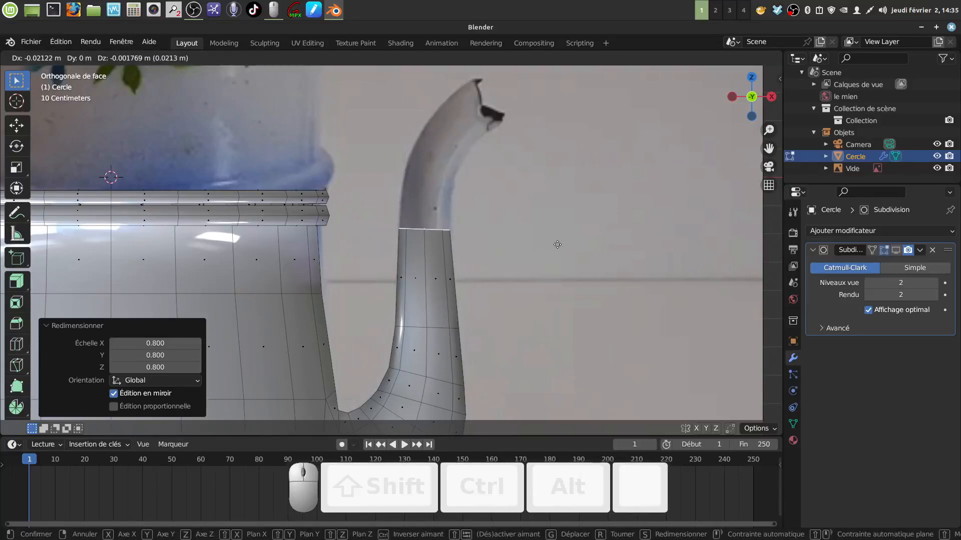
{"action": "left_click", "coordinate": [557, 245]}
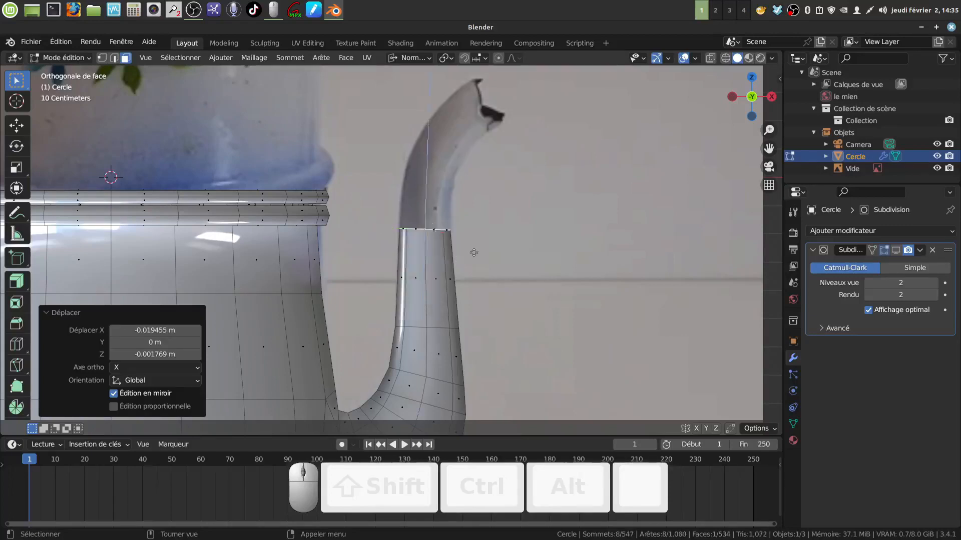
Step: Extrude an eighth spout segment of about 0.134 m along the normal and rotate its end by about 12.3°
{"action": "key", "text": "e"}
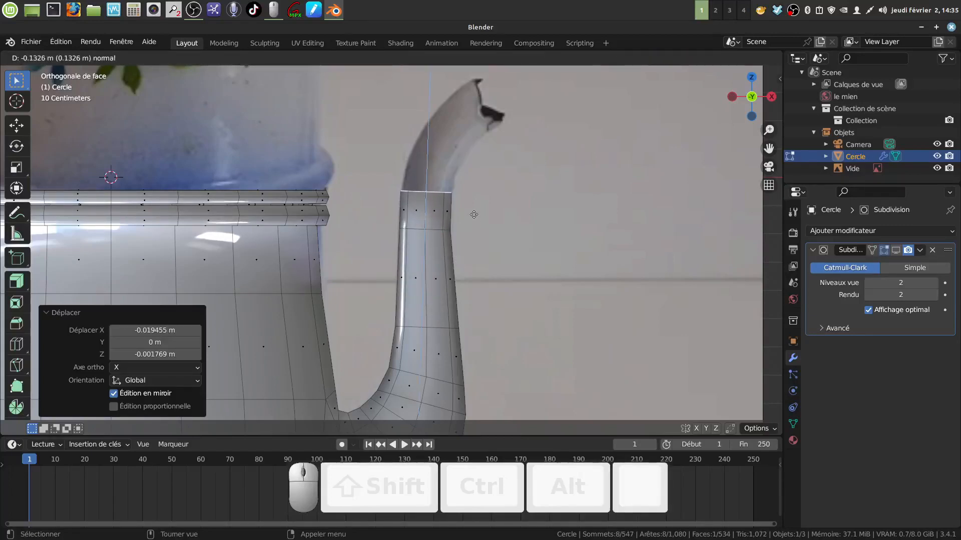
{"action": "left_click", "coordinate": [481, 213]}
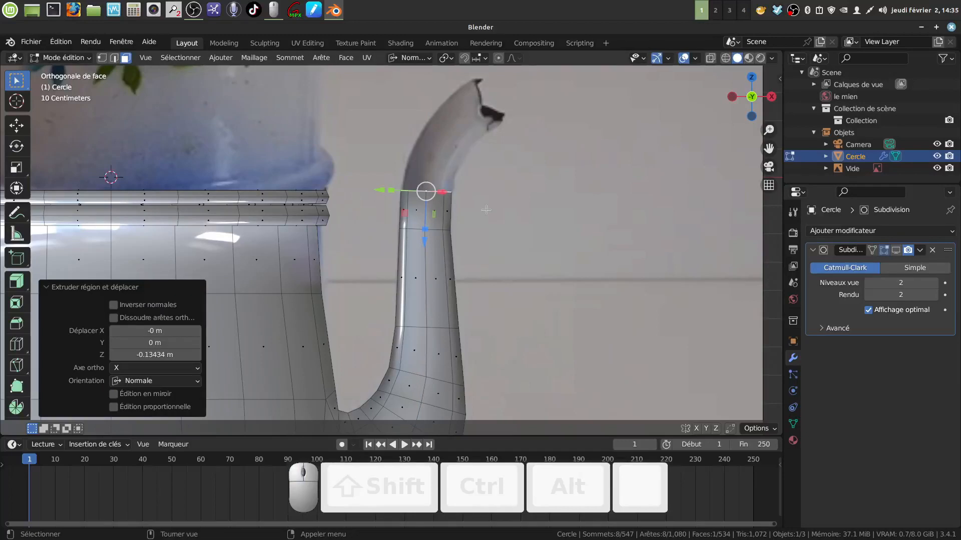
{"action": "key", "text": "r"}
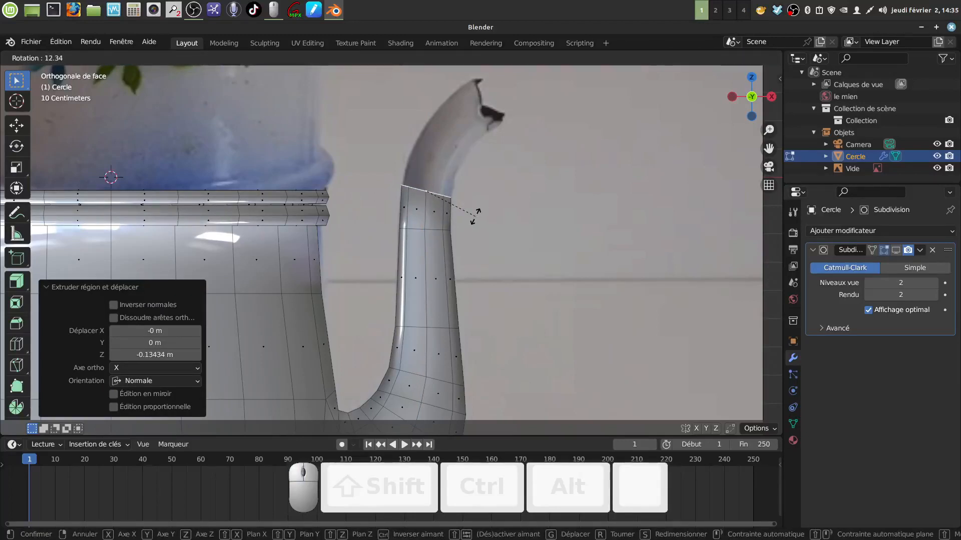
{"action": "left_click", "coordinate": [474, 216]}
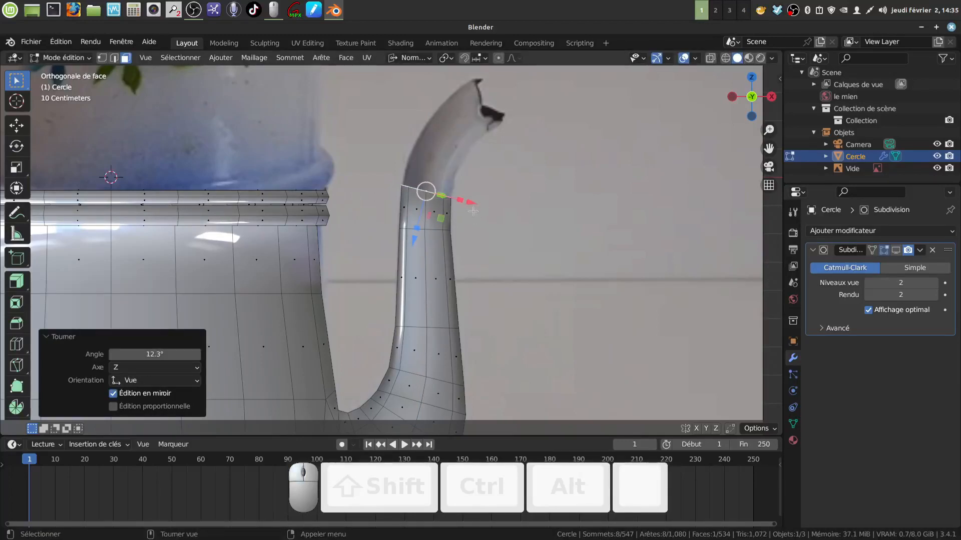
Step: Extrude a ninth spout segment of about 0.089 m and fit its end with a rotation of about 13.8° and a scale of 0.973
{"action": "key", "text": "e"}
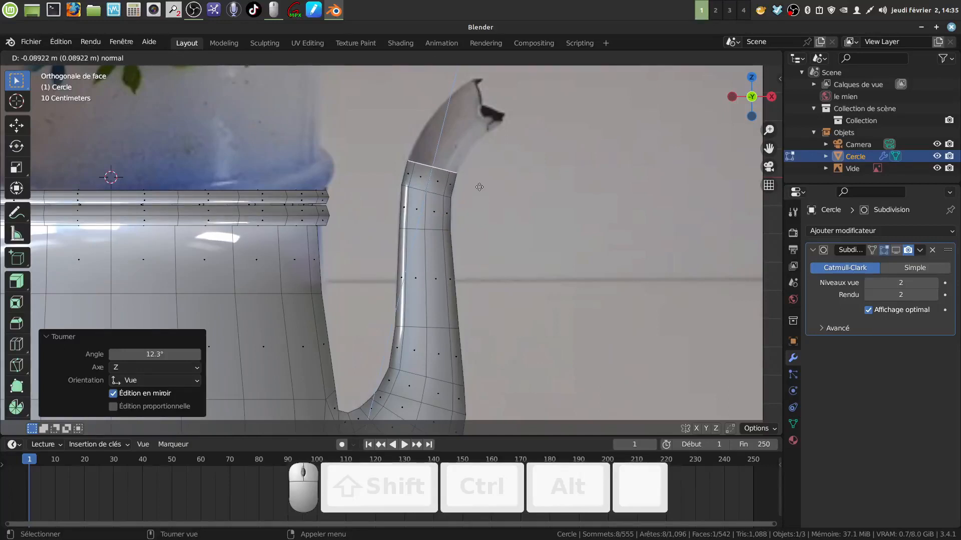
{"action": "left_click", "coordinate": [478, 187]}
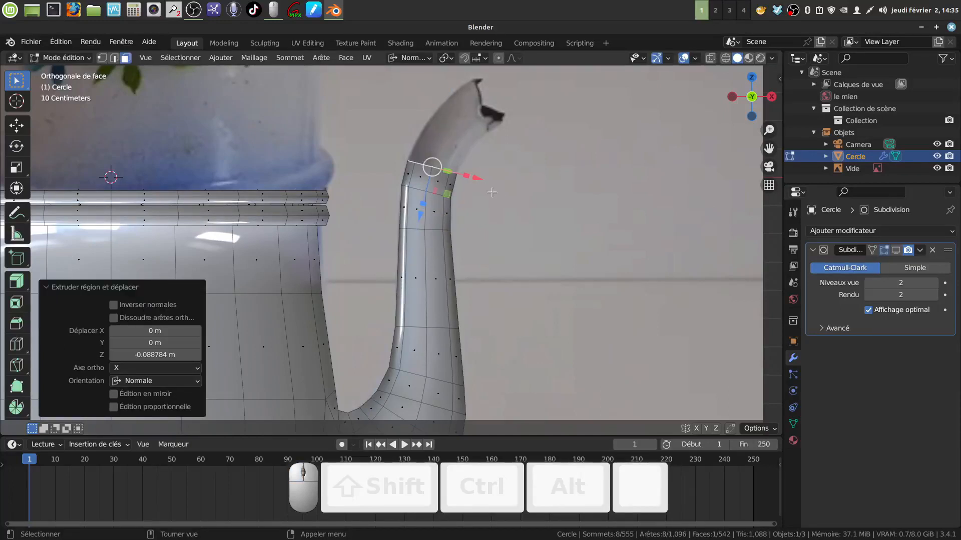
{"action": "key", "text": "r"}
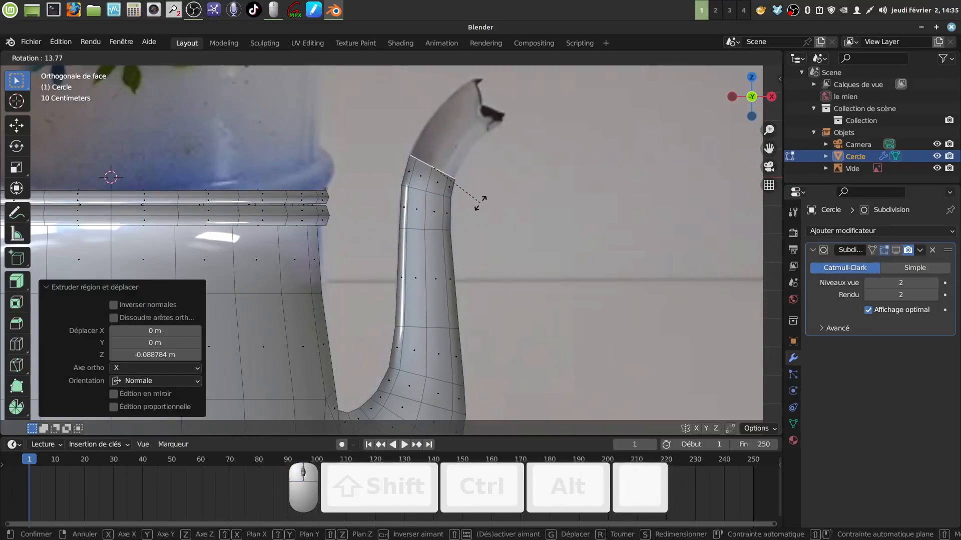
{"action": "left_click", "coordinate": [480, 202]}
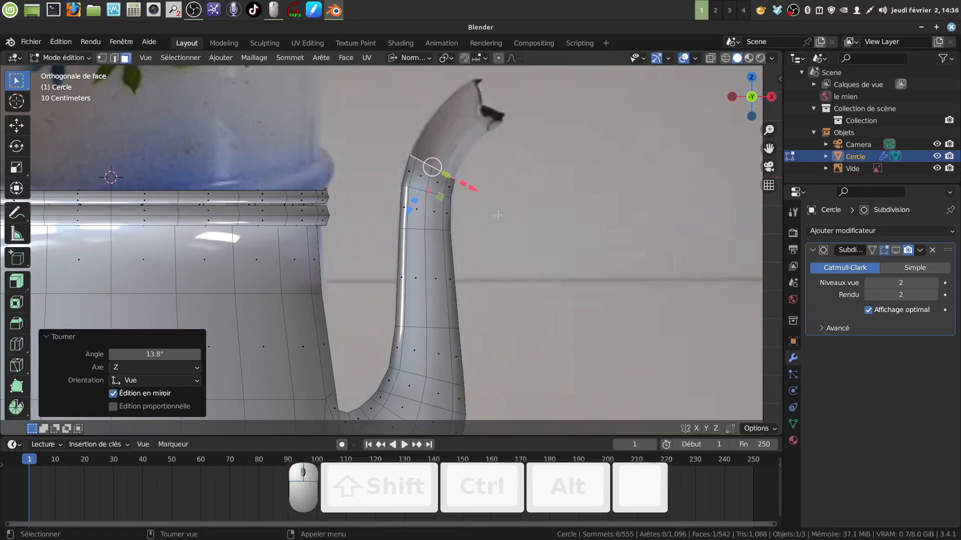
{"action": "key", "text": "s"}
{"action": "left_click", "coordinate": [468, 213]}
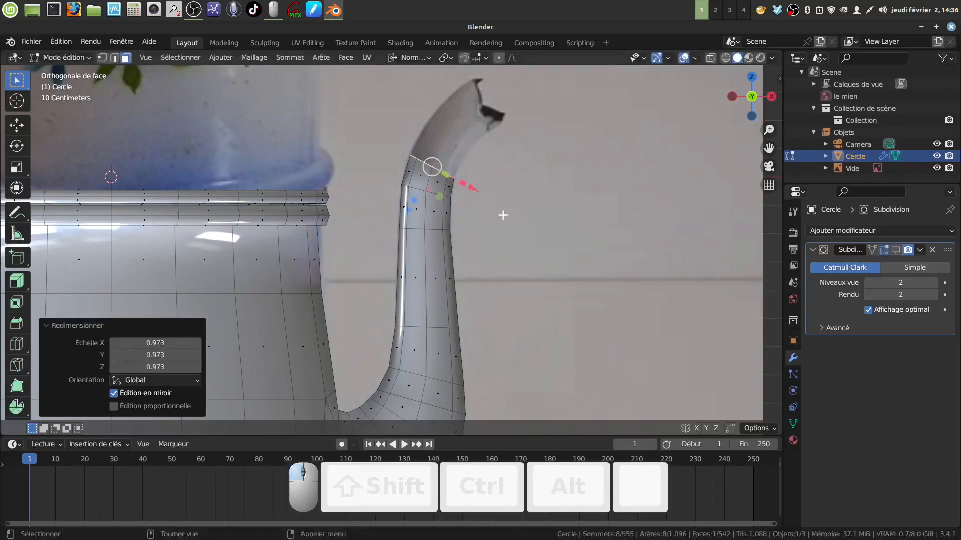
Step: Extrude a tenth spout segment of about 0.113 m and fit its end with a 13.3° rotation and a shift of about -0.0035 m X, 0.0035 m Z
{"action": "key", "text": "e"}
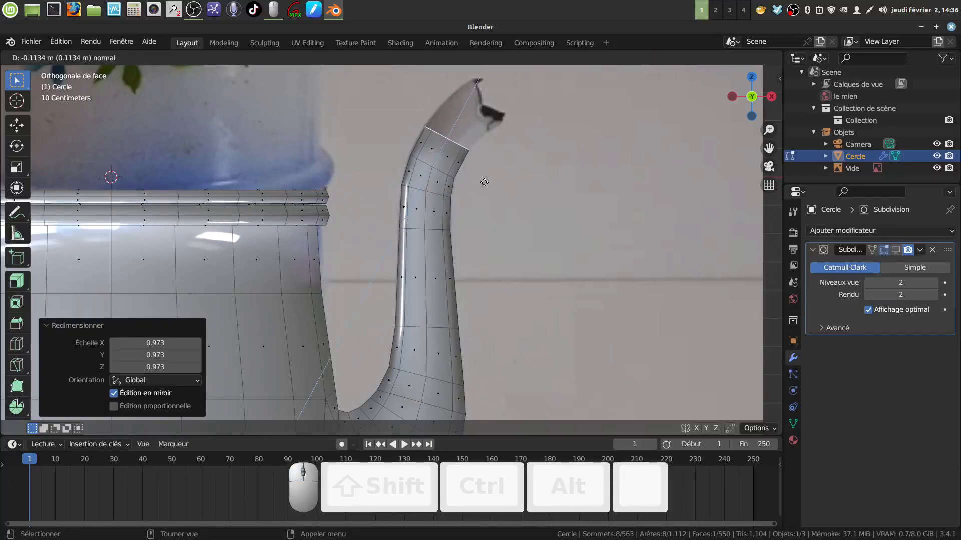
{"action": "left_click", "coordinate": [484, 183]}
{"action": "key", "text": "r"}
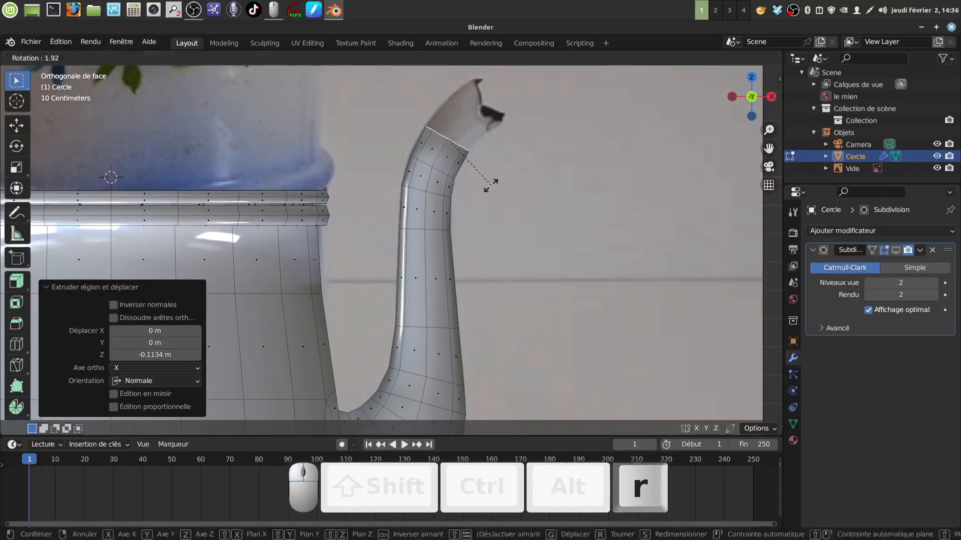
{"action": "left_click", "coordinate": [494, 196]}
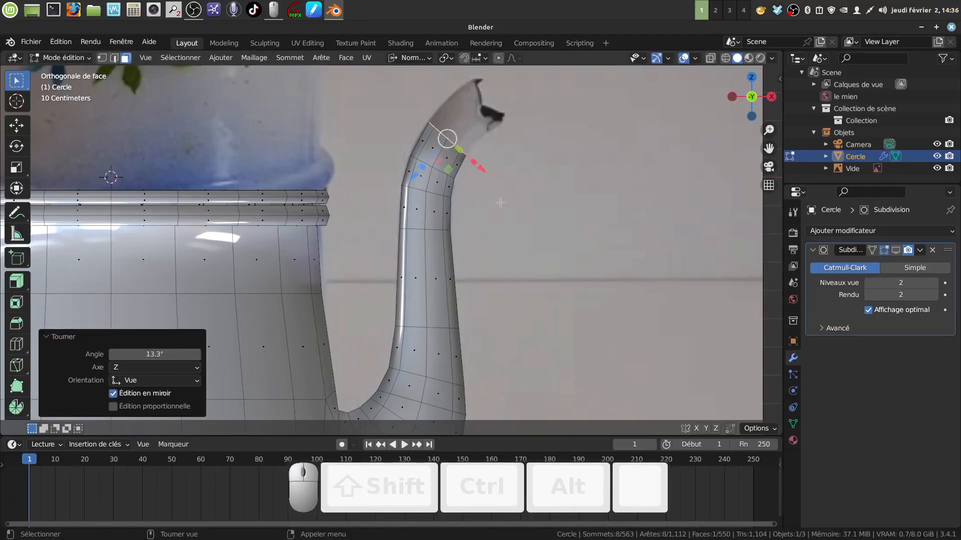
{"action": "key", "text": "g"}
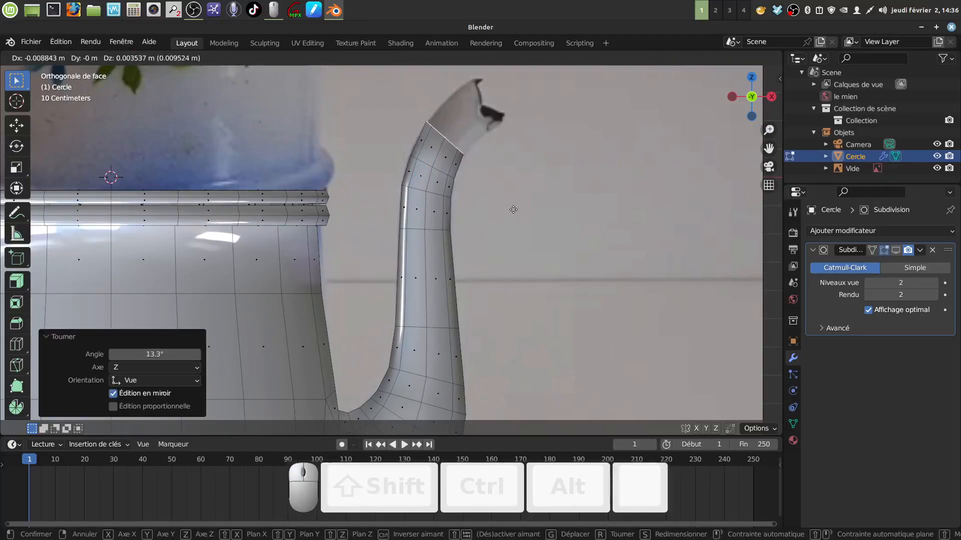
{"action": "left_click", "coordinate": [515, 210]}
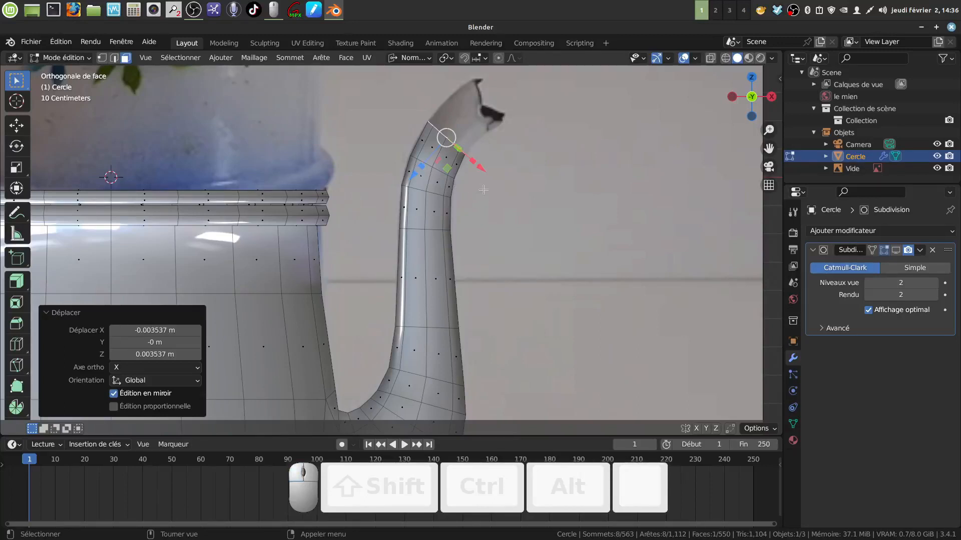
Step: Extrude the spout's end face about 0.106 m along its normal and rotate it 7.42° to follow the reference photo
{"action": "key", "text": "e"}
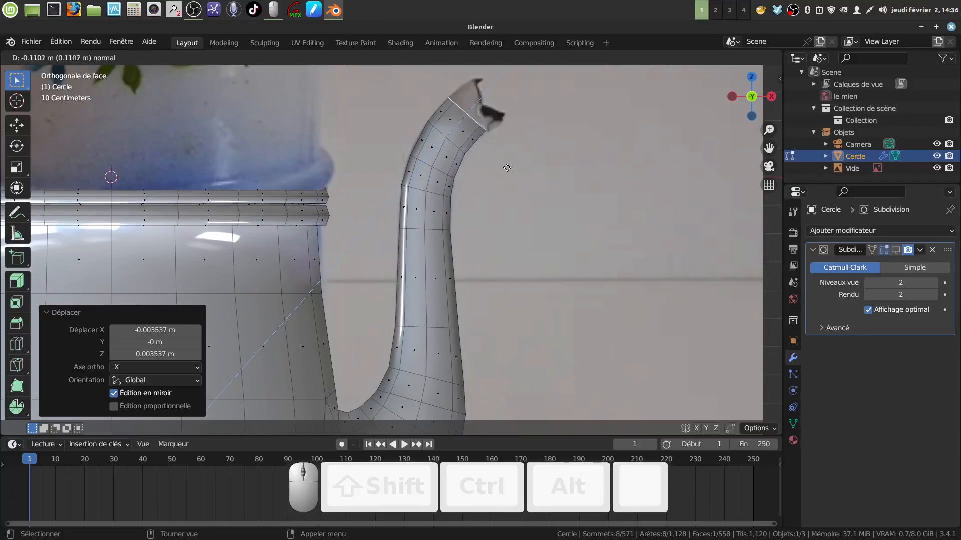
{"action": "left_click", "coordinate": [507, 169]}
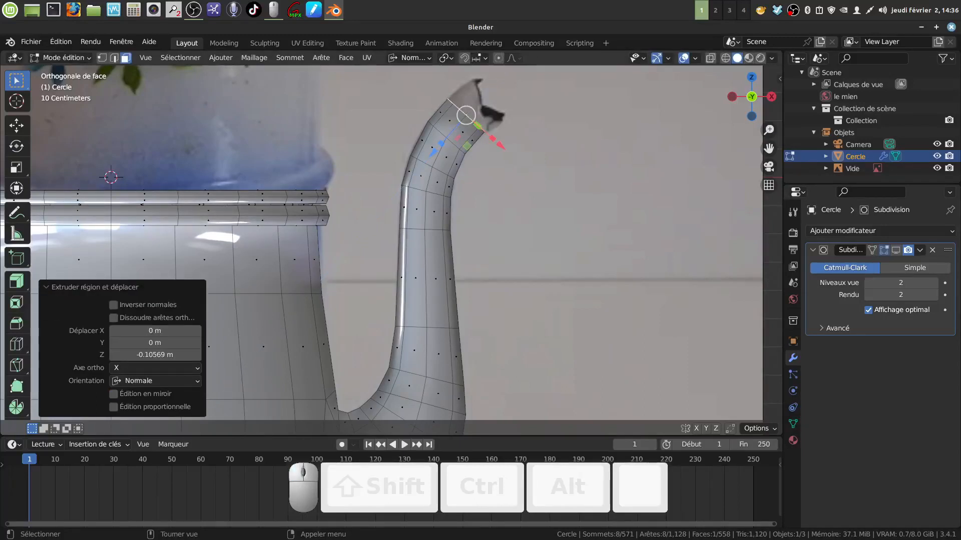
{"action": "key", "text": "r"}
{"action": "left_click", "coordinate": [507, 188]}
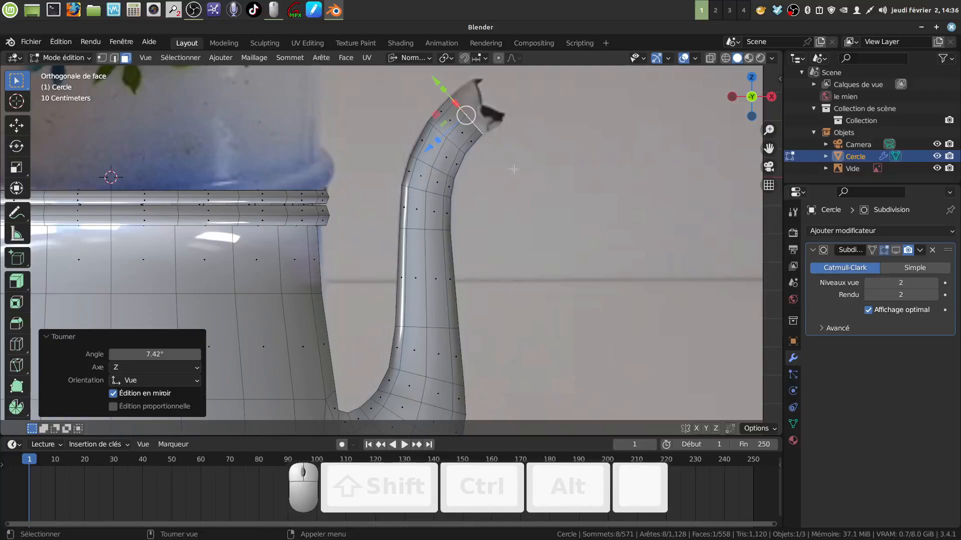
Step: Extrude the spout's end face by about 0.043 m more and rotate it 3.16°
{"action": "key", "text": "e"}
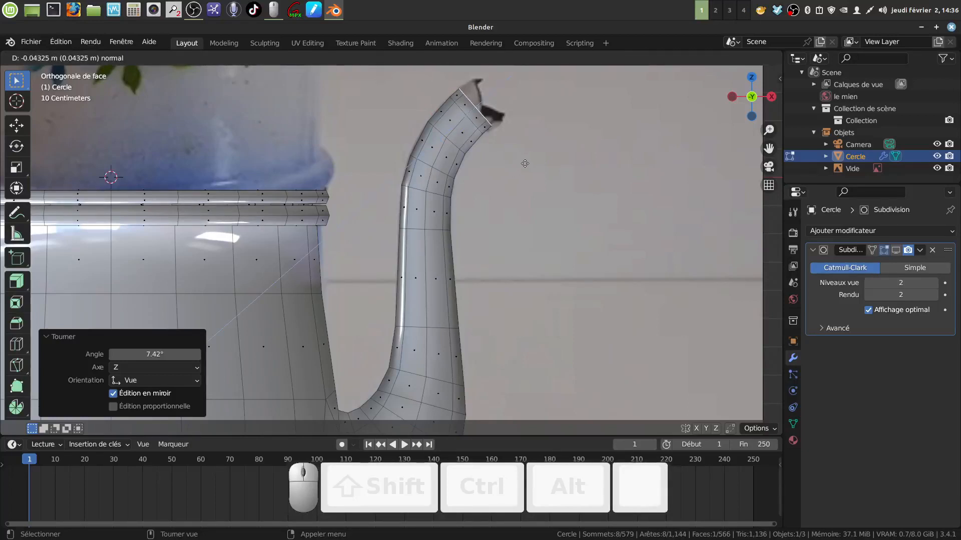
{"action": "left_click", "coordinate": [523, 163]}
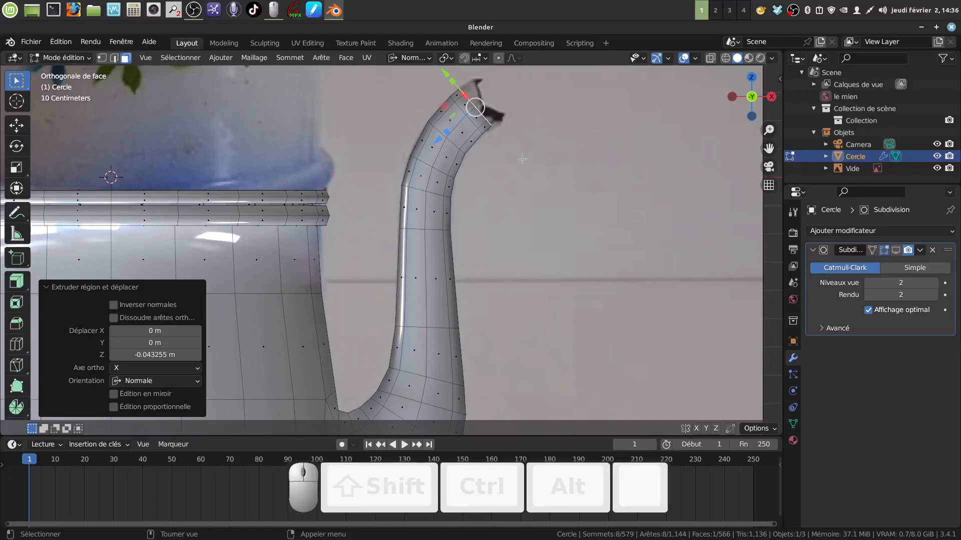
{"action": "key", "text": "r"}
{"action": "left_click", "coordinate": [516, 160]}
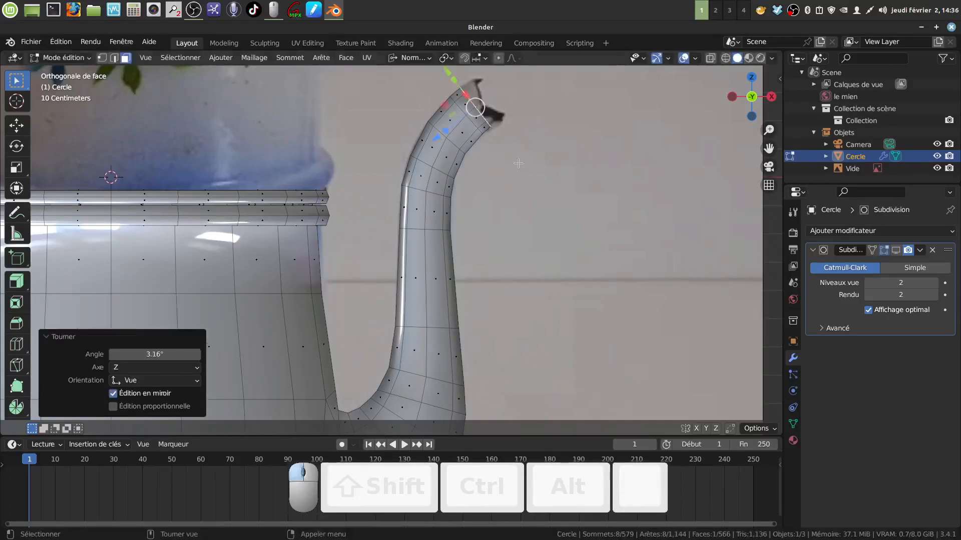
Step: Extrude the end face about 0.072 m along its normal to reach the spout tip in the reference photo
{"action": "key", "text": "e"}
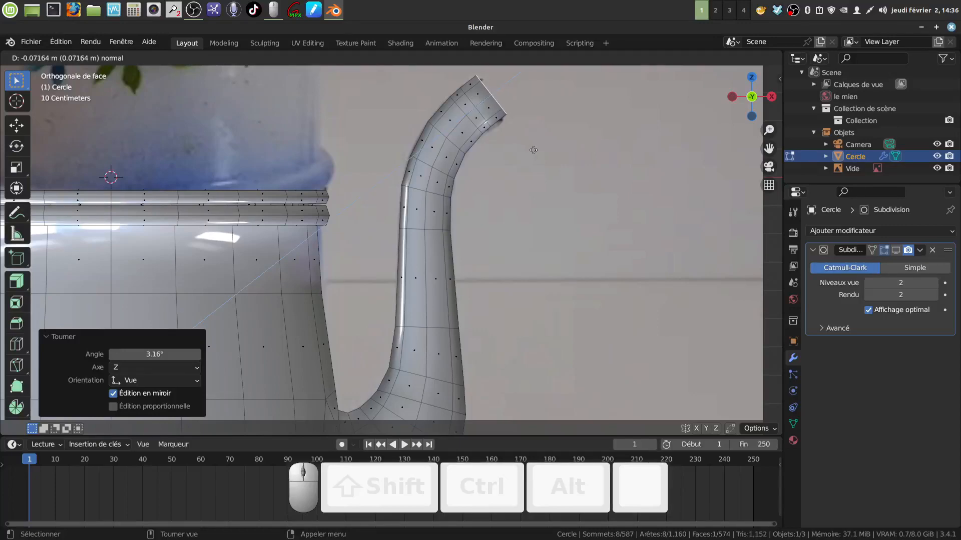
{"action": "left_click", "coordinate": [533, 150]}
{"action": "scroll", "coordinate": [510, 170], "scroll_direction": "down", "scroll_amount": 3}
{"action": "scroll", "coordinate": [484, 237], "scroll_direction": "up", "scroll_amount": 3}
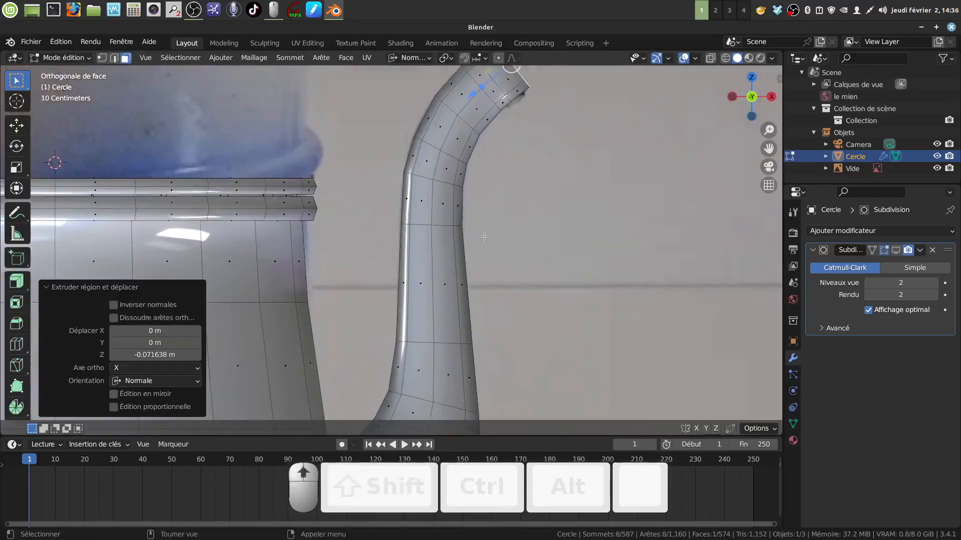
{"action": "middle_click_drag", "start_coordinate": [483, 214], "coordinate": [490, 193], "text": "shift"}
{"action": "scroll", "coordinate": [476, 225], "scroll_direction": "down", "scroll_amount": 2}
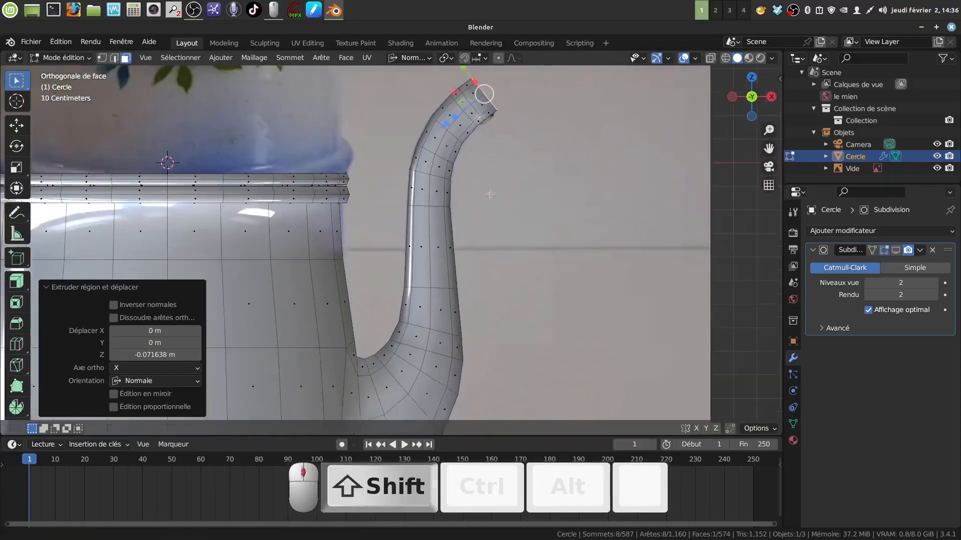
{"action": "scroll", "coordinate": [476, 227], "scroll_direction": "down", "scroll_amount": 4}
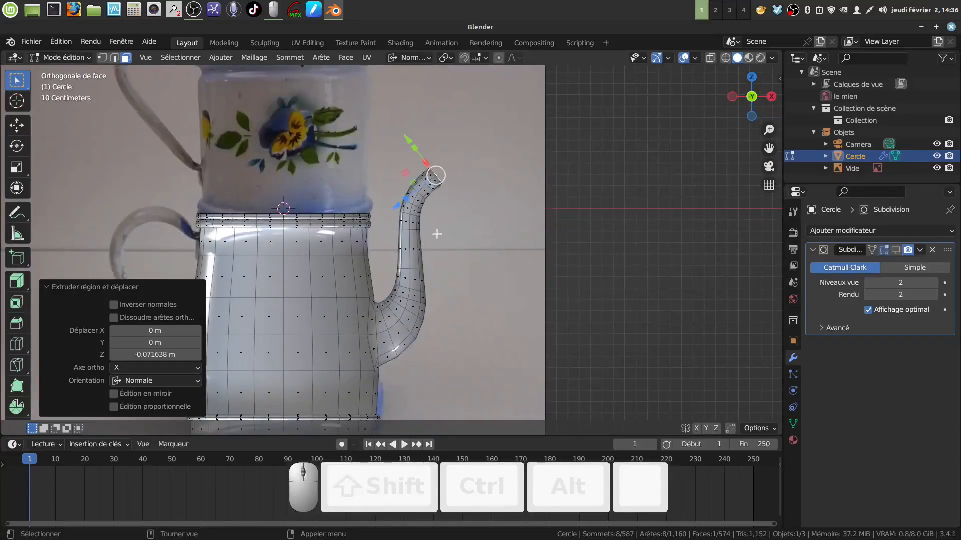
{"action": "scroll", "coordinate": [506, 253], "scroll_direction": "up", "scroll_amount": 1}
Step: Switch to Object Mode and enable the Subdivision modifier's viewport display to check the smoothed coffee pot
{"action": "key", "text": "Tab"}
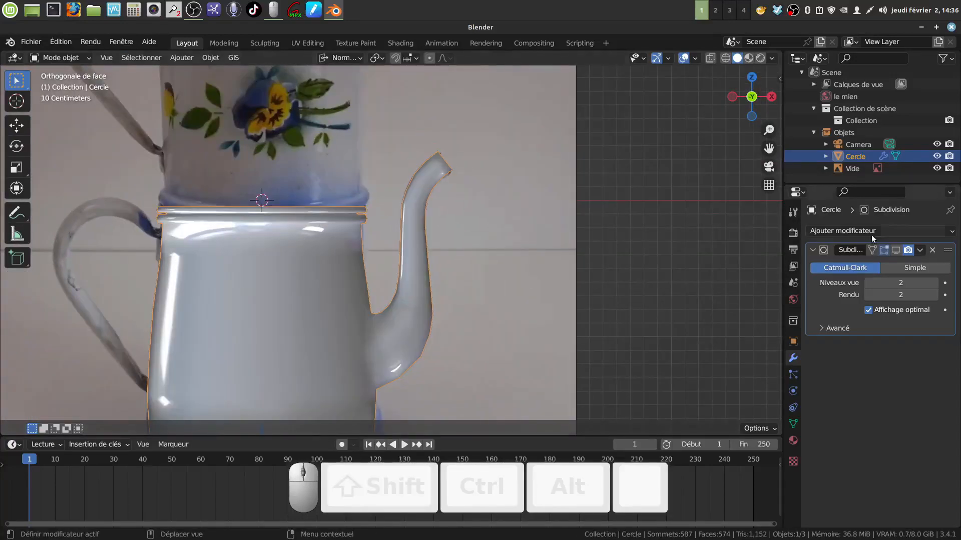
{"action": "left_click", "coordinate": [896, 250]}
{"action": "scroll", "coordinate": [499, 254], "scroll_direction": "up", "scroll_amount": 2}
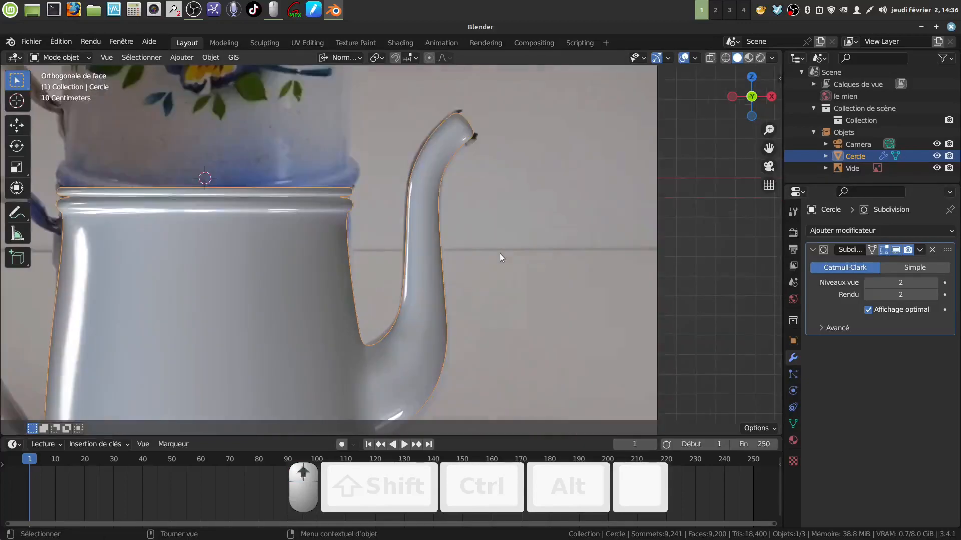
{"action": "scroll", "coordinate": [498, 253], "scroll_direction": "down", "scroll_amount": 2}
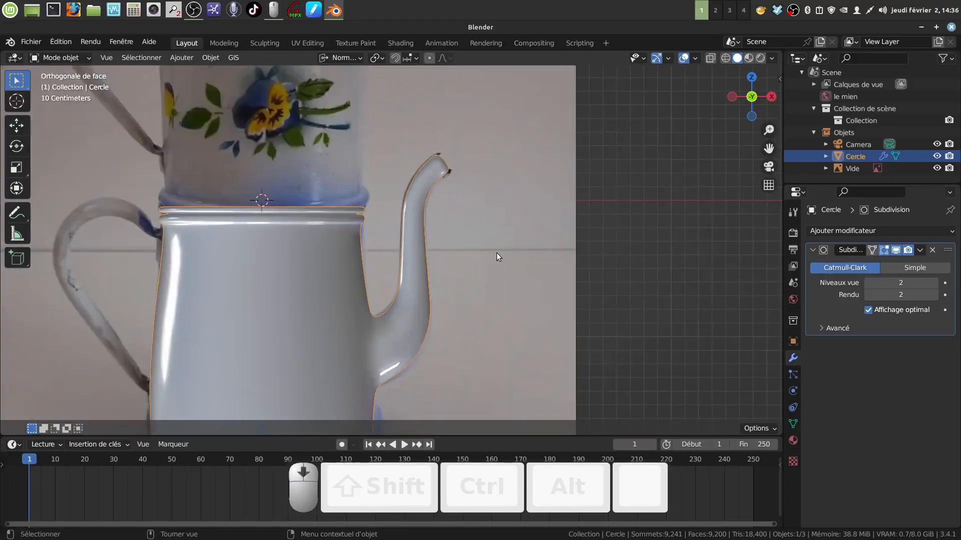
{"action": "key", "text": "Tab"}
{"action": "key", "text": "Tab"}
Step: Delete the cap face at the spout tip in Edit Mode so the spout is open
{"action": "middle_click_drag", "start_coordinate": [440, 300], "coordinate": [381, 277]}
{"action": "scroll", "coordinate": [407, 299], "scroll_direction": "down", "scroll_amount": 8}
{"action": "scroll", "coordinate": [407, 259], "scroll_direction": "up", "scroll_amount": 6}
{"action": "scroll", "coordinate": [387, 318], "scroll_direction": "up", "scroll_amount": 3}
{"action": "key", "text": "Tab"}
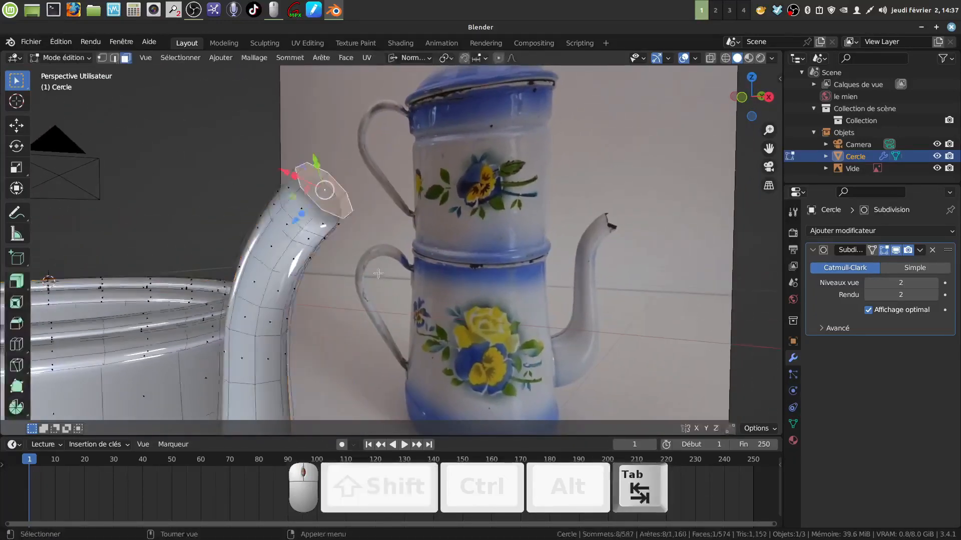
{"action": "middle_click_drag", "start_coordinate": [341, 227], "coordinate": [361, 230], "text": "shift"}
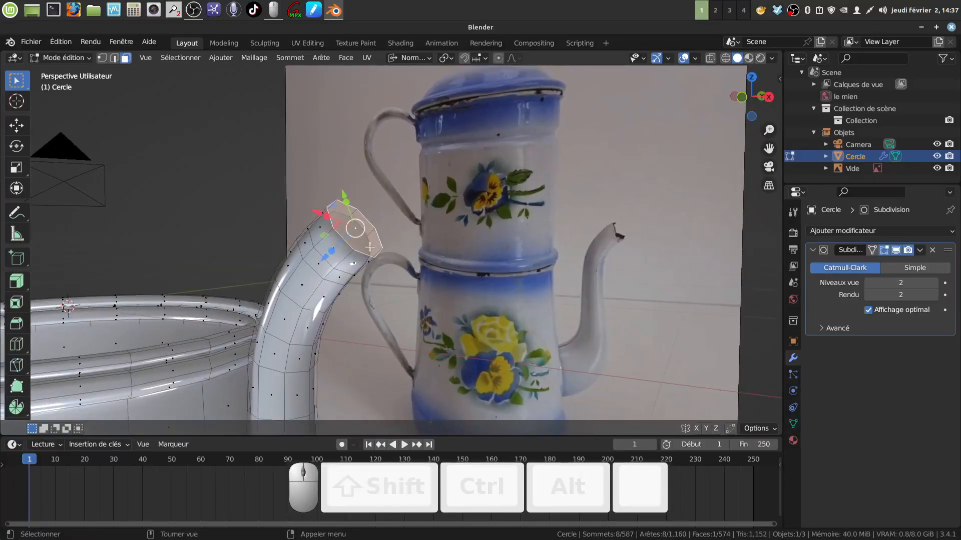
{"action": "key", "text": "x"}
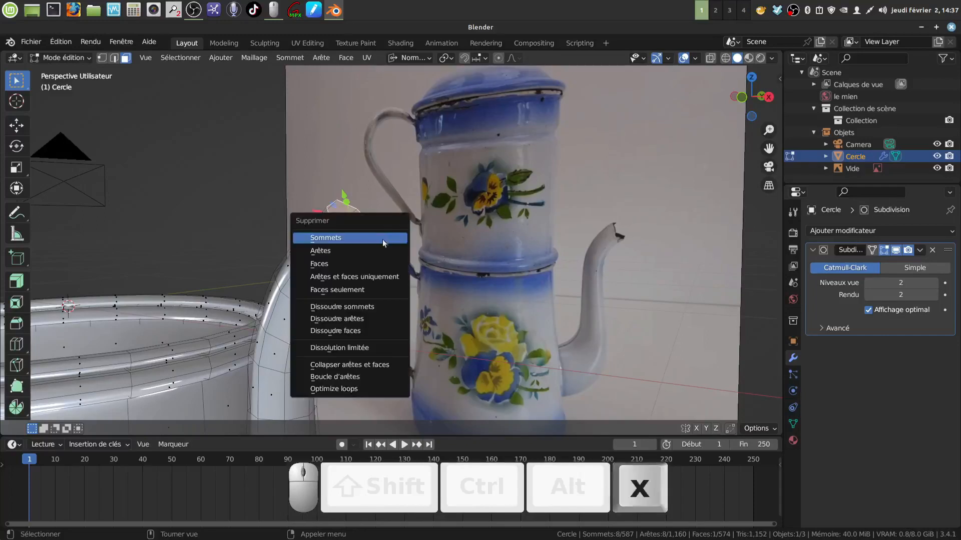
{"action": "left_click", "coordinate": [359, 264]}
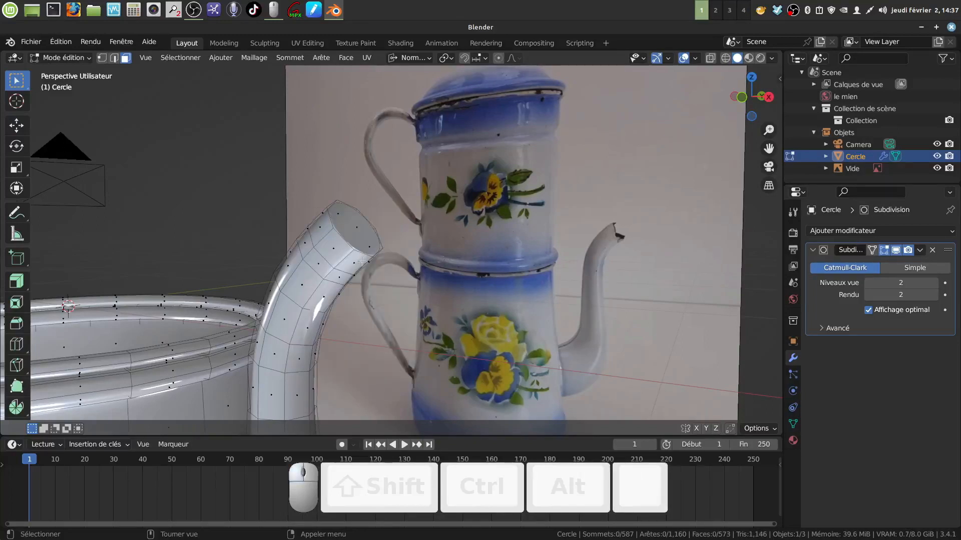
Step: In front view, select the two middle vertices of the spout rim in wireframe and move them about 0.059 m inward along their normal X axis
{"action": "key", "text": "KP_1"}
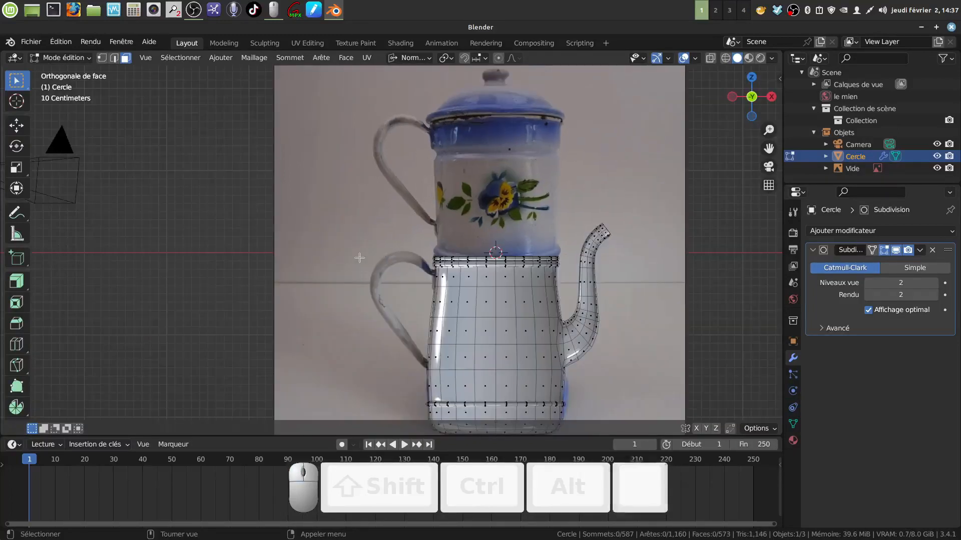
{"action": "scroll", "coordinate": [488, 282], "scroll_direction": "up", "scroll_amount": 2}
{"action": "middle_click_drag", "start_coordinate": [718, 281], "coordinate": [442, 279], "text": "shift"}
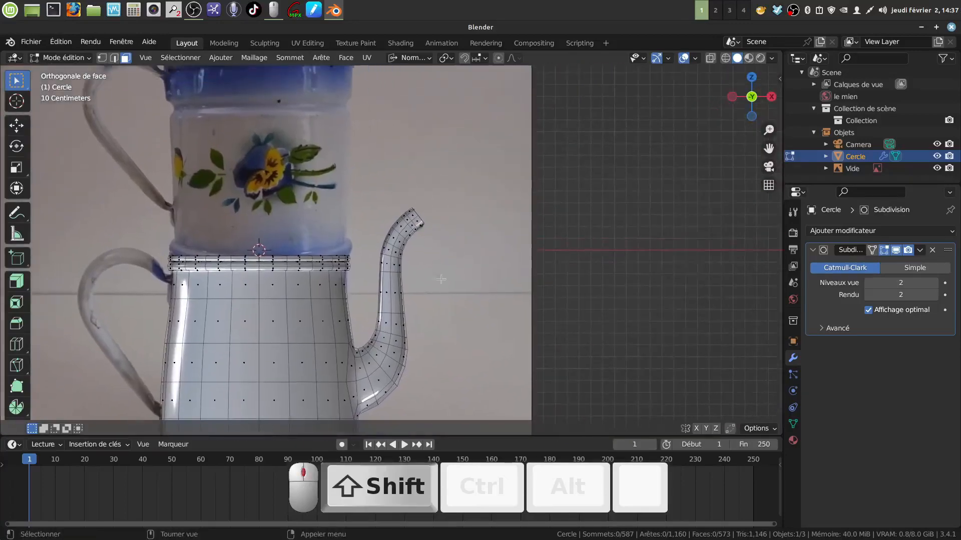
{"action": "scroll", "coordinate": [444, 217], "scroll_direction": "up", "scroll_amount": 5}
{"action": "middle_click_drag", "start_coordinate": [445, 217], "coordinate": [413, 285], "text": "shift"}
{"action": "scroll", "coordinate": [382, 243], "scroll_direction": "up", "scroll_amount": 1}
{"action": "middle_click_drag", "start_coordinate": [382, 243], "coordinate": [368, 263], "text": "shift"}
{"action": "left_click", "coordinate": [101, 58]}
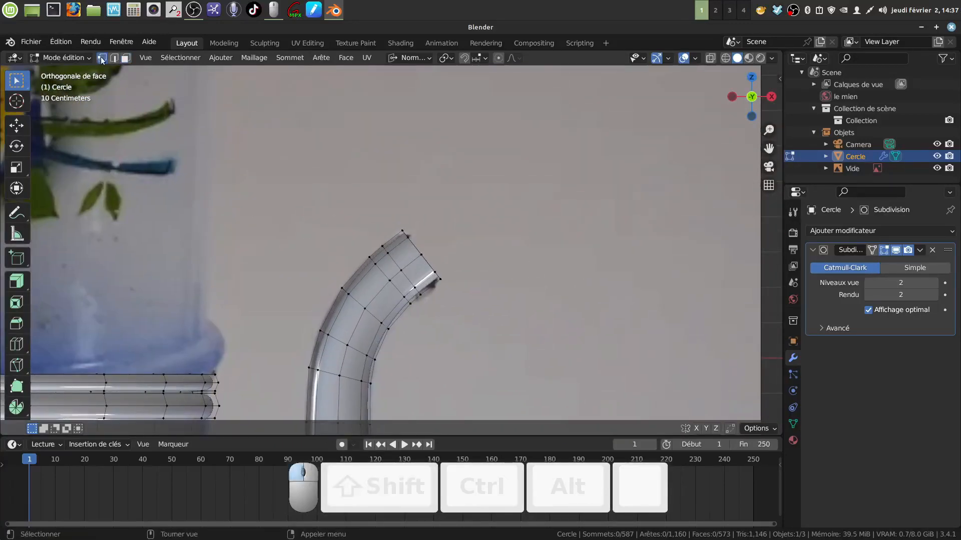
{"action": "middle_click_drag", "start_coordinate": [442, 257], "coordinate": [420, 243], "text": "shift"}
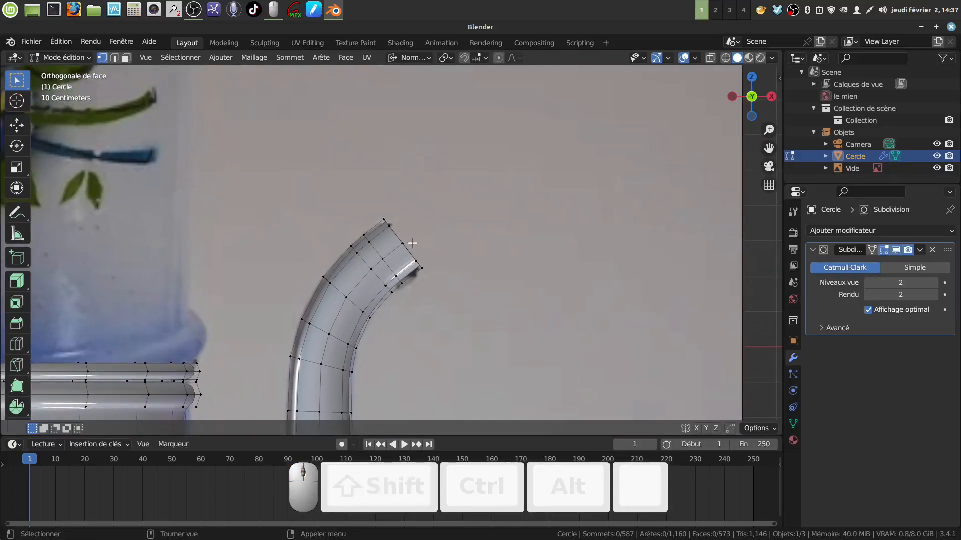
{"action": "key", "text": "z"}
{"action": "key", "text": "c"}
{"action": "left_click", "coordinate": [403, 243]}
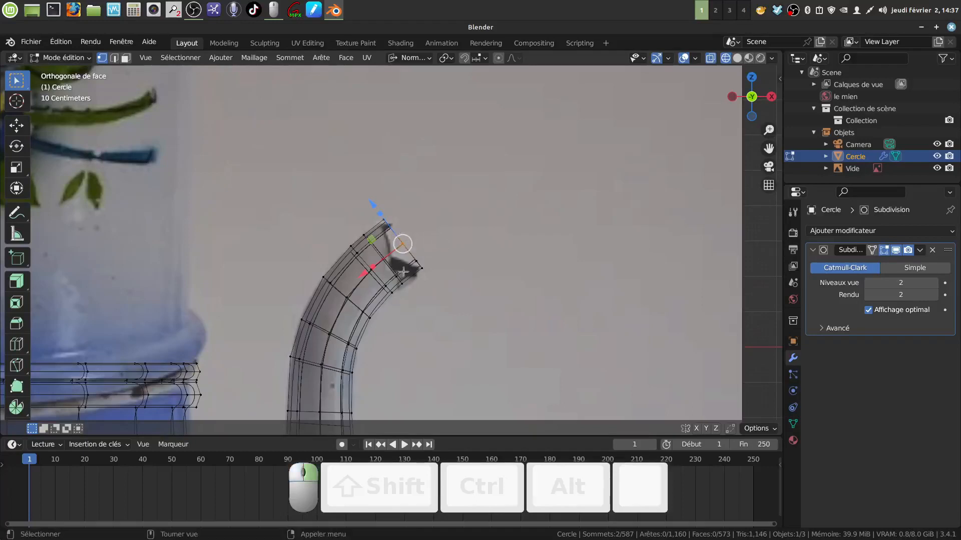
{"action": "left_click_drag", "start_coordinate": [361, 274], "coordinate": [351, 287]}
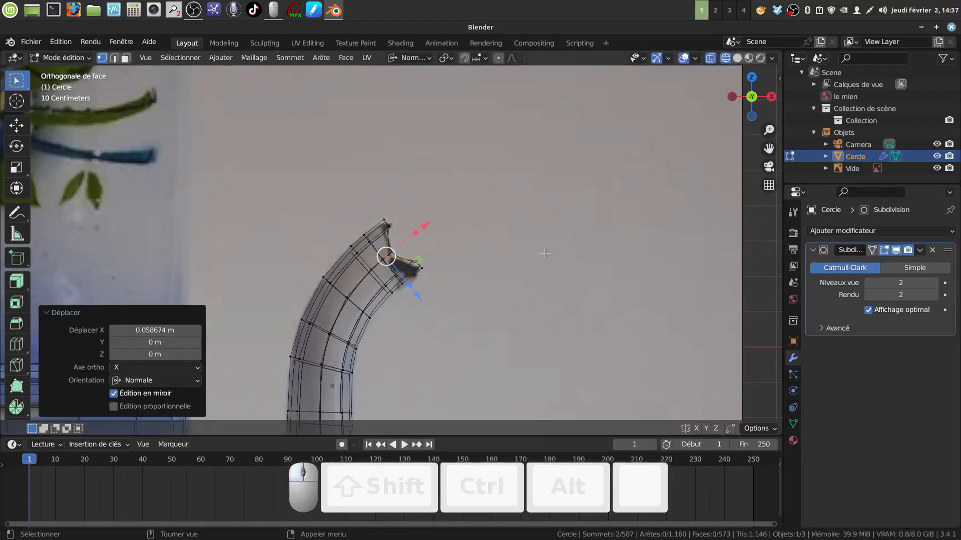
Step: Nudge the two notch vertices about 0.006 m further inward along their normal X axis, checking against the photo in solid and wireframe shading
{"action": "key", "text": "z"}
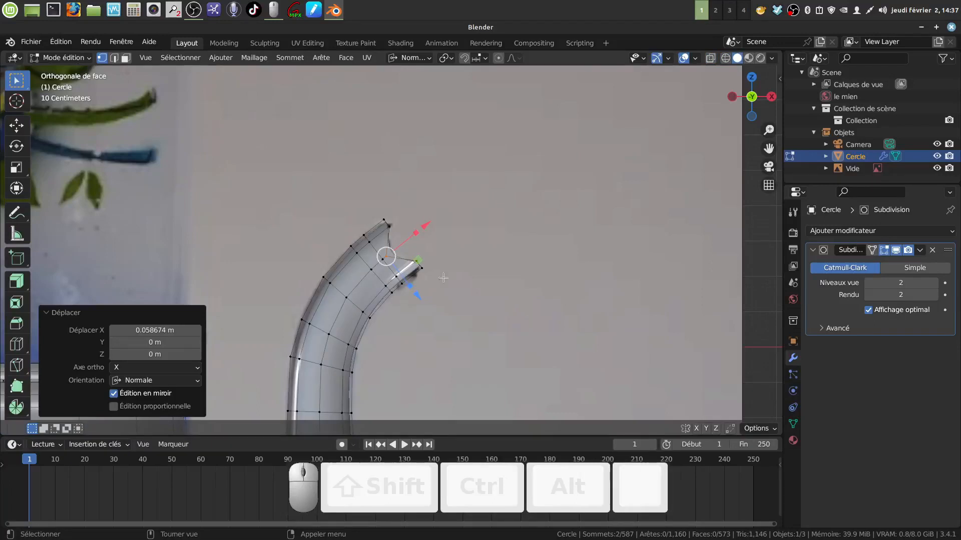
{"action": "scroll", "coordinate": [444, 278], "scroll_direction": "up", "scroll_amount": 3}
{"action": "left_click_drag", "start_coordinate": [420, 230], "coordinate": [419, 232]}
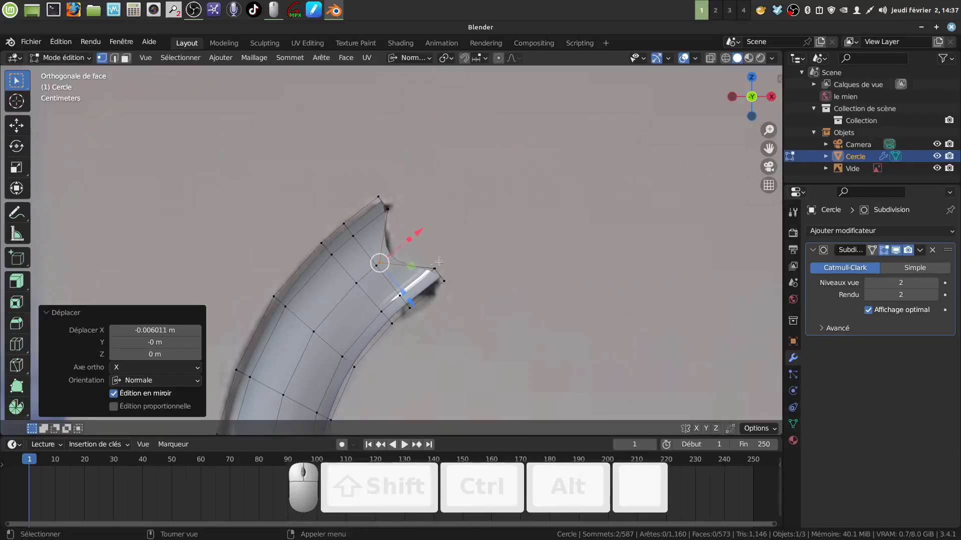
{"action": "key", "text": "ctrl+z"}
{"action": "key", "text": "ctrl+z"}
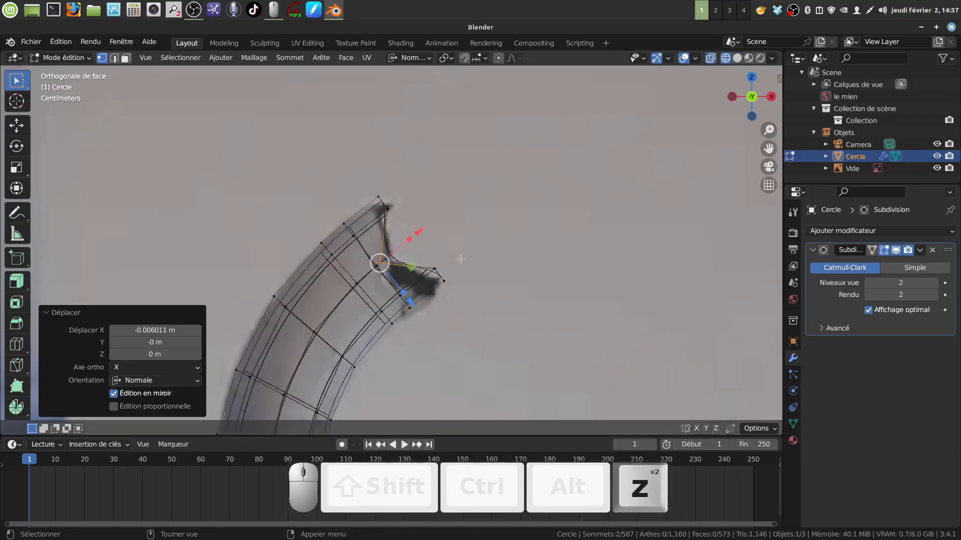
Step: Leave Edit Mode and examine the smoothed spout opening in perspective next to the reference photo
{"action": "key", "text": "Tab"}
{"action": "scroll", "coordinate": [461, 259], "scroll_direction": "down", "scroll_amount": 4}
{"action": "scroll", "coordinate": [458, 258], "scroll_direction": "down", "scroll_amount": 2}
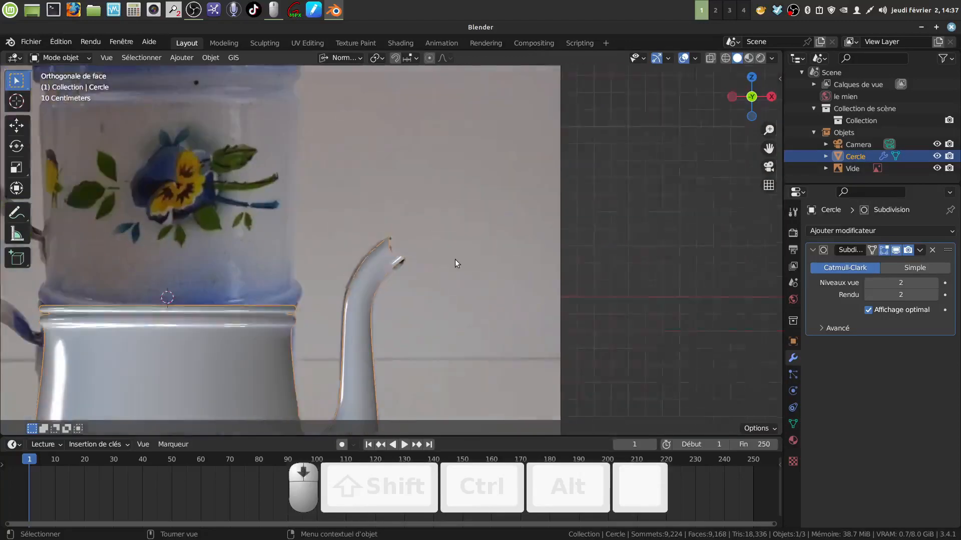
{"action": "middle_click_drag", "start_coordinate": [455, 260], "coordinate": [400, 275]}
{"action": "scroll", "coordinate": [227, 362], "scroll_direction": "down", "scroll_amount": 6}
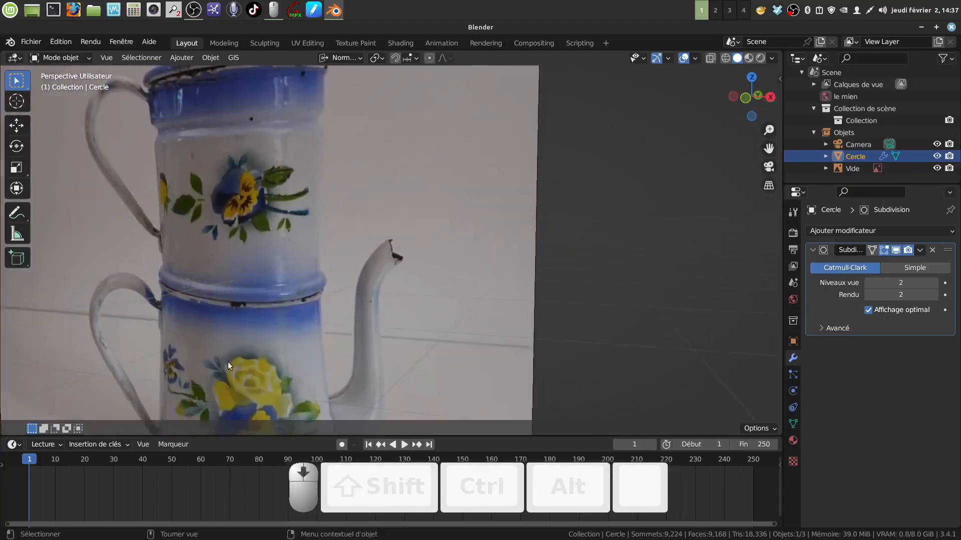
{"action": "middle_click_drag", "start_coordinate": [237, 340], "coordinate": [326, 290], "text": "shift"}
{"action": "scroll", "coordinate": [325, 291], "scroll_direction": "up", "scroll_amount": 4}
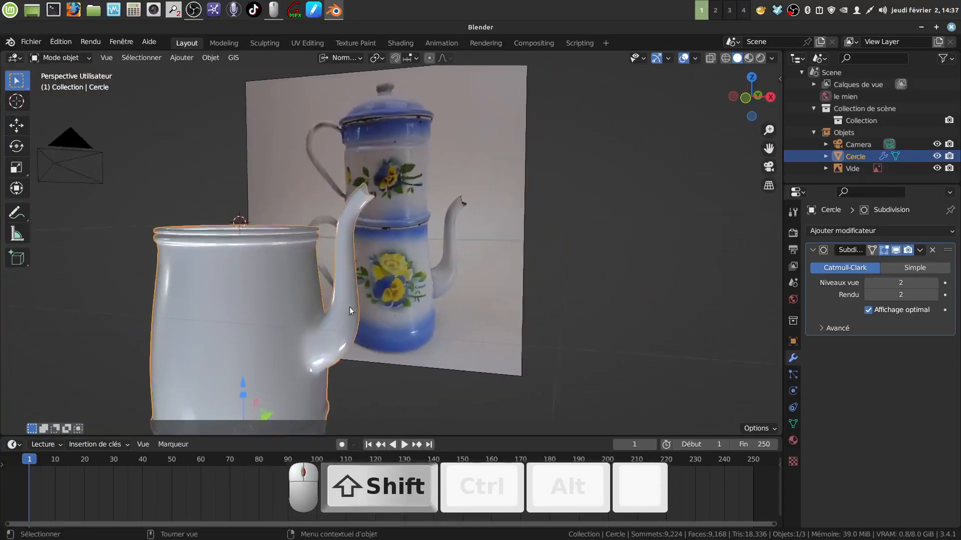
Step: Turn off the Subdivision modifier's viewport display to show the unsmoothed spout tip
{"action": "left_click", "coordinate": [896, 251]}
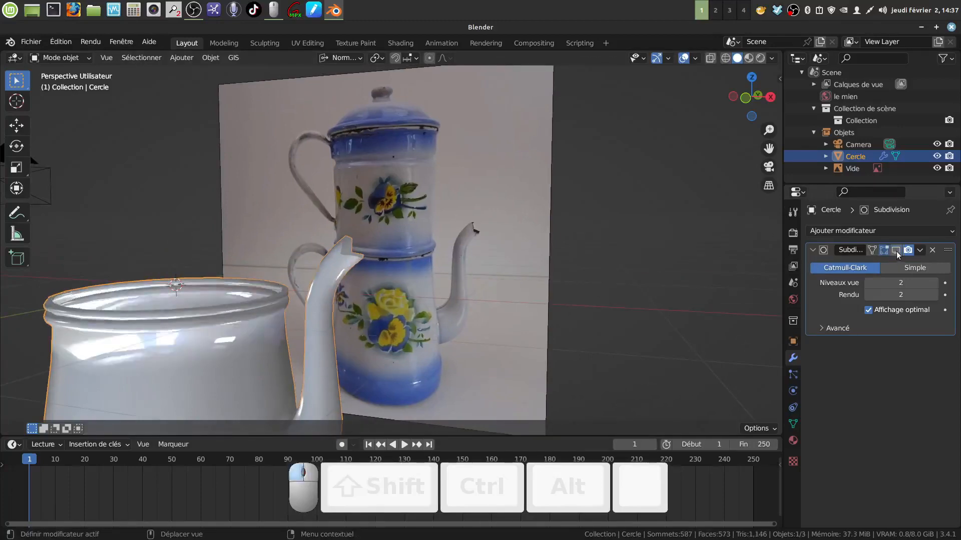
{"action": "scroll", "coordinate": [464, 329], "scroll_direction": "up", "scroll_amount": 3}
{"action": "middle_click_drag", "start_coordinate": [464, 329], "coordinate": [365, 277], "text": "shift"}
Step: In Edit Mode with face selection, select a face loop near the spout tip and grow the selection three times down the spout's upper bend
{"action": "key", "text": "Tab"}
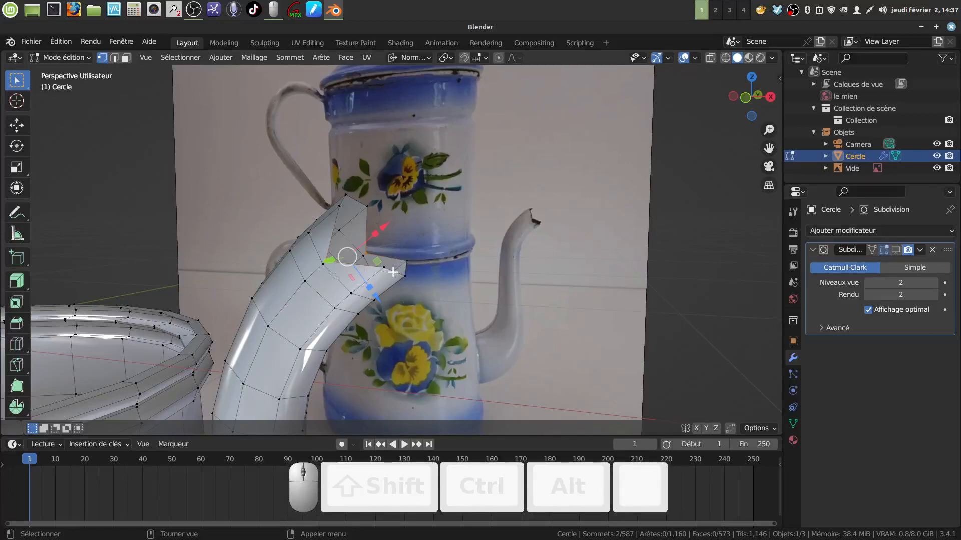
{"action": "scroll", "coordinate": [393, 271], "scroll_direction": "up", "scroll_amount": 2}
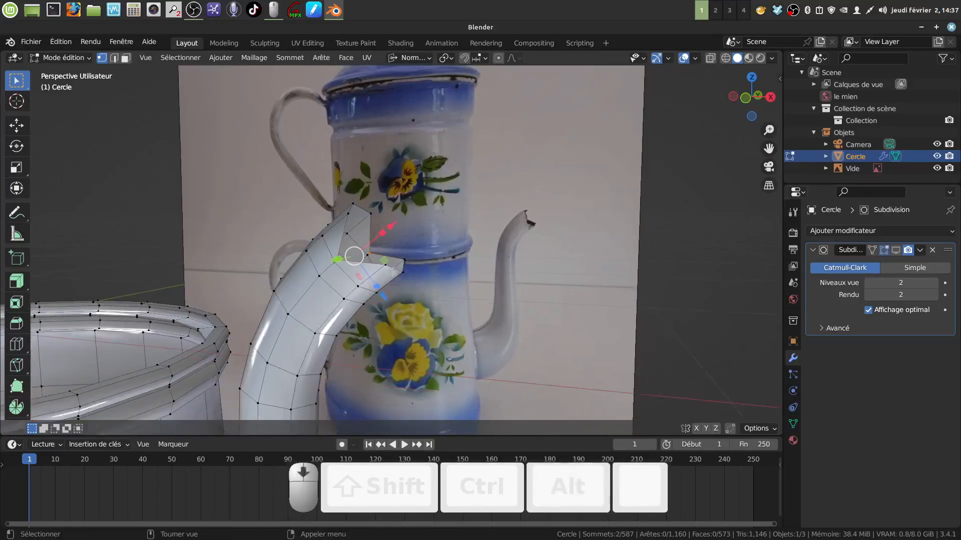
{"action": "mouse_move", "coordinate": [393, 271]}
{"action": "middle_mouse_down", "text": "shift"}
{"action": "mouse_move", "coordinate": [381, 295]}
{"action": "mouse_move", "coordinate": [404, 270]}
{"action": "mouse_move", "coordinate": [397, 273]}
{"action": "middle_mouse_up", "text": "shift"}
{"action": "left_click", "coordinate": [125, 58]}
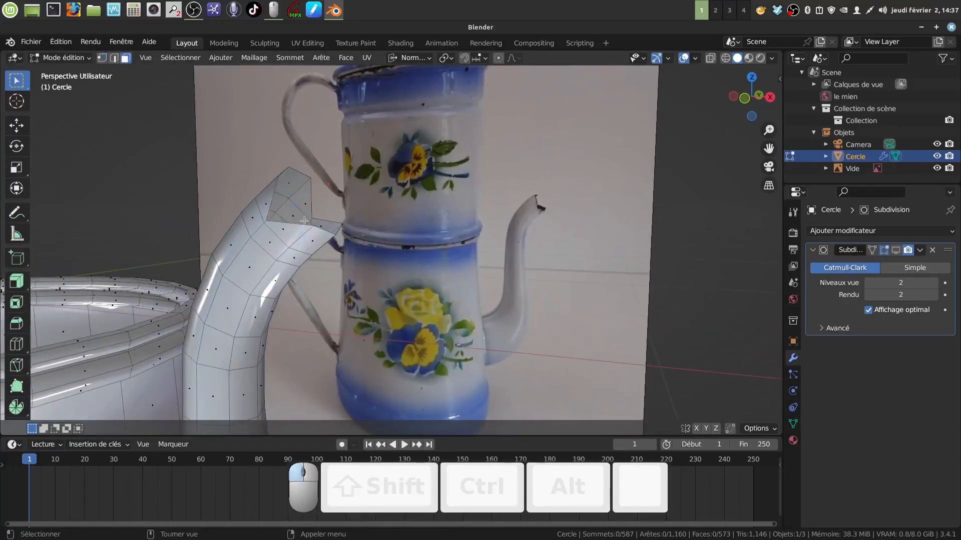
{"action": "left_click", "coordinate": [283, 251], "text": "alt+shift"}
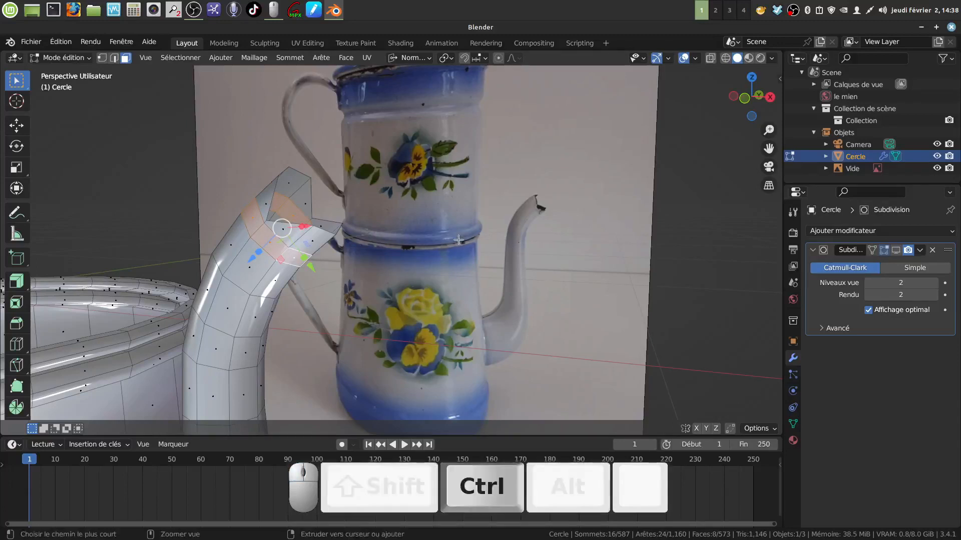
{"action": "key", "text": "ctrl+KP_Add"}
{"action": "key", "text": "ctrl+KP_Add"}
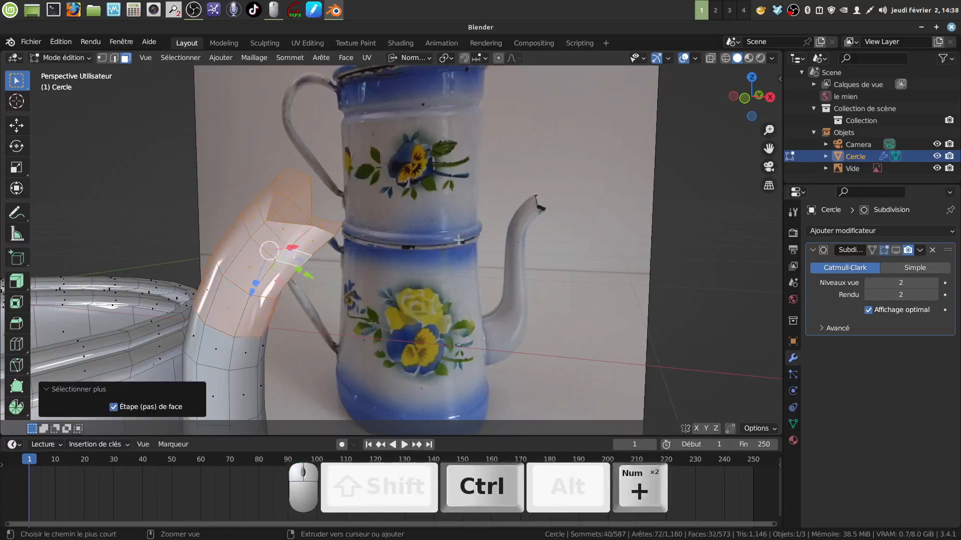
{"action": "key", "text": "ctrl+KP_Add"}
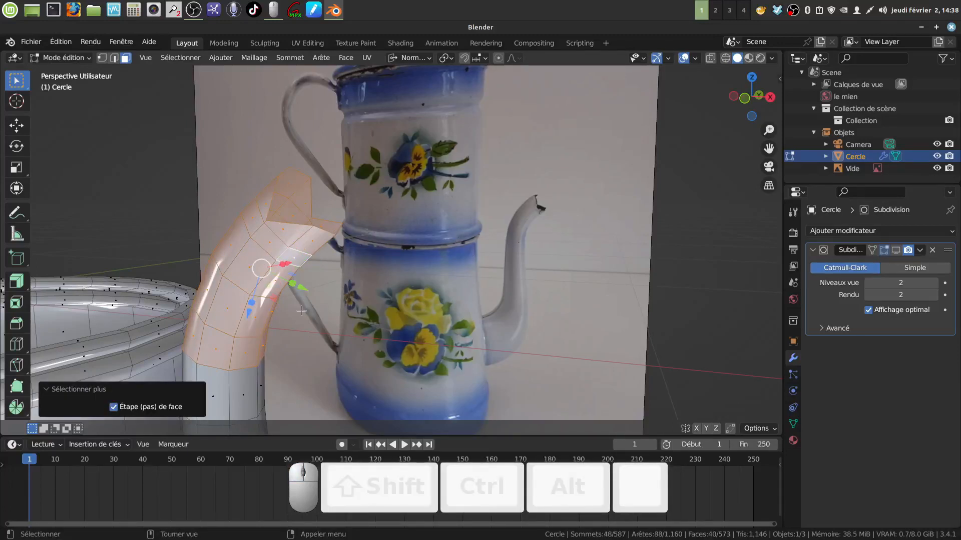
{"action": "middle_click_drag", "start_coordinate": [326, 332], "coordinate": [519, 282], "text": "shift"}
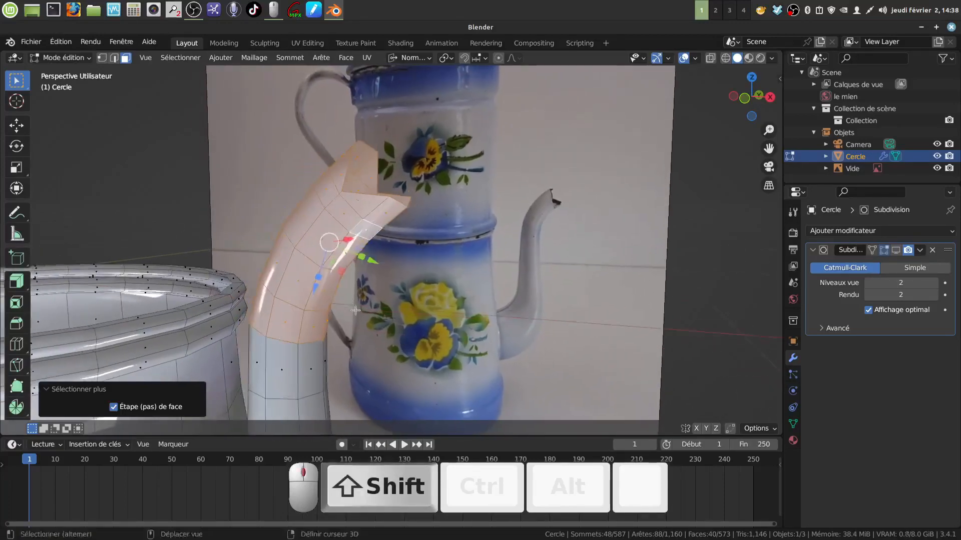
{"action": "middle_click_drag", "start_coordinate": [348, 319], "coordinate": [371, 312]}
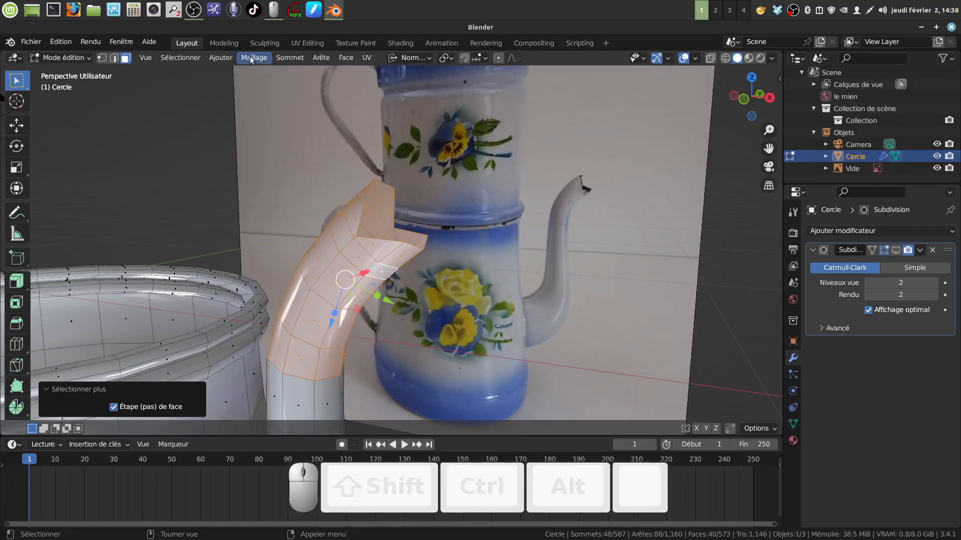
Step: Solidify the selected spout faces with a thickness of -0.01 m
{"action": "left_click", "coordinate": [346, 57]}
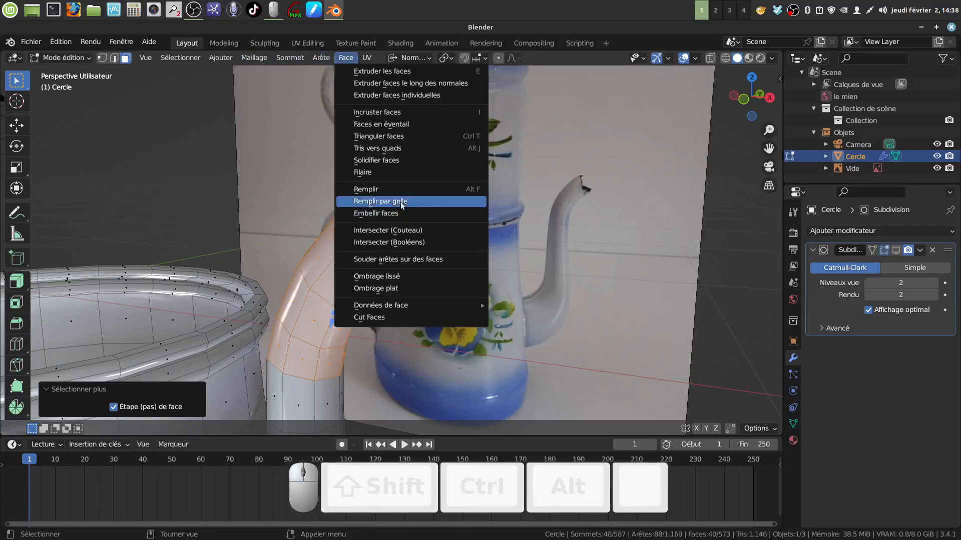
{"action": "left_click", "coordinate": [397, 160]}
{"action": "scroll", "coordinate": [413, 242], "scroll_direction": "up", "scroll_amount": 1}
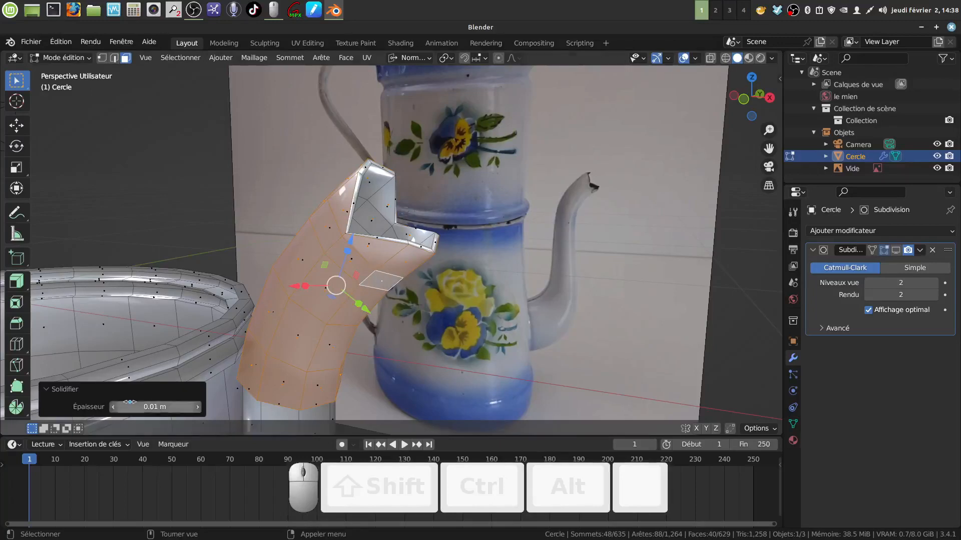
{"action": "left_click_drag", "start_coordinate": [150, 407], "coordinate": [144, 407]}
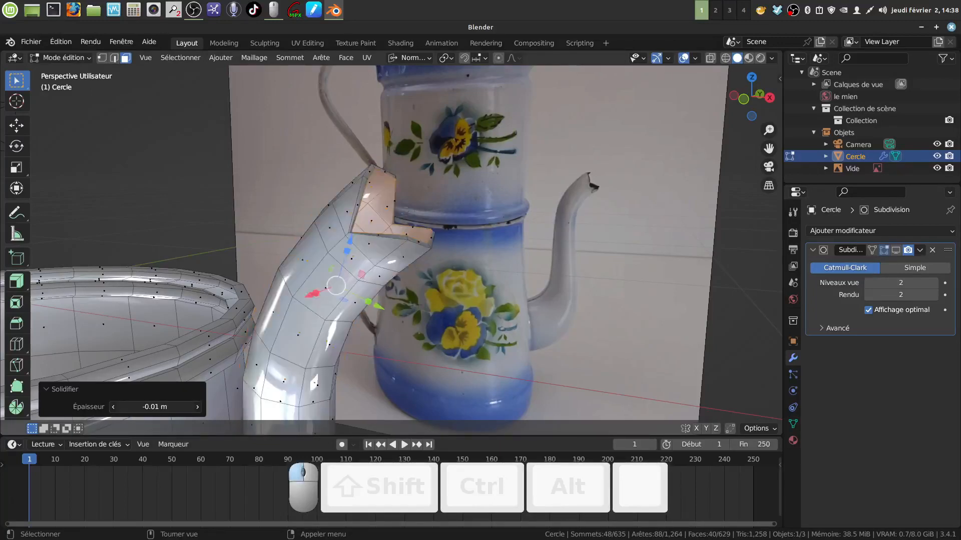
{"action": "left_click", "coordinate": [114, 407]}
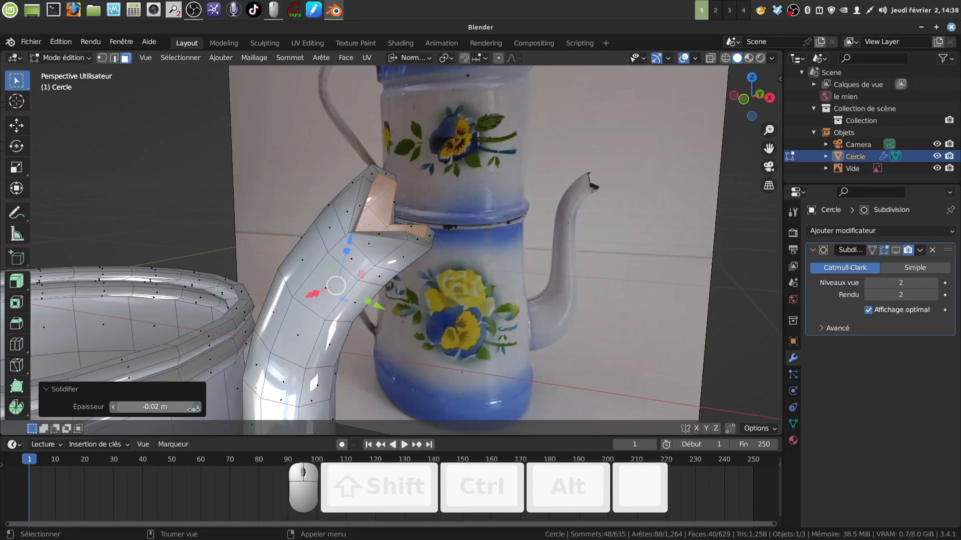
{"action": "left_click", "coordinate": [198, 408]}
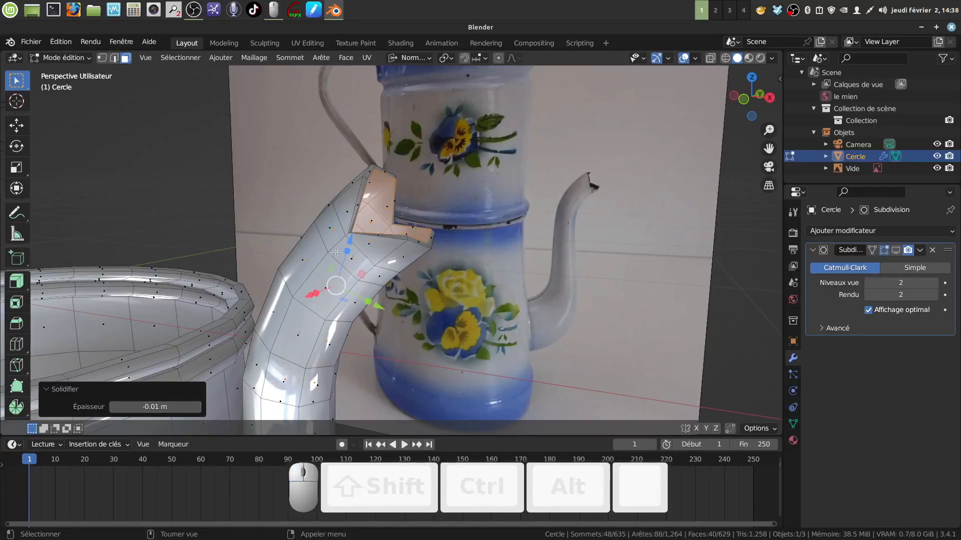
Step: Select the ring of spout faces just below the thickened section and hide it
{"action": "middle_click_drag", "start_coordinate": [336, 251], "coordinate": [393, 160]}
{"action": "middle_click_drag", "start_coordinate": [328, 306], "coordinate": [343, 277], "text": "shift"}
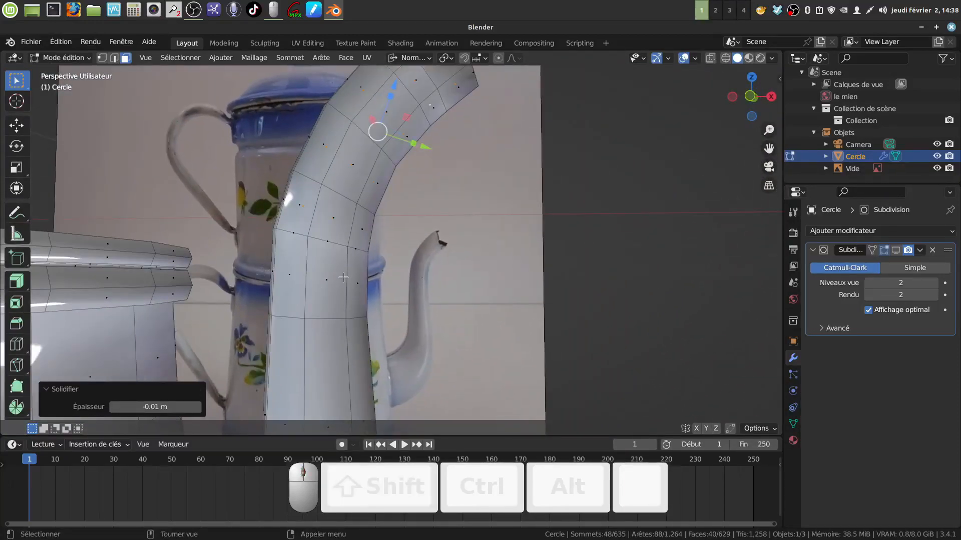
{"action": "left_click", "coordinate": [346, 276], "text": "alt"}
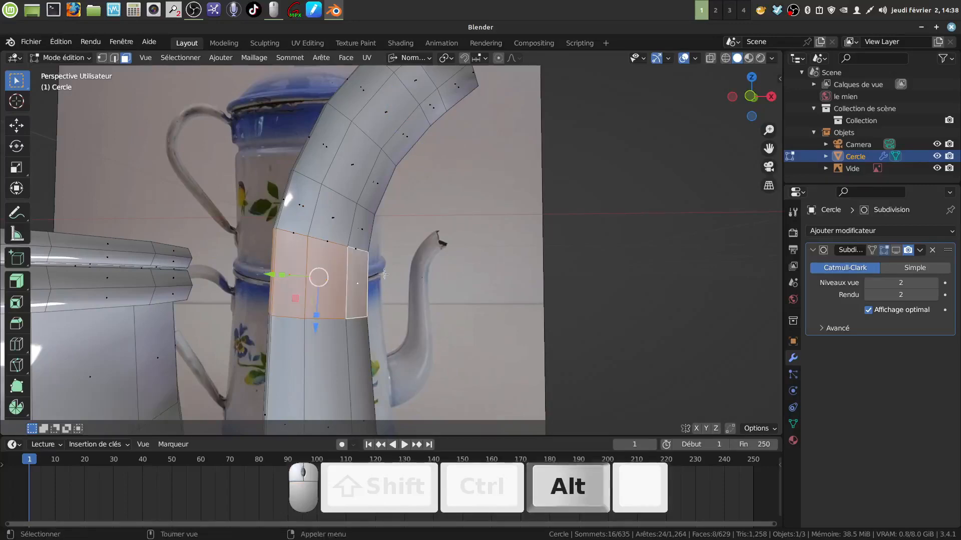
{"action": "key", "text": "h"}
Step: Delete the ring of rim faces closing the lower end of the thickened spout wall and reveal the hidden faces
{"action": "middle_click_drag", "start_coordinate": [384, 266], "coordinate": [330, 195]}
{"action": "scroll", "coordinate": [295, 242], "scroll_direction": "up", "scroll_amount": 1}
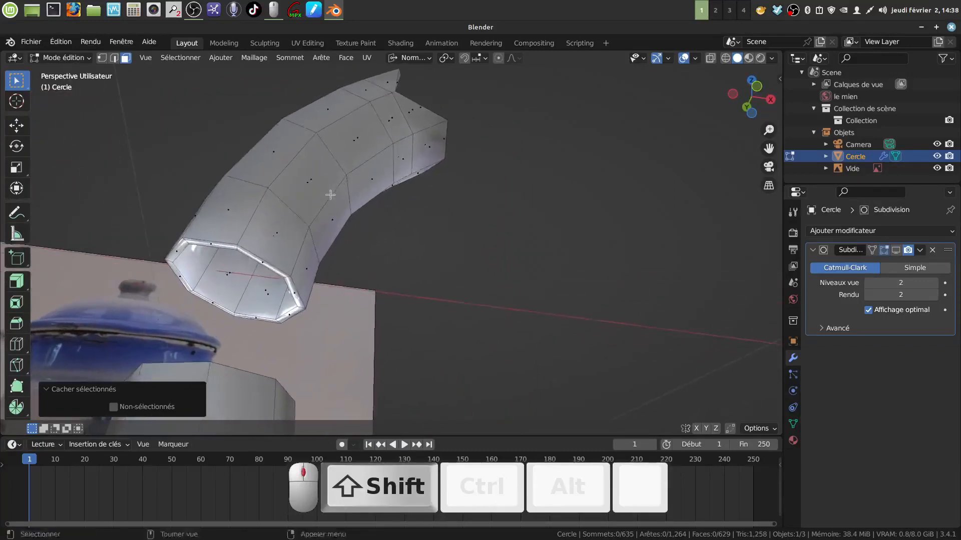
{"action": "left_click", "coordinate": [238, 245], "text": "alt"}
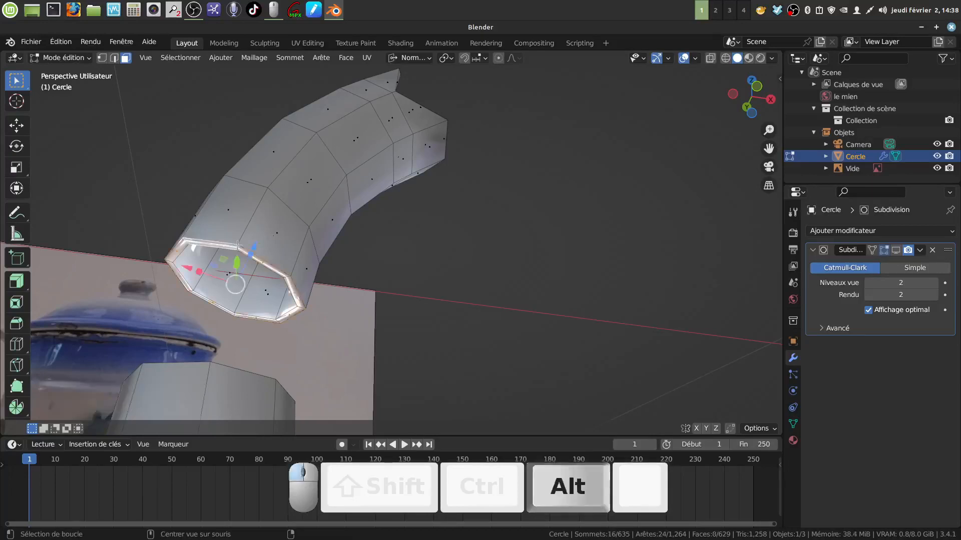
{"action": "key", "text": "x"}
{"action": "left_click", "coordinate": [484, 202]}
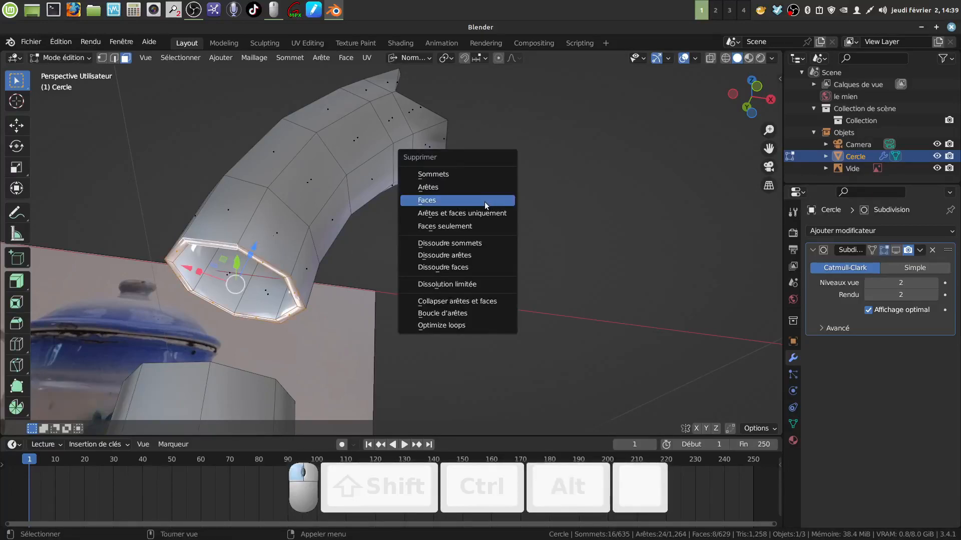
{"action": "middle_click_drag", "start_coordinate": [359, 239], "coordinate": [327, 281]}
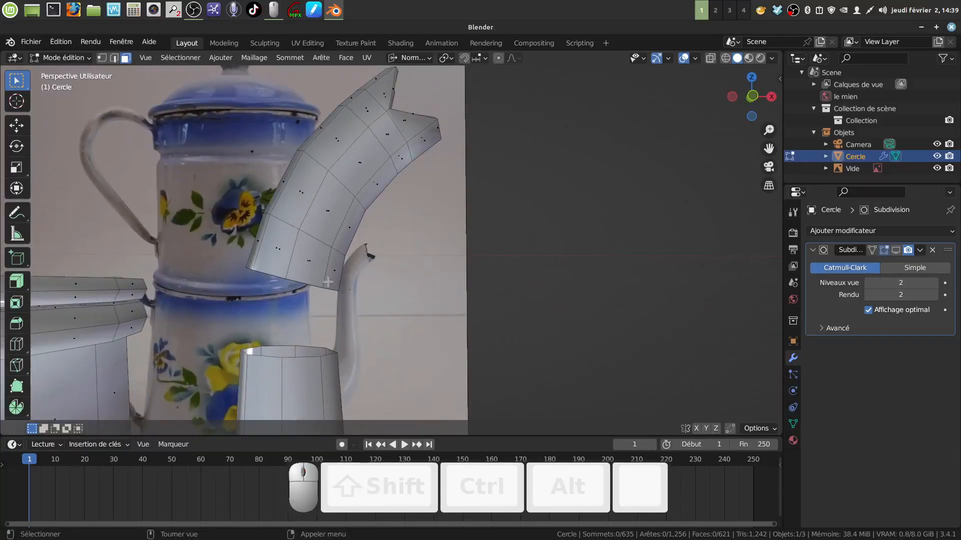
{"action": "key", "text": "alt+h"}
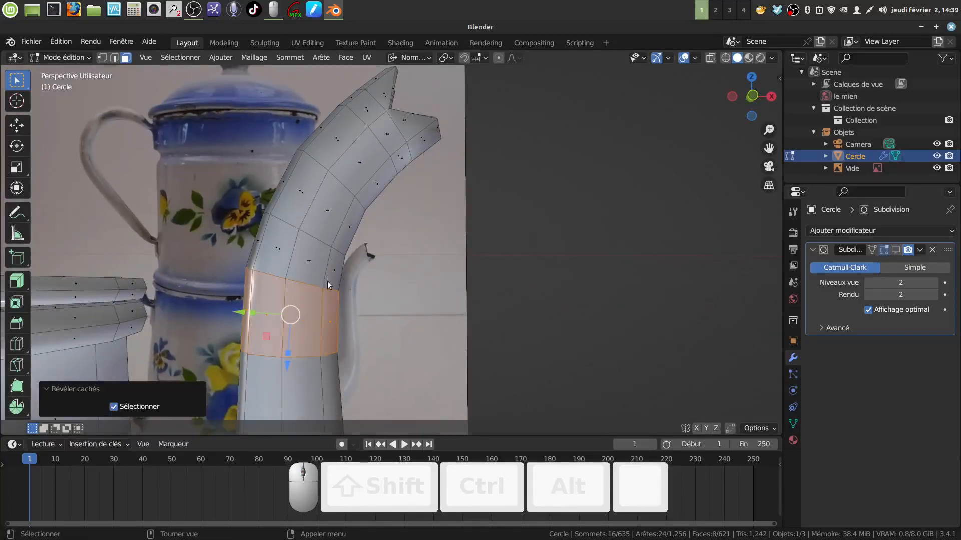
Step: Leave Edit Mode and examine the thickened spout opening up close
{"action": "key", "text": "Tab"}
{"action": "scroll", "coordinate": [370, 255], "scroll_direction": "up", "scroll_amount": 2}
{"action": "middle_click_drag", "start_coordinate": [352, 269], "coordinate": [375, 281], "text": "shift"}
{"action": "scroll", "coordinate": [407, 313], "scroll_direction": "up", "scroll_amount": 4}
{"action": "scroll", "coordinate": [401, 301], "scroll_direction": "down", "scroll_amount": 5}
{"action": "scroll", "coordinate": [411, 278], "scroll_direction": "down", "scroll_amount": 5}
{"action": "scroll", "coordinate": [381, 283], "scroll_direction": "up", "scroll_amount": 2}
Step: In Edit Mode with edge selection, bevel the outer and inner edge loops of the spout rim by 0.003 m with 2 segments
{"action": "key", "text": "Tab"}
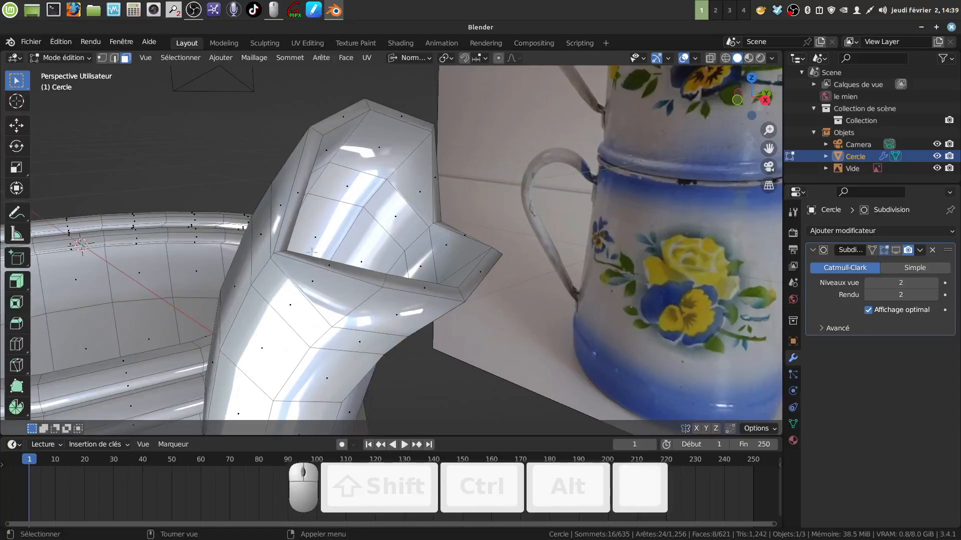
{"action": "left_click", "coordinate": [113, 58]}
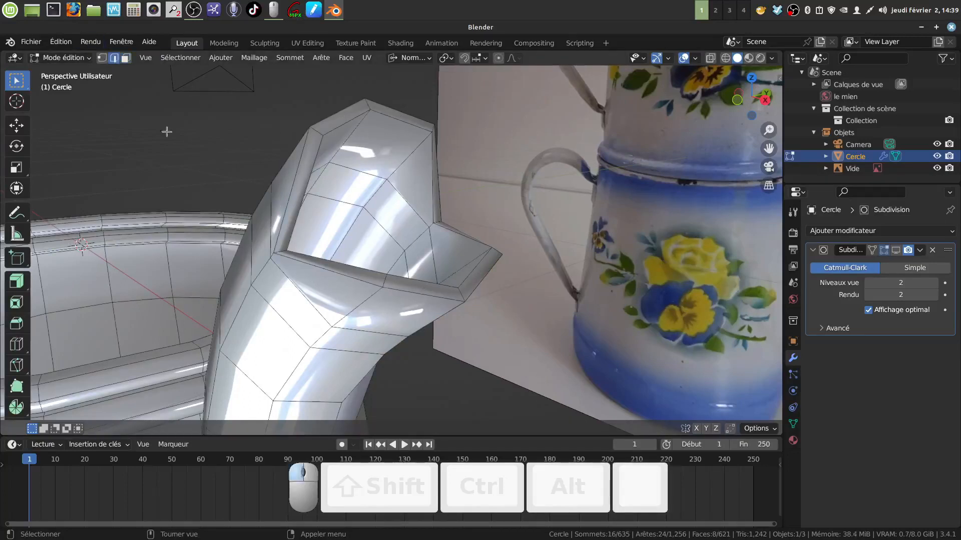
{"action": "left_click", "coordinate": [344, 276], "text": "alt"}
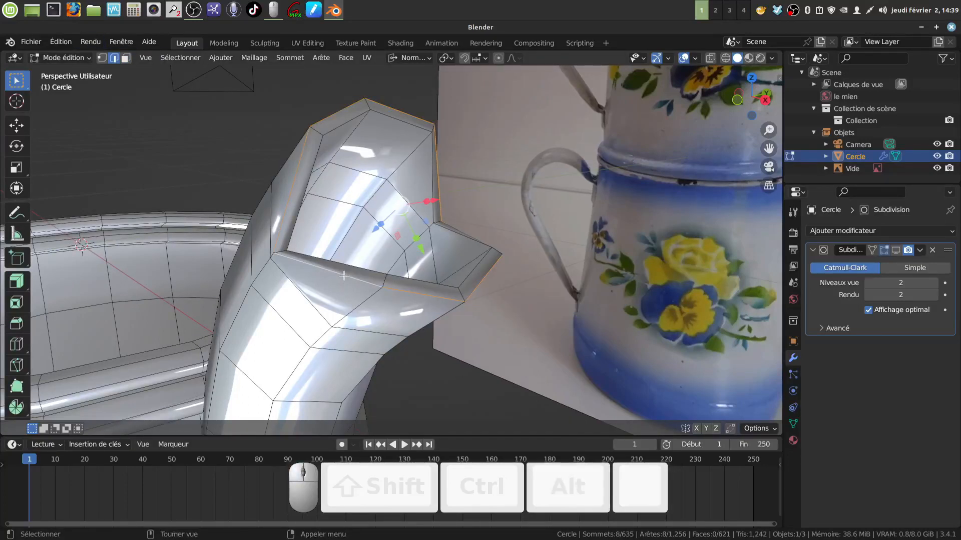
{"action": "key", "text": "shift"}
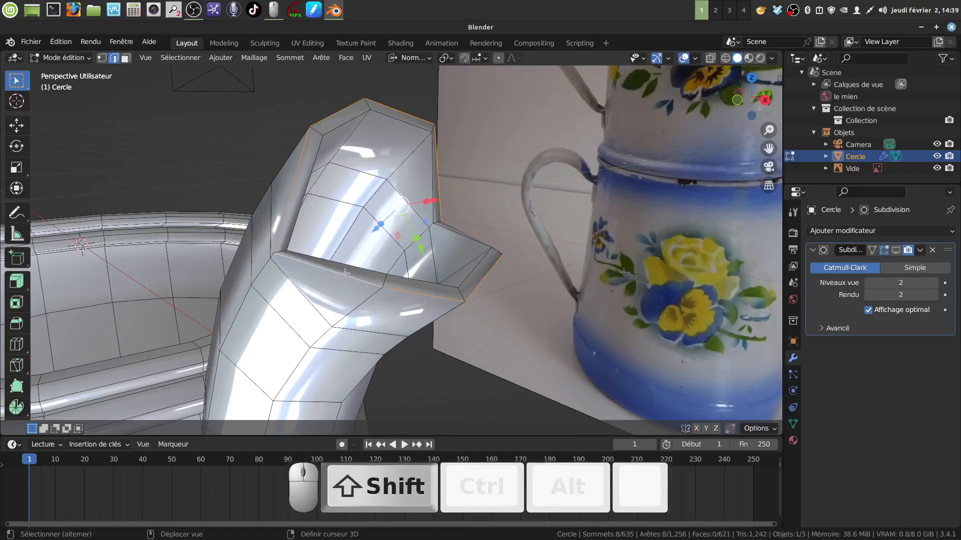
{"action": "key", "text": "shift"}
{"action": "left_click", "coordinate": [356, 268], "text": "alt+shift"}
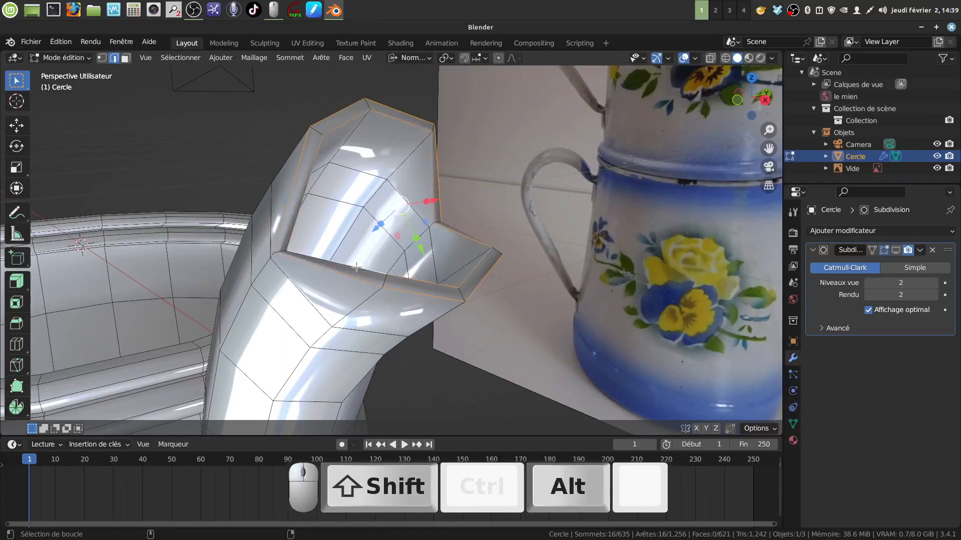
{"action": "key", "text": "ctrl+b"}
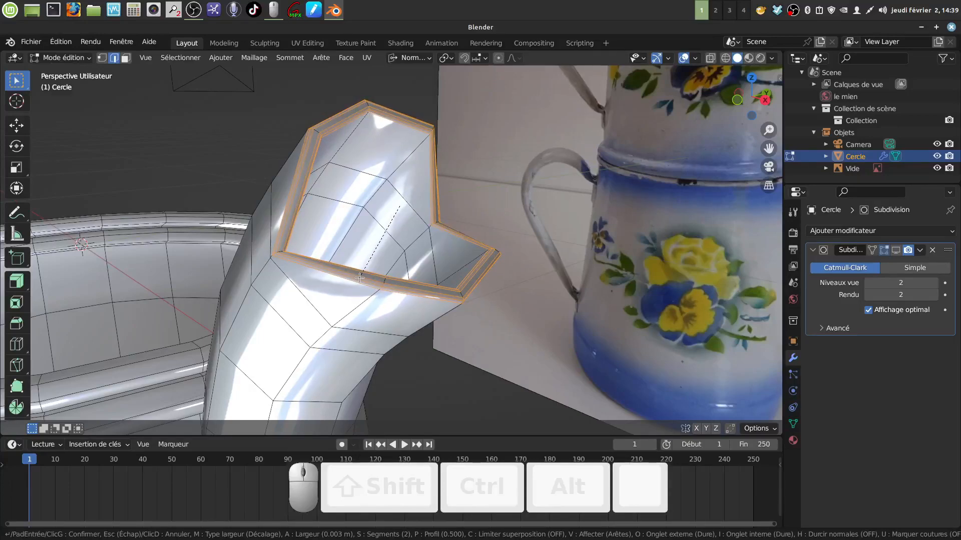
{"action": "left_click", "coordinate": [359, 277]}
Step: Return to Object Mode and turn the Subdivision modifier's viewport display back on
{"action": "scroll", "coordinate": [325, 257], "scroll_direction": "down", "scroll_amount": 5}
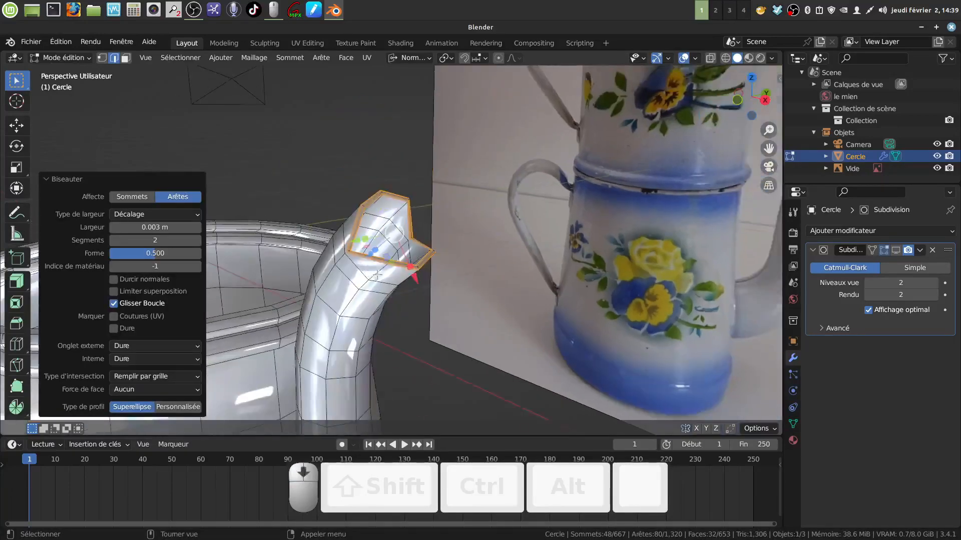
{"action": "middle_click_drag", "start_coordinate": [325, 257], "coordinate": [407, 275]}
{"action": "scroll", "coordinate": [419, 265], "scroll_direction": "down", "scroll_amount": 4}
{"action": "key", "text": "Tab"}
{"action": "scroll", "coordinate": [406, 272], "scroll_direction": "down", "scroll_amount": 5}
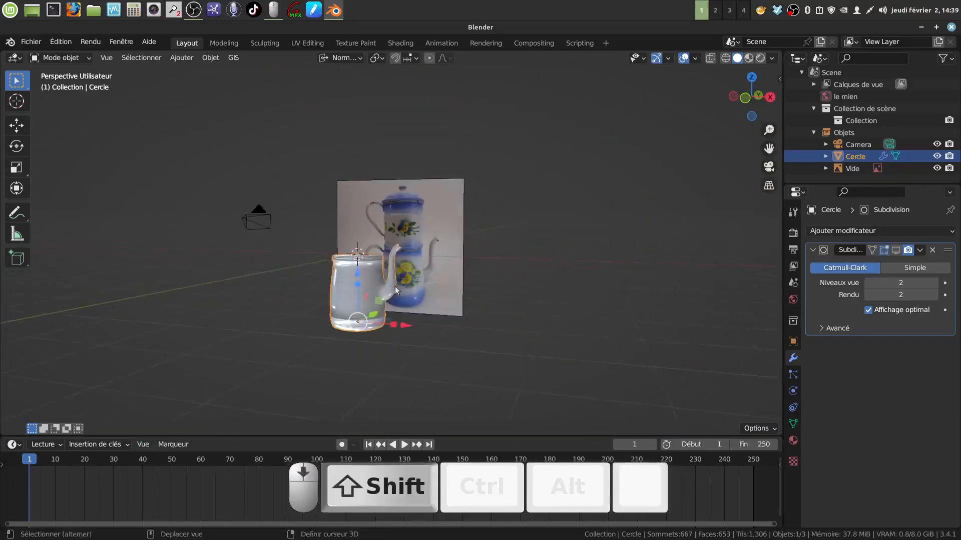
{"action": "scroll", "coordinate": [397, 287], "scroll_direction": "up", "scroll_amount": 7}
{"action": "middle_click_drag", "start_coordinate": [452, 302], "coordinate": [472, 267], "text": "shift"}
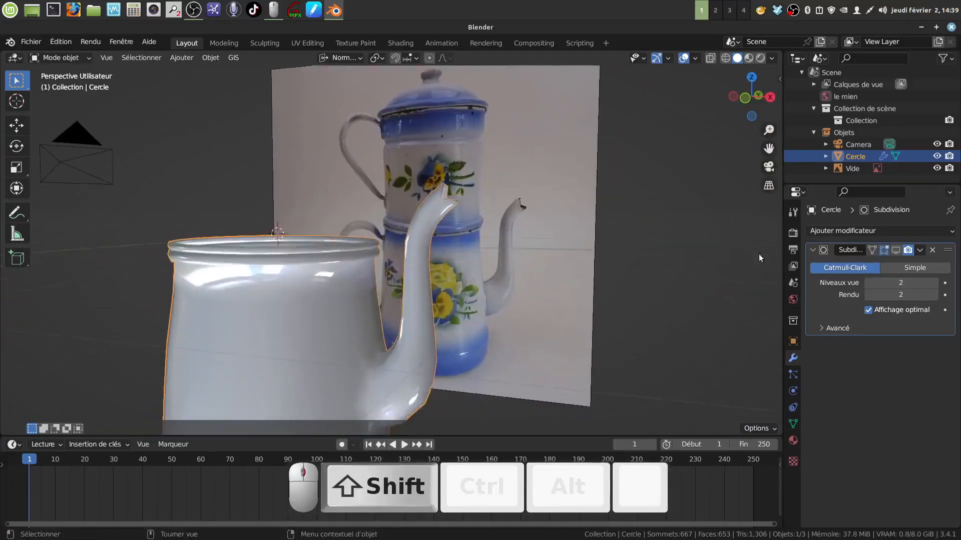
{"action": "left_click", "coordinate": [896, 250]}
Step: Examine the smoothed pot and its beveled spout tip from several angles against the reference photo
{"action": "scroll", "coordinate": [377, 278], "scroll_direction": "up", "scroll_amount": 3}
{"action": "scroll", "coordinate": [380, 278], "scroll_direction": "up", "scroll_amount": 3}
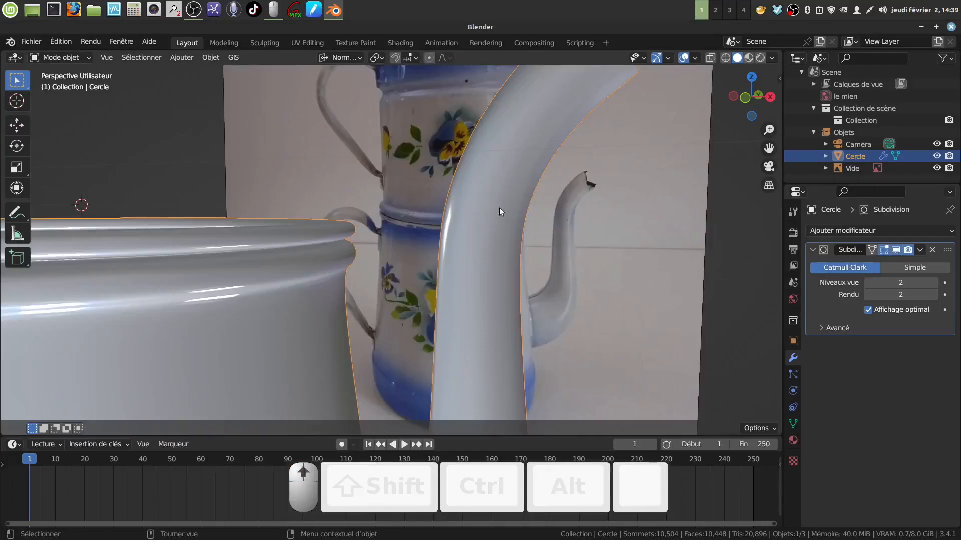
{"action": "middle_click_drag", "start_coordinate": [500, 208], "coordinate": [444, 256]}
{"action": "scroll", "coordinate": [479, 218], "scroll_direction": "down", "scroll_amount": 5}
{"action": "scroll", "coordinate": [453, 269], "scroll_direction": "up", "scroll_amount": 2}
{"action": "scroll", "coordinate": [444, 256], "scroll_direction": "down", "scroll_amount": 4}
{"action": "scroll", "coordinate": [444, 256], "scroll_direction": "down", "scroll_amount": 2}
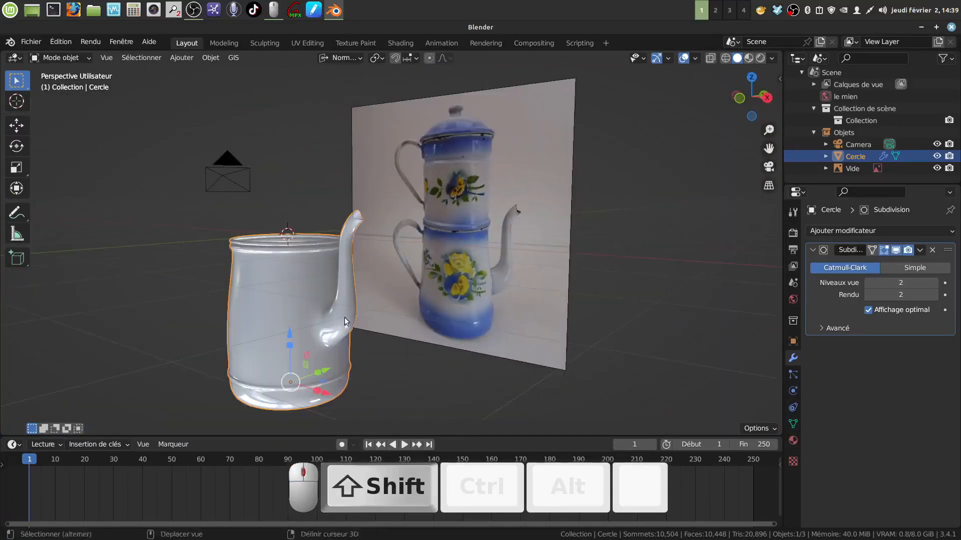
{"action": "middle_click_drag", "start_coordinate": [344, 316], "coordinate": [427, 280], "text": "shift"}
{"action": "scroll", "coordinate": [403, 320], "scroll_direction": "up", "scroll_amount": 3}
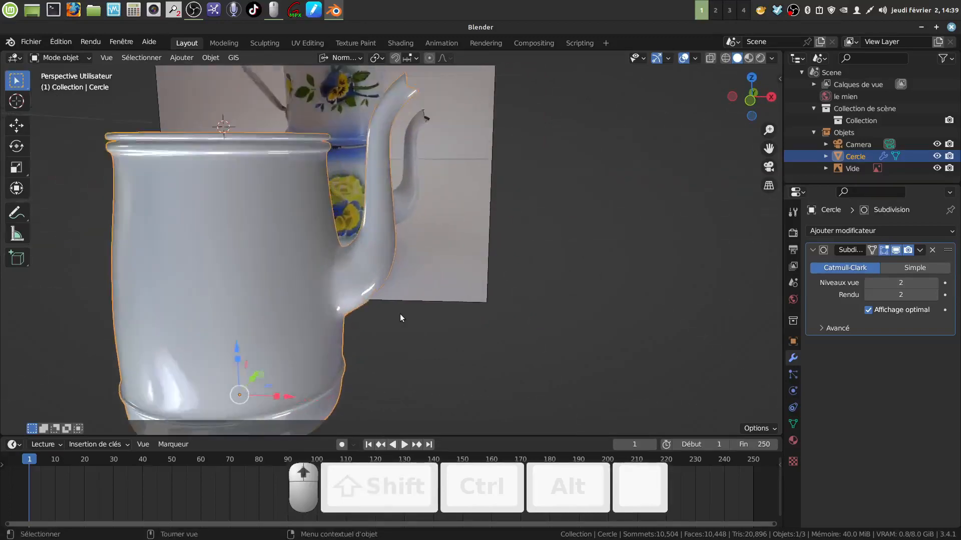
{"action": "middle_click_drag", "start_coordinate": [400, 314], "coordinate": [356, 271]}
{"action": "mouse_move", "coordinate": [390, 304]}
{"action": "middle_mouse_down"}
{"action": "mouse_move", "coordinate": [300, 314]}
{"action": "mouse_move", "coordinate": [287, 287]}
{"action": "mouse_move", "coordinate": [403, 274]}
{"action": "mouse_move", "coordinate": [418, 289]}
{"action": "mouse_move", "coordinate": [415, 308]}
{"action": "mouse_move", "coordinate": [419, 278]}
{"action": "mouse_move", "coordinate": [427, 283]}
{"action": "mouse_move", "coordinate": [413, 283]}
{"action": "mouse_move", "coordinate": [441, 278]}
{"action": "mouse_move", "coordinate": [392, 296]}
{"action": "mouse_move", "coordinate": [407, 296]}
{"action": "middle_mouse_up"}
{"action": "scroll", "coordinate": [436, 276], "scroll_direction": "down", "scroll_amount": 4}
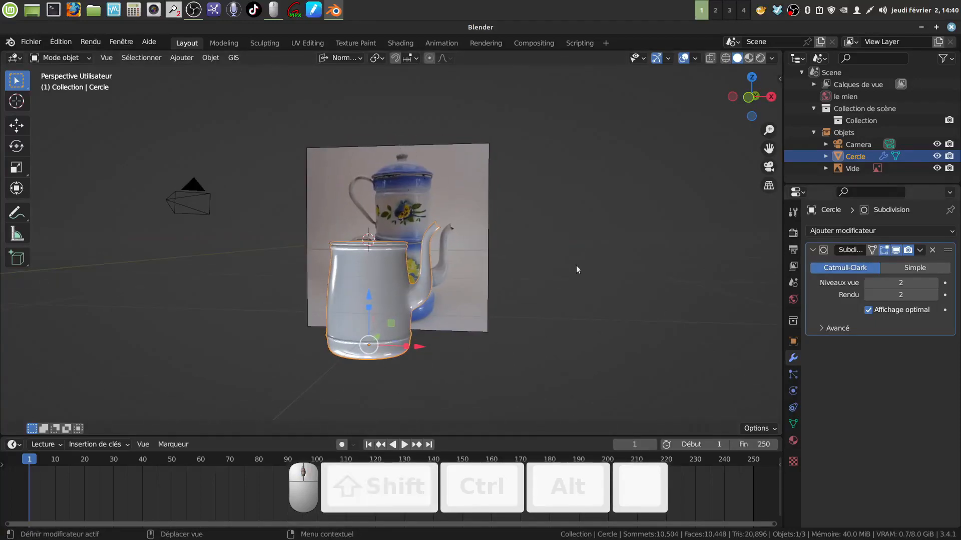
{"action": "scroll", "coordinate": [444, 258], "scroll_direction": "up", "scroll_amount": 3}
{"action": "middle_click_drag", "start_coordinate": [444, 258], "coordinate": [416, 151]}
{"action": "scroll", "coordinate": [428, 329], "scroll_direction": "up", "scroll_amount": 3}
{"action": "scroll", "coordinate": [423, 245], "scroll_direction": "down", "scroll_amount": 3}
Step: In Edit Mode from the front view, add a loop cut just above the pot's lower band and scale it by 1.039
{"action": "key", "text": "KP_1"}
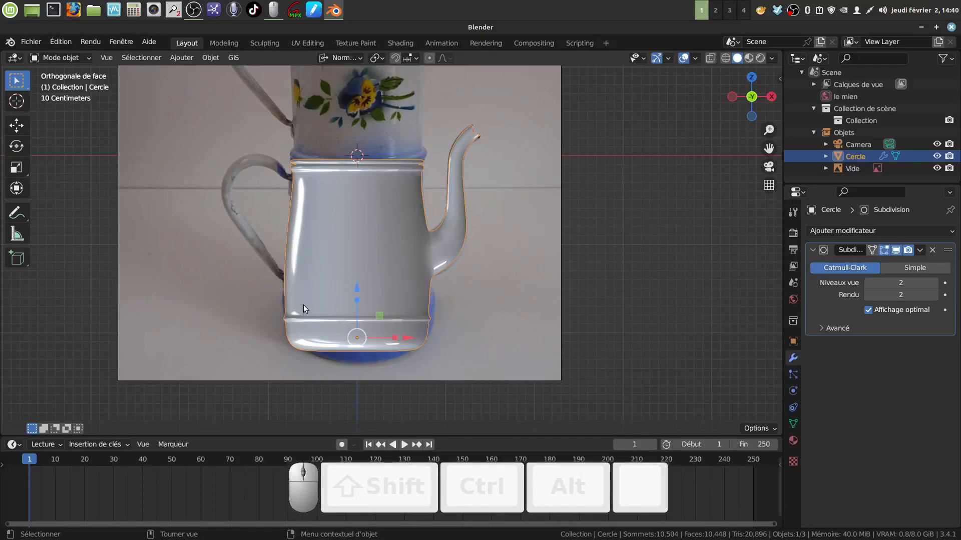
{"action": "key", "text": "Tab"}
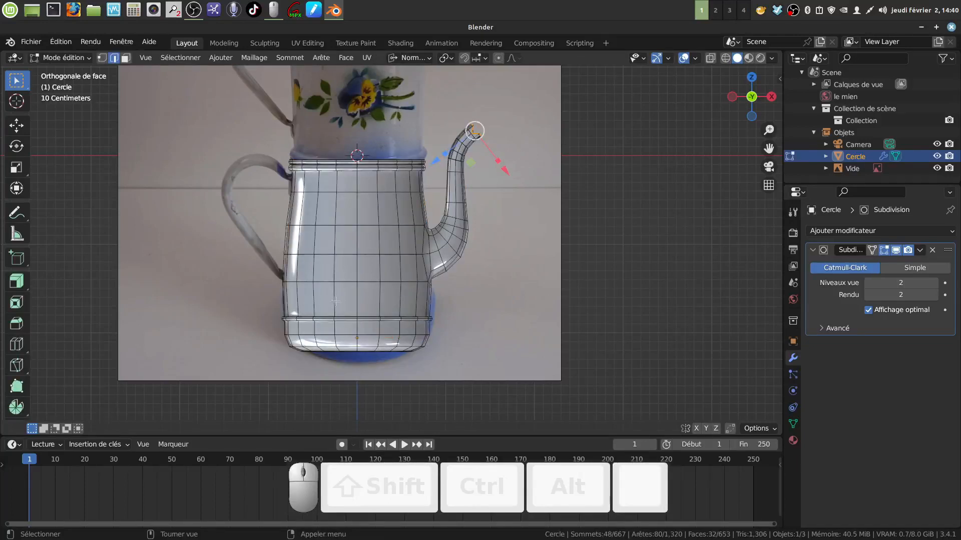
{"action": "key", "text": "ctrl+r"}
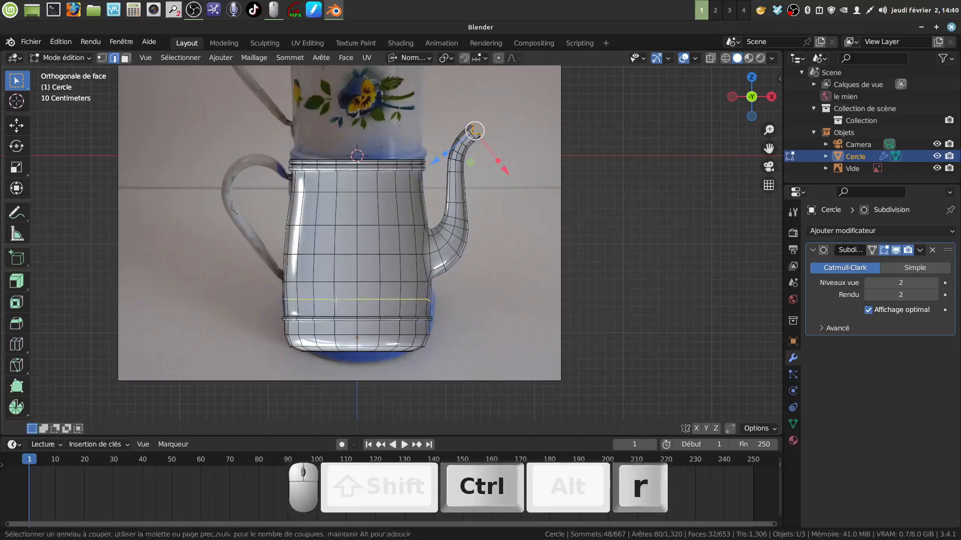
{"action": "left_click", "coordinate": [335, 301]}
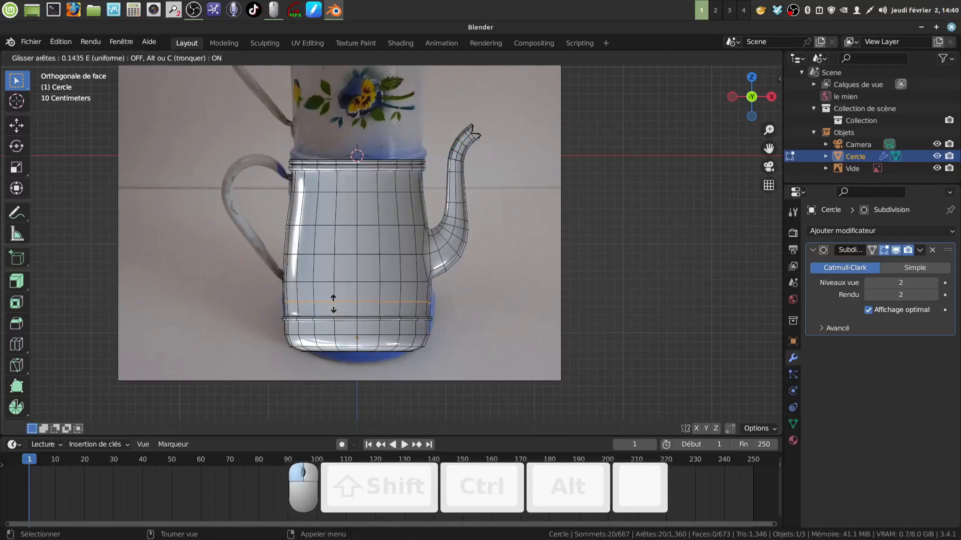
{"action": "left_click", "coordinate": [333, 304]}
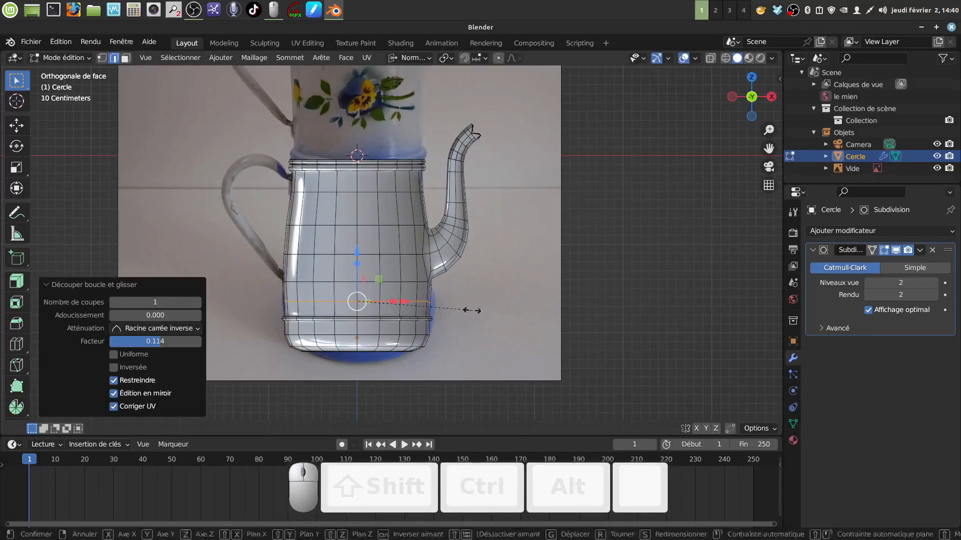
{"action": "key", "text": "s"}
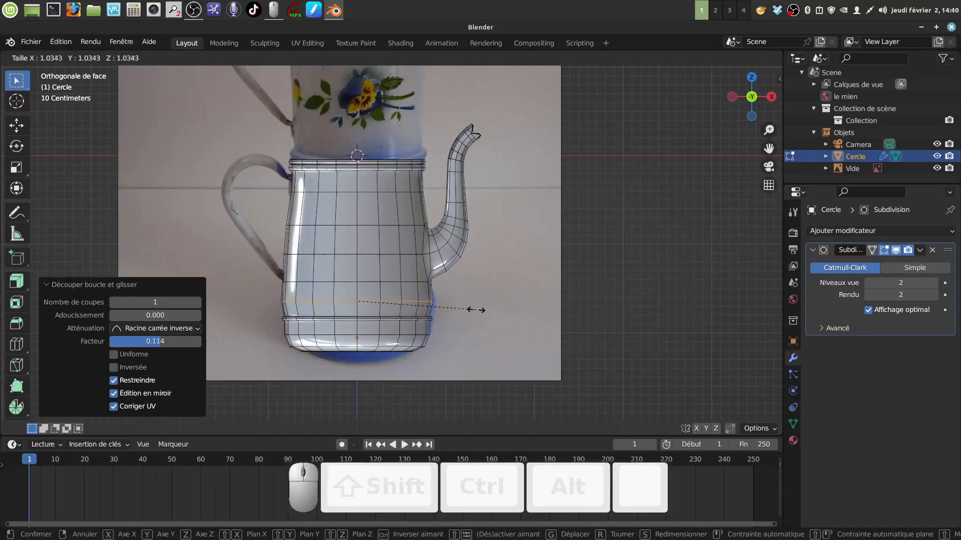
{"action": "left_click", "coordinate": [477, 310]}
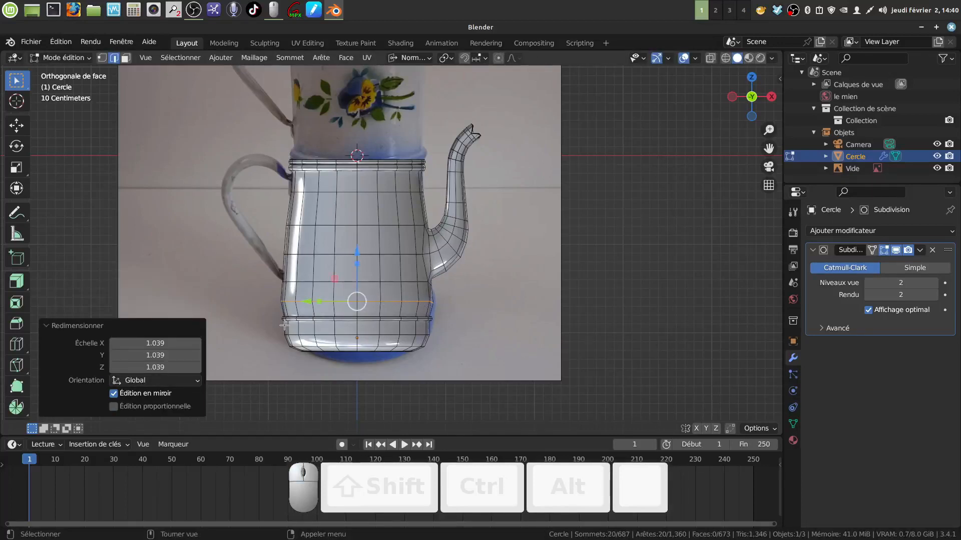
{"action": "key", "text": "a"}
{"action": "key", "text": "a"}
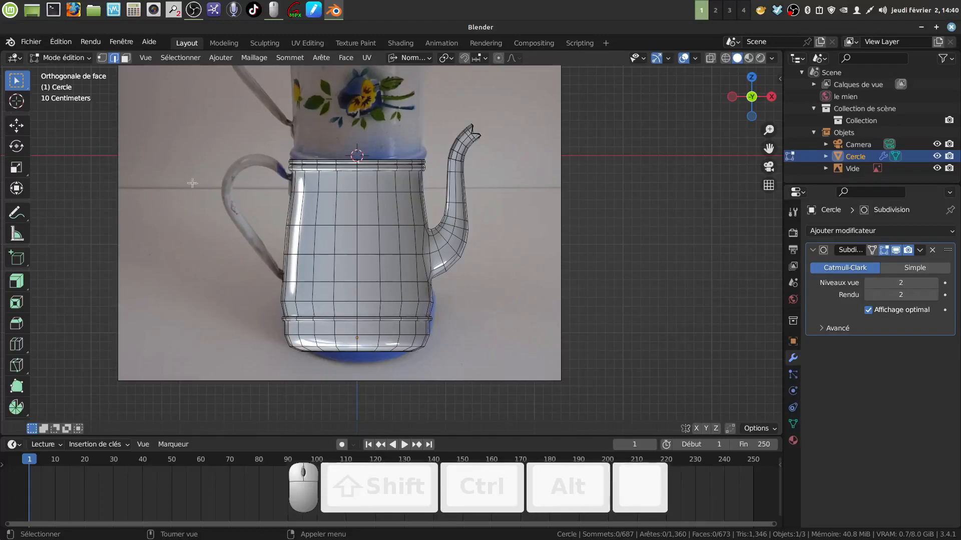
Step: Using vertex selection with X-ray, select the lower band's vertices all around, scale them by 1.033, and return to Object Mode
{"action": "left_click", "coordinate": [102, 58]}
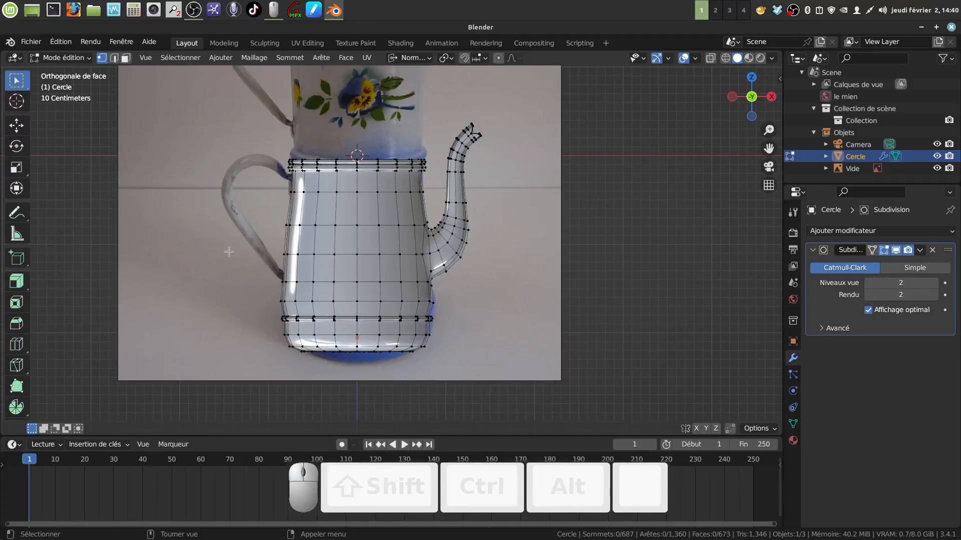
{"action": "key", "text": "shift+z"}
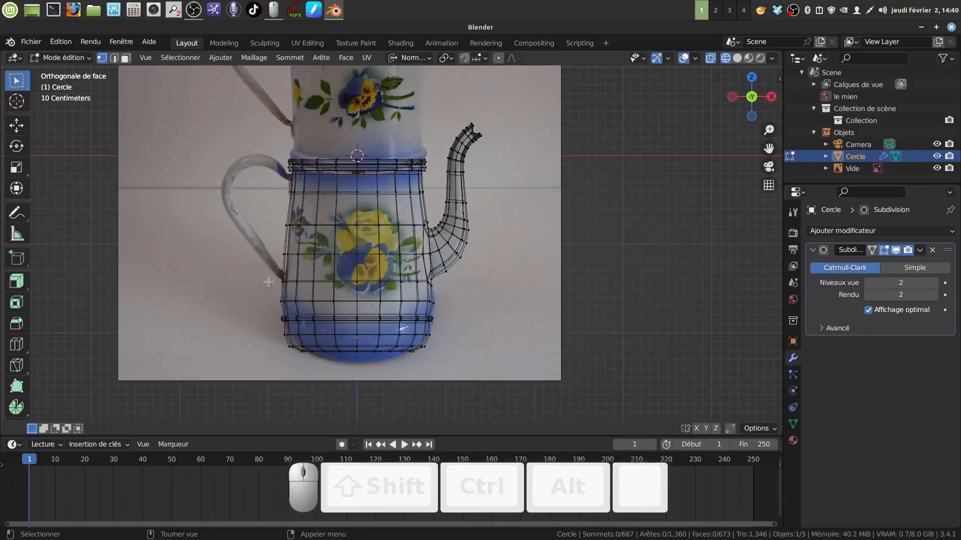
{"action": "key", "text": "a"}
{"action": "key", "text": "a"}
{"action": "left_click_drag", "start_coordinate": [273, 311], "coordinate": [445, 328]}
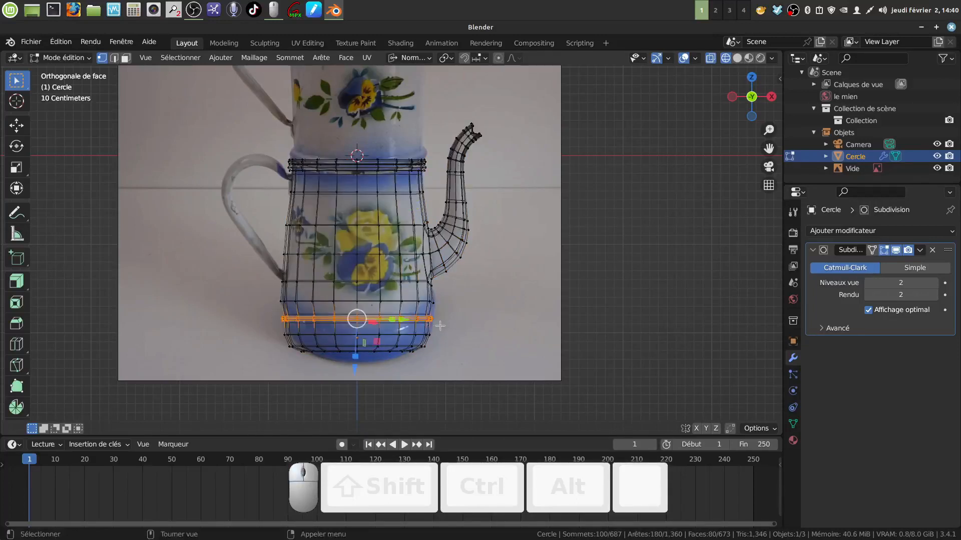
{"action": "scroll", "coordinate": [477, 336], "scroll_direction": "up", "scroll_amount": 1}
{"action": "key", "text": "s"}
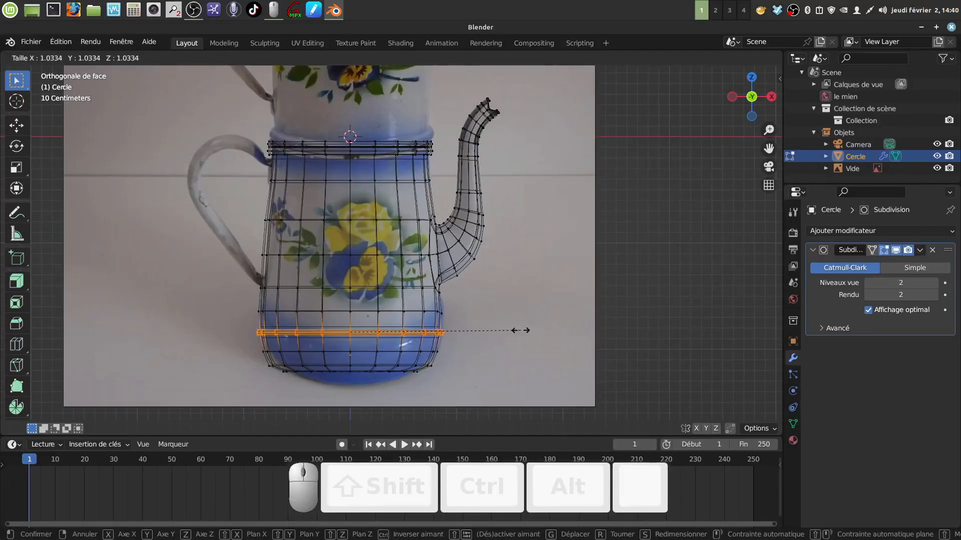
{"action": "left_click", "coordinate": [521, 331]}
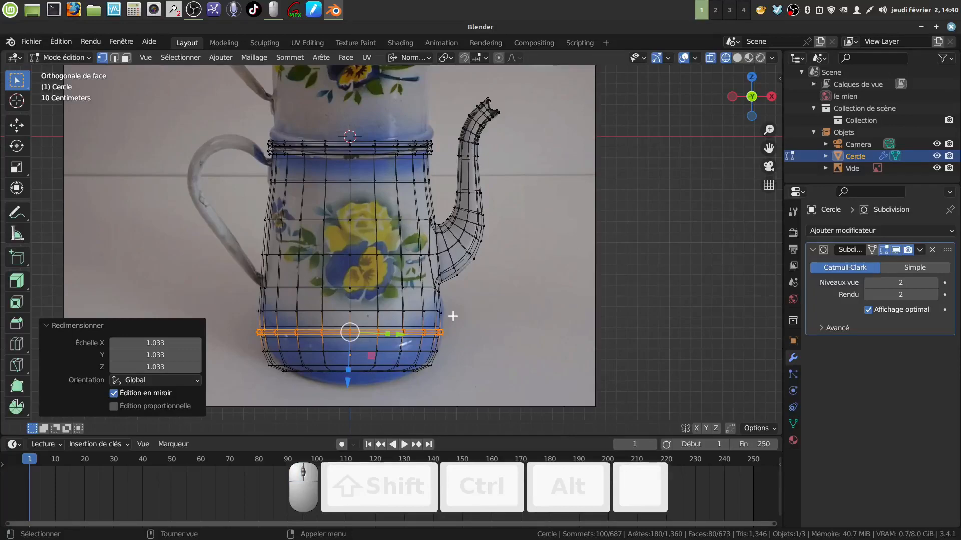
{"action": "key", "text": "Tab"}
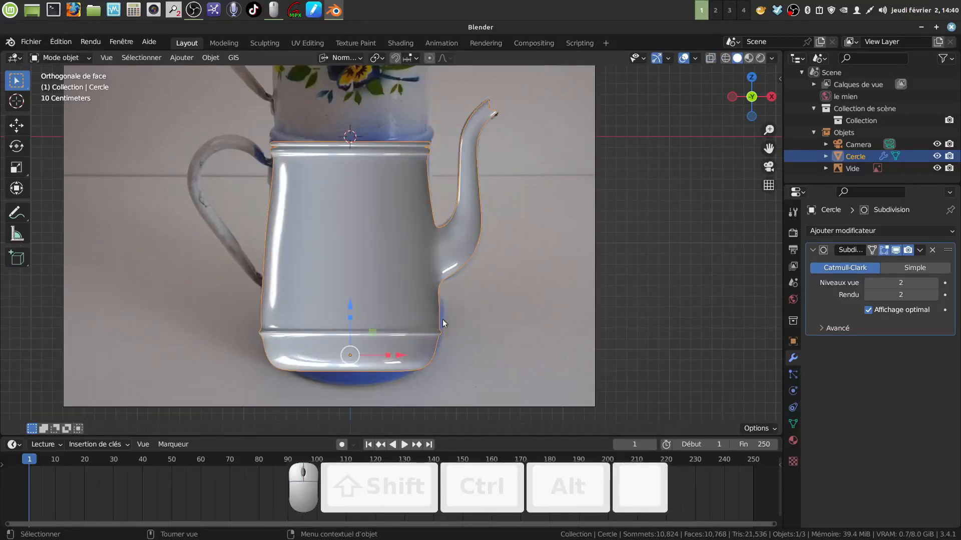
Step: In Edit Mode, extrude the pot opening's upper inner rim loop 1.1702 m upward in front view and scale it by 1.070
{"action": "scroll", "coordinate": [431, 268], "scroll_direction": "down", "scroll_amount": 2}
{"action": "middle_click_drag", "start_coordinate": [402, 198], "coordinate": [392, 306], "text": "shift"}
{"action": "scroll", "coordinate": [409, 272], "scroll_direction": "up", "scroll_amount": 2}
{"action": "scroll", "coordinate": [392, 306], "scroll_direction": "up", "scroll_amount": 3}
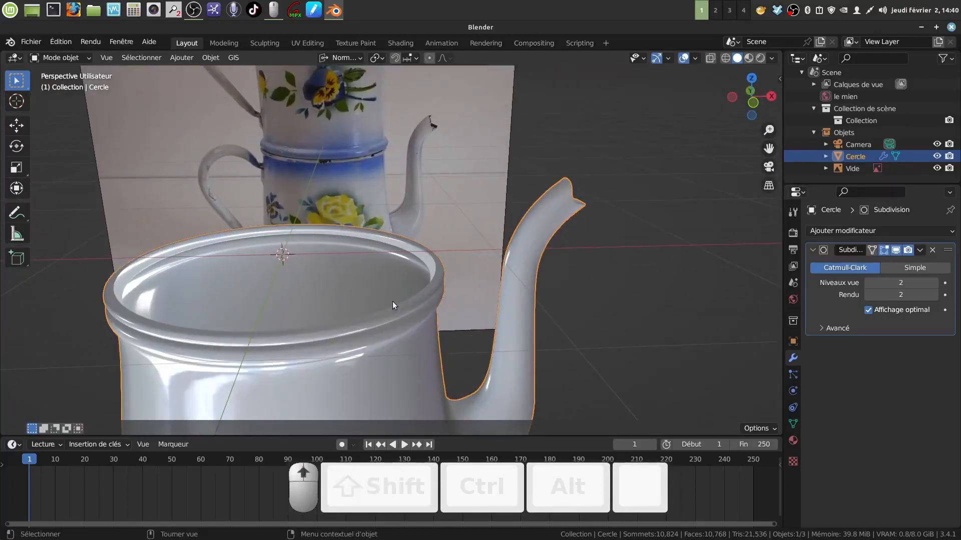
{"action": "scroll", "coordinate": [392, 305], "scroll_direction": "up", "scroll_amount": 2}
{"action": "key", "text": "Tab"}
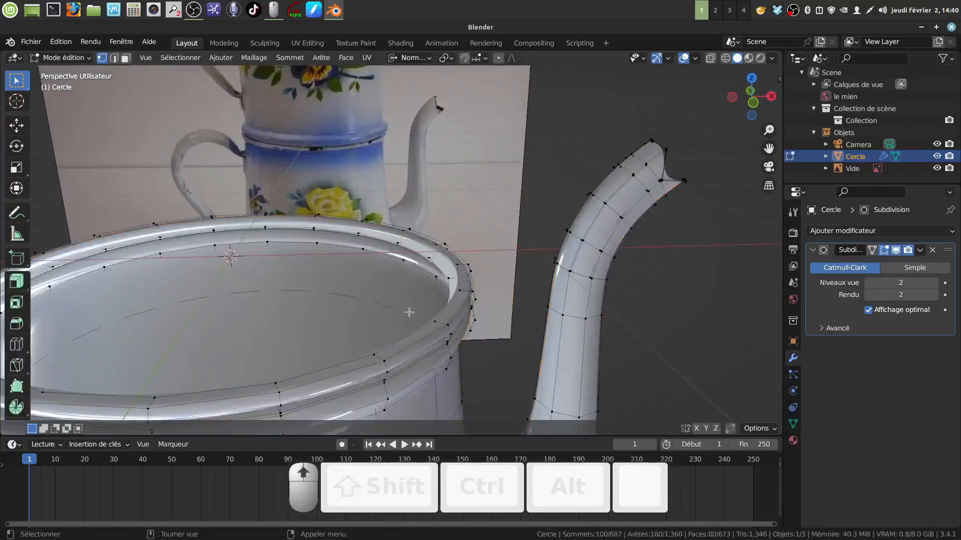
{"action": "left_click", "coordinate": [454, 296], "text": "alt"}
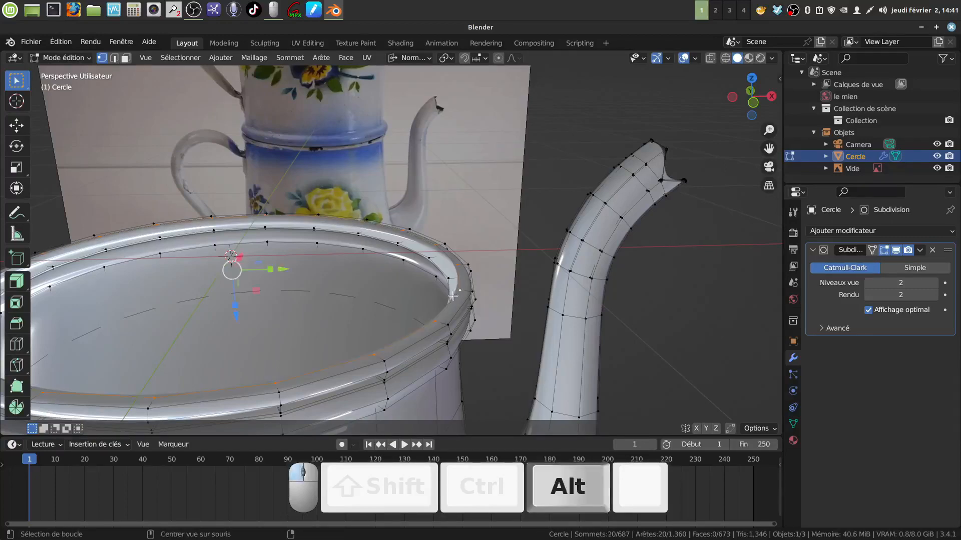
{"action": "key", "text": "KP_1"}
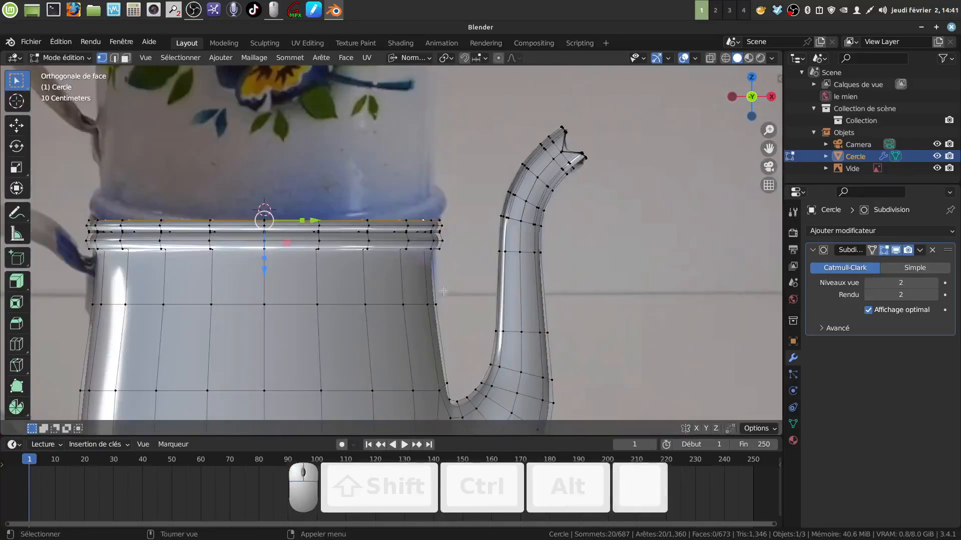
{"action": "scroll", "coordinate": [450, 294], "scroll_direction": "down", "scroll_amount": 2}
{"action": "middle_click_drag", "start_coordinate": [451, 295], "coordinate": [454, 304], "text": "shift"}
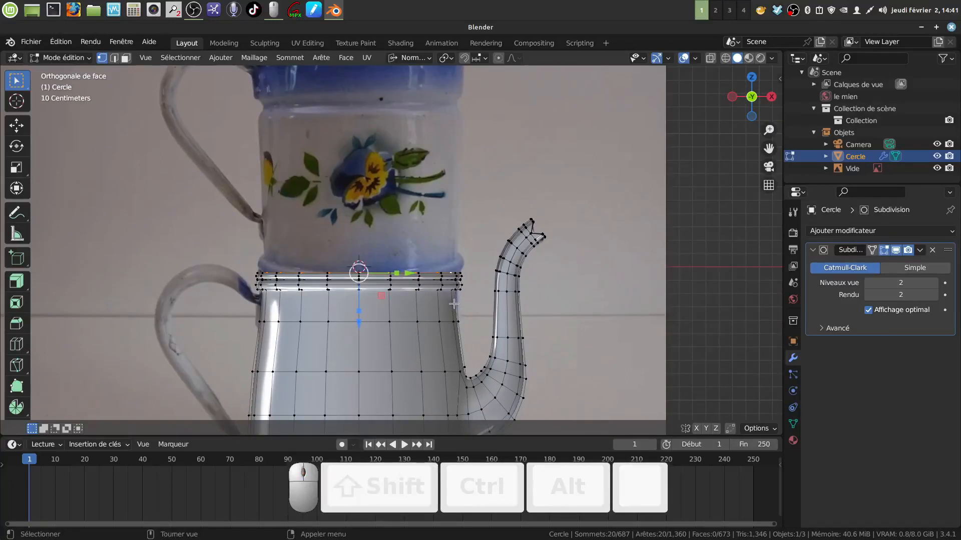
{"action": "key", "text": "e"}
{"action": "left_click_drag", "start_coordinate": [355, 224], "coordinate": [357, 430]}
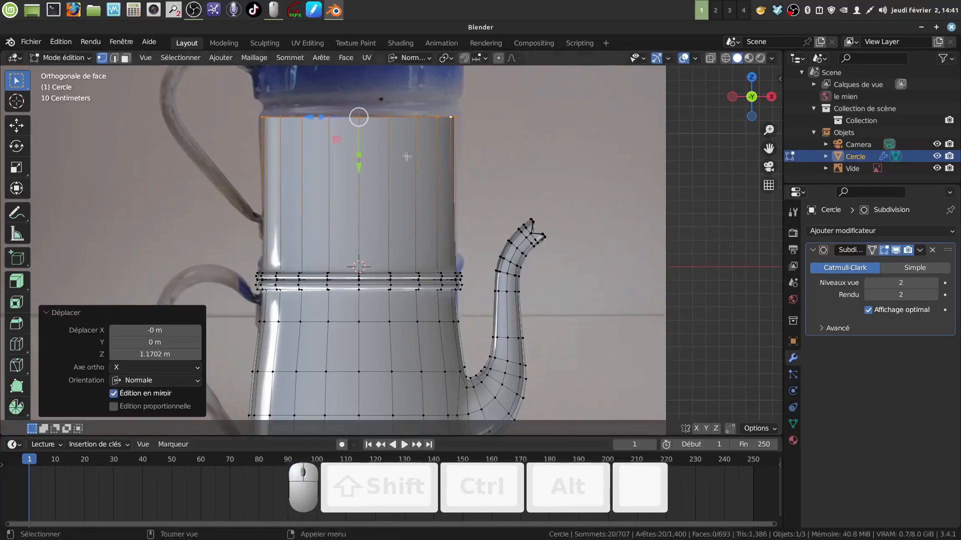
{"action": "key", "text": "s"}
{"action": "left_click", "coordinate": [435, 119]}
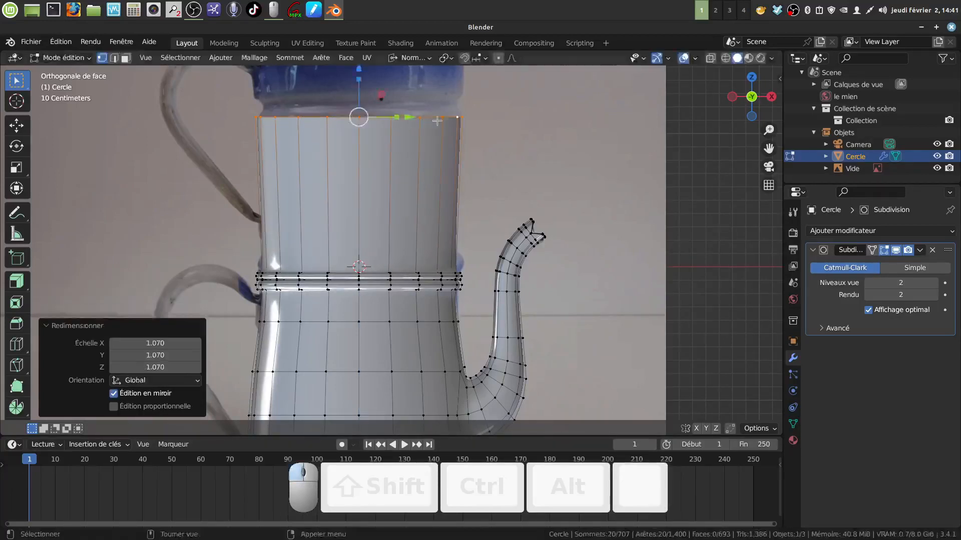
Step: Extrude the upper section's top loop inward at scale 0.891 and raise it about 0.075 m to form the shoulder
{"action": "scroll", "coordinate": [435, 120], "scroll_direction": "down", "scroll_amount": 1}
{"action": "scroll", "coordinate": [436, 120], "scroll_direction": "down", "scroll_amount": 2}
{"action": "middle_click_drag", "start_coordinate": [425, 189], "coordinate": [435, 263], "text": "shift"}
{"action": "scroll", "coordinate": [423, 244], "scroll_direction": "up", "scroll_amount": 3}
{"action": "key", "text": "e"}
{"action": "key", "text": "s"}
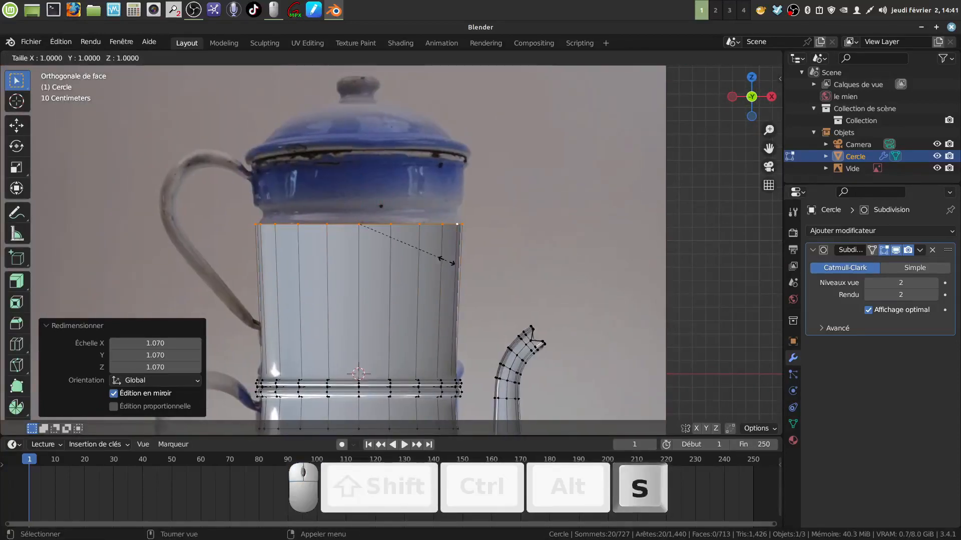
{"action": "left_click", "coordinate": [436, 257]}
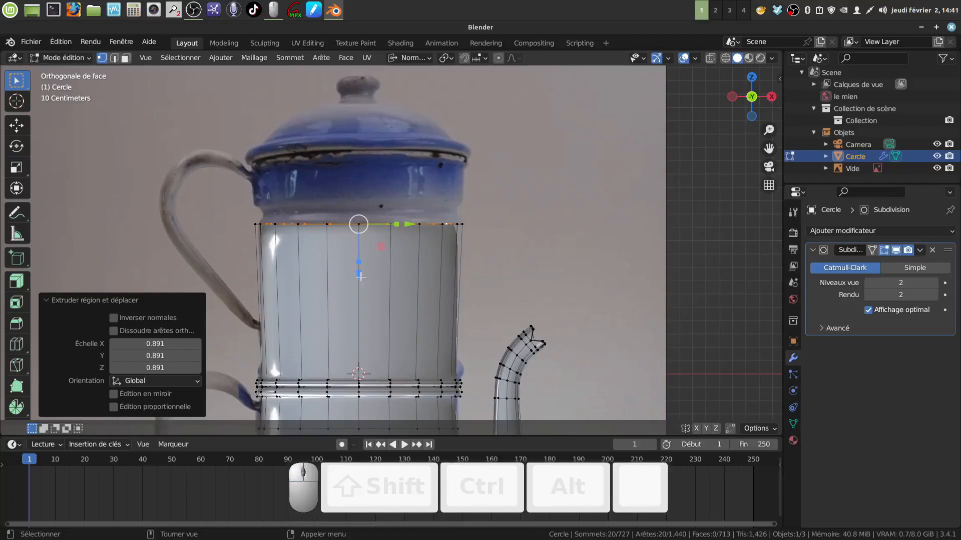
{"action": "left_click_drag", "start_coordinate": [360, 276], "coordinate": [360, 268]}
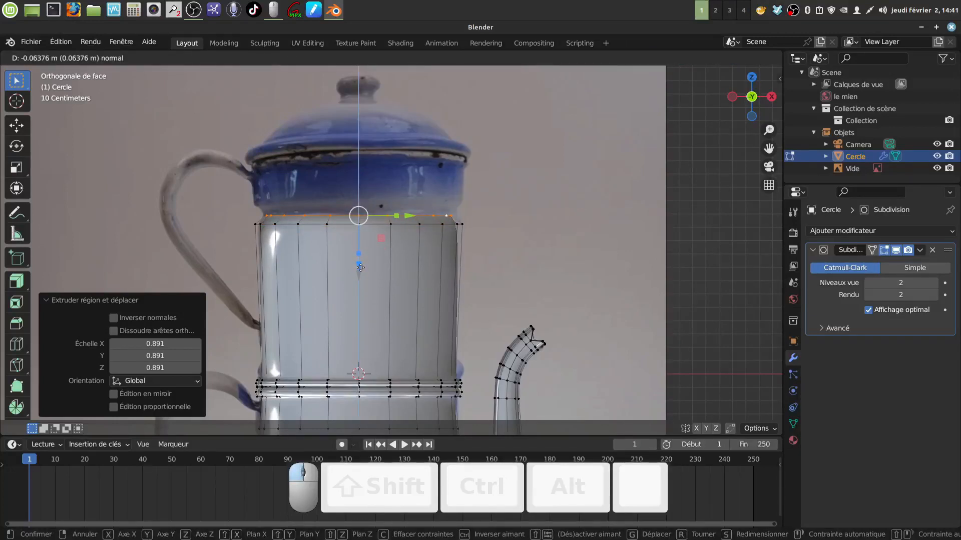
{"action": "left_click_drag", "start_coordinate": [361, 267], "coordinate": [376, 265]}
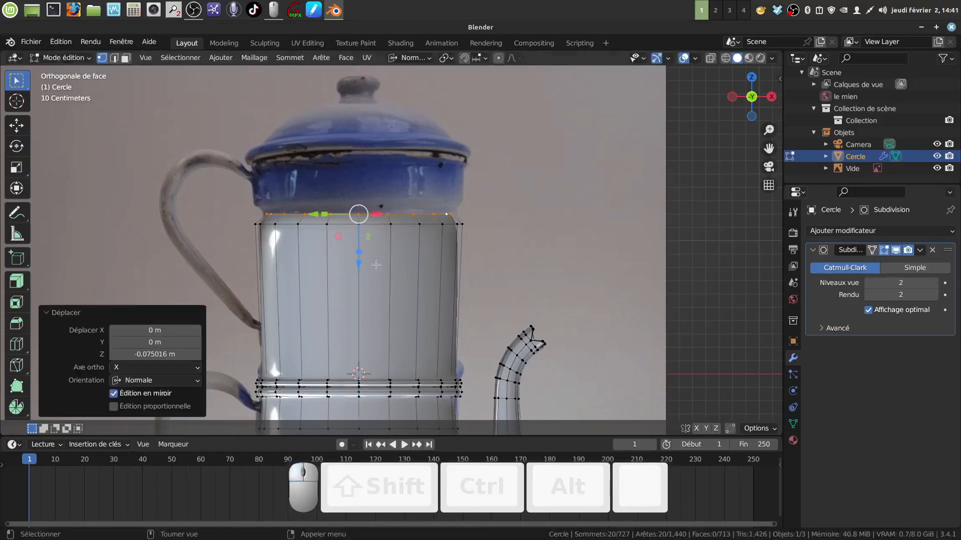
Step: Extrude the neck about 0.0375 m upward, and extrude its top loop outward at scale 1.102, raised about 0.041 m
{"action": "key", "text": "e"}
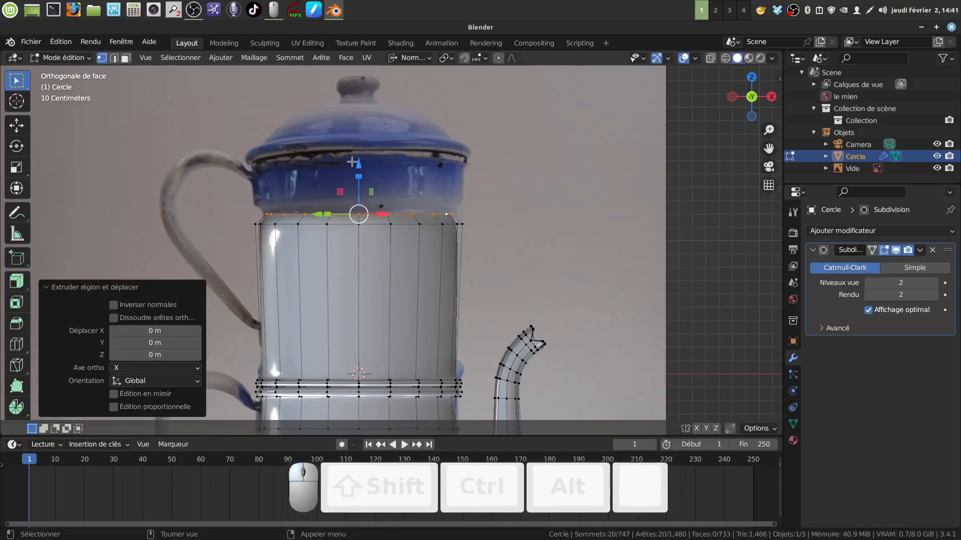
{"action": "left_click", "coordinate": [407, 200]}
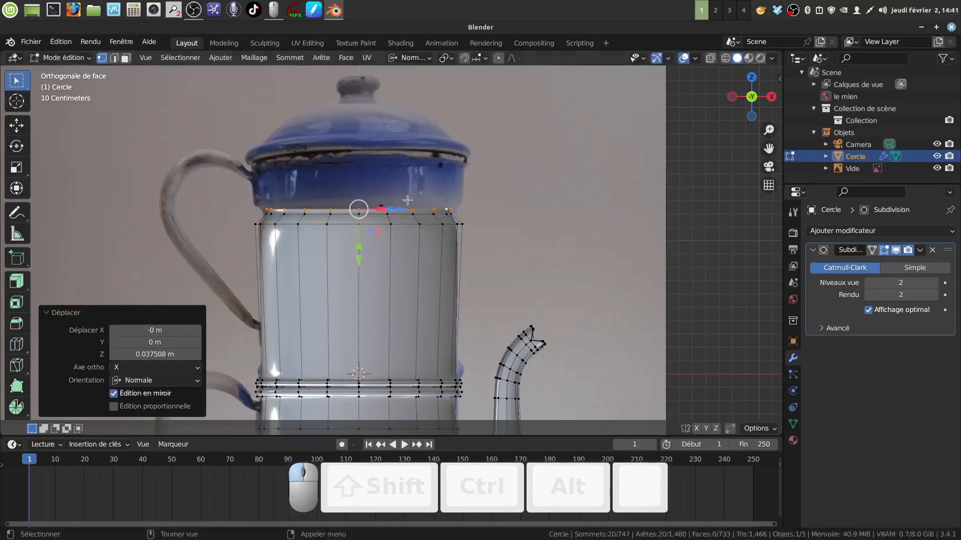
{"action": "key", "text": "e"}
{"action": "key", "text": "s"}
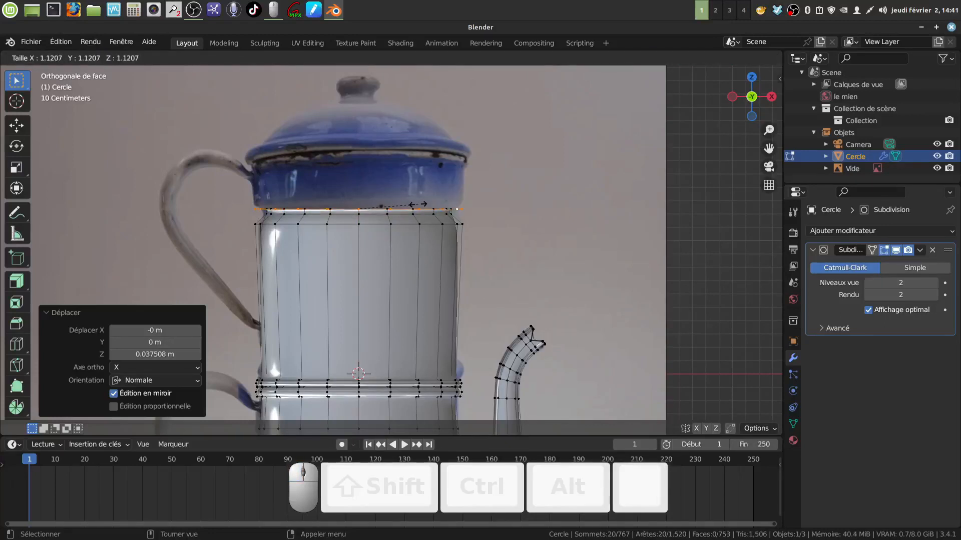
{"action": "left_click", "coordinate": [417, 205]}
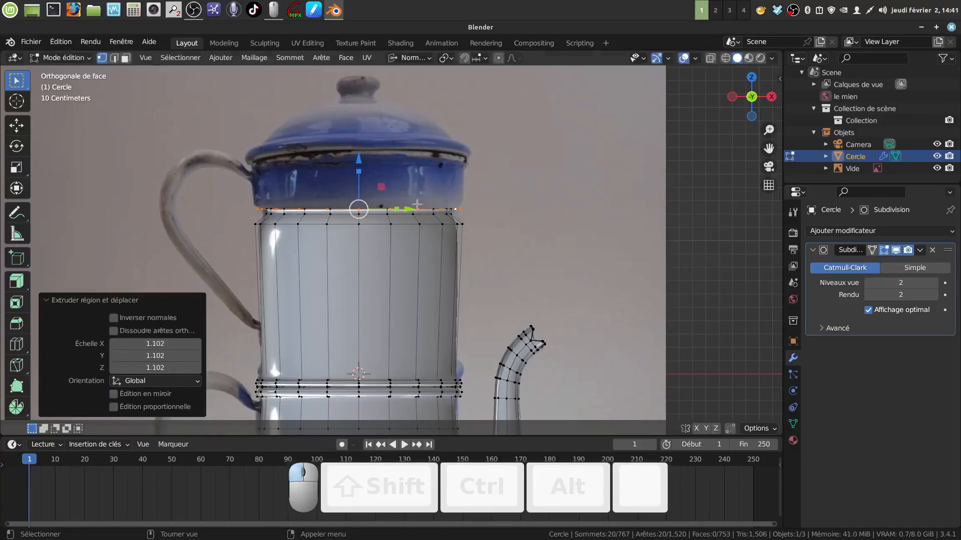
{"action": "left_click_drag", "start_coordinate": [360, 156], "coordinate": [361, 151]}
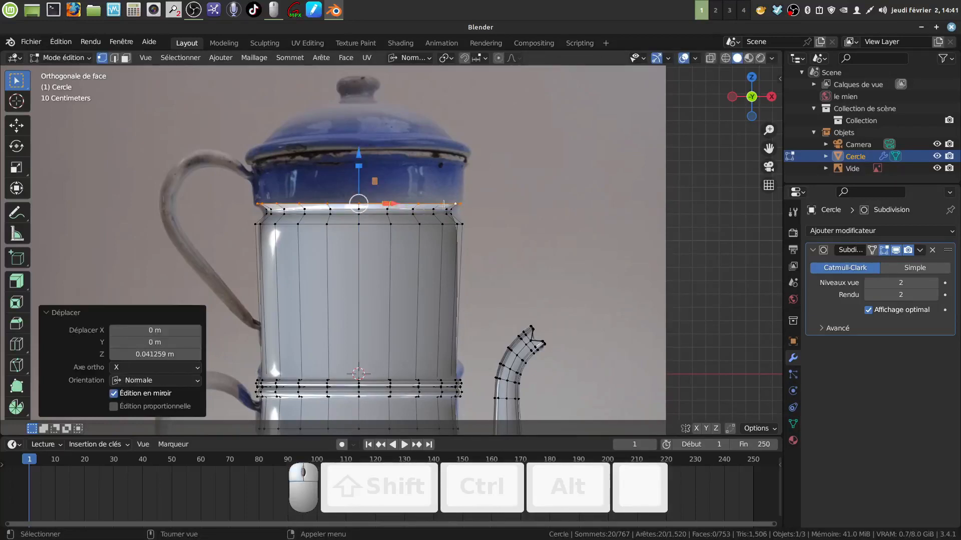
Step: Extrude the collar 0.33007 m upward toward the lid, scale its top loop by 1.032, and lower it about 0.034 m
{"action": "key", "text": "e"}
{"action": "left_click", "coordinate": [412, 149]}
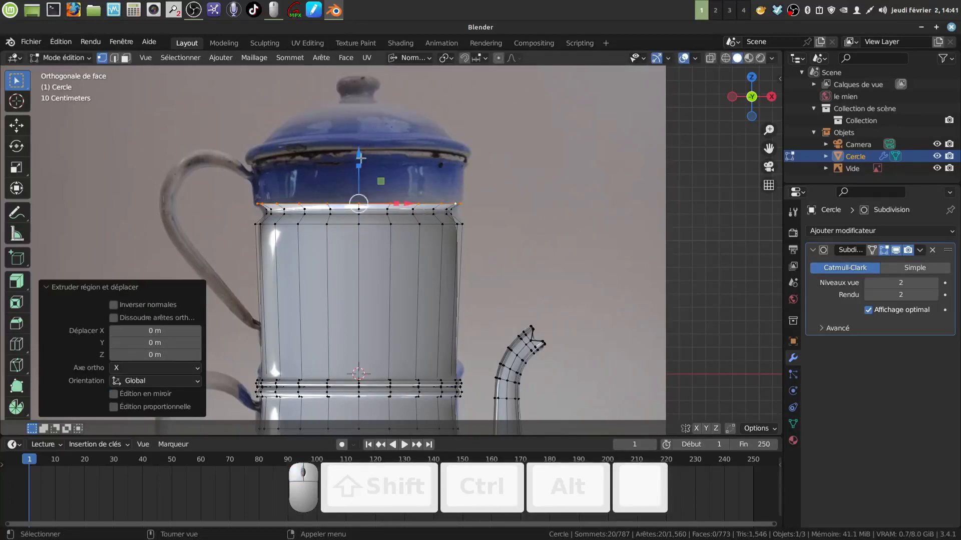
{"action": "left_click_drag", "start_coordinate": [360, 158], "coordinate": [364, 110]}
{"action": "key", "text": "s"}
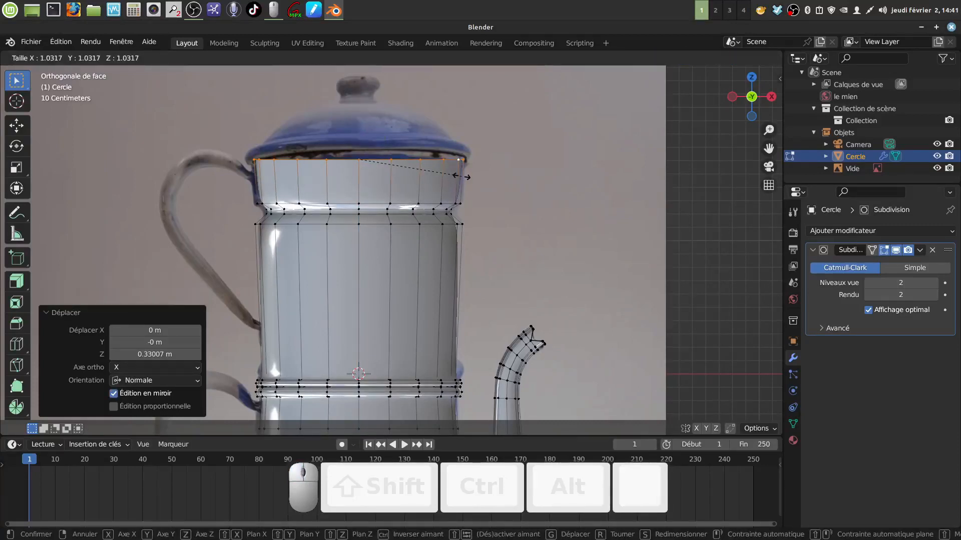
{"action": "left_click", "coordinate": [461, 176]}
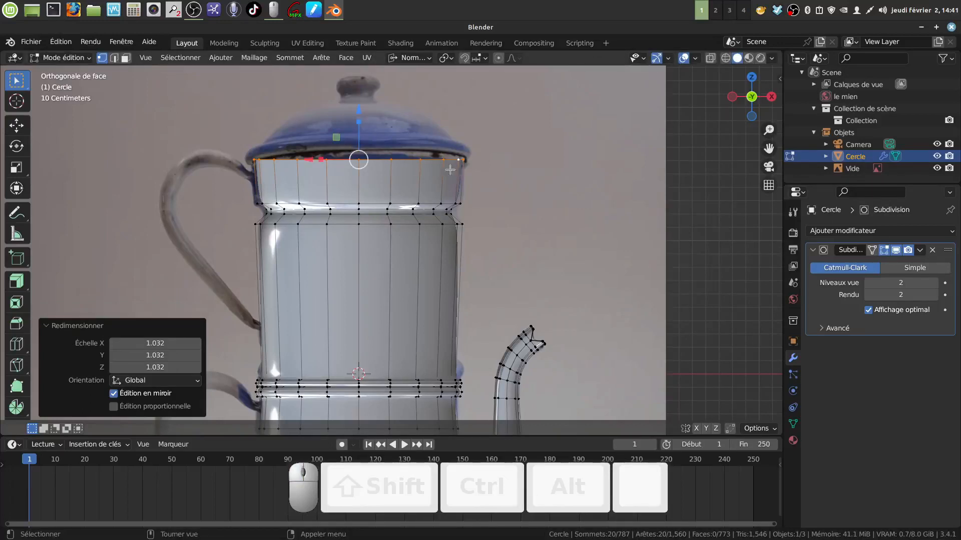
{"action": "left_click_drag", "start_coordinate": [356, 116], "coordinate": [356, 122]}
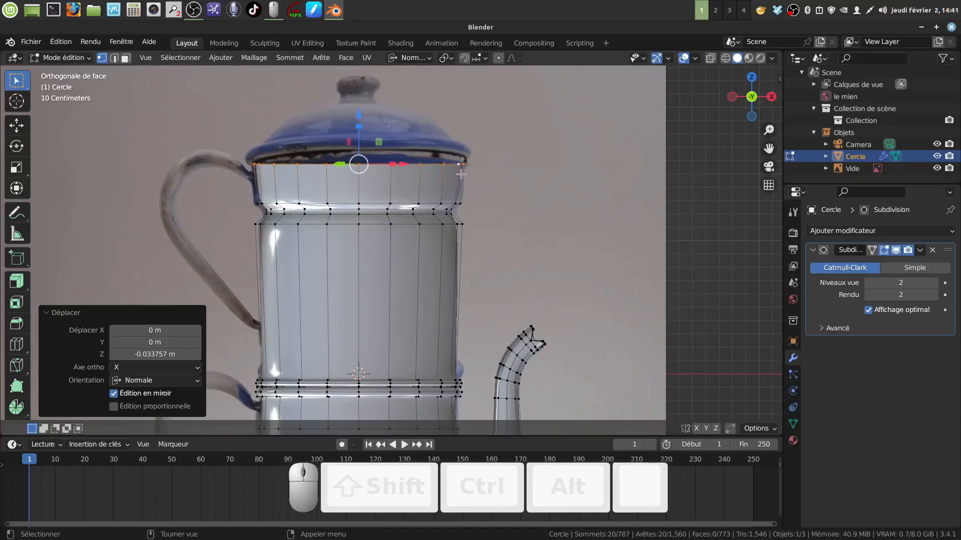
Step: Extrude the collar's top loop 0.060012 m upward to form a narrow rim band under the lid
{"action": "key", "text": "e"}
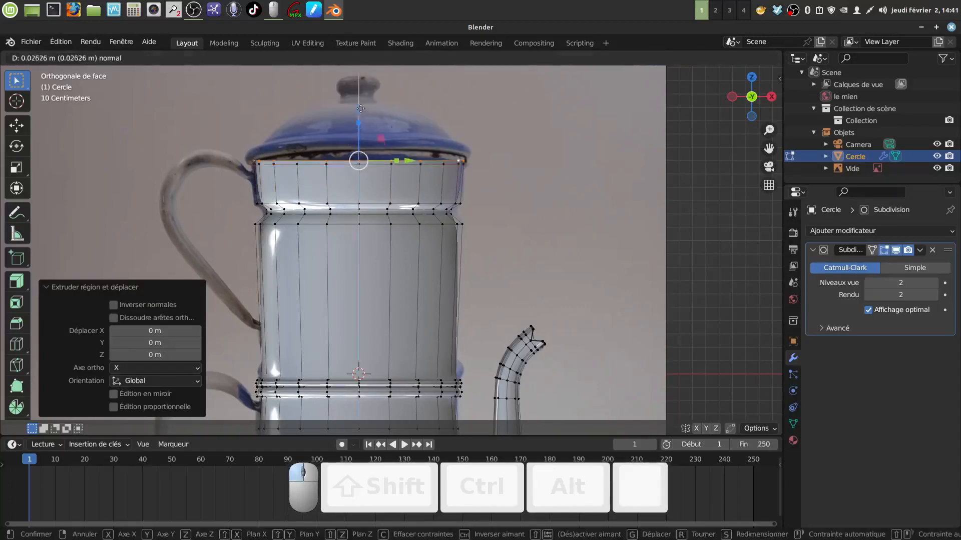
{"action": "left_click_drag", "start_coordinate": [362, 106], "coordinate": [362, 105]}
{"action": "middle_click_drag", "start_coordinate": [399, 258], "coordinate": [397, 253], "text": "shift"}
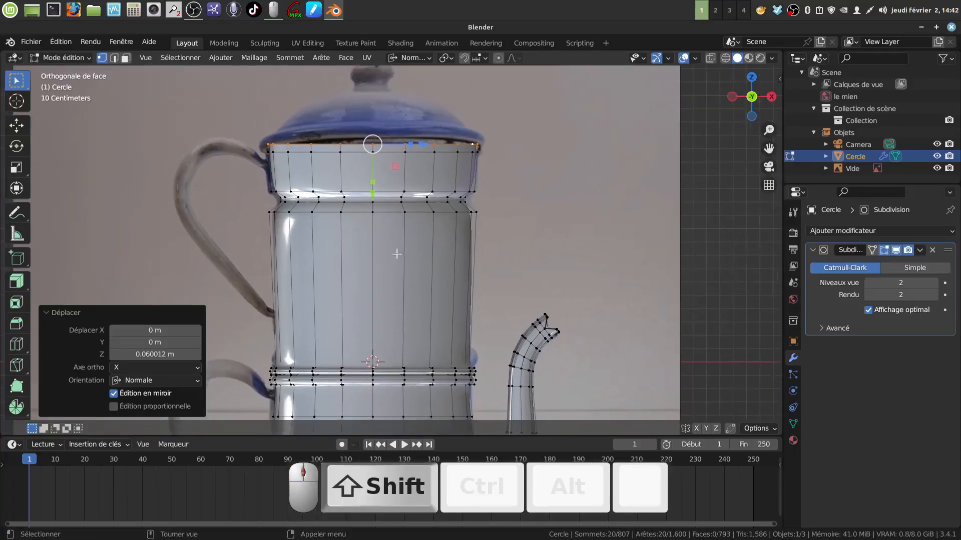
Step: Add a loop cut just below the upper section's shoulder at factor -0.904 and one near the collar's lower edge at factor 0.715
{"action": "key", "text": "ctrl+r"}
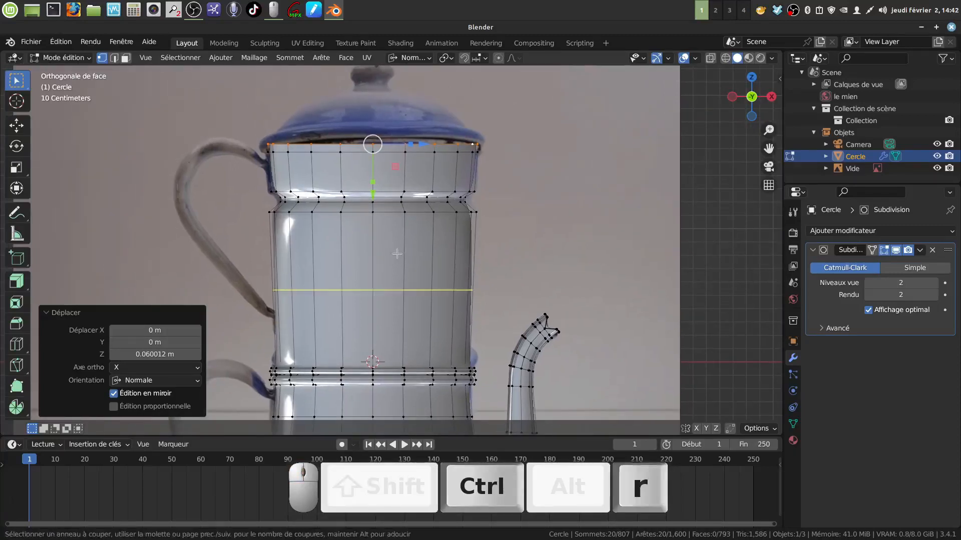
{"action": "left_click", "coordinate": [397, 254]}
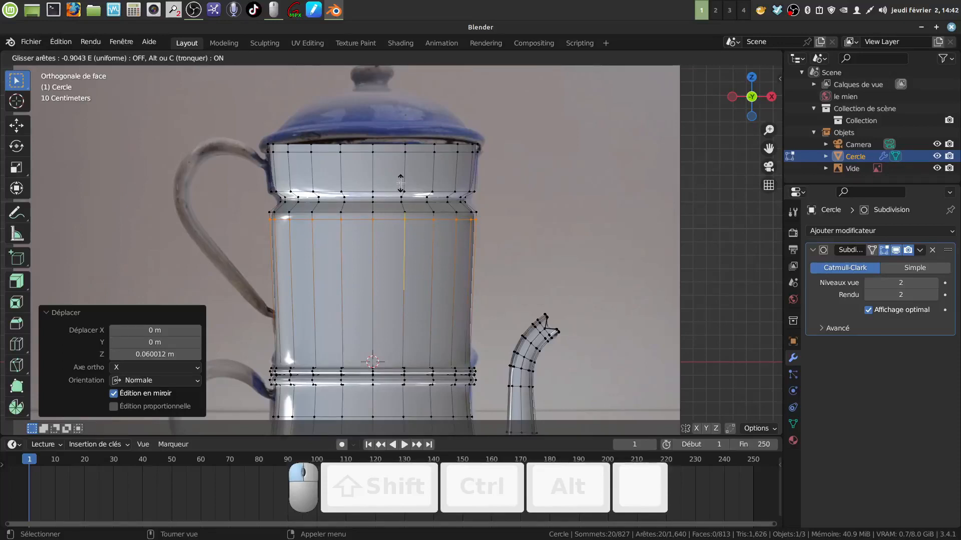
{"action": "left_click", "coordinate": [401, 183]}
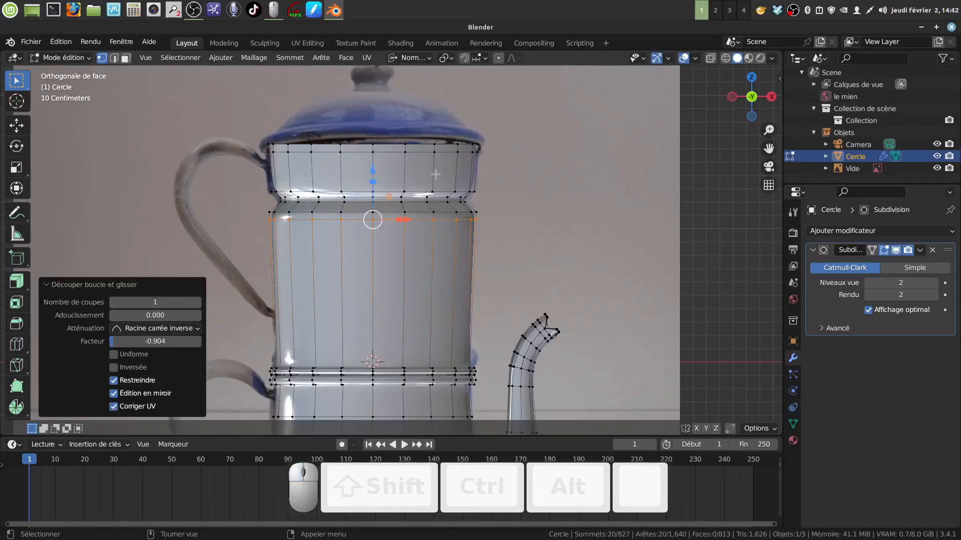
{"action": "key", "text": "ctrl+r"}
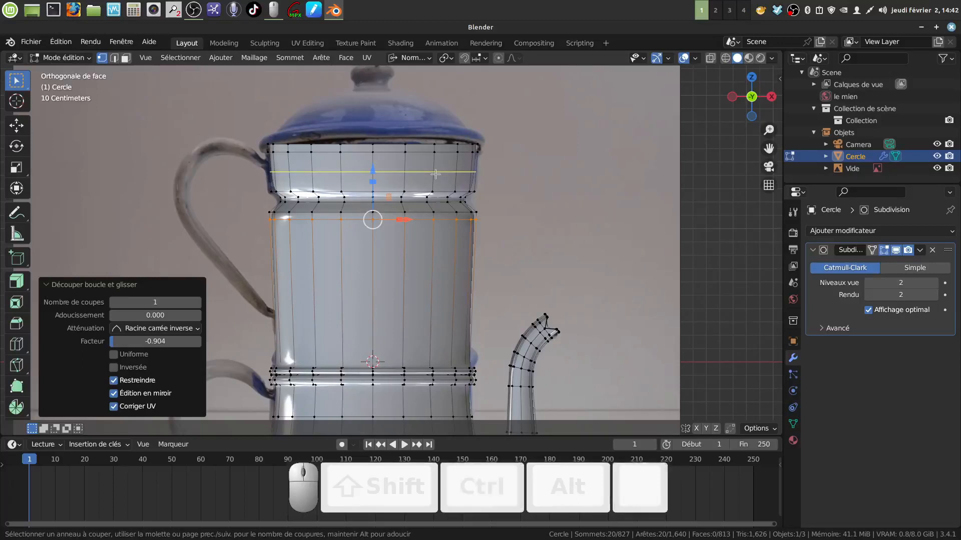
{"action": "left_click", "coordinate": [436, 187]}
{"action": "left_click", "coordinate": [437, 188]}
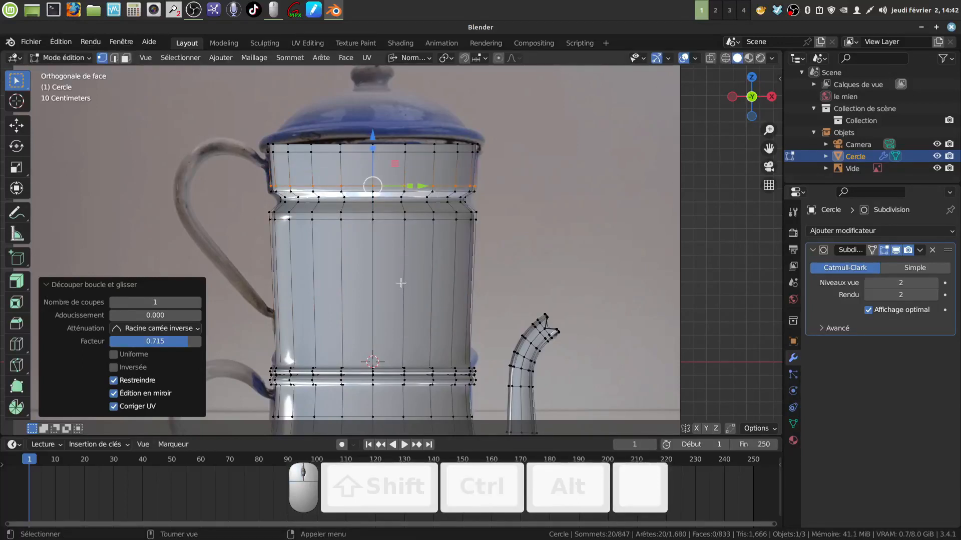
{"action": "key", "text": "Tab"}
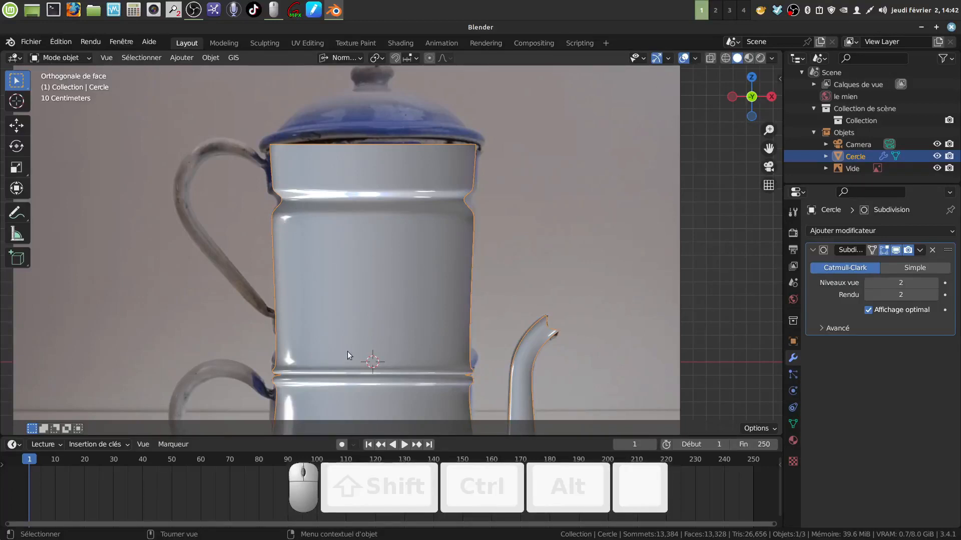
Step: Add a loop cut at the base of the upper section, just above the ridged band, at factor 0.913, and check the smoothed result
{"action": "key", "text": "Tab"}
{"action": "key", "text": "ctrl+r"}
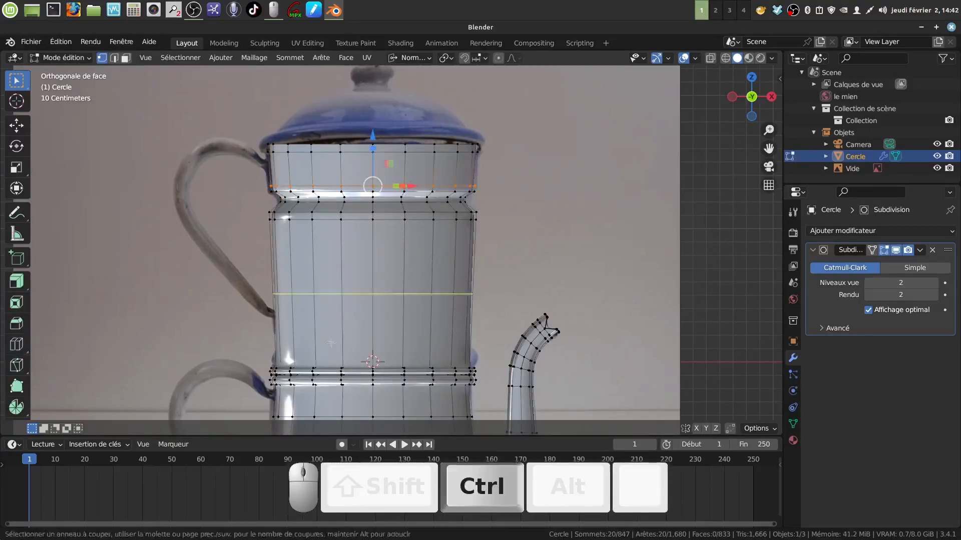
{"action": "left_click", "coordinate": [331, 342]}
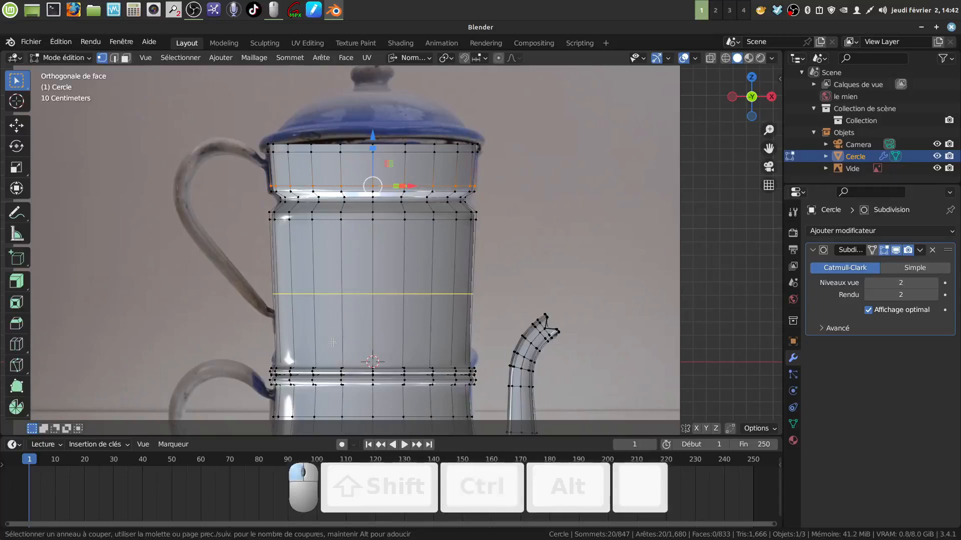
{"action": "left_click", "coordinate": [336, 409]}
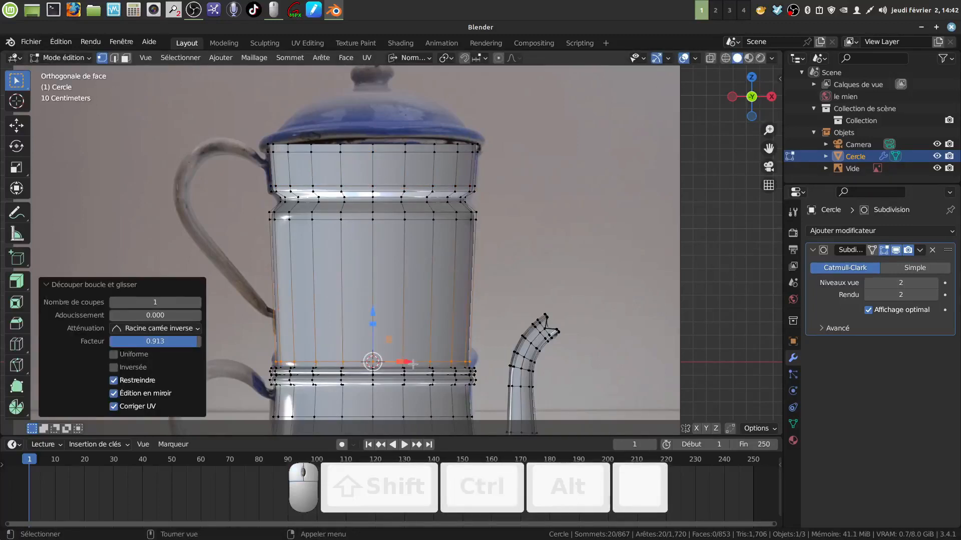
{"action": "key", "text": "Tab"}
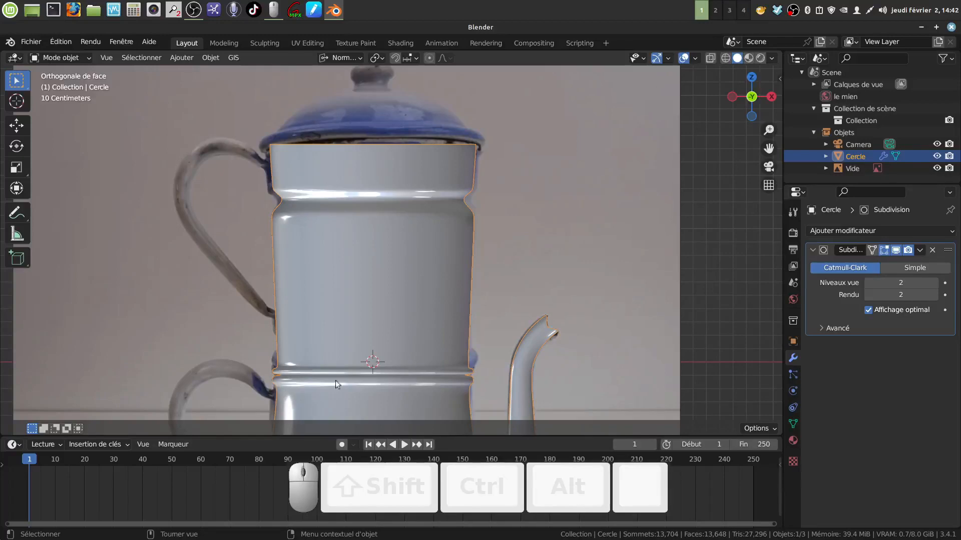
{"action": "key", "text": "Tab"}
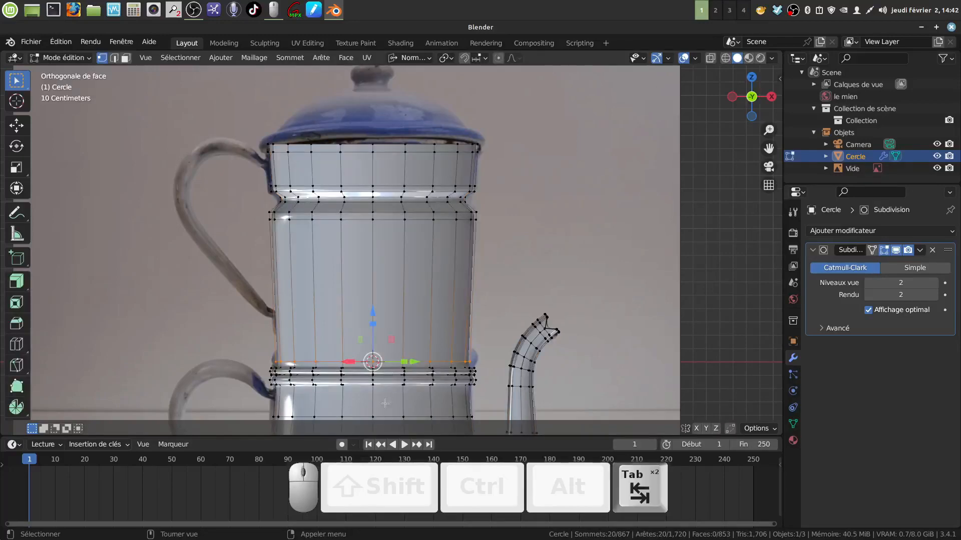
Step: With the subdivision preview temporarily hidden, select the three loops of the band's upper ridge and raise them about 0.021 m
{"action": "scroll", "coordinate": [386, 404], "scroll_direction": "up", "scroll_amount": 2}
{"action": "middle_click_drag", "start_coordinate": [378, 393], "coordinate": [386, 275], "text": "shift"}
{"action": "scroll", "coordinate": [400, 305], "scroll_direction": "up", "scroll_amount": 2}
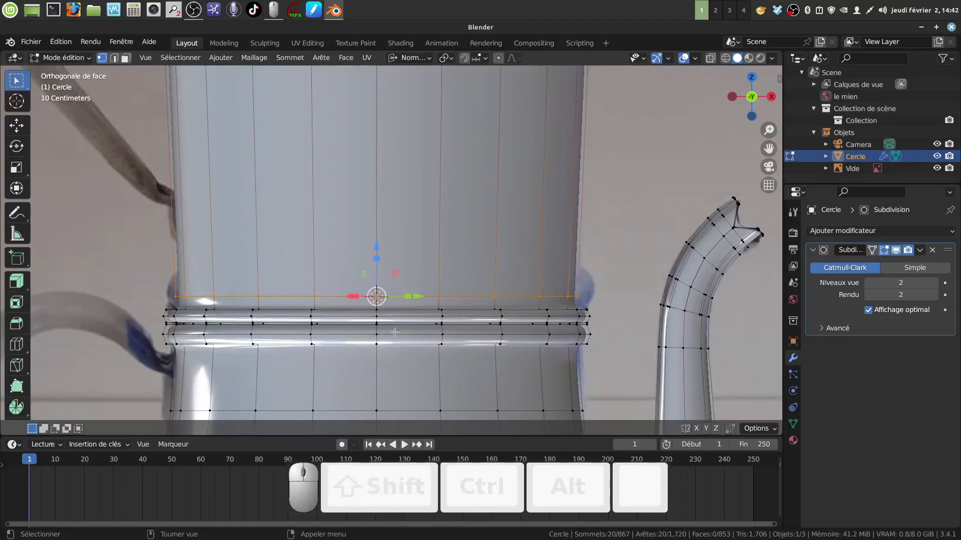
{"action": "middle_click_drag", "start_coordinate": [365, 319], "coordinate": [390, 357]}
{"action": "scroll", "coordinate": [390, 357], "scroll_direction": "up", "scroll_amount": 2}
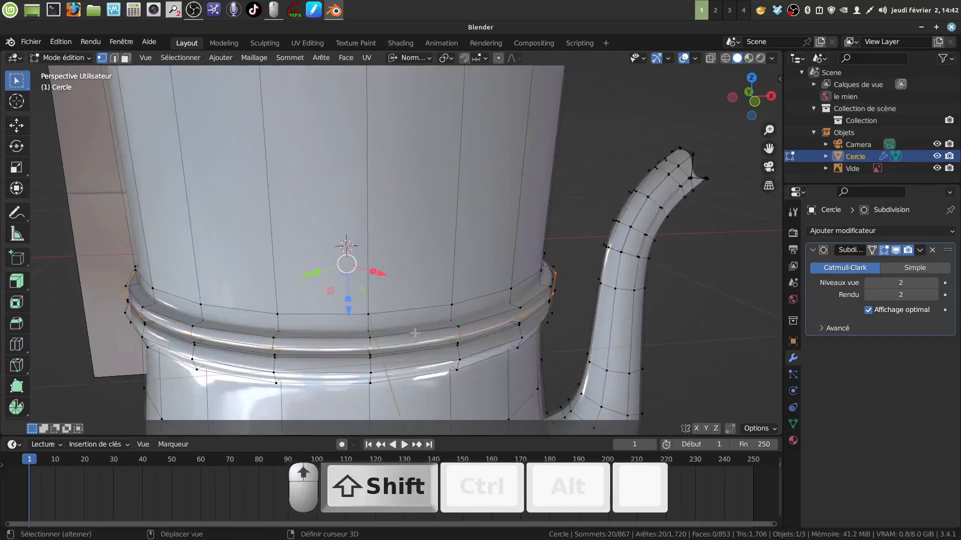
{"action": "left_click", "coordinate": [413, 333], "text": "alt+shift"}
{"action": "left_click", "coordinate": [896, 250]}
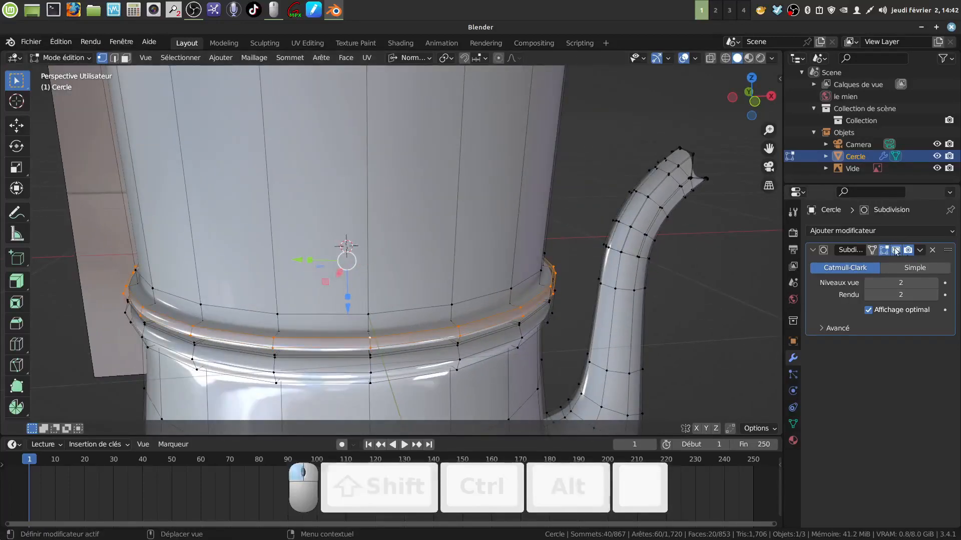
{"action": "left_click", "coordinate": [436, 324], "text": "alt+shift"}
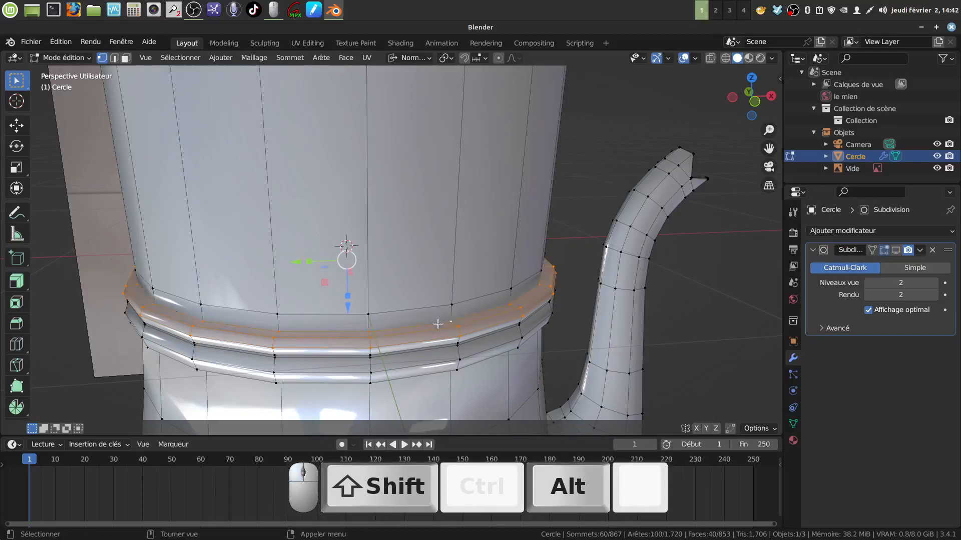
{"action": "middle_click_drag", "start_coordinate": [436, 324], "coordinate": [426, 287]}
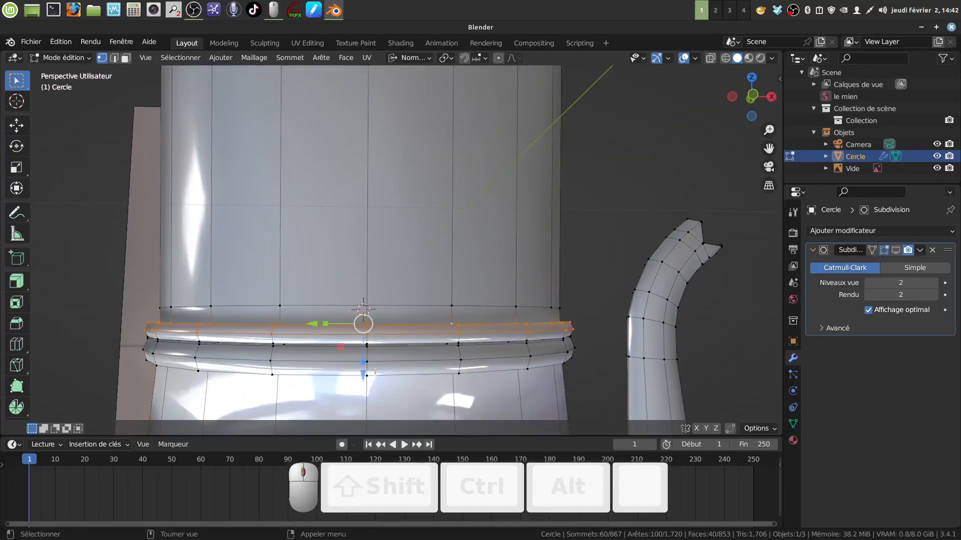
{"action": "left_click_drag", "start_coordinate": [363, 375], "coordinate": [367, 372]}
{"action": "scroll", "coordinate": [487, 299], "scroll_direction": "down", "scroll_amount": 3}
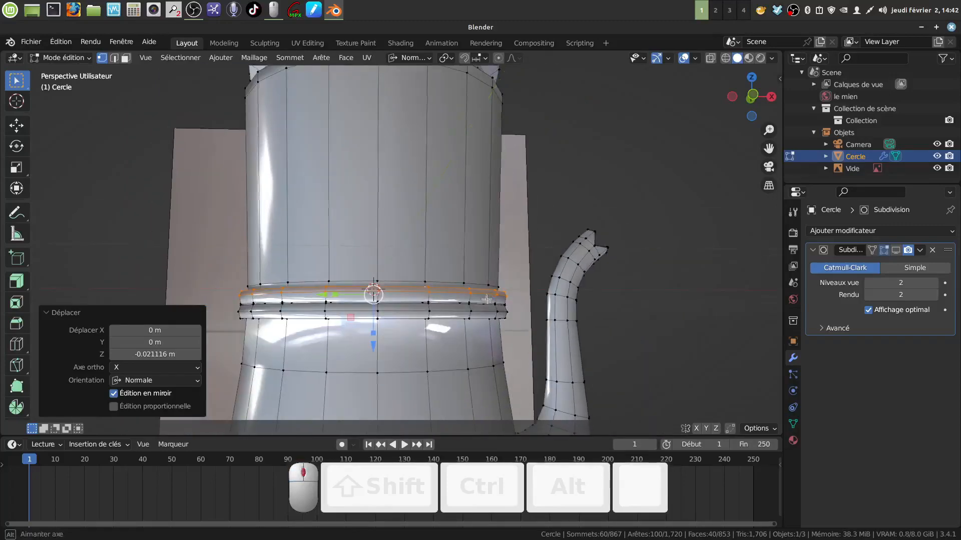
{"action": "middle_click_drag", "start_coordinate": [486, 299], "coordinate": [488, 309]}
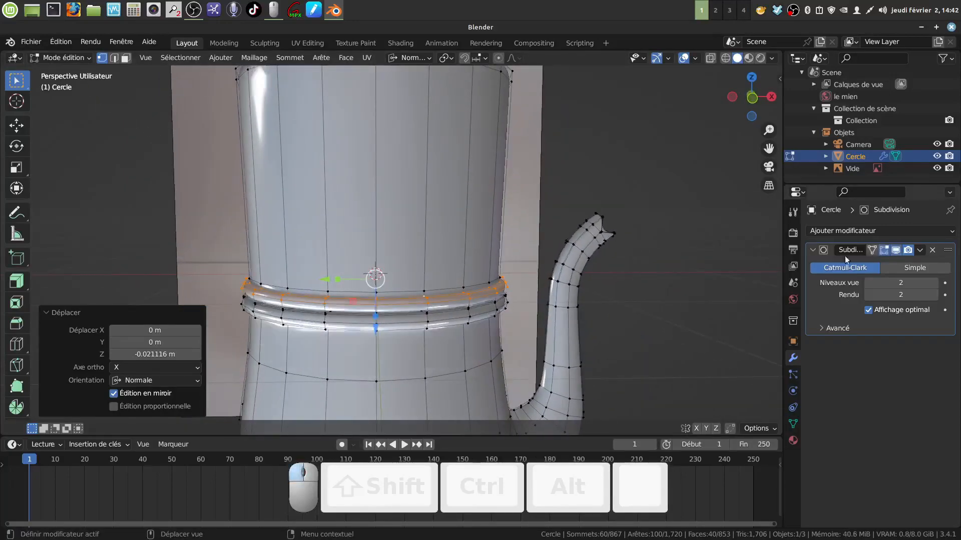
{"action": "key", "text": "Tab"}
Step: Select the face loop around the collar's top rim and extrude it along normals with an offset of -0.0129 m
{"action": "middle_click_drag", "start_coordinate": [411, 287], "coordinate": [384, 372]}
{"action": "scroll", "coordinate": [397, 349], "scroll_direction": "up", "scroll_amount": 2}
{"action": "scroll", "coordinate": [403, 350], "scroll_direction": "up", "scroll_amount": 1}
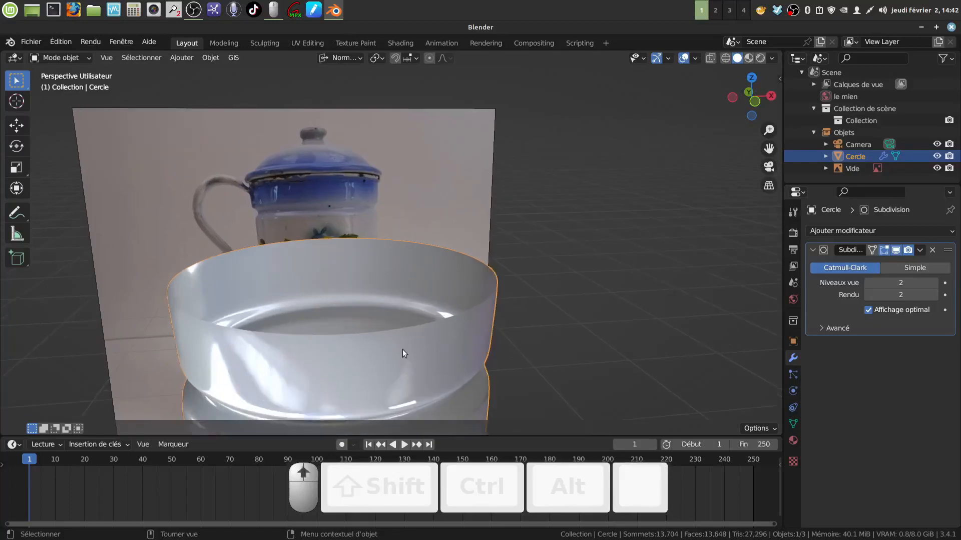
{"action": "key", "text": "Tab"}
{"action": "scroll", "coordinate": [414, 353], "scroll_direction": "up", "scroll_amount": 1}
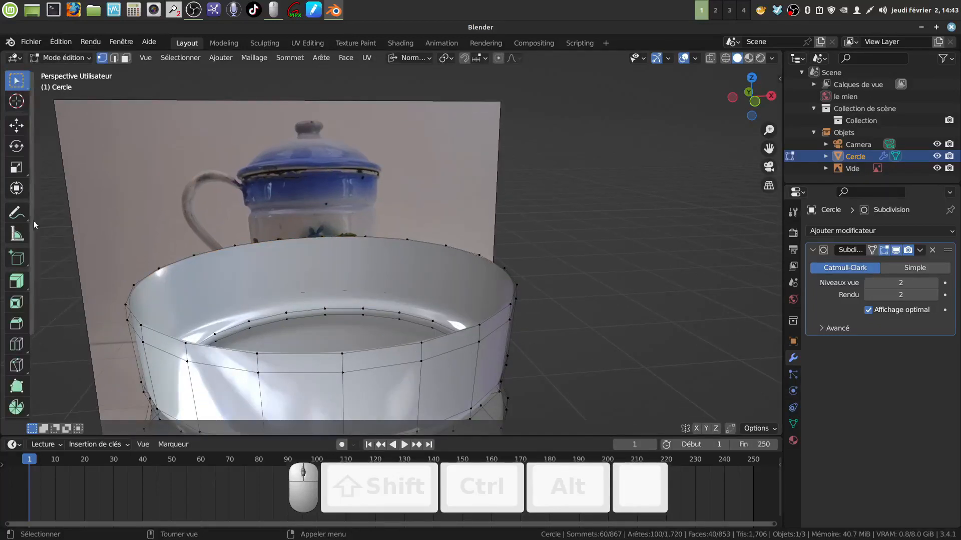
{"action": "left_click", "coordinate": [125, 57]}
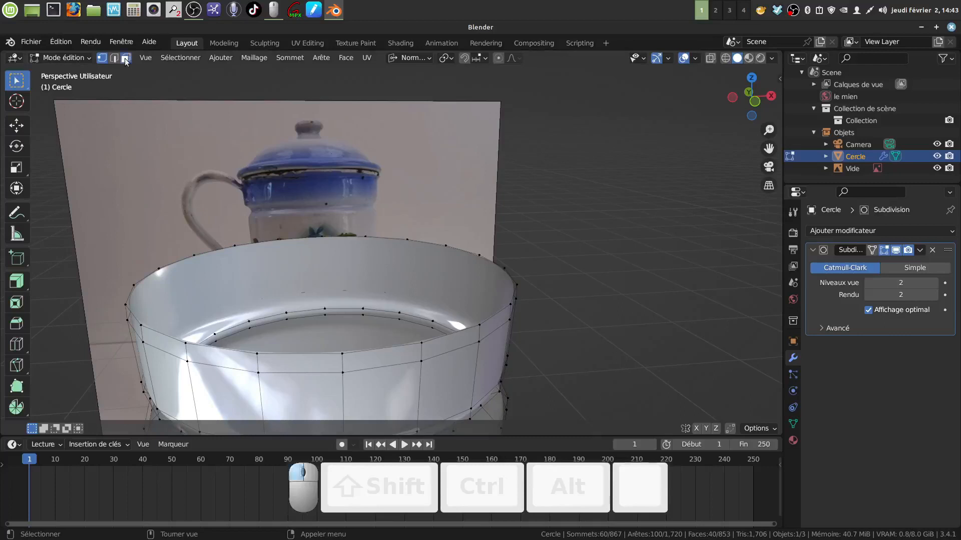
{"action": "left_click", "coordinate": [423, 355], "text": "alt"}
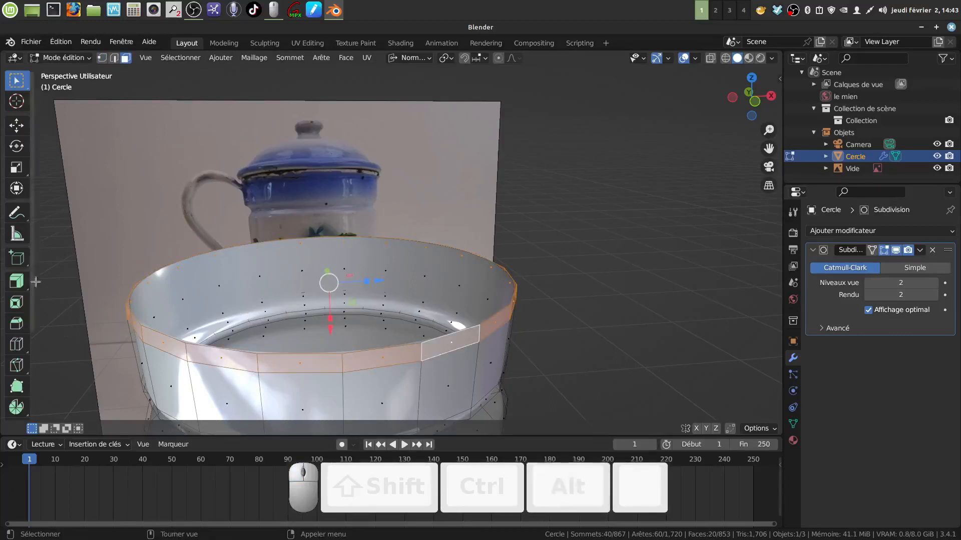
{"action": "left_click_drag", "start_coordinate": [23, 286], "coordinate": [55, 332]}
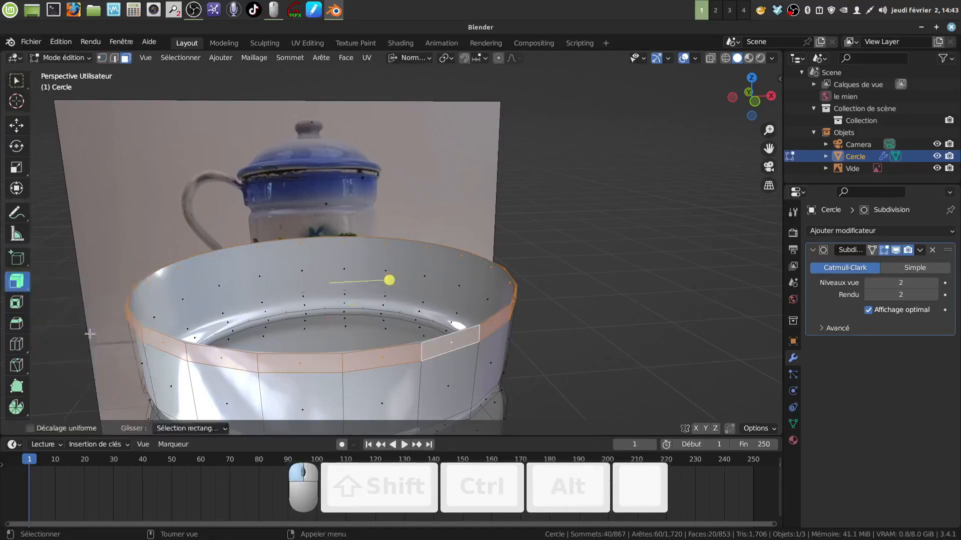
{"action": "left_click_drag", "start_coordinate": [389, 279], "coordinate": [388, 277]}
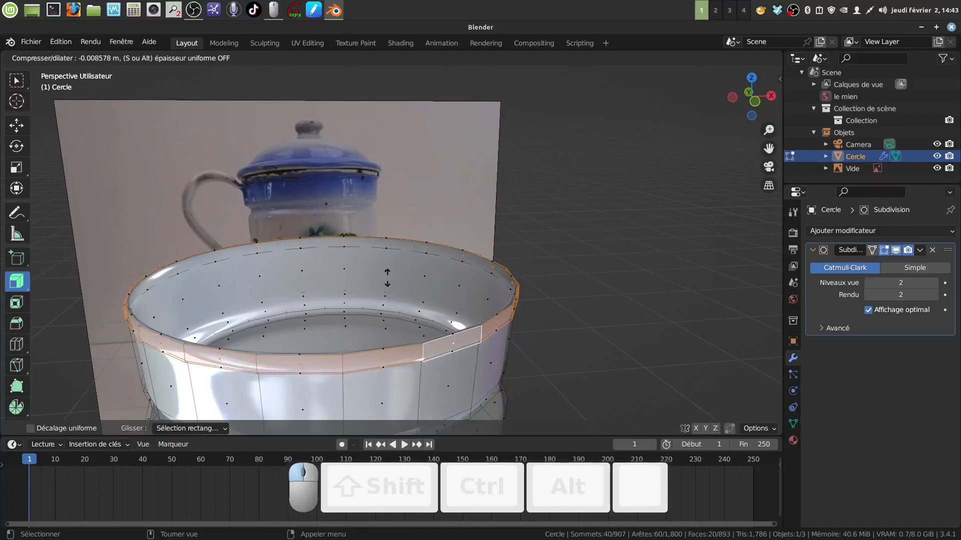
{"action": "left_click_drag", "start_coordinate": [387, 278], "coordinate": [388, 278]}
Step: Cut a centred edge loop around the extruded rim band at factor 0 and scale it by 1.013
{"action": "mouse_move", "coordinate": [452, 302]}
{"action": "middle_mouse_down"}
{"action": "mouse_move", "coordinate": [446, 288]}
{"action": "mouse_move", "coordinate": [456, 286]}
{"action": "middle_mouse_up"}
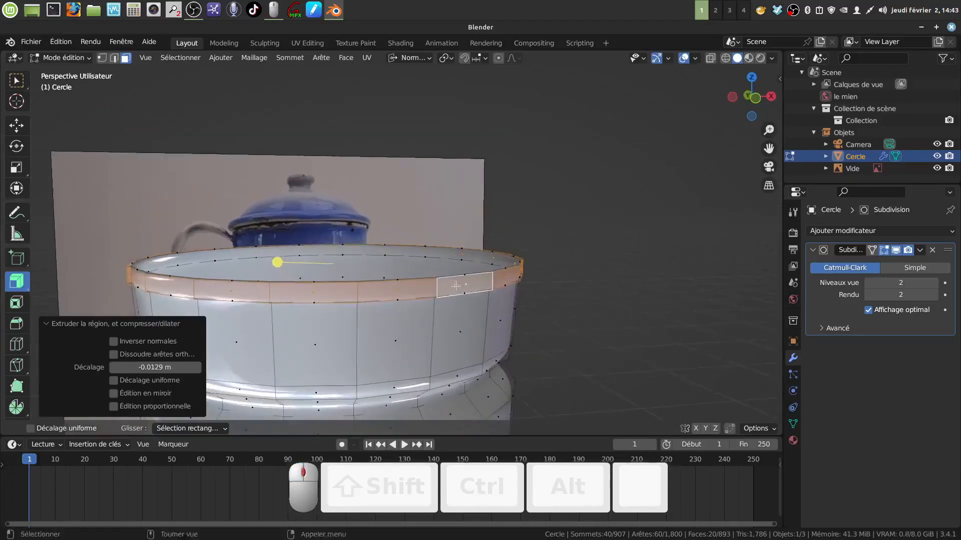
{"action": "key", "text": "ctrl+r"}
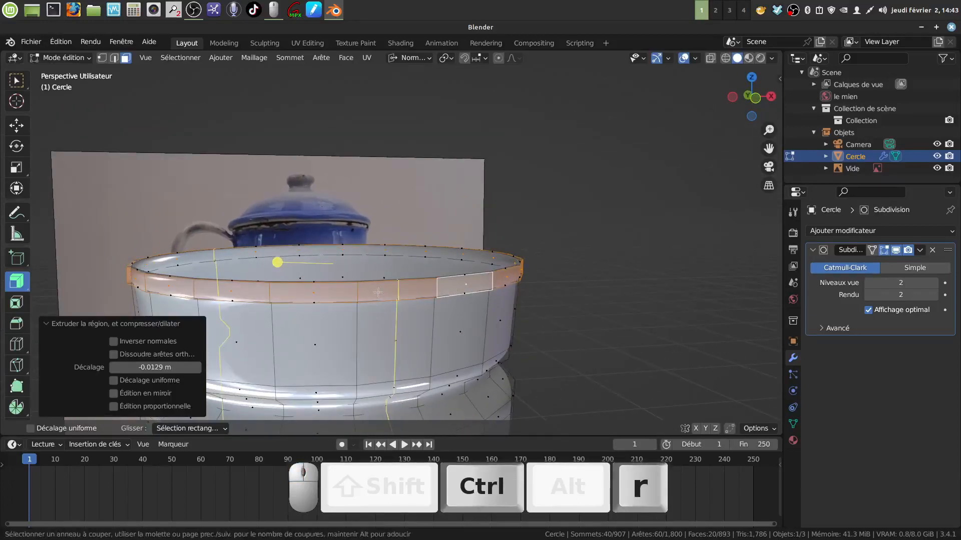
{"action": "left_click", "coordinate": [359, 291]}
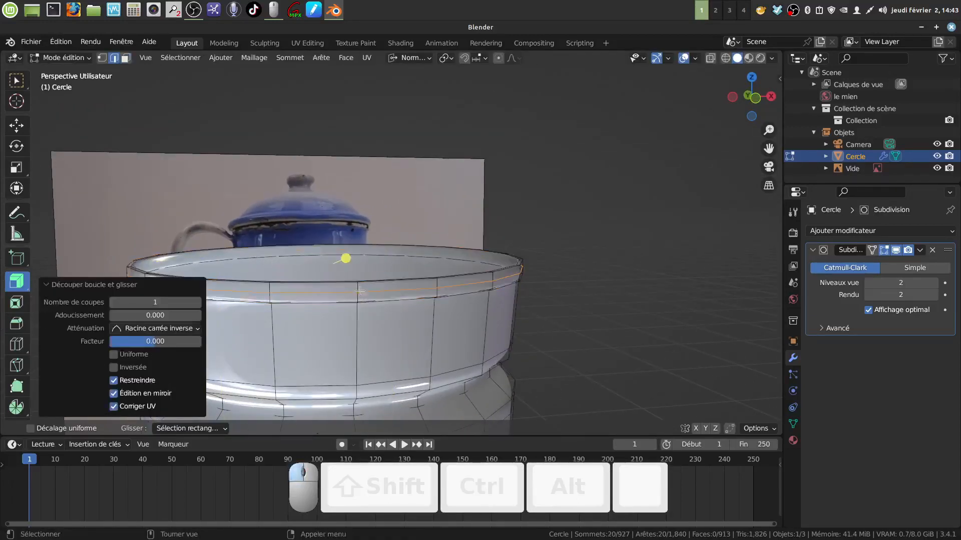
{"action": "key", "text": "s"}
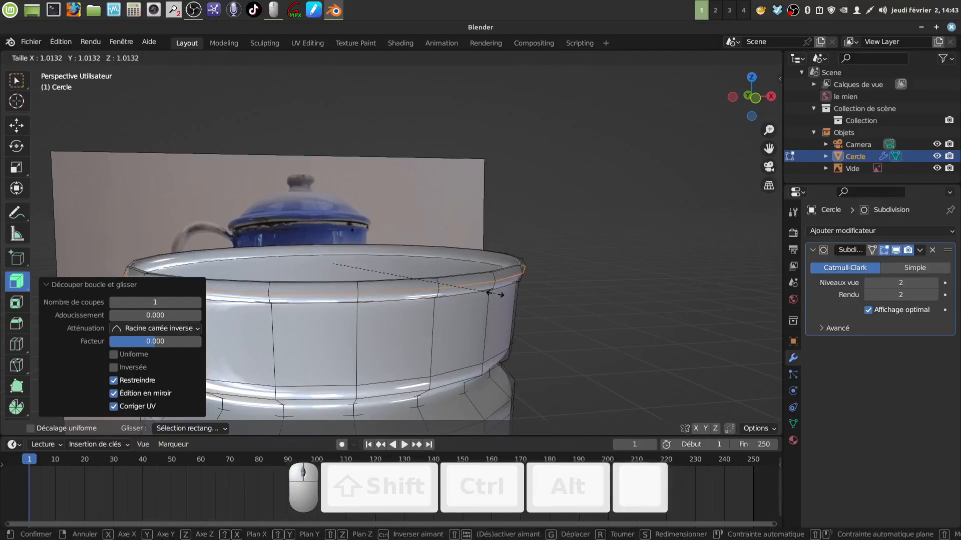
{"action": "left_click", "coordinate": [496, 295]}
Step: Add a loop cut on the collar just below the rim at factor -0.834 and inspect the smoothed pot in Object Mode
{"action": "mouse_move", "coordinate": [475, 300]}
{"action": "middle_mouse_down"}
{"action": "mouse_move", "coordinate": [480, 268]}
{"action": "mouse_move", "coordinate": [489, 296]}
{"action": "middle_mouse_up"}
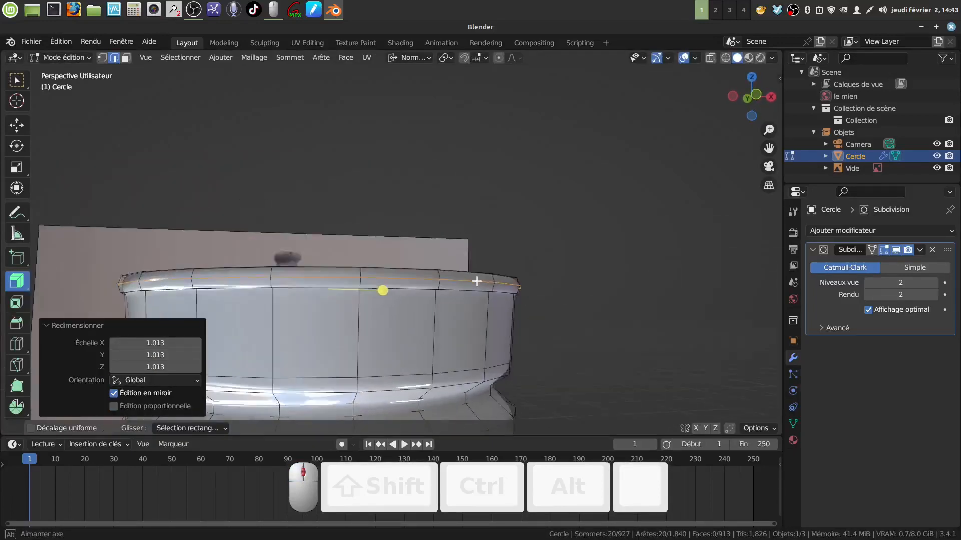
{"action": "key", "text": "ctrl+r"}
{"action": "left_click", "coordinate": [485, 334]}
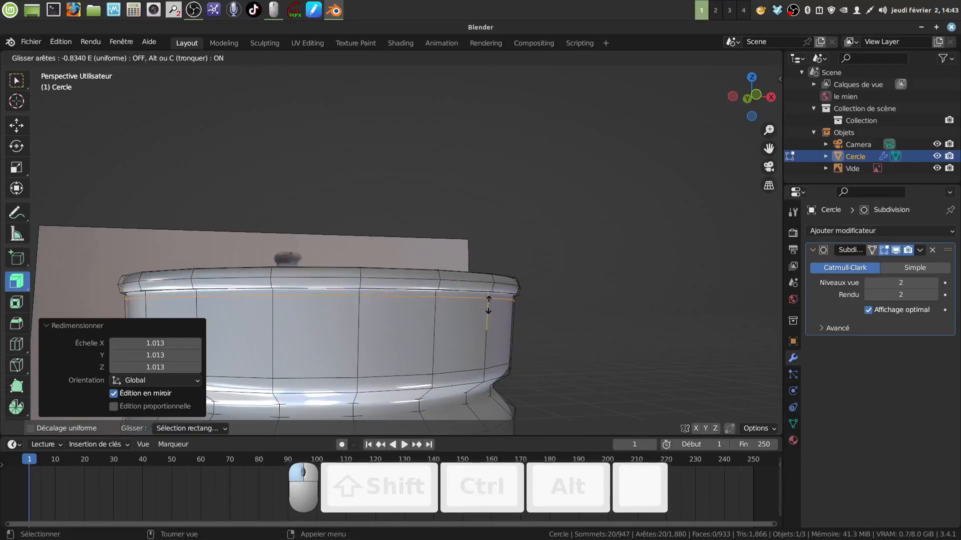
{"action": "left_click", "coordinate": [488, 305]}
{"action": "middle_click_drag", "start_coordinate": [419, 307], "coordinate": [414, 319]}
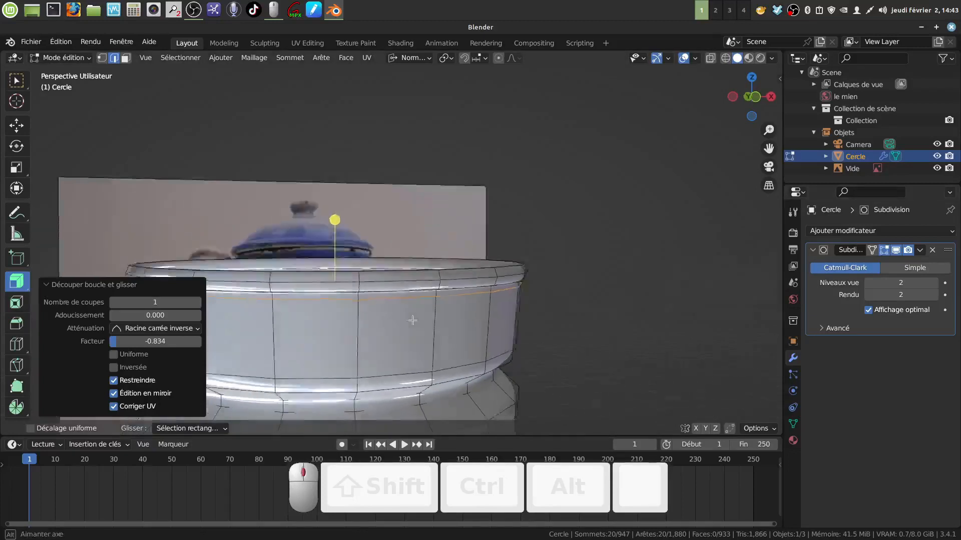
{"action": "scroll", "coordinate": [416, 311], "scroll_direction": "down", "scroll_amount": 3}
{"action": "key", "text": "Tab"}
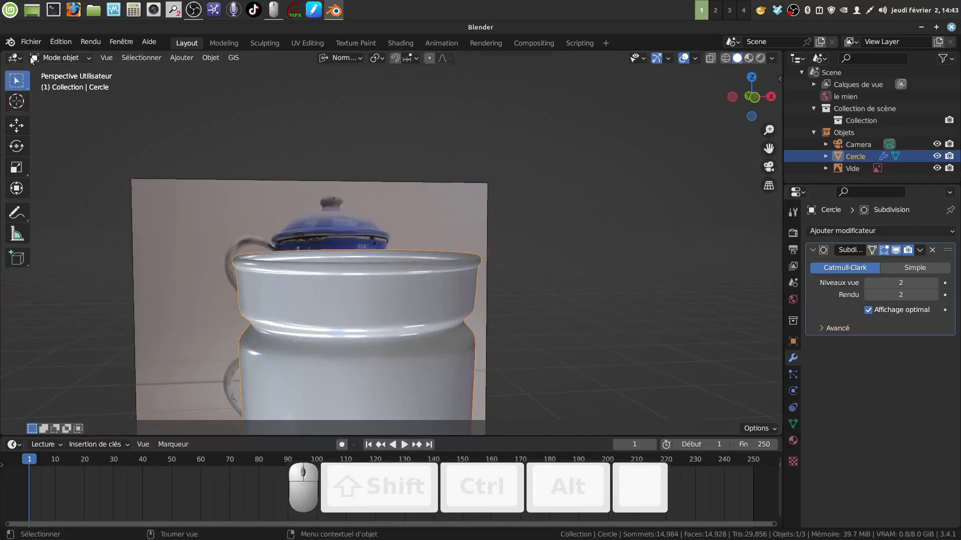
{"action": "middle_click_drag", "start_coordinate": [377, 223], "coordinate": [353, 256]}
{"action": "scroll", "coordinate": [370, 221], "scroll_direction": "down", "scroll_amount": 3}
{"action": "scroll", "coordinate": [367, 263], "scroll_direction": "up", "scroll_amount": 2}
{"action": "scroll", "coordinate": [368, 263], "scroll_direction": "up", "scroll_amount": 2}
{"action": "key", "text": "Tab"}
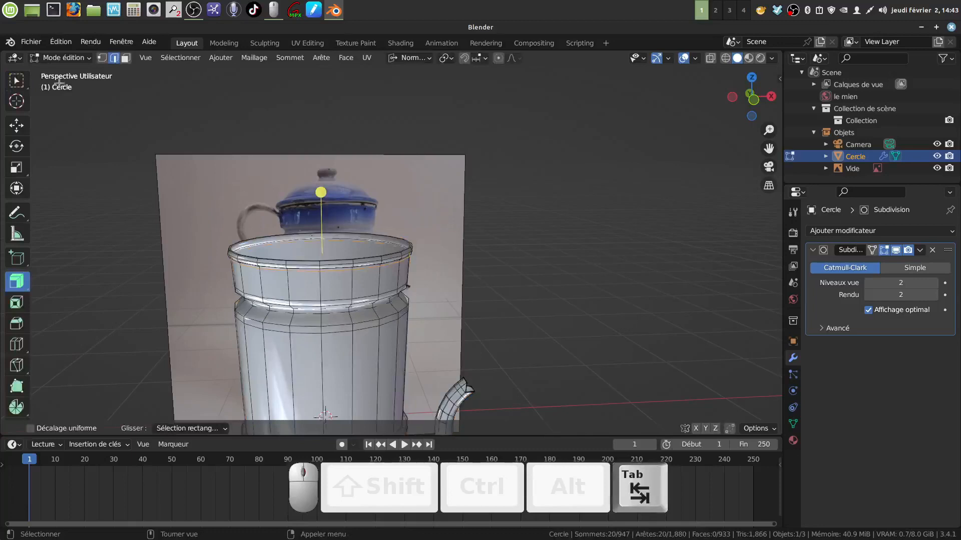
Step: Extrude the collar's top rim edge loop and raise the new loop about 0.003 m along its normal
{"action": "left_click", "coordinate": [17, 81]}
{"action": "middle_click_drag", "start_coordinate": [333, 300], "coordinate": [352, 271], "text": "shift"}
{"action": "scroll", "coordinate": [367, 316], "scroll_direction": "up", "scroll_amount": 4}
{"action": "scroll", "coordinate": [393, 359], "scroll_direction": "up", "scroll_amount": 3}
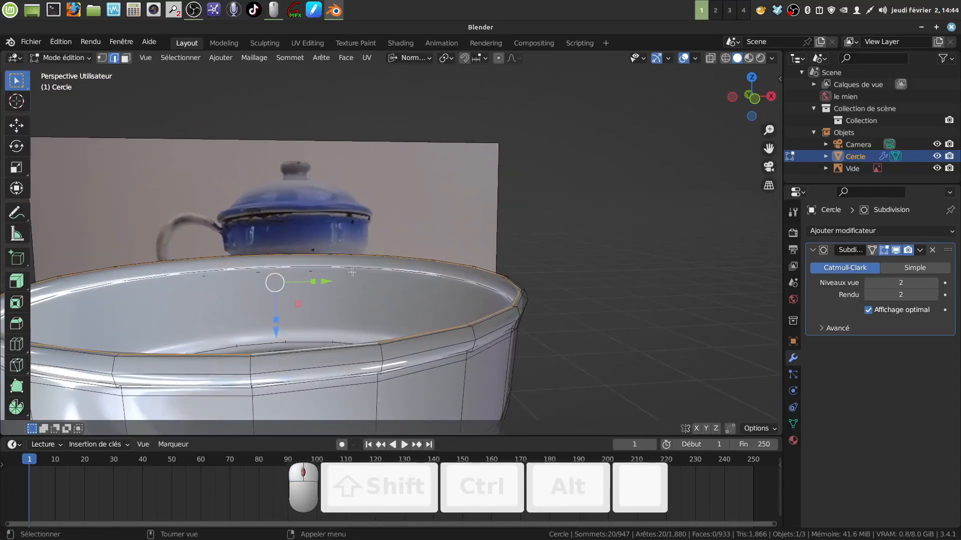
{"action": "key", "text": "e"}
{"action": "right_click", "coordinate": [348, 306]}
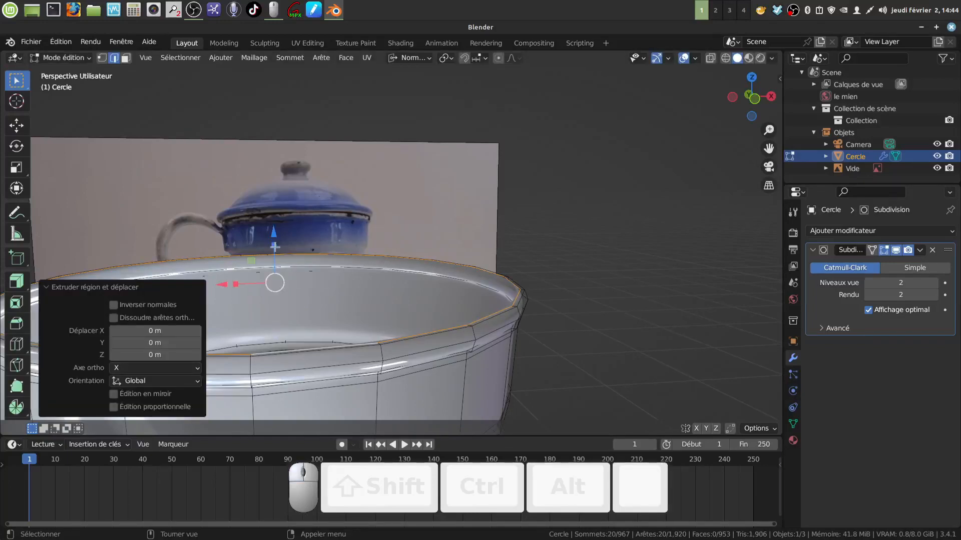
{"action": "key", "text": "e"}
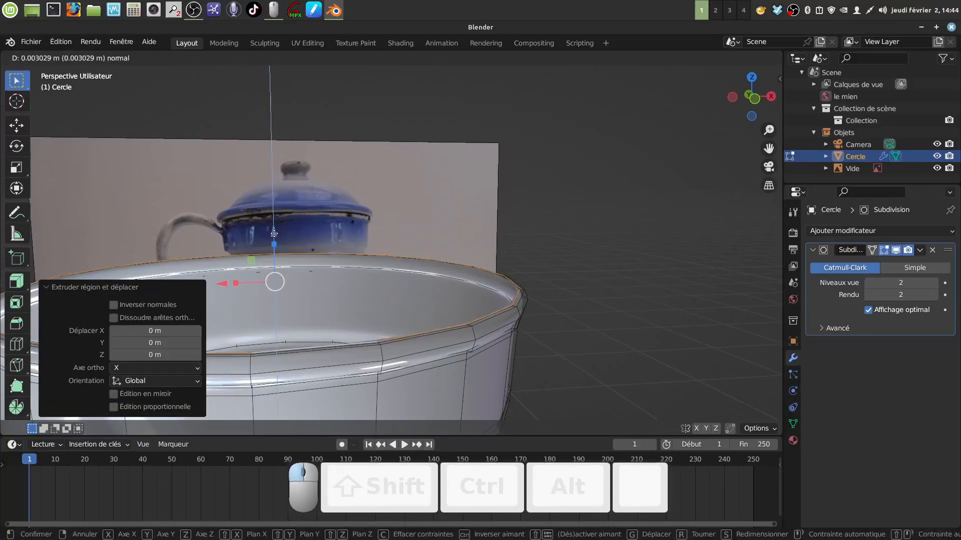
{"action": "left_click", "coordinate": [274, 234]}
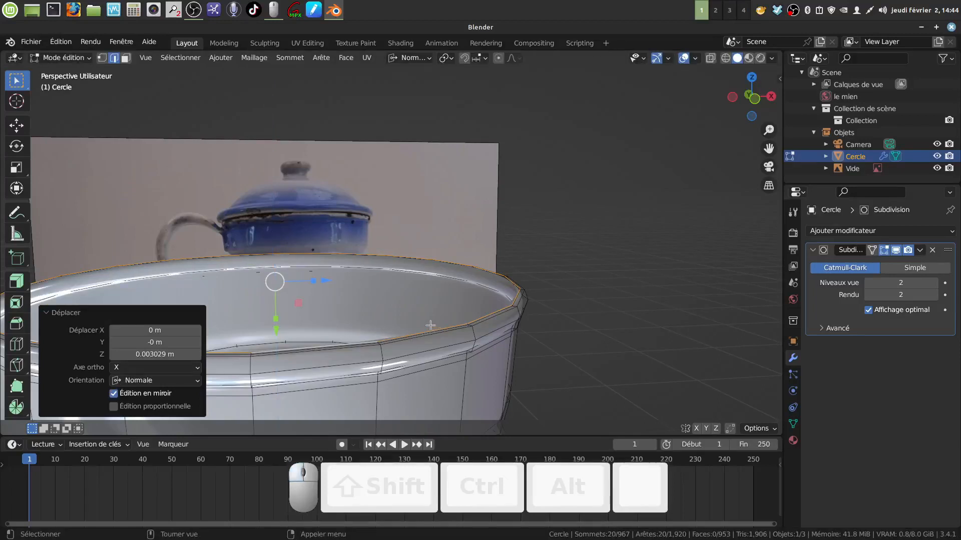
Step: Extrude the raised rim loop outward twice, scaling the first ring by 1.007 and the second by 1.016
{"action": "key", "text": "e"}
{"action": "key", "text": "s"}
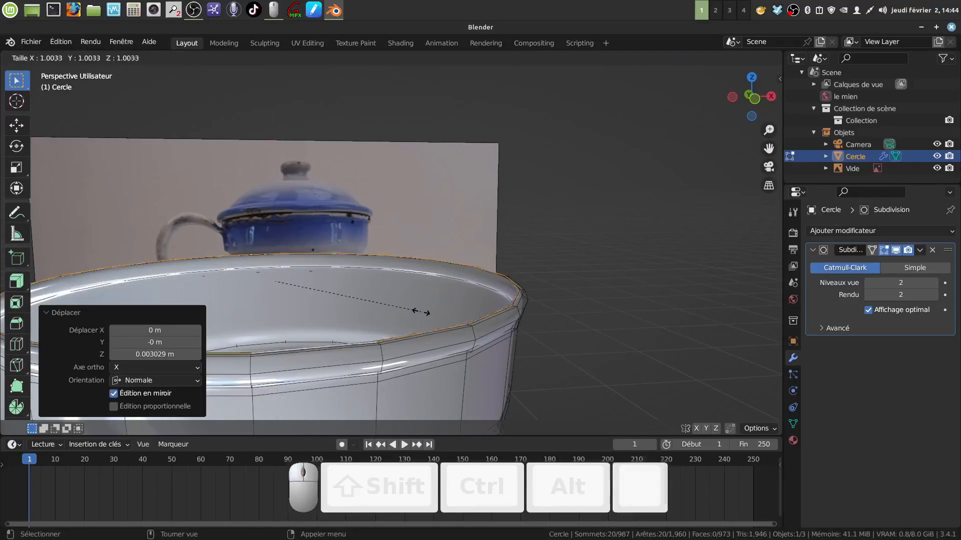
{"action": "left_click", "coordinate": [493, 320]}
{"action": "key", "text": "e"}
{"action": "key", "text": "s"}
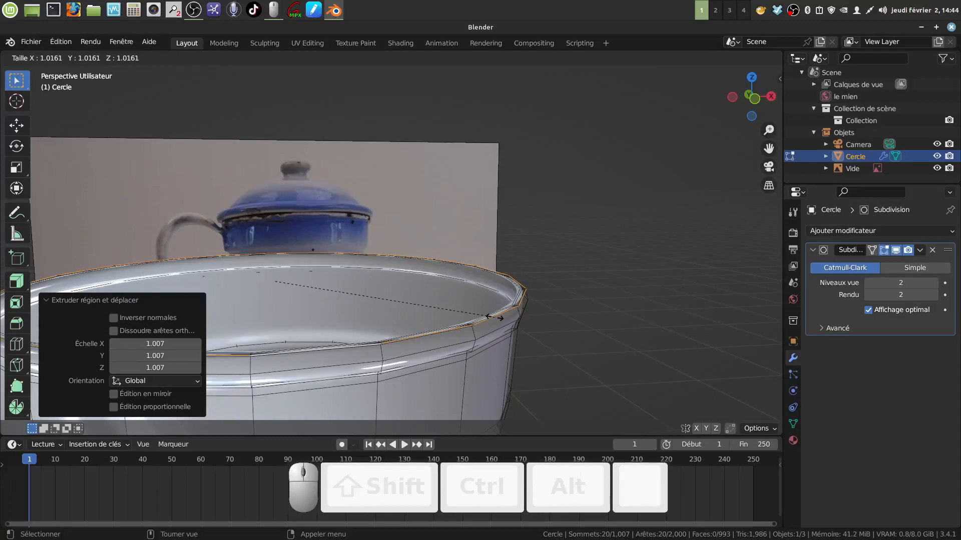
{"action": "left_click", "coordinate": [493, 317]}
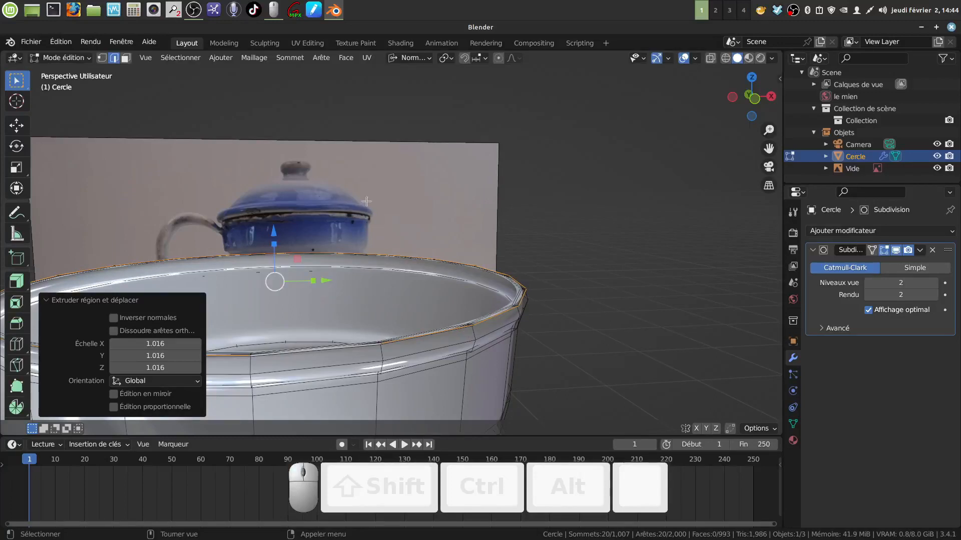
Step: Extrude the outer rim loop upward about 0.048 m, and extrude it again inward at scale 0.951 to begin the lid's edge
{"action": "key", "text": "e"}
{"action": "right_click", "coordinate": [521, 330]}
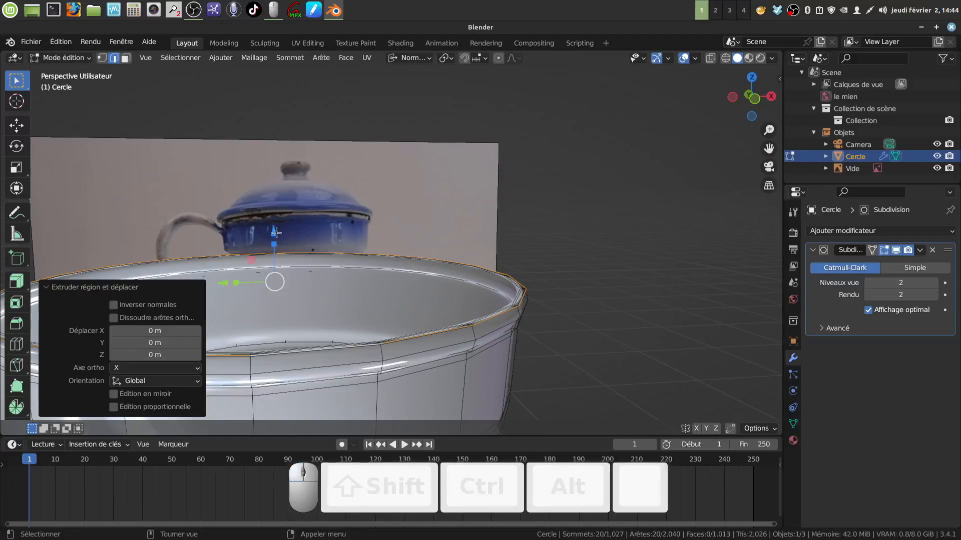
{"action": "left_click_drag", "start_coordinate": [277, 233], "coordinate": [277, 218]}
{"action": "key", "text": "e"}
{"action": "key", "text": "s"}
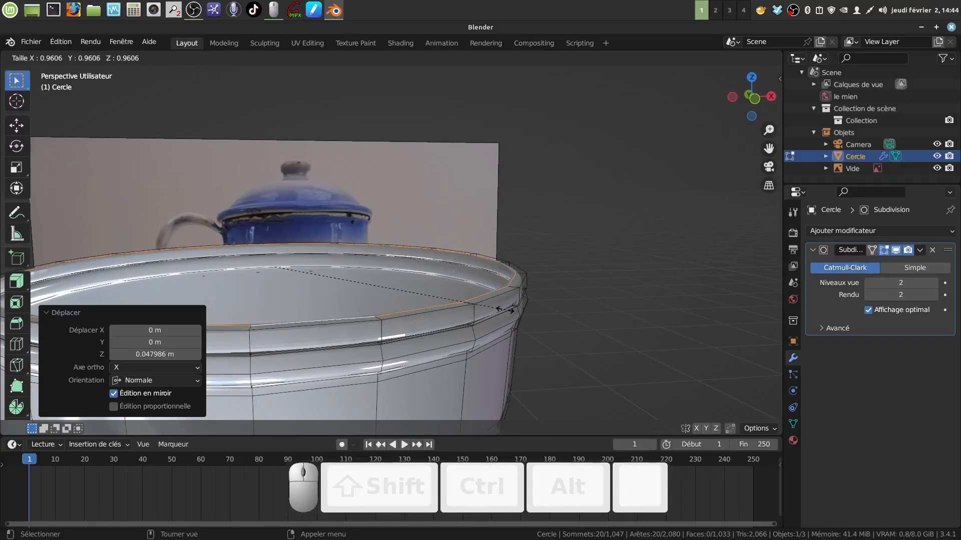
{"action": "left_click", "coordinate": [502, 309]}
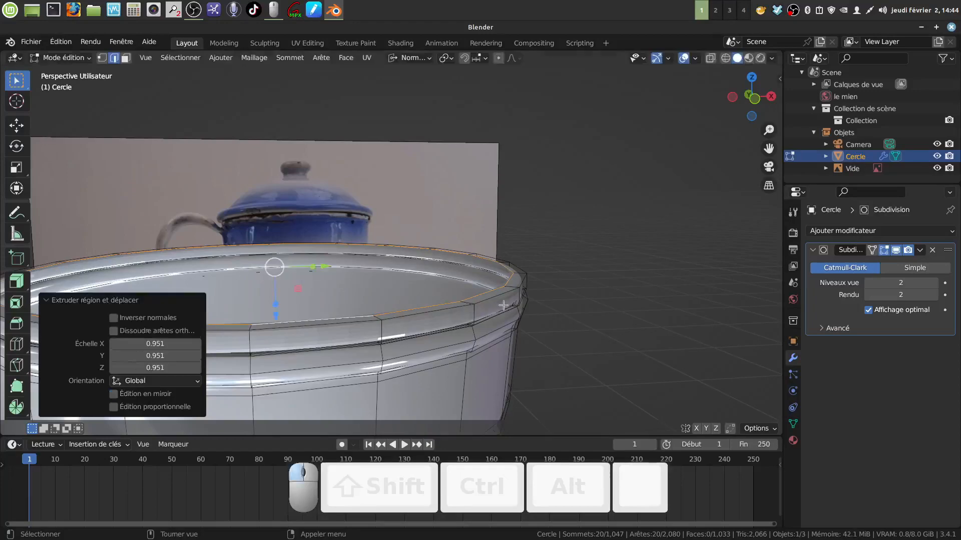
Step: Extrude the lid edge's inner loop inward at scale 0.990, and extrude it again upward about 0.0085 m
{"action": "mouse_move", "coordinate": [507, 306]}
{"action": "middle_mouse_down"}
{"action": "mouse_move", "coordinate": [487, 284]}
{"action": "mouse_move", "coordinate": [499, 322]}
{"action": "middle_mouse_up"}
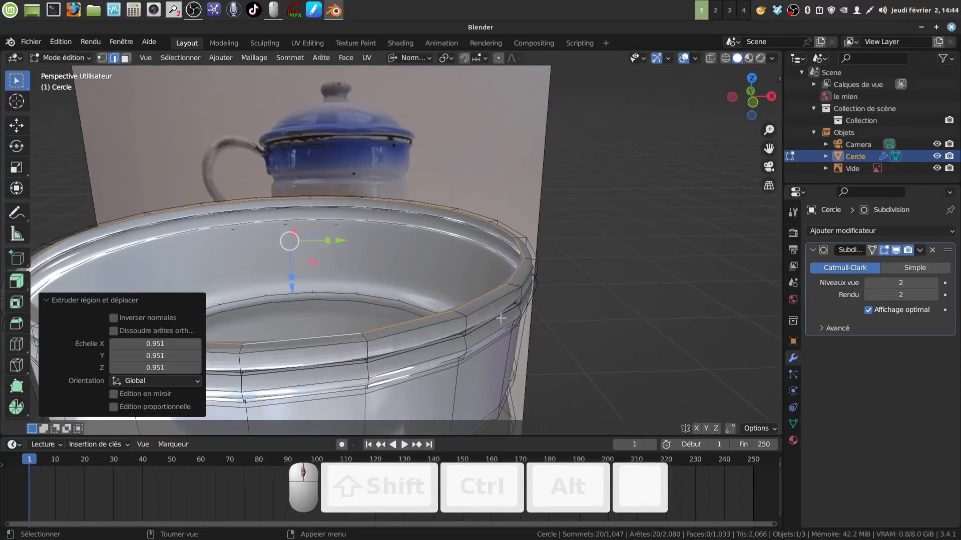
{"action": "key", "text": "e"}
{"action": "key", "text": "s"}
{"action": "left_click", "coordinate": [498, 318]}
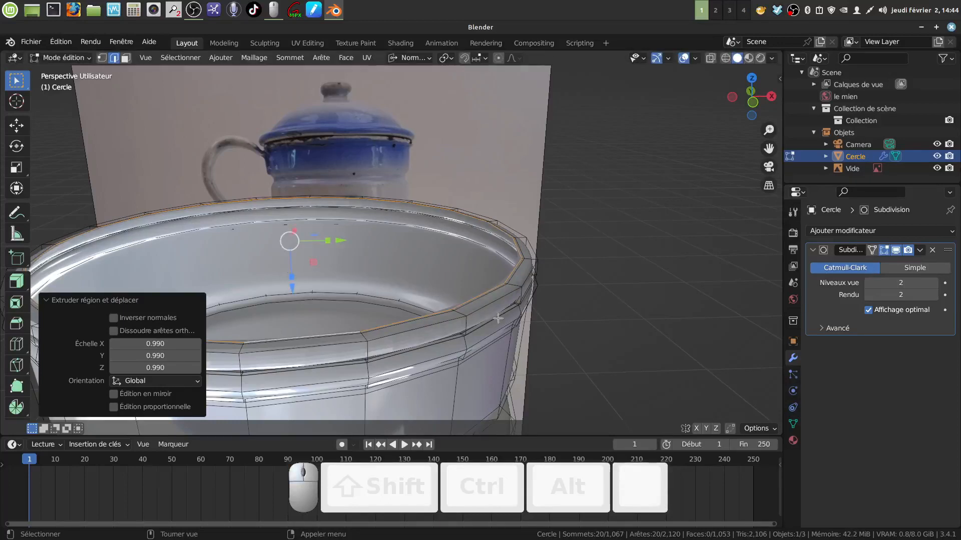
{"action": "key", "text": "e"}
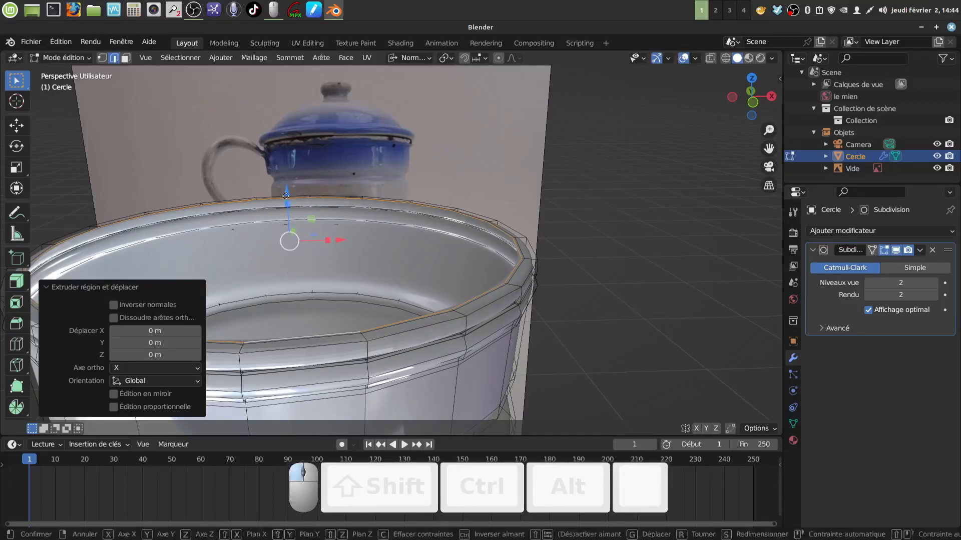
{"action": "left_click", "coordinate": [286, 193]}
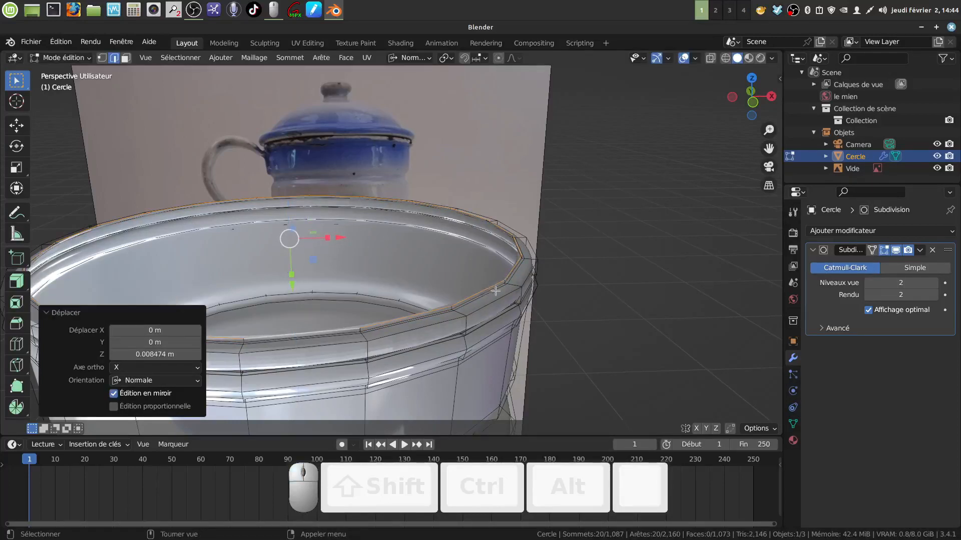
Step: Cut a centred edge loop around the lid rim's outer wall at factor 0 and scale it up by about 1.017
{"action": "middle_click_drag", "start_coordinate": [495, 290], "coordinate": [468, 275]}
{"action": "scroll", "coordinate": [469, 277], "scroll_direction": "down", "scroll_amount": 3}
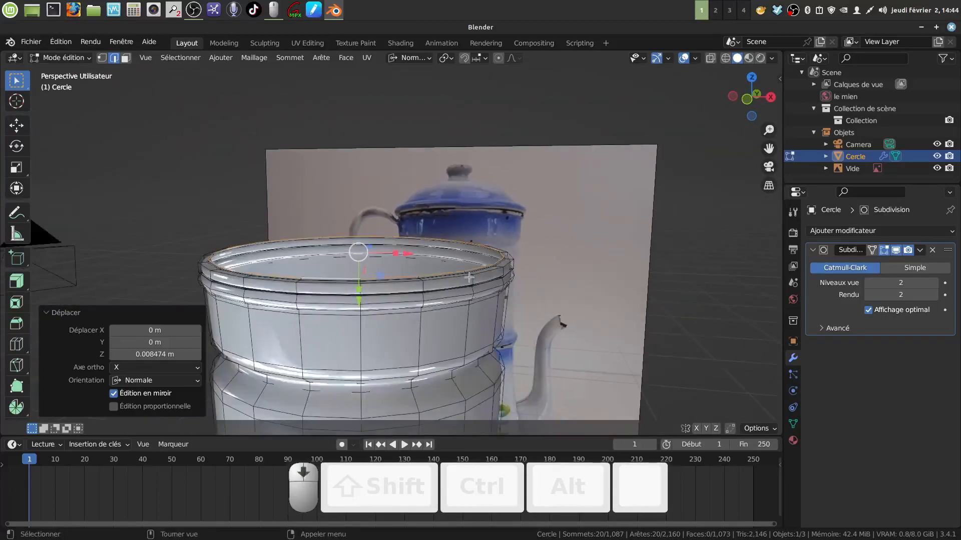
{"action": "scroll", "coordinate": [475, 297], "scroll_direction": "up", "scroll_amount": 3}
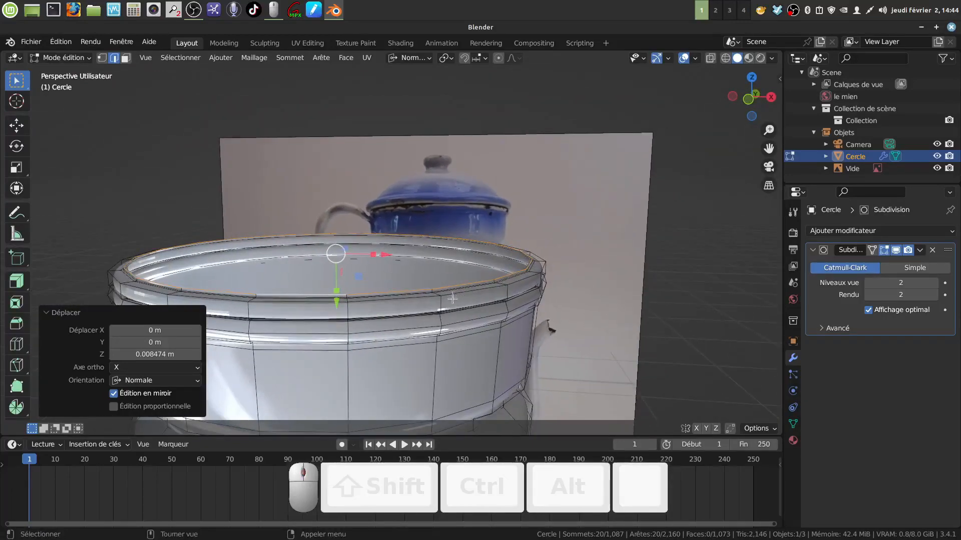
{"action": "key", "text": "ctrl+r"}
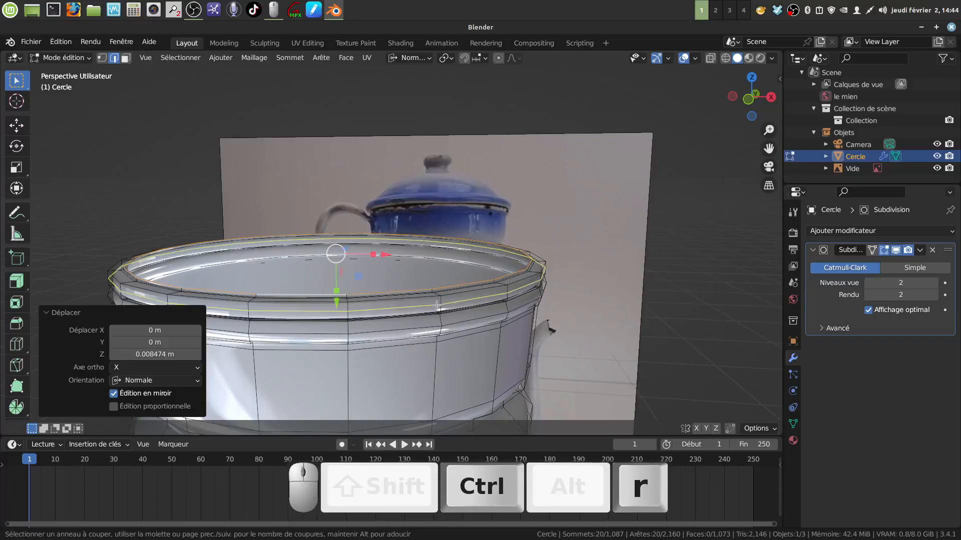
{"action": "left_click", "coordinate": [438, 305]}
{"action": "right_click", "coordinate": [437, 305]}
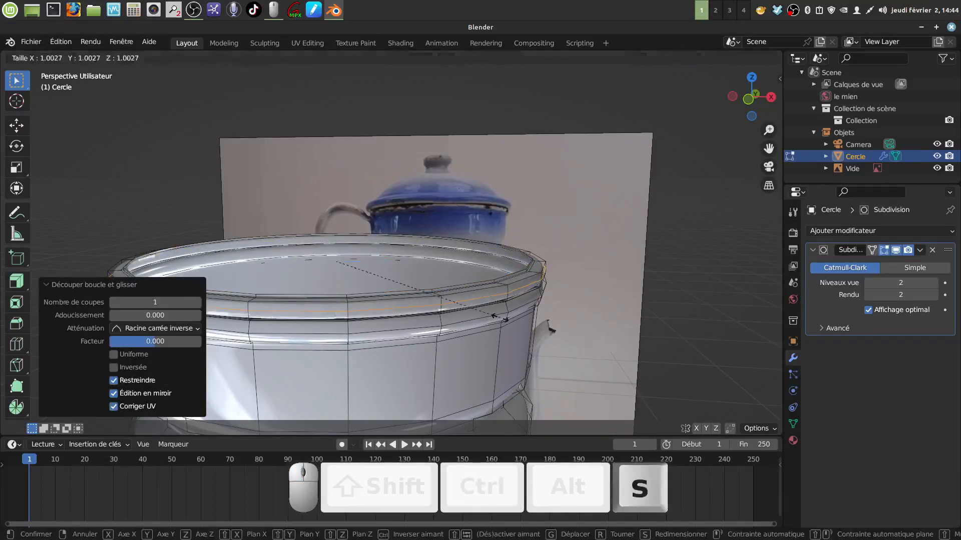
{"action": "key", "text": "s"}
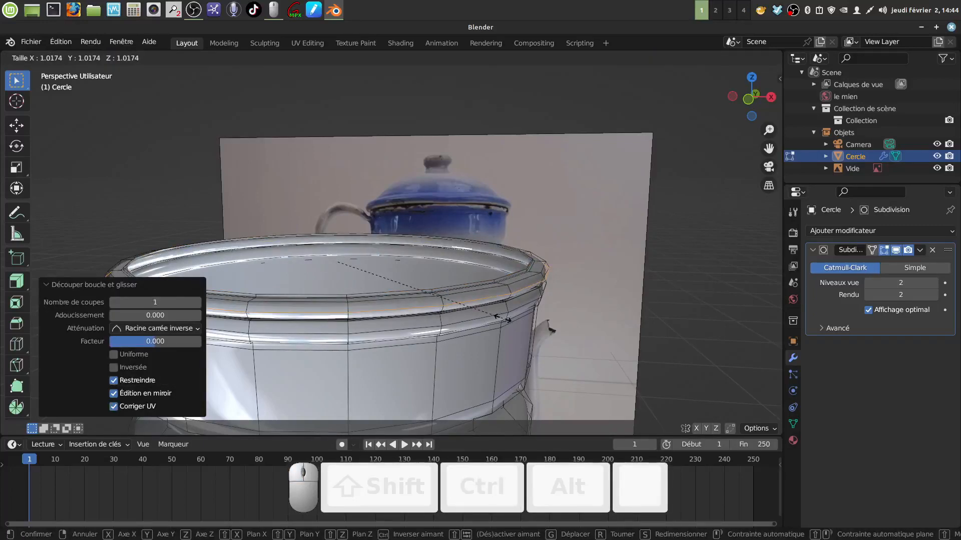
{"action": "left_click", "coordinate": [500, 318]}
Step: Examine the new lid rim from several angles and compare it with the reference photo in the front orthographic view
{"action": "middle_click_drag", "start_coordinate": [501, 318], "coordinate": [473, 314]}
{"action": "scroll", "coordinate": [517, 335], "scroll_direction": "up", "scroll_amount": 1}
{"action": "middle_click_drag", "start_coordinate": [498, 346], "coordinate": [471, 329]}
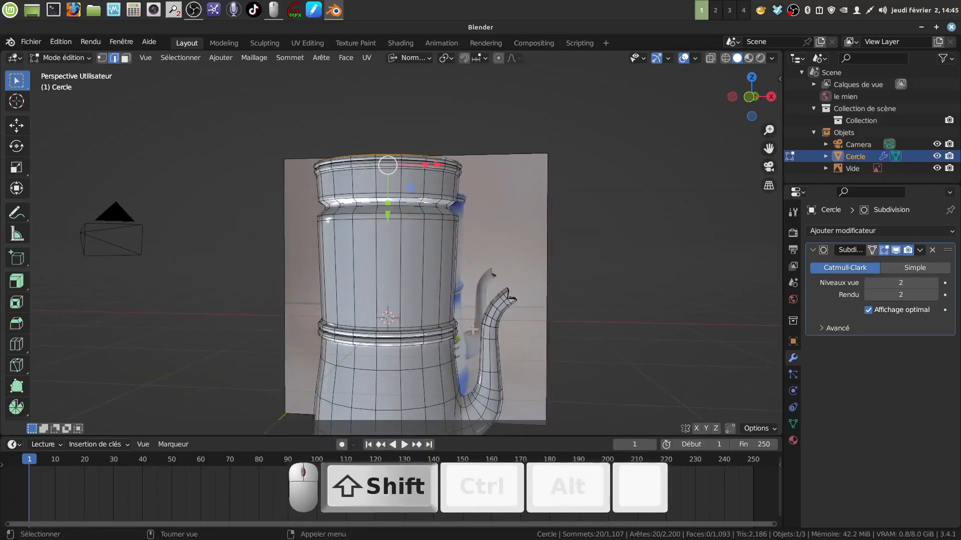
{"action": "key", "text": "KP_1"}
{"action": "scroll", "coordinate": [473, 329], "scroll_direction": "up", "scroll_amount": 3}
{"action": "middle_click_drag", "start_coordinate": [470, 229], "coordinate": [432, 320], "text": "shift"}
{"action": "scroll", "coordinate": [420, 325], "scroll_direction": "up", "scroll_amount": 3}
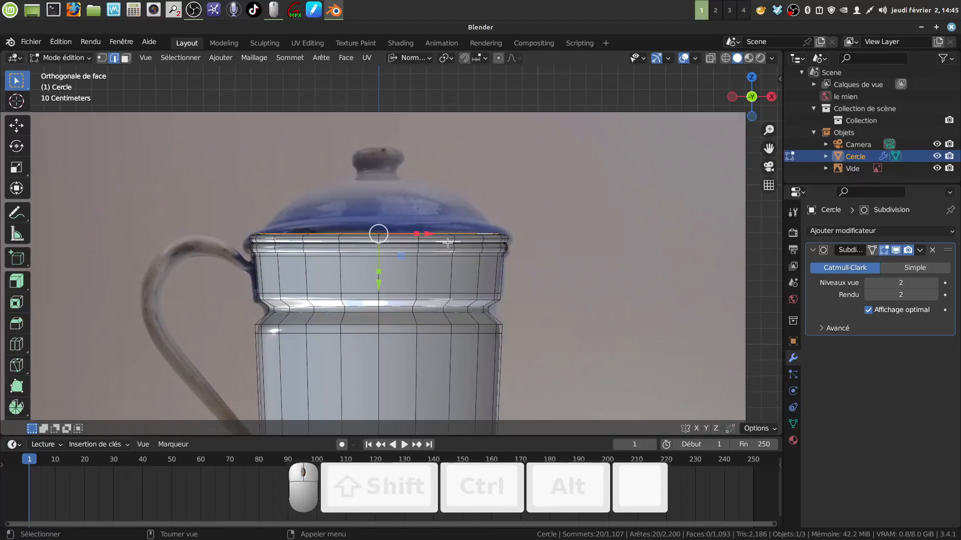
{"action": "scroll", "coordinate": [470, 261], "scroll_direction": "up", "scroll_amount": 2}
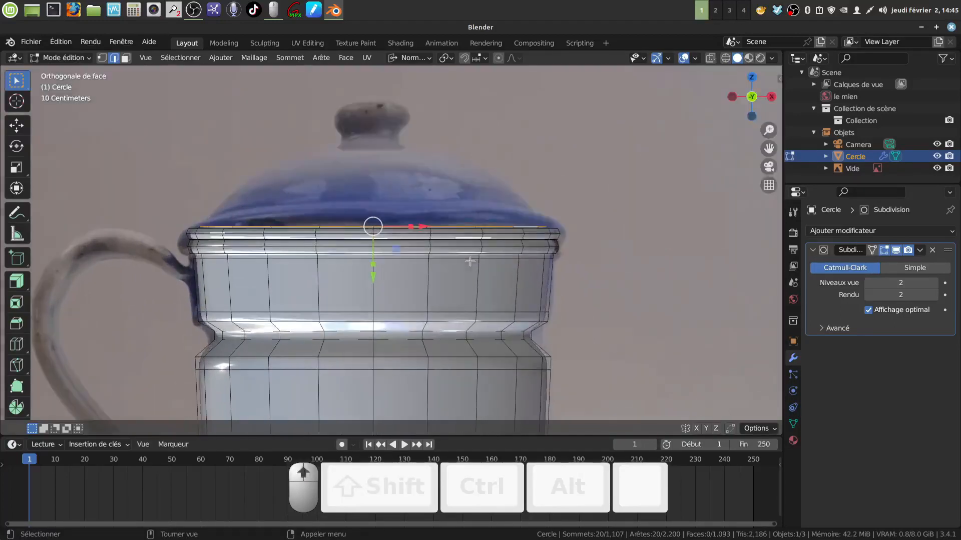
{"action": "middle_click_drag", "start_coordinate": [470, 261], "coordinate": [489, 307], "text": "shift"}
{"action": "scroll", "coordinate": [465, 278], "scroll_direction": "up", "scroll_amount": 1}
Step: Grow the selection five steps from the lid's top loop to cover the whole lid rim band
{"action": "key", "text": "ctrl+KP_Add"}
{"action": "key", "text": "ctrl+KP_Add"}
{"action": "key", "text": "ctrl+KP_Add"}
{"action": "key", "text": "ctrl+KP_Add"}
{"action": "key", "text": "ctrl+KP_Add"}
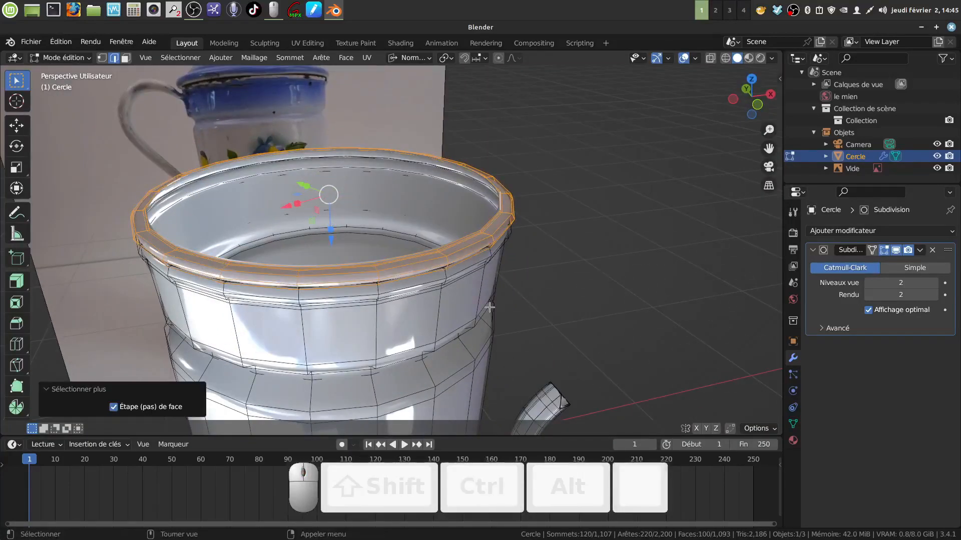
Step: With the subdivision preview turned off in the viewport, scale the lid rim band by 1.010 overall and 1.267 along its normal Z
{"action": "middle_click_drag", "start_coordinate": [491, 302], "coordinate": [480, 350]}
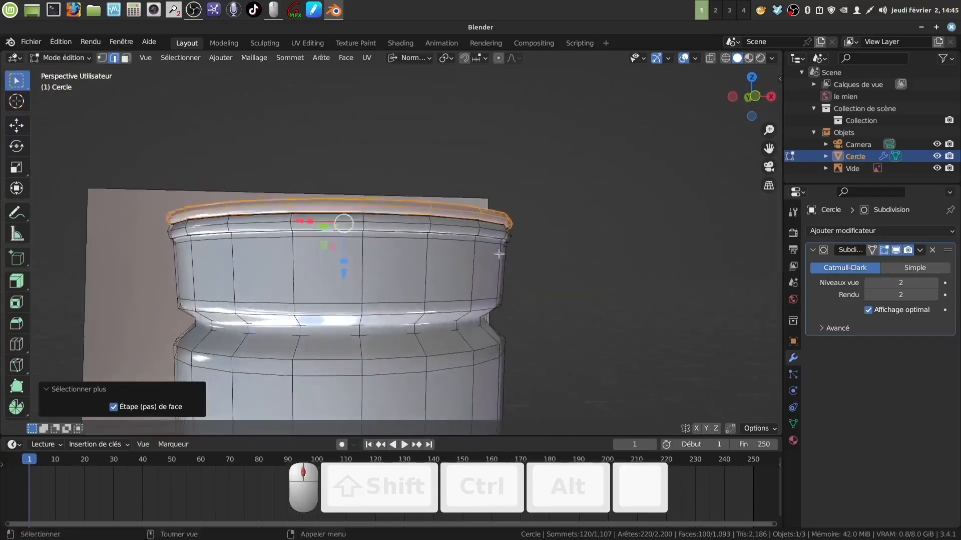
{"action": "left_click", "coordinate": [895, 253]}
{"action": "scroll", "coordinate": [377, 236], "scroll_direction": "up", "scroll_amount": 2}
{"action": "mouse_move", "coordinate": [376, 235]}
{"action": "middle_mouse_down"}
{"action": "mouse_move", "coordinate": [389, 229]}
{"action": "mouse_move", "coordinate": [389, 246]}
{"action": "middle_mouse_up"}
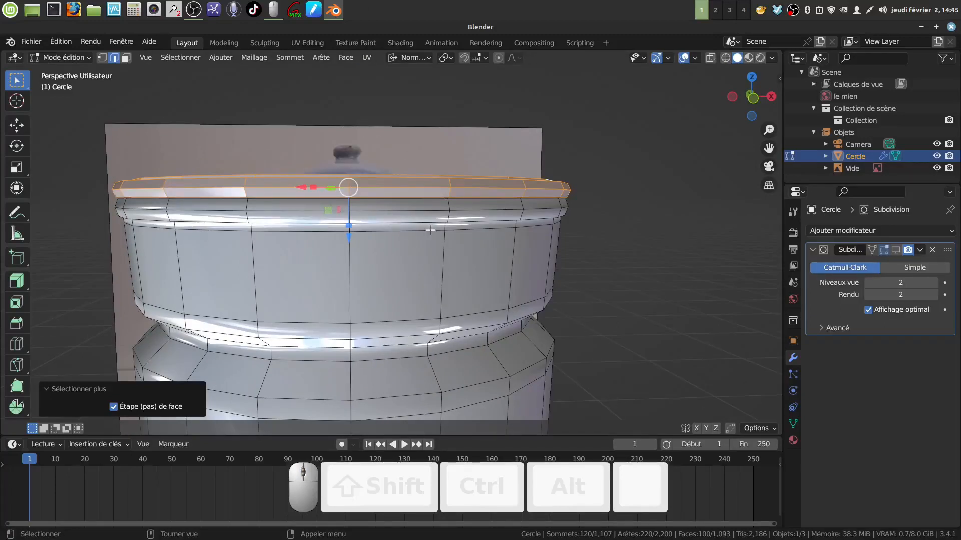
{"action": "key", "text": "s"}
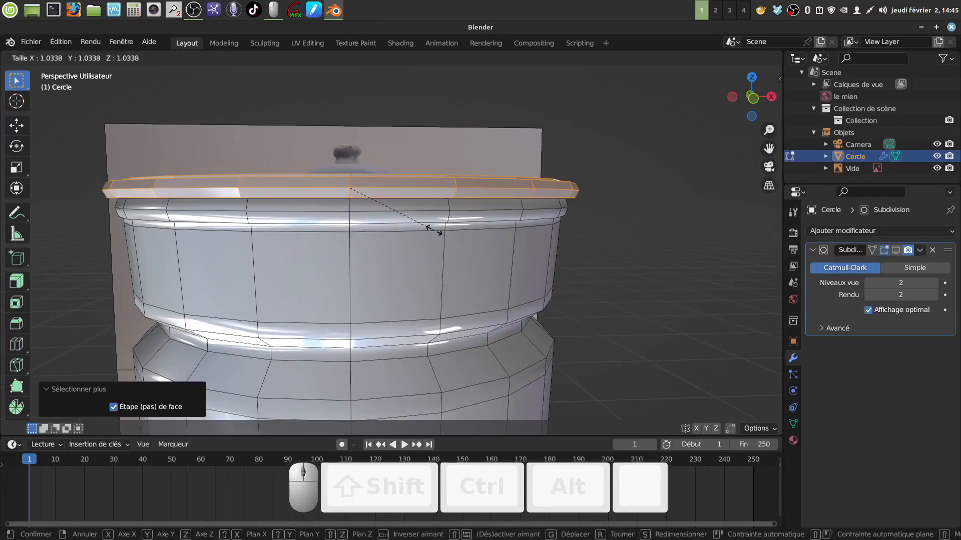
{"action": "left_click", "coordinate": [433, 230]}
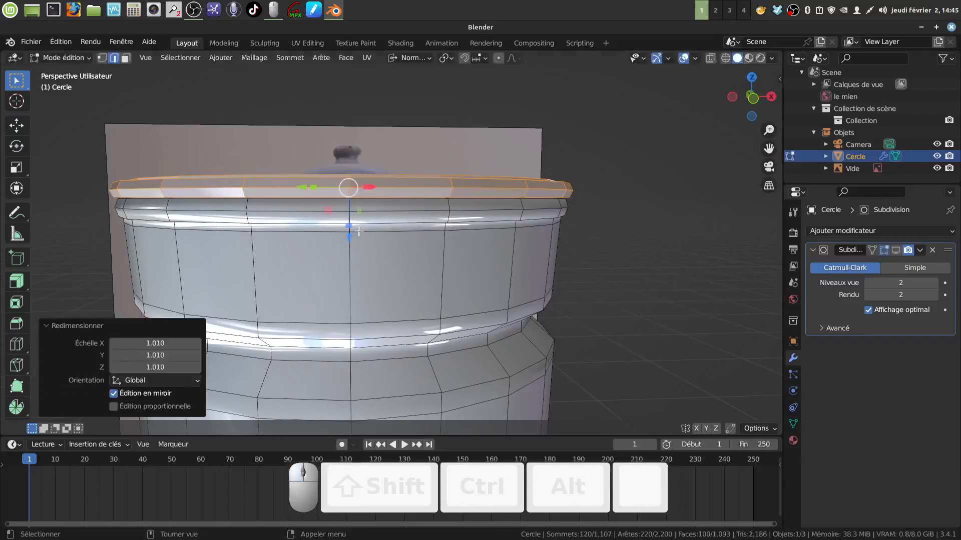
{"action": "mouse_move", "coordinate": [351, 236]}
{"action": "left_mouse_down"}
{"action": "mouse_move", "coordinate": [350, 221]}
{"action": "mouse_move", "coordinate": [349, 230]}
{"action": "left_mouse_up"}
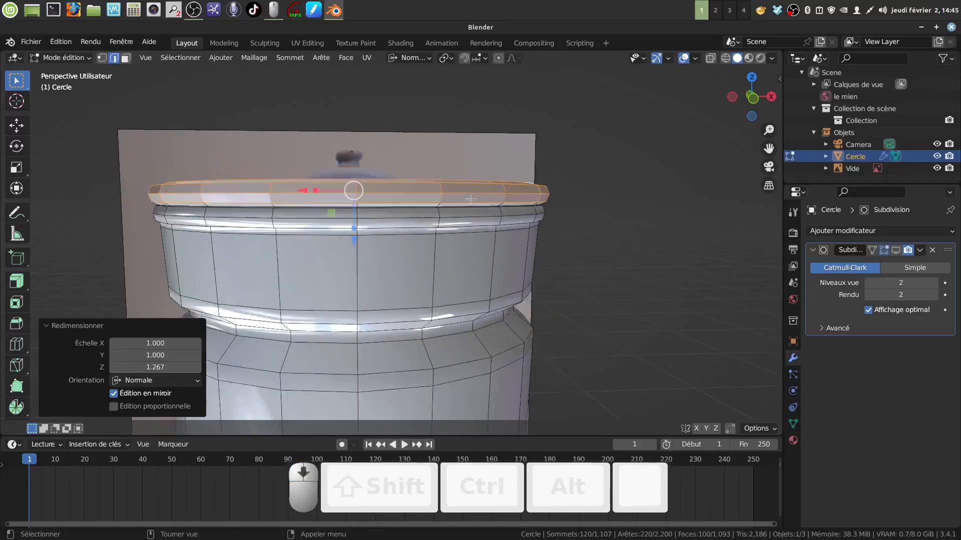
Step: In front view, extrude the lid's top edge loop, raise it about 0.12 m and scale it by 0.827 to follow the dome
{"action": "middle_click_drag", "start_coordinate": [489, 199], "coordinate": [500, 216]}
{"action": "left_click", "coordinate": [451, 178], "text": "alt"}
{"action": "key", "text": "KP_1"}
{"action": "scroll", "coordinate": [458, 174], "scroll_direction": "up", "scroll_amount": 2}
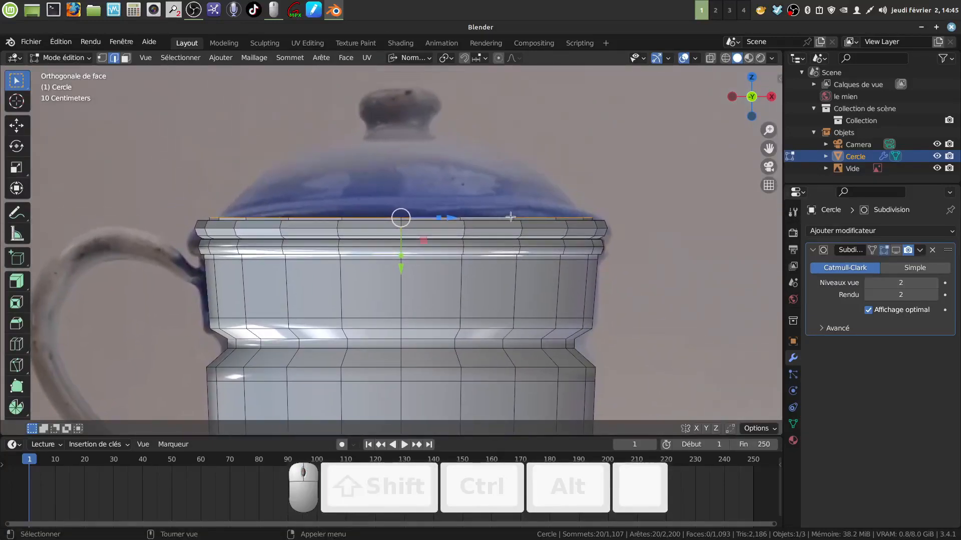
{"action": "key", "text": "e"}
{"action": "left_click", "coordinate": [508, 211]}
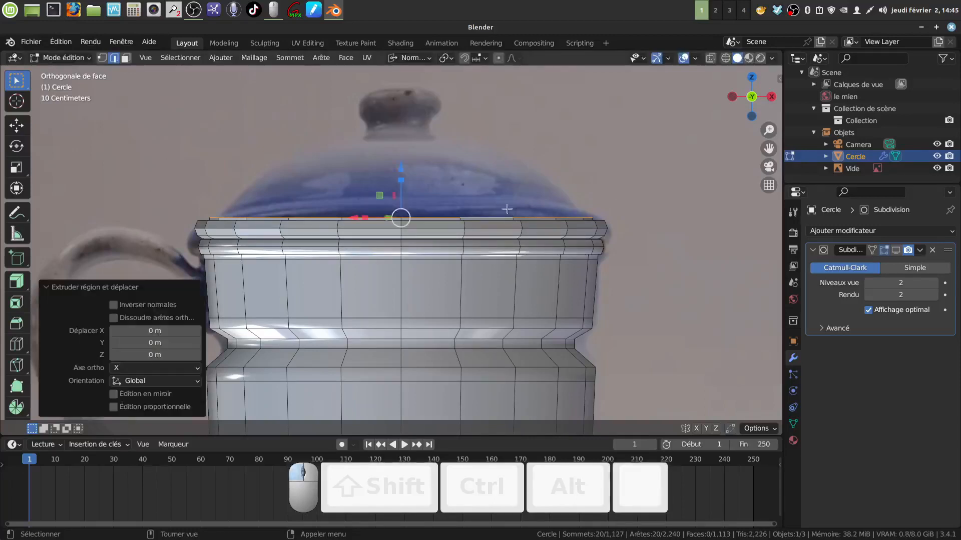
{"action": "left_click_drag", "start_coordinate": [404, 167], "coordinate": [405, 137]}
{"action": "key", "text": "s"}
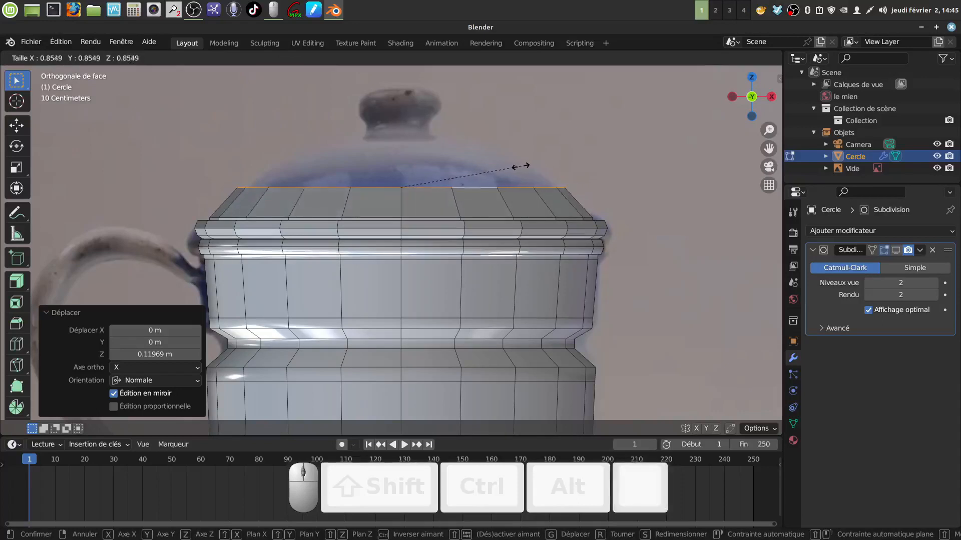
{"action": "left_click", "coordinate": [516, 166]}
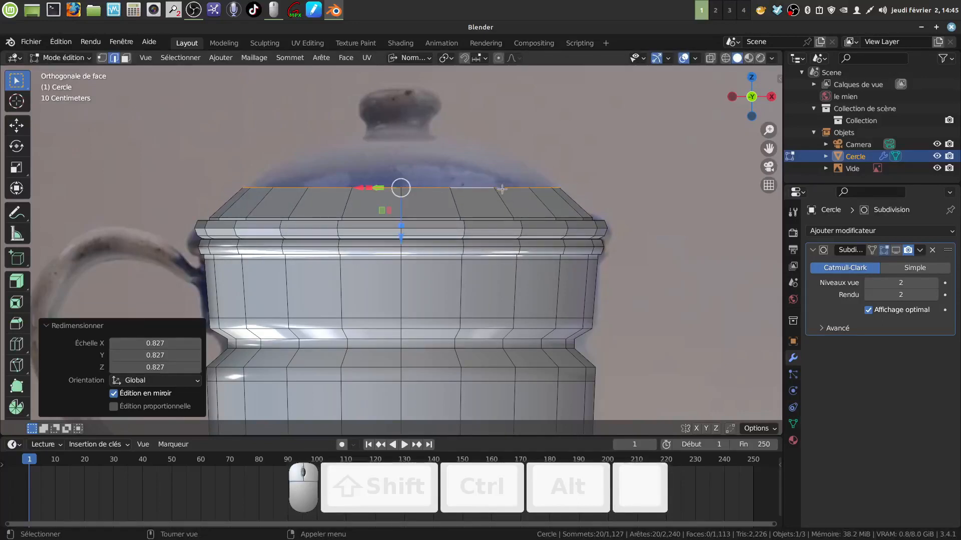
Step: Extrude a second dome ring from the lid's top loop, raise it about 0.114 m and scale it by about 0.63
{"action": "key", "text": "e"}
{"action": "left_click", "coordinate": [503, 190]}
{"action": "left_click_drag", "start_coordinate": [400, 146], "coordinate": [407, 117]}
{"action": "key", "text": "s"}
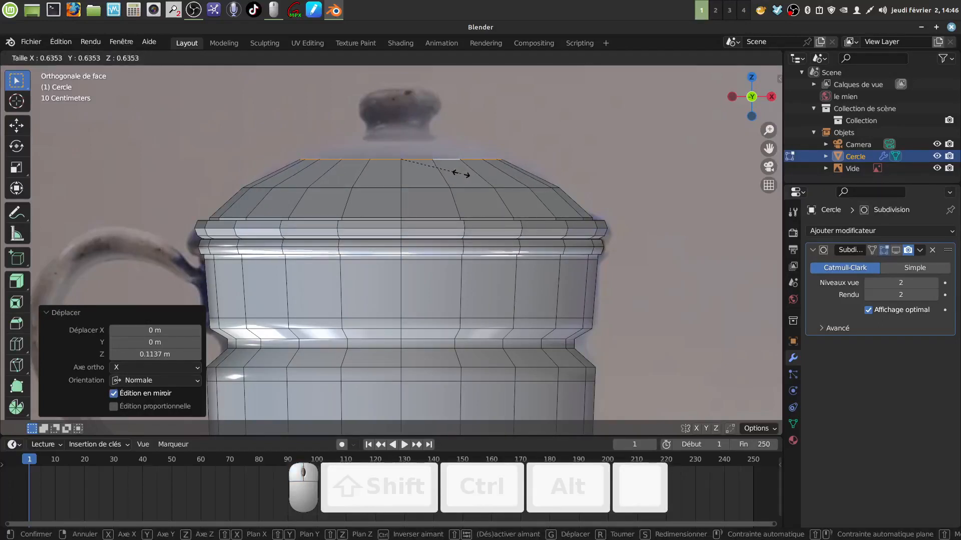
{"action": "left_click", "coordinate": [457, 173]}
Step: Extrude a third dome ring from the lid's top loop, raise it about 0.07 m and scale it by 0.388
{"action": "key", "text": "e"}
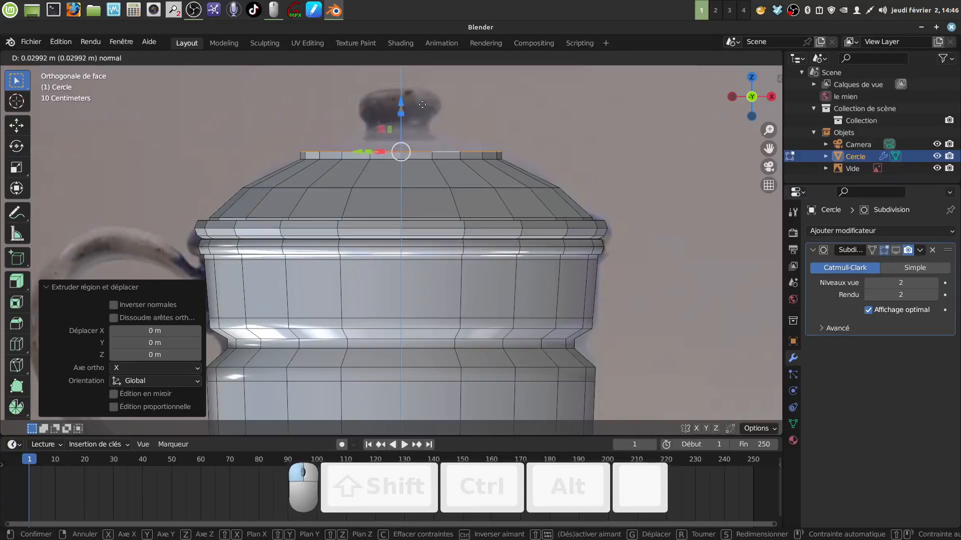
{"action": "left_click", "coordinate": [427, 94]}
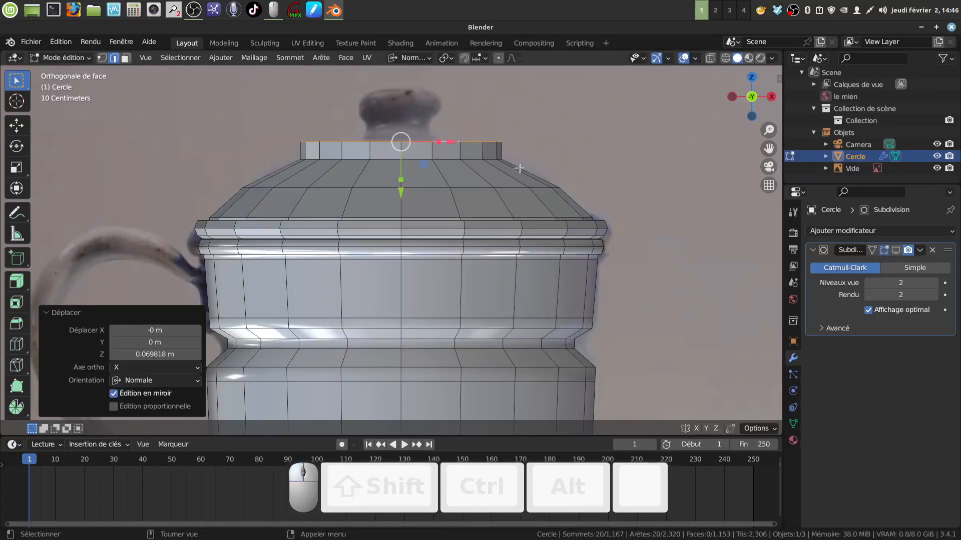
{"action": "key", "text": "s"}
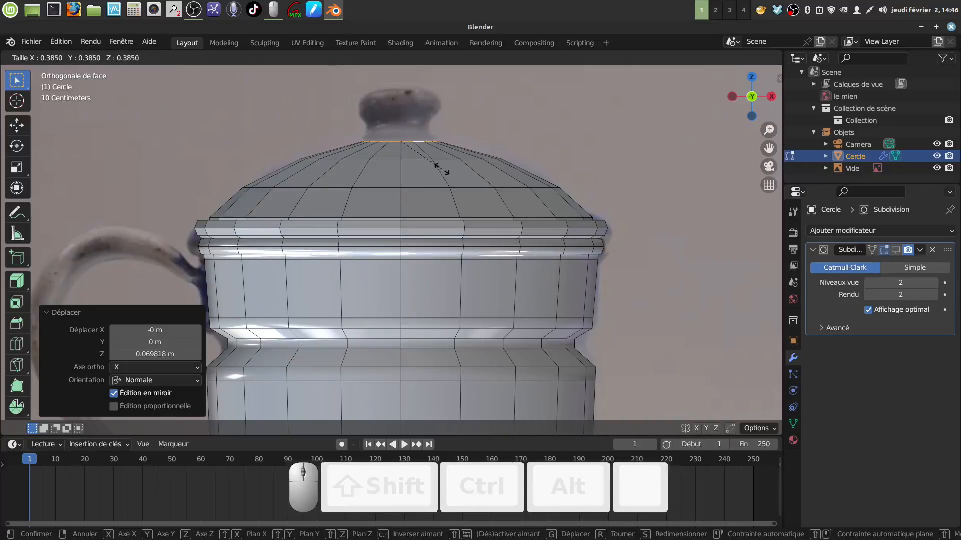
{"action": "left_click", "coordinate": [441, 169]}
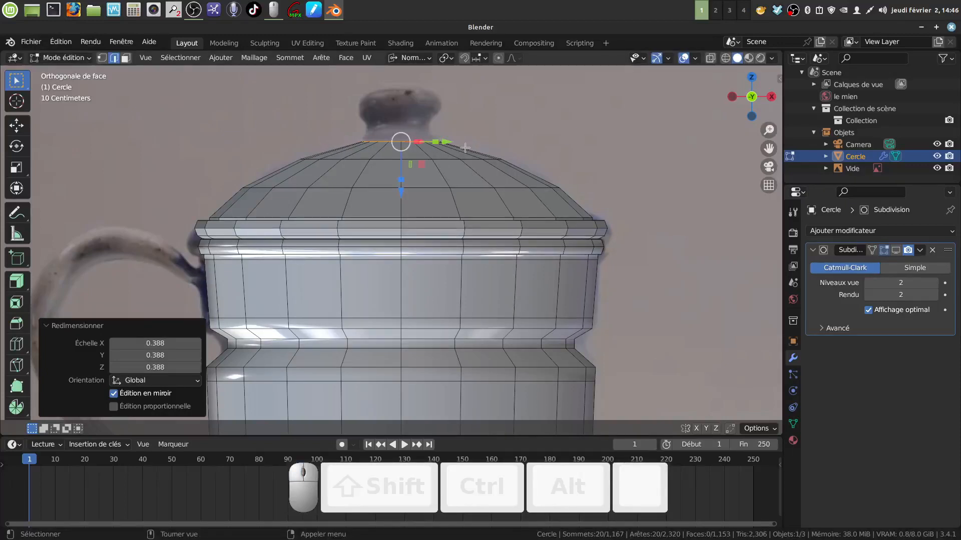
Step: Extrude the dome's top loop about 0.018 m upward to form the base ring of the knob
{"action": "key", "text": "e"}
{"action": "left_click_drag", "start_coordinate": [401, 95], "coordinate": [400, 90]}
{"action": "middle_click_drag", "start_coordinate": [477, 124], "coordinate": [486, 190], "text": "shift"}
Step: Extrude the knob base's top loop, raise it about 0.042 m and scale it by 0.838 to taper the neck
{"action": "key", "text": "e"}
{"action": "key", "text": "s"}
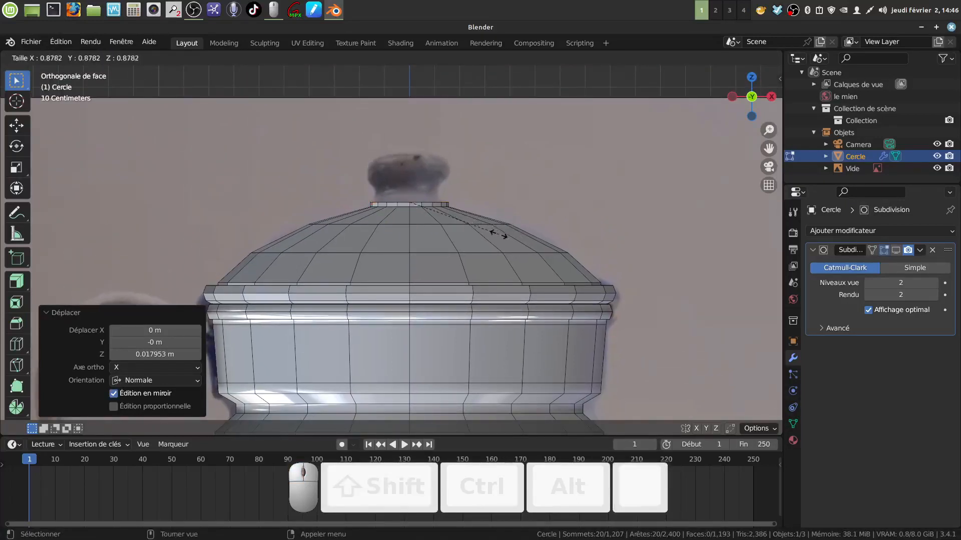
{"action": "left_click", "coordinate": [502, 232]}
{"action": "left_click_drag", "start_coordinate": [413, 255], "coordinate": [413, 244]}
{"action": "key", "text": "s"}
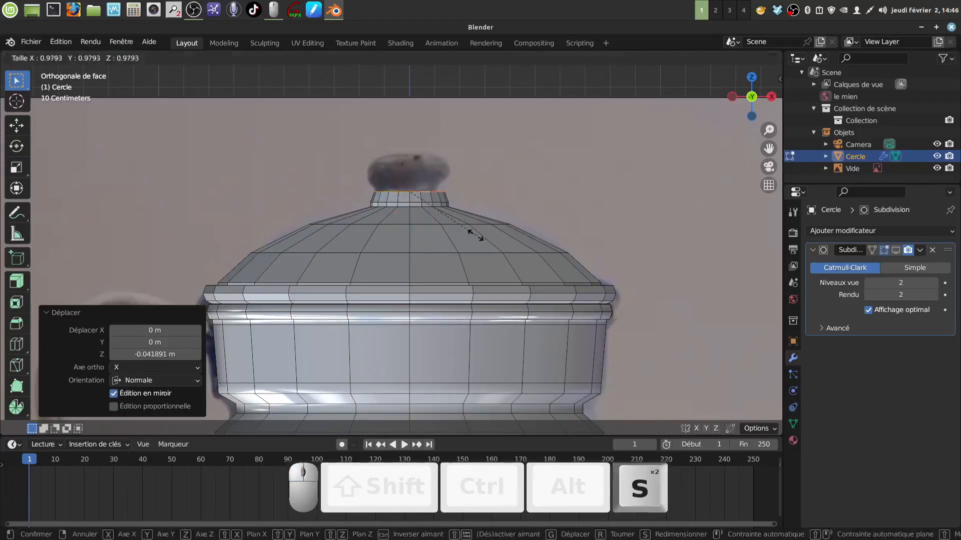
{"action": "left_click", "coordinate": [462, 227]}
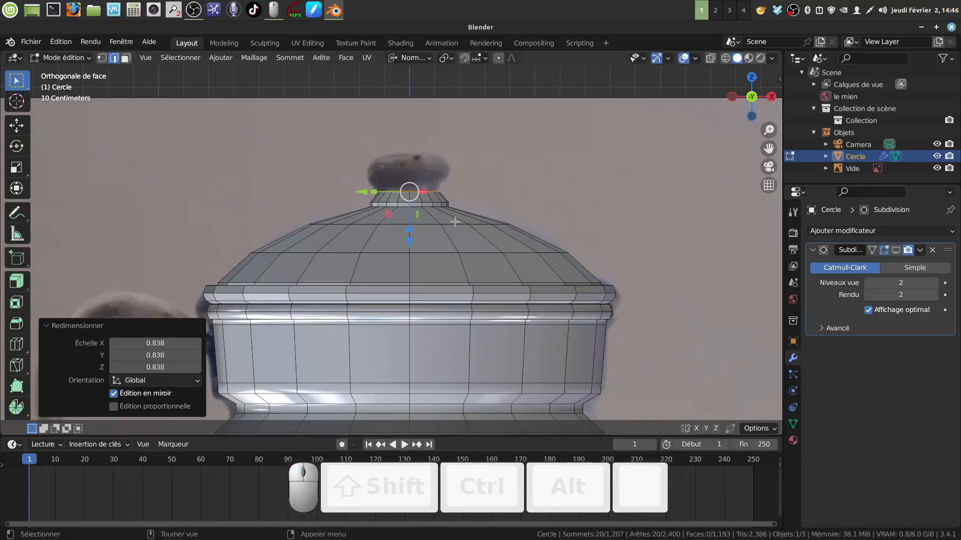
Step: Extrude the neck's top loop about 0.018 m upward as a straight ring
{"action": "key", "text": "e"}
{"action": "left_click", "coordinate": [455, 222]}
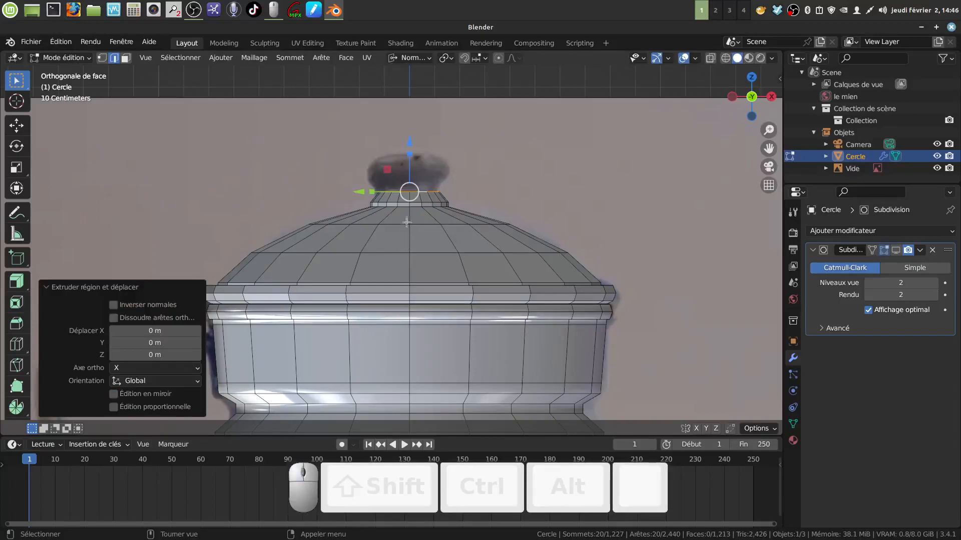
{"action": "left_click_drag", "start_coordinate": [403, 142], "coordinate": [449, 176]}
Step: Extrude the neck's top loop about 0.036 m upward and scale it by 1.347 to flare into the knob's underside
{"action": "key", "text": "e"}
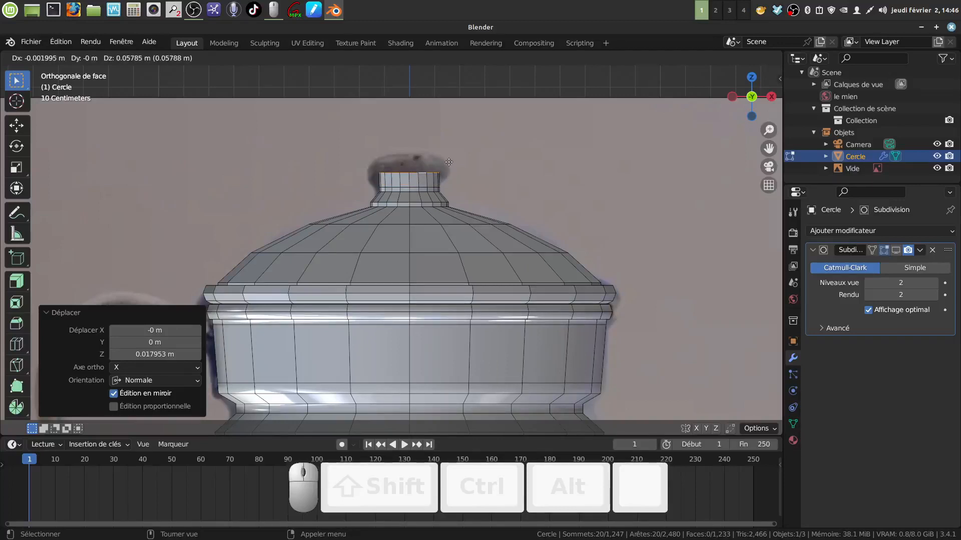
{"action": "left_click", "coordinate": [449, 169]}
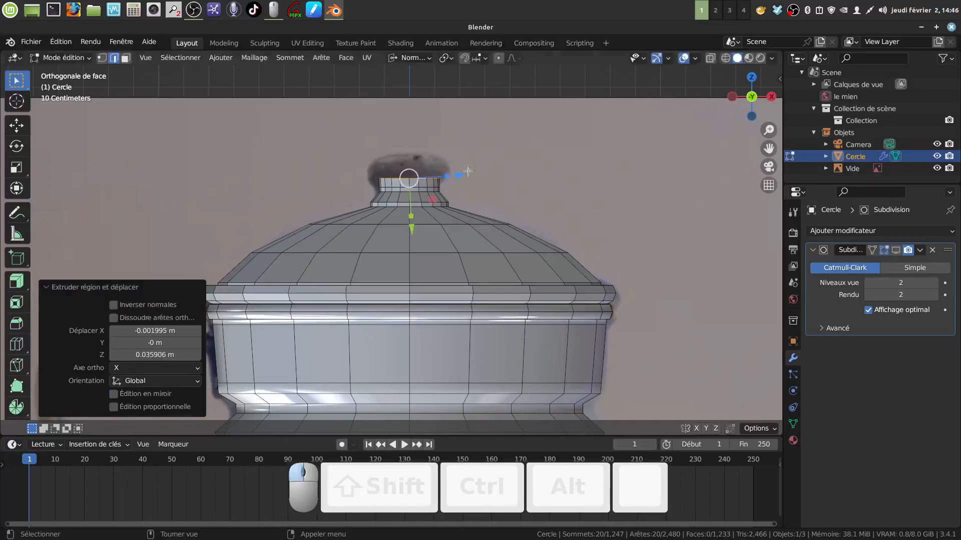
{"action": "key", "text": "s"}
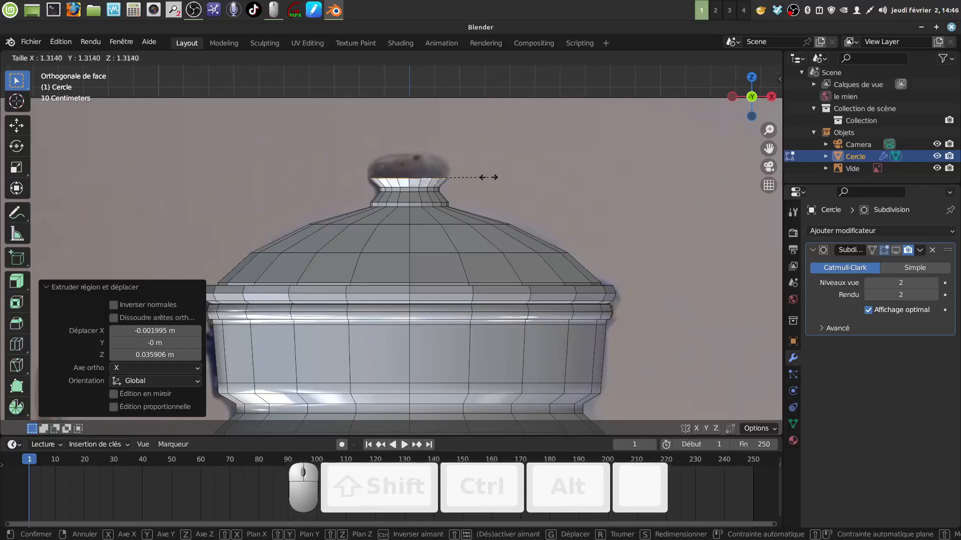
{"action": "left_click", "coordinate": [480, 181]}
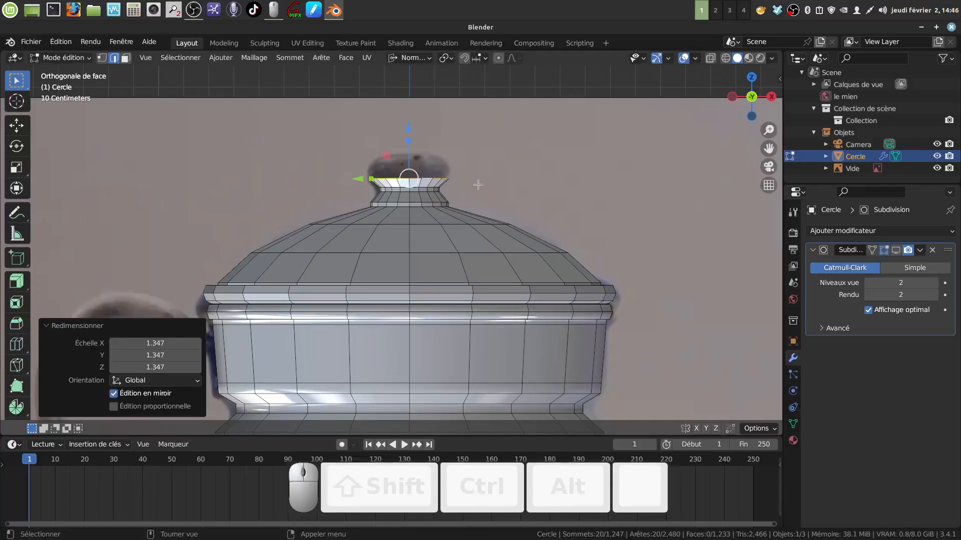
Step: Extrude the flared loop about 0.058 m upward along its normal to form the knob's side wall
{"action": "key", "text": "e"}
{"action": "left_click", "coordinate": [478, 184]}
{"action": "key", "text": "g"}
{"action": "key", "text": "z"}
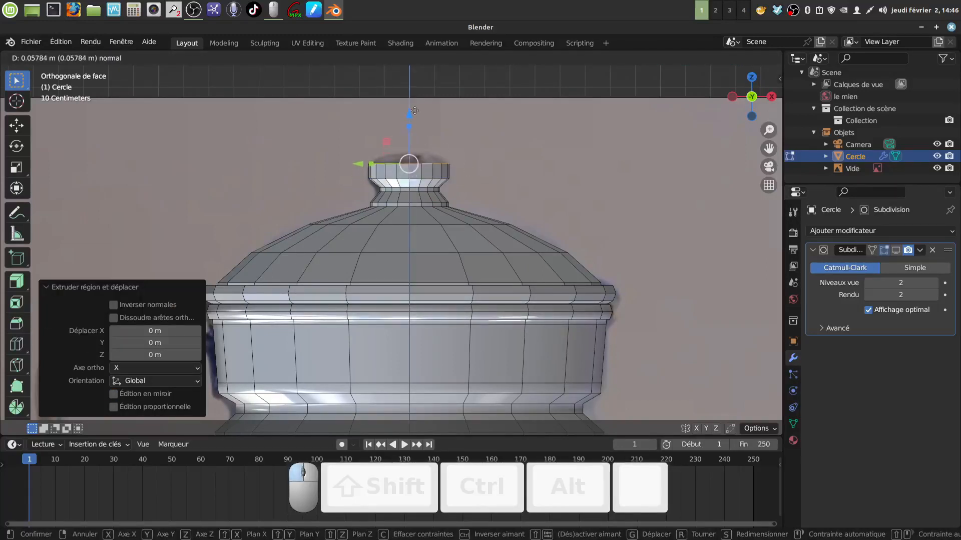
{"action": "left_click", "coordinate": [461, 156]}
Step: Extrude the knob's top loop inward at scale 0.831, raise it about 0.03 m and scale it again by 0.918
{"action": "key", "text": "e"}
{"action": "key", "text": "s"}
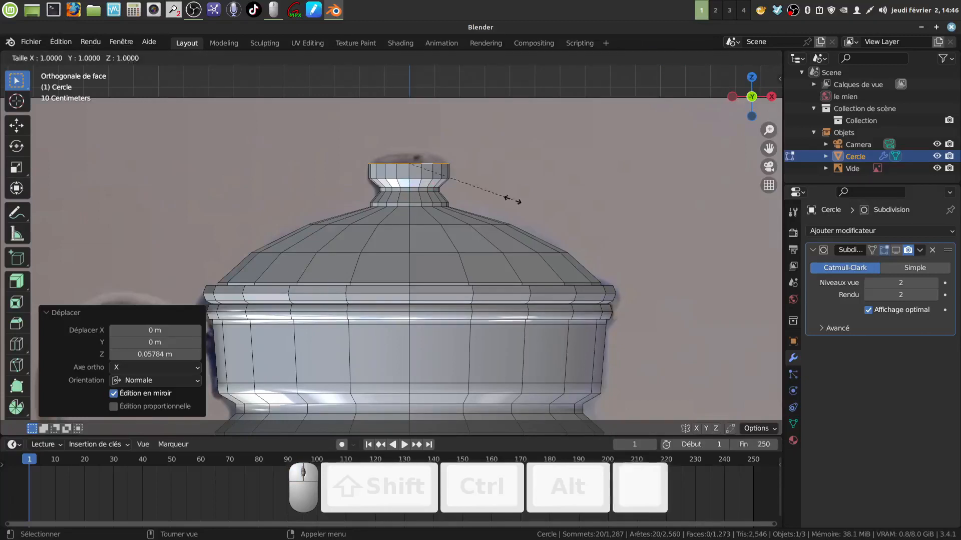
{"action": "left_click", "coordinate": [492, 200]}
{"action": "key", "text": "e"}
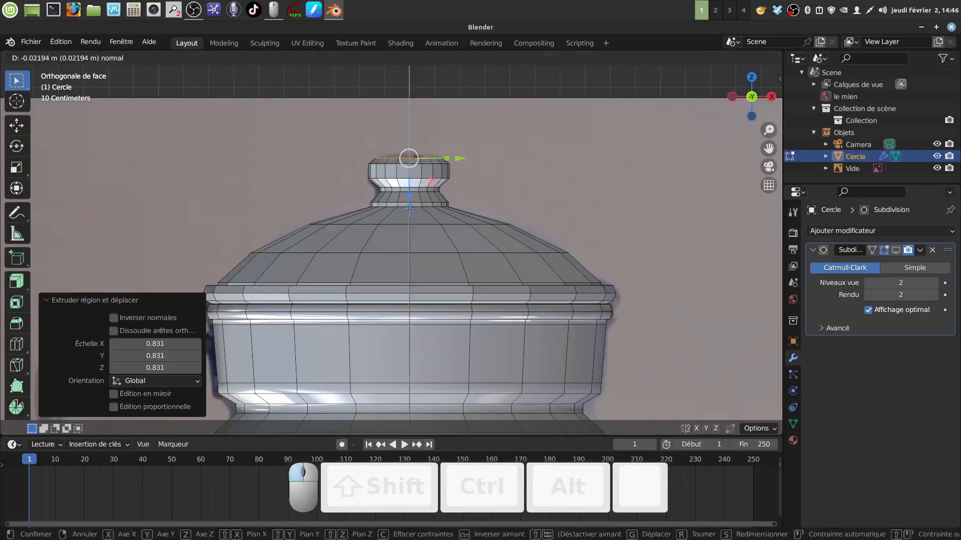
{"action": "left_click", "coordinate": [411, 204]}
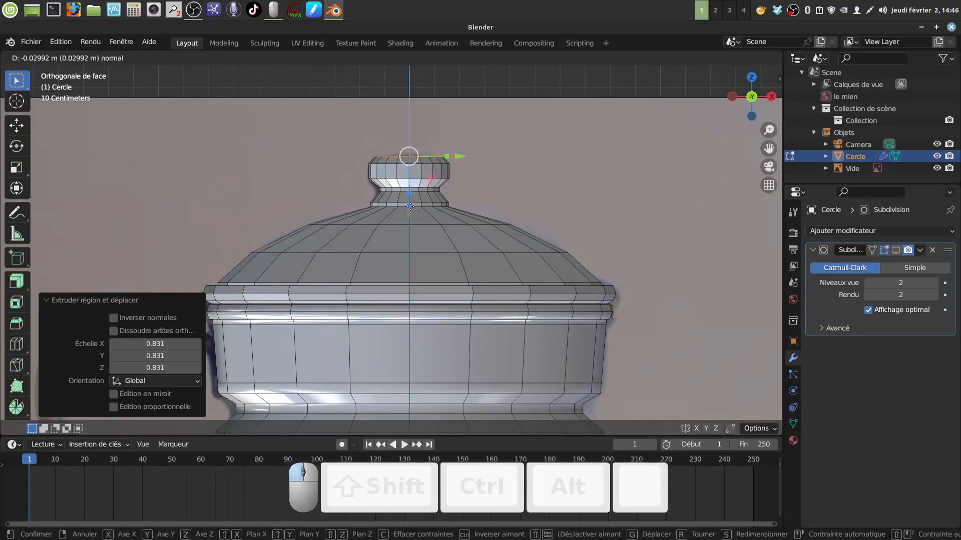
{"action": "key", "text": "s"}
{"action": "left_click", "coordinate": [490, 194]}
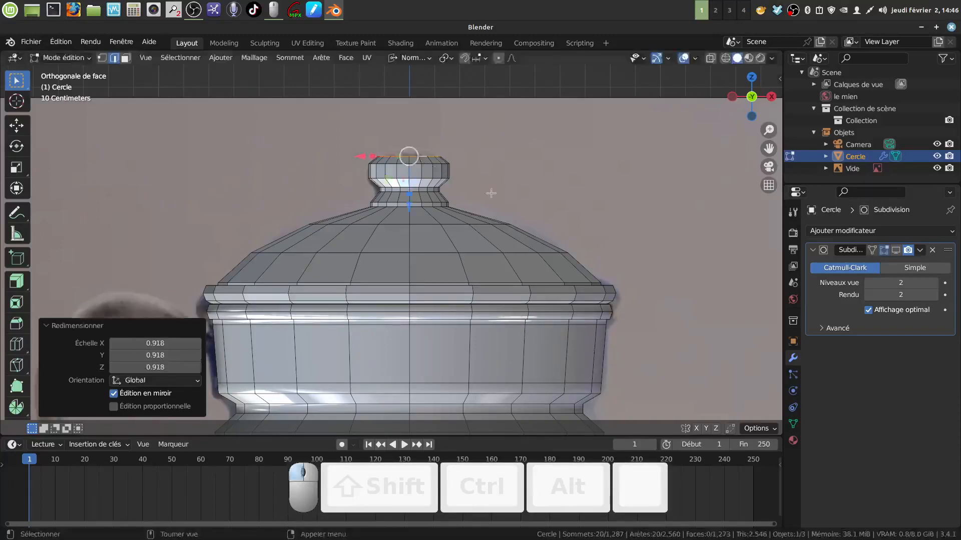
Step: Extrude the knob's top loop about 0.022 m upward, scale it by 0.524 and close the opening with a grid fill
{"action": "key", "text": "e"}
{"action": "left_click", "coordinate": [414, 203]}
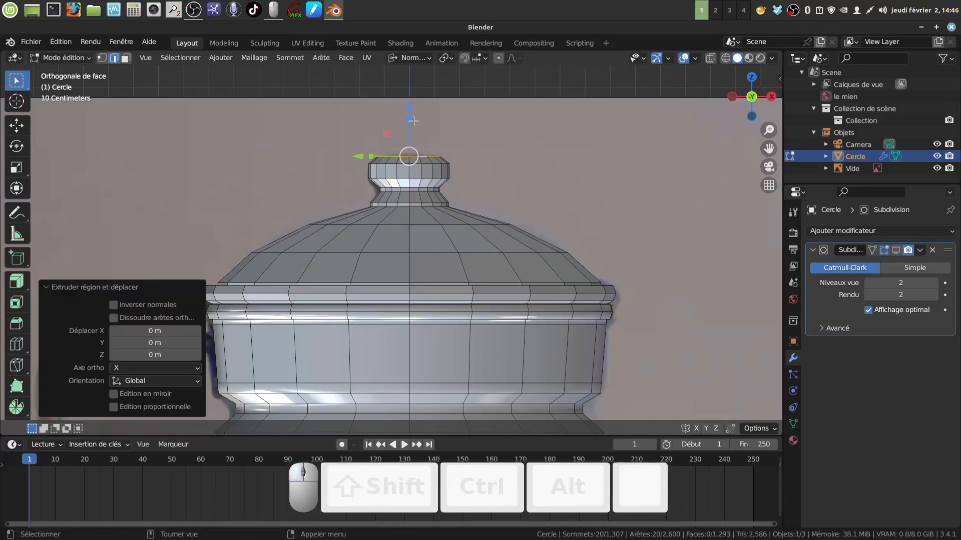
{"action": "left_click_drag", "start_coordinate": [408, 109], "coordinate": [407, 102]}
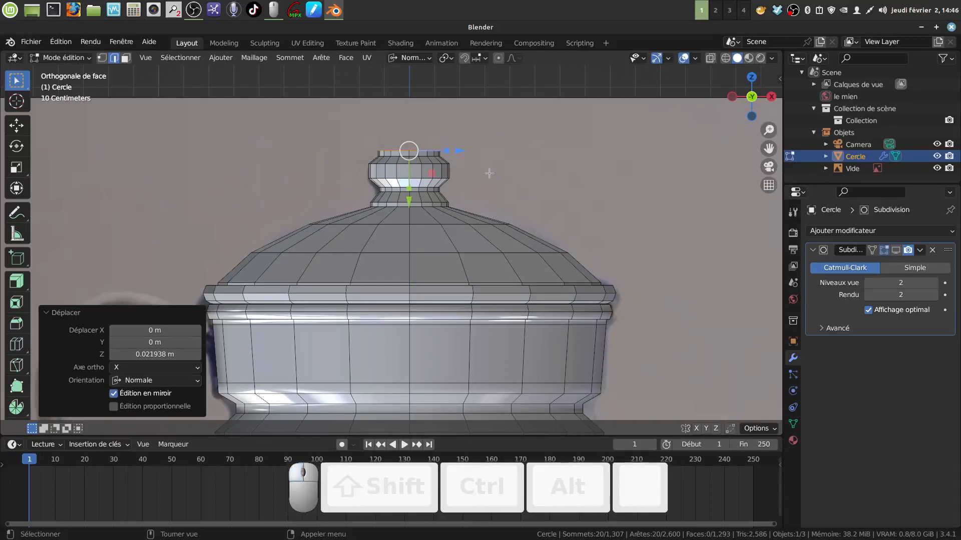
{"action": "key", "text": "s"}
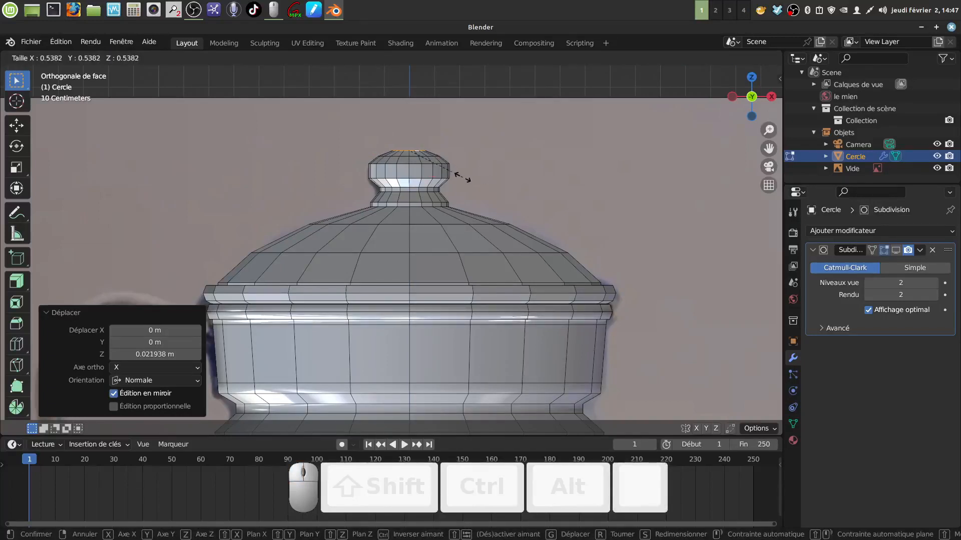
{"action": "left_click", "coordinate": [461, 177]}
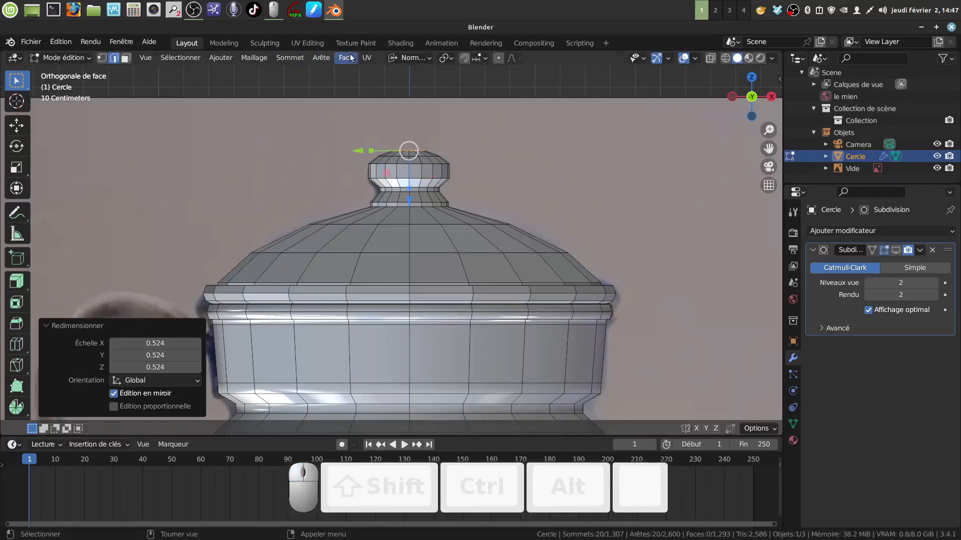
{"action": "left_click", "coordinate": [347, 58]}
{"action": "left_click", "coordinate": [397, 200]}
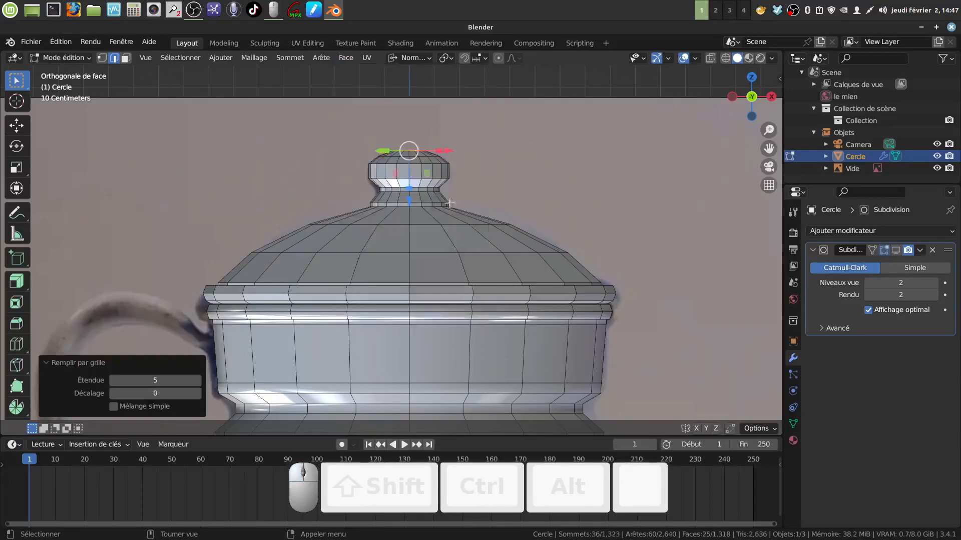
Step: Return to Object Mode and turn the subdivision preview back on in the viewport
{"action": "scroll", "coordinate": [469, 244], "scroll_direction": "down", "scroll_amount": 3}
{"action": "scroll", "coordinate": [469, 244], "scroll_direction": "down", "scroll_amount": 2}
{"action": "scroll", "coordinate": [433, 305], "scroll_direction": "down", "scroll_amount": 2}
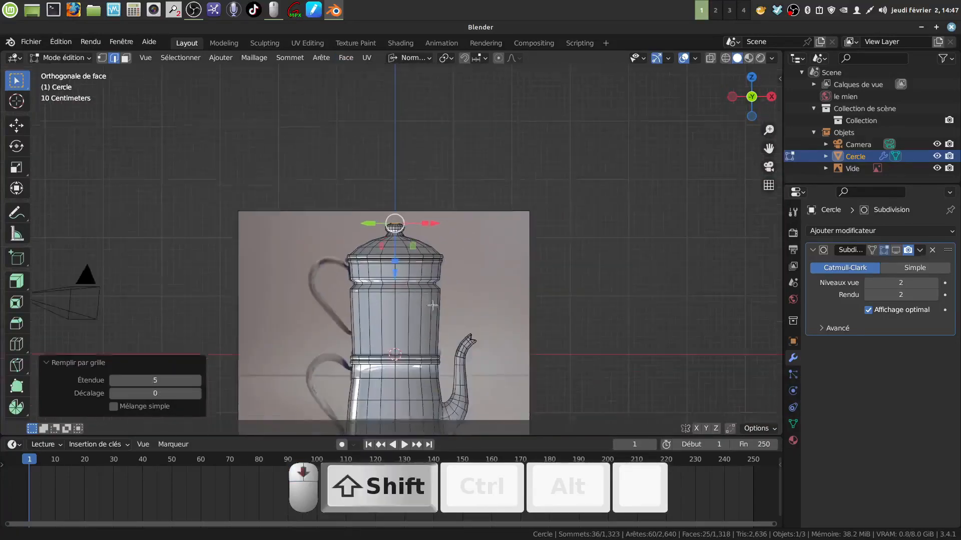
{"action": "middle_click_drag", "start_coordinate": [428, 329], "coordinate": [433, 213], "text": "shift"}
{"action": "scroll", "coordinate": [433, 212], "scroll_direction": "up", "scroll_amount": 1}
{"action": "middle_click_drag", "start_coordinate": [333, 103], "coordinate": [350, 138], "text": "shift"}
{"action": "key", "text": "Tab"}
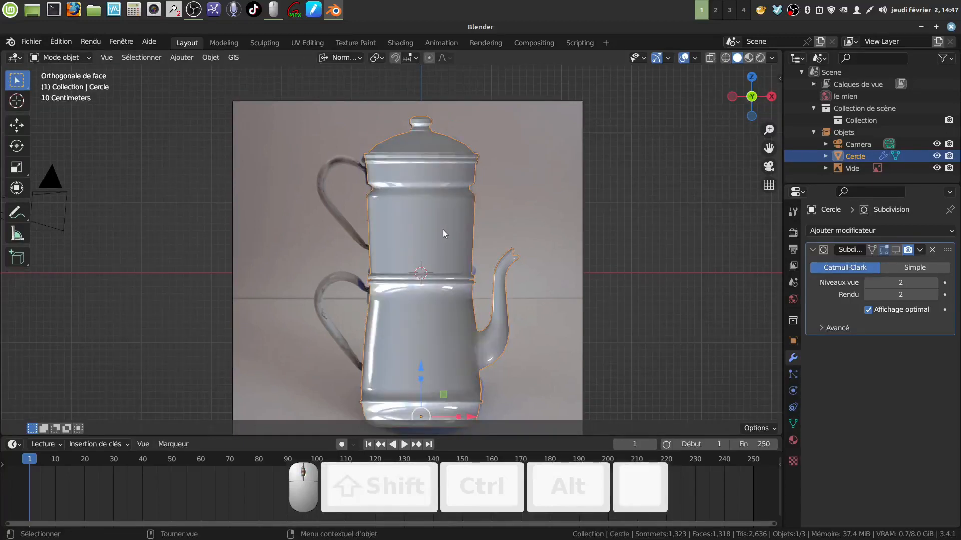
{"action": "middle_click_drag", "start_coordinate": [442, 231], "coordinate": [441, 241], "text": "shift"}
{"action": "left_click", "coordinate": [898, 250]}
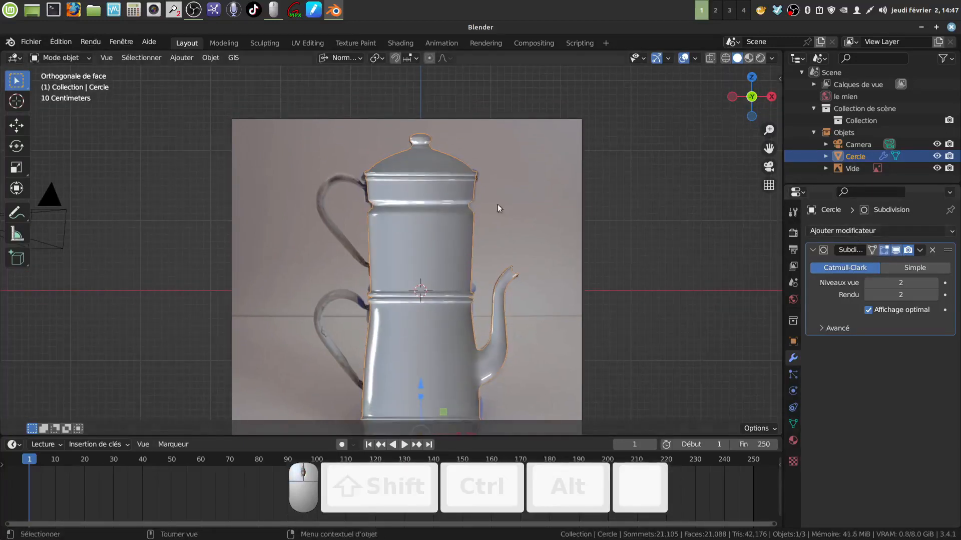
Step: Examine the smoothed pot against the reference photo, from the lid down to the lower handle and its attachment points
{"action": "scroll", "coordinate": [437, 236], "scroll_direction": "up", "scroll_amount": 2}
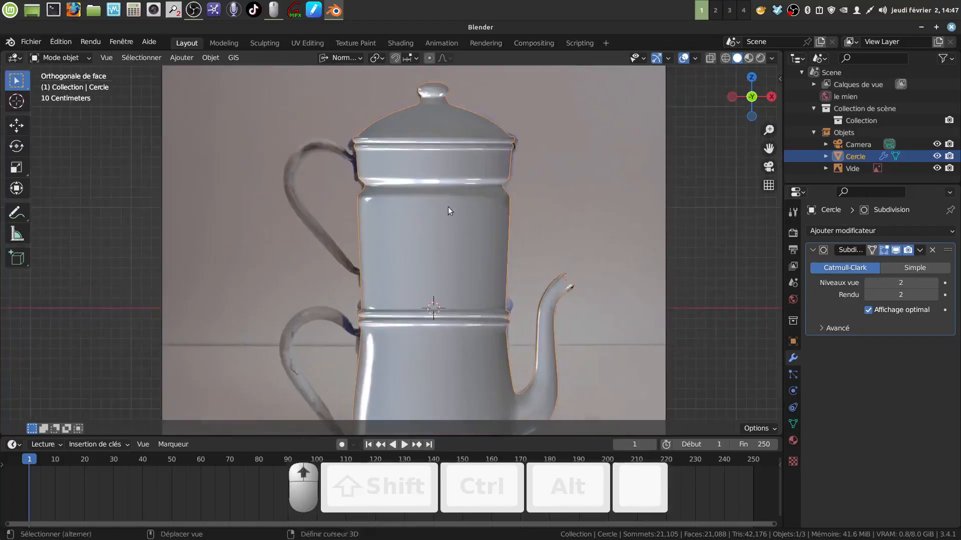
{"action": "middle_click_drag", "start_coordinate": [449, 207], "coordinate": [449, 215], "text": "shift"}
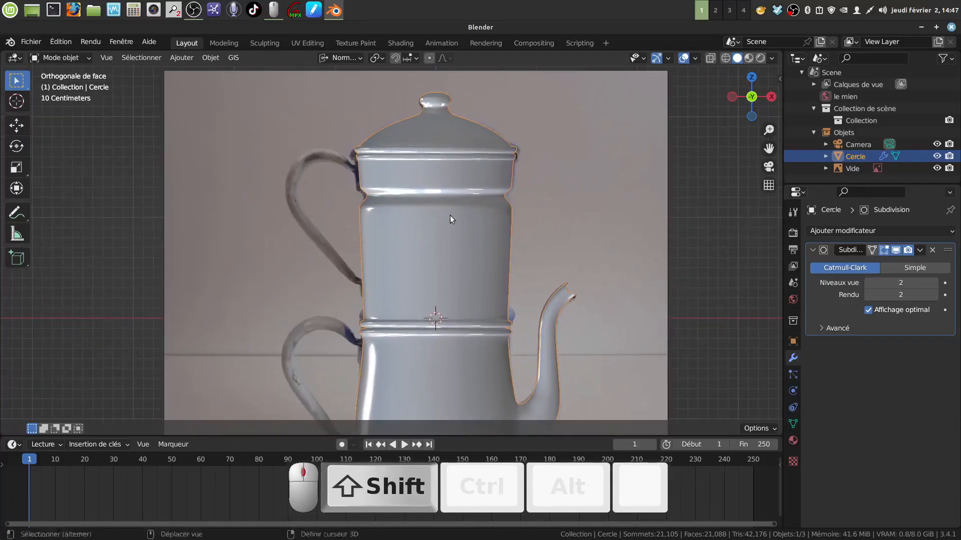
{"action": "scroll", "coordinate": [449, 215], "scroll_direction": "down", "scroll_amount": 2}
{"action": "middle_click_drag", "start_coordinate": [424, 331], "coordinate": [436, 225], "text": "shift"}
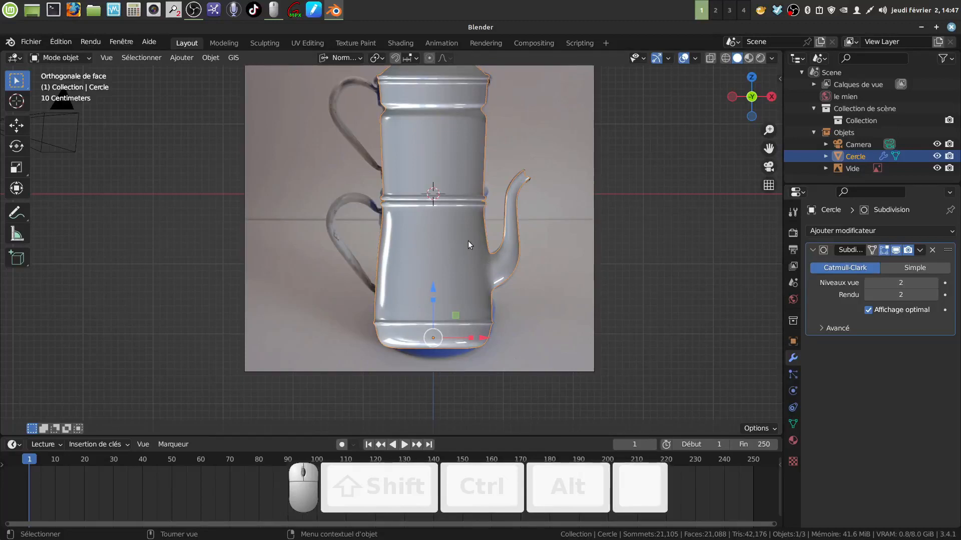
{"action": "mouse_move", "coordinate": [429, 225]}
{"action": "middle_mouse_down", "text": "shift"}
{"action": "mouse_move", "coordinate": [455, 205]}
{"action": "mouse_move", "coordinate": [448, 223]}
{"action": "middle_mouse_up", "text": "shift"}
{"action": "scroll", "coordinate": [432, 294], "scroll_direction": "up", "scroll_amount": 2}
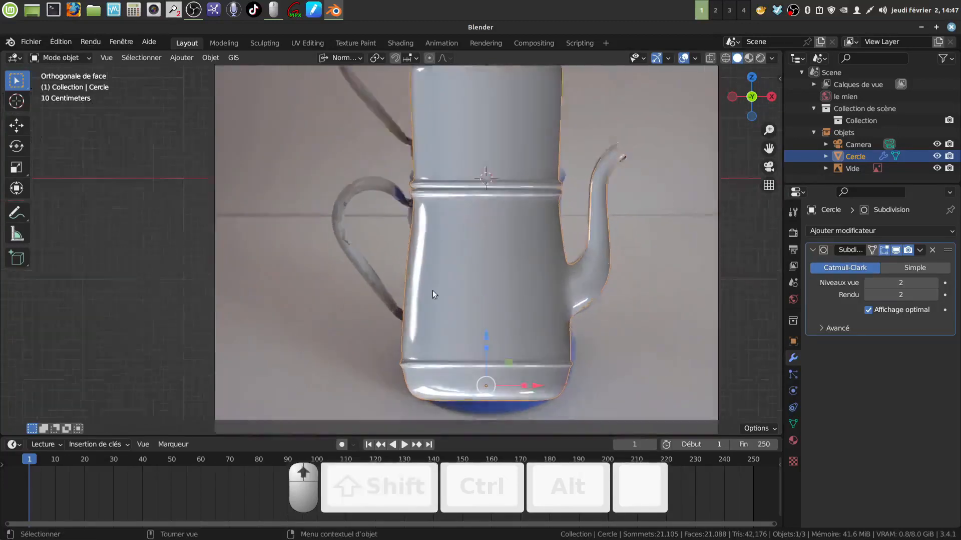
{"action": "mouse_move", "coordinate": [433, 294]}
{"action": "middle_mouse_down", "text": "shift"}
{"action": "mouse_move", "coordinate": [423, 265]}
{"action": "mouse_move", "coordinate": [428, 306]}
{"action": "middle_mouse_up", "text": "shift"}
{"action": "scroll", "coordinate": [427, 307], "scroll_direction": "up", "scroll_amount": 3}
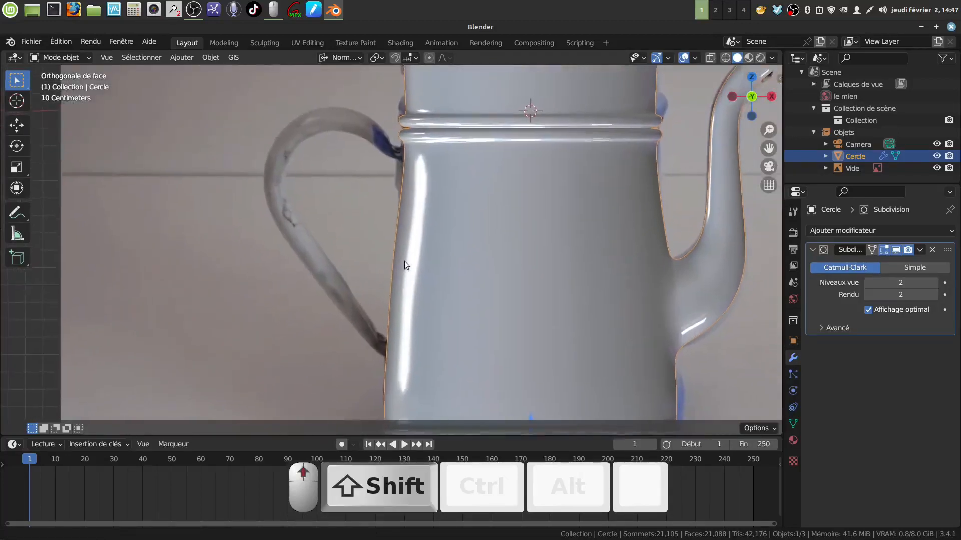
{"action": "middle_click_drag", "start_coordinate": [404, 261], "coordinate": [400, 222], "text": "shift"}
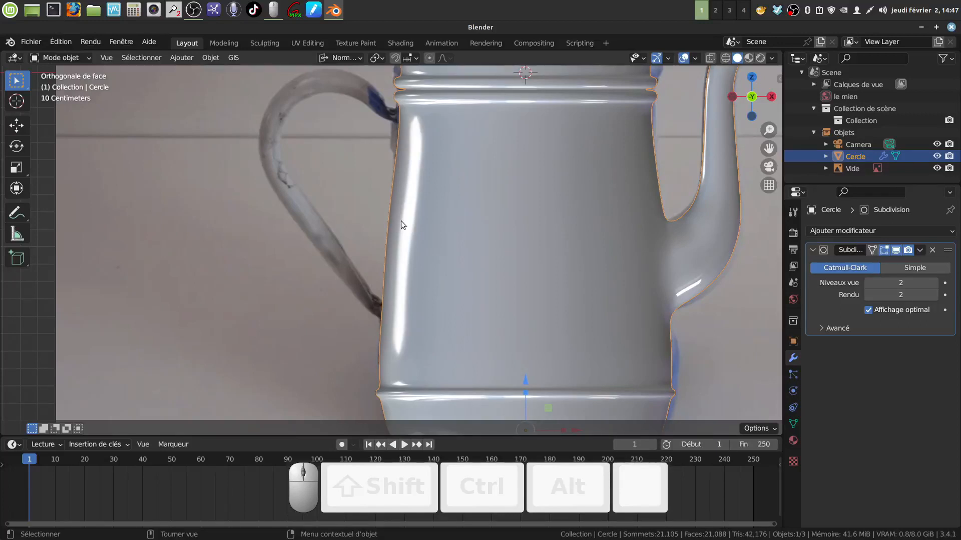
{"action": "scroll", "coordinate": [401, 221], "scroll_direction": "down", "scroll_amount": 2}
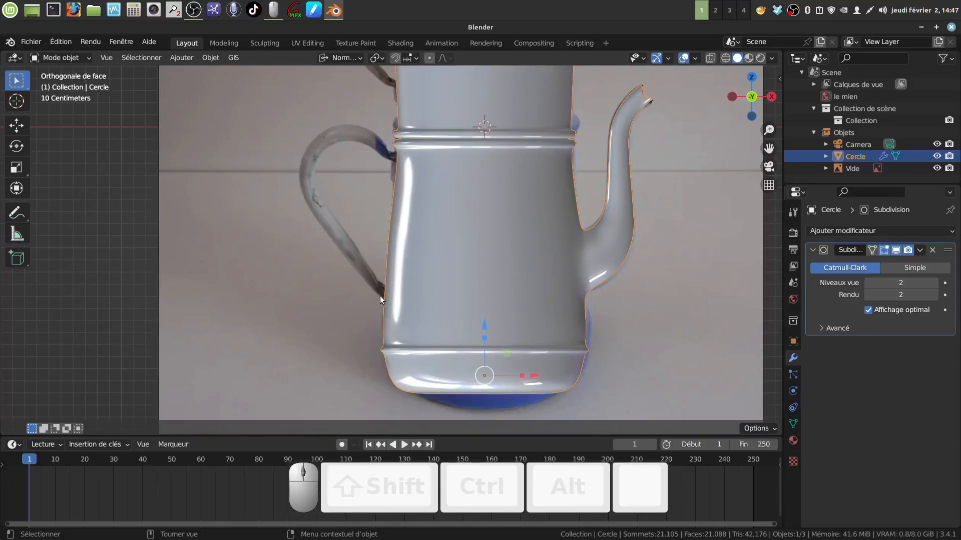
{"action": "mouse_move", "coordinate": [385, 258]}
{"action": "middle_mouse_down", "text": "shift"}
{"action": "mouse_move", "coordinate": [384, 277]}
{"action": "mouse_move", "coordinate": [389, 263]}
{"action": "middle_mouse_up", "text": "shift"}
{"action": "scroll", "coordinate": [389, 262], "scroll_direction": "down", "scroll_amount": 2}
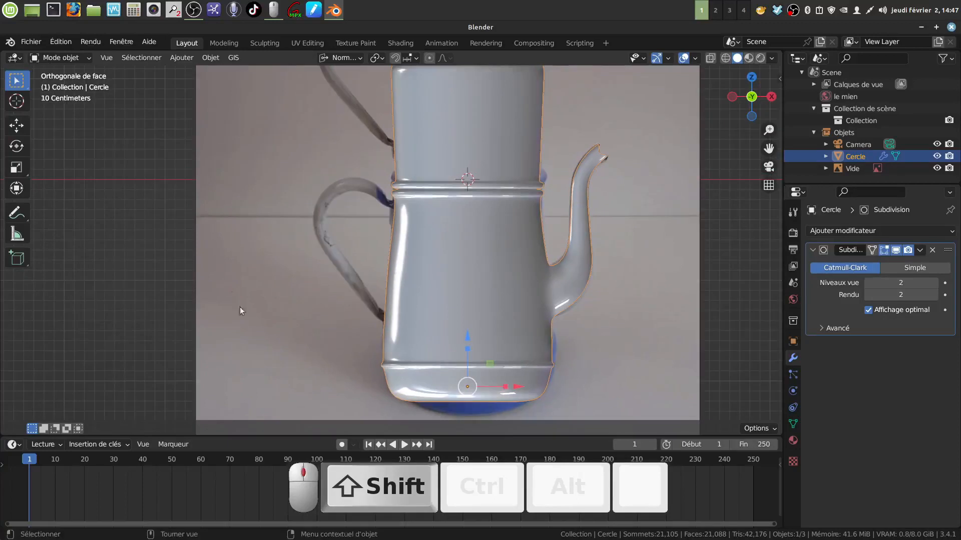
Step: Deselect the pot and add a mesh circle with 14 vertices and a 1 m radius at the scene origin
{"action": "left_click", "coordinate": [154, 283]}
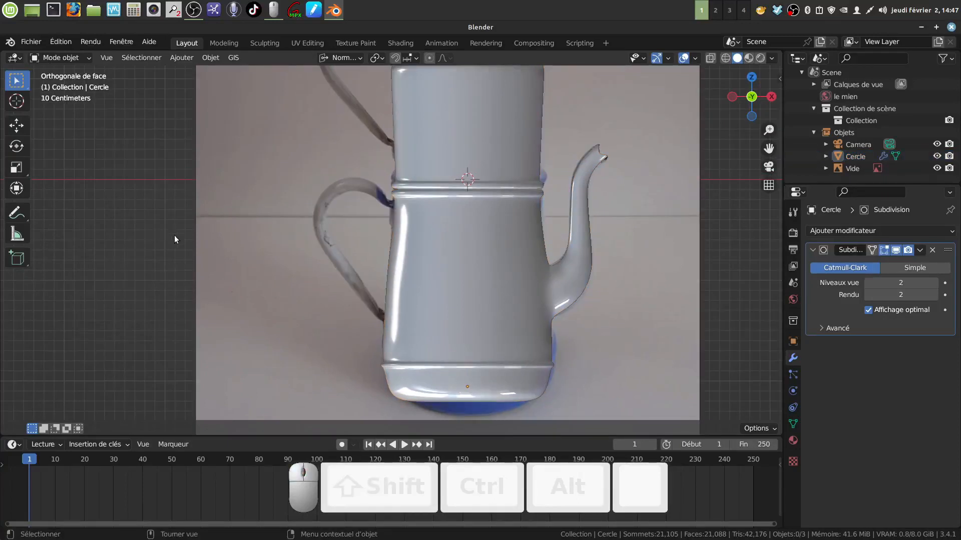
{"action": "left_click", "coordinate": [181, 58]}
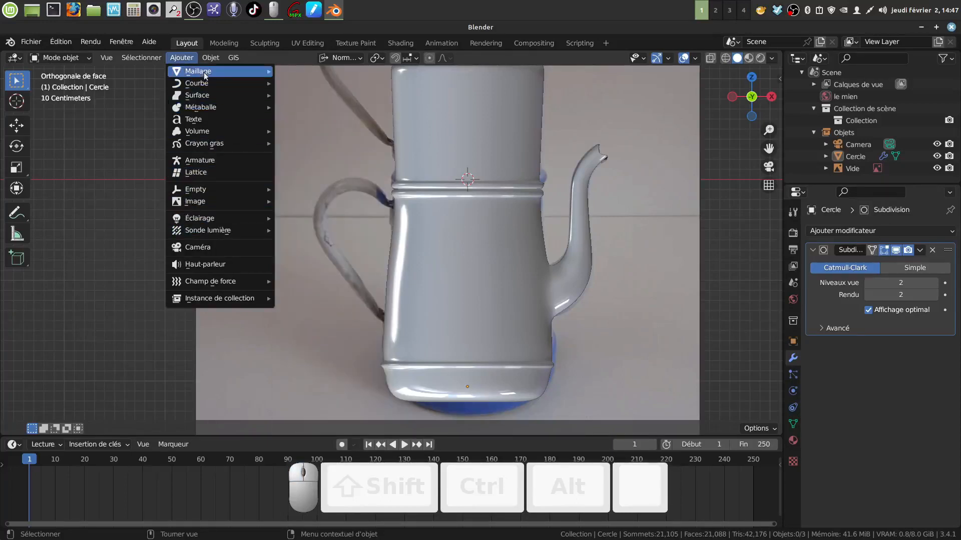
{"action": "mouse_move", "coordinate": [205, 75]}
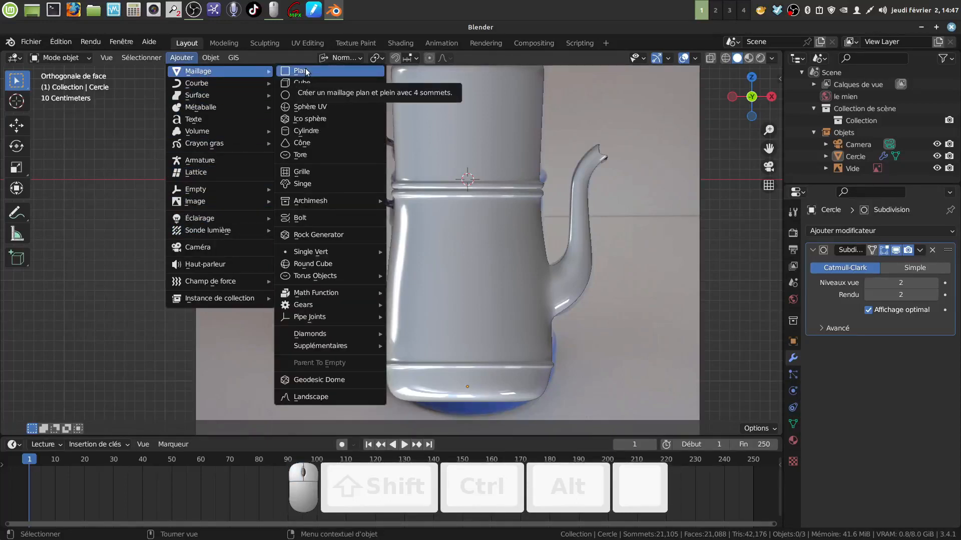
{"action": "scroll", "coordinate": [557, 269], "scroll_direction": "down", "scroll_amount": 5}
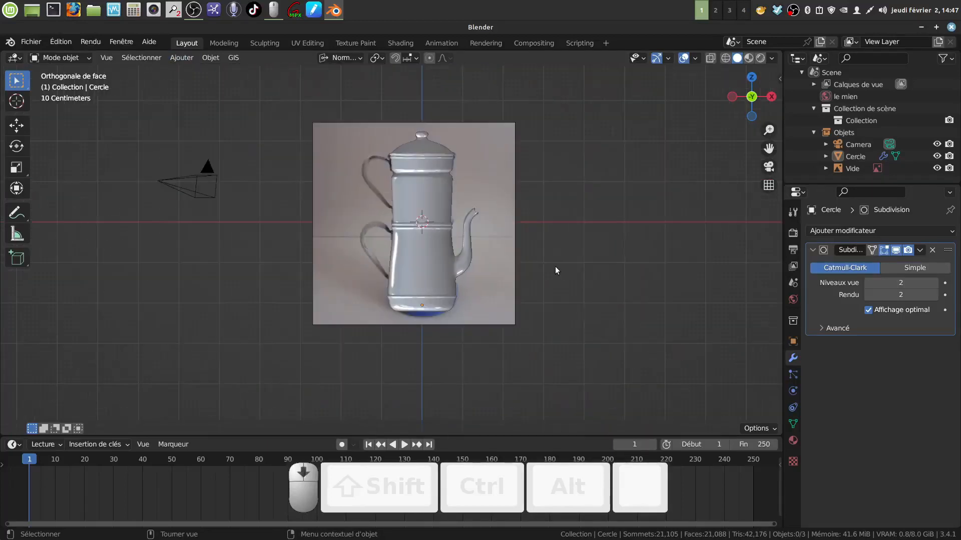
{"action": "scroll", "coordinate": [554, 266], "scroll_direction": "up", "scroll_amount": 4}
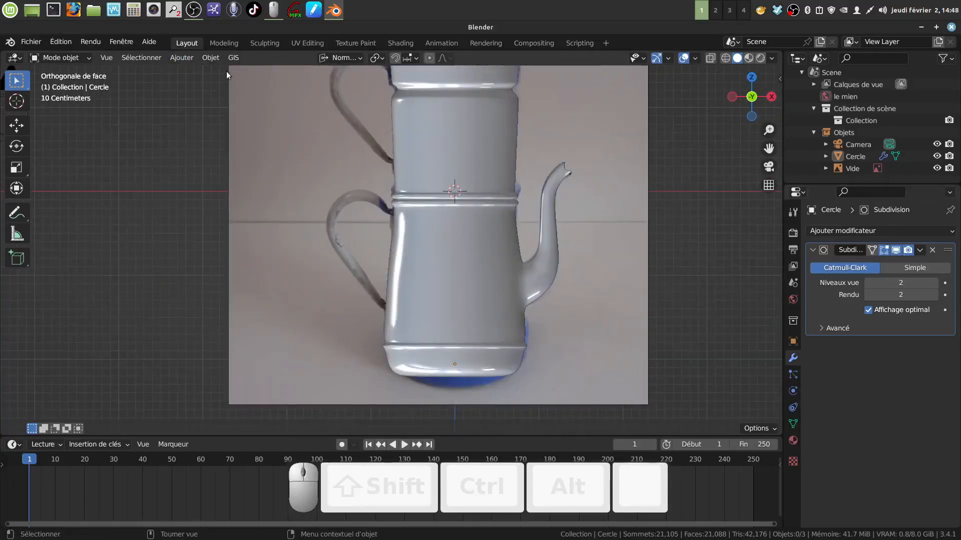
{"action": "left_click", "coordinate": [181, 58]}
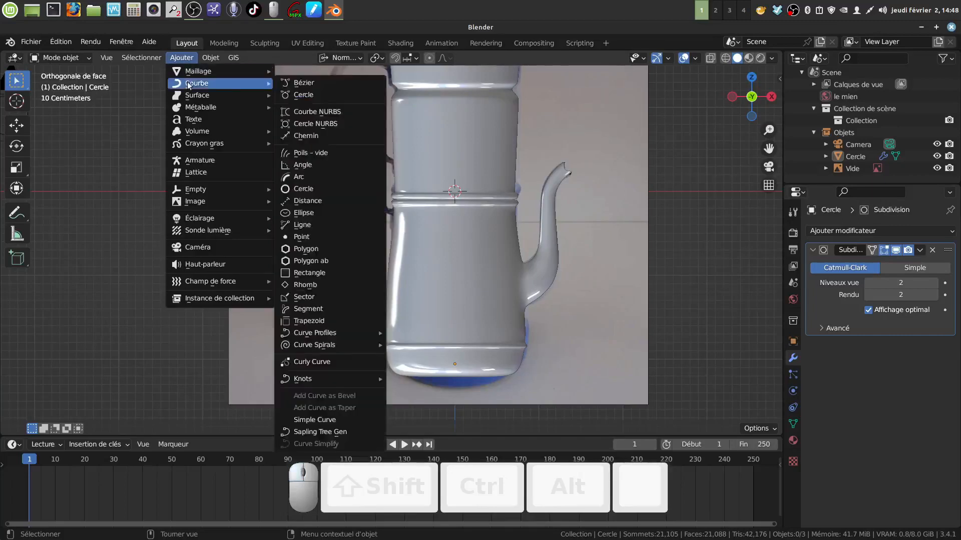
{"action": "left_click", "coordinate": [315, 95]}
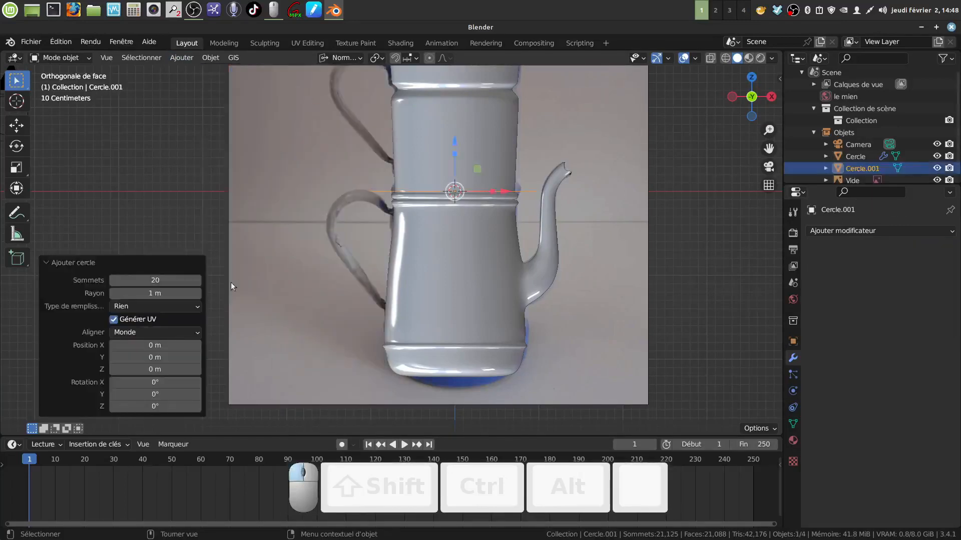
{"action": "left_click", "coordinate": [160, 280]}
{"action": "key", "text": "BackSpace"}
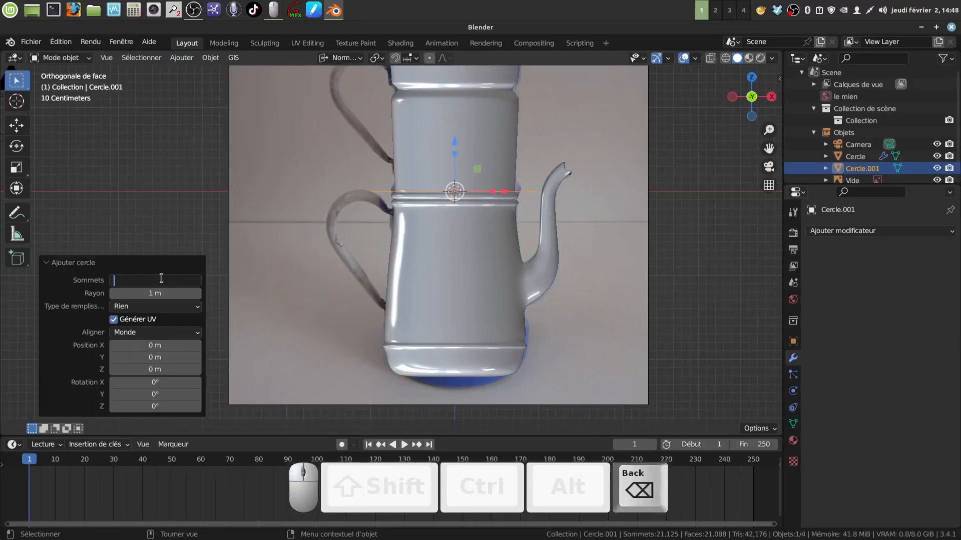
{"action": "type", "text": "14"}
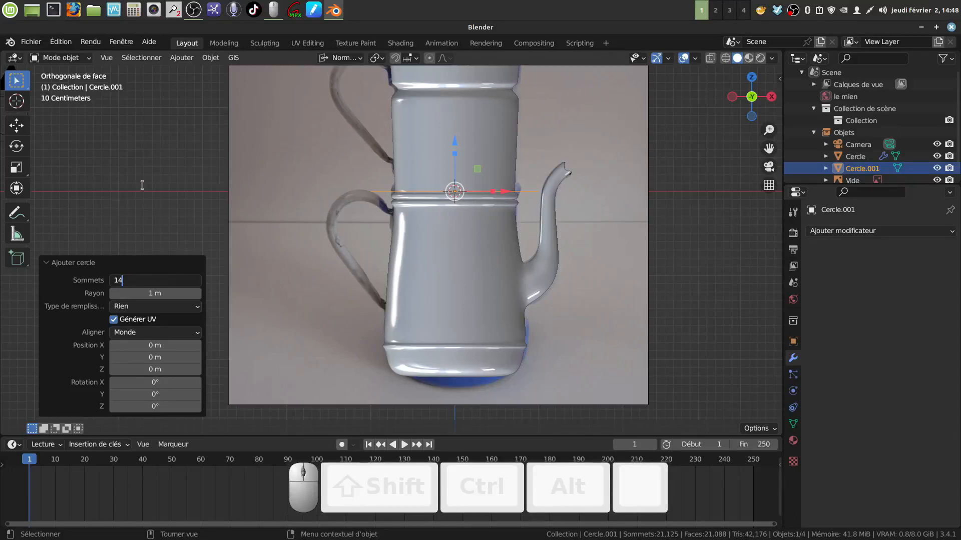
{"action": "scroll", "coordinate": [372, 268], "scroll_direction": "up", "scroll_amount": 2}
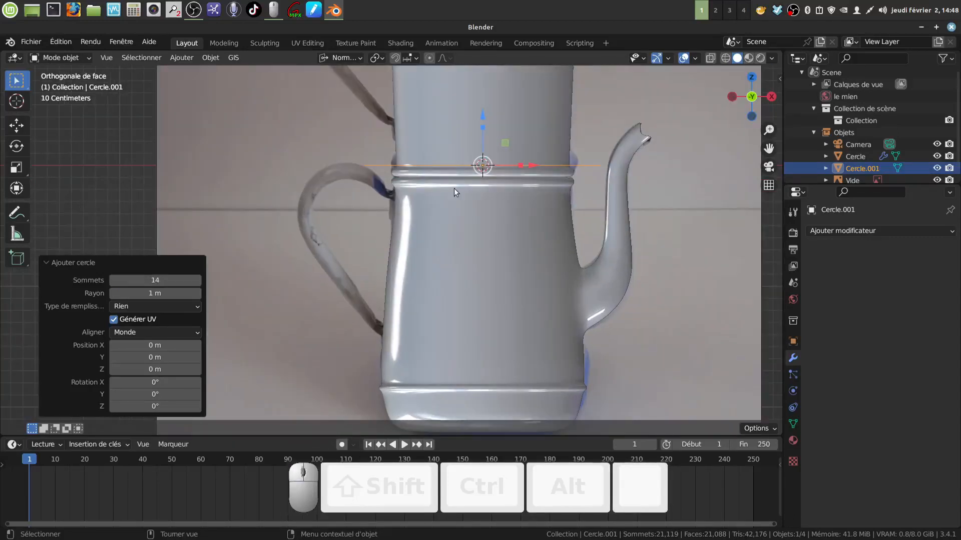
Step: Enter Edit Mode on the new circle and switch to vertex selection
{"action": "scroll", "coordinate": [453, 188], "scroll_direction": "down", "scroll_amount": 1}
{"action": "key", "text": "Tab"}
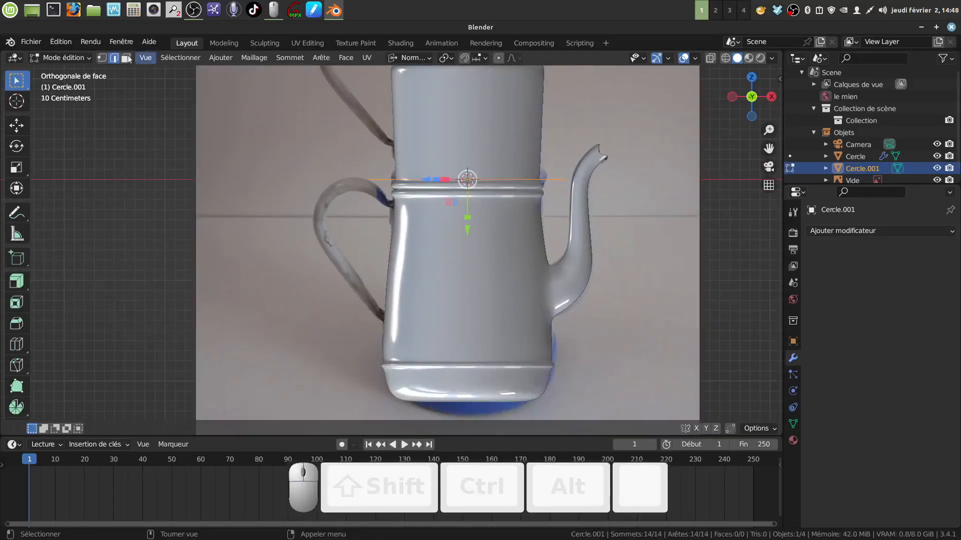
{"action": "left_click", "coordinate": [102, 58]}
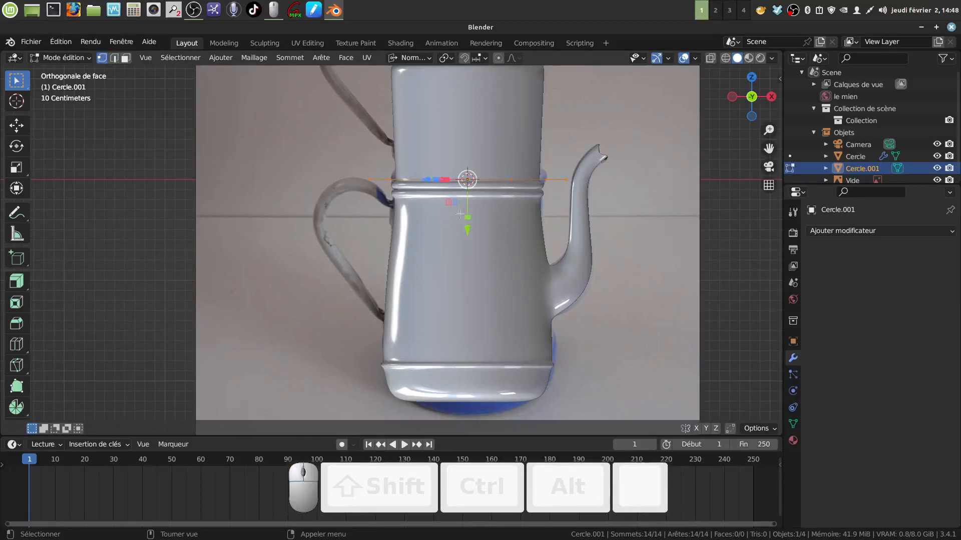
{"action": "left_click", "coordinate": [425, 58]}
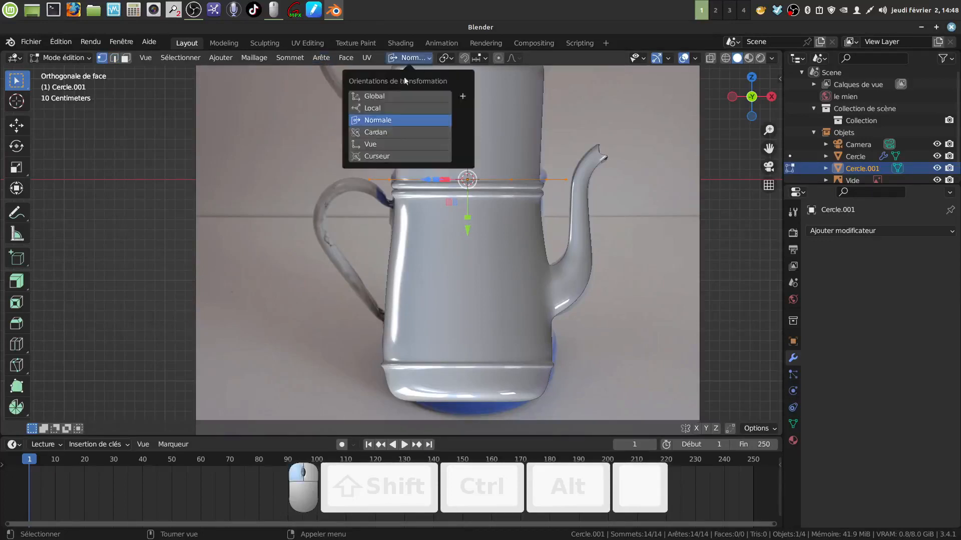
{"action": "left_click", "coordinate": [384, 96]}
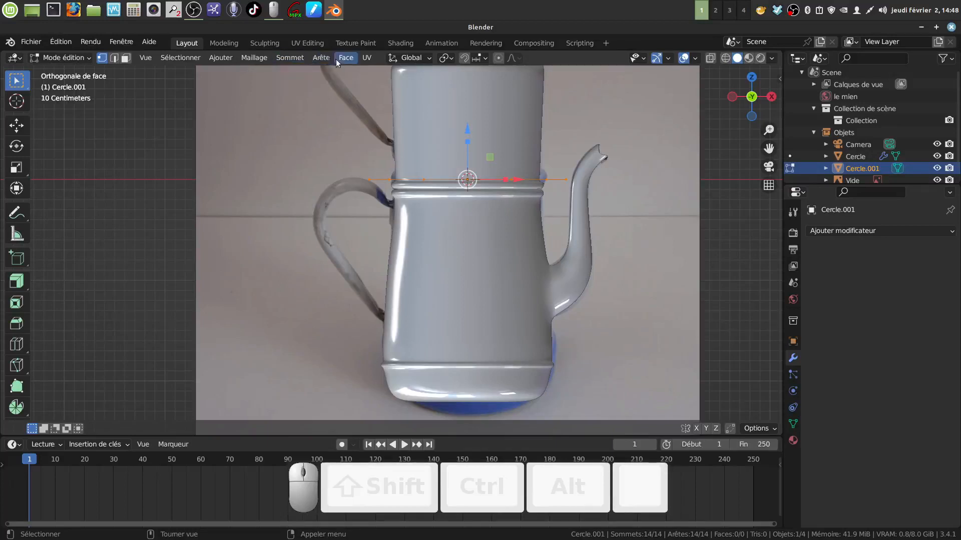
{"action": "left_click", "coordinate": [428, 59]}
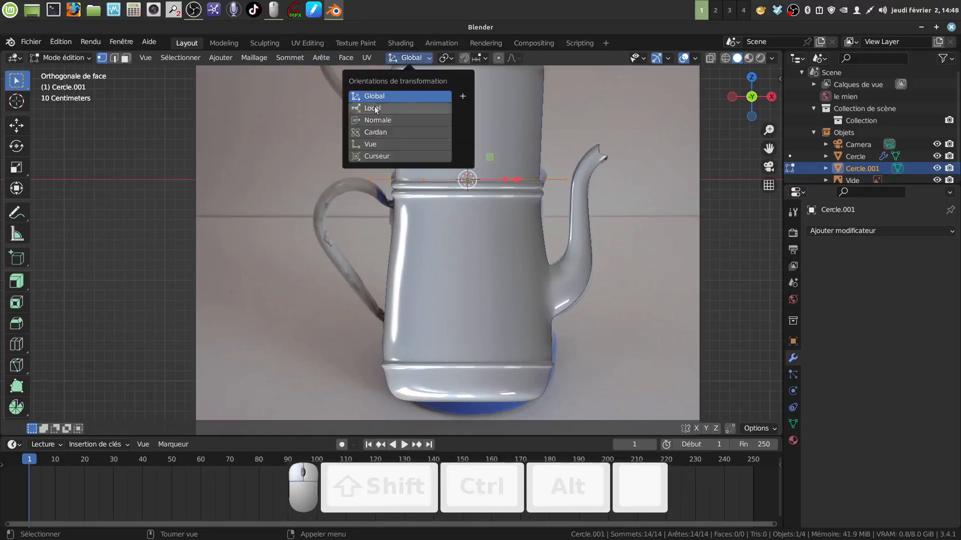
{"action": "left_click", "coordinate": [376, 121]}
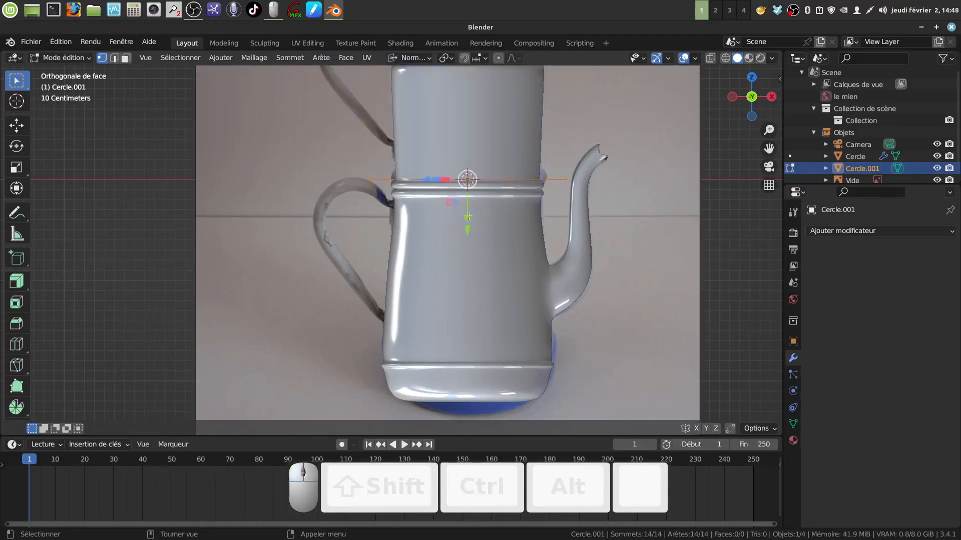
{"action": "key", "text": "s"}
{"action": "left_click", "coordinate": [526, 200]}
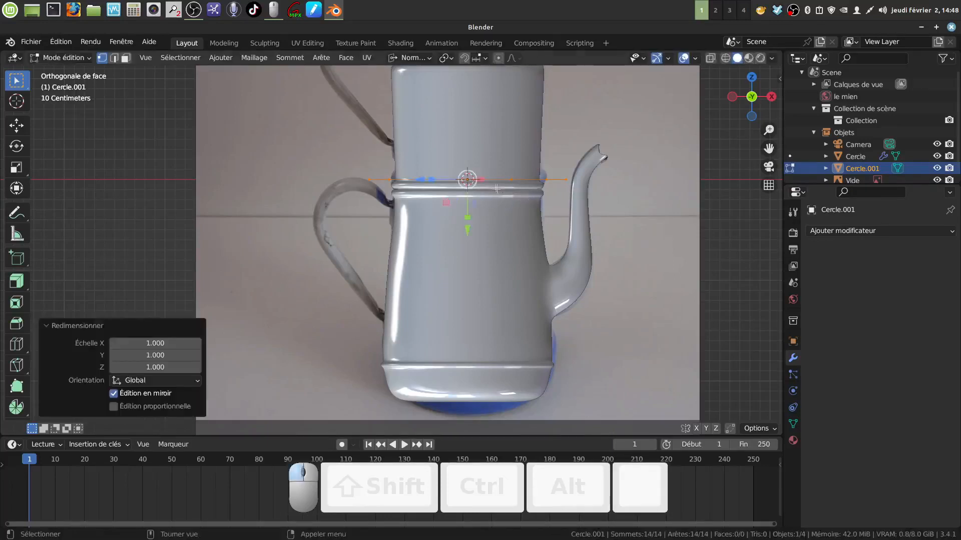
Step: Fill the circle with a face and scale it by 0.343 in the front view
{"action": "middle_click_drag", "start_coordinate": [480, 180], "coordinate": [505, 215]}
{"action": "middle_click_drag", "start_coordinate": [506, 218], "coordinate": [458, 199]}
{"action": "key", "text": "f"}
{"action": "scroll", "coordinate": [465, 193], "scroll_direction": "down", "scroll_amount": 2}
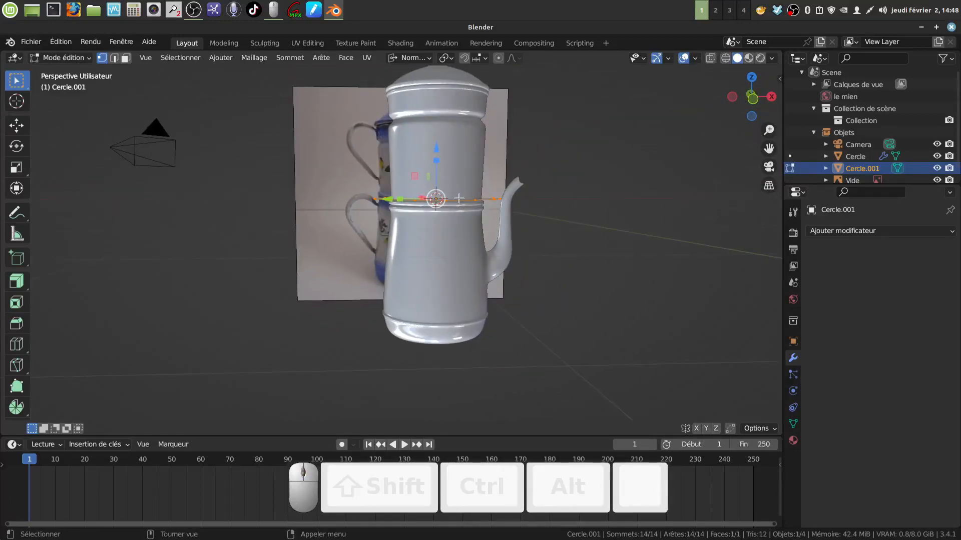
{"action": "key", "text": "KP_1"}
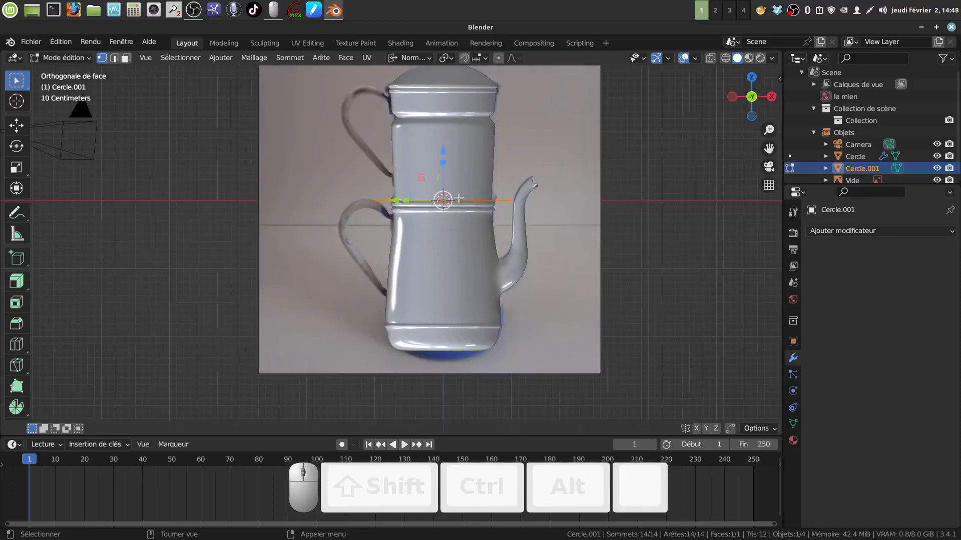
{"action": "scroll", "coordinate": [459, 198], "scroll_direction": "up", "scroll_amount": 3}
{"action": "key", "text": "s"}
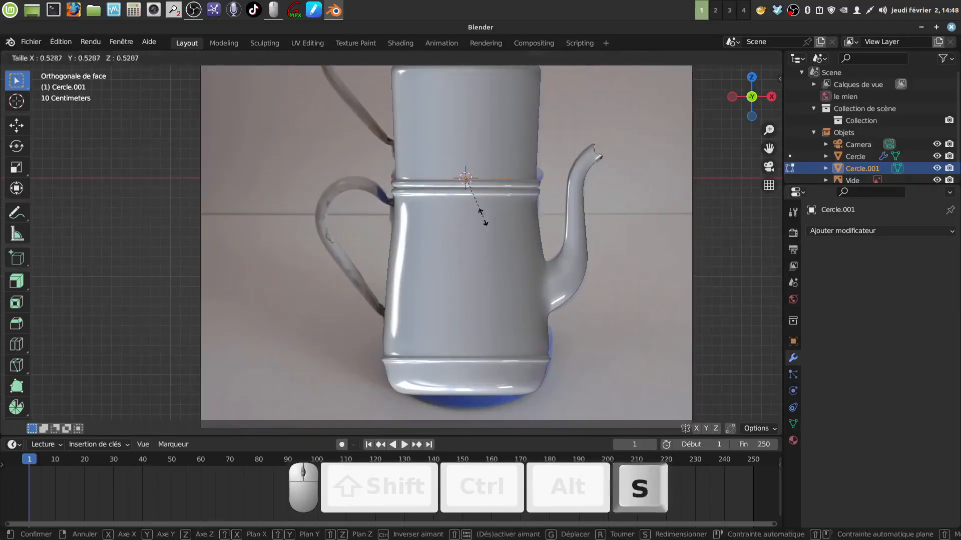
{"action": "left_click", "coordinate": [472, 205]}
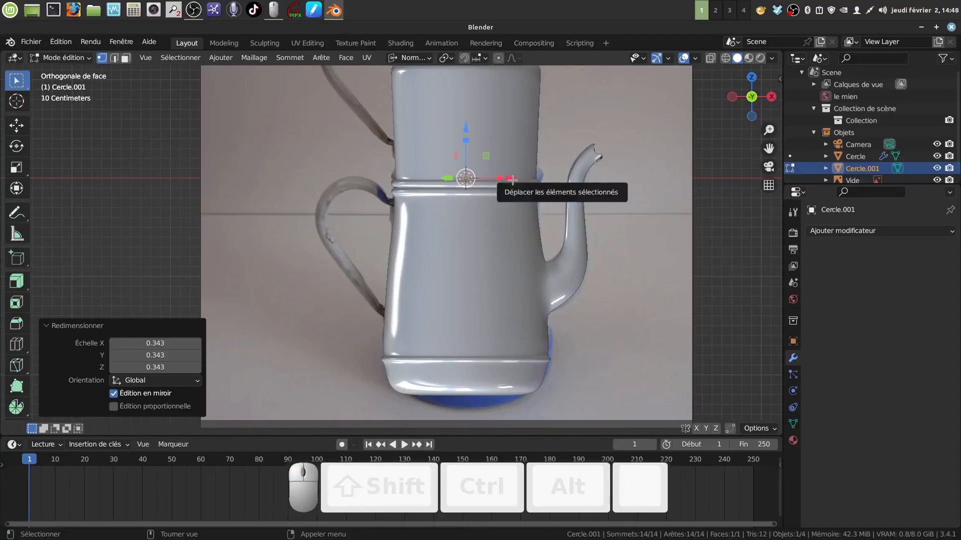
Step: Move the disc onto the lower handle's descending arm, about -1.21 m in X and -0.88 m in Z
{"action": "key", "text": "g"}
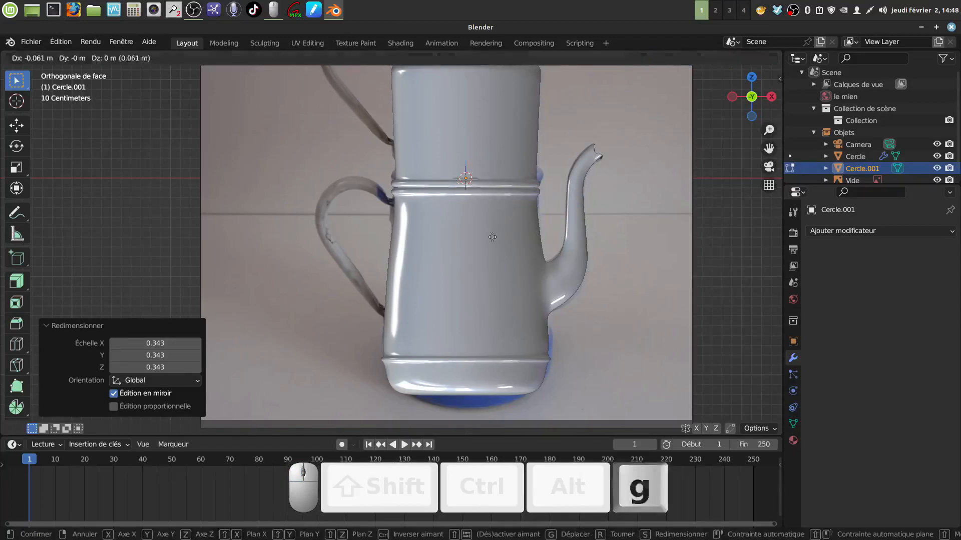
{"action": "left_click", "coordinate": [420, 307]}
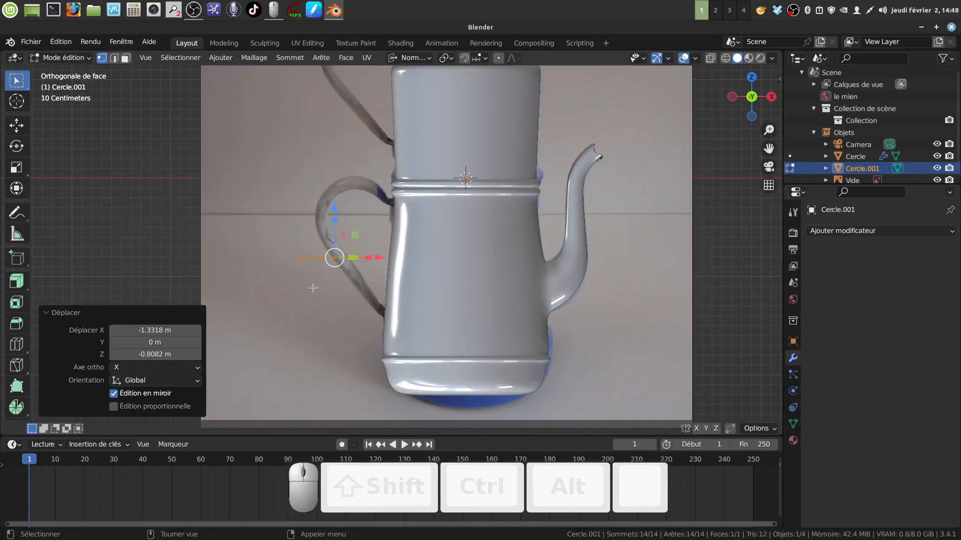
{"action": "key", "text": "KP_1"}
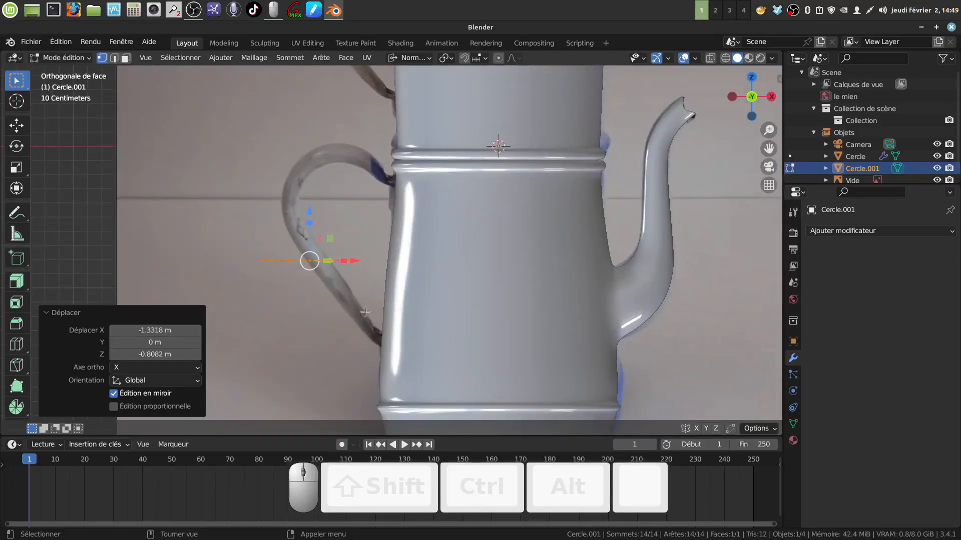
{"action": "key", "text": "g"}
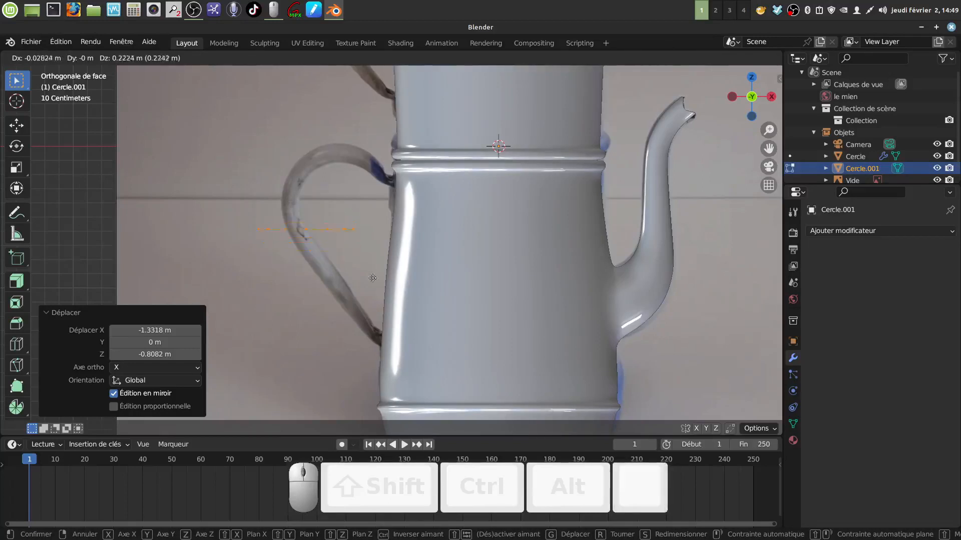
{"action": "left_click", "coordinate": [391, 318]}
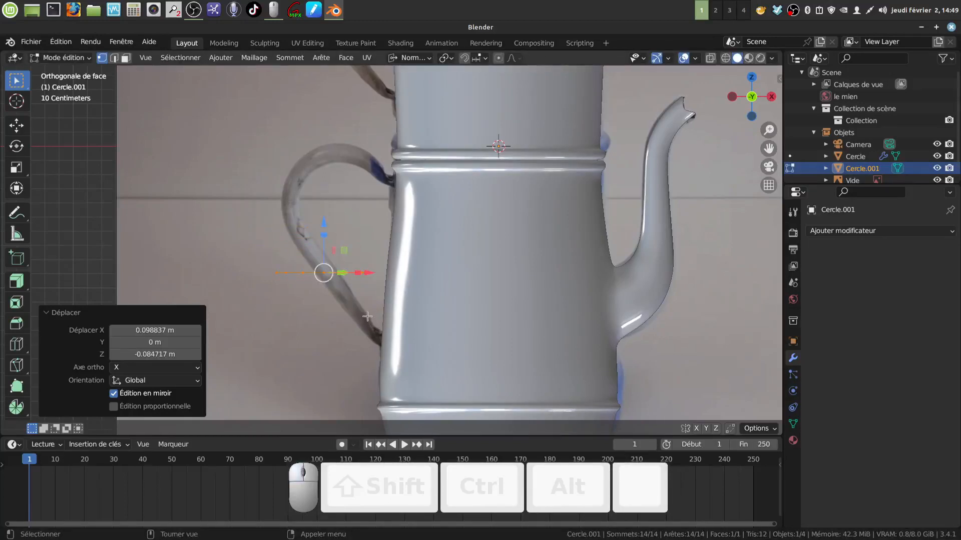
{"action": "key", "text": "g"}
{"action": "left_click", "coordinate": [370, 314]}
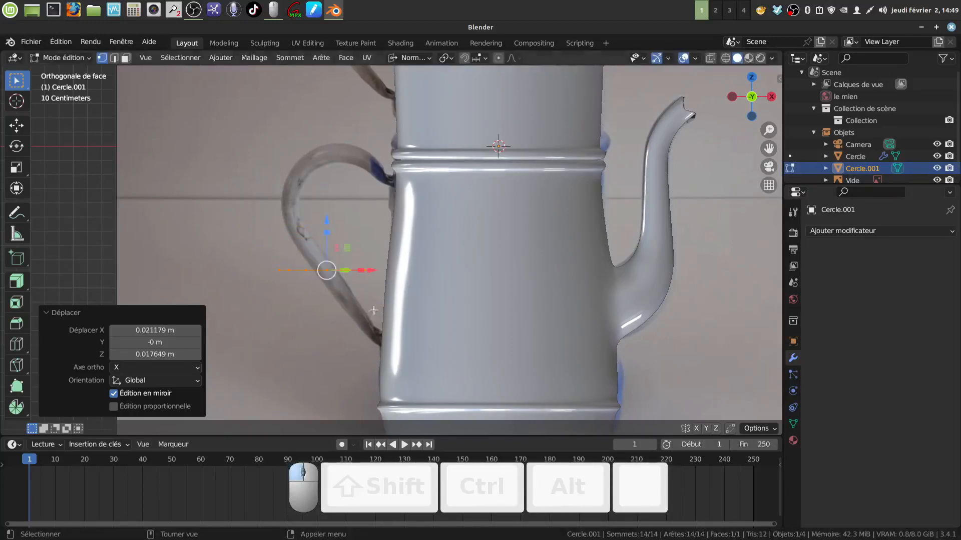
Step: Rotate the disc -35.6° to stand across the lower handle and scale it by 0.2
{"action": "key", "text": "r"}
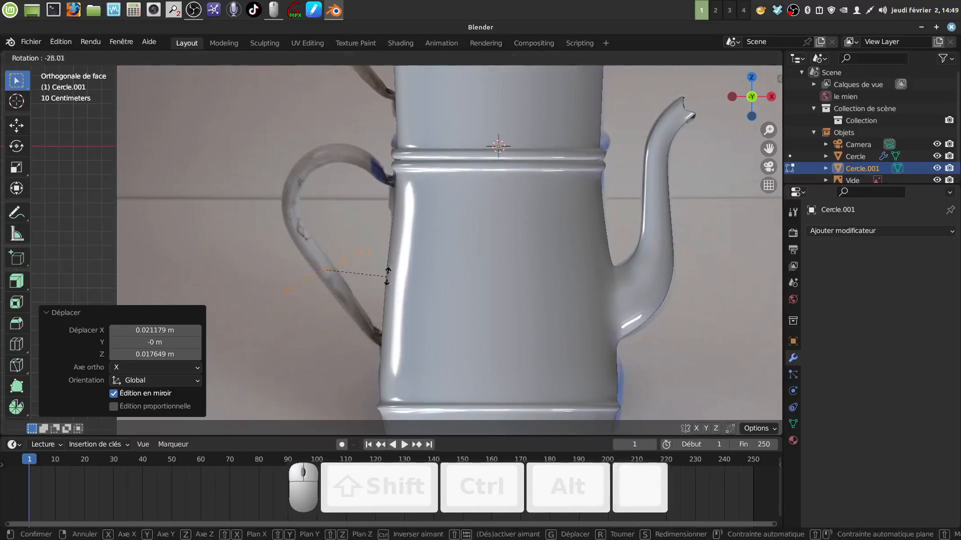
{"action": "left_click", "coordinate": [390, 268]}
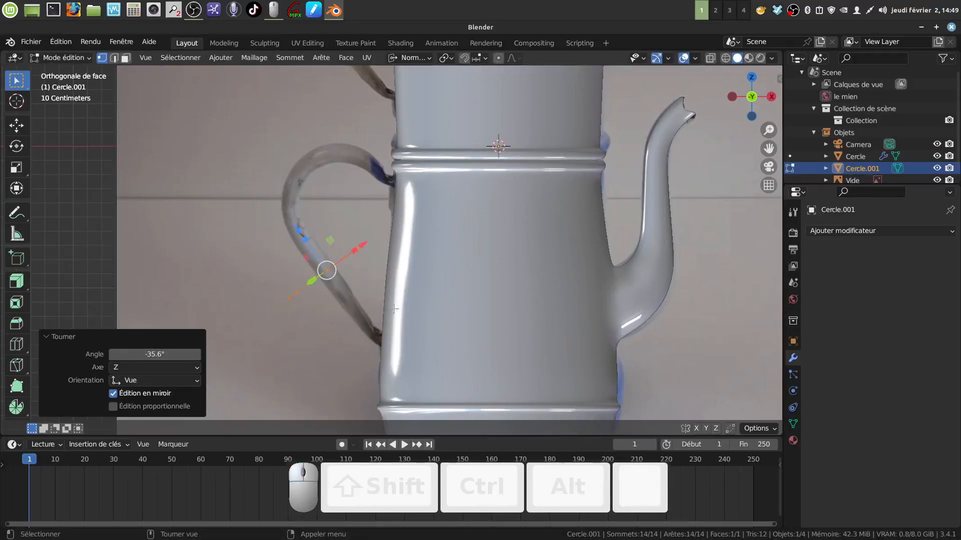
{"action": "key", "text": "s"}
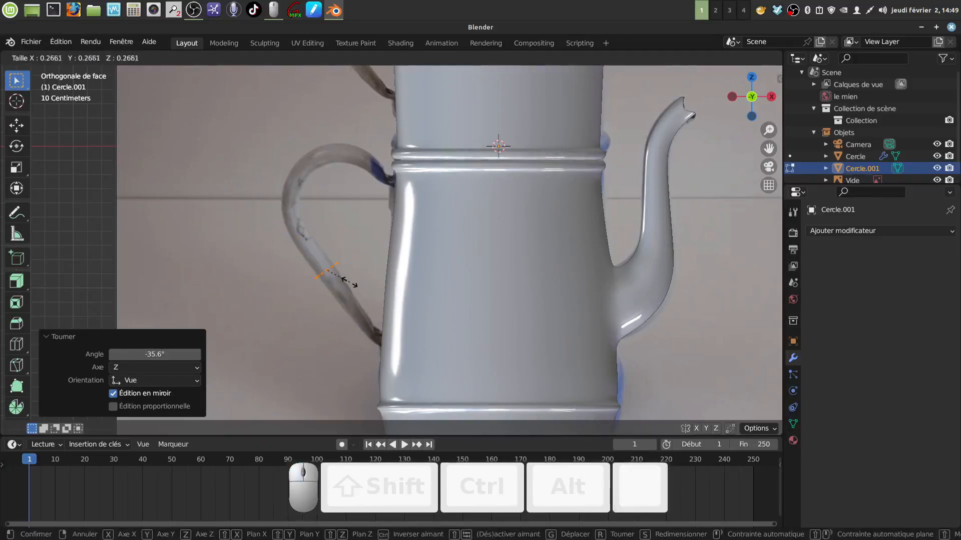
{"action": "type", "text": "0.2"}
{"action": "left_click", "coordinate": [346, 281]}
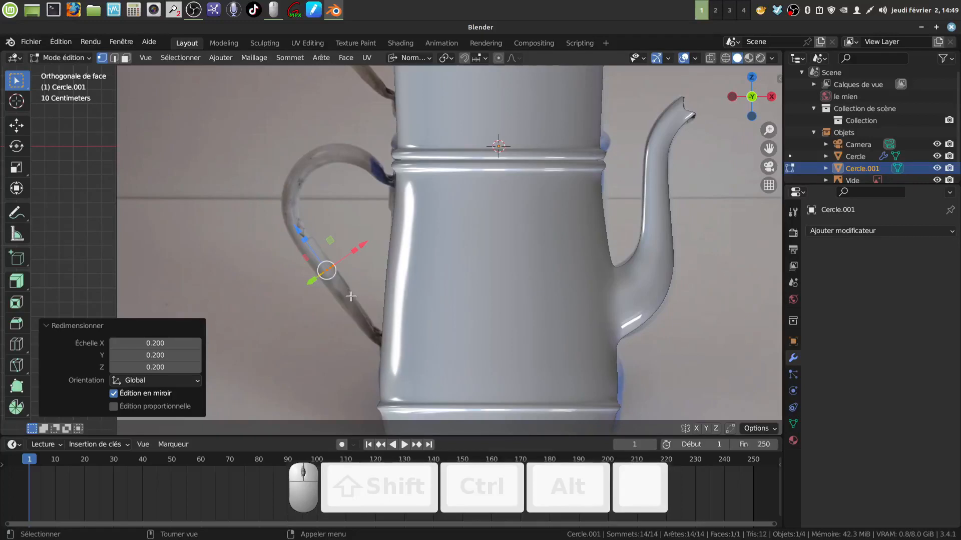
Step: Slide the disc along its normal, -0.284 m then back 0.096 m, along the lower handle and scale it by 0.964
{"action": "left_click_drag", "start_coordinate": [299, 231], "coordinate": [317, 265]}
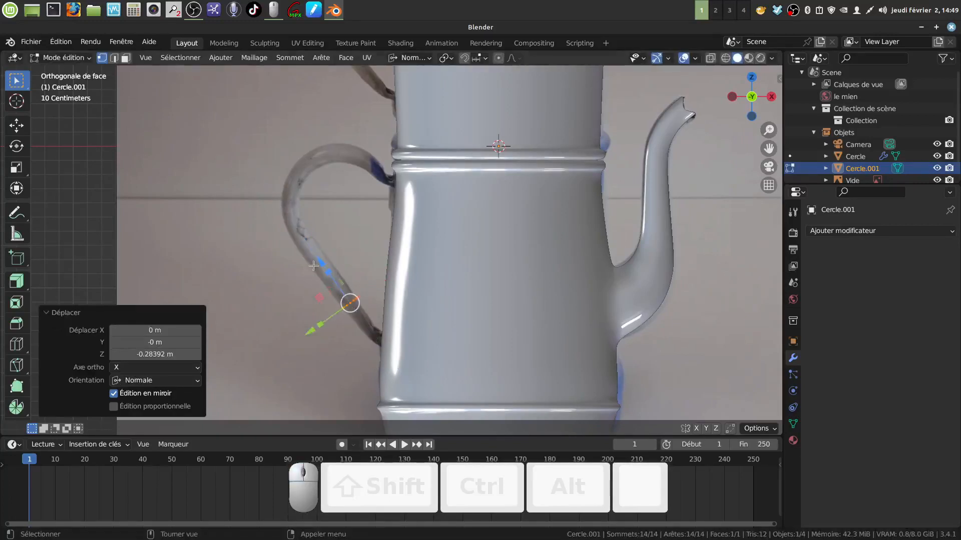
{"action": "scroll", "coordinate": [435, 357], "scroll_direction": "up", "scroll_amount": 2}
{"action": "scroll", "coordinate": [436, 358], "scroll_direction": "up", "scroll_amount": 2}
{"action": "middle_click_drag", "start_coordinate": [276, 323], "coordinate": [334, 274], "text": "shift"}
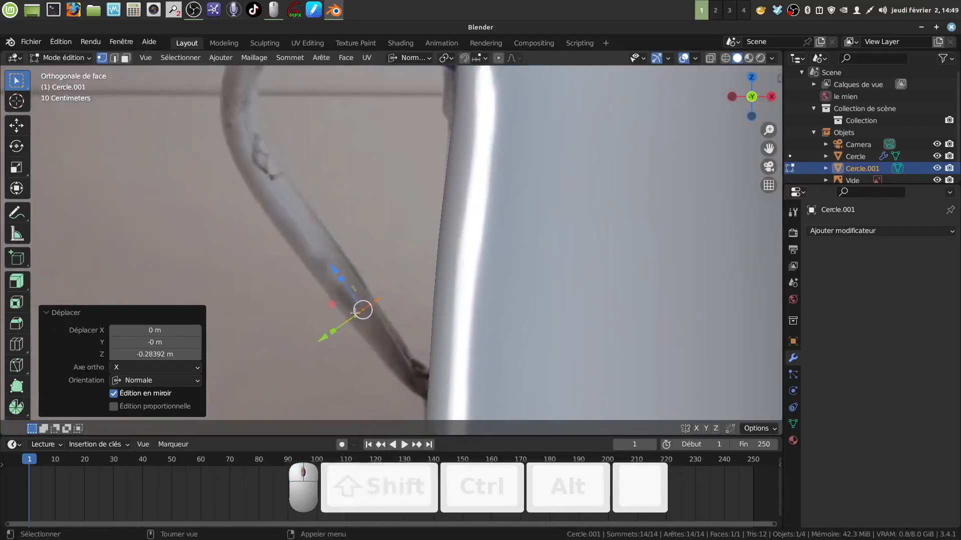
{"action": "left_click_drag", "start_coordinate": [334, 274], "coordinate": [309, 257]}
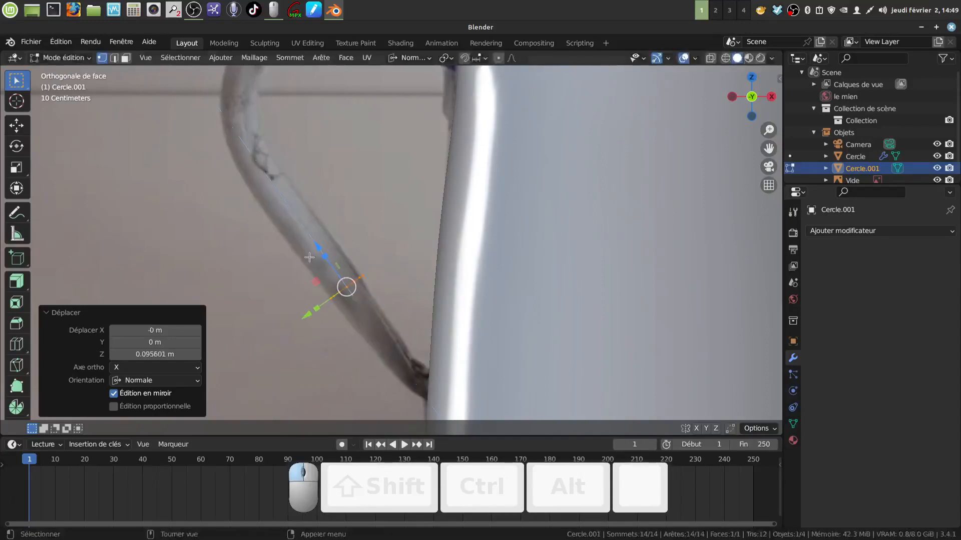
{"action": "key", "text": "s"}
{"action": "left_click", "coordinate": [425, 319]}
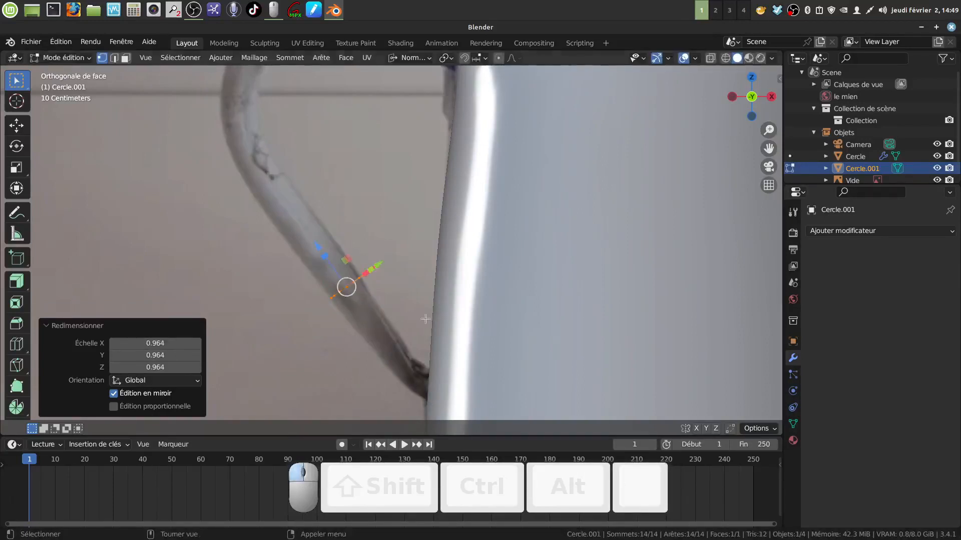
Step: Extrude the disc about 0.452 m up the lower handle's straight arm and nudge its end about -0.009 m in X and -0.005 m in Z
{"action": "scroll", "coordinate": [397, 267], "scroll_direction": "down", "scroll_amount": 3}
{"action": "middle_click_drag", "start_coordinate": [397, 270], "coordinate": [428, 323], "text": "shift"}
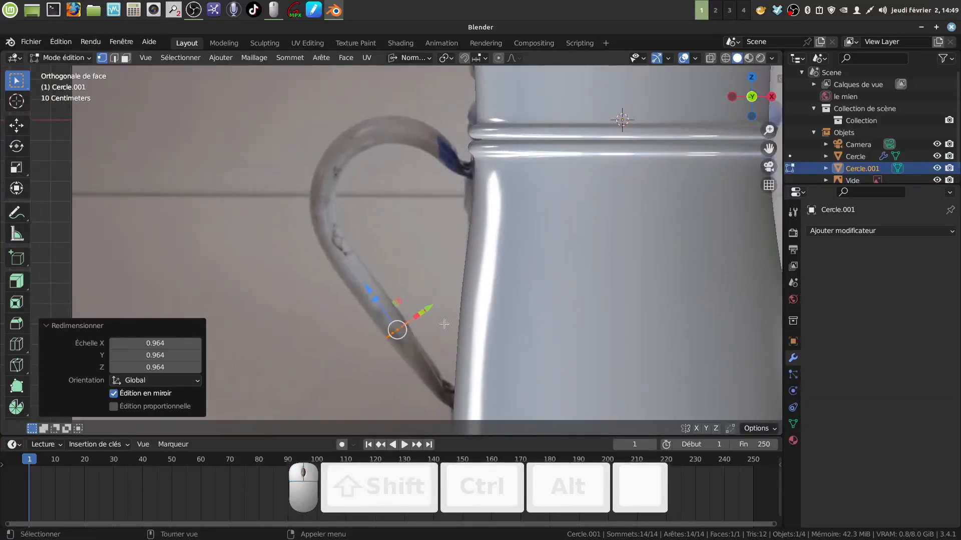
{"action": "key", "text": "e"}
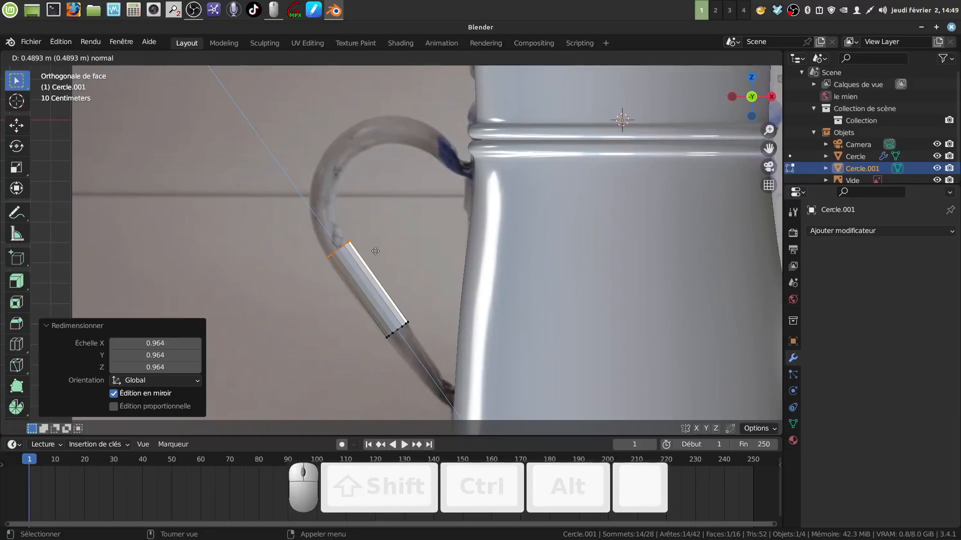
{"action": "left_click", "coordinate": [383, 250]}
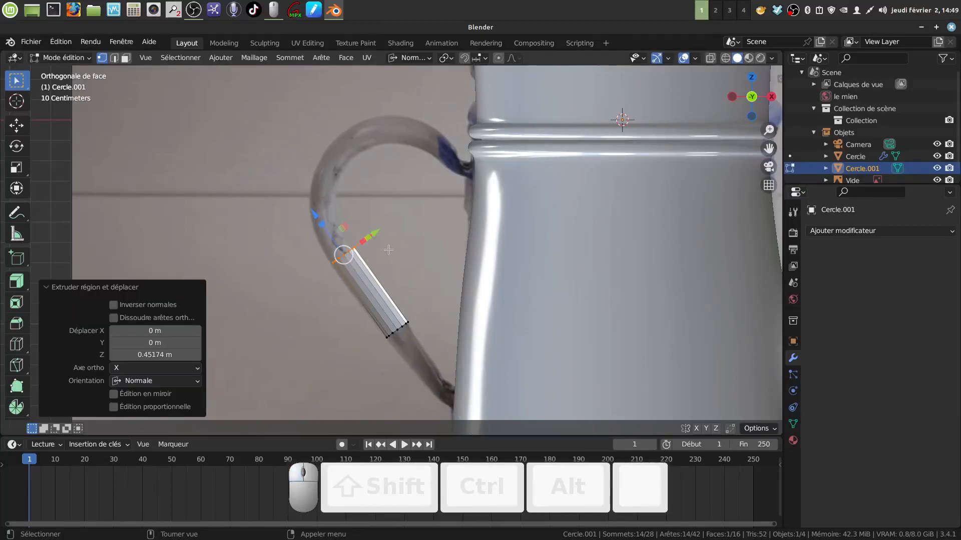
{"action": "scroll", "coordinate": [404, 284], "scroll_direction": "up", "scroll_amount": 2}
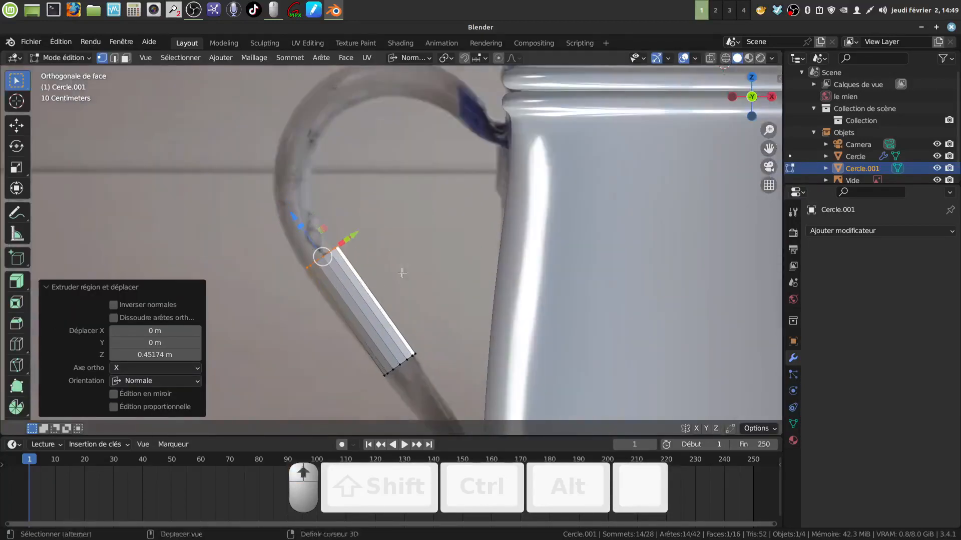
{"action": "middle_click_drag", "start_coordinate": [405, 284], "coordinate": [401, 258], "text": "shift"}
{"action": "scroll", "coordinate": [410, 254], "scroll_direction": "down", "scroll_amount": 2}
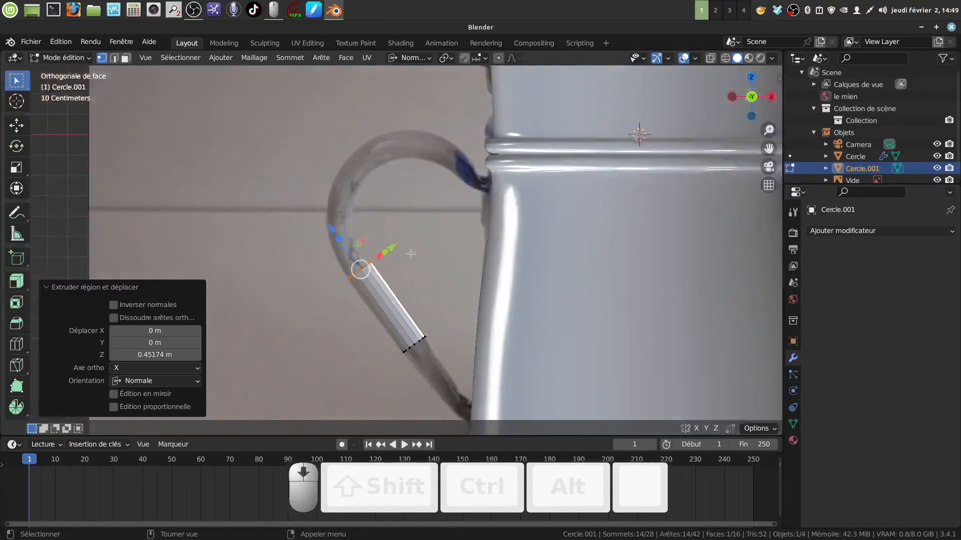
{"action": "scroll", "coordinate": [433, 292], "scroll_direction": "up", "scroll_amount": 2}
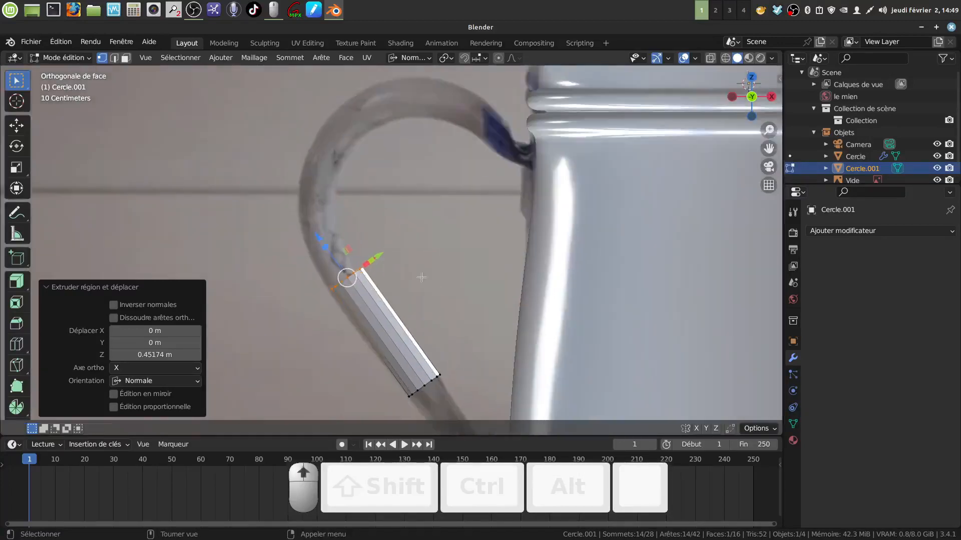
{"action": "key", "text": "g"}
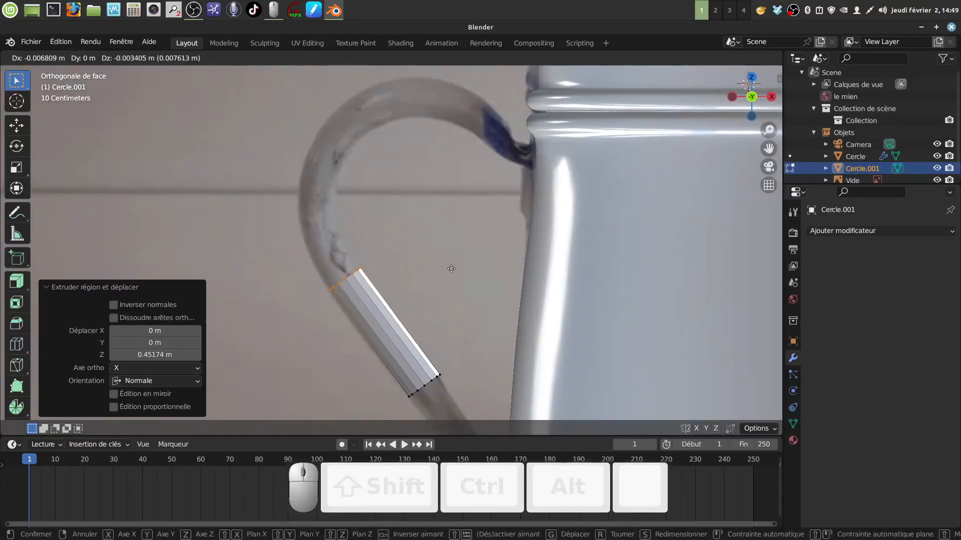
{"action": "left_click", "coordinate": [451, 269]}
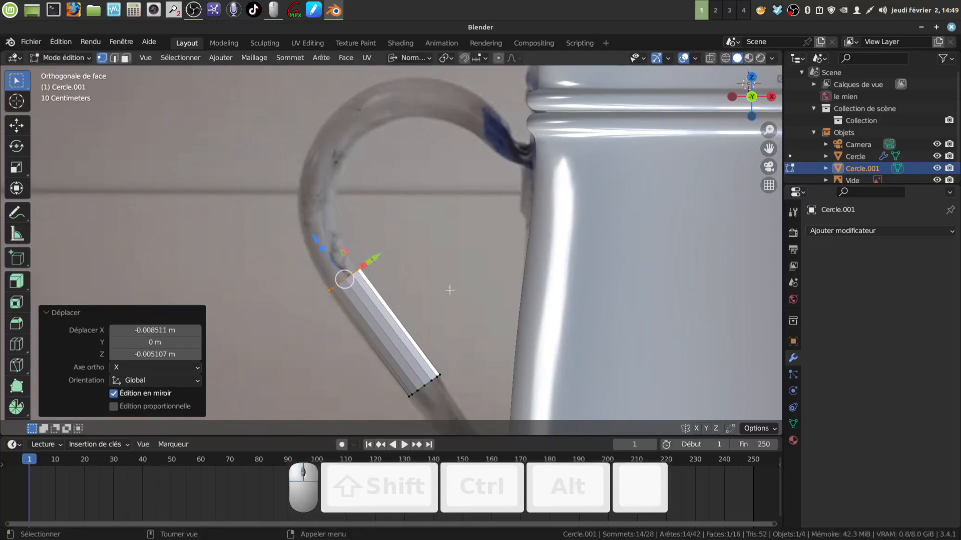
Step: Extrude two short segments at the start of the handle's bend, about 0.079 m rotated 13.2° and 0.093 m rotated 6.38°
{"action": "key", "text": "e"}
{"action": "left_click", "coordinate": [433, 274]}
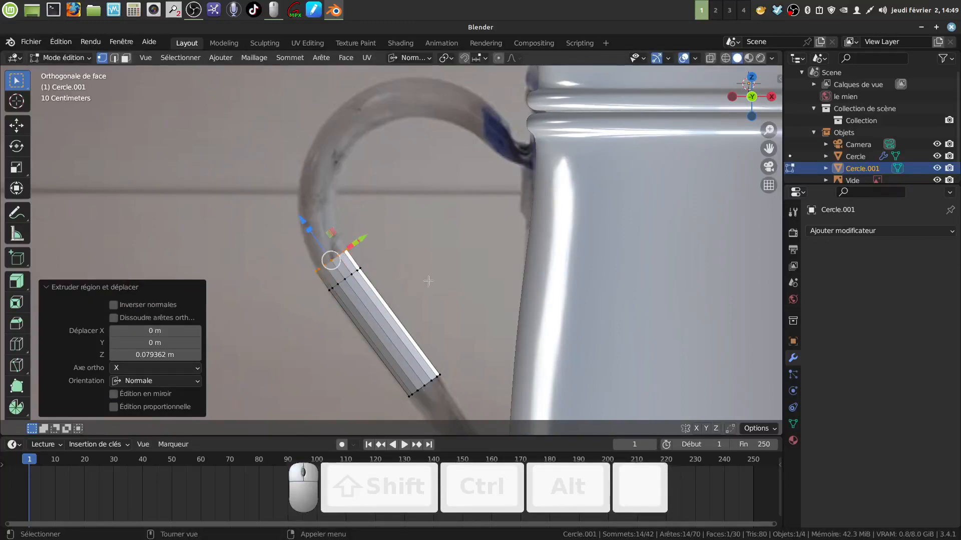
{"action": "key", "text": "r"}
{"action": "left_click", "coordinate": [416, 300]}
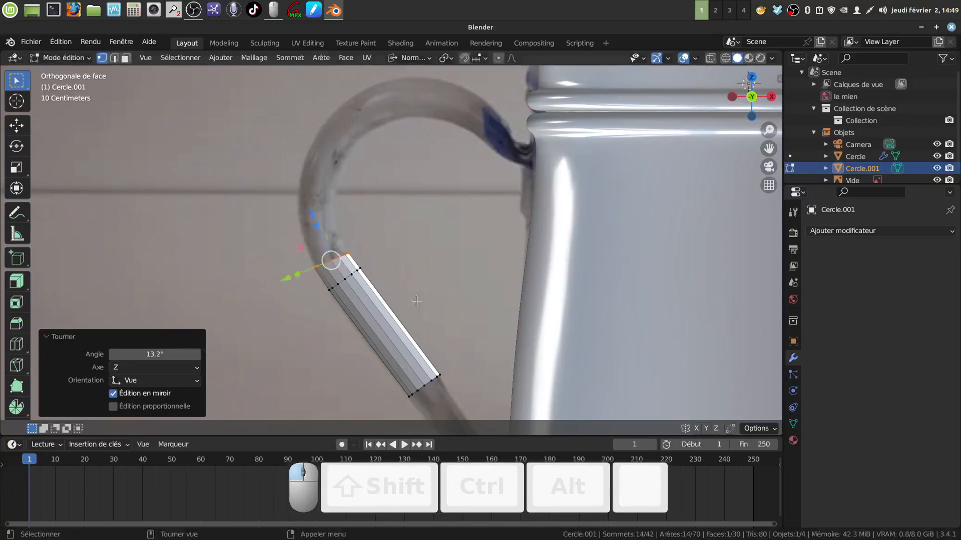
{"action": "key", "text": "e"}
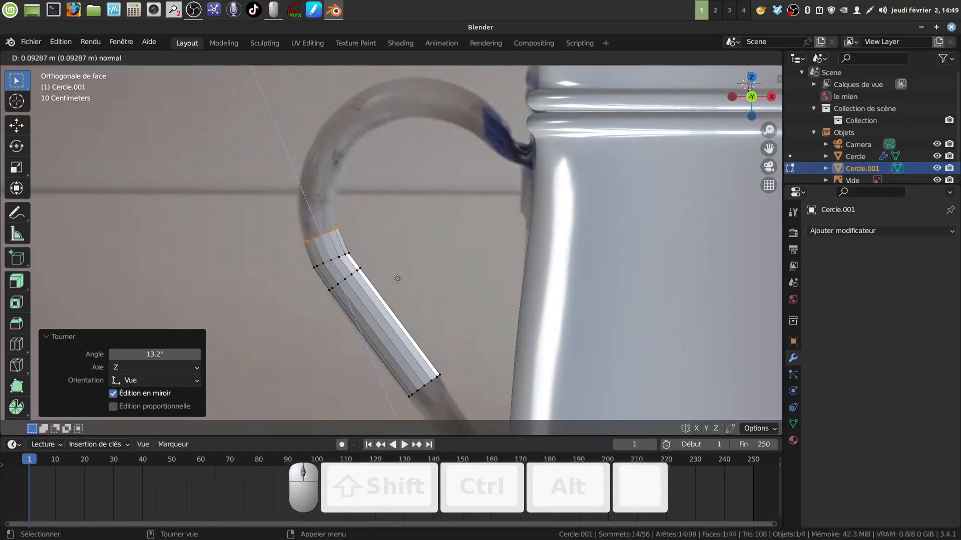
{"action": "left_click", "coordinate": [398, 279]}
{"action": "key", "text": "r"}
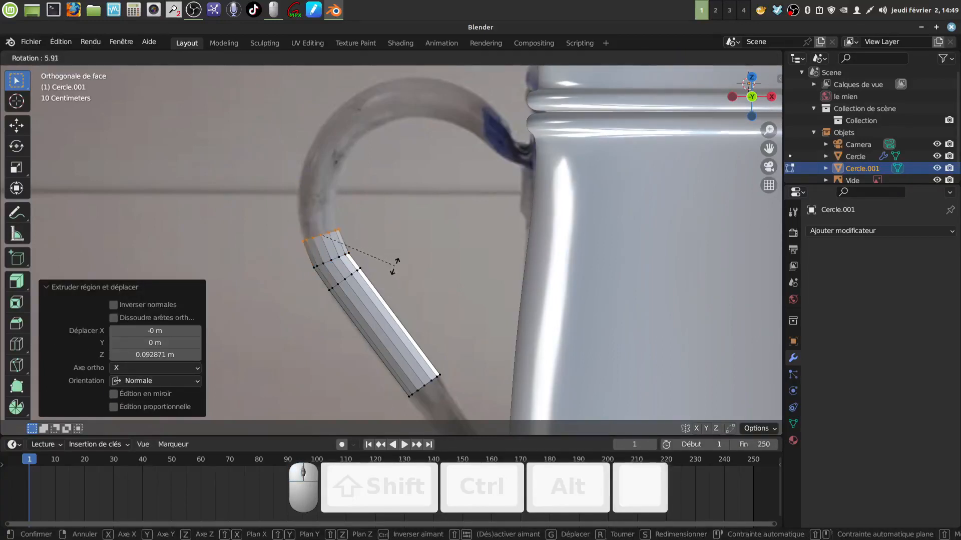
{"action": "left_click", "coordinate": [394, 266]}
Step: Extrude the handle's end about 0.083 m up the bend, rotate it 16.1° to horizontal and shift it about 0.010 m in X
{"action": "key", "text": "e"}
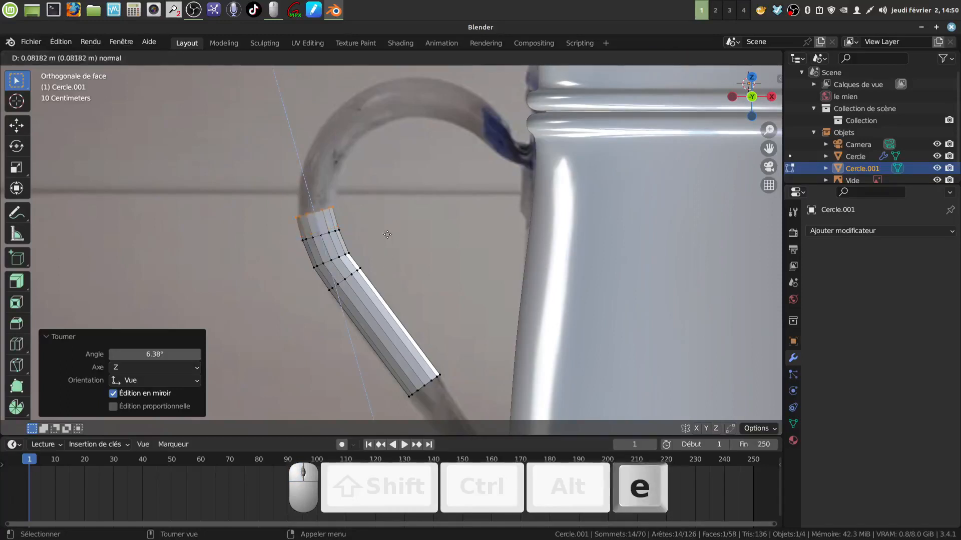
{"action": "left_click", "coordinate": [385, 229]}
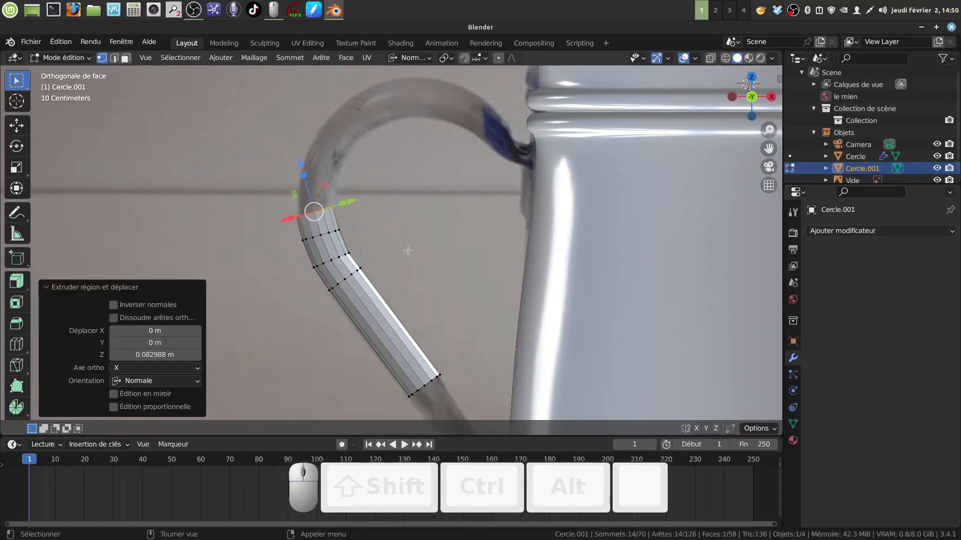
{"action": "key", "text": "r"}
{"action": "left_click", "coordinate": [389, 251]}
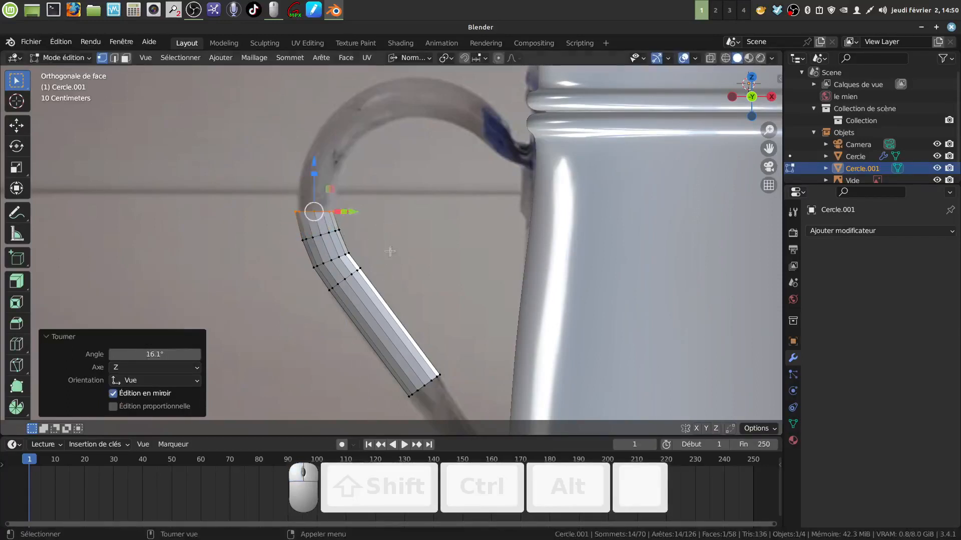
{"action": "key", "text": "g"}
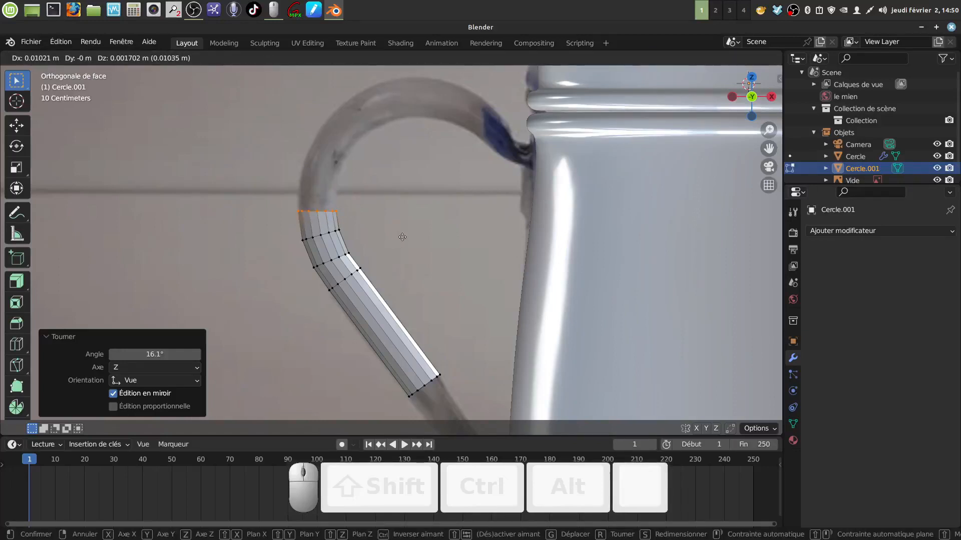
{"action": "left_click", "coordinate": [403, 237]}
Step: Extrude the handle's end about 0.107 m straight up along the outermost part of the curve and rotate it 14.3°
{"action": "key", "text": "e"}
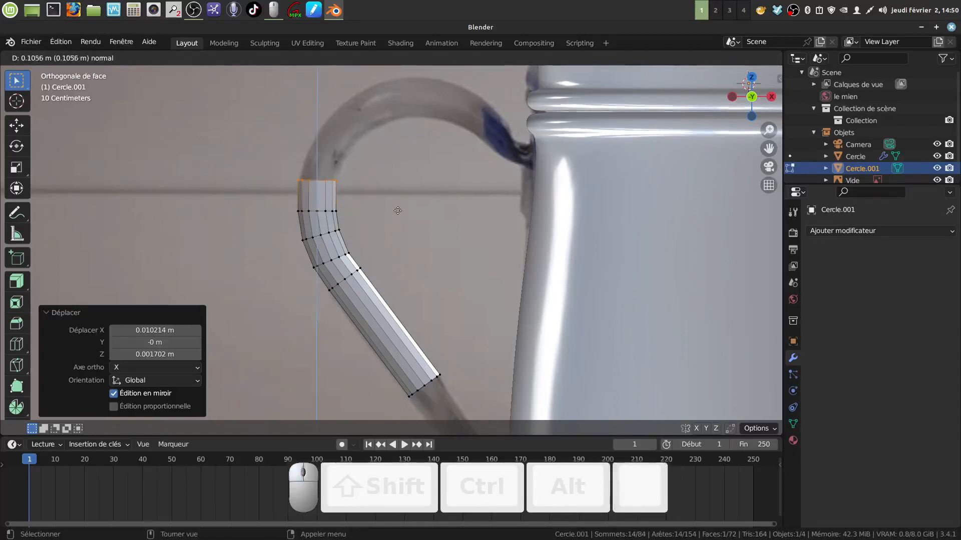
{"action": "left_click", "coordinate": [399, 216]}
{"action": "key", "text": "r"}
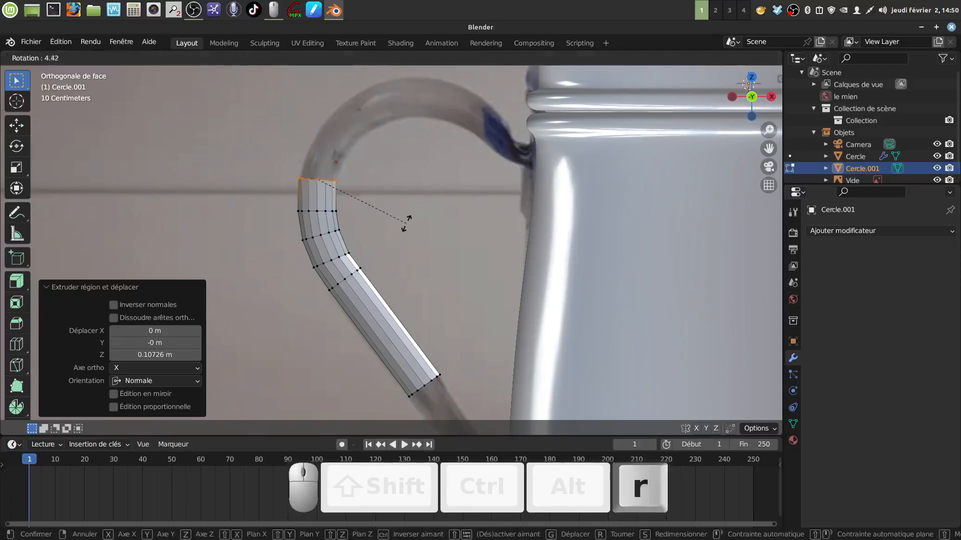
{"action": "left_click", "coordinate": [396, 237]}
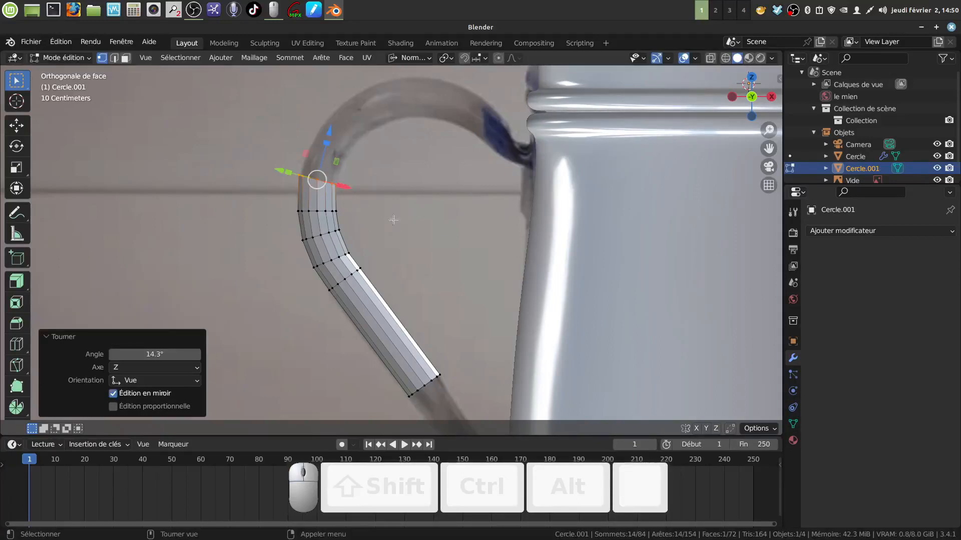
Step: Extrude the handle's end about 0.109 m, rotate it 9.89° and move it about 0.014 m in X and -0.009 m in Z
{"action": "key", "text": "e"}
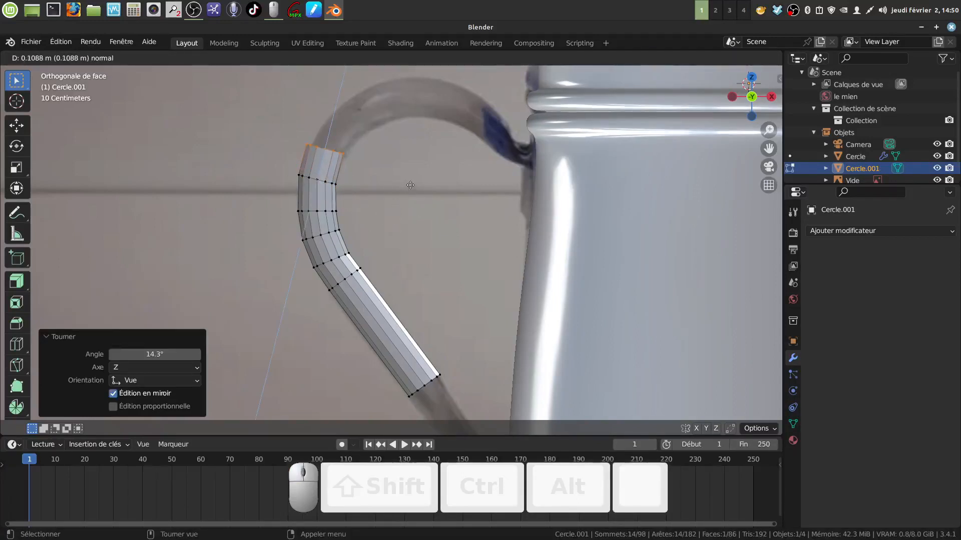
{"action": "left_click", "coordinate": [411, 185]}
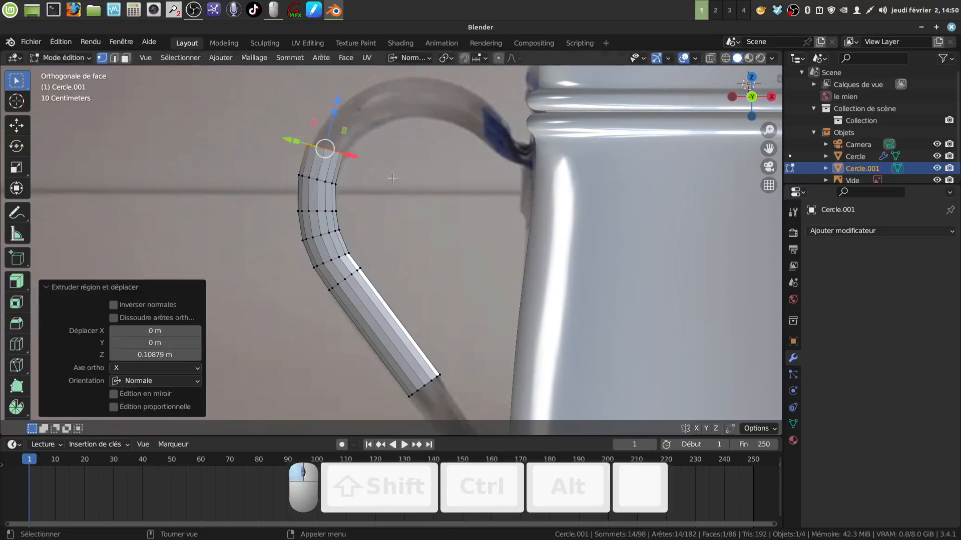
{"action": "key", "text": "r"}
{"action": "left_click", "coordinate": [414, 196]}
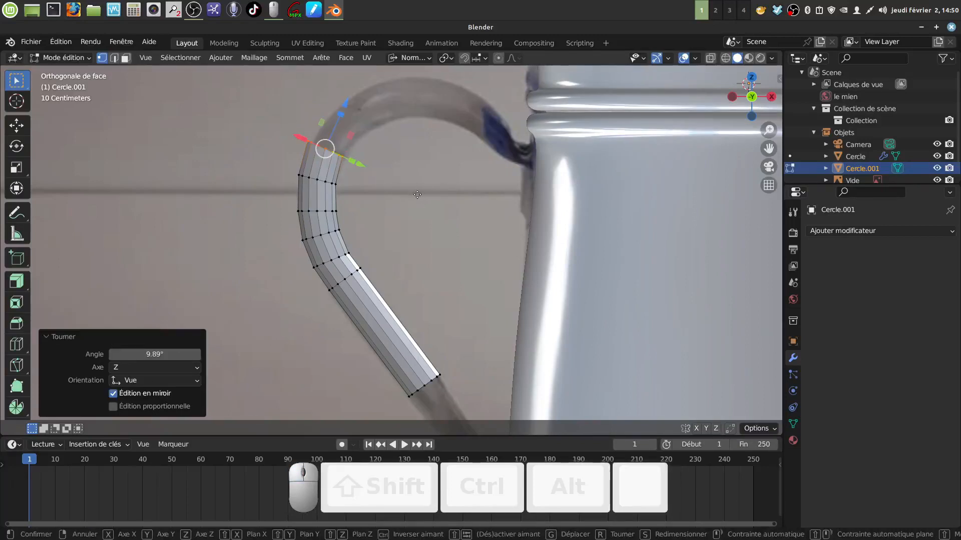
{"action": "key", "text": "g"}
{"action": "left_click", "coordinate": [421, 197]}
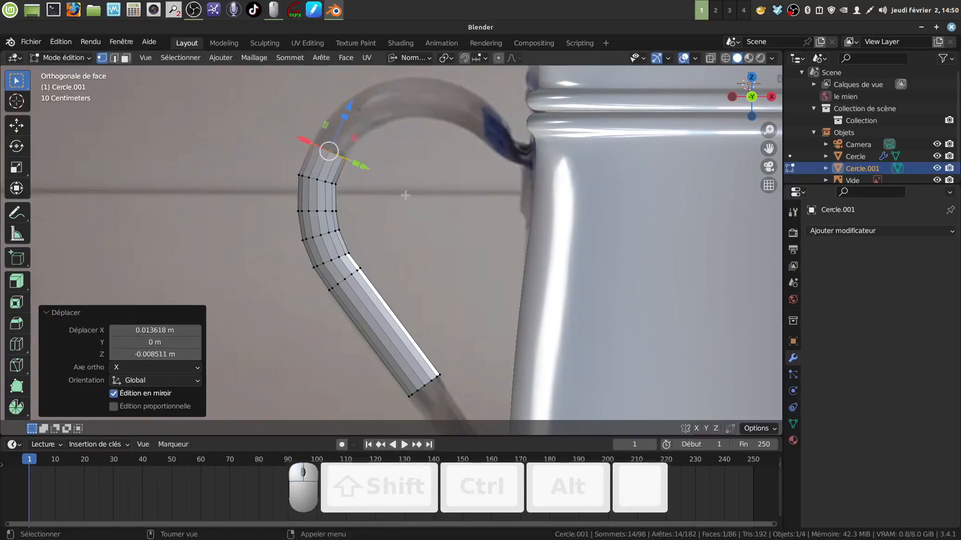
Step: Extrude the handle's end about 0.098 m, move it about 0.010 m in X and -0.005 m in Z, and rotate it 22.3°
{"action": "key", "text": "e"}
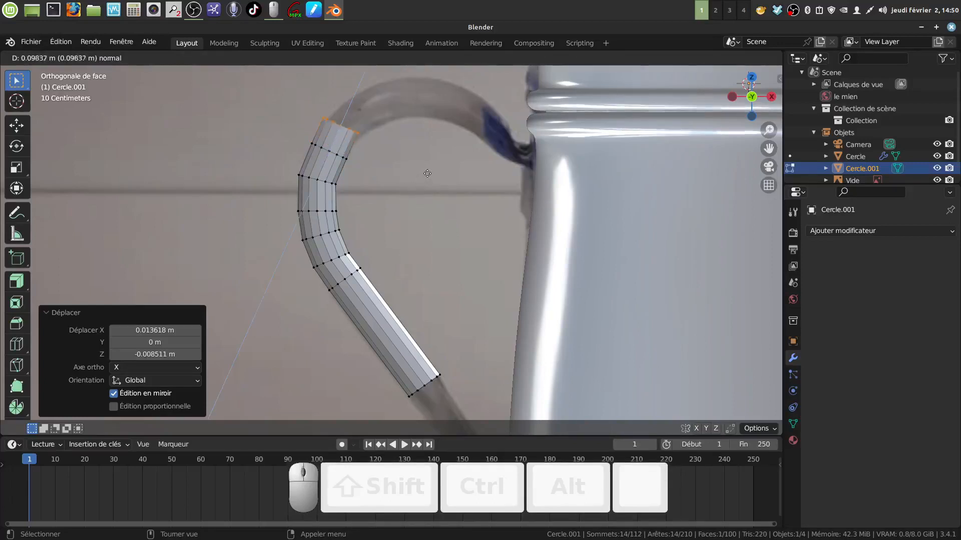
{"action": "left_click", "coordinate": [422, 174]}
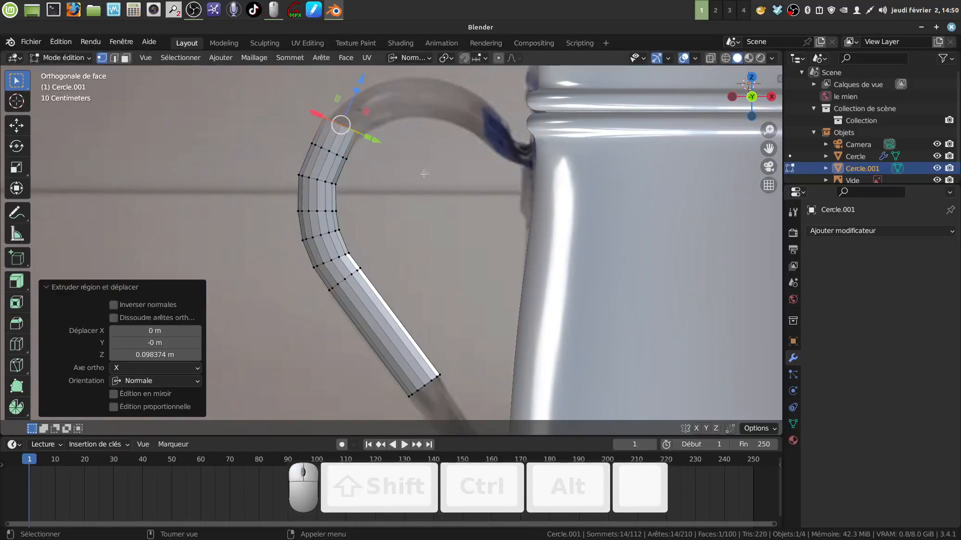
{"action": "key", "text": "g"}
{"action": "left_click", "coordinate": [432, 177]}
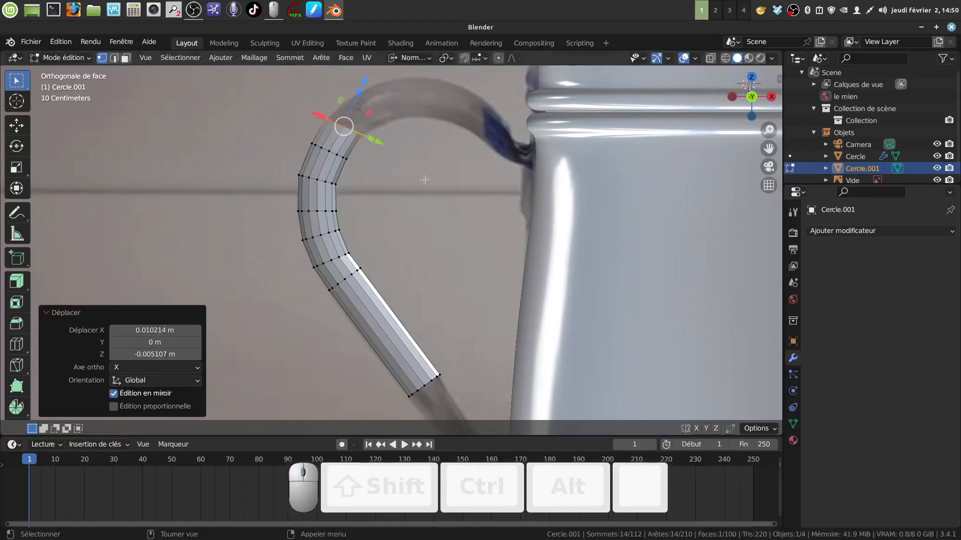
{"action": "key", "text": "r"}
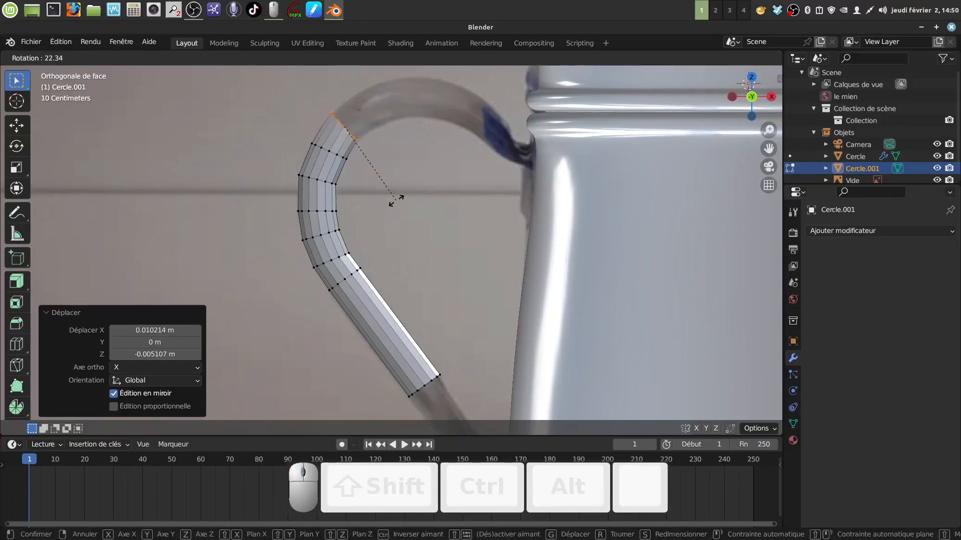
{"action": "left_click", "coordinate": [396, 200]}
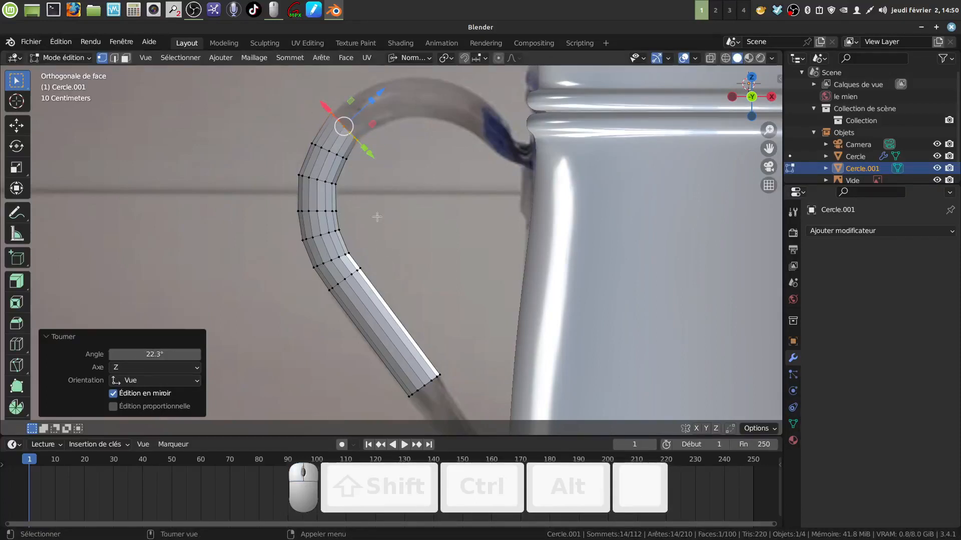
Step: Extrude the handle's end about 0.103 m, rotate it 15.8° and move it about 0.014 m in X and -0.010 m in Z
{"action": "key", "text": "e"}
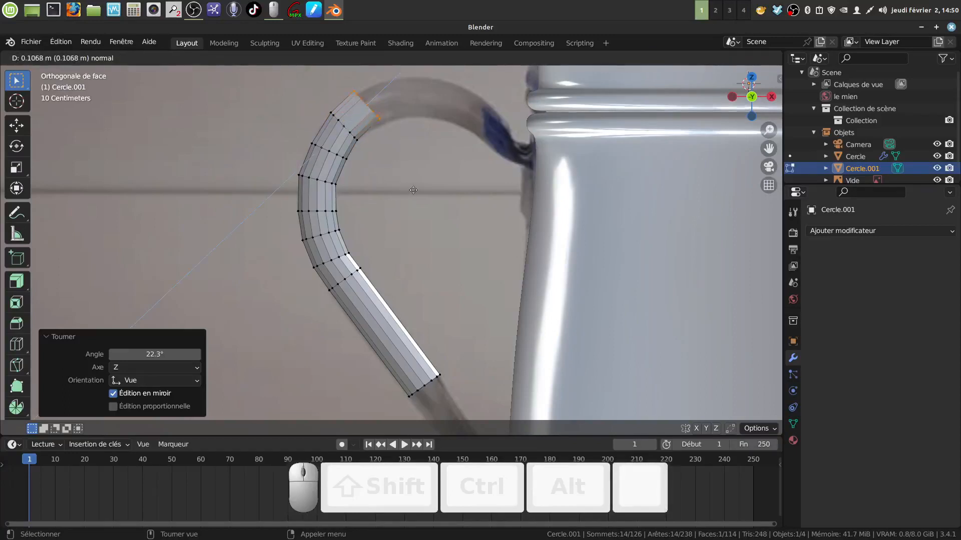
{"action": "left_click", "coordinate": [413, 192]}
{"action": "key", "text": "r"}
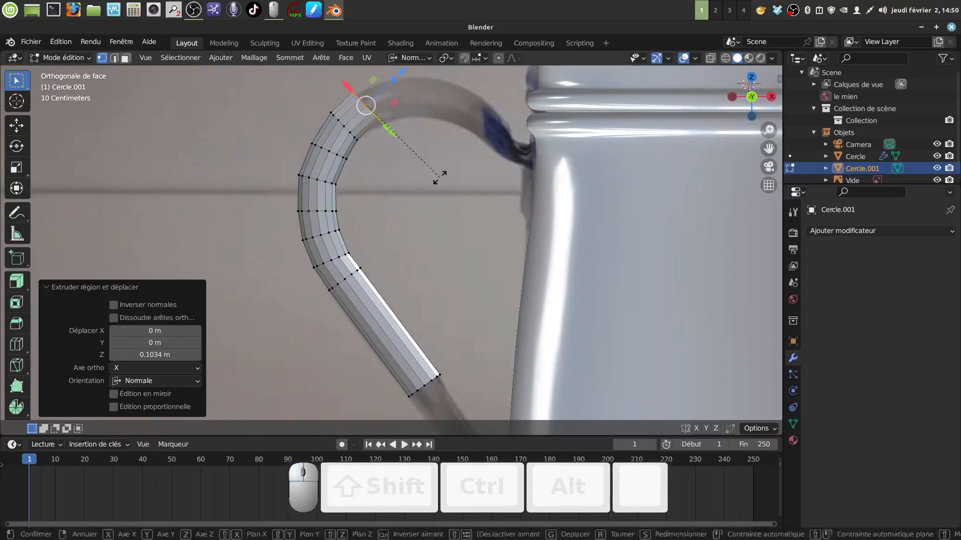
{"action": "left_click", "coordinate": [417, 193]}
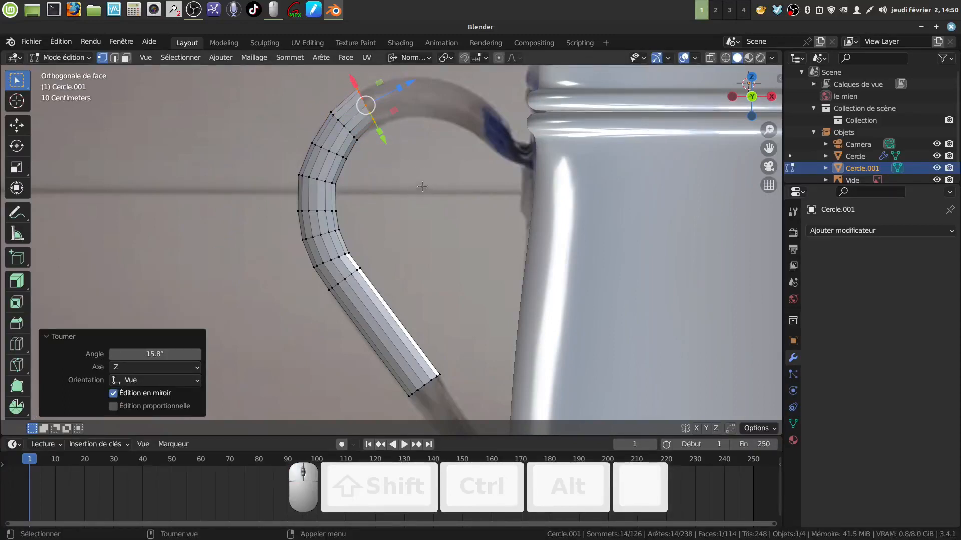
{"action": "key", "text": "g"}
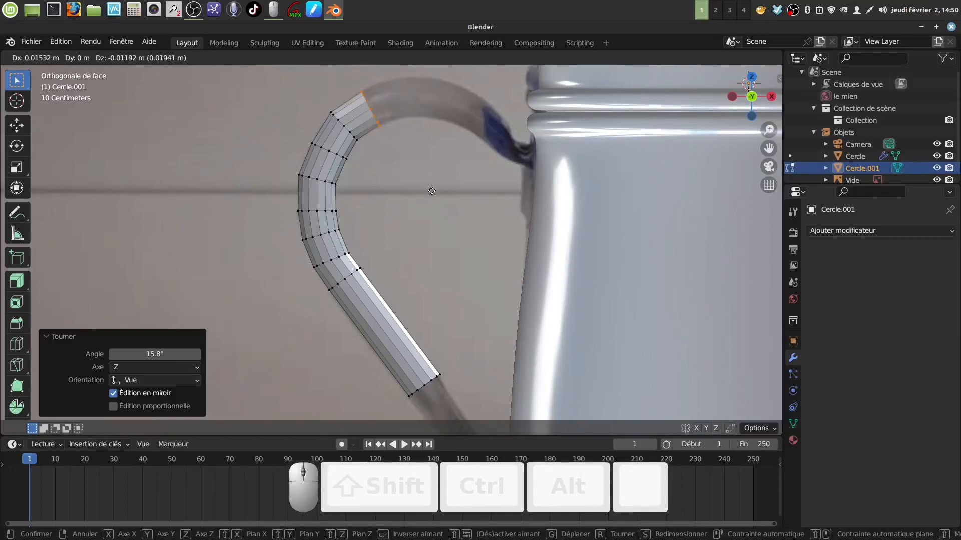
{"action": "left_click", "coordinate": [431, 191]}
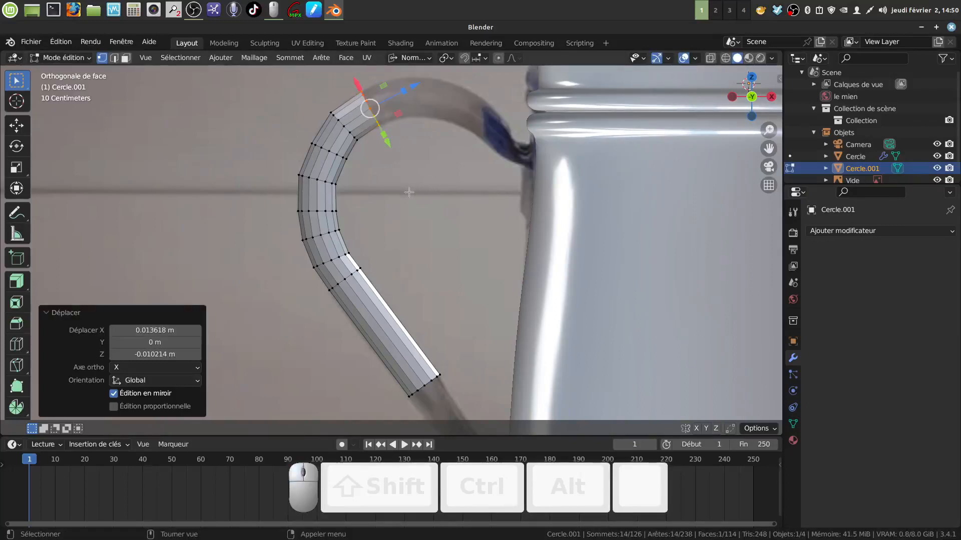
Step: Extrude the handle's end about 0.117 m toward the top of the arch, lower it about 0.020 m and rotate it 17.2° plus 5.9°
{"action": "key", "text": "e"}
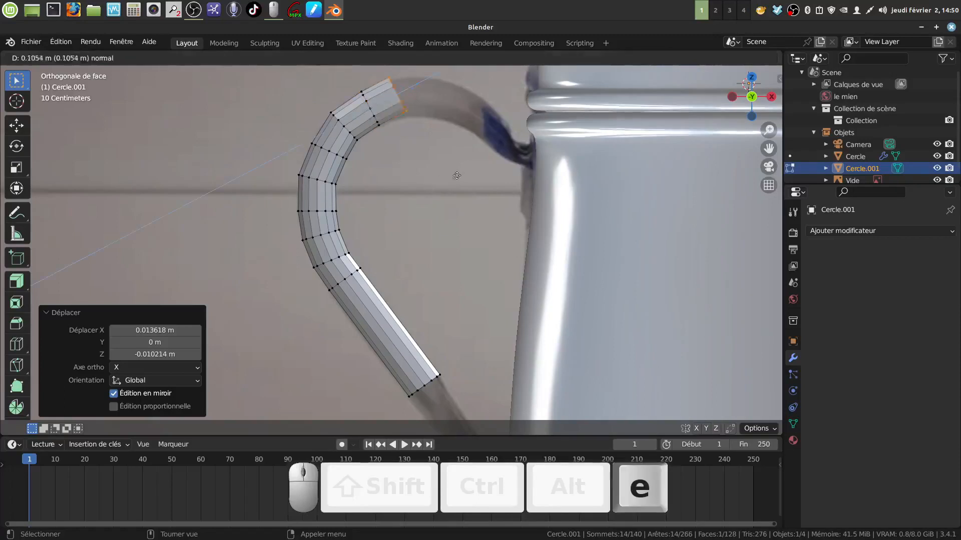
{"action": "left_click", "coordinate": [450, 161]}
{"action": "key", "text": "r"}
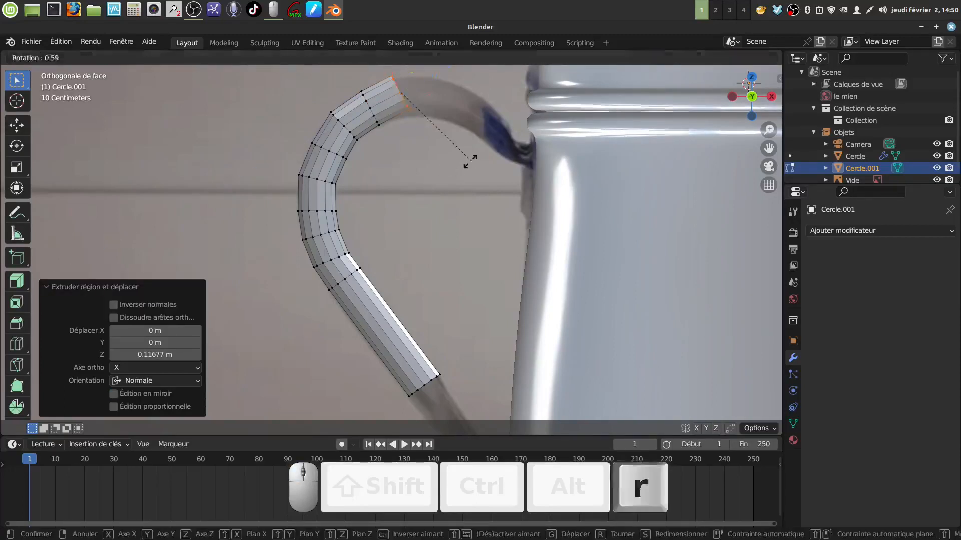
{"action": "left_click", "coordinate": [446, 165]}
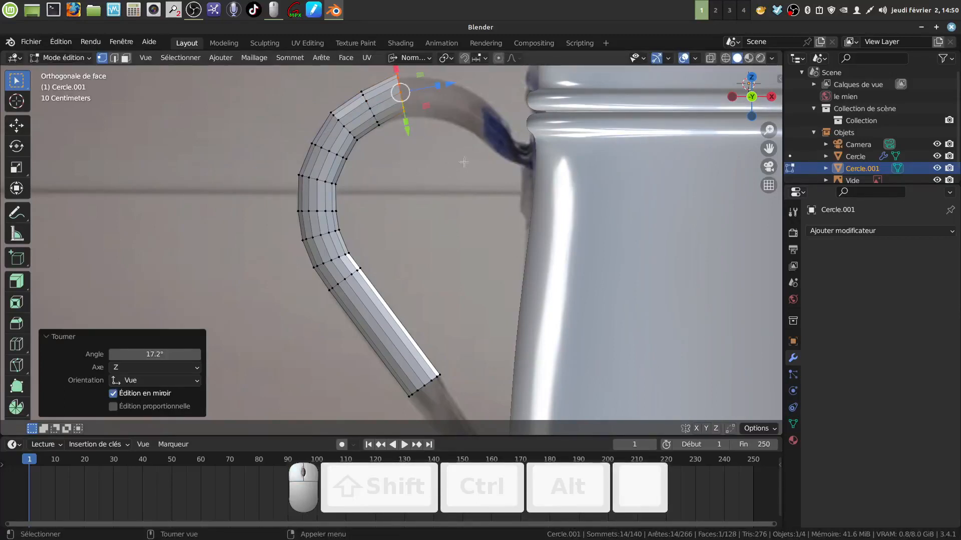
{"action": "key", "text": "g"}
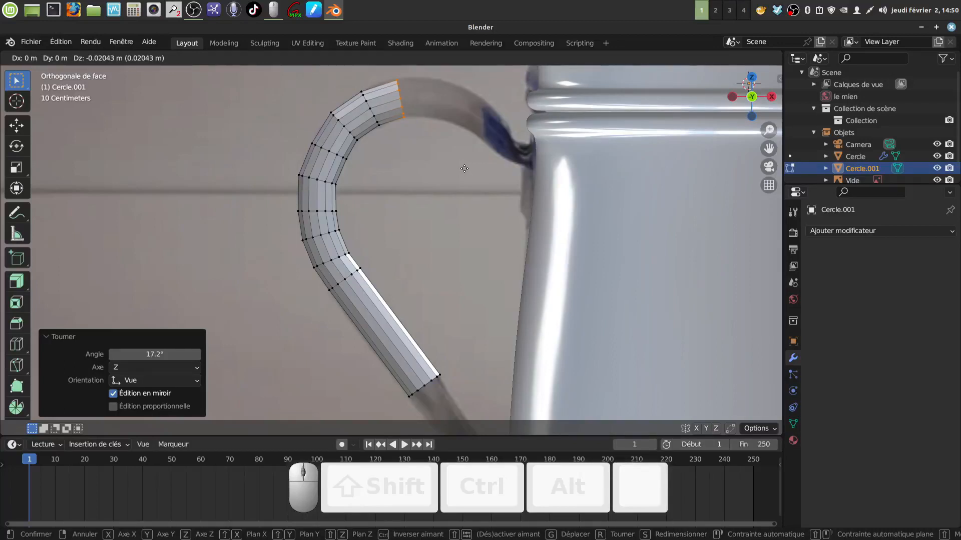
{"action": "left_click", "coordinate": [464, 168]}
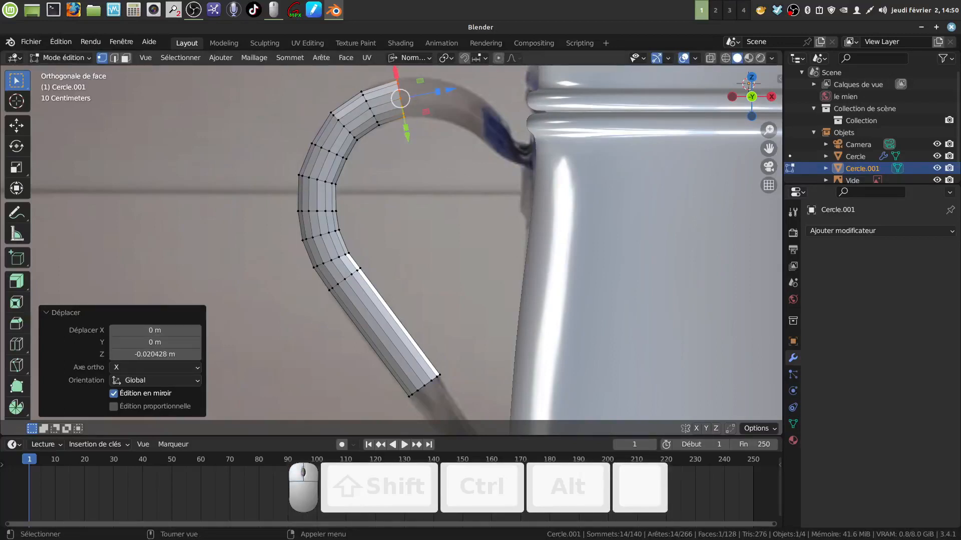
{"action": "key", "text": "r"}
{"action": "left_click", "coordinate": [450, 164]}
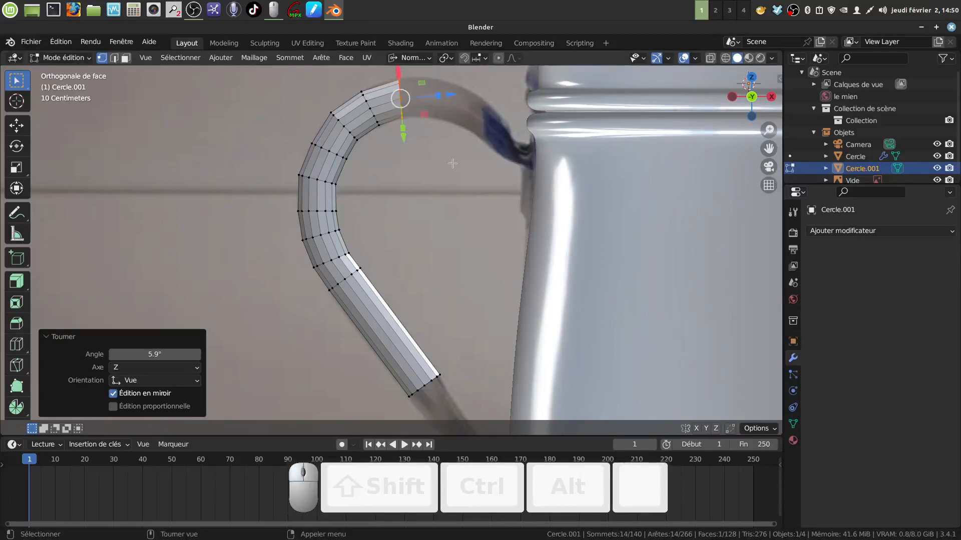
Step: Extrude the handle's upper open ring about 0.093 m along the reference photo's curve and rotate it about 14.2°
{"action": "key", "text": "e"}
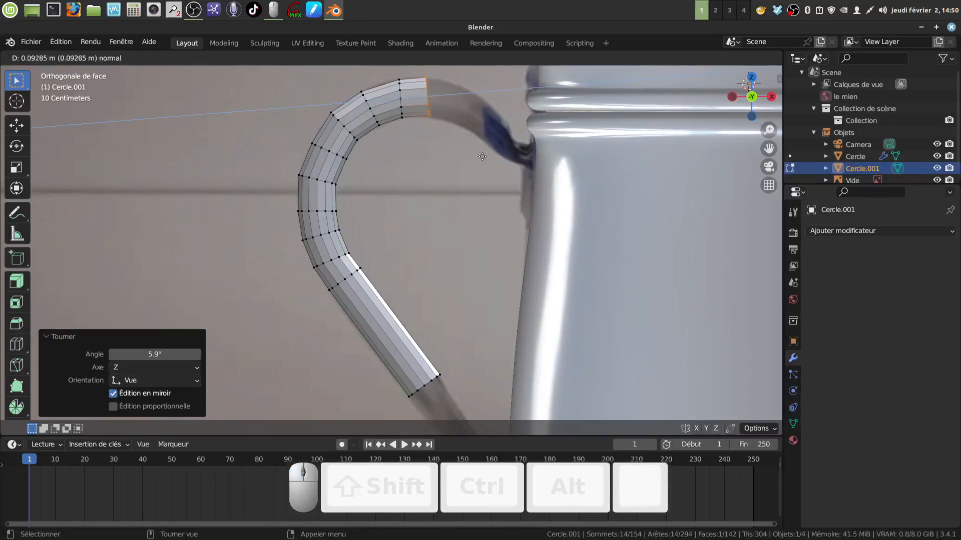
{"action": "left_click", "coordinate": [482, 157]}
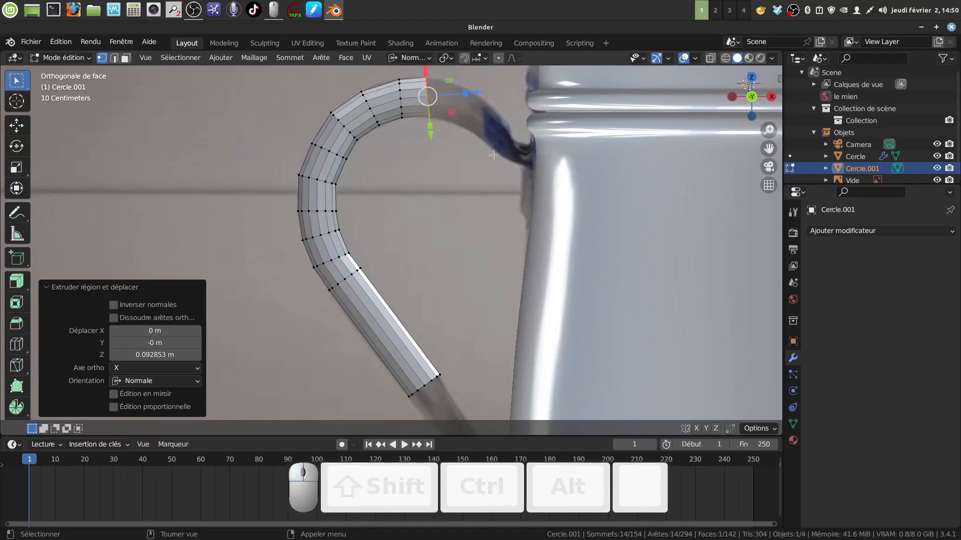
{"action": "key", "text": "g"}
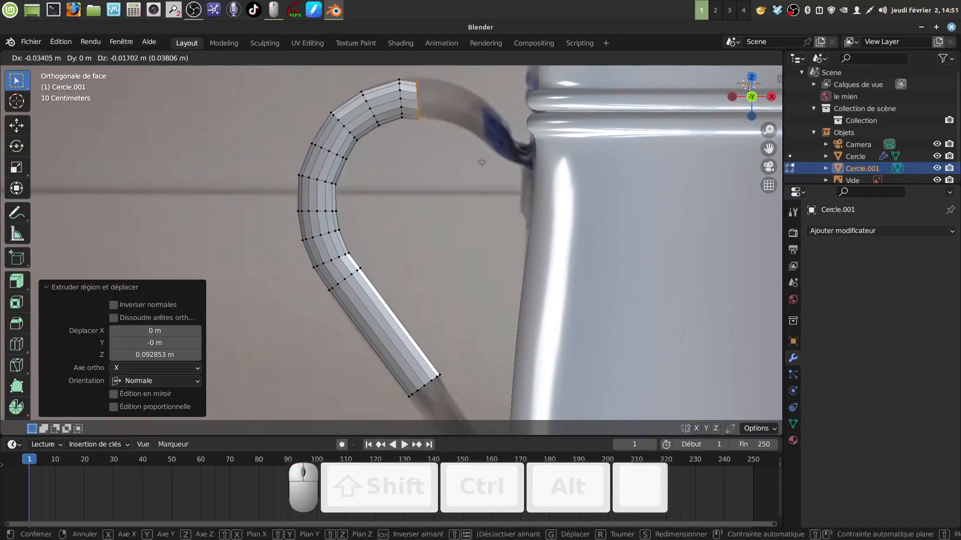
{"action": "left_click", "coordinate": [482, 161]}
{"action": "key", "text": "r"}
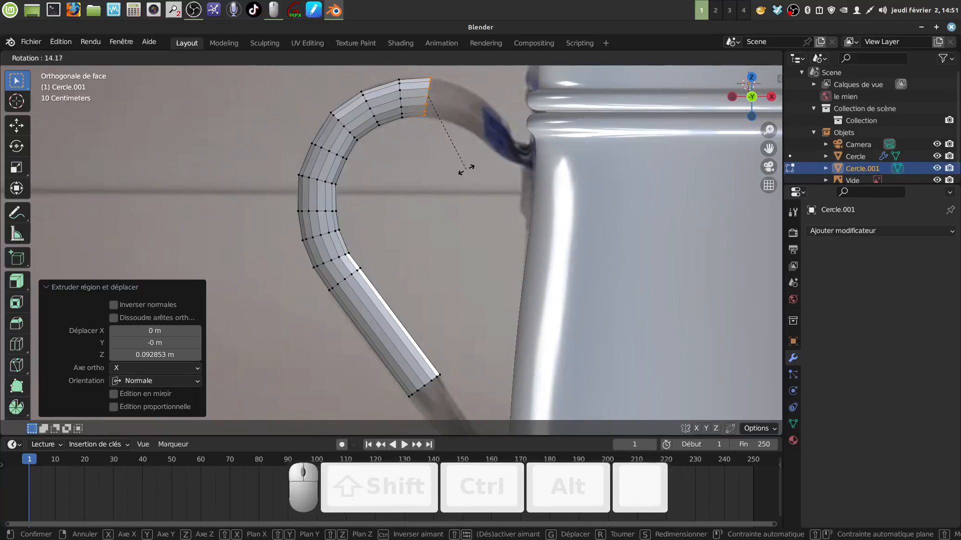
{"action": "left_click", "coordinate": [465, 160]}
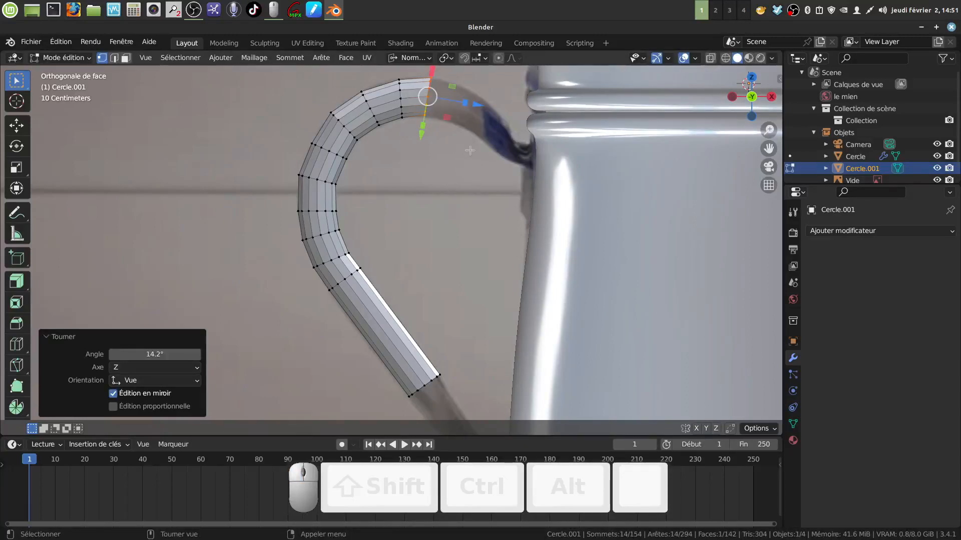
Step: Extrude the handle's end ring about 0.101 m, then rotate it about 21.3° and nudge it slightly down onto the photographed handle
{"action": "key", "text": "e"}
{"action": "left_click", "coordinate": [490, 150]}
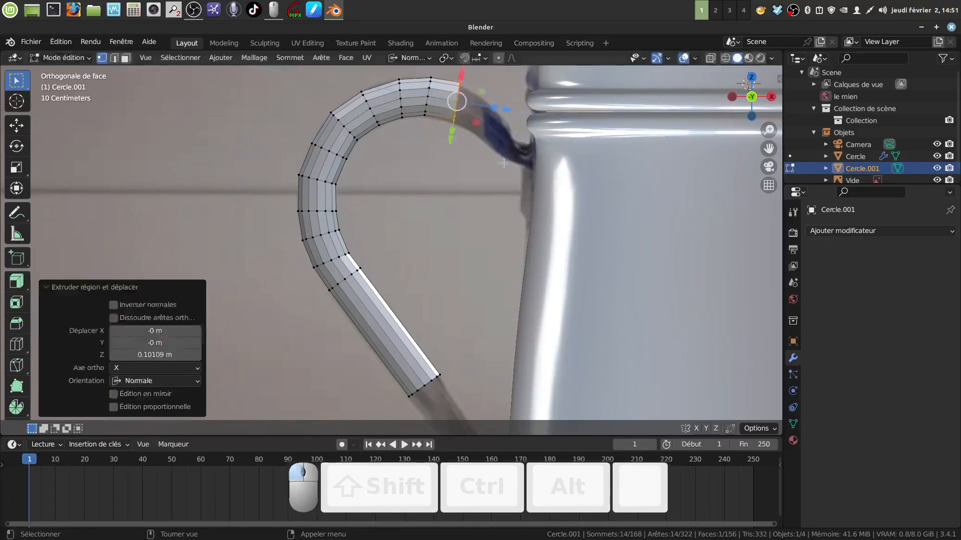
{"action": "key", "text": "r"}
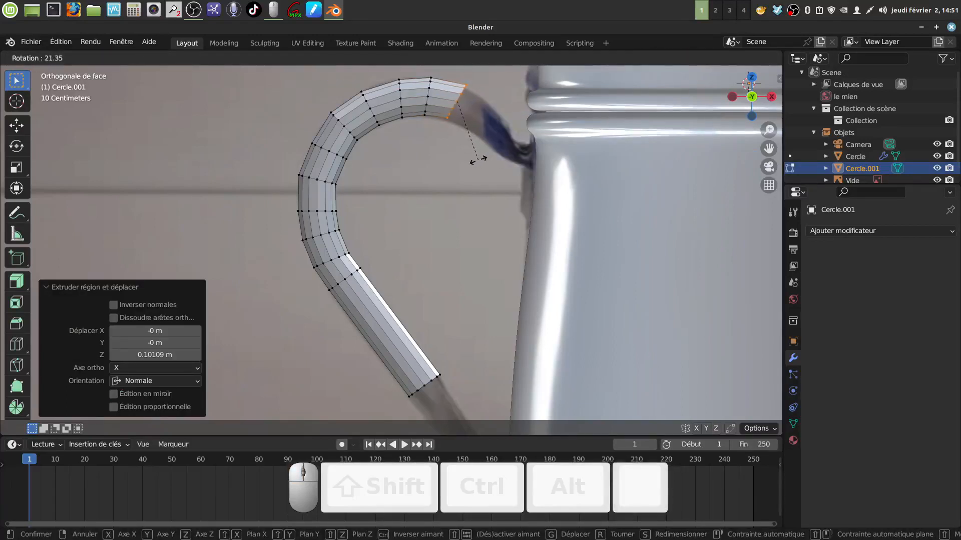
{"action": "left_click", "coordinate": [478, 159]}
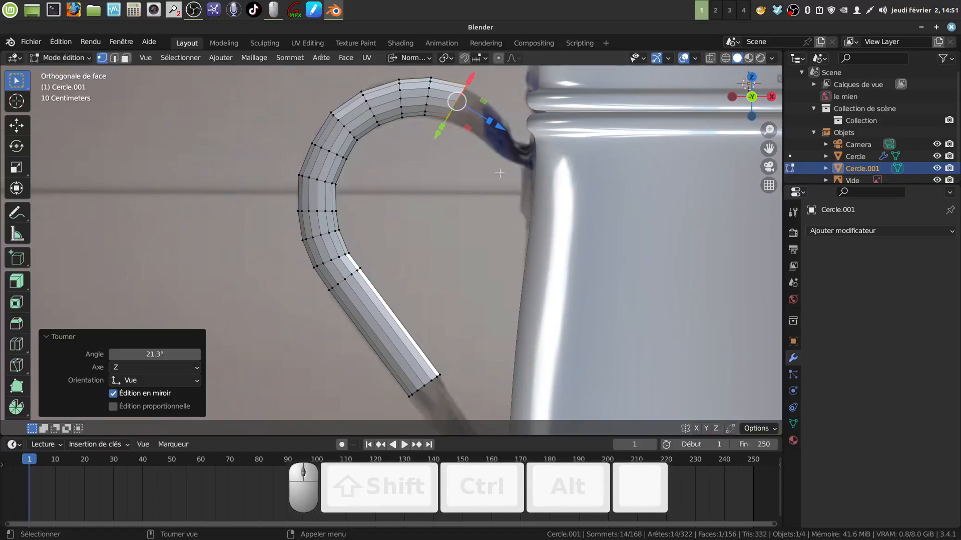
{"action": "key", "text": "g"}
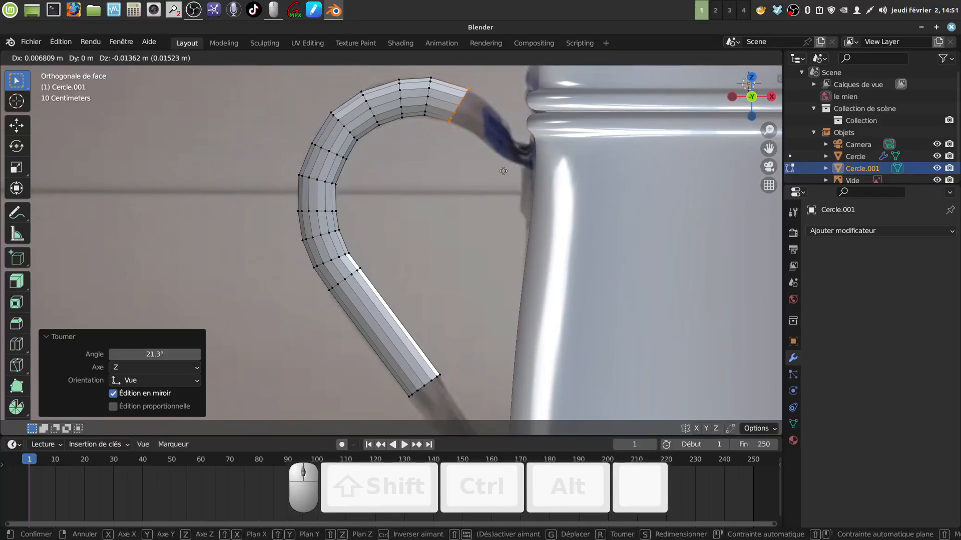
{"action": "left_click", "coordinate": [502, 171]}
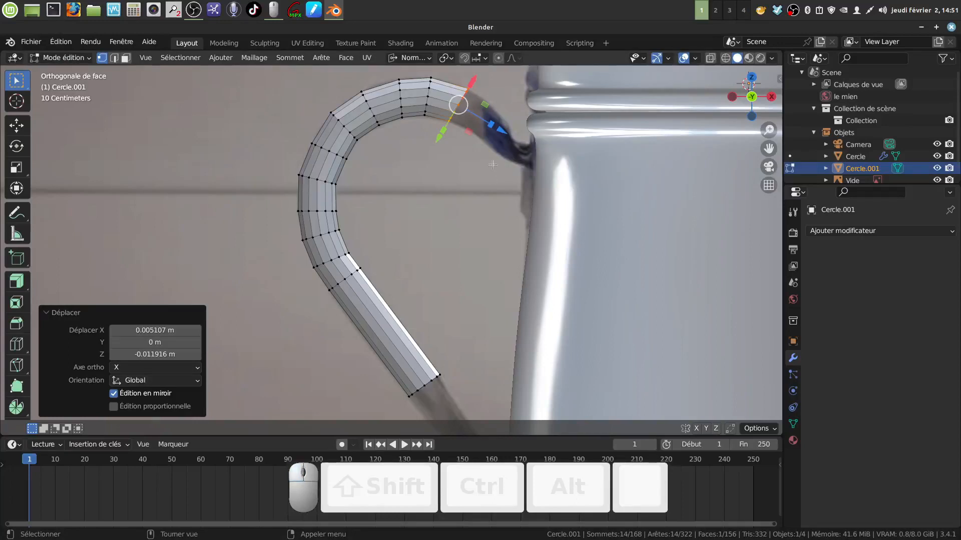
Step: Extrude the end ring about 0.154 m toward the pot, then rotate it about 14.5° and nudge it slightly down and inward
{"action": "key", "text": "e"}
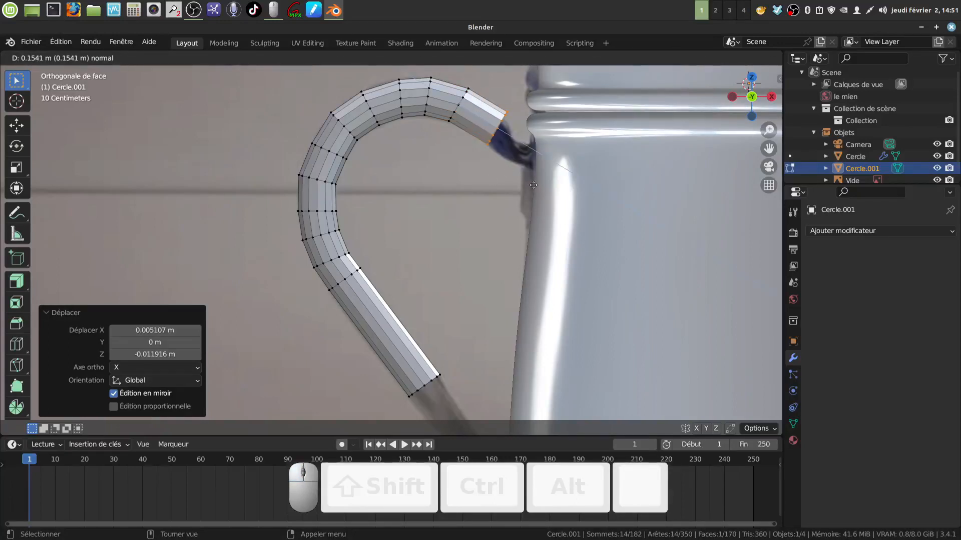
{"action": "left_click", "coordinate": [525, 179]}
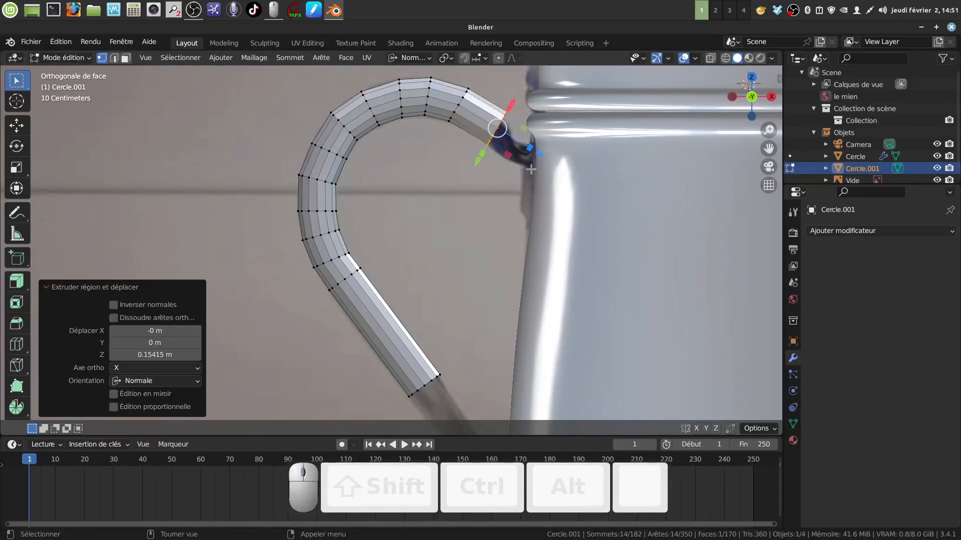
{"action": "key", "text": "r"}
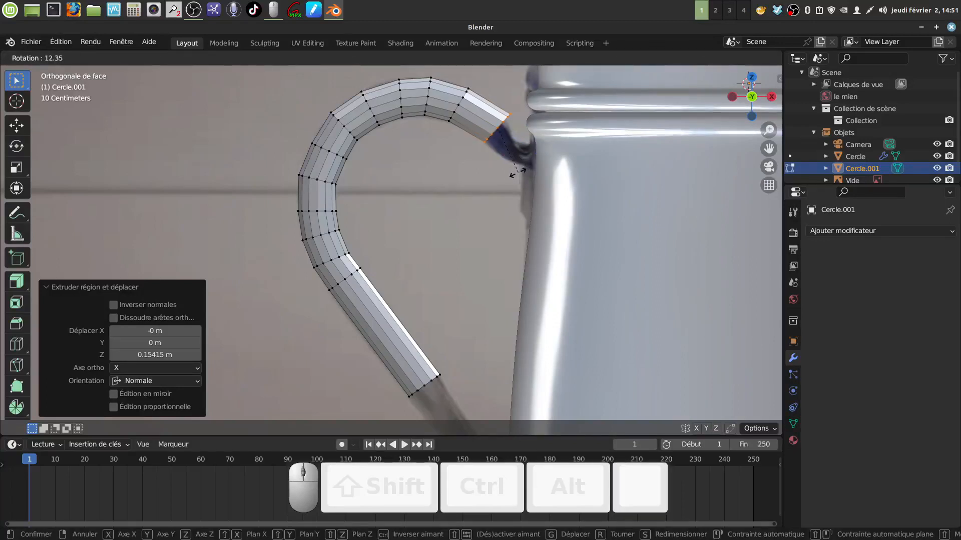
{"action": "left_click", "coordinate": [511, 168]}
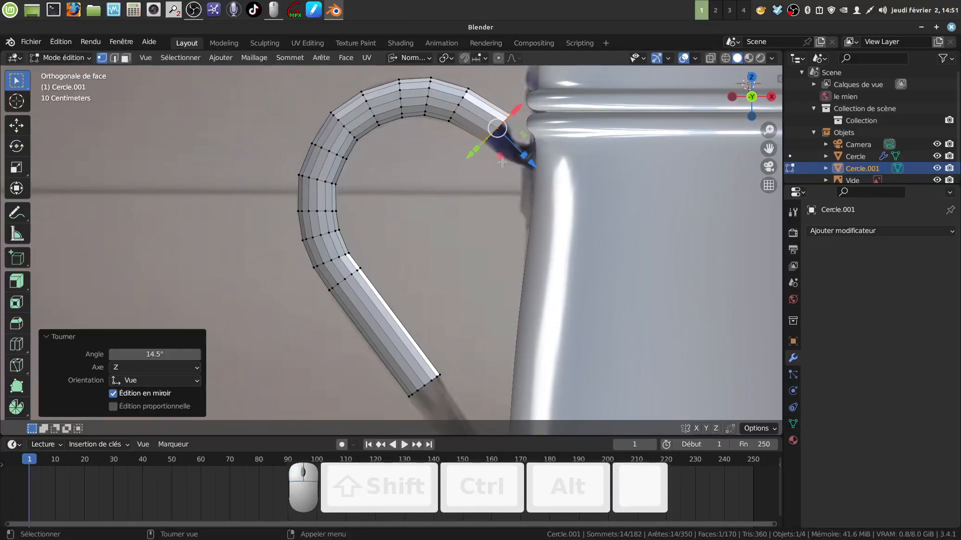
{"action": "key", "text": "g"}
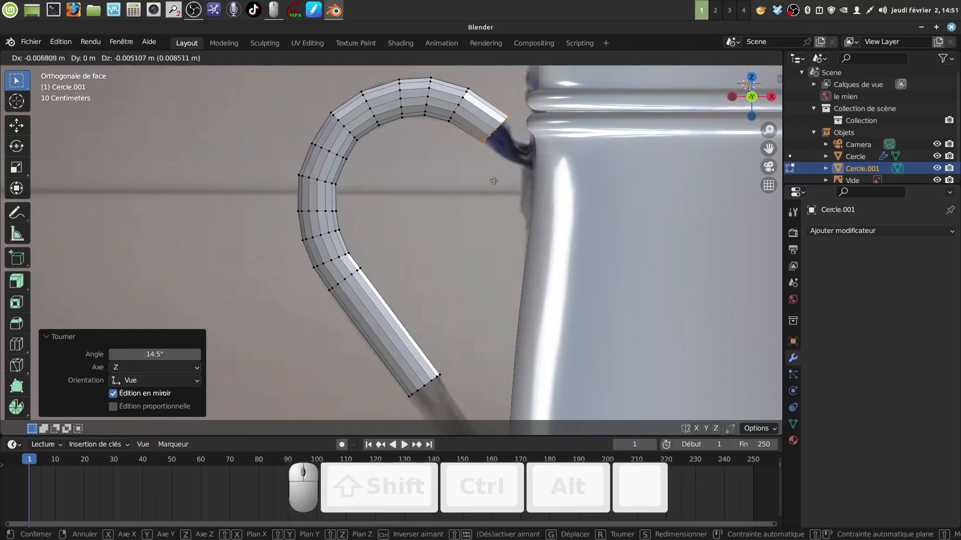
{"action": "left_click", "coordinate": [494, 181]}
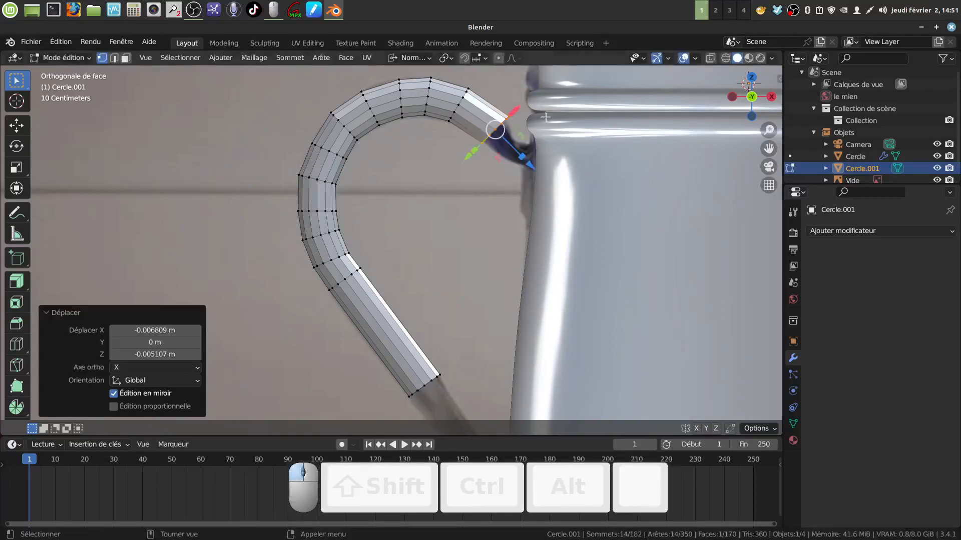
Step: Scale the end ring to about 0.852 using proportional editing with an influence size of about 0.51
{"action": "left_click", "coordinate": [499, 58]}
{"action": "key", "text": "s"}
{"action": "scroll", "coordinate": [521, 190], "scroll_direction": "up", "scroll_amount": 3}
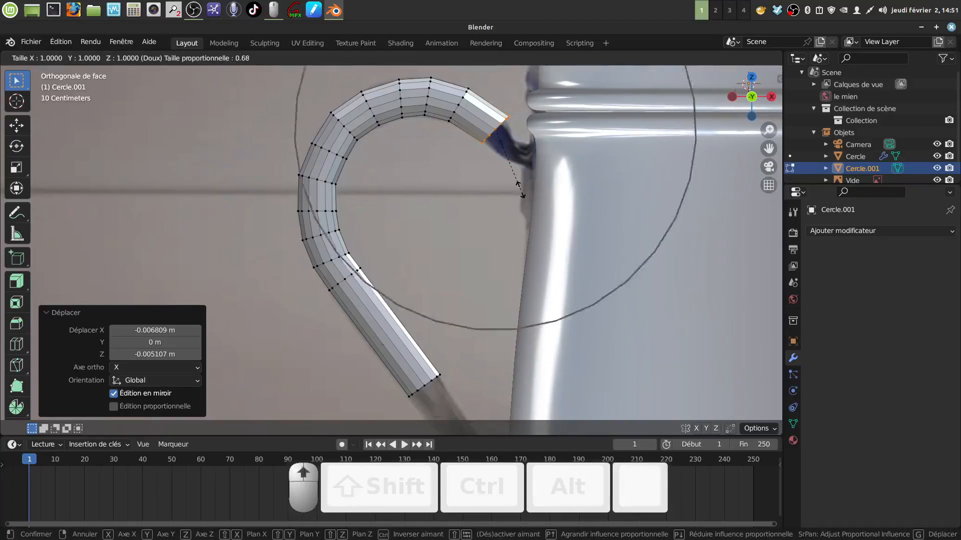
{"action": "scroll", "coordinate": [520, 191], "scroll_direction": "up", "scroll_amount": 1}
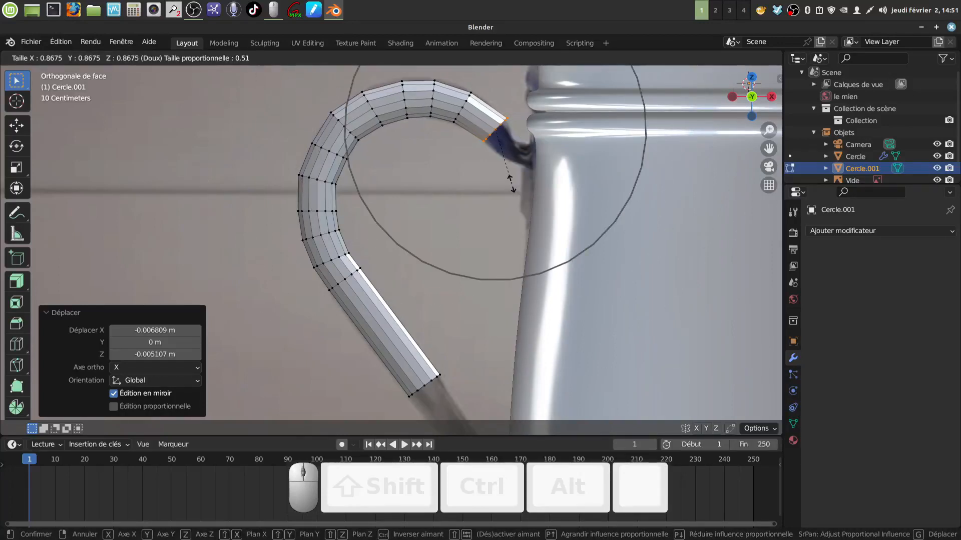
{"action": "left_click", "coordinate": [507, 184]}
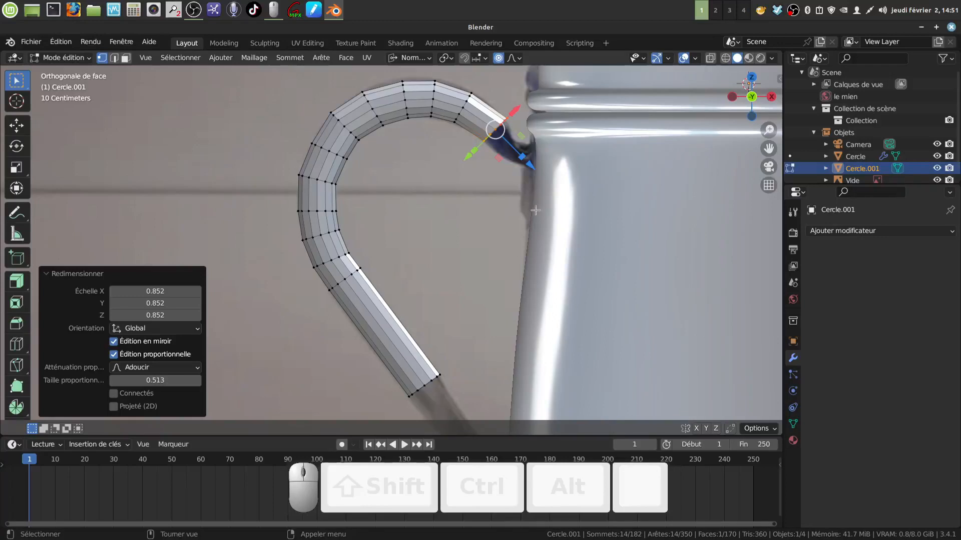
Step: With proportional editing off, rotate the end ring about 4.7° and extrude it about 0.051 m toward the pot
{"action": "scroll", "coordinate": [536, 209], "scroll_direction": "up", "scroll_amount": 1}
{"action": "middle_click_drag", "start_coordinate": [535, 170], "coordinate": [469, 214], "text": "shift"}
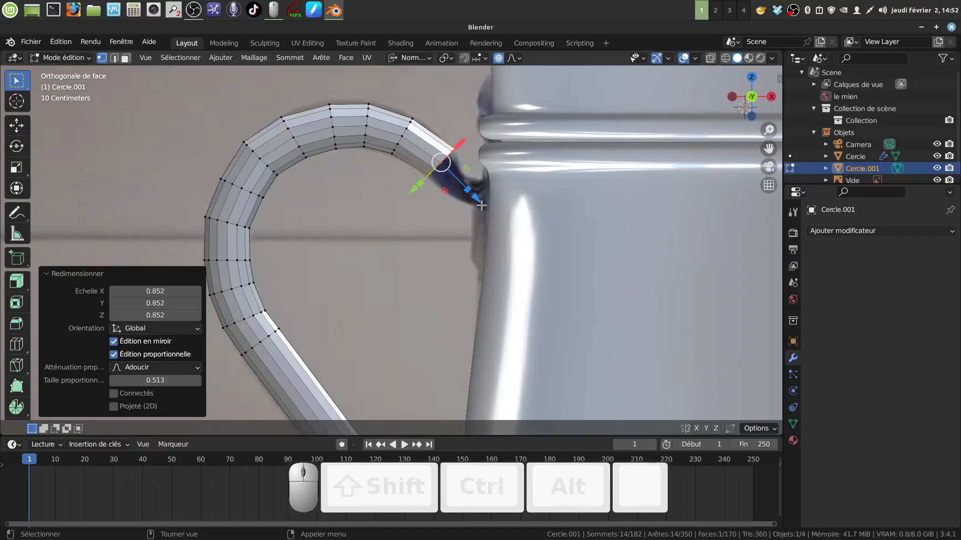
{"action": "key", "text": "g"}
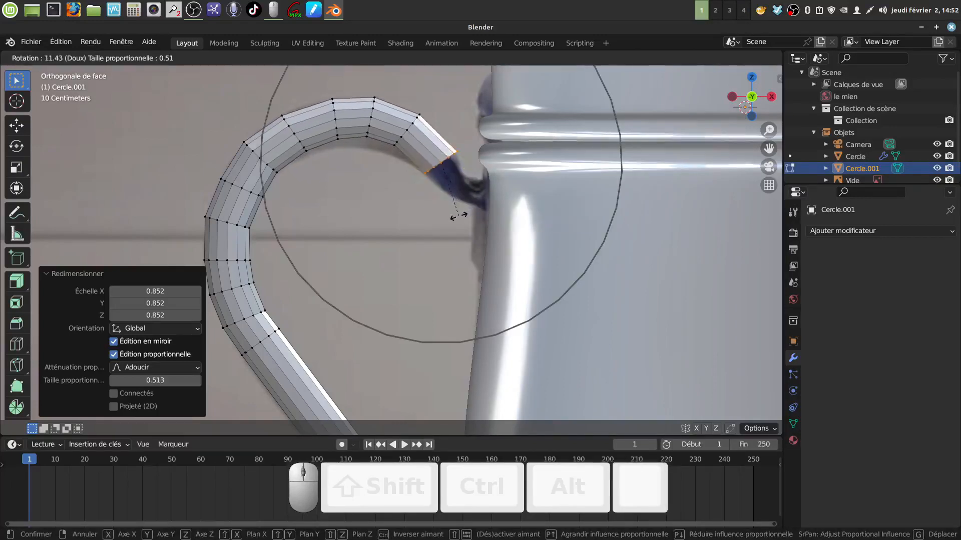
{"action": "right_click", "coordinate": [456, 214]}
{"action": "left_click", "coordinate": [498, 58]}
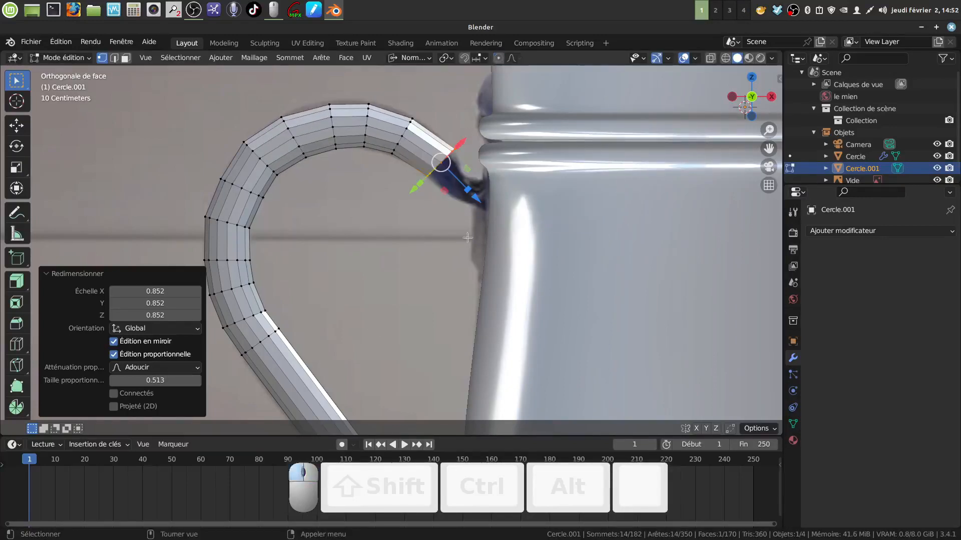
{"action": "key", "text": "r"}
{"action": "left_click", "coordinate": [482, 230]}
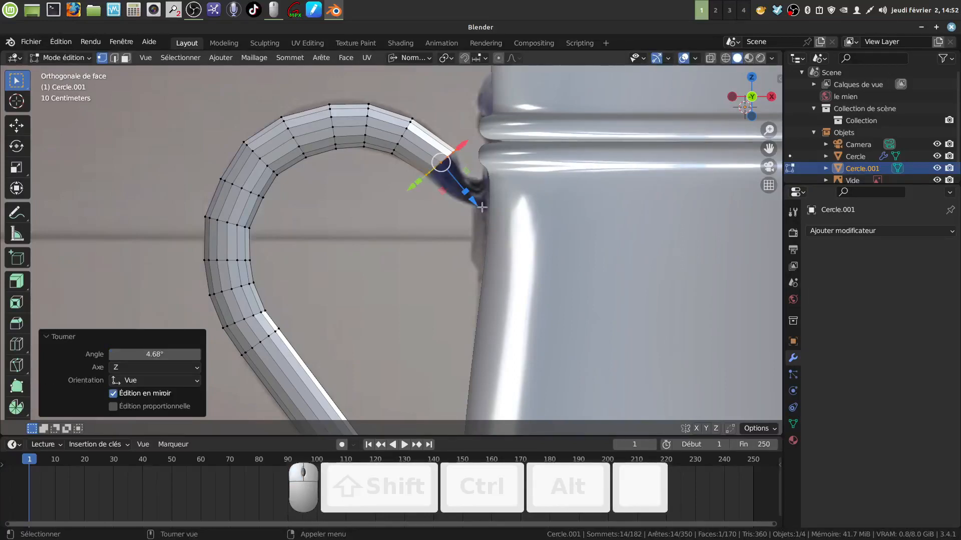
{"action": "key", "text": "e"}
{"action": "left_click", "coordinate": [487, 218]}
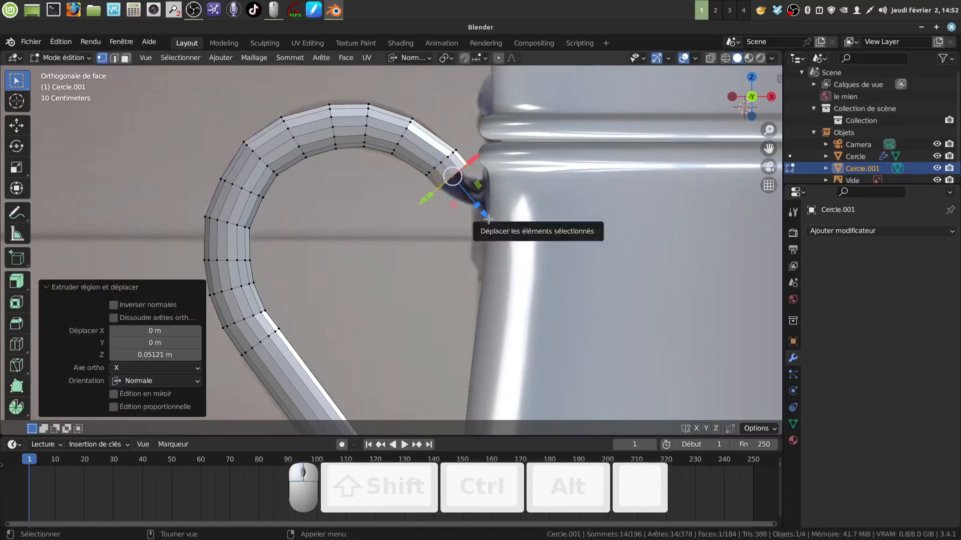
Step: Switch the transform orientation to Global and widen the end ring along the Y axis to a scale of about 1.307
{"action": "middle_click_drag", "start_coordinate": [488, 219], "coordinate": [526, 215]}
{"action": "left_click", "coordinate": [430, 57]}
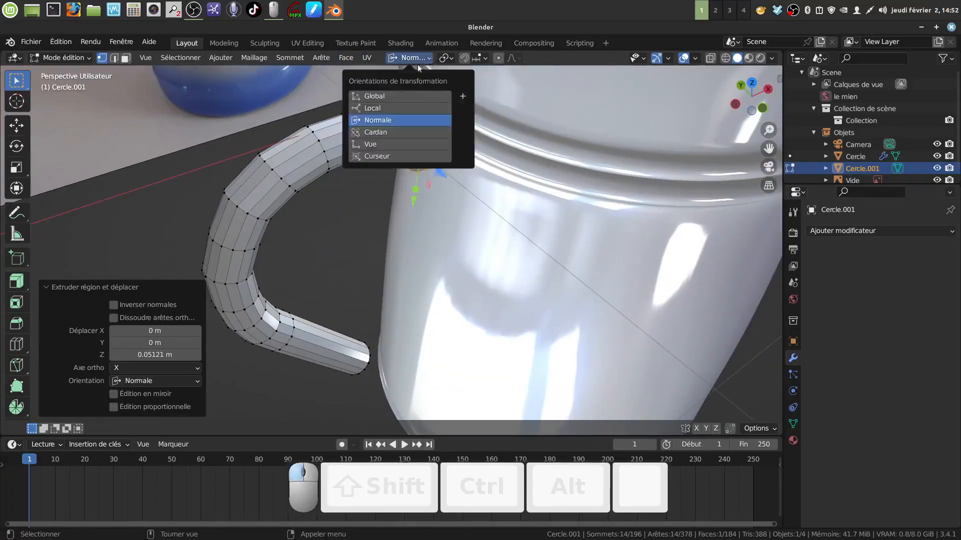
{"action": "left_click", "coordinate": [389, 95]}
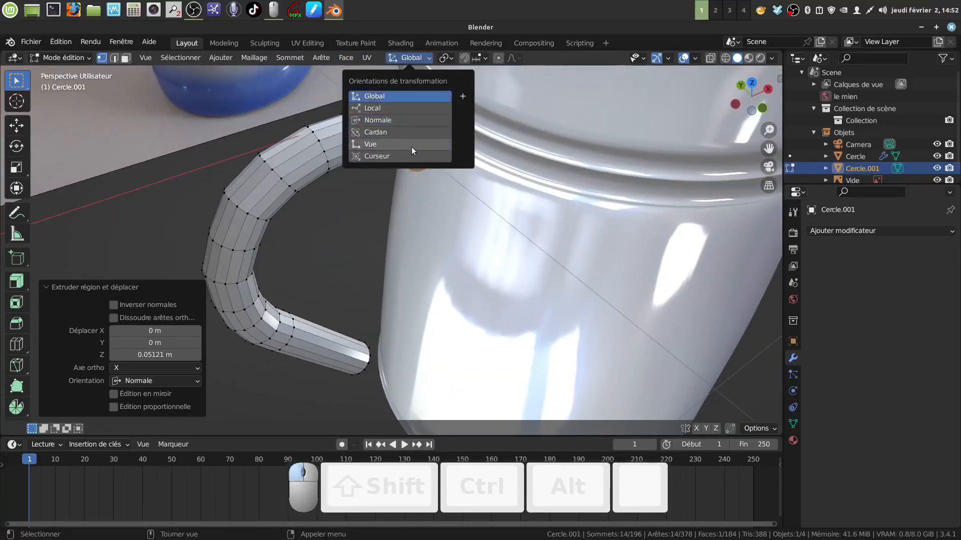
{"action": "middle_click_drag", "start_coordinate": [476, 162], "coordinate": [501, 204]}
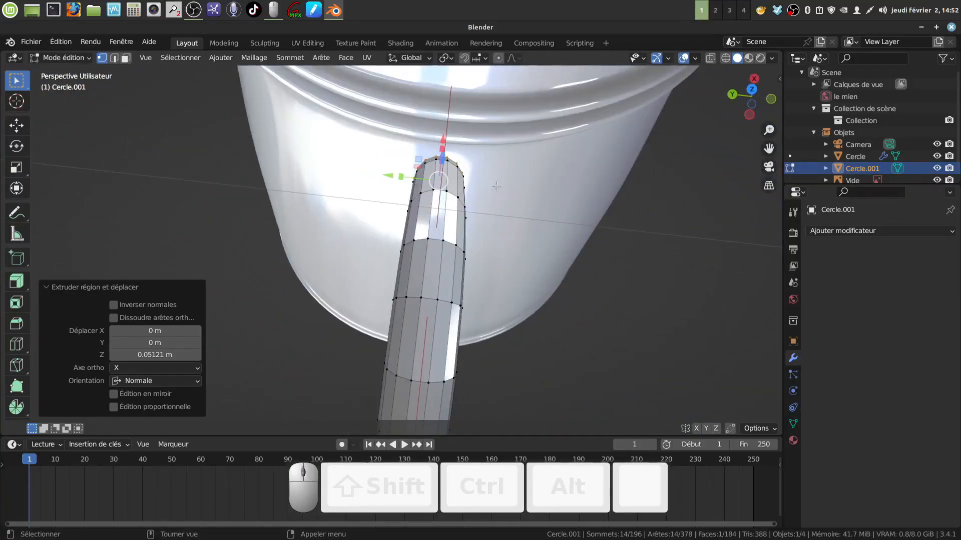
{"action": "key", "text": "s"}
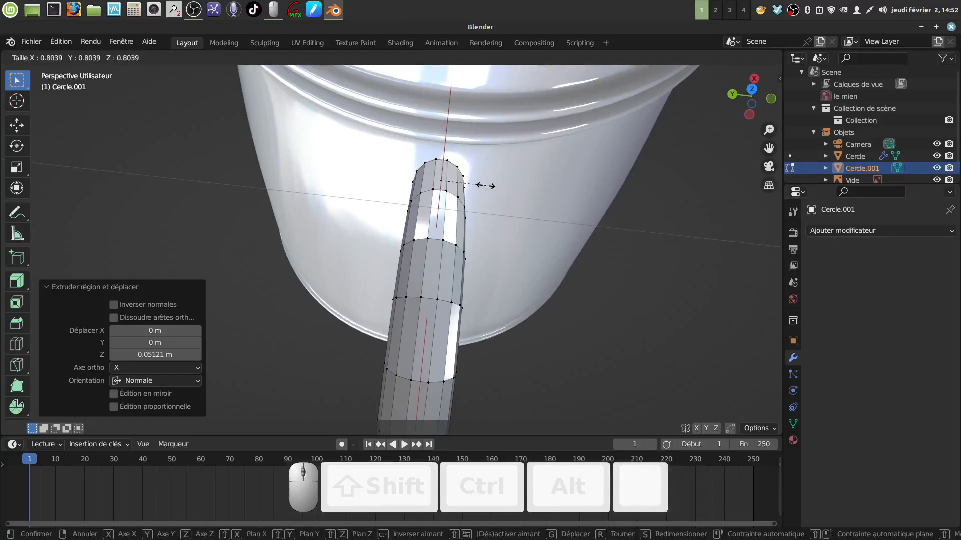
{"action": "left_click", "coordinate": [407, 176]}
{"action": "left_click_drag", "start_coordinate": [400, 178], "coordinate": [389, 176]}
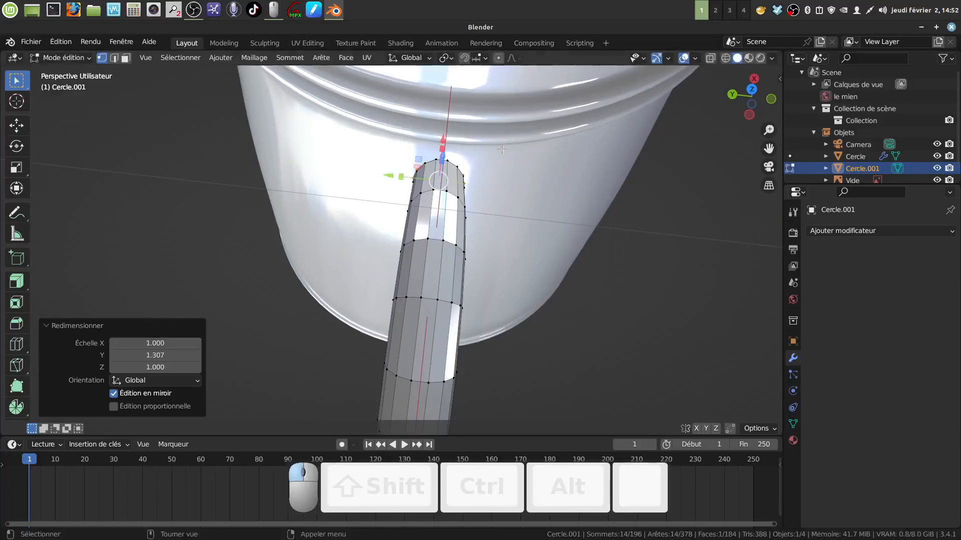
Step: In front view, extrude the end ring about 0.036 m toward the pot and rotate it about -24.7°
{"action": "middle_click_drag", "start_coordinate": [483, 141], "coordinate": [379, 80]}
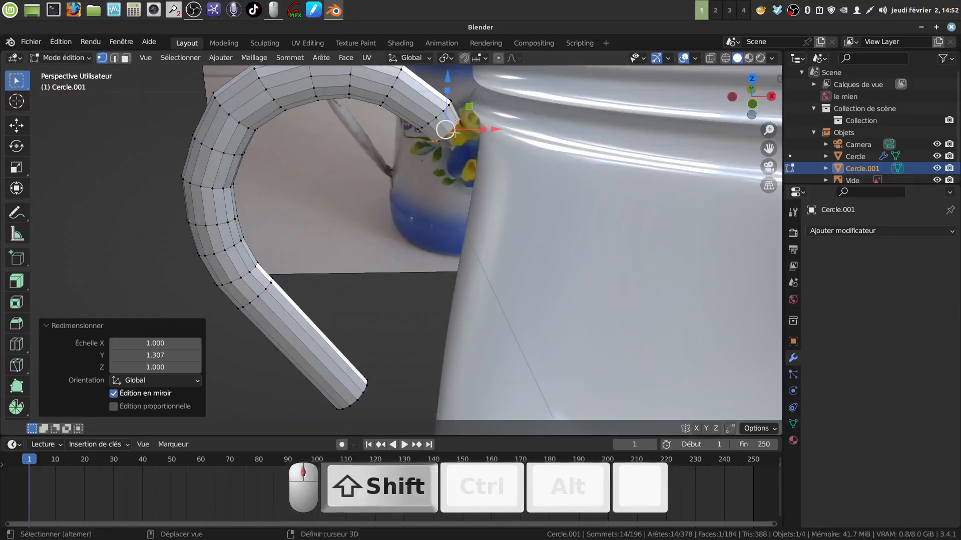
{"action": "middle_click_drag", "start_coordinate": [449, 129], "coordinate": [452, 157], "text": "shift"}
{"action": "middle_click_drag", "start_coordinate": [452, 157], "coordinate": [452, 279]}
{"action": "key", "text": "KP_1"}
{"action": "scroll", "coordinate": [453, 149], "scroll_direction": "up", "scroll_amount": 2}
{"action": "scroll", "coordinate": [452, 279], "scroll_direction": "up", "scroll_amount": 5}
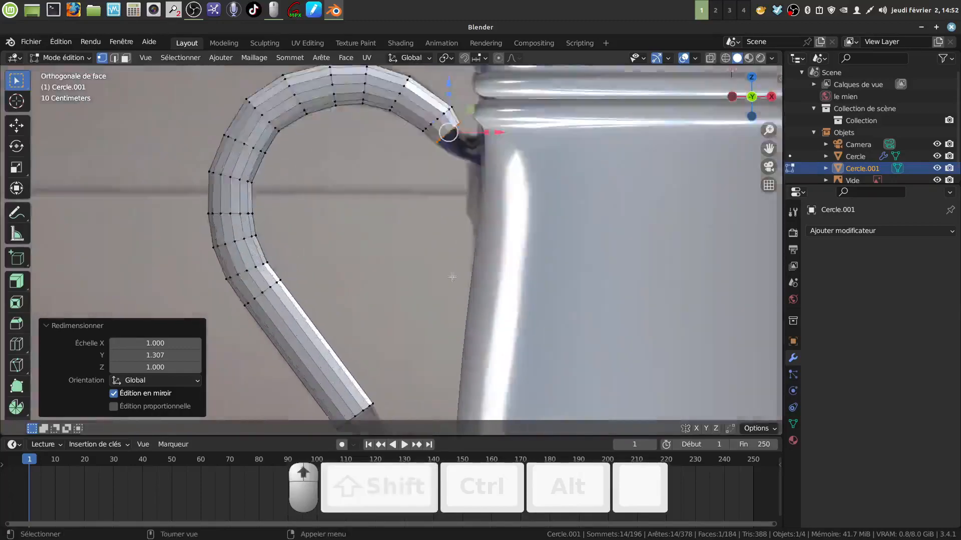
{"action": "middle_click_drag", "start_coordinate": [456, 226], "coordinate": [446, 270], "text": "shift"}
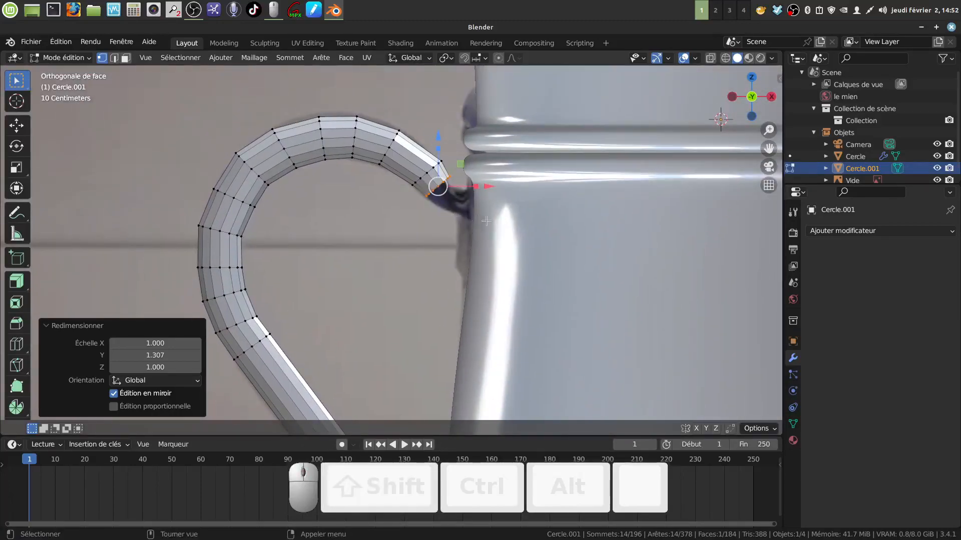
{"action": "key", "text": "e"}
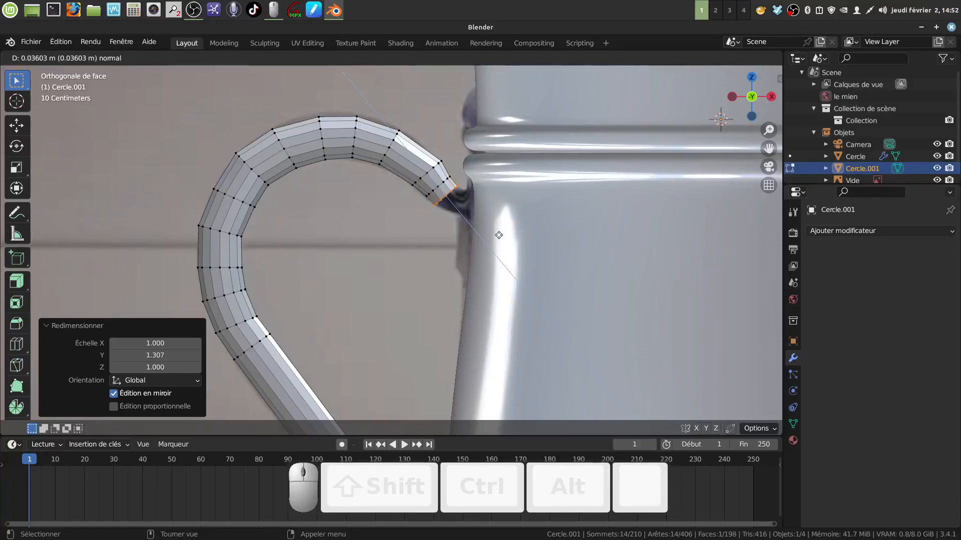
{"action": "left_click", "coordinate": [499, 235]}
{"action": "key", "text": "r"}
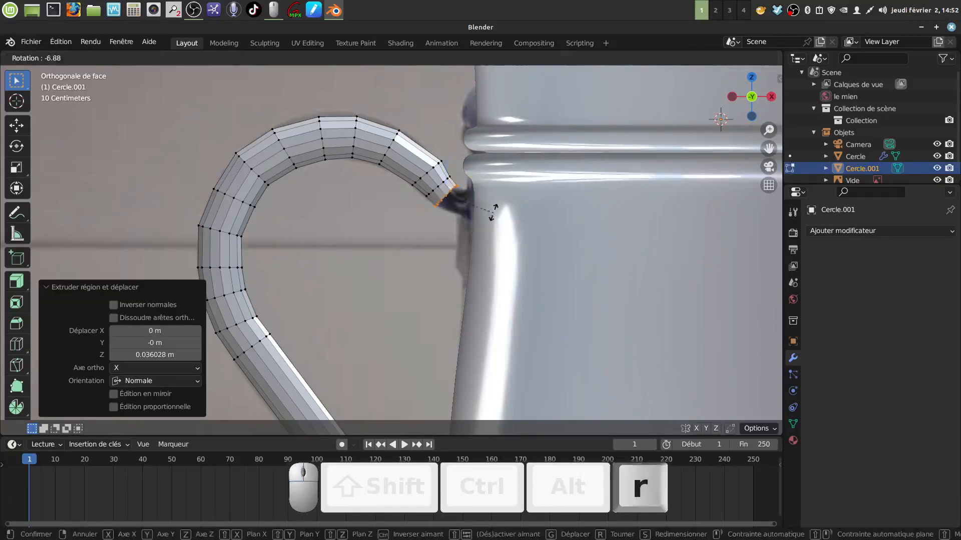
{"action": "left_click", "coordinate": [490, 196]}
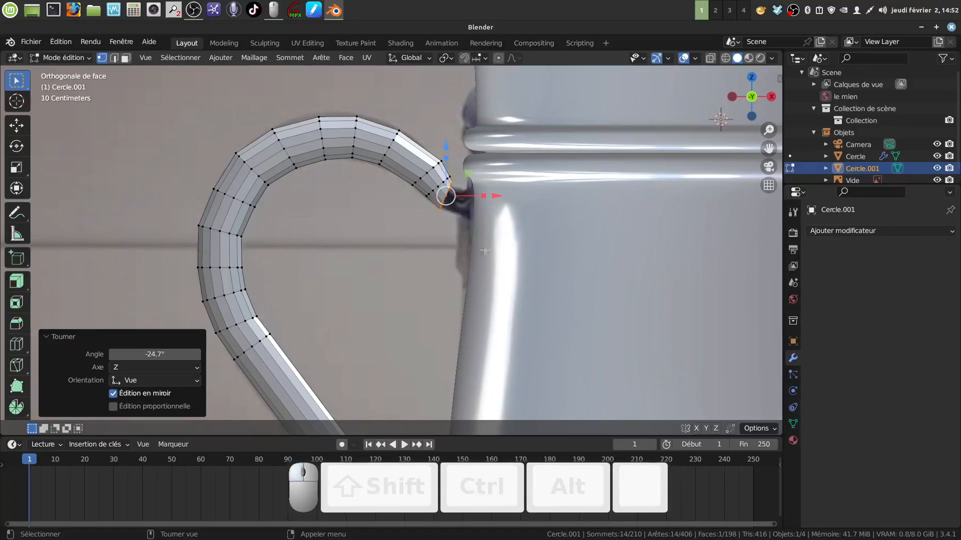
Step: Scale the handle's end ring uniformly to about 0.708 and switch to the top view
{"action": "key", "text": "s"}
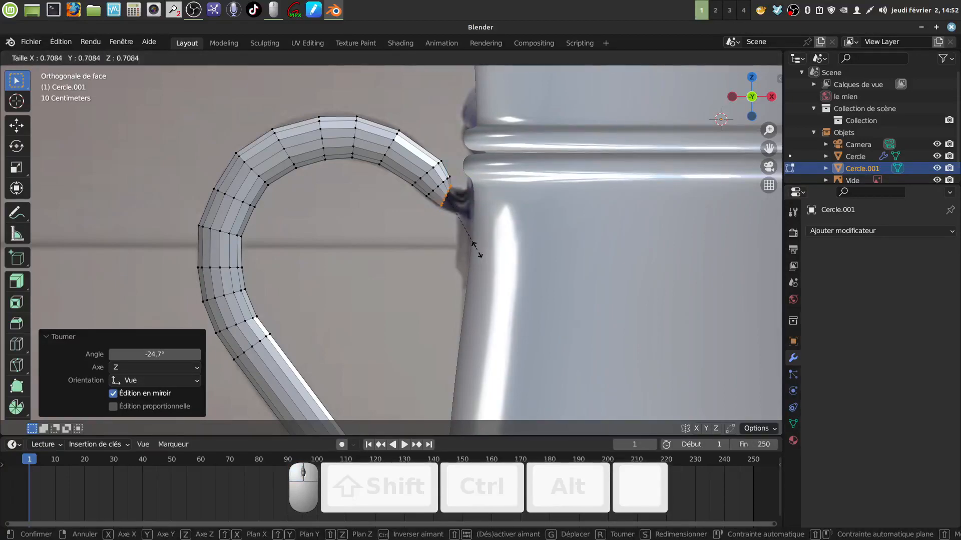
{"action": "left_click", "coordinate": [467, 245]}
{"action": "middle_click_drag", "start_coordinate": [468, 246], "coordinate": [514, 261]}
{"action": "key", "text": "KP_7"}
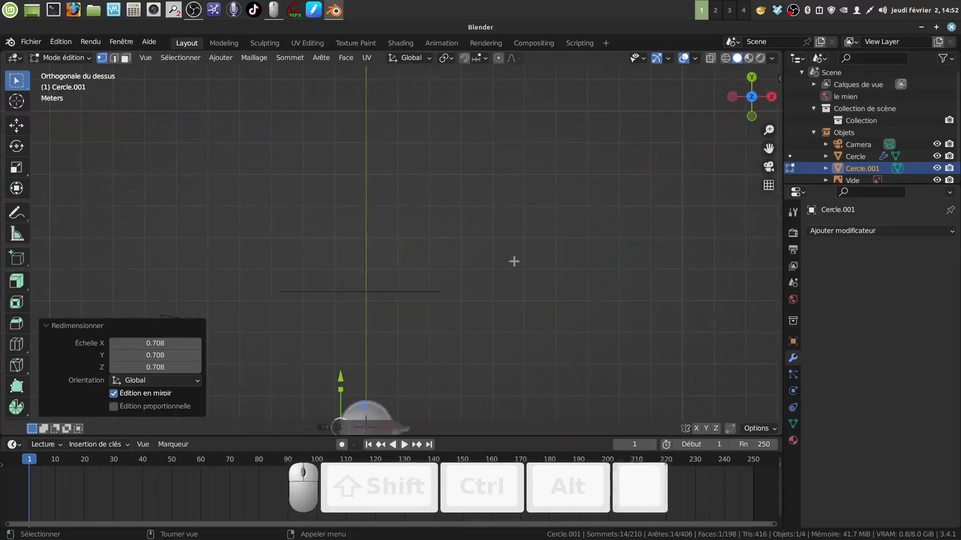
Step: In Object Mode, add the reference image to the handle selection and isolate both in local view
{"action": "key", "text": "shift+c"}
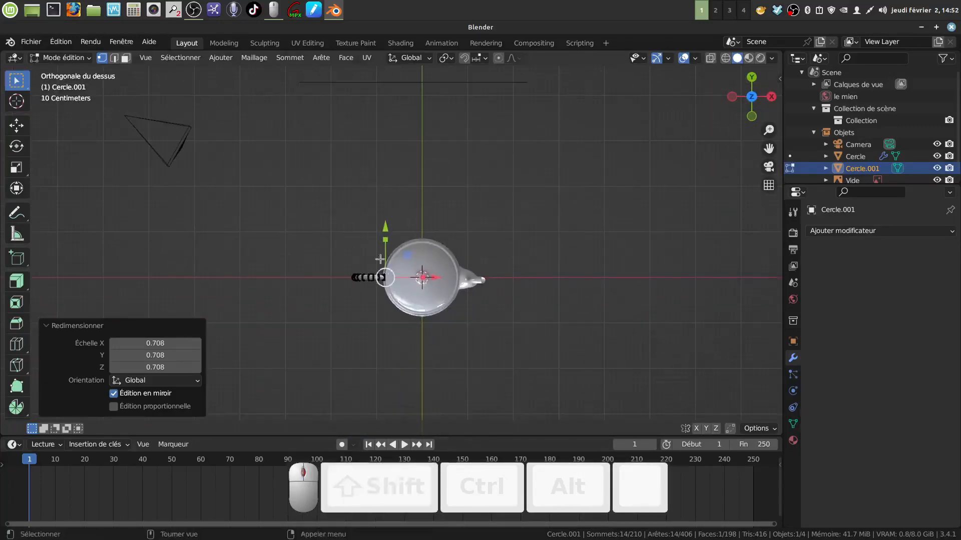
{"action": "scroll", "coordinate": [377, 333], "scroll_direction": "up", "scroll_amount": 3}
{"action": "scroll", "coordinate": [435, 292], "scroll_direction": "up", "scroll_amount": 6}
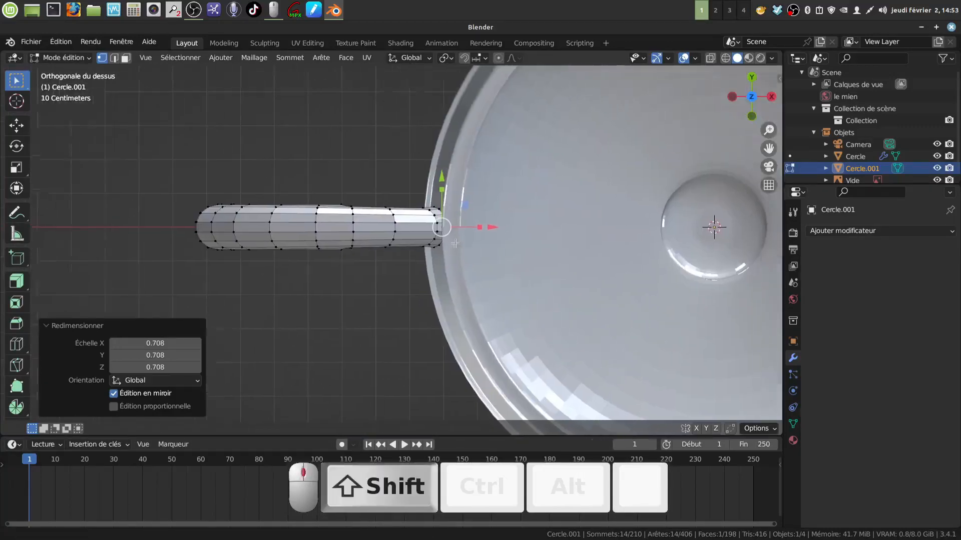
{"action": "scroll", "coordinate": [446, 261], "scroll_direction": "up", "scroll_amount": 3}
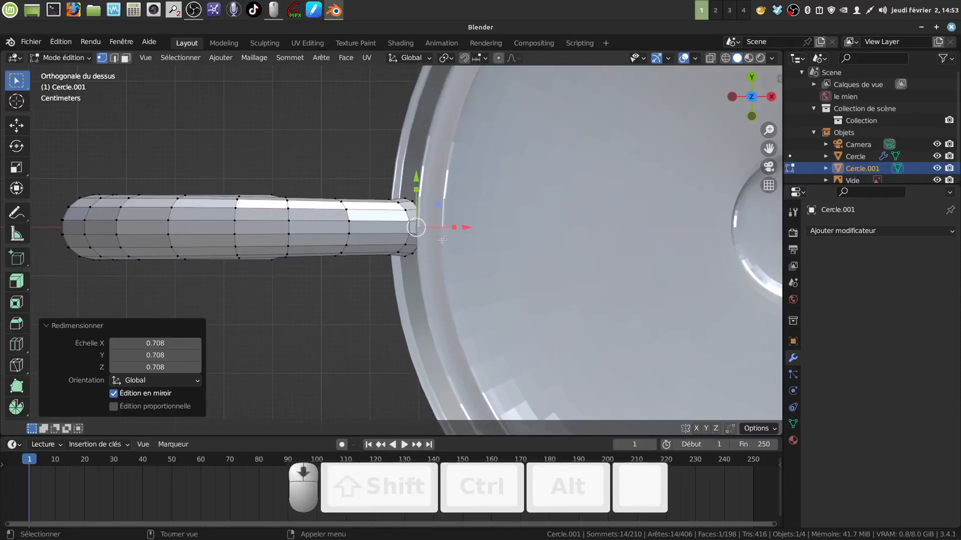
{"action": "scroll", "coordinate": [447, 250], "scroll_direction": "down", "scroll_amount": 2}
{"action": "key", "text": "Tab"}
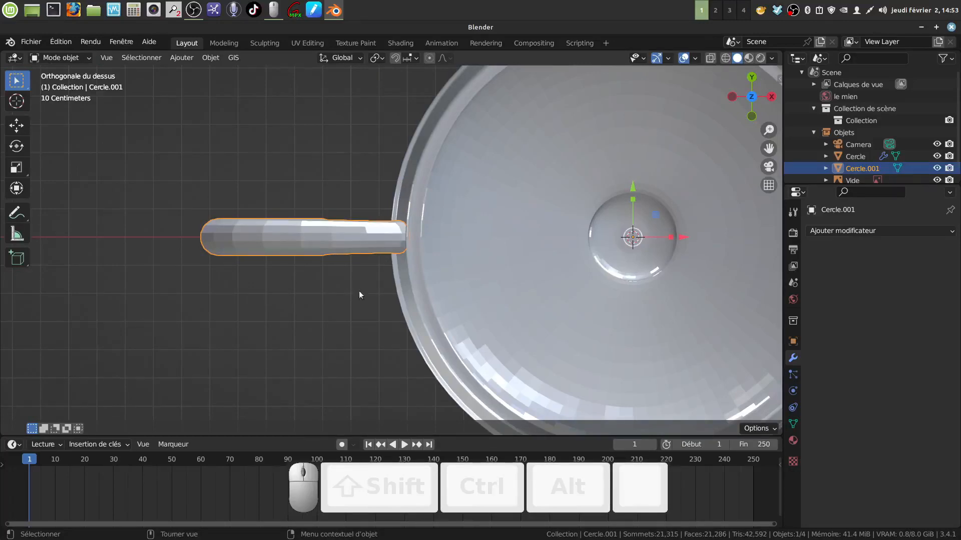
{"action": "scroll", "coordinate": [359, 291], "scroll_direction": "down", "scroll_amount": 8}
{"action": "scroll", "coordinate": [361, 294], "scroll_direction": "down", "scroll_amount": 5}
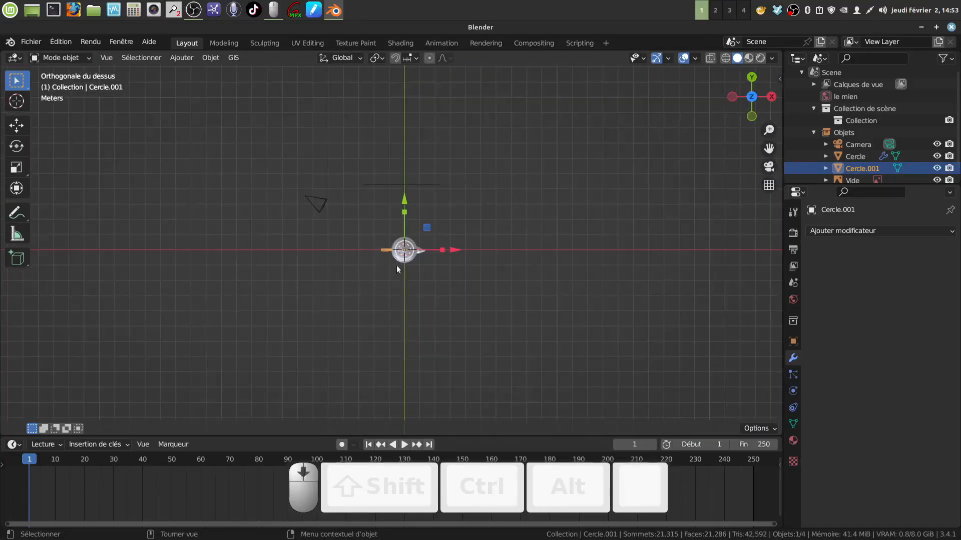
{"action": "scroll", "coordinate": [396, 265], "scroll_direction": "up", "scroll_amount": 5}
{"action": "left_click", "coordinate": [398, 86], "text": "shift"}
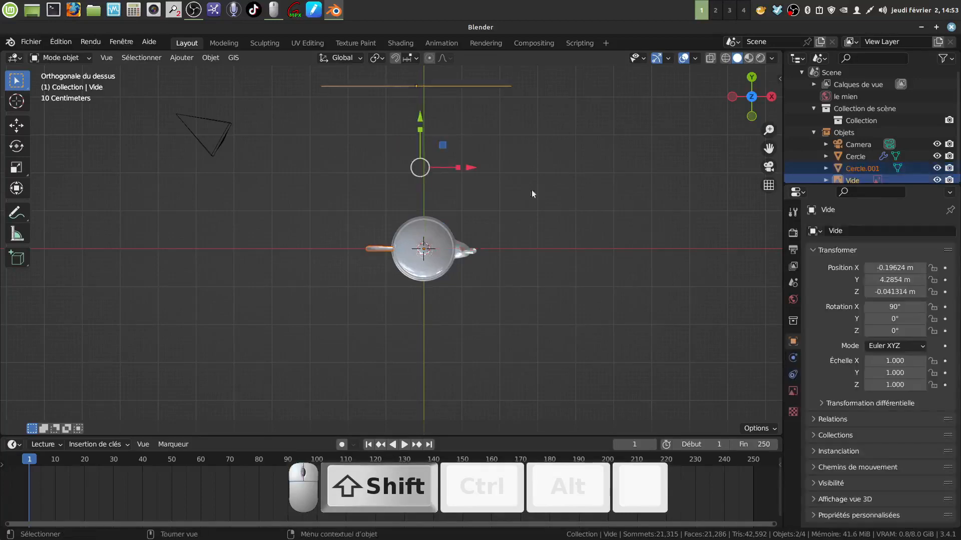
{"action": "key", "text": "KP_Divide"}
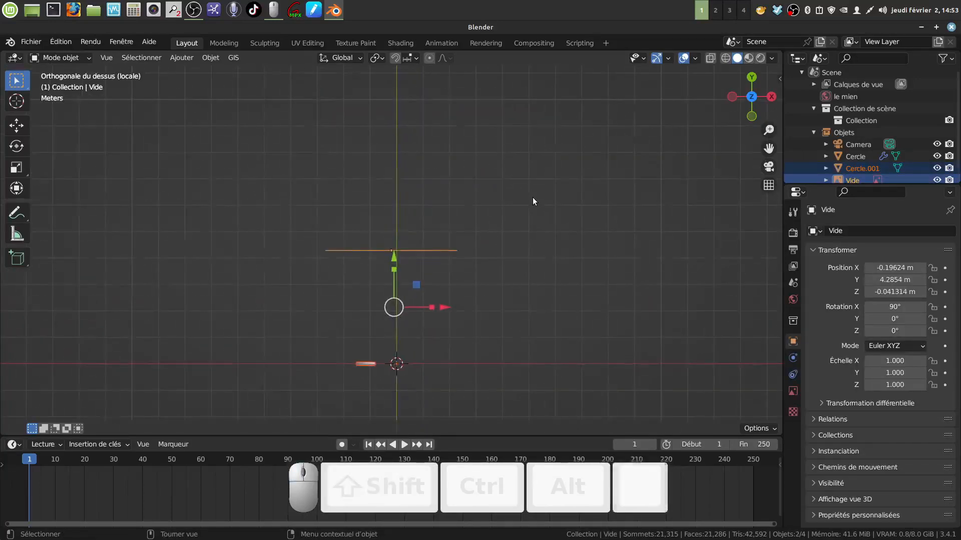
Step: Reselect only the handle and, in Edit Mode from the top view, widen its end ring along Y to a scale of about 1.392
{"action": "scroll", "coordinate": [533, 197], "scroll_direction": "up", "scroll_amount": 3}
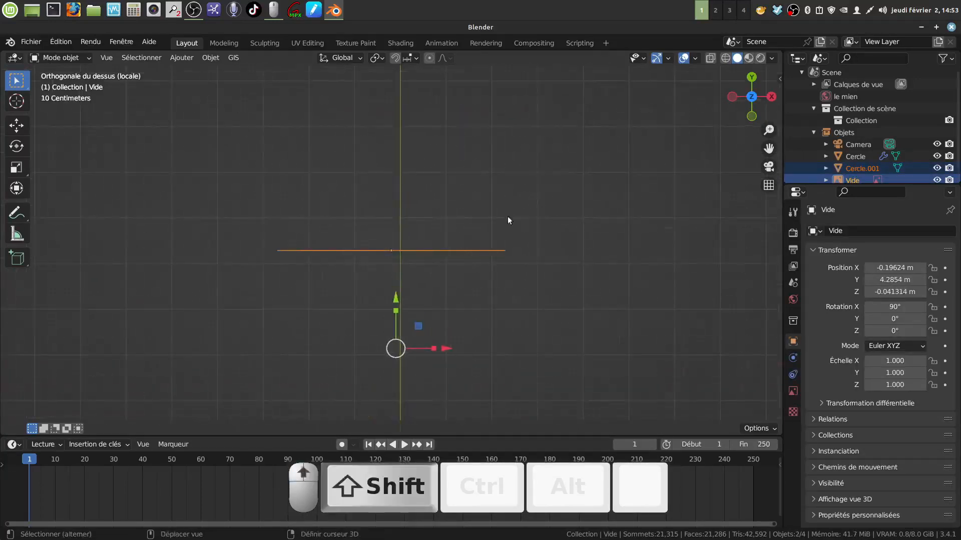
{"action": "middle_click_drag", "start_coordinate": [507, 218], "coordinate": [518, 74], "text": "shift"}
{"action": "left_click", "coordinate": [470, 288]}
{"action": "scroll", "coordinate": [430, 334], "scroll_direction": "up", "scroll_amount": 6}
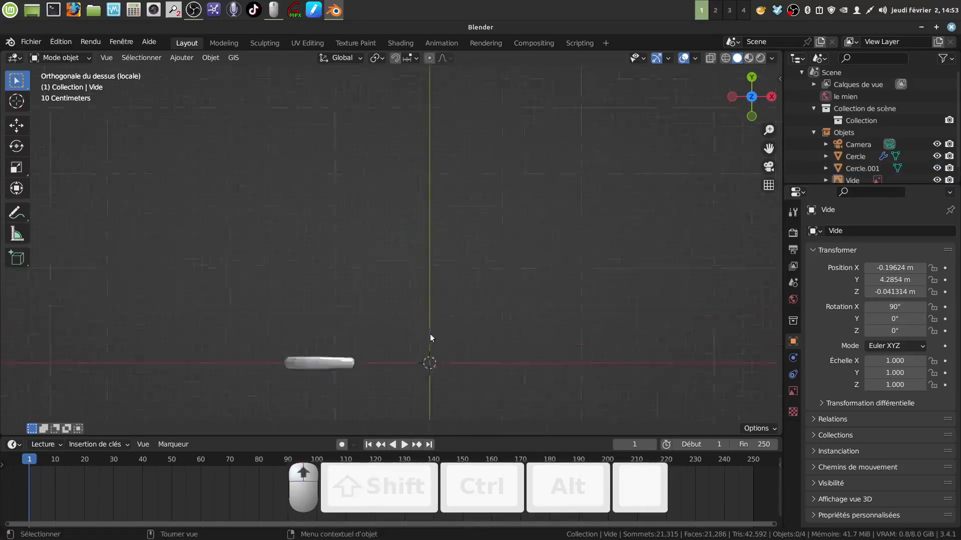
{"action": "middle_click_drag", "start_coordinate": [401, 278], "coordinate": [469, 118], "text": "shift"}
{"action": "left_click", "coordinate": [372, 253]}
{"action": "key", "text": "Tab"}
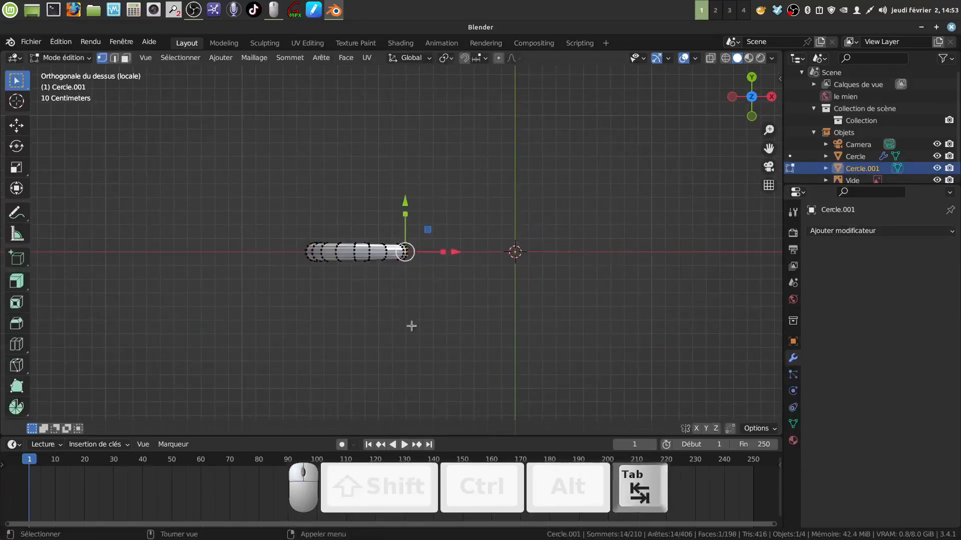
{"action": "scroll", "coordinate": [410, 325], "scroll_direction": "up", "scroll_amount": 5}
{"action": "scroll", "coordinate": [411, 296], "scroll_direction": "up", "scroll_amount": 3}
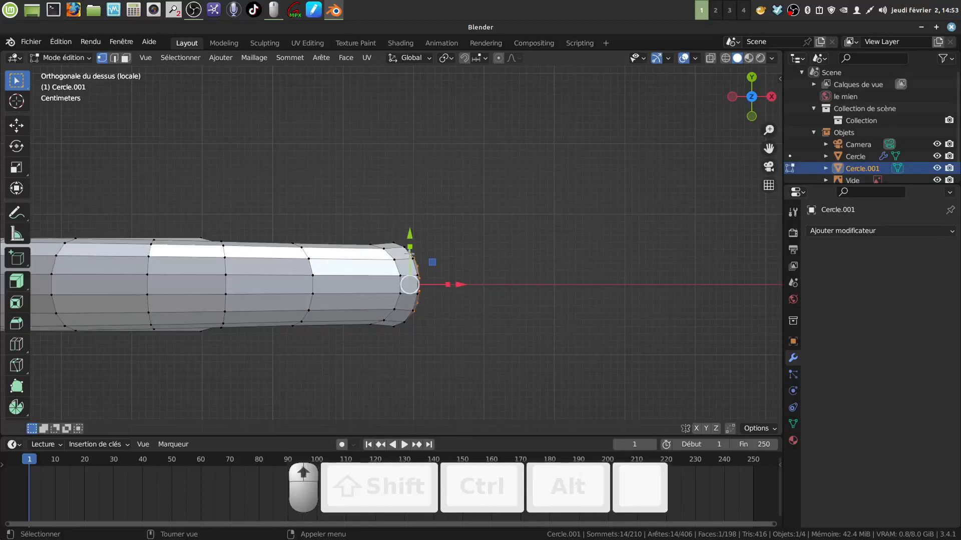
{"action": "left_click_drag", "start_coordinate": [407, 242], "coordinate": [409, 232]}
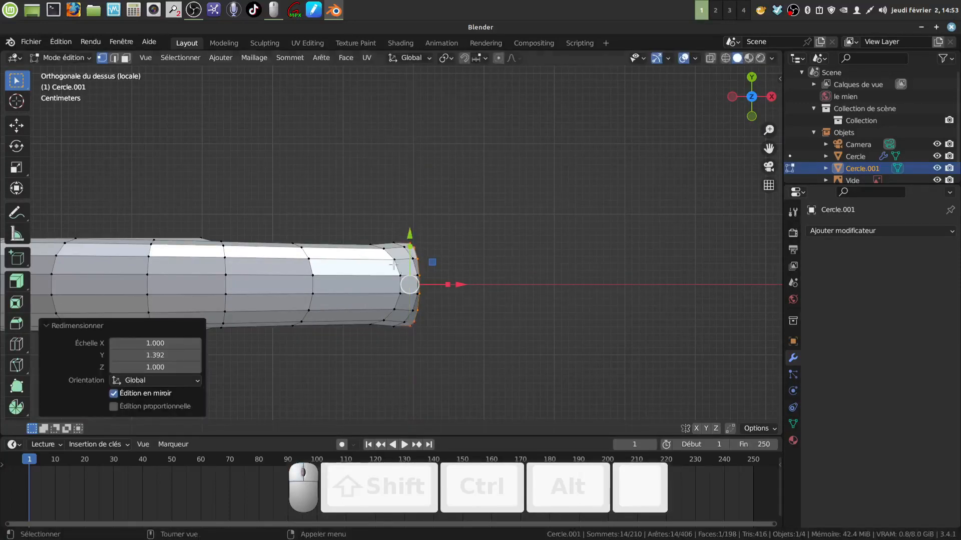
Step: In front view, extrude the handle's end ring about 0.031 m toward the pot along its normal
{"action": "middle_click_drag", "start_coordinate": [432, 303], "coordinate": [364, 193]}
{"action": "middle_click_drag", "start_coordinate": [437, 328], "coordinate": [480, 245], "text": "shift"}
{"action": "key", "text": "KP_1"}
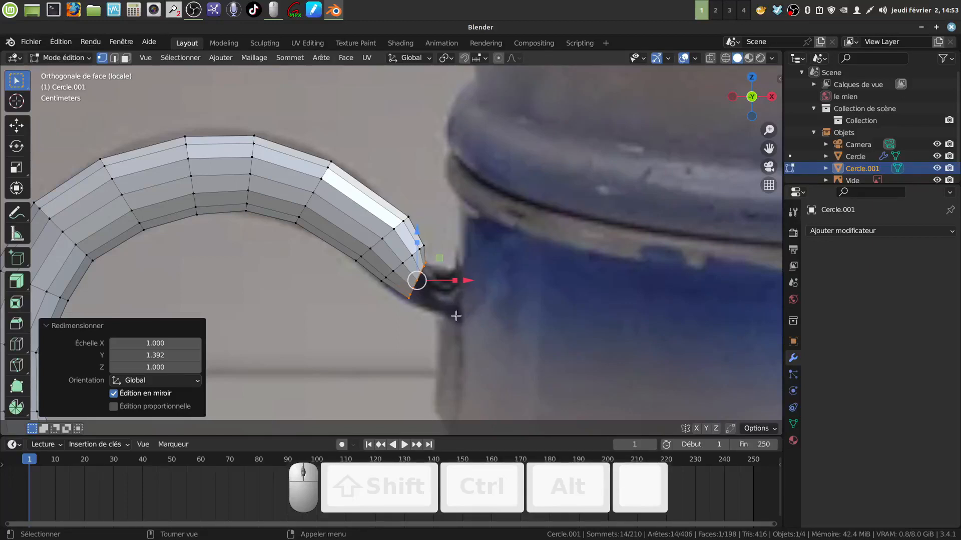
{"action": "key", "text": "e"}
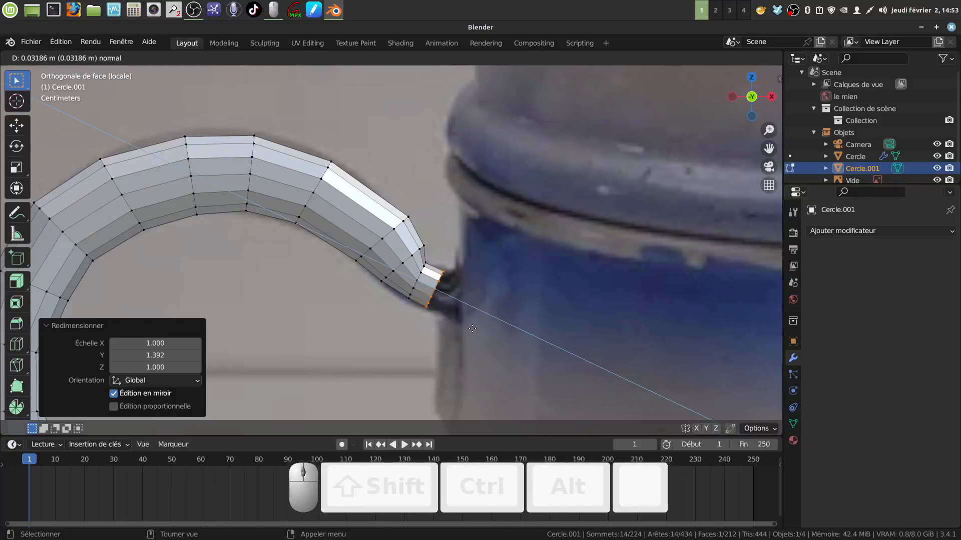
{"action": "left_click", "coordinate": [472, 328]}
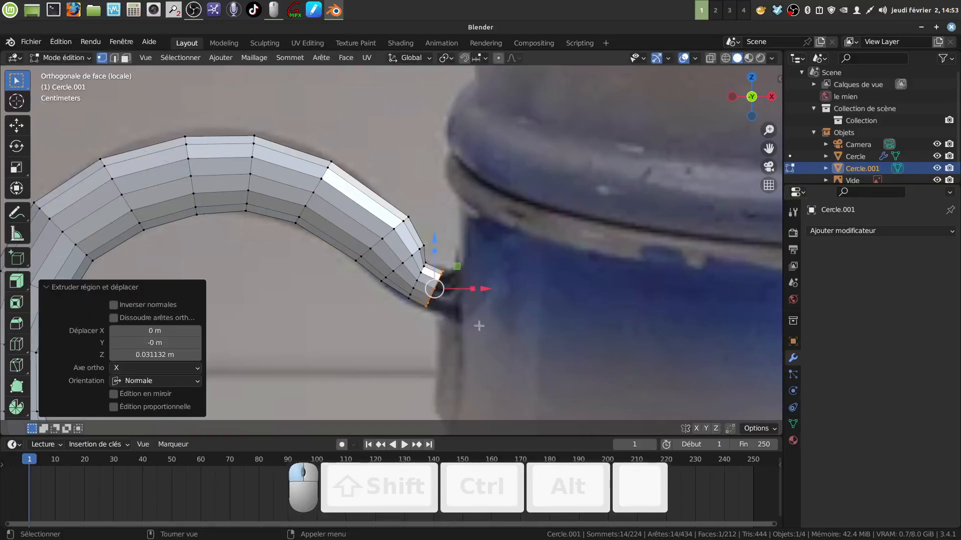
Step: Scale the new end ring to about 0.624 and move it about -0.009 m in X and -0.006 m in Z
{"action": "key", "text": "s"}
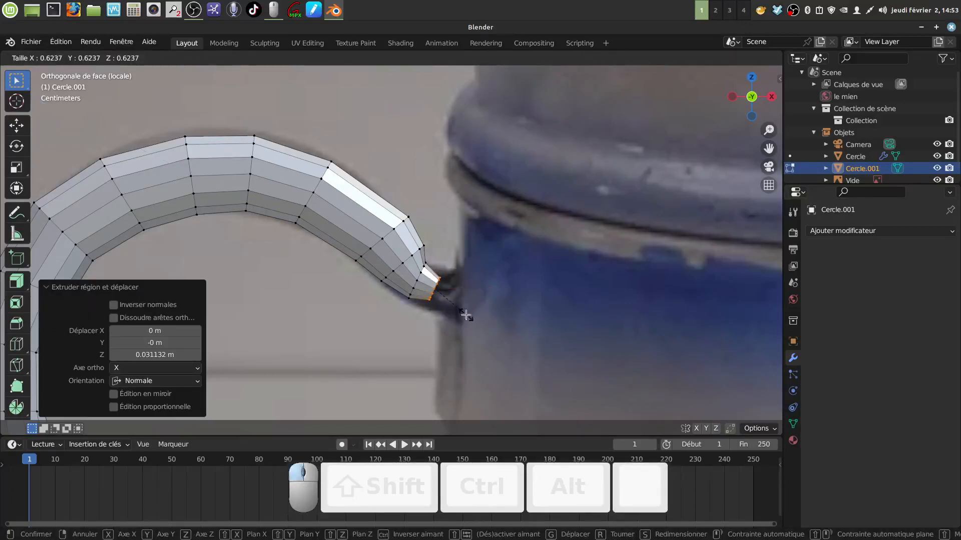
{"action": "left_click", "coordinate": [465, 314]}
{"action": "key", "text": "g"}
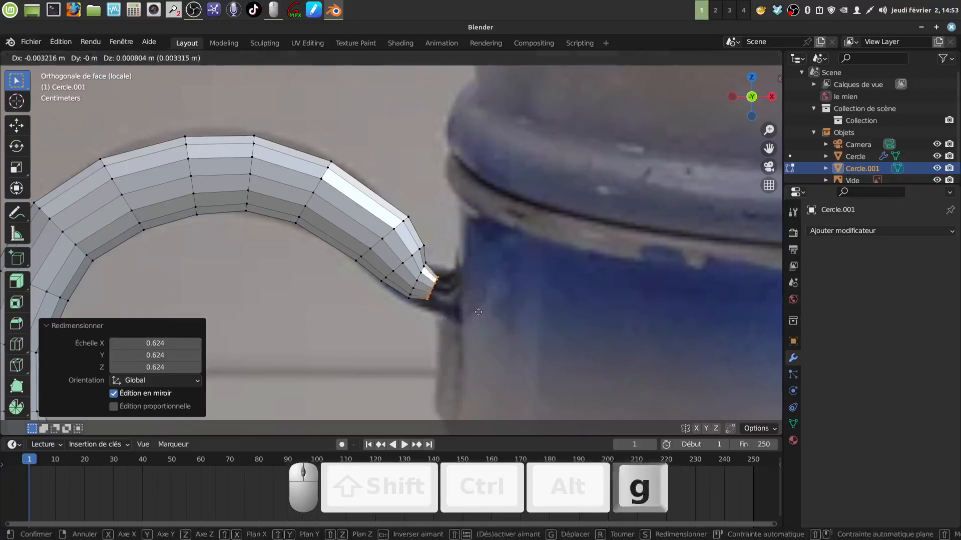
{"action": "left_click", "coordinate": [474, 316]}
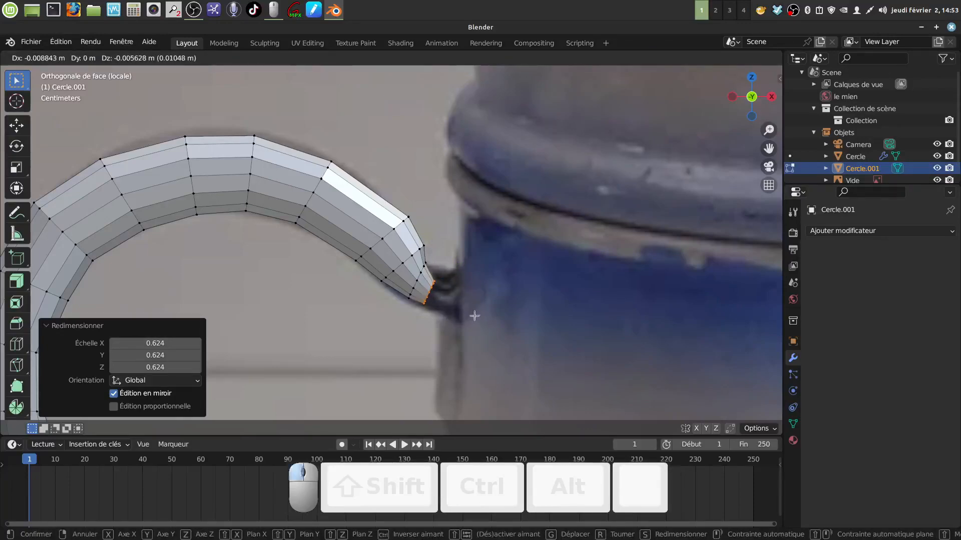
Step: From the top view, widen the handle's end ring along the Y axis to a scale of about 1.591
{"action": "middle_click_drag", "start_coordinate": [476, 311], "coordinate": [451, 336]}
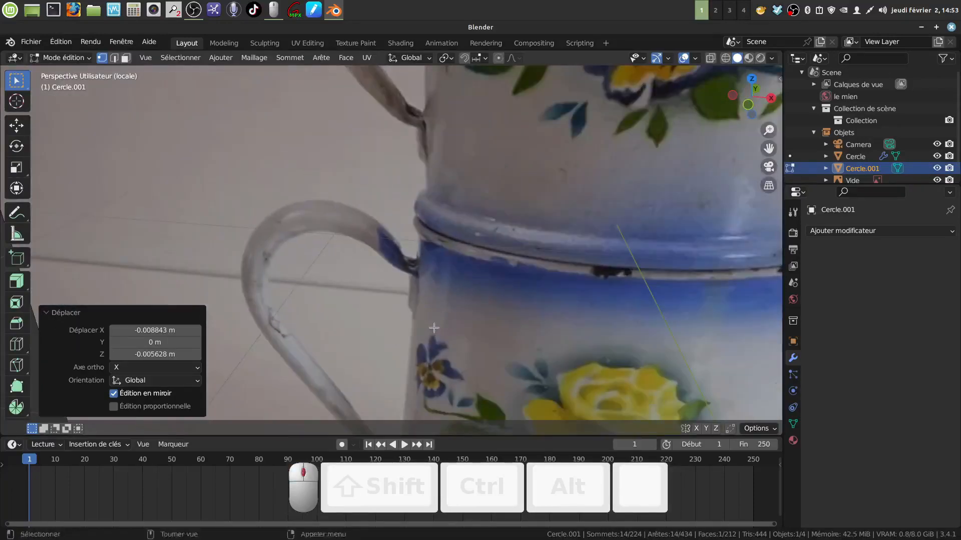
{"action": "scroll", "coordinate": [433, 328], "scroll_direction": "down", "scroll_amount": 3}
{"action": "key", "text": "KP_7"}
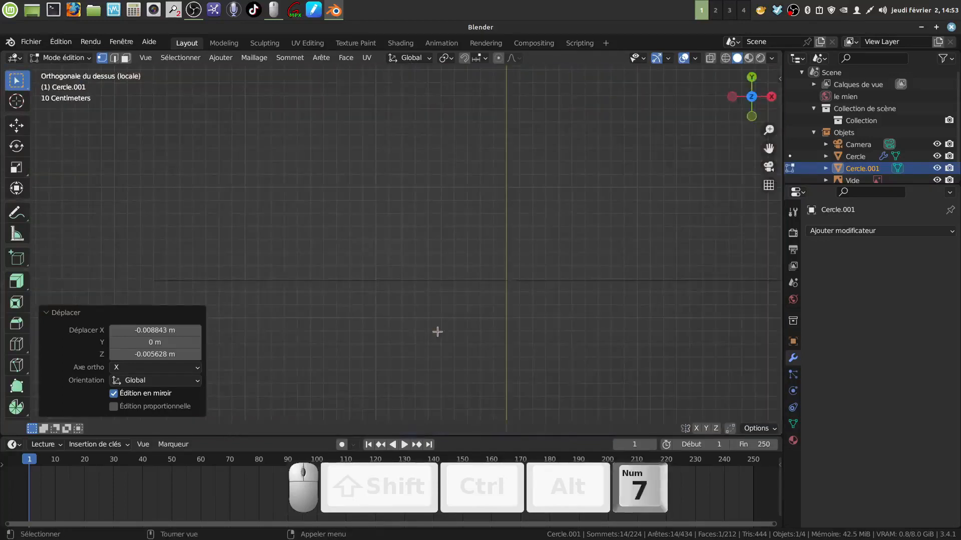
{"action": "scroll", "coordinate": [431, 334], "scroll_direction": "down", "scroll_amount": 5}
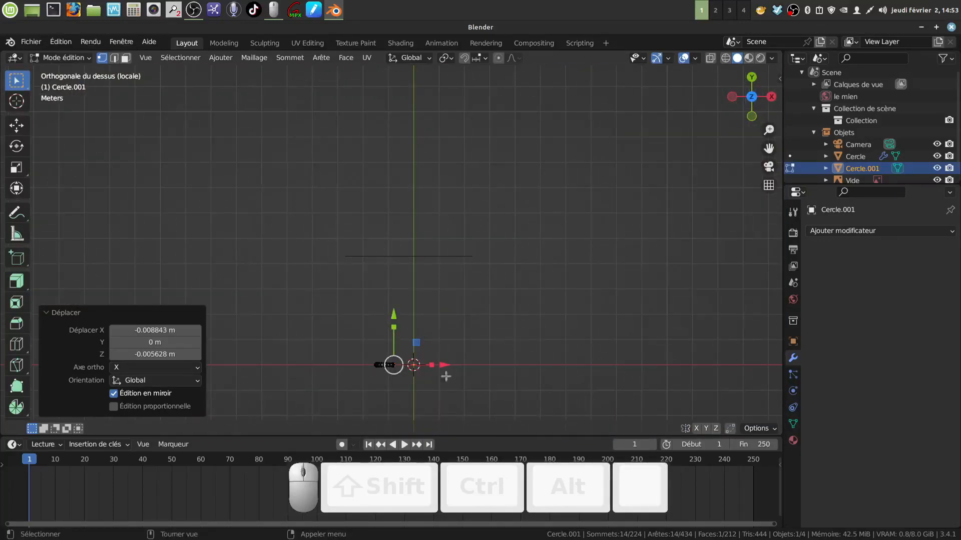
{"action": "scroll", "coordinate": [445, 376], "scroll_direction": "up", "scroll_amount": 4}
{"action": "middle_click_drag", "start_coordinate": [444, 376], "coordinate": [437, 136], "text": "shift"}
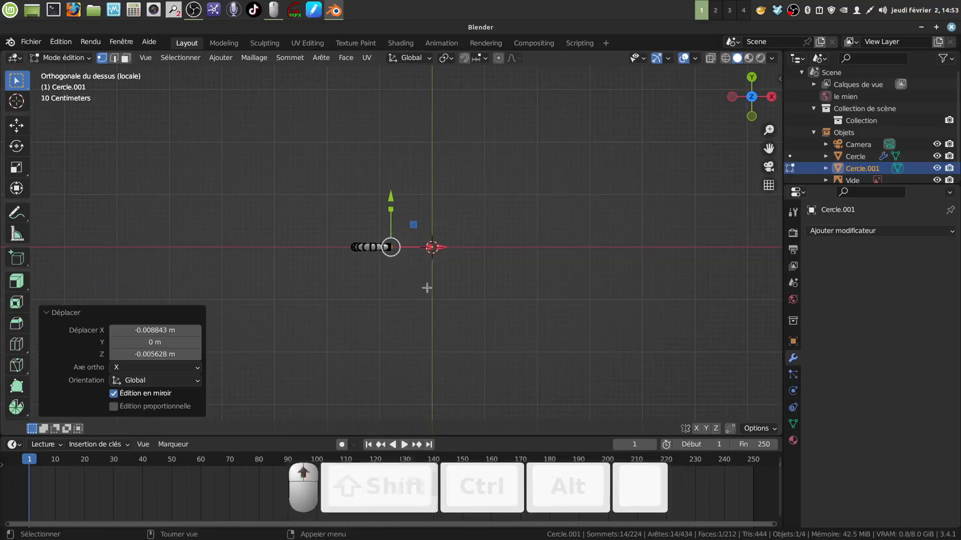
{"action": "scroll", "coordinate": [427, 287], "scroll_direction": "up", "scroll_amount": 6}
{"action": "middle_click_drag", "start_coordinate": [418, 247], "coordinate": [425, 281], "text": "shift"}
{"action": "scroll", "coordinate": [419, 322], "scroll_direction": "up", "scroll_amount": 6}
{"action": "middle_click_drag", "start_coordinate": [421, 327], "coordinate": [399, 272], "text": "shift"}
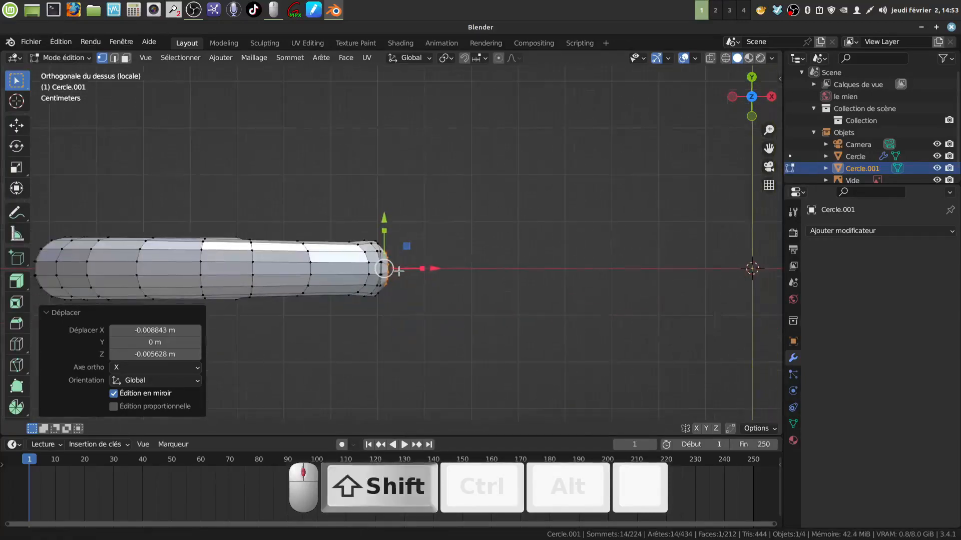
{"action": "scroll", "coordinate": [401, 316], "scroll_direction": "up", "scroll_amount": 3}
{"action": "key", "text": "s"}
{"action": "key", "text": "y"}
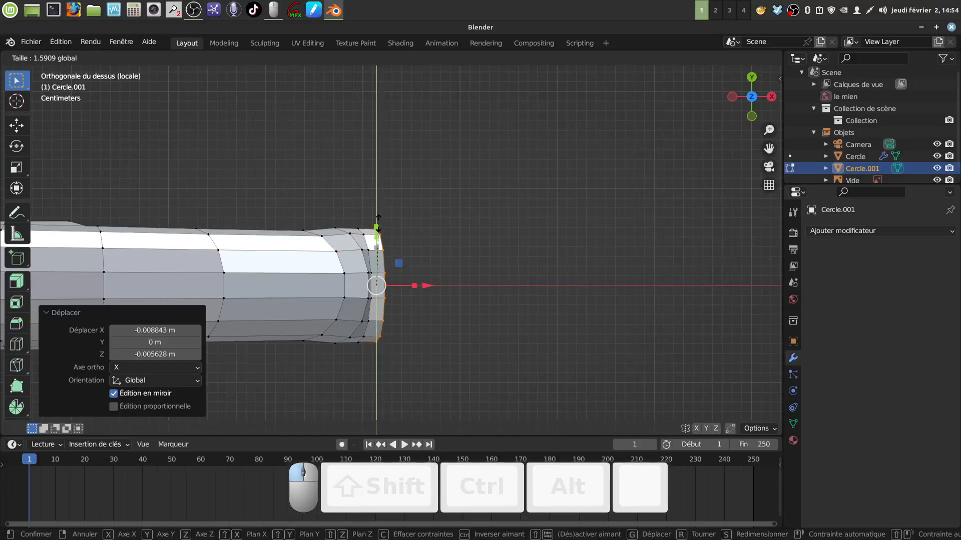
{"action": "left_click", "coordinate": [378, 222]}
Step: In front view, extrude the end ring about 0.023 m toward the pot and scale it to about 0.568
{"action": "middle_click_drag", "start_coordinate": [378, 223], "coordinate": [477, 226]}
{"action": "key", "text": "KP_1"}
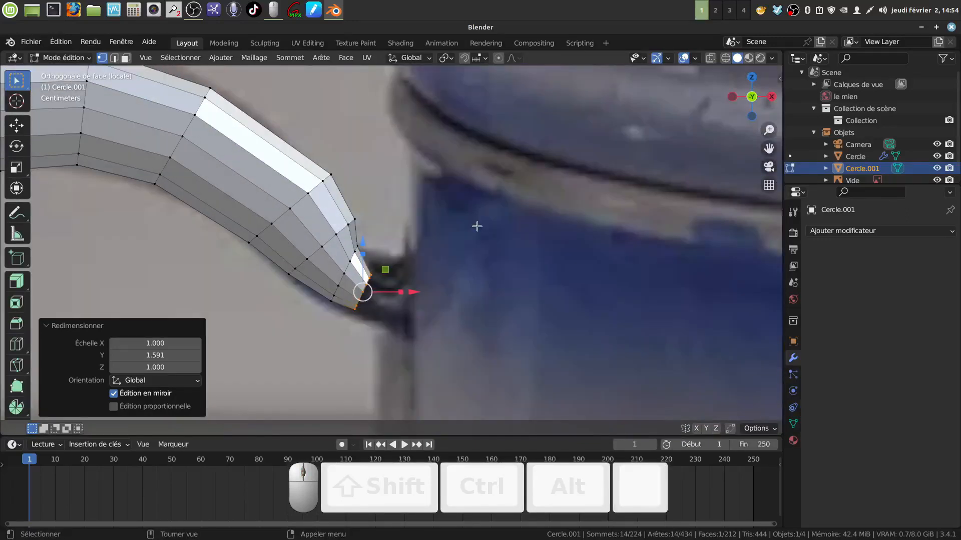
{"action": "scroll", "coordinate": [471, 231], "scroll_direction": "down", "scroll_amount": 1}
{"action": "scroll", "coordinate": [443, 260], "scroll_direction": "down", "scroll_amount": 1, "text": "shift"}
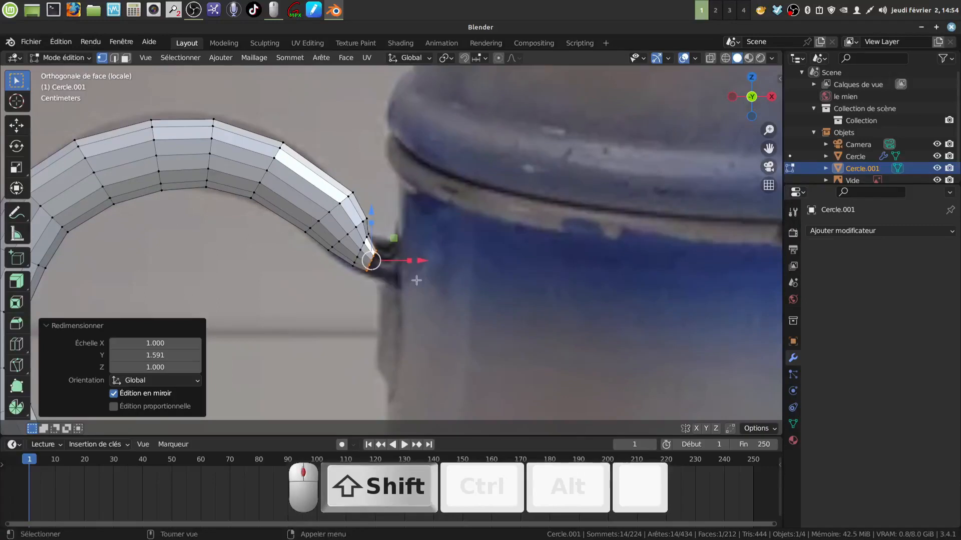
{"action": "key", "text": "e"}
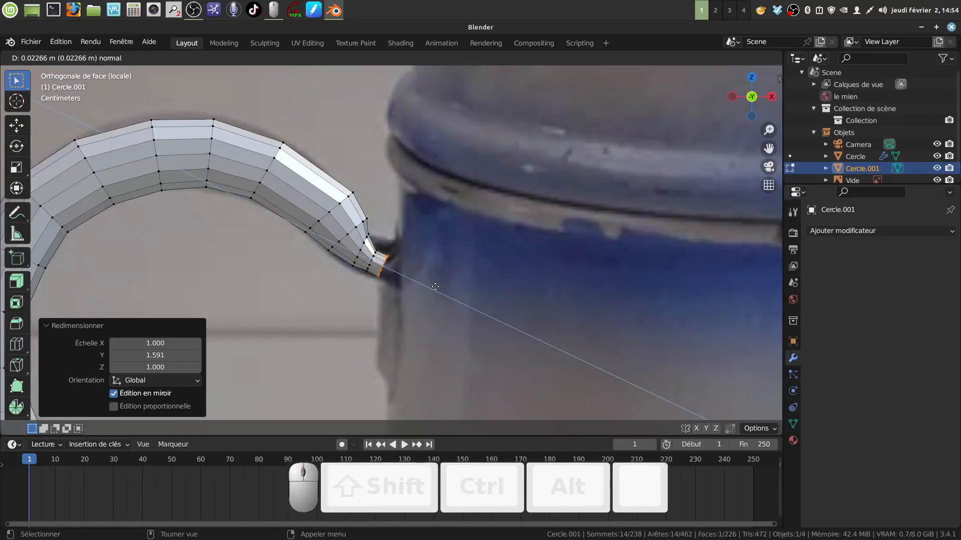
{"action": "left_click", "coordinate": [436, 287]}
{"action": "key", "text": "s"}
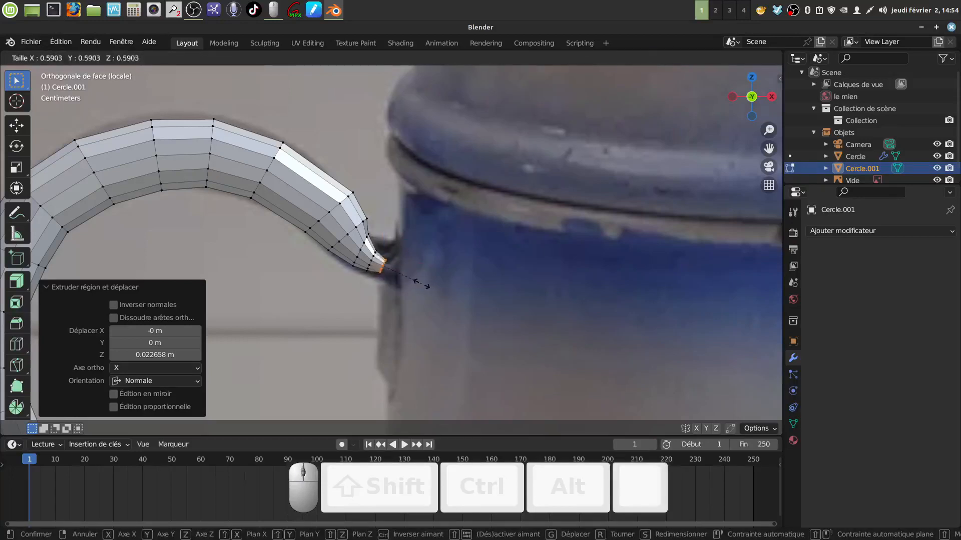
{"action": "left_click", "coordinate": [419, 284]}
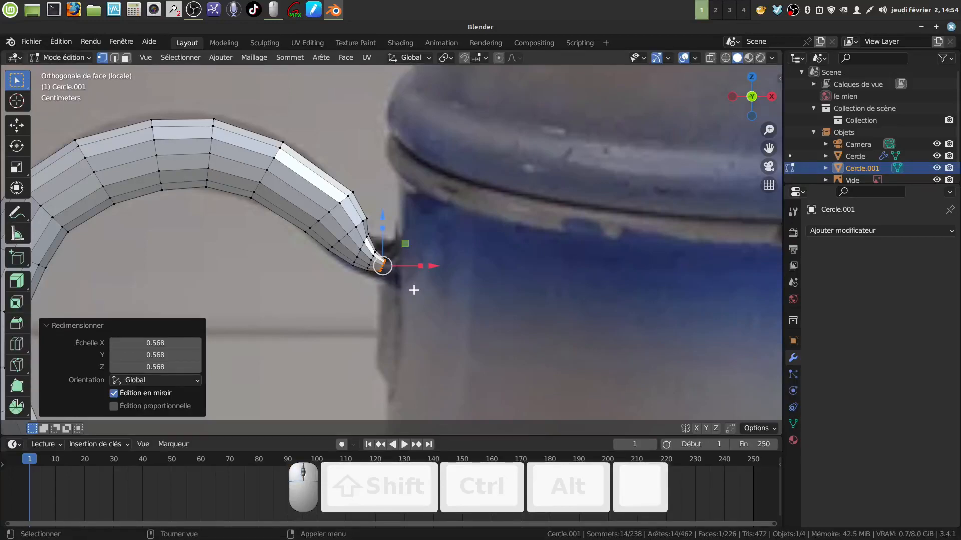
Step: Move the end ring about -0.006 m in X and -0.004 m in Z, and rotate it about -24°
{"action": "key", "text": "g"}
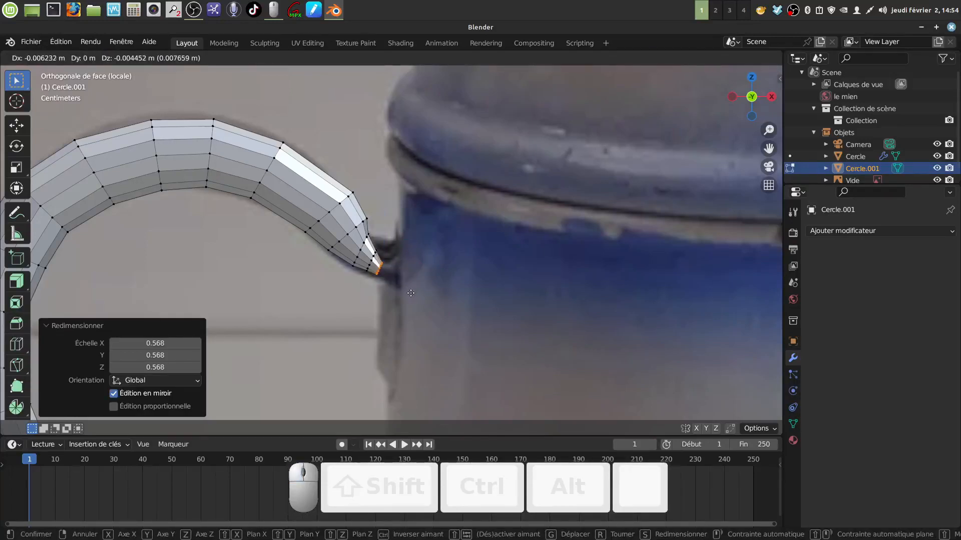
{"action": "left_click", "coordinate": [410, 293]}
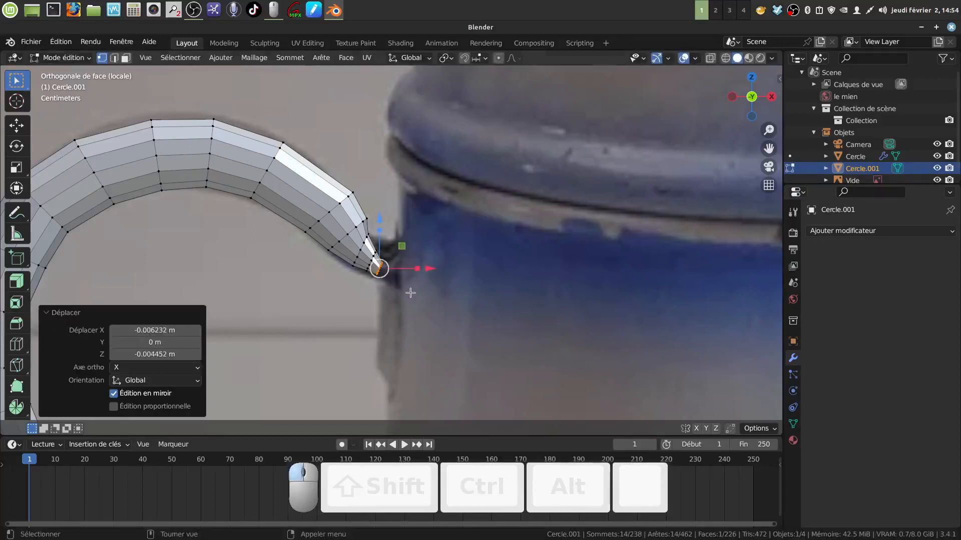
{"action": "key", "text": "r"}
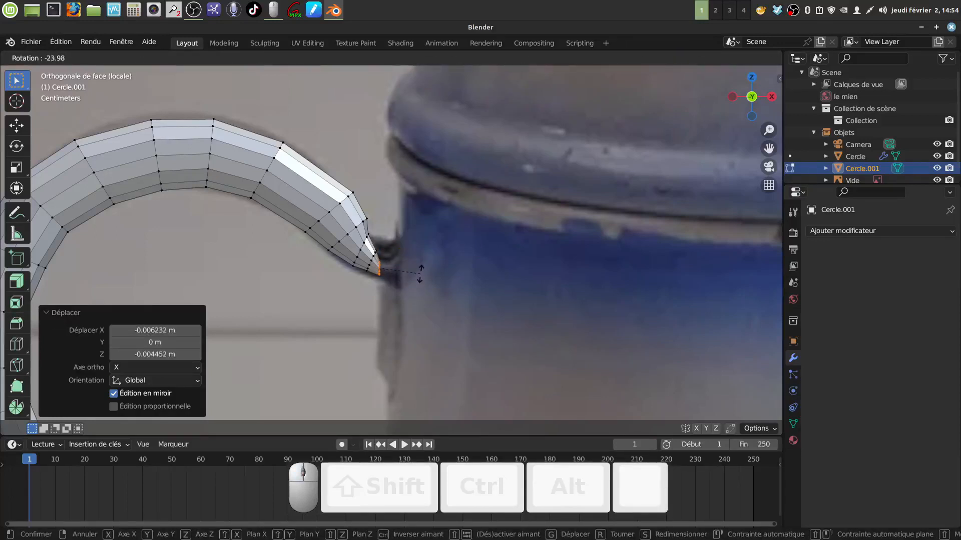
{"action": "left_click", "coordinate": [421, 273]}
{"action": "middle_click_drag", "start_coordinate": [425, 274], "coordinate": [413, 279]}
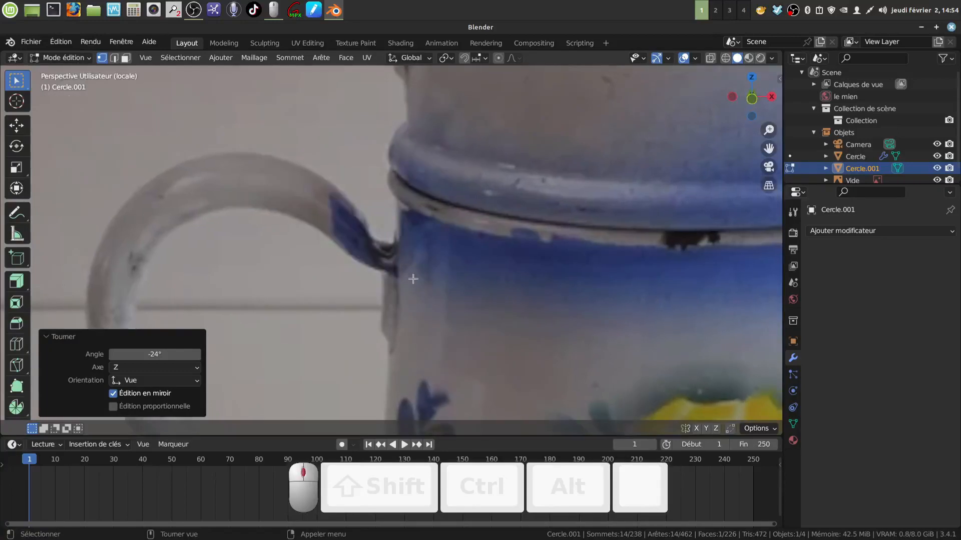
Step: From the top view, widen the handle's end ring along the Y axis to a scale of about 1.745
{"action": "key", "text": "KP_7"}
{"action": "scroll", "coordinate": [405, 301], "scroll_direction": "down", "scroll_amount": 2}
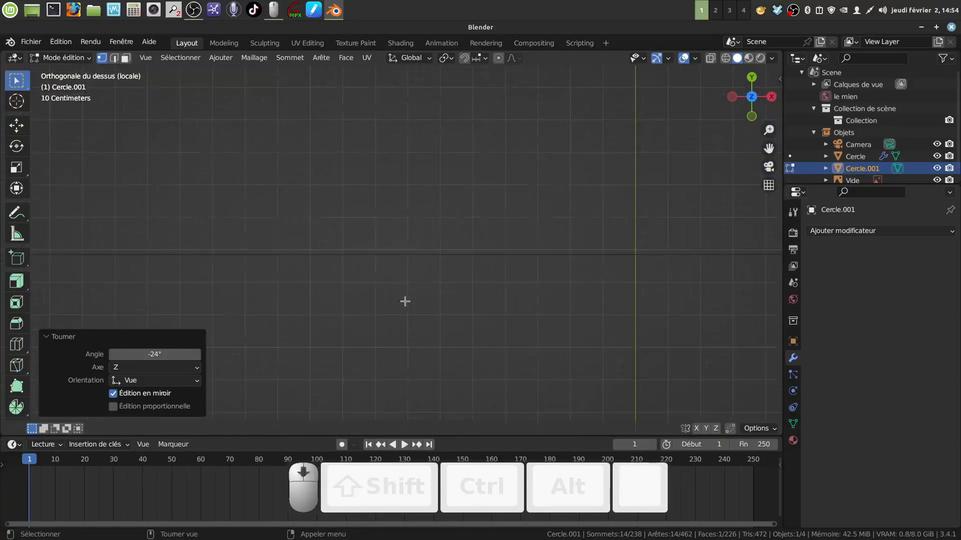
{"action": "scroll", "coordinate": [410, 310], "scroll_direction": "down", "scroll_amount": 3}
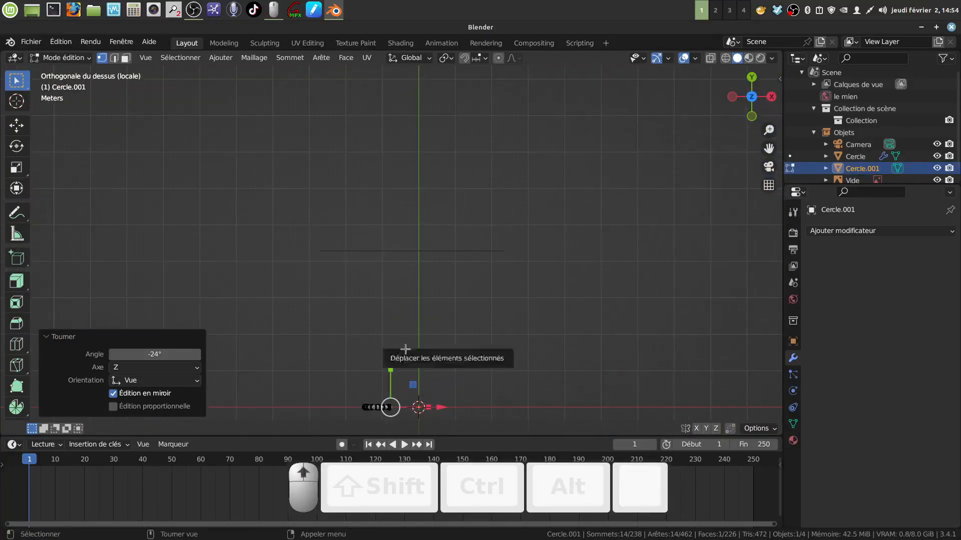
{"action": "middle_click_drag", "start_coordinate": [403, 331], "coordinate": [401, 175], "text": "shift"}
{"action": "scroll", "coordinate": [416, 339], "scroll_direction": "up", "scroll_amount": 12}
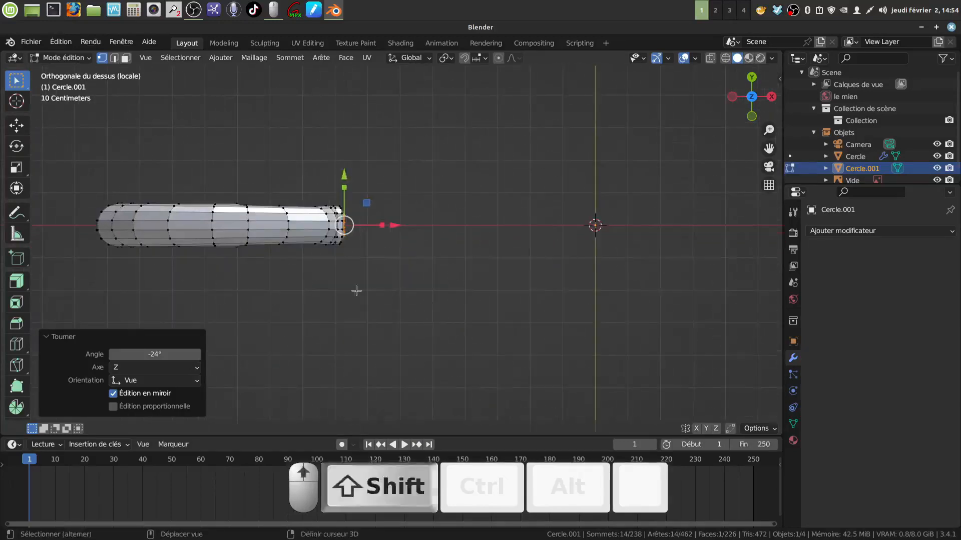
{"action": "middle_click_drag", "start_coordinate": [352, 320], "coordinate": [370, 346], "text": "shift"}
{"action": "scroll", "coordinate": [335, 250], "scroll_direction": "up", "scroll_amount": 4}
{"action": "key", "text": "s"}
{"action": "key", "text": "y"}
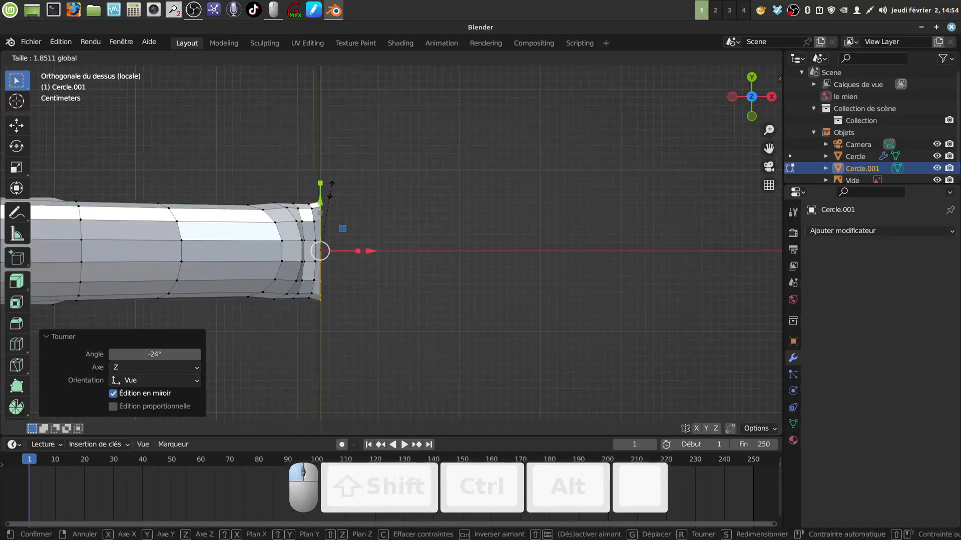
{"action": "left_click", "coordinate": [330, 194]}
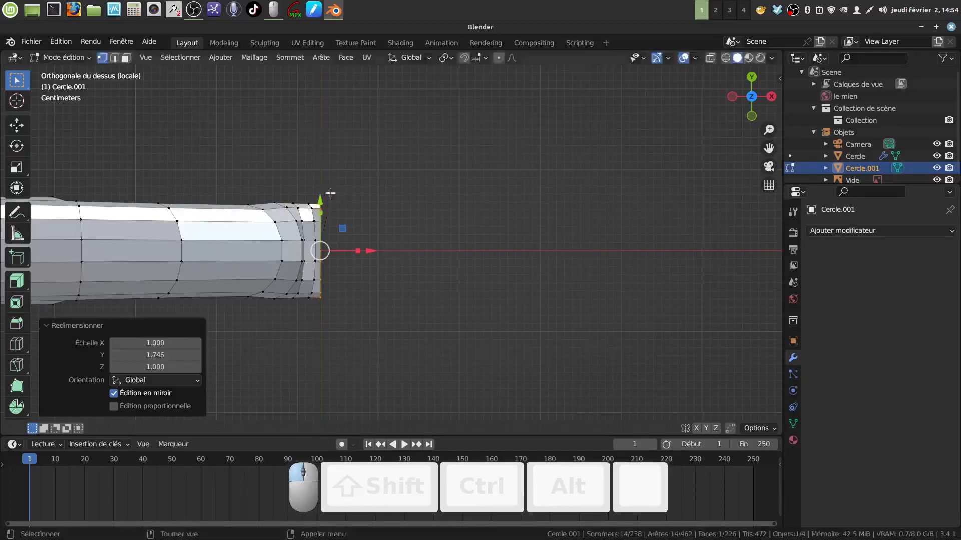
Step: In front view, extrude the end ring and move it about 0.012 m along X toward the pot
{"action": "middle_click_drag", "start_coordinate": [374, 273], "coordinate": [391, 239]}
{"action": "key", "text": "KP_1"}
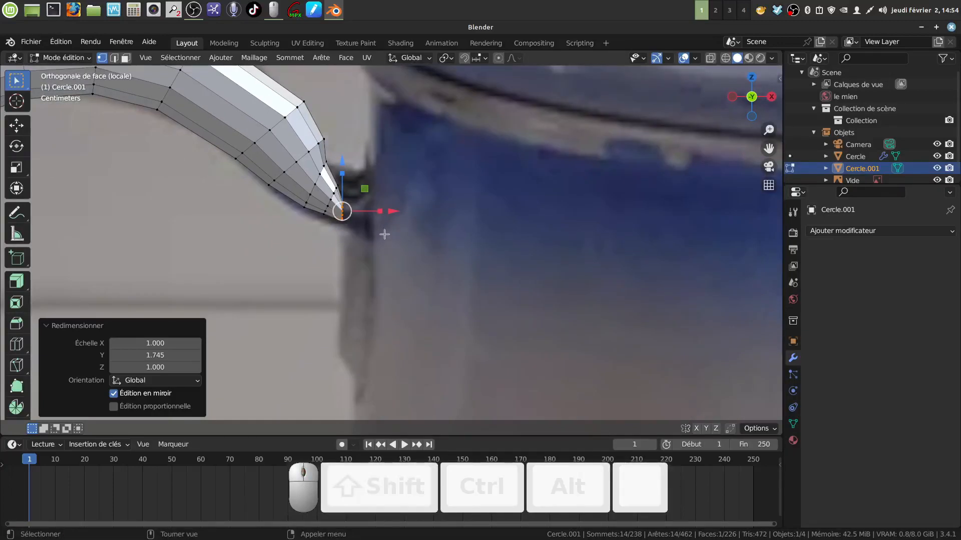
{"action": "key", "text": "e"}
{"action": "right_click", "coordinate": [384, 222]}
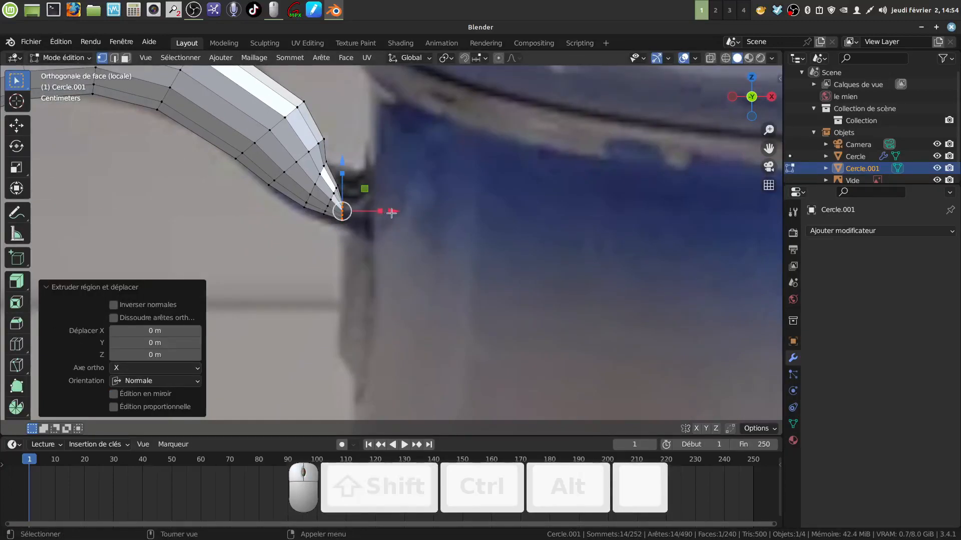
{"action": "left_click_drag", "start_coordinate": [392, 213], "coordinate": [402, 211]}
Step: Place the 3D cursor just below the handle's end ring, hiding the gizmos while placing it and showing them again
{"action": "middle_click_drag", "start_coordinate": [395, 234], "coordinate": [424, 216], "text": "shift"}
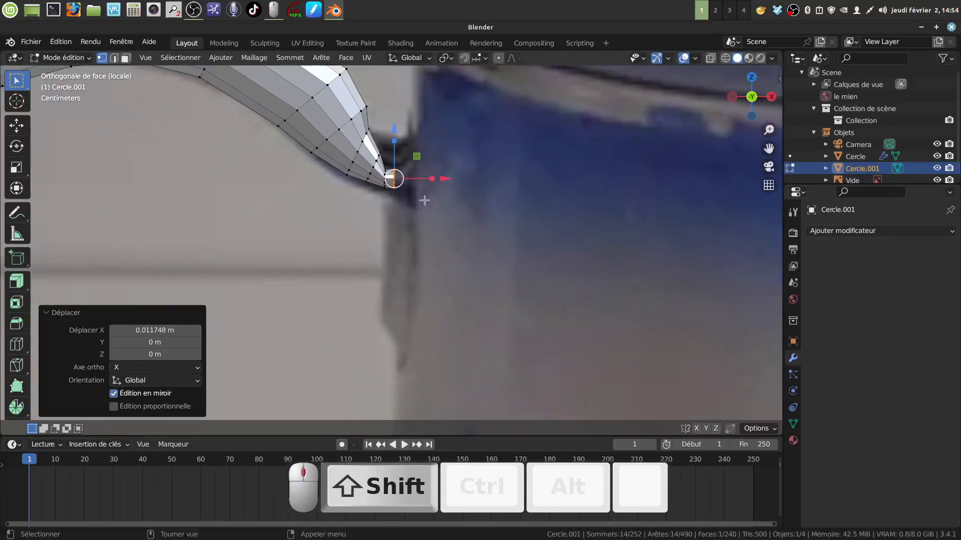
{"action": "scroll", "coordinate": [400, 224], "scroll_direction": "down", "scroll_amount": 3}
{"action": "middle_click_drag", "start_coordinate": [387, 242], "coordinate": [394, 228], "text": "shift"}
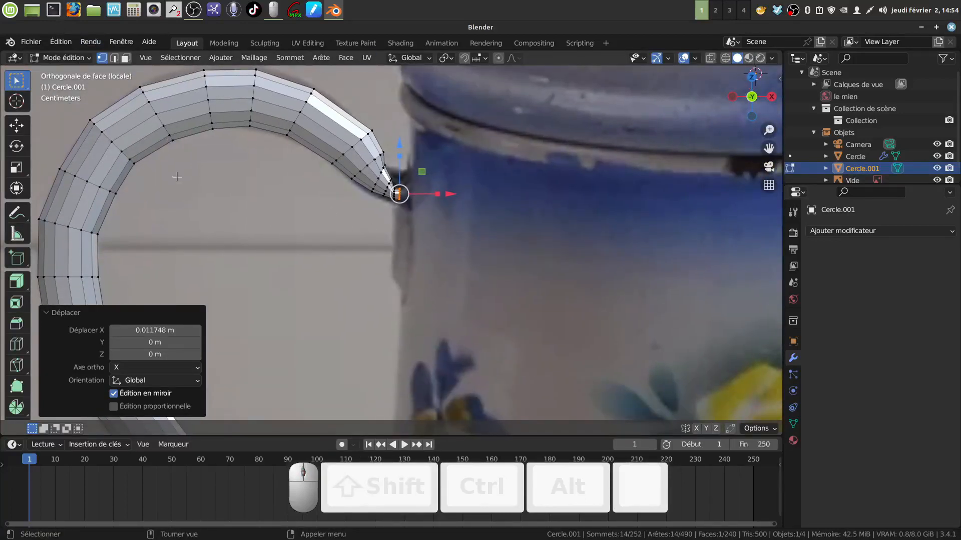
{"action": "left_click", "coordinate": [656, 59]}
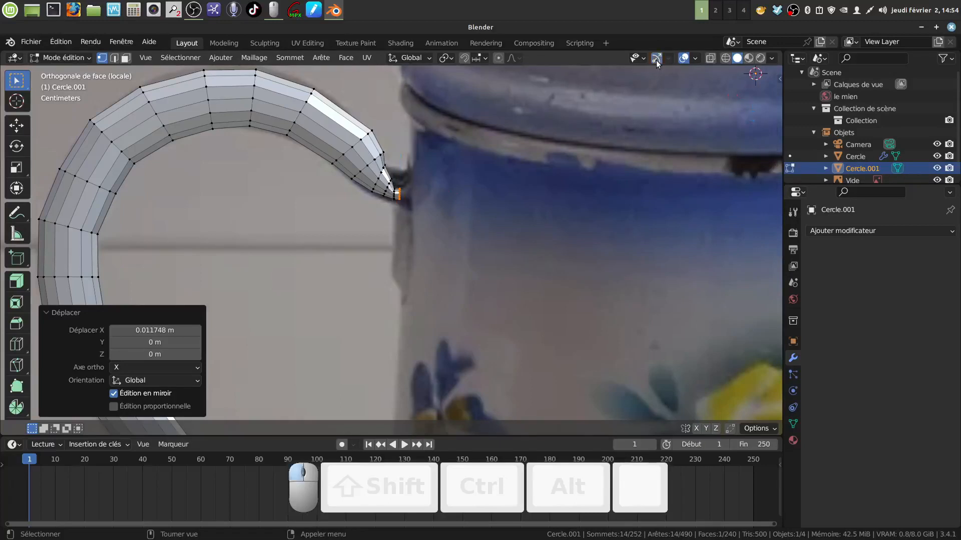
{"action": "left_click", "coordinate": [16, 101]}
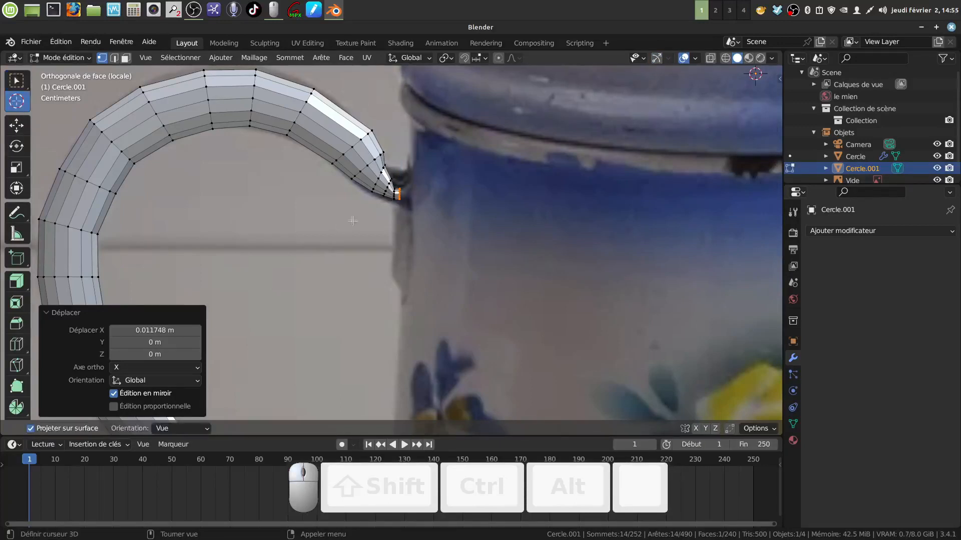
{"action": "left_click", "coordinate": [399, 208]}
{"action": "left_click", "coordinate": [655, 59]}
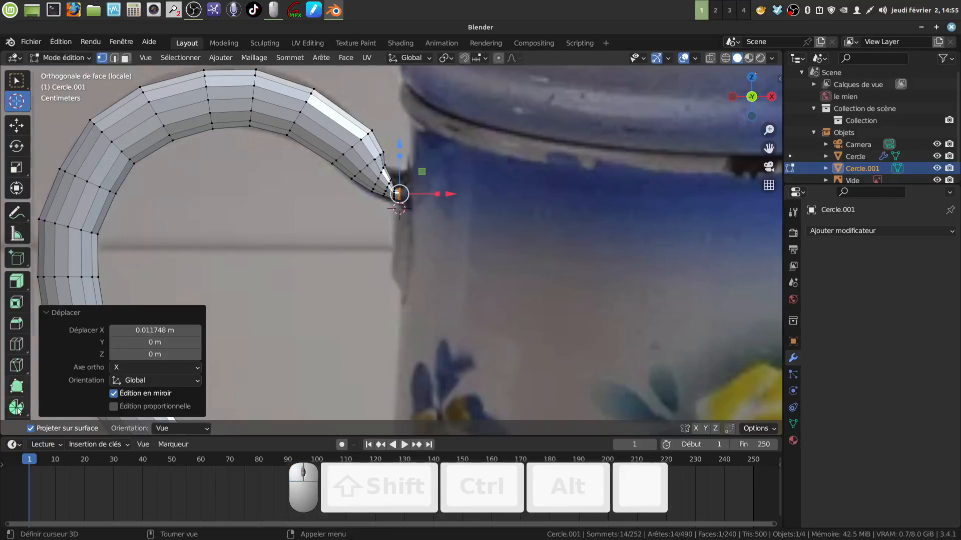
Step: Spin the end ring downward by about 88.4° around the Y axis, centred on the 3D cursor
{"action": "left_click_drag", "start_coordinate": [16, 406], "coordinate": [38, 408]}
{"action": "left_click", "coordinate": [76, 413]}
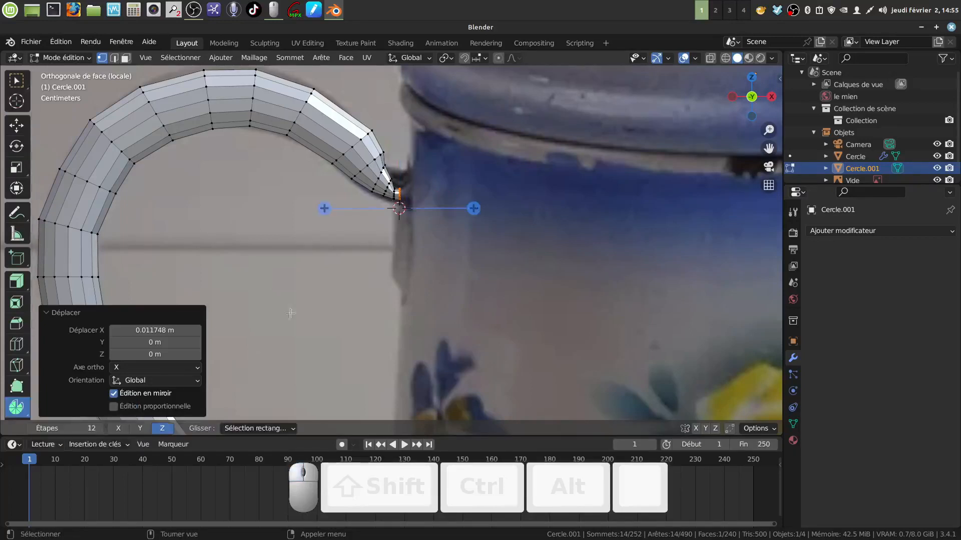
{"action": "left_click", "coordinate": [140, 428]}
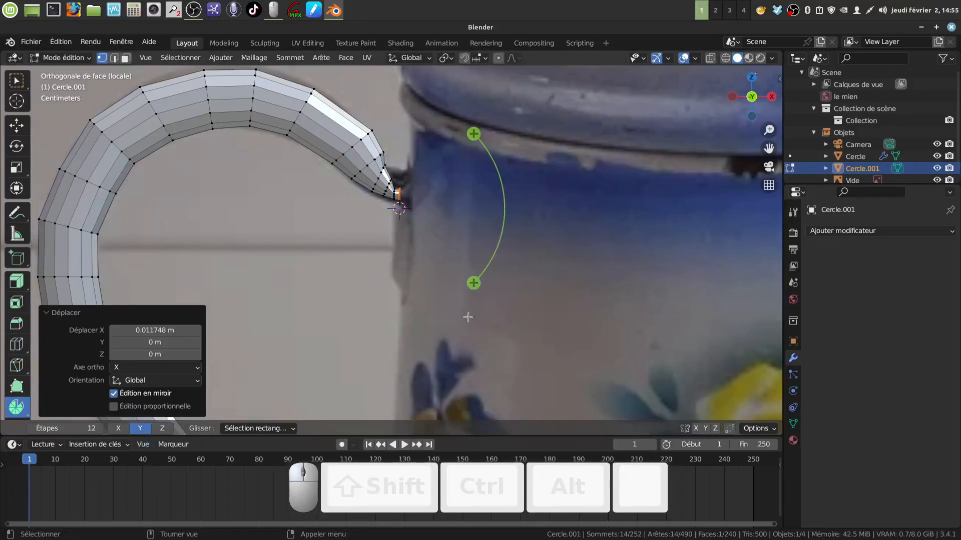
{"action": "left_click_drag", "start_coordinate": [473, 283], "coordinate": [474, 286]}
{"action": "left_click_drag", "start_coordinate": [468, 296], "coordinate": [335, 274]}
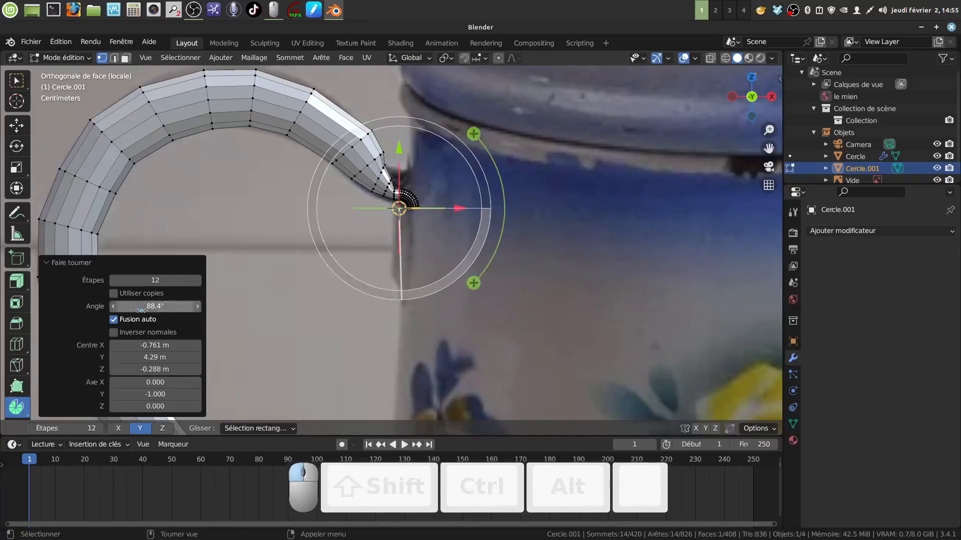
Step: Try 6 steps for the spin
{"action": "left_click", "coordinate": [163, 281]}
{"action": "key", "text": "BackSpace"}
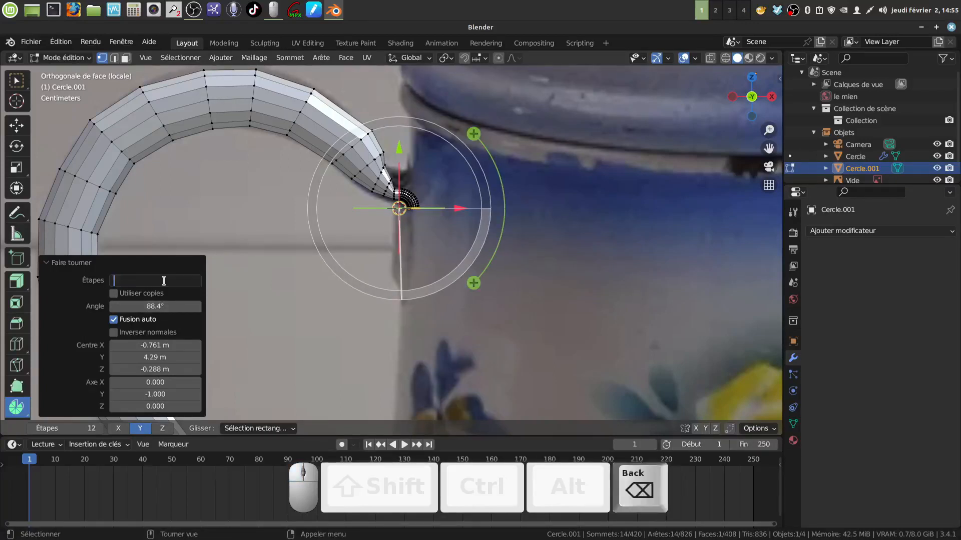
{"action": "type", "text": "6"}
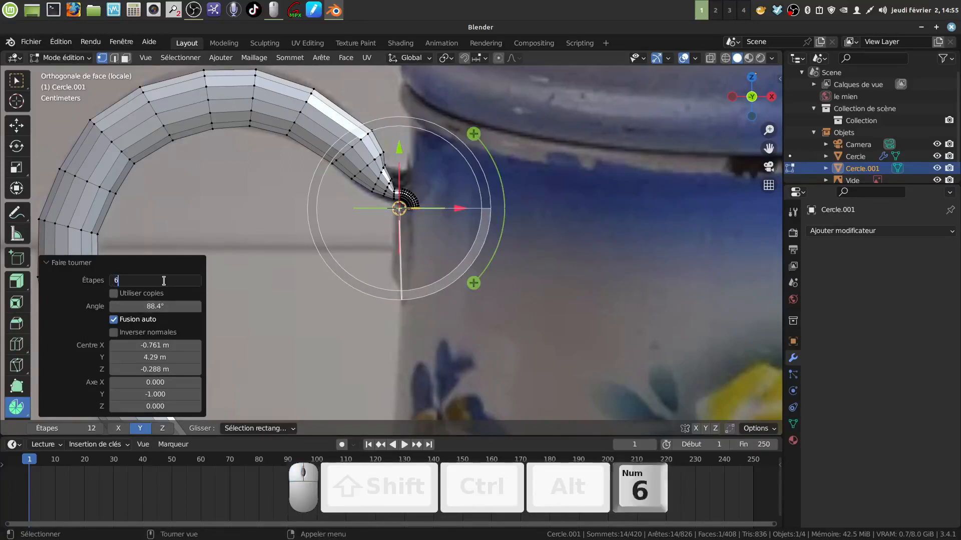
{"action": "left_click", "coordinate": [217, 222]}
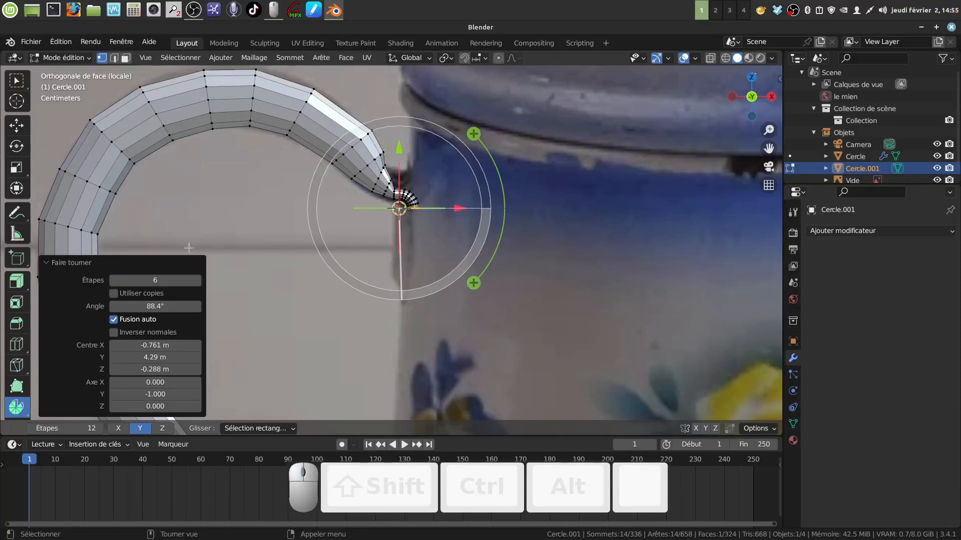
Step: Set the spin's number of steps to 4
{"action": "left_click", "coordinate": [160, 277]}
{"action": "key", "text": "BackSpace"}
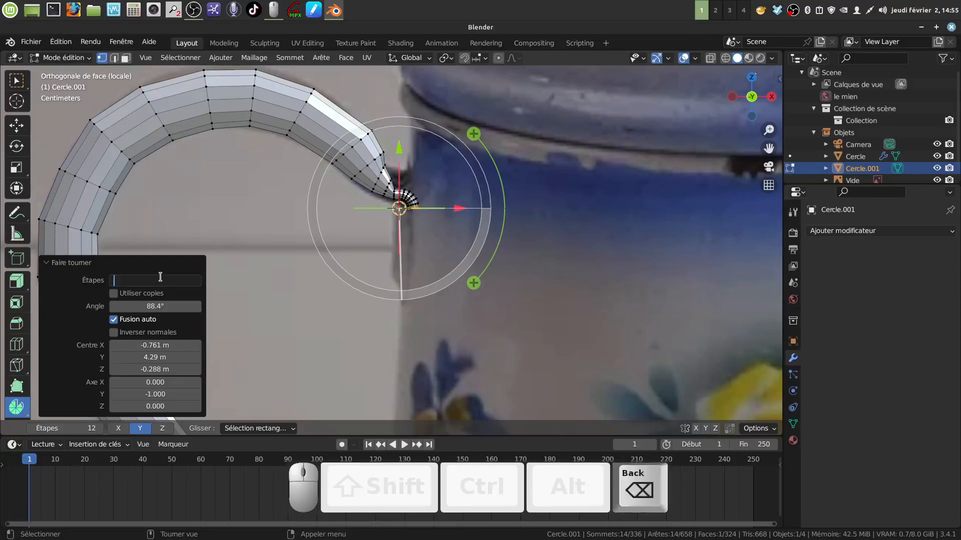
{"action": "type", "text": "4"}
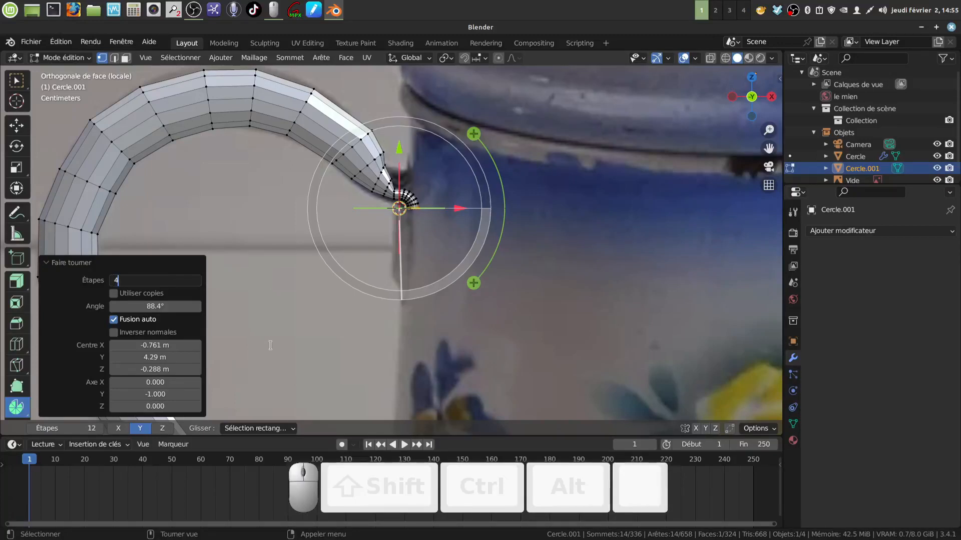
{"action": "key", "text": "Return"}
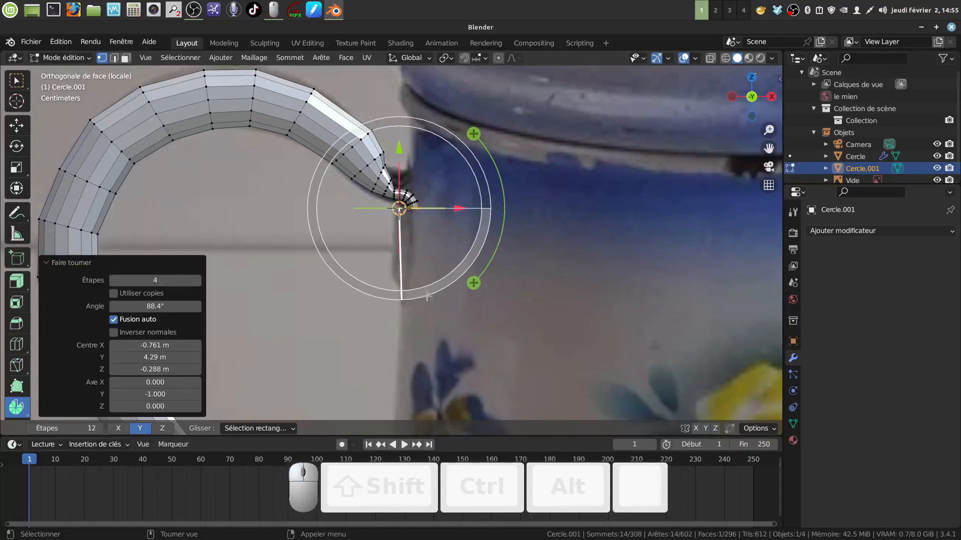
Step: Extrude the spun end ring about 0.147 m straight down along Z, against the pot's side
{"action": "scroll", "coordinate": [421, 259], "scroll_direction": "down", "scroll_amount": 1}
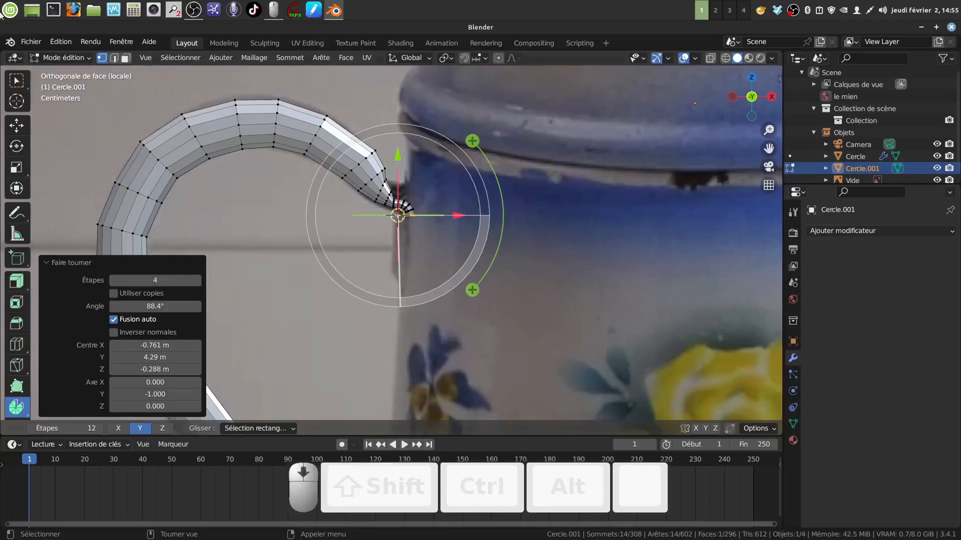
{"action": "left_click", "coordinate": [16, 80]}
{"action": "key", "text": "e"}
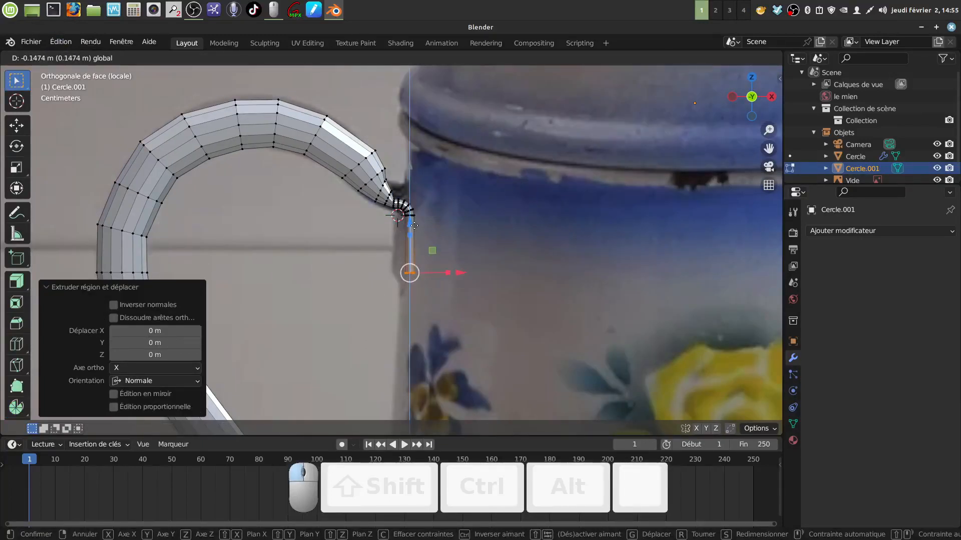
{"action": "left_click", "coordinate": [414, 225]}
Step: Return to Object Mode and apply smooth shading to the handle
{"action": "scroll", "coordinate": [435, 285], "scroll_direction": "down", "scroll_amount": 3}
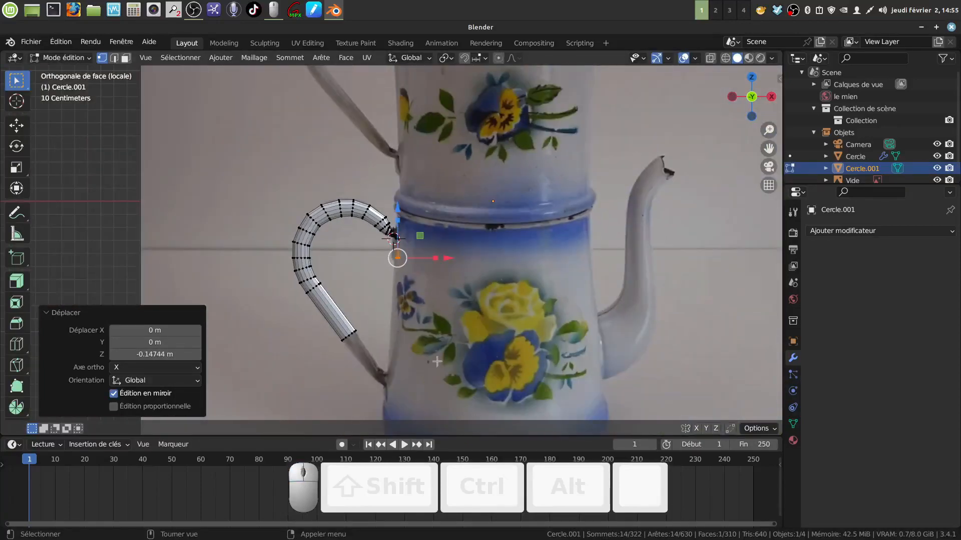
{"action": "scroll", "coordinate": [431, 321], "scroll_direction": "up", "scroll_amount": 3}
{"action": "middle_click_drag", "start_coordinate": [405, 324], "coordinate": [409, 300], "text": "shift"}
{"action": "key", "text": "Tab"}
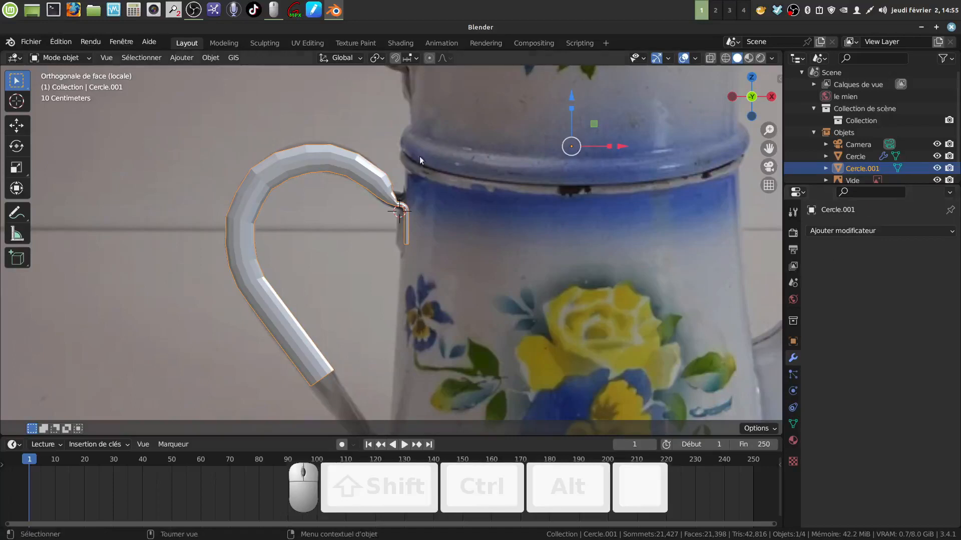
{"action": "right_click", "coordinate": [345, 161]}
{"action": "left_click", "coordinate": [323, 160]}
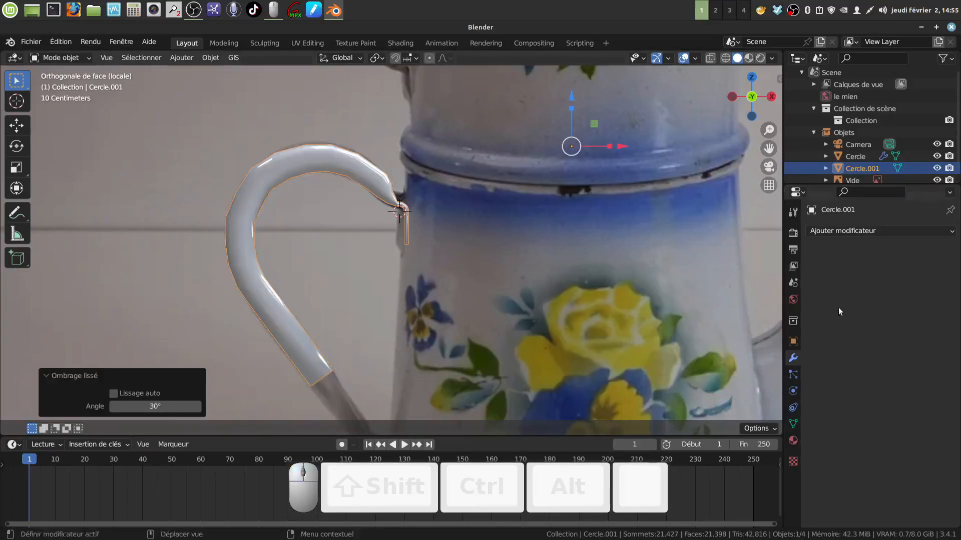
Step: Add a Subdivision Surface modifier to the handle with viewport level 2
{"action": "left_click", "coordinate": [948, 235]}
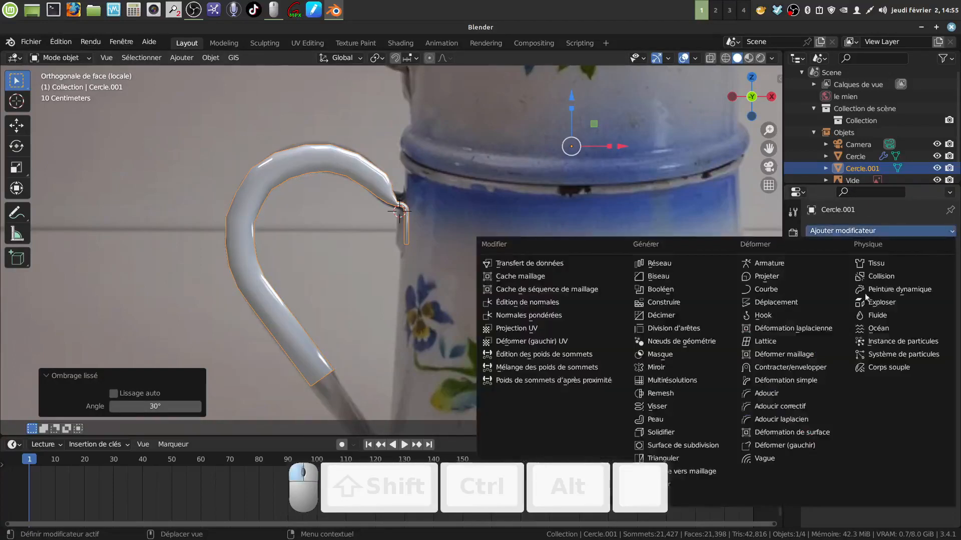
{"action": "left_click", "coordinate": [699, 447]}
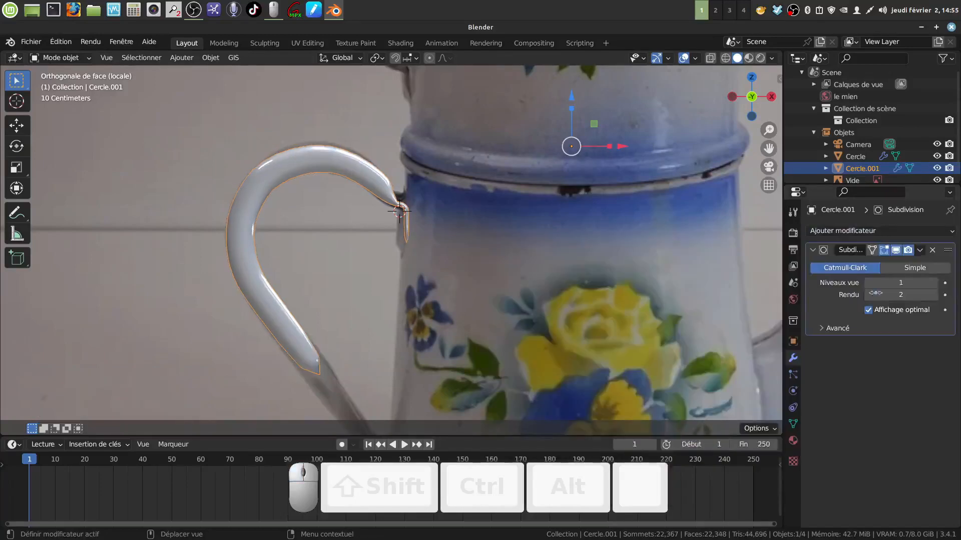
{"action": "left_click", "coordinate": [934, 282]}
{"action": "scroll", "coordinate": [385, 268], "scroll_direction": "up", "scroll_amount": 2}
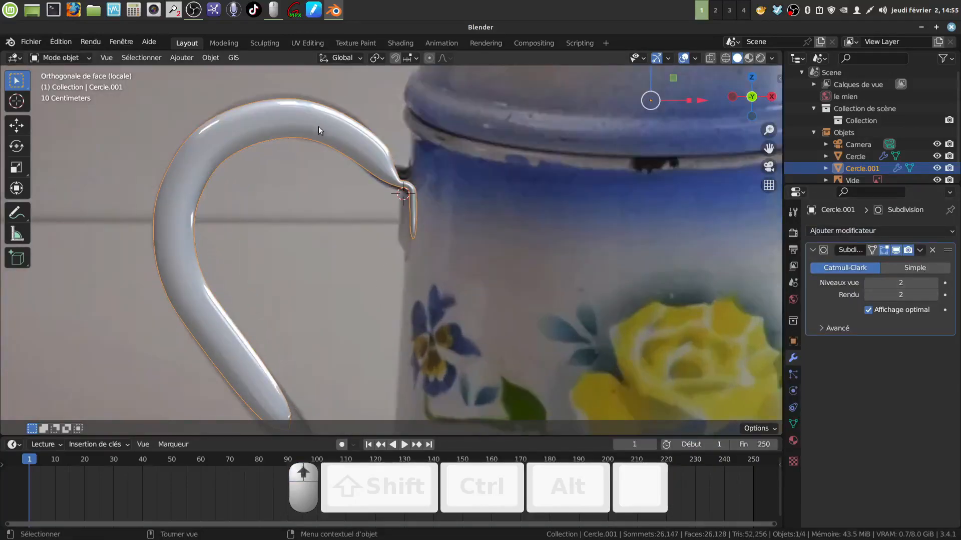
{"action": "scroll", "coordinate": [406, 241], "scroll_direction": "down", "scroll_amount": 2}
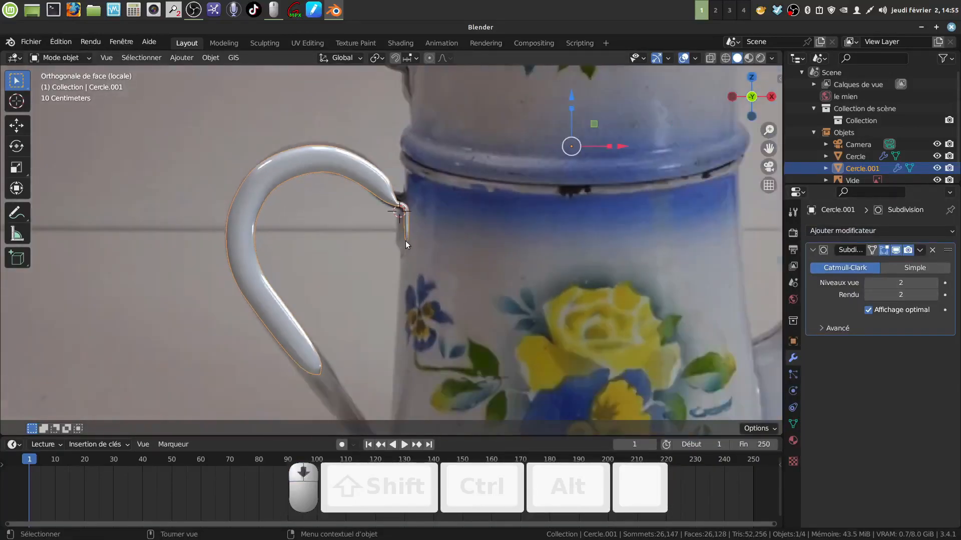
{"action": "scroll", "coordinate": [401, 256], "scroll_direction": "down", "scroll_amount": 2, "text": "shift"}
{"action": "scroll", "coordinate": [410, 272], "scroll_direction": "up", "scroll_amount": 2}
Step: In Edit Mode, add one loop cut to the handle's flat end section, slid to a factor of about -0.664
{"action": "middle_click_drag", "start_coordinate": [409, 271], "coordinate": [381, 262]}
{"action": "scroll", "coordinate": [380, 256], "scroll_direction": "down", "scroll_amount": 5}
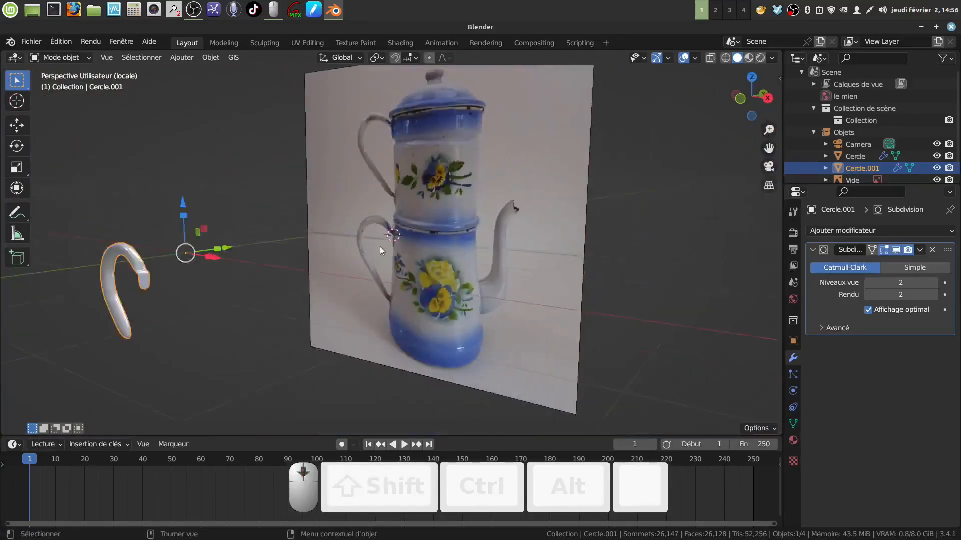
{"action": "middle_click_drag", "start_coordinate": [197, 316], "coordinate": [309, 293], "text": "shift"}
{"action": "scroll", "coordinate": [339, 264], "scroll_direction": "up", "scroll_amount": 5}
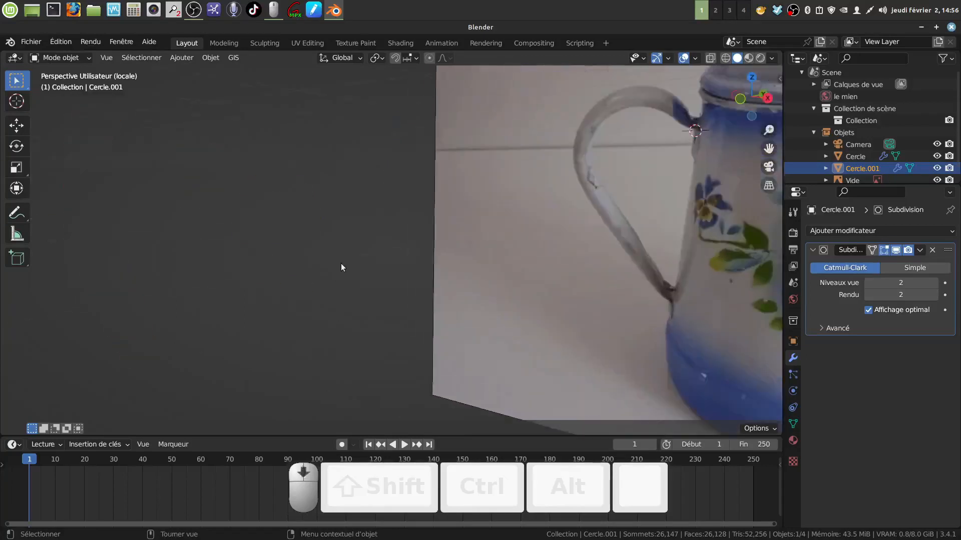
{"action": "scroll", "coordinate": [338, 263], "scroll_direction": "down", "scroll_amount": 2}
{"action": "middle_click_drag", "start_coordinate": [207, 242], "coordinate": [242, 268], "text": "shift"}
{"action": "key", "text": "Tab"}
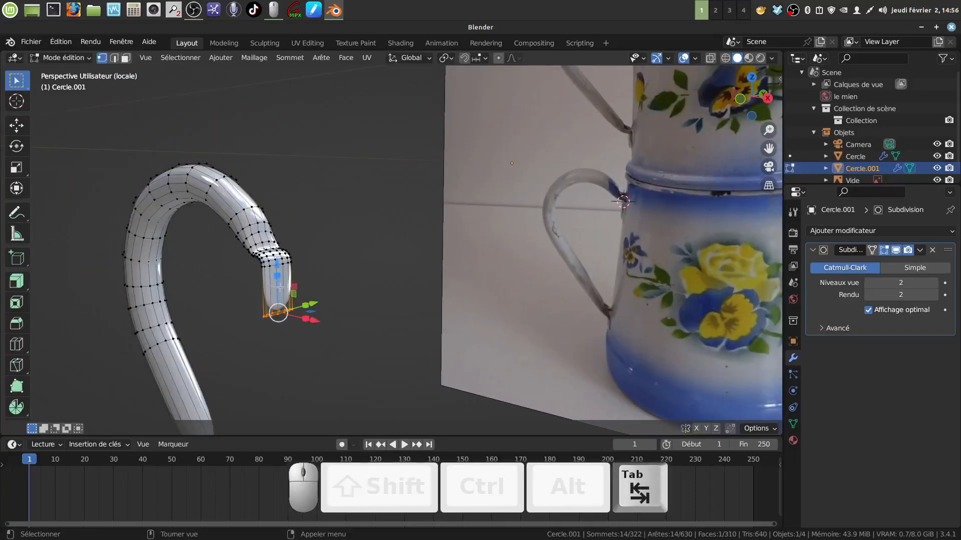
{"action": "key", "text": "ctrl+r"}
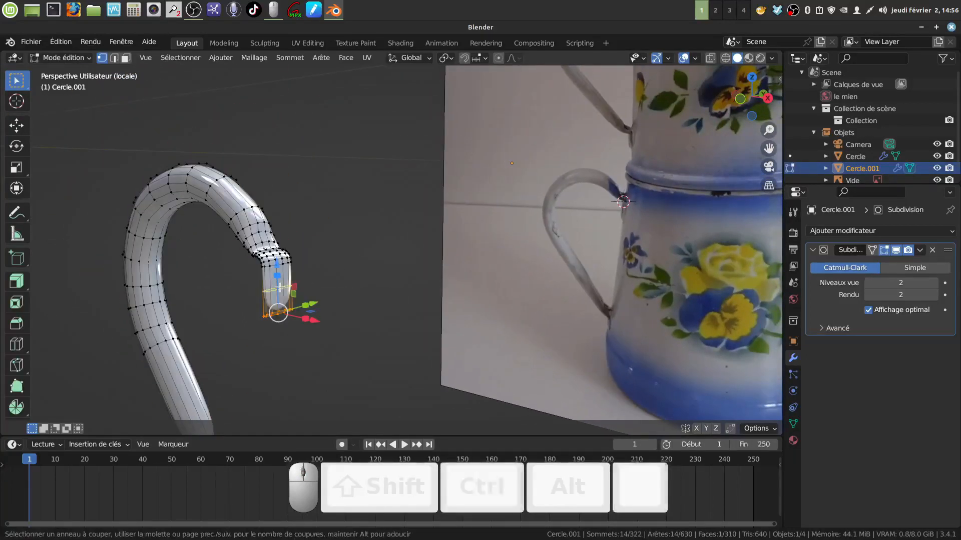
{"action": "left_click_drag", "start_coordinate": [280, 289], "coordinate": [305, 302]}
{"action": "scroll", "coordinate": [321, 326], "scroll_direction": "down", "scroll_amount": 6}
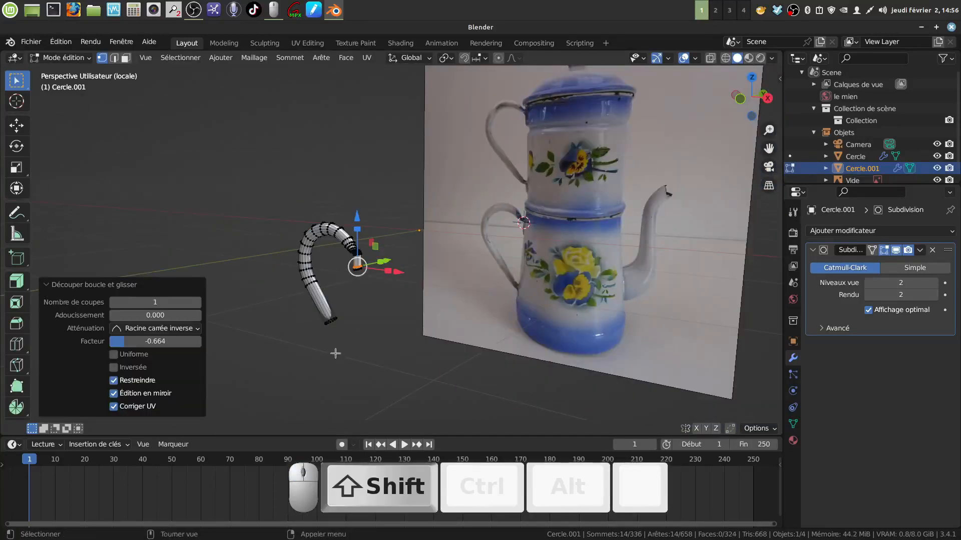
Step: Extrude the end face of the handle's lower end about 0.372 m along its normal, following the photo's handle toward the pot
{"action": "scroll", "coordinate": [333, 335], "scroll_direction": "up", "scroll_amount": 4}
{"action": "middle_click_drag", "start_coordinate": [335, 322], "coordinate": [345, 303], "text": "shift"}
{"action": "scroll", "coordinate": [345, 302], "scroll_direction": "up", "scroll_amount": 2}
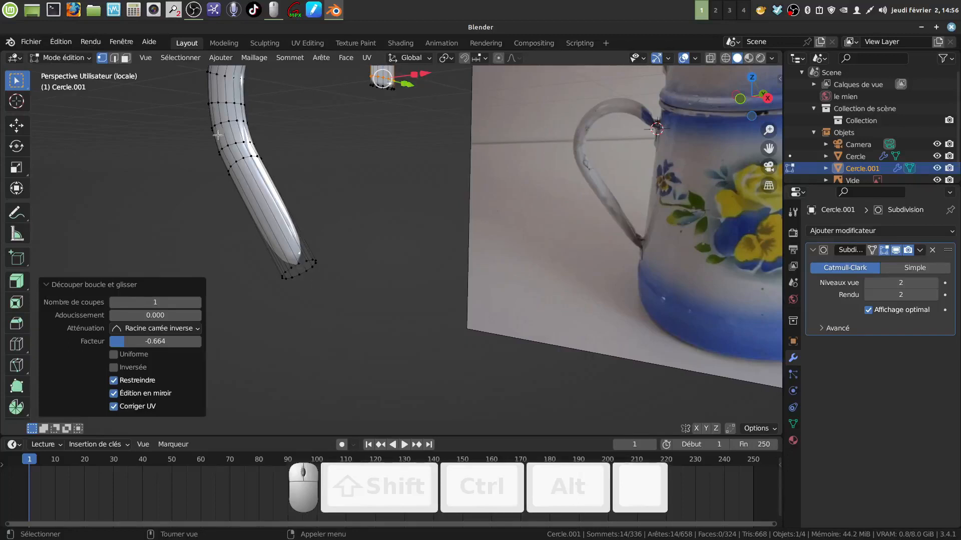
{"action": "left_click", "coordinate": [125, 58]}
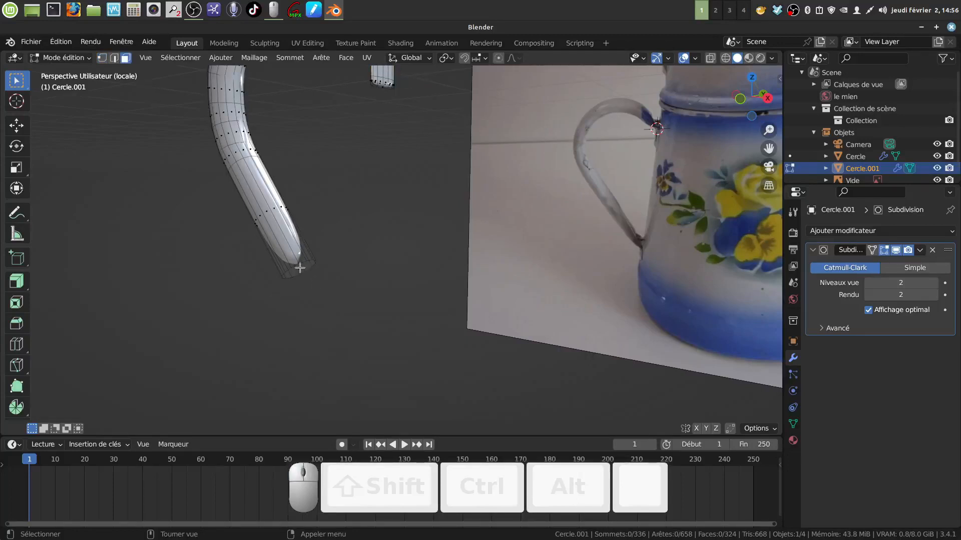
{"action": "left_click", "coordinate": [300, 268]}
{"action": "key", "text": "KP_1"}
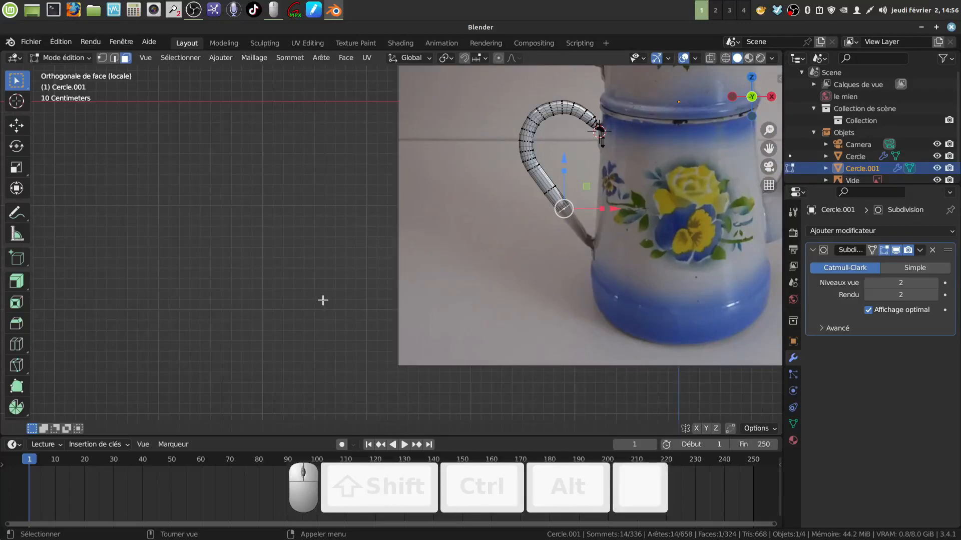
{"action": "middle_click_drag", "start_coordinate": [497, 285], "coordinate": [439, 211], "text": "shift"}
{"action": "scroll", "coordinate": [434, 218], "scroll_direction": "up", "scroll_amount": 4}
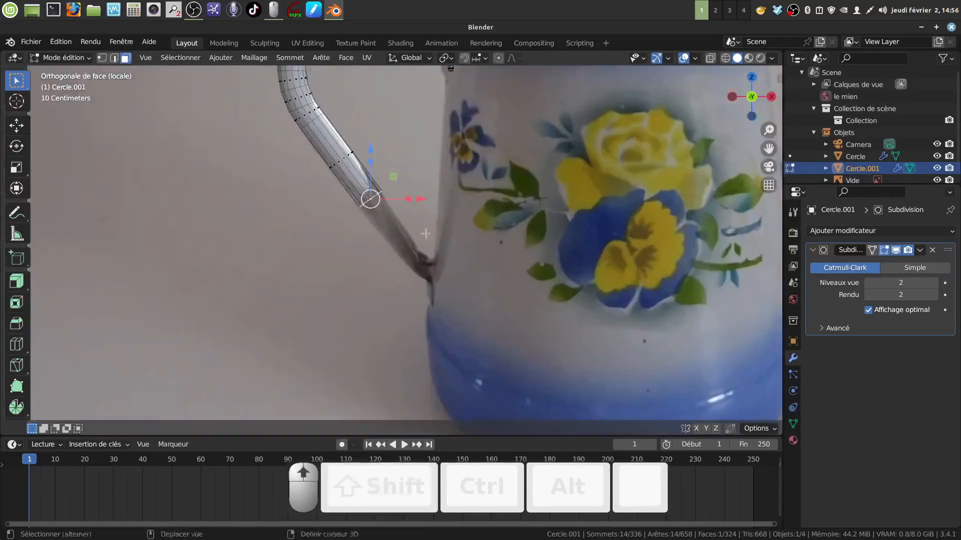
{"action": "mouse_move", "coordinate": [380, 306]}
{"action": "middle_mouse_down", "text": "shift"}
{"action": "mouse_move", "coordinate": [357, 311]}
{"action": "mouse_move", "coordinate": [358, 319]}
{"action": "mouse_move", "coordinate": [382, 290]}
{"action": "mouse_move", "coordinate": [390, 311]}
{"action": "middle_mouse_up", "text": "shift"}
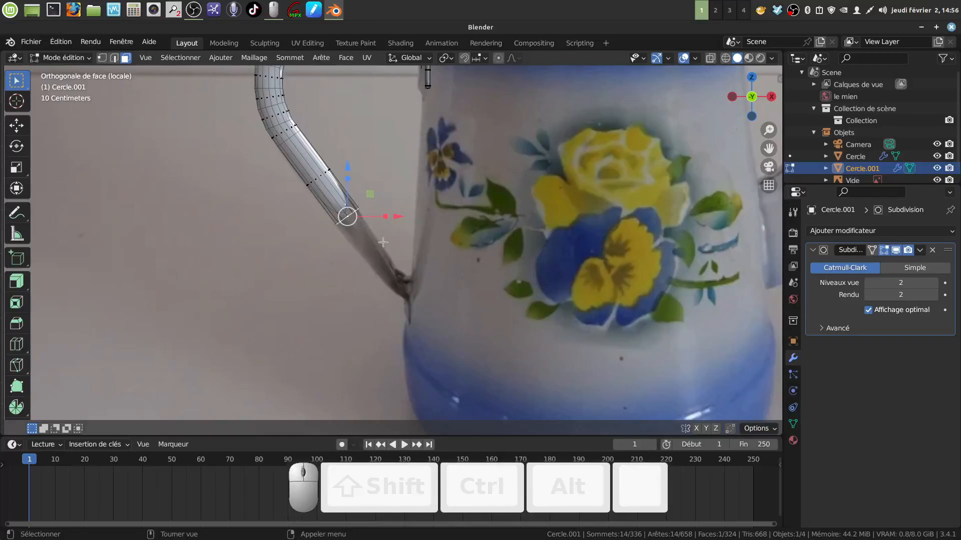
{"action": "key", "text": "e"}
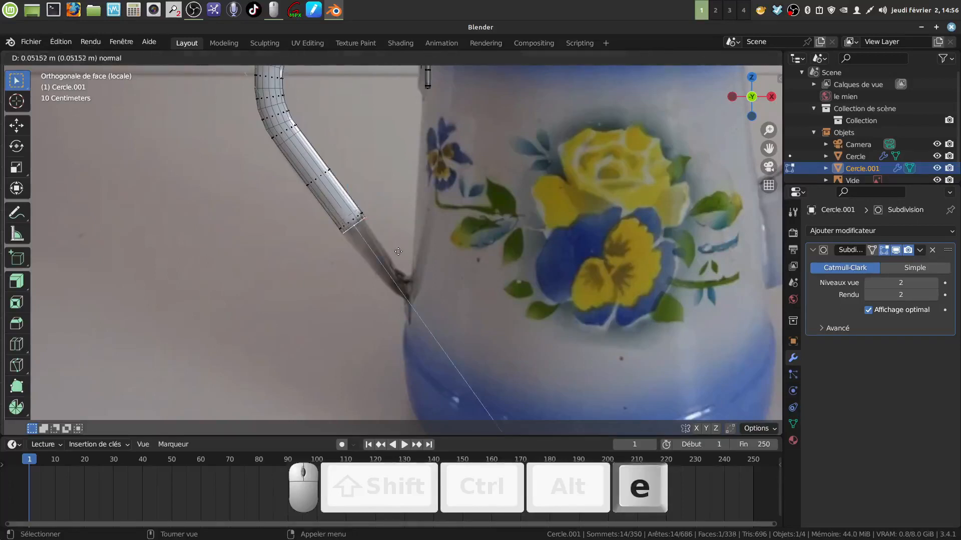
{"action": "left_click", "coordinate": [439, 301]}
Step: Scale the extruded end face uniformly to 0.635 to taper the handle's lower tip
{"action": "key", "text": "s"}
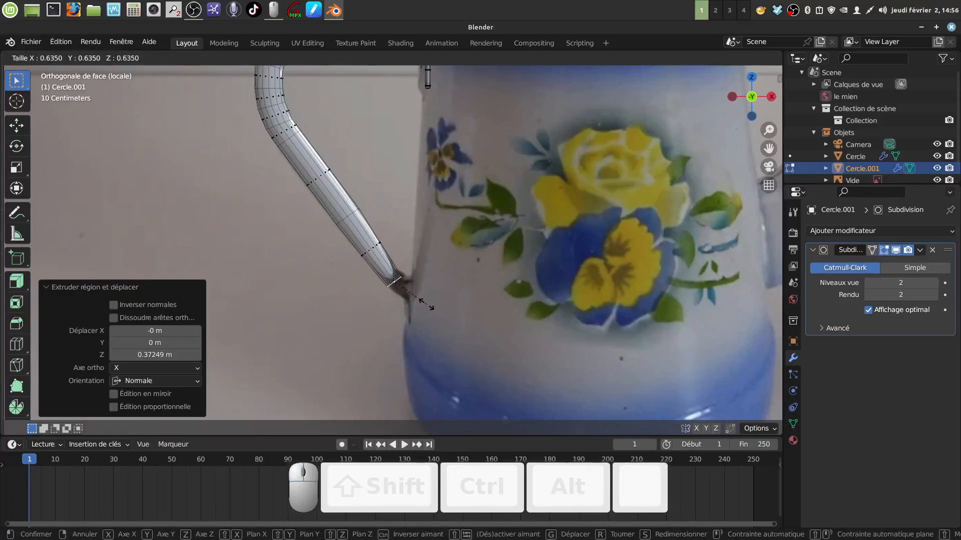
{"action": "left_click", "coordinate": [425, 303]}
{"action": "scroll", "coordinate": [410, 286], "scroll_direction": "down", "scroll_amount": 3}
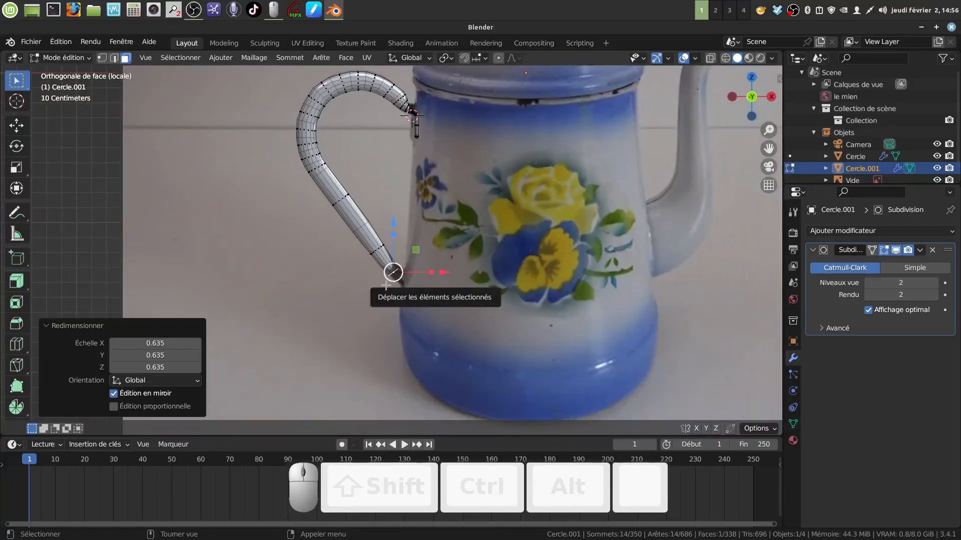
Step: In wireframe top view, widen the lower end face along Y by a factor of about 1.319
{"action": "middle_click_drag", "start_coordinate": [387, 286], "coordinate": [439, 264]}
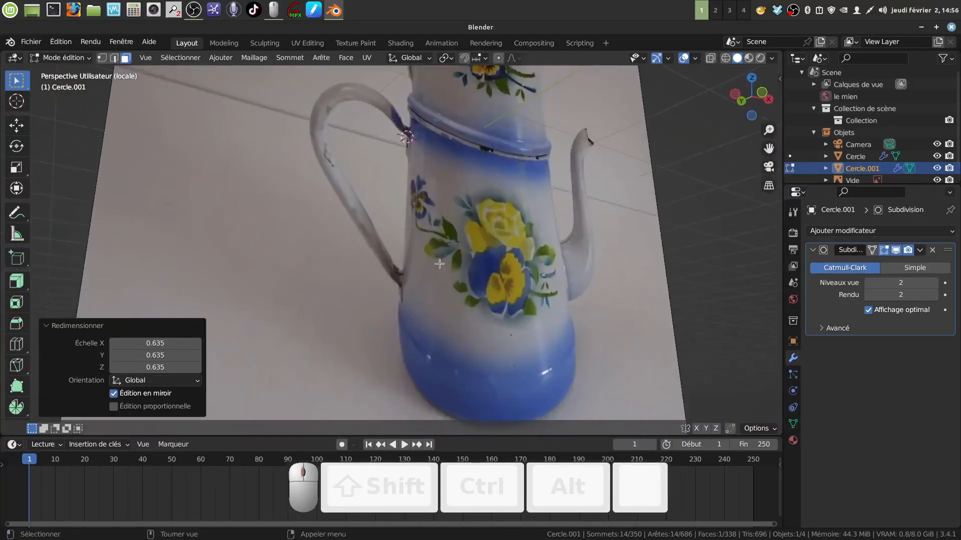
{"action": "key", "text": "KP_7"}
{"action": "scroll", "coordinate": [420, 302], "scroll_direction": "down", "scroll_amount": 3}
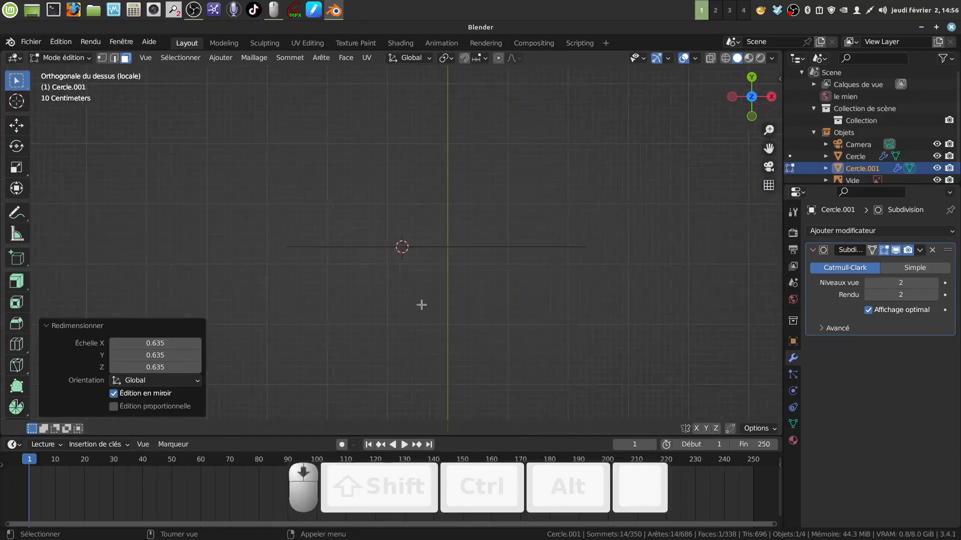
{"action": "scroll", "coordinate": [414, 366], "scroll_direction": "up", "scroll_amount": 4}
{"action": "middle_click_drag", "start_coordinate": [407, 346], "coordinate": [400, 95], "text": "shift"}
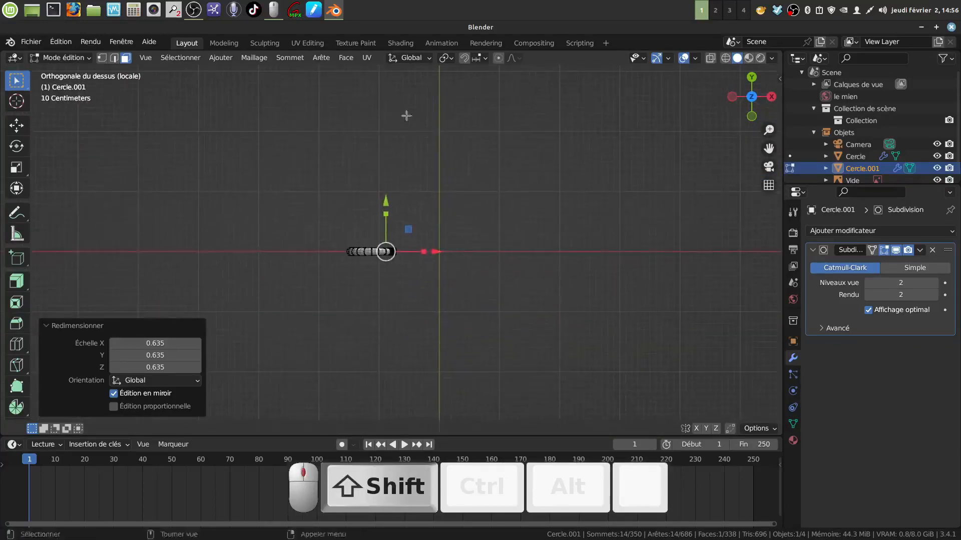
{"action": "scroll", "coordinate": [411, 262], "scroll_direction": "up", "scroll_amount": 5}
{"action": "scroll", "coordinate": [412, 263], "scroll_direction": "up", "scroll_amount": 5}
{"action": "mouse_move", "coordinate": [398, 285]}
{"action": "middle_mouse_down", "text": "shift"}
{"action": "mouse_move", "coordinate": [461, 283]}
{"action": "mouse_move", "coordinate": [396, 295]}
{"action": "middle_mouse_up", "text": "shift"}
{"action": "key", "text": "z"}
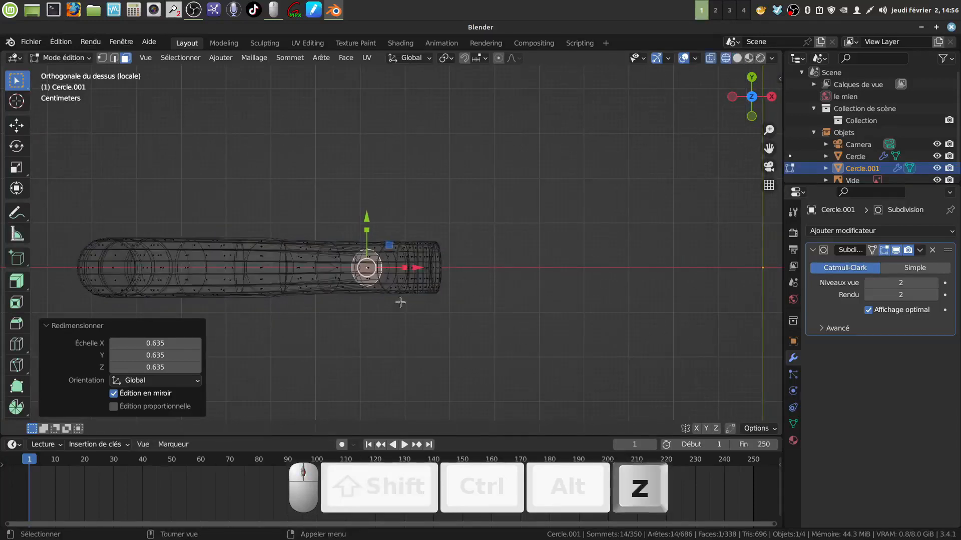
{"action": "scroll", "coordinate": [409, 324], "scroll_direction": "up", "scroll_amount": 2}
{"action": "left_click_drag", "start_coordinate": [356, 238], "coordinate": [356, 228]}
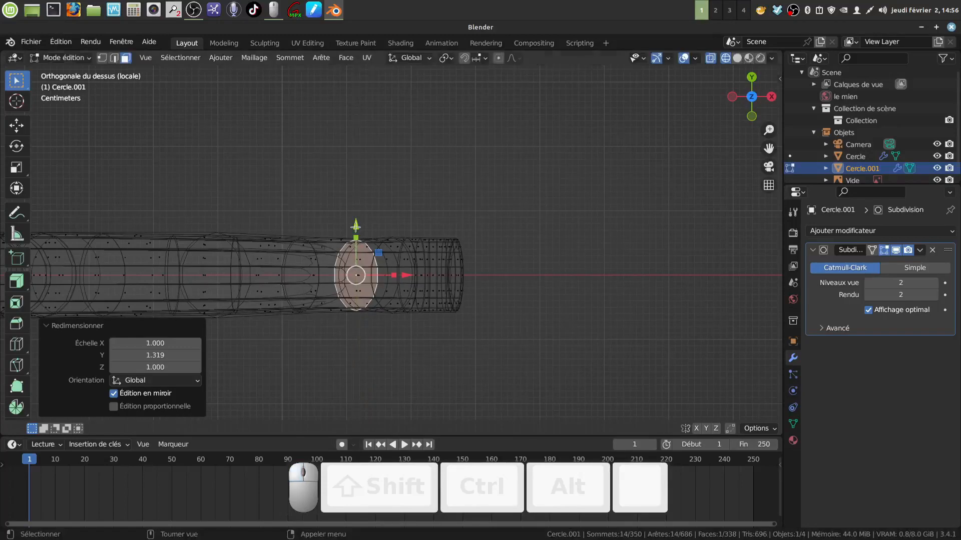
Step: In front view, rotate the lower end face about -15.8° to turn it toward the pot's side
{"action": "key", "text": "KP_1"}
{"action": "scroll", "coordinate": [355, 228], "scroll_direction": "down", "scroll_amount": 6}
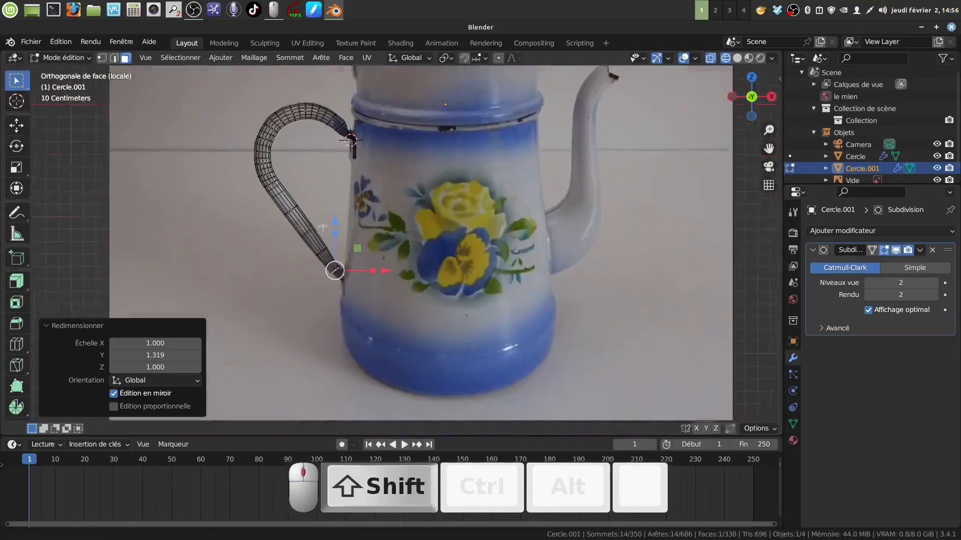
{"action": "middle_click_drag", "start_coordinate": [388, 321], "coordinate": [398, 282], "text": "shift"}
{"action": "scroll", "coordinate": [398, 282], "scroll_direction": "up", "scroll_amount": 4}
{"action": "middle_click_drag", "start_coordinate": [326, 257], "coordinate": [368, 274], "text": "shift"}
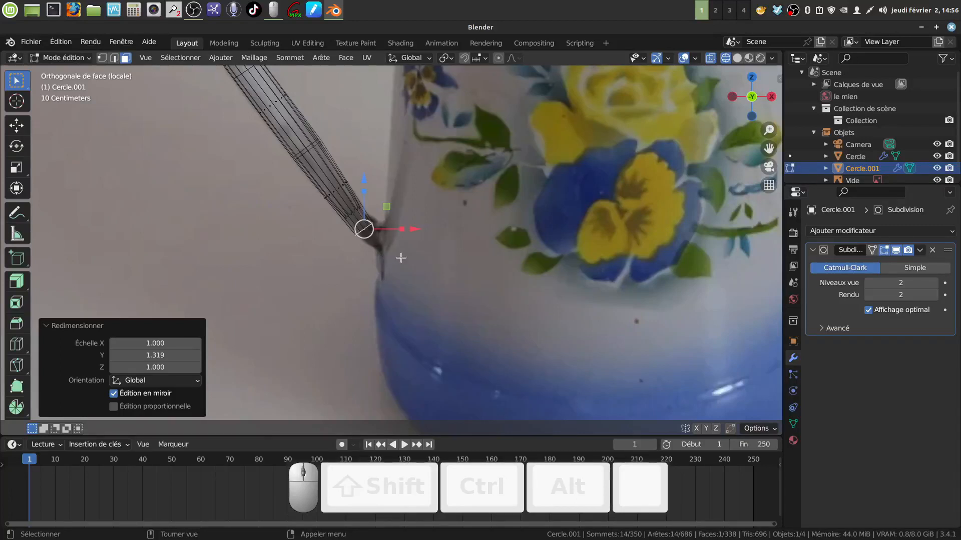
{"action": "key", "text": "r"}
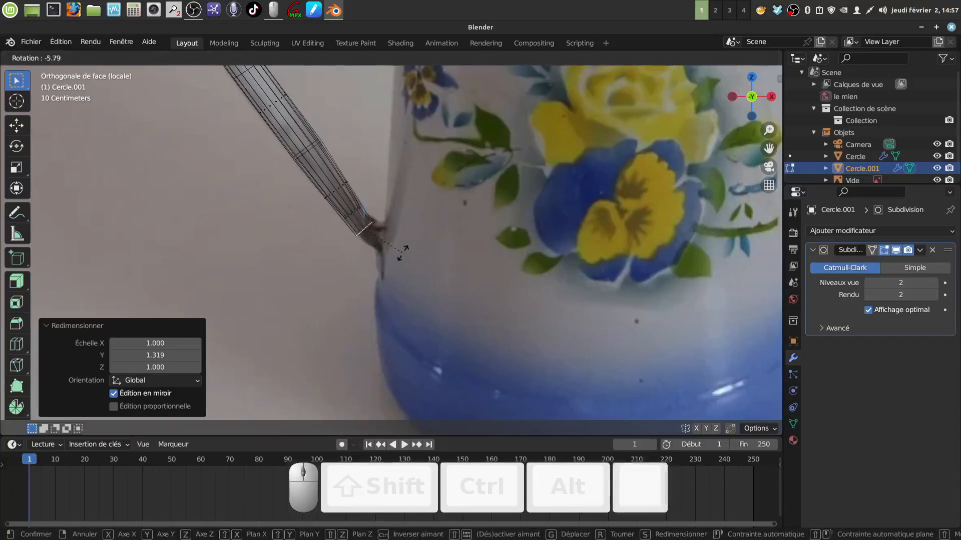
{"action": "left_click", "coordinate": [402, 244]}
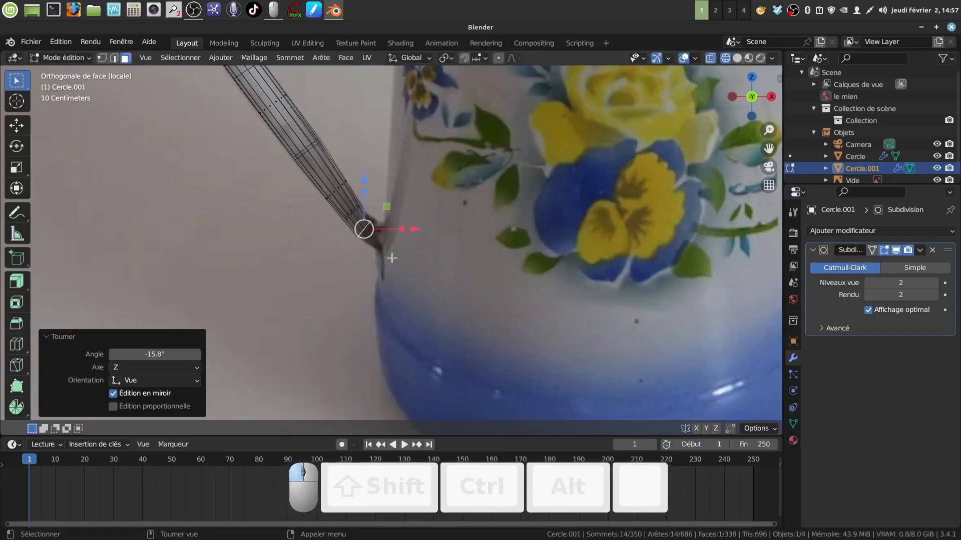
Step: Extrude the rotated end face about 0.073 m along its normal, up to the pot's body
{"action": "key", "text": "e"}
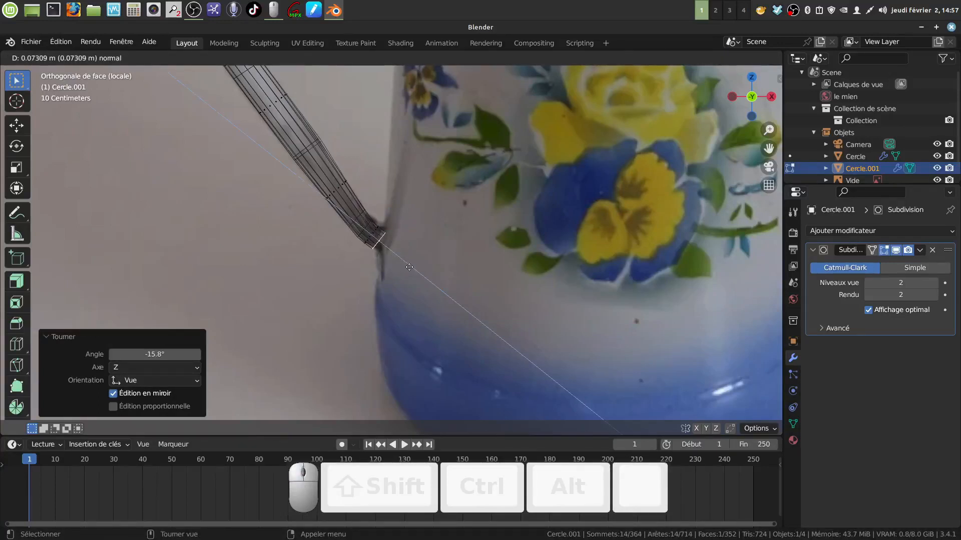
{"action": "left_click", "coordinate": [409, 267]}
{"action": "scroll", "coordinate": [409, 241], "scroll_direction": "down", "scroll_amount": 3}
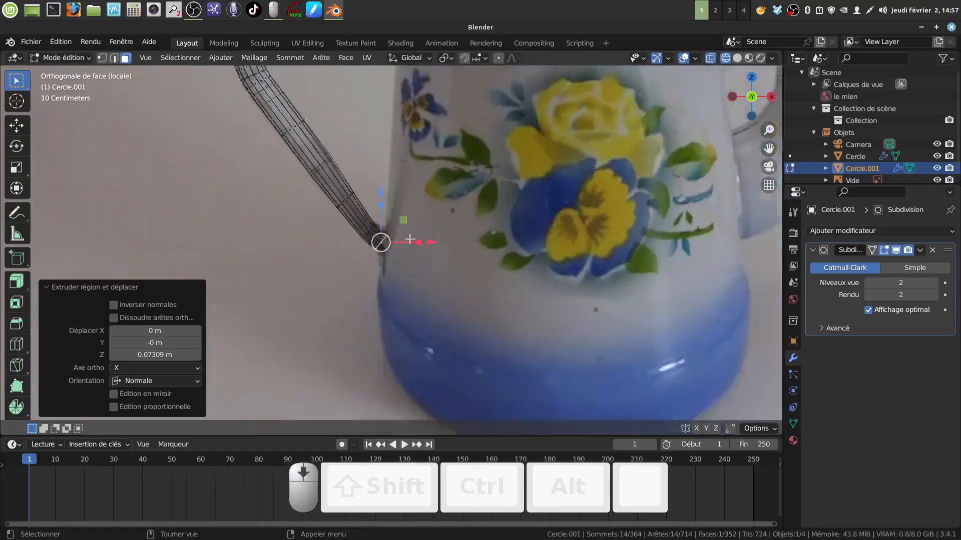
Step: Shrink the new end face uniformly to about 0.198 using smooth proportional editing with an influence size of about 0.164
{"action": "scroll", "coordinate": [421, 300], "scroll_direction": "up", "scroll_amount": 3}
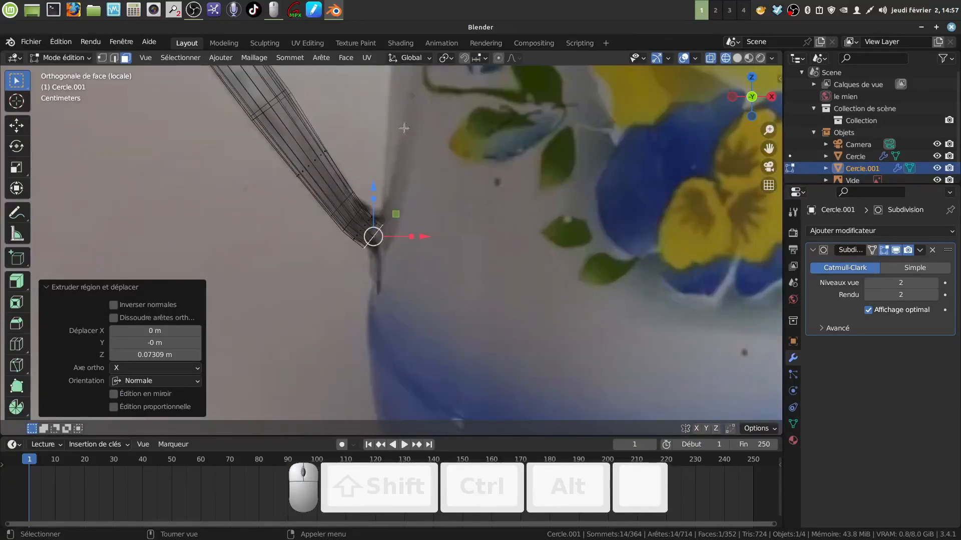
{"action": "left_click", "coordinate": [498, 58]}
{"action": "key", "text": "s"}
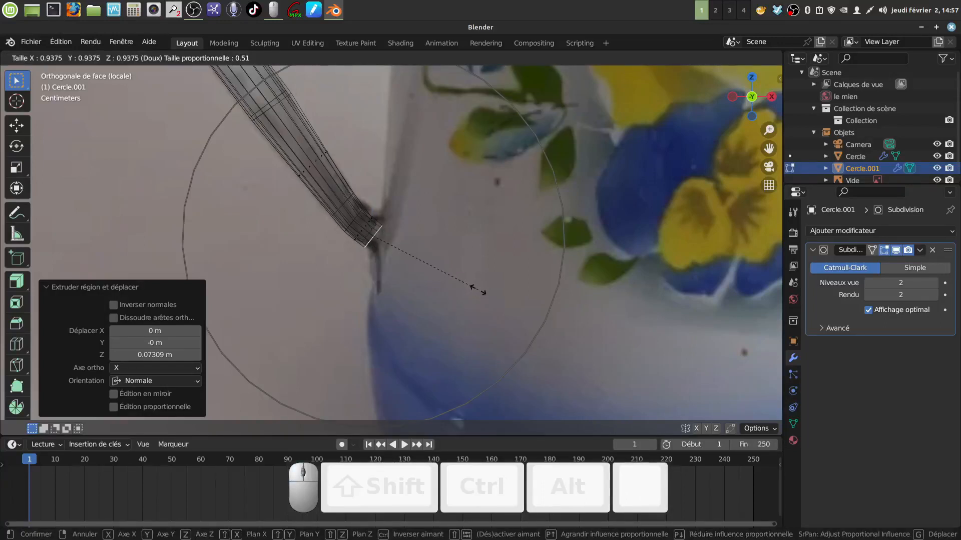
{"action": "scroll", "coordinate": [478, 289], "scroll_direction": "up", "scroll_amount": 7}
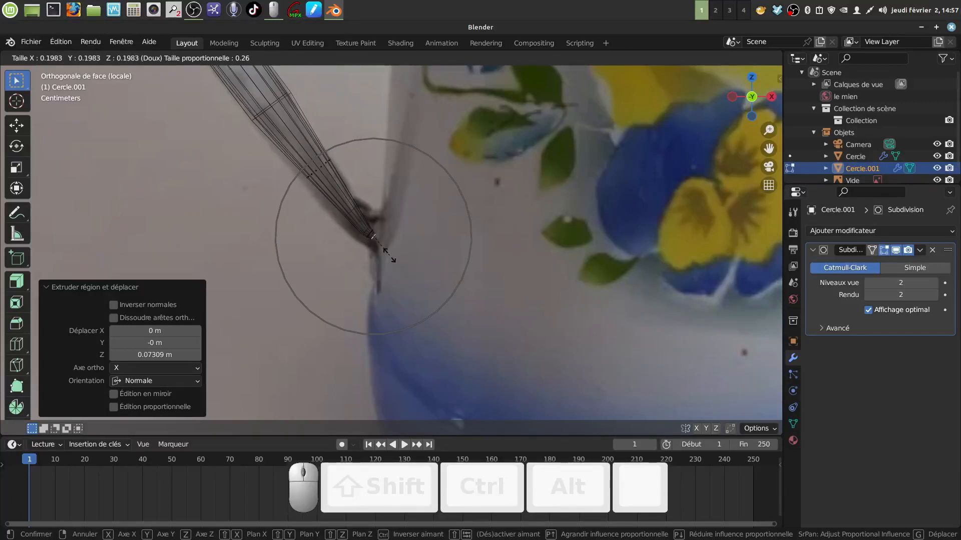
{"action": "scroll", "coordinate": [393, 260], "scroll_direction": "up", "scroll_amount": 5}
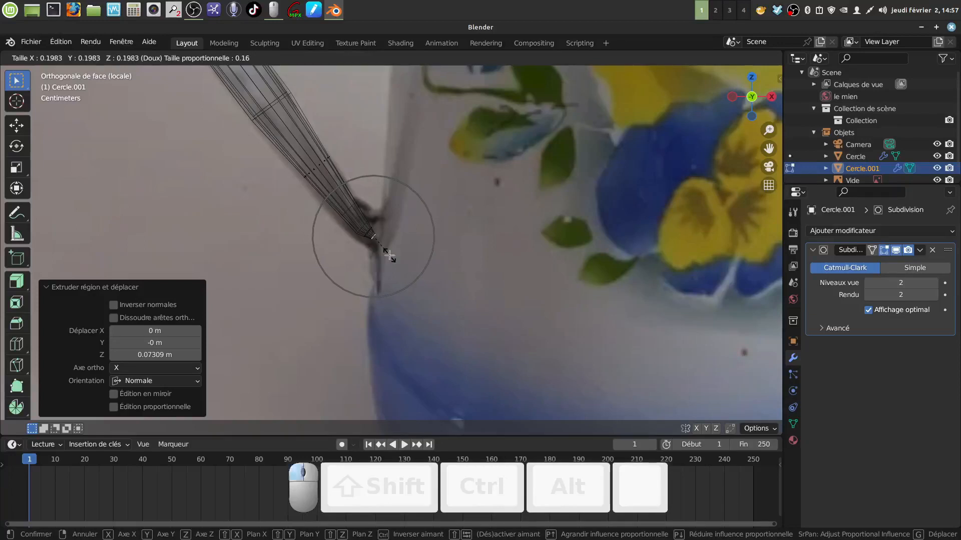
{"action": "left_click", "coordinate": [392, 259]}
Step: Disable proportional editing and move the tip face about -0.0047 m in X and -0.0093 m in Z to match the photo
{"action": "scroll", "coordinate": [385, 259], "scroll_direction": "up", "scroll_amount": 2}
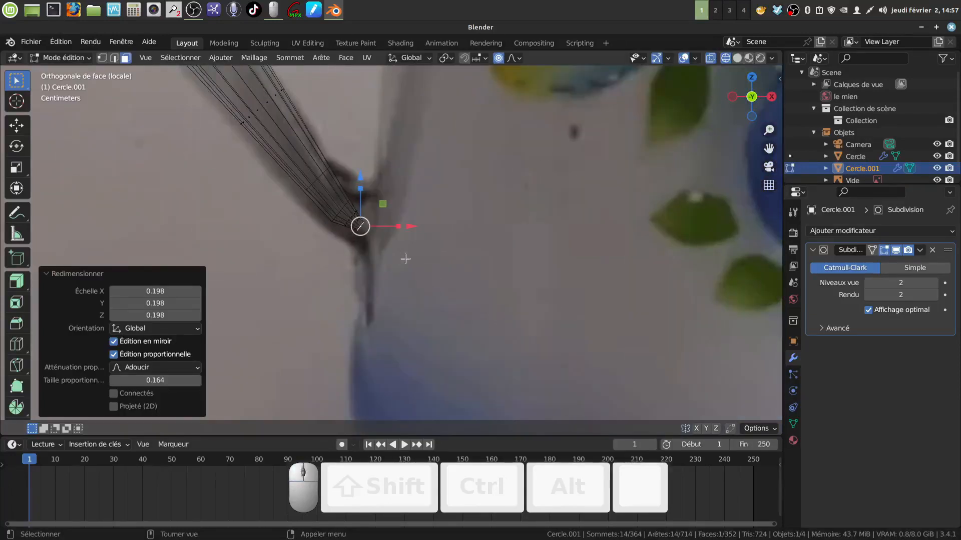
{"action": "key", "text": "g"}
{"action": "key", "text": "Escape"}
{"action": "left_click", "coordinate": [498, 58]}
{"action": "key", "text": "g"}
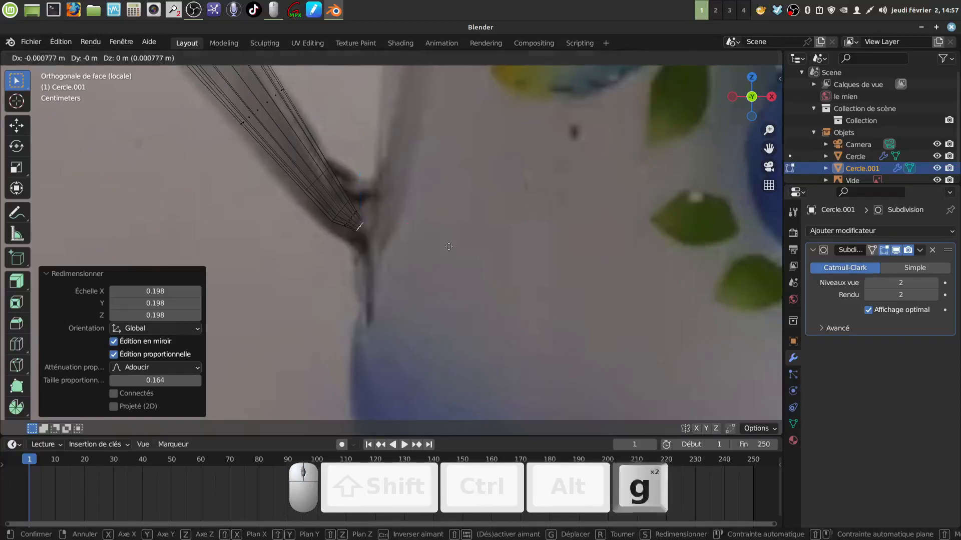
{"action": "left_click", "coordinate": [439, 252]}
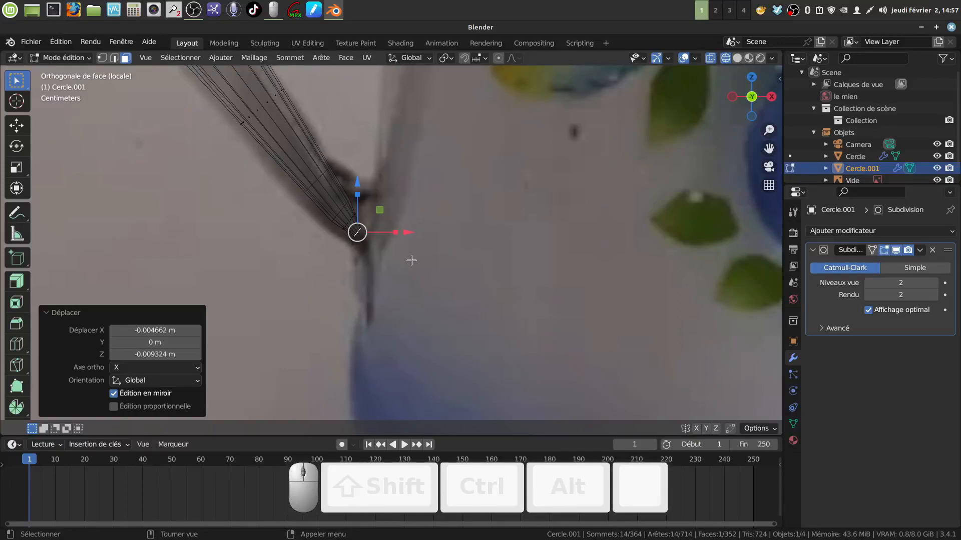
Step: In top view, widen the tip face along Y by about 1.805 with proportional editing at an influence size of about 0.164
{"action": "scroll", "coordinate": [403, 250], "scroll_direction": "down", "scroll_amount": 1}
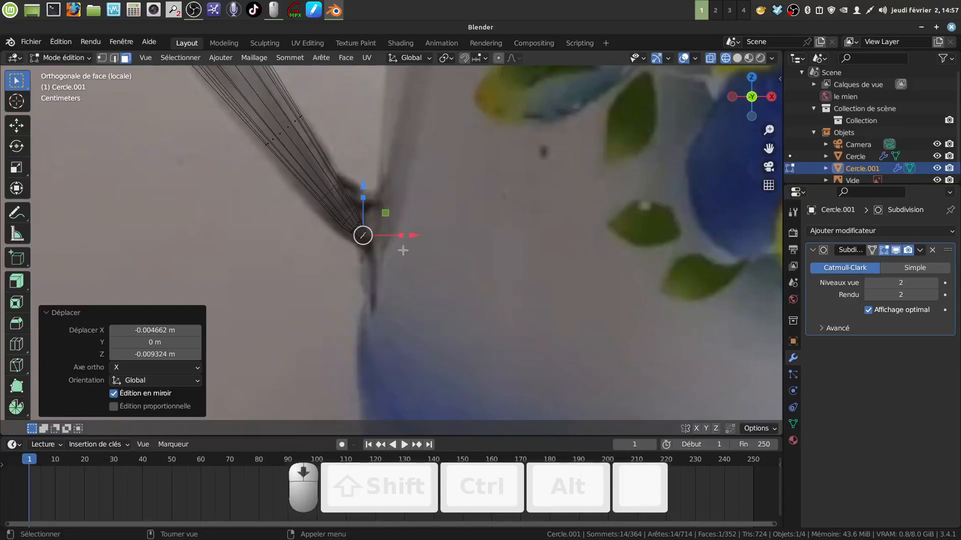
{"action": "key", "text": "KP_7"}
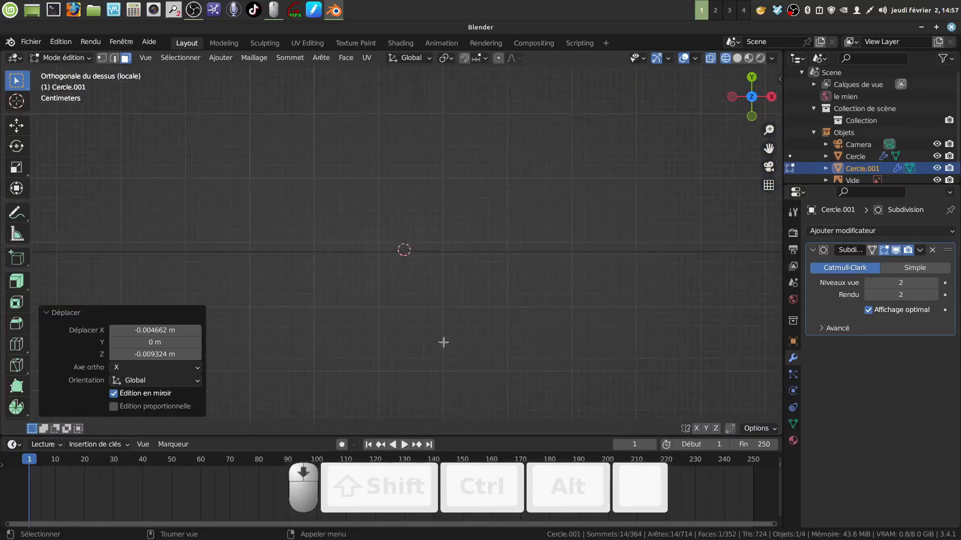
{"action": "scroll", "coordinate": [444, 342], "scroll_direction": "down", "scroll_amount": 2}
{"action": "middle_click_drag", "start_coordinate": [441, 344], "coordinate": [429, 246], "text": "shift"}
{"action": "scroll", "coordinate": [397, 325], "scroll_direction": "up", "scroll_amount": 5}
{"action": "scroll", "coordinate": [454, 350], "scroll_direction": "up", "scroll_amount": 5}
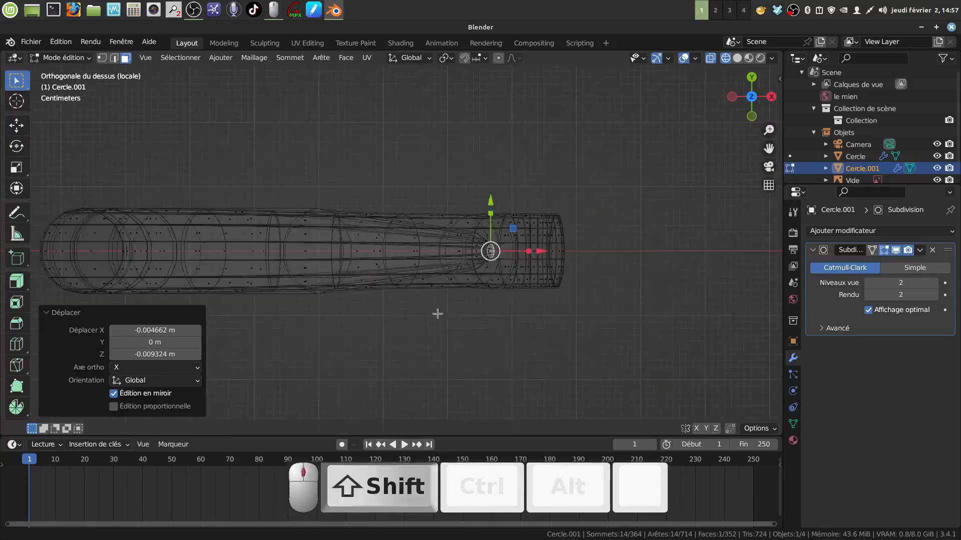
{"action": "middle_click_drag", "start_coordinate": [438, 313], "coordinate": [399, 350], "text": "shift"}
{"action": "scroll", "coordinate": [403, 358], "scroll_direction": "up", "scroll_amount": 3}
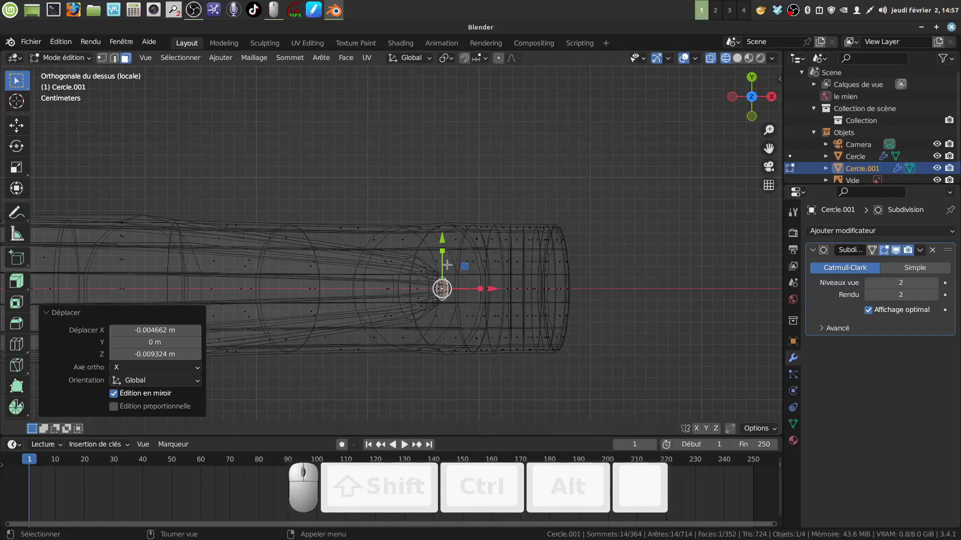
{"action": "key", "text": "z"}
{"action": "key", "text": "z"}
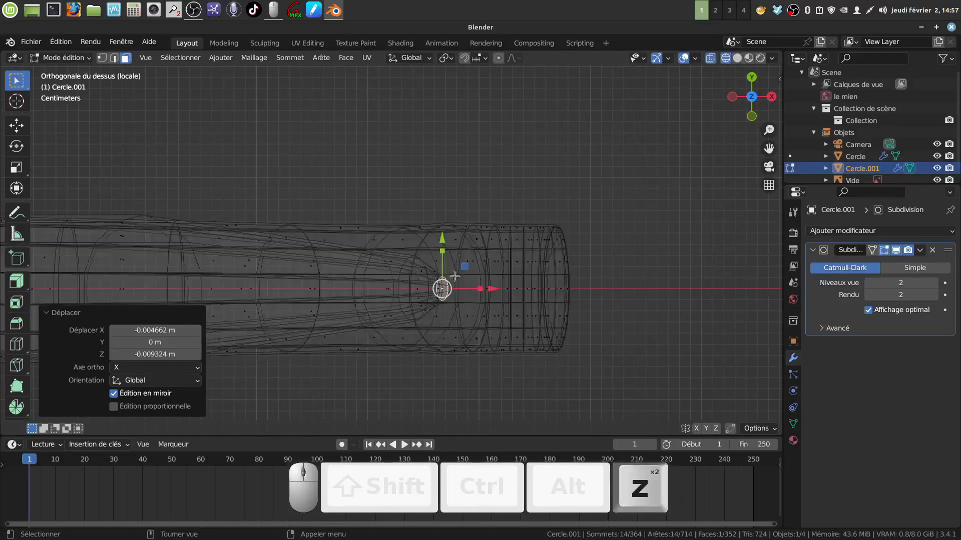
{"action": "left_click", "coordinate": [498, 59]}
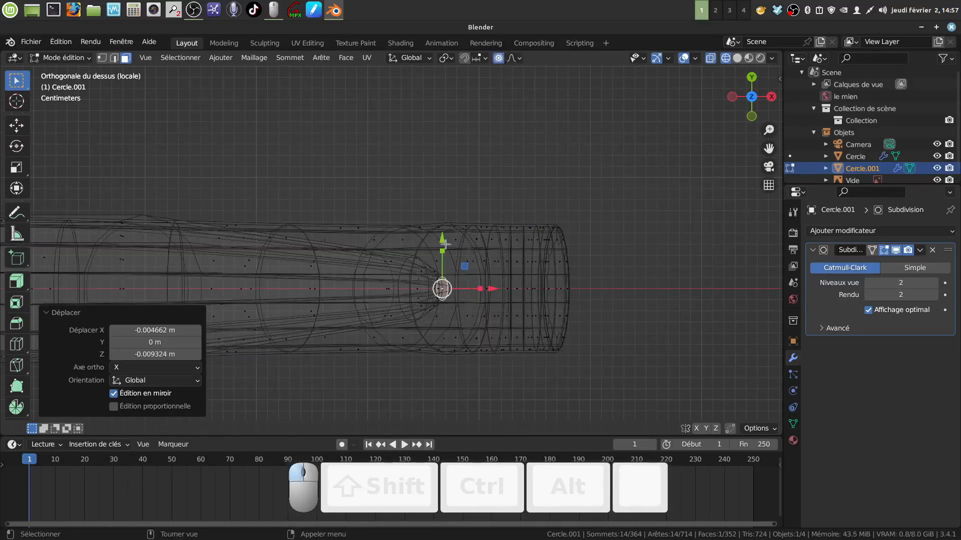
{"action": "key", "text": "s"}
{"action": "key", "text": "y"}
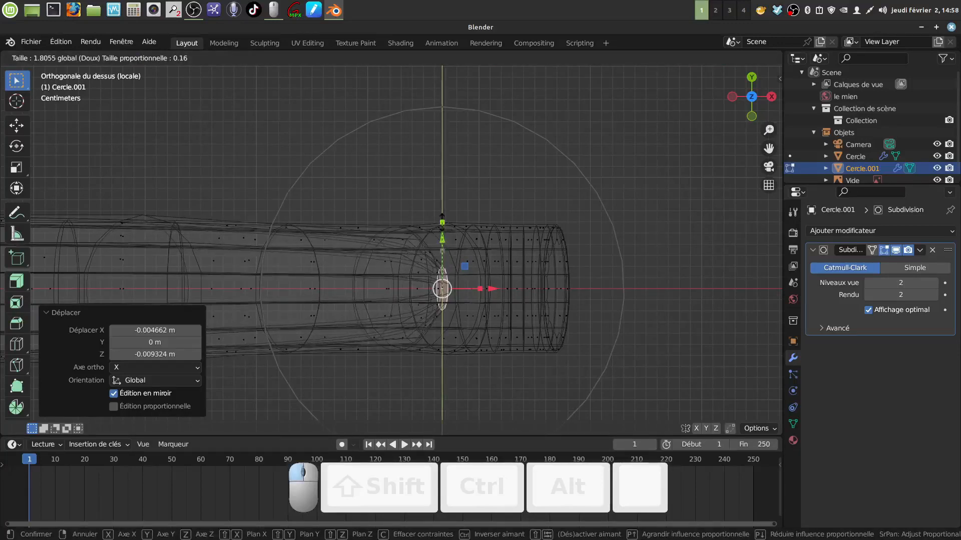
{"action": "left_click", "coordinate": [452, 242]}
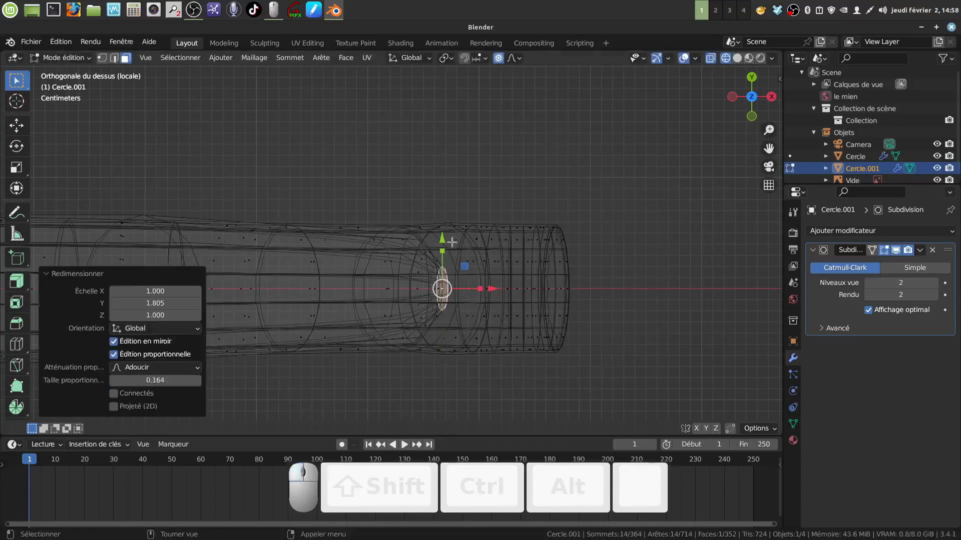
Step: Disable proportional editing and widen the handle's tip face along Y by about 2.606
{"action": "left_click", "coordinate": [498, 59]}
{"action": "key", "text": "s"}
{"action": "key", "text": "y"}
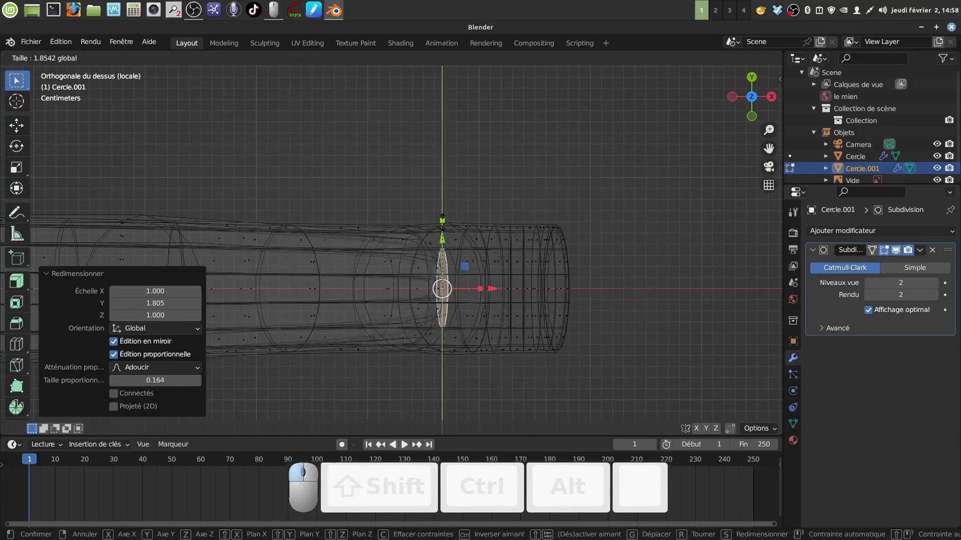
{"action": "left_click", "coordinate": [455, 196]}
Step: In front view, place the 3D cursor just below the handle's tip face, on its outer side, as the pivot for a bend
{"action": "key", "text": "KP_1"}
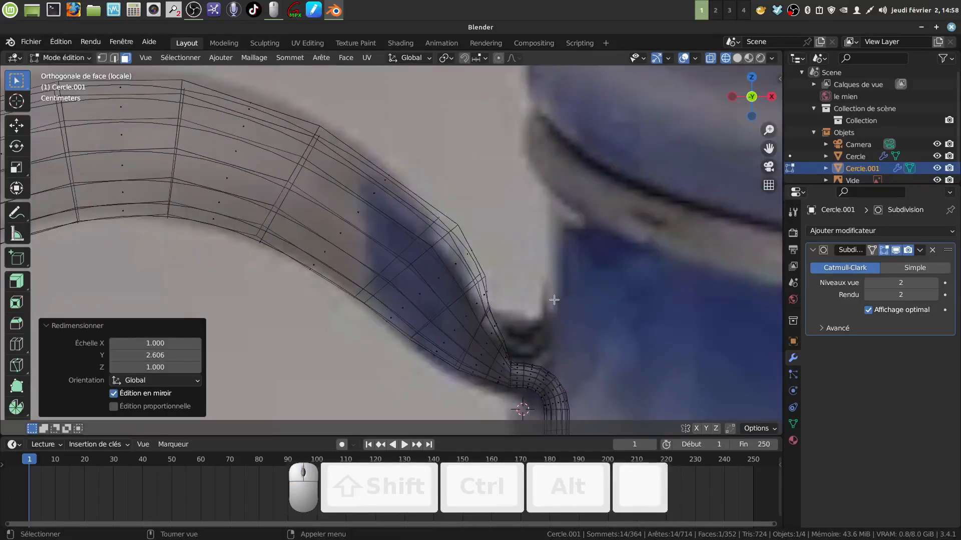
{"action": "scroll", "coordinate": [493, 357], "scroll_direction": "down", "scroll_amount": 3}
{"action": "middle_click_drag", "start_coordinate": [465, 373], "coordinate": [478, 167], "text": "shift"}
{"action": "scroll", "coordinate": [476, 286], "scroll_direction": "up", "scroll_amount": 3}
{"action": "middle_click_drag", "start_coordinate": [477, 301], "coordinate": [455, 302], "text": "shift"}
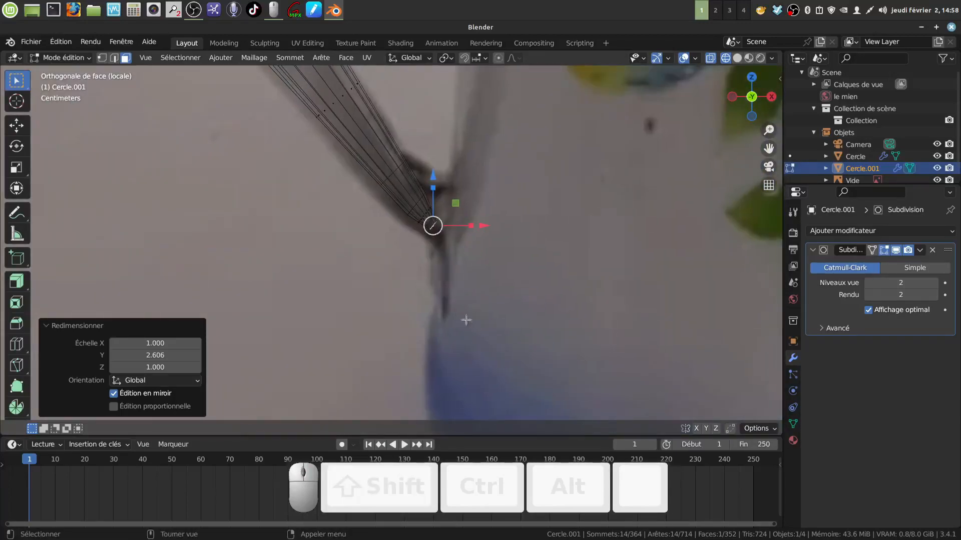
{"action": "left_click", "coordinate": [656, 57]}
{"action": "left_click", "coordinate": [17, 101]}
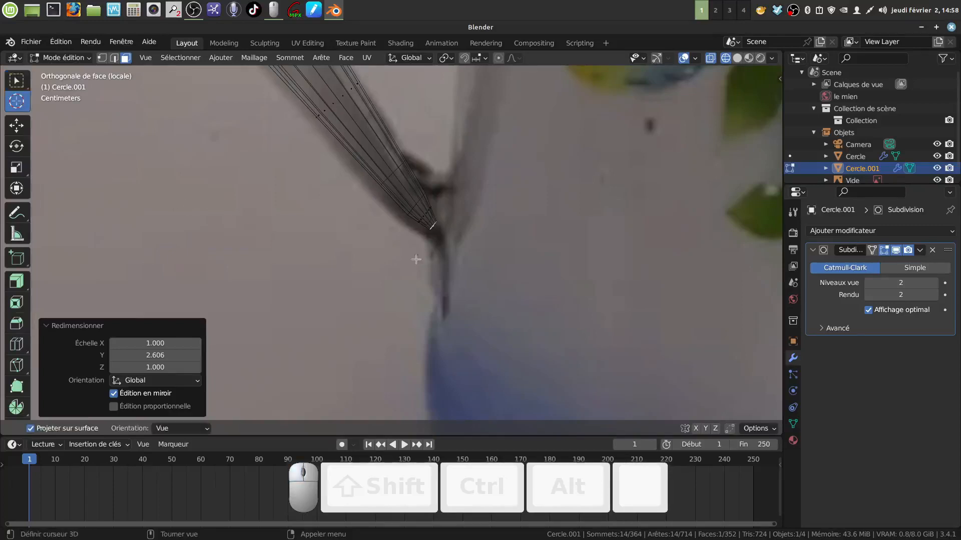
{"action": "left_click", "coordinate": [425, 235]}
{"action": "left_click", "coordinate": [17, 81]}
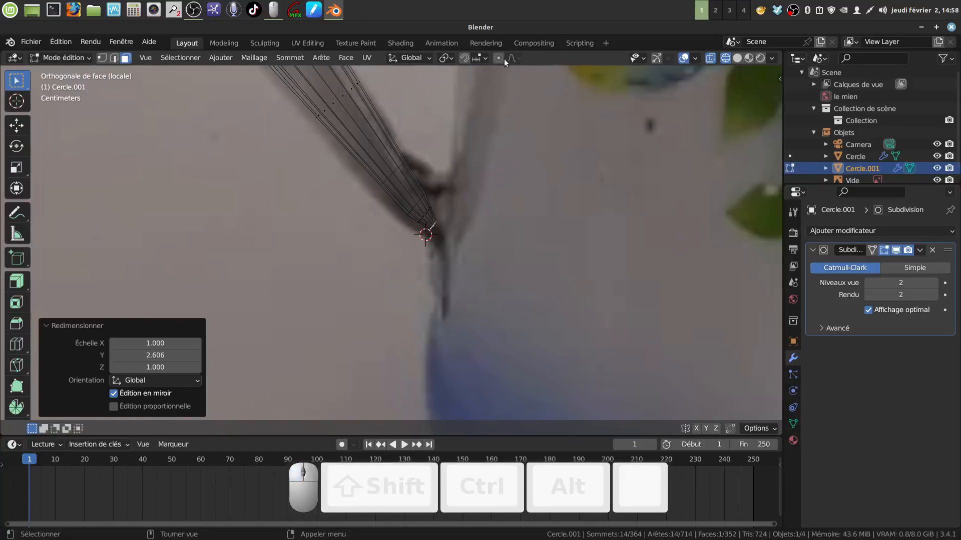
{"action": "left_click", "coordinate": [655, 58]}
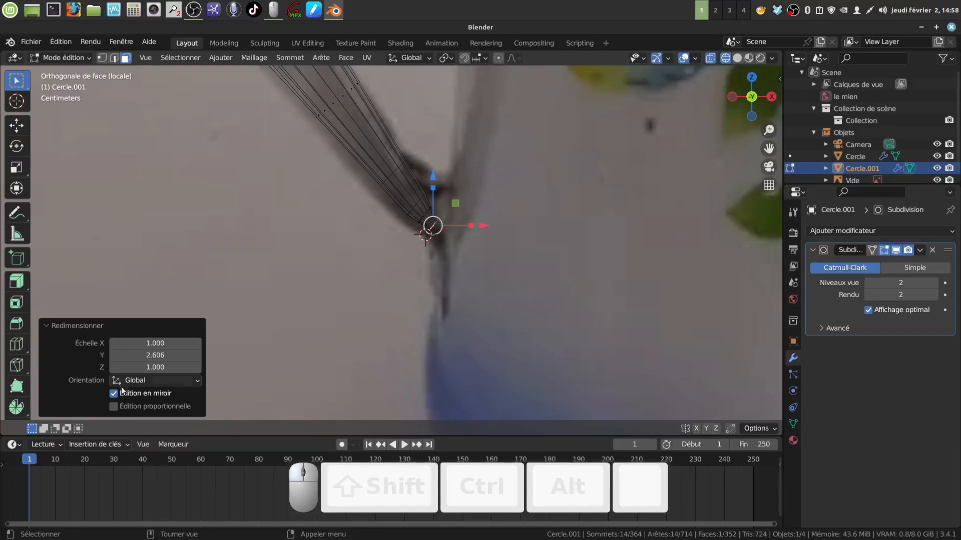
Step: Spin the tip face about 49.6° around the Y axis at the 3D cursor in 4 steps, bending the end downward
{"action": "left_click_drag", "start_coordinate": [17, 407], "coordinate": [56, 416]}
{"action": "left_click", "coordinate": [76, 419]}
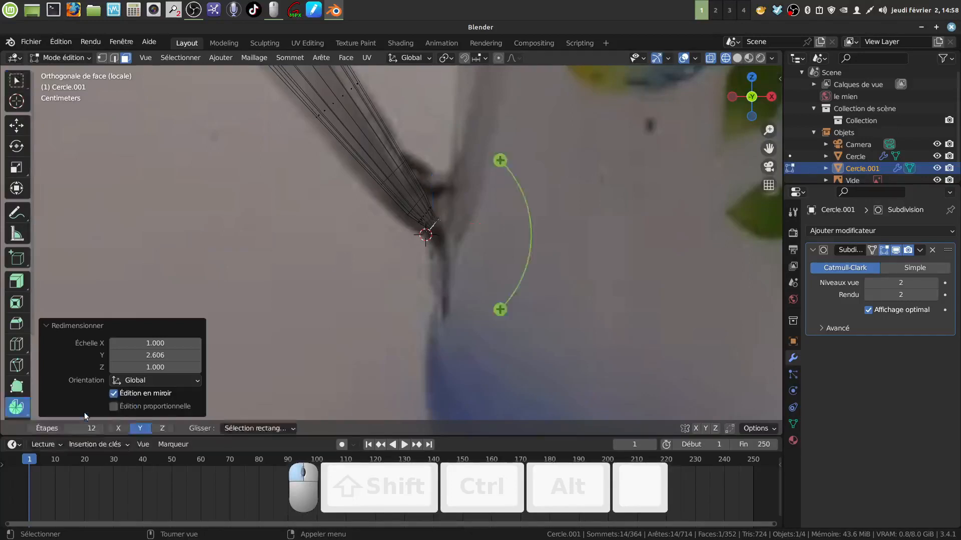
{"action": "left_click_drag", "start_coordinate": [500, 309], "coordinate": [413, 363]}
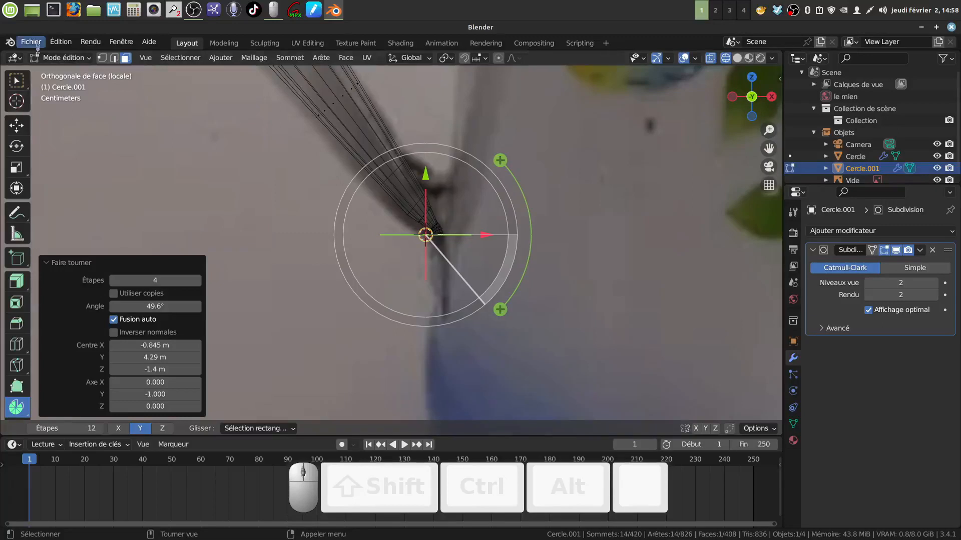
{"action": "left_click", "coordinate": [17, 83]}
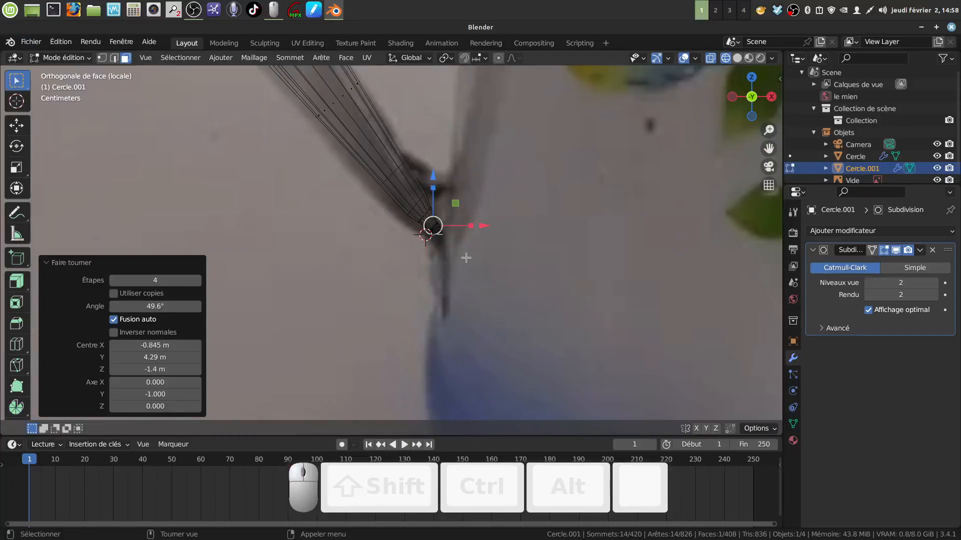
Step: Extrude the tip face and move it about -0.124 m in Z, down along the pot's body
{"action": "key", "text": "e"}
{"action": "right_click", "coordinate": [450, 229]}
{"action": "left_click_drag", "start_coordinate": [440, 184], "coordinate": [436, 266]}
{"action": "scroll", "coordinate": [480, 272], "scroll_direction": "down", "scroll_amount": 8}
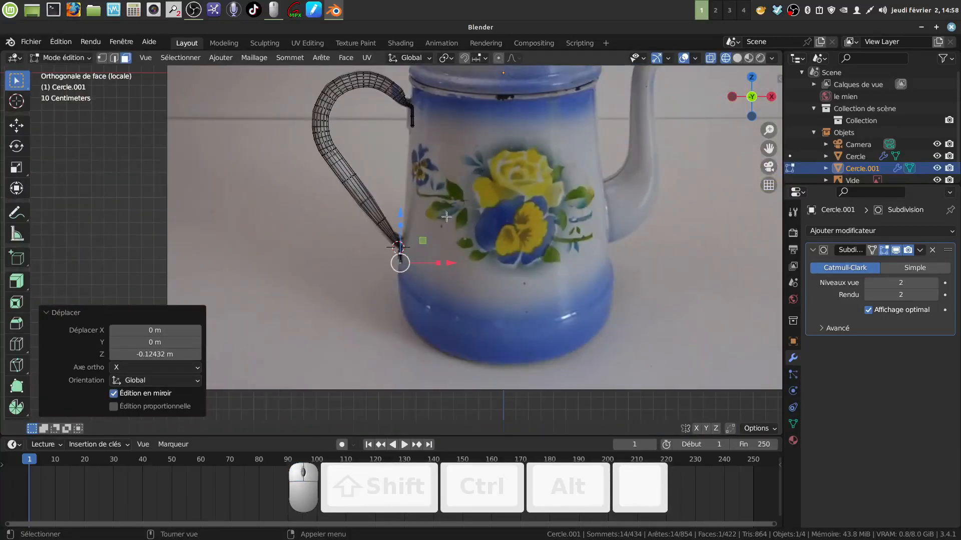
Step: Switch to solid shading, leave local view to show the whole pot, and check the handle's lower end against the body
{"action": "key", "text": "Tab"}
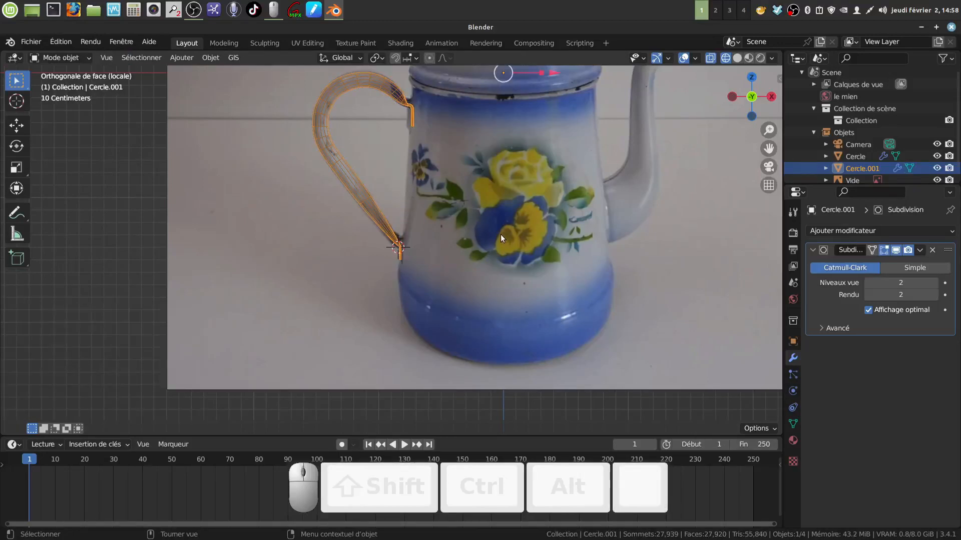
{"action": "key", "text": "Tab"}
{"action": "key", "text": "z"}
{"action": "key", "text": "Tab"}
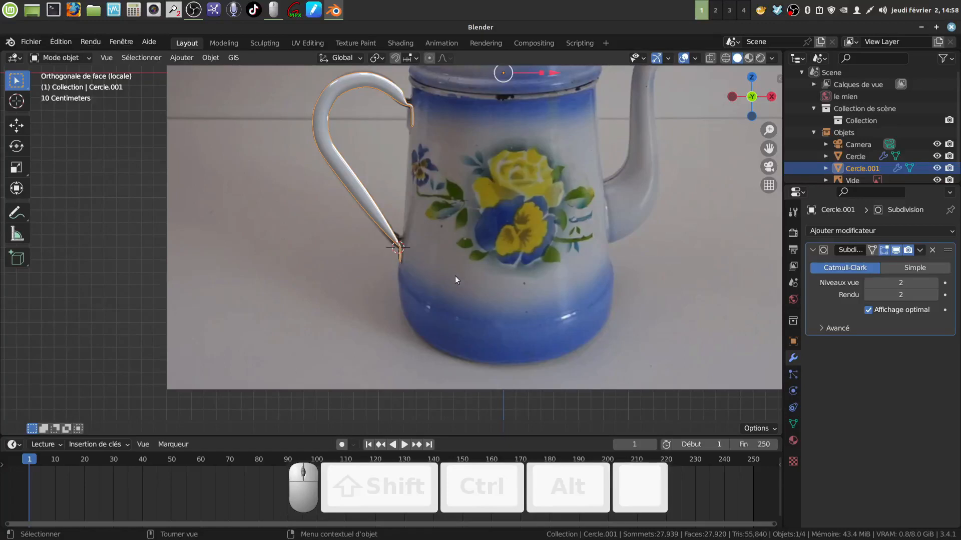
{"action": "key", "text": "KP_7"}
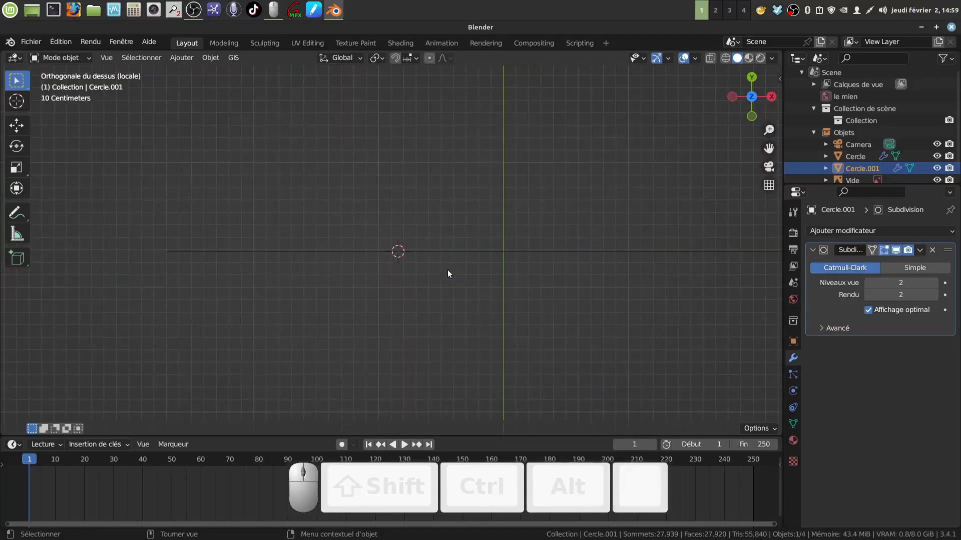
{"action": "key", "text": "KP_Divide"}
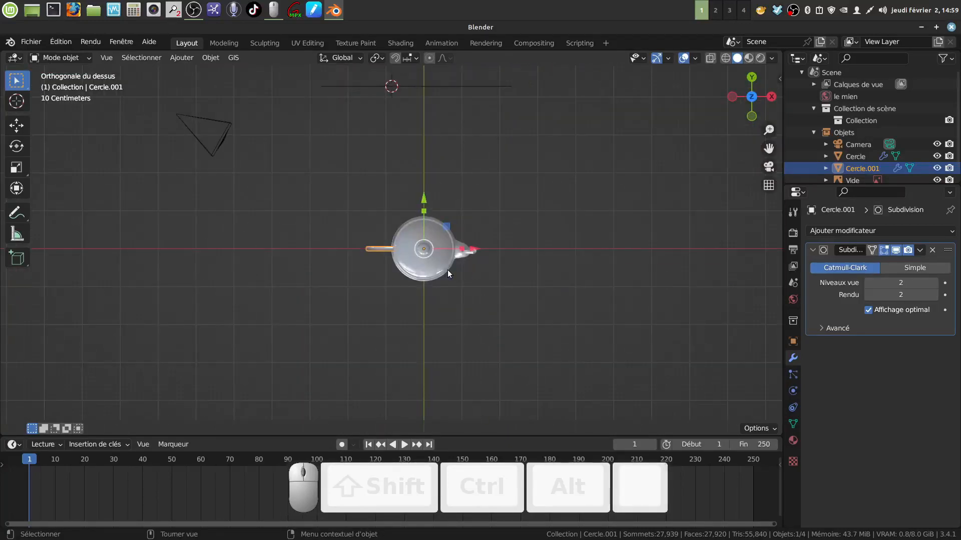
{"action": "key", "text": "KP_1"}
{"action": "scroll", "coordinate": [447, 269], "scroll_direction": "up", "scroll_amount": 6}
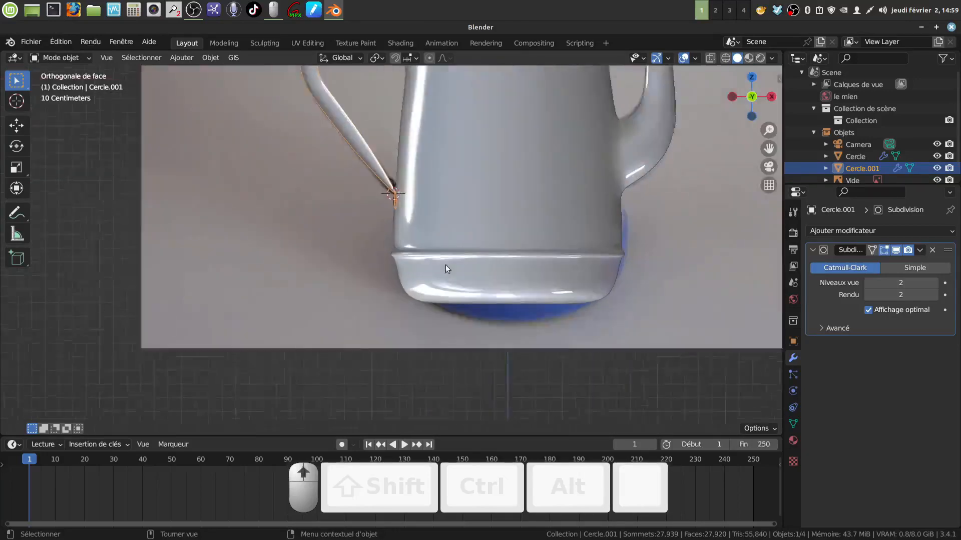
{"action": "middle_click_drag", "start_coordinate": [442, 202], "coordinate": [499, 326], "text": "shift"}
{"action": "scroll", "coordinate": [377, 340], "scroll_direction": "up", "scroll_amount": 3}
{"action": "middle_click_drag", "start_coordinate": [373, 338], "coordinate": [407, 296], "text": "shift"}
{"action": "scroll", "coordinate": [375, 349], "scroll_direction": "up", "scroll_amount": 2}
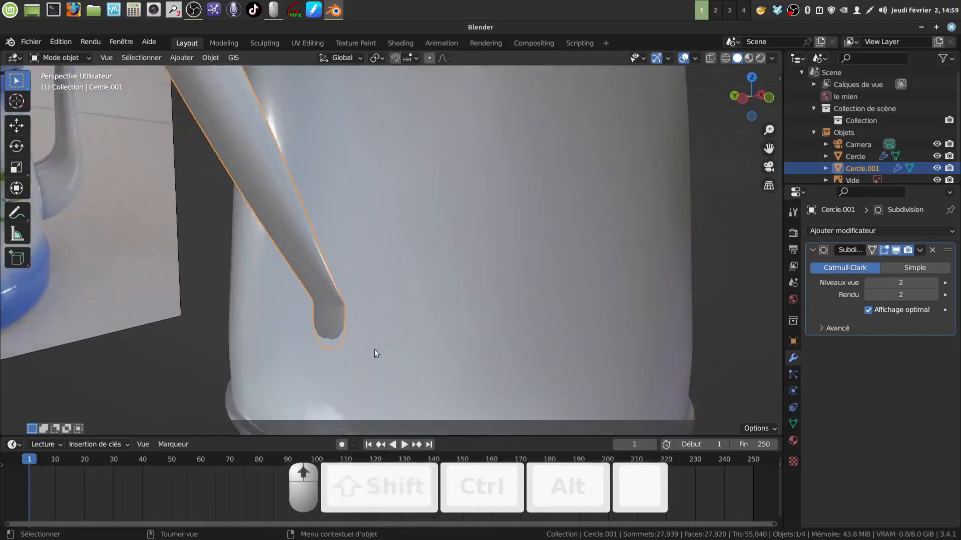
Step: Add a single loop cut near the end of the handle's downward tab, at a slide factor of about -0.688
{"action": "key", "text": "Tab"}
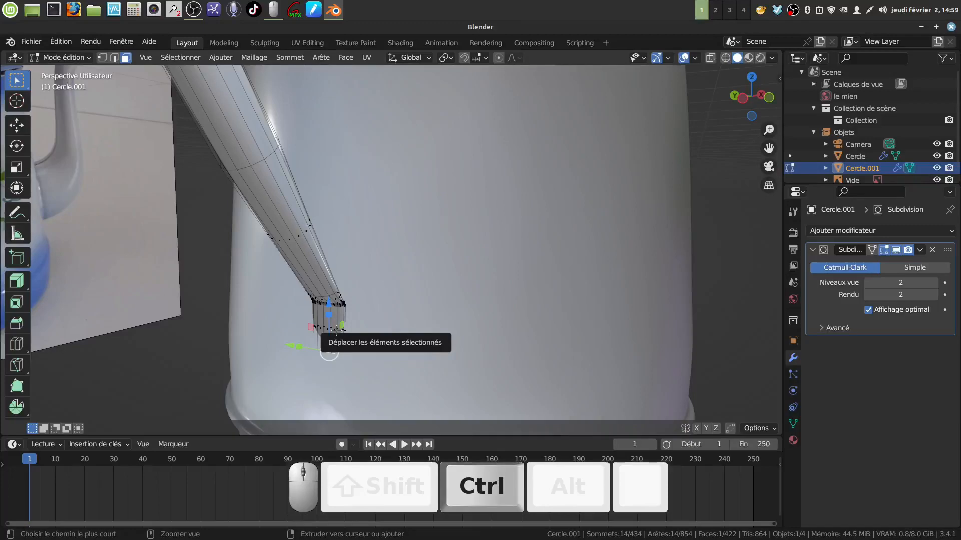
{"action": "key", "text": "ctrl+r"}
{"action": "left_click", "coordinate": [335, 340]}
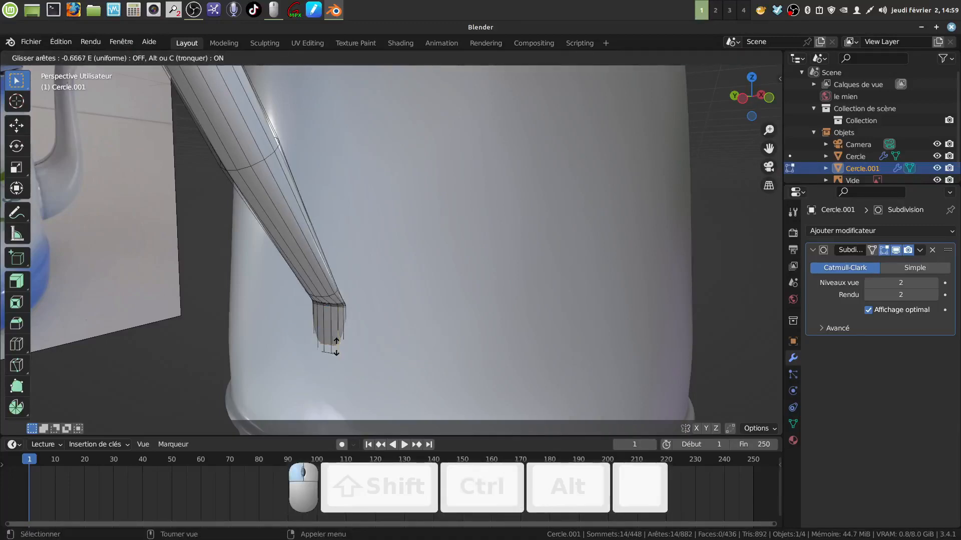
{"action": "left_click", "coordinate": [337, 347]}
{"action": "middle_click_drag", "start_coordinate": [379, 343], "coordinate": [366, 287]}
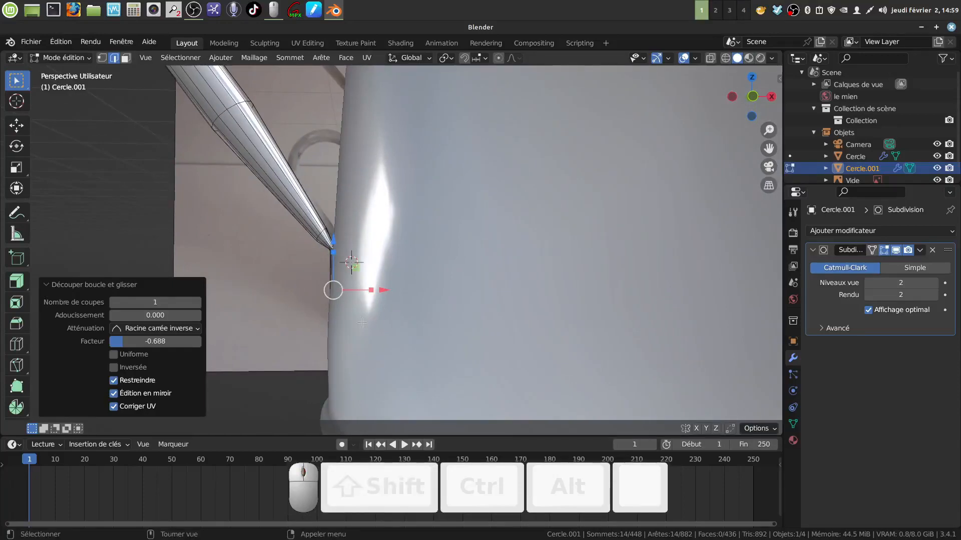
Step: In wireframe front view, select all vertices of the handle's lower end and move them about -0.021 m in X
{"action": "key", "text": "KP_1"}
{"action": "scroll", "coordinate": [280, 300], "scroll_direction": "up", "scroll_amount": 5}
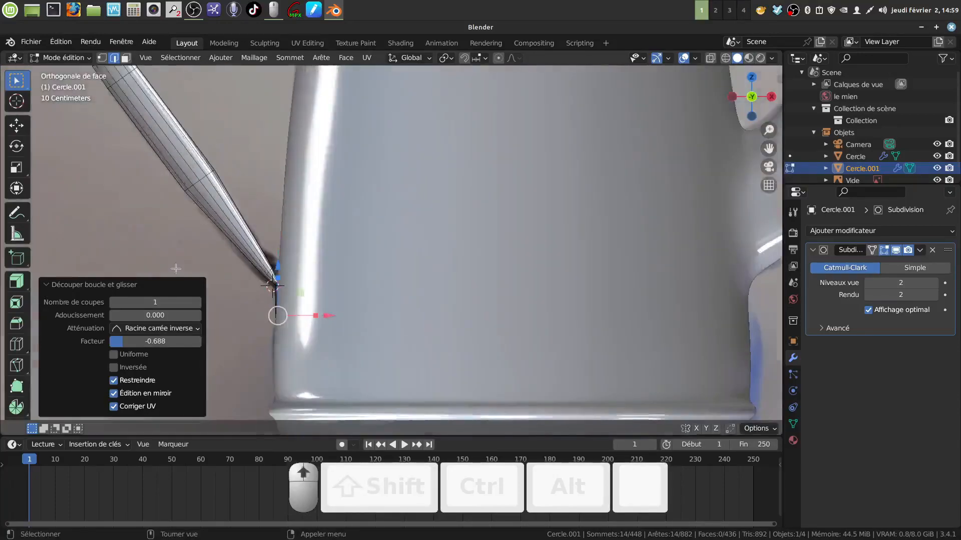
{"action": "middle_click_drag", "start_coordinate": [280, 295], "coordinate": [310, 262], "text": "shift"}
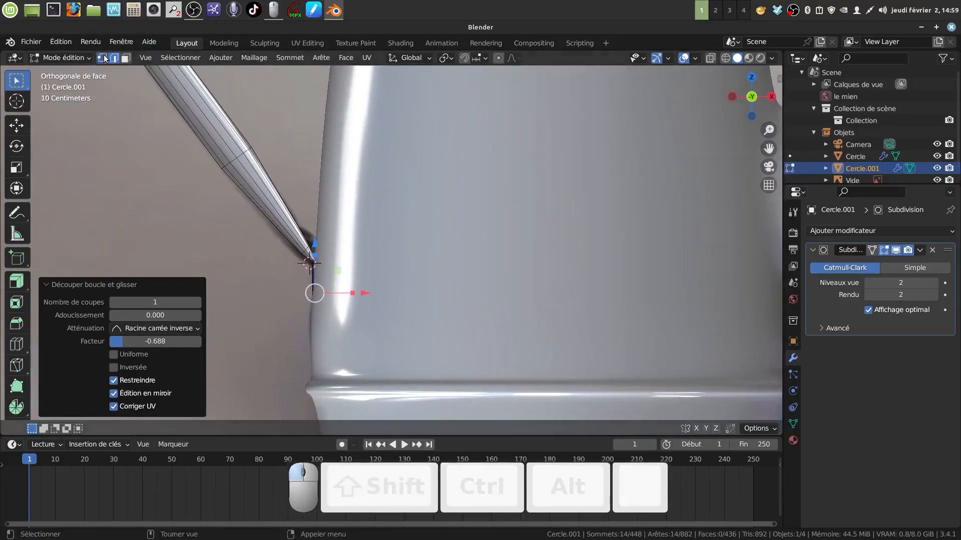
{"action": "key", "text": "1"}
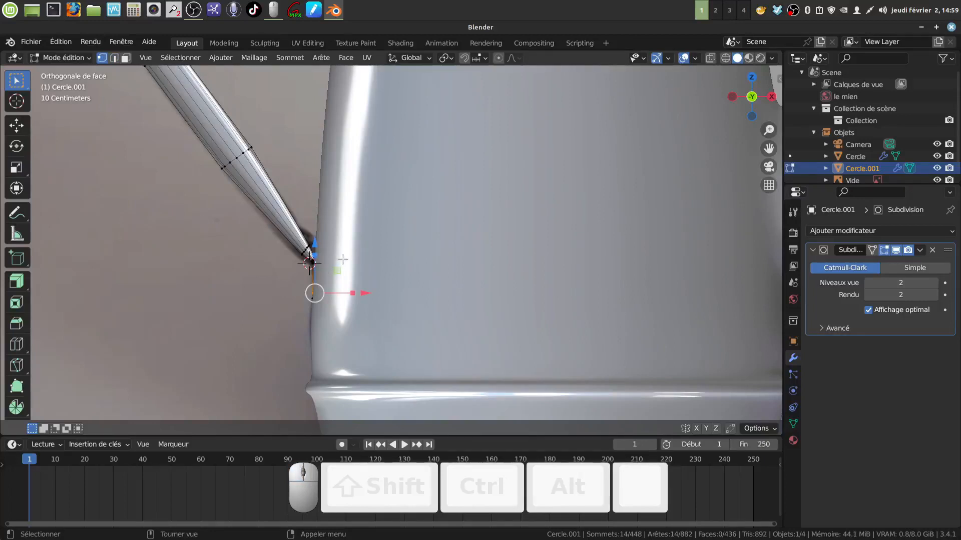
{"action": "key", "text": "z"}
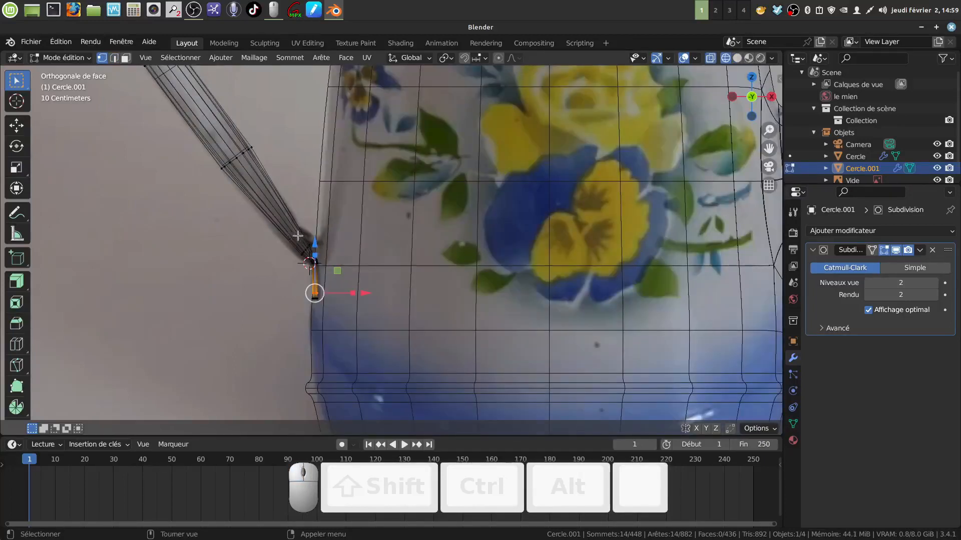
{"action": "key", "text": "c"}
{"action": "left_click_drag", "start_coordinate": [300, 241], "coordinate": [311, 304]}
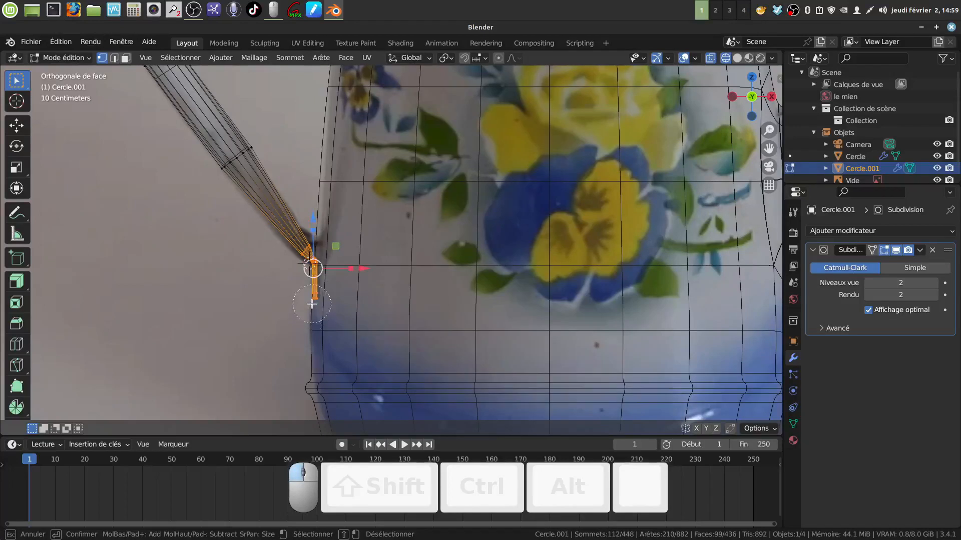
{"action": "right_click", "coordinate": [318, 302]}
{"action": "left_click_drag", "start_coordinate": [364, 268], "coordinate": [358, 271]}
{"action": "scroll", "coordinate": [332, 332], "scroll_direction": "up", "scroll_amount": 2}
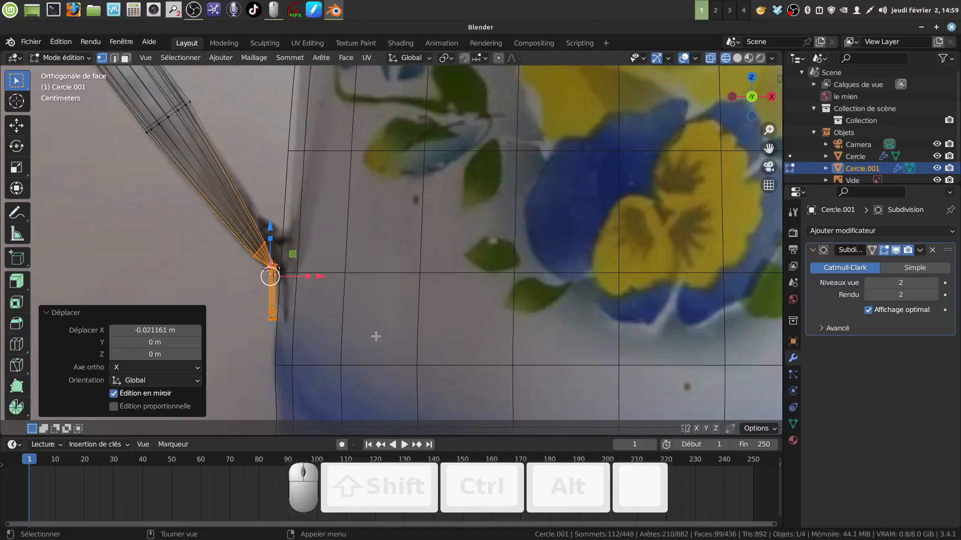
Step: Rotate the selected lower end about 4.43° in front view and move it about 0.0086 m in X against the body
{"action": "key", "text": "r"}
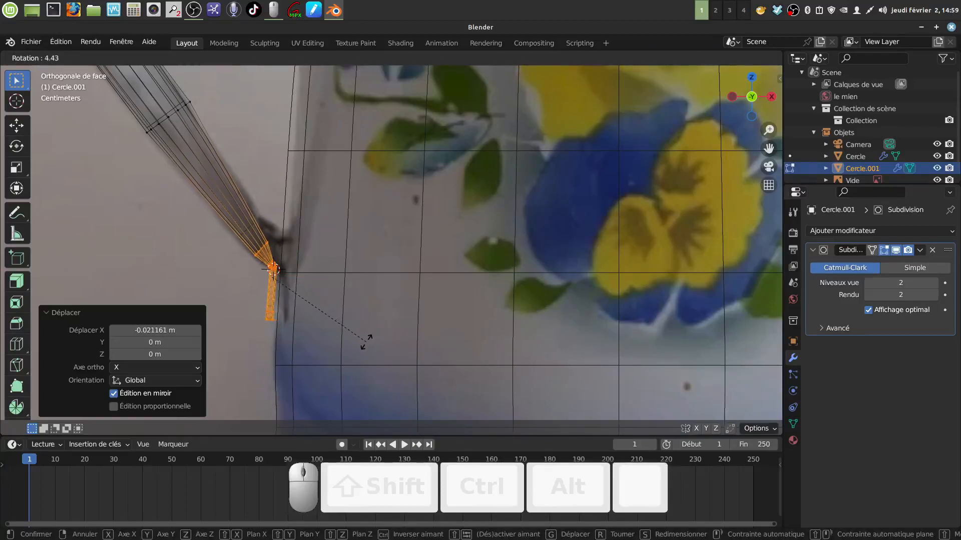
{"action": "left_click", "coordinate": [366, 342]}
{"action": "key", "text": "g"}
{"action": "key", "text": "x"}
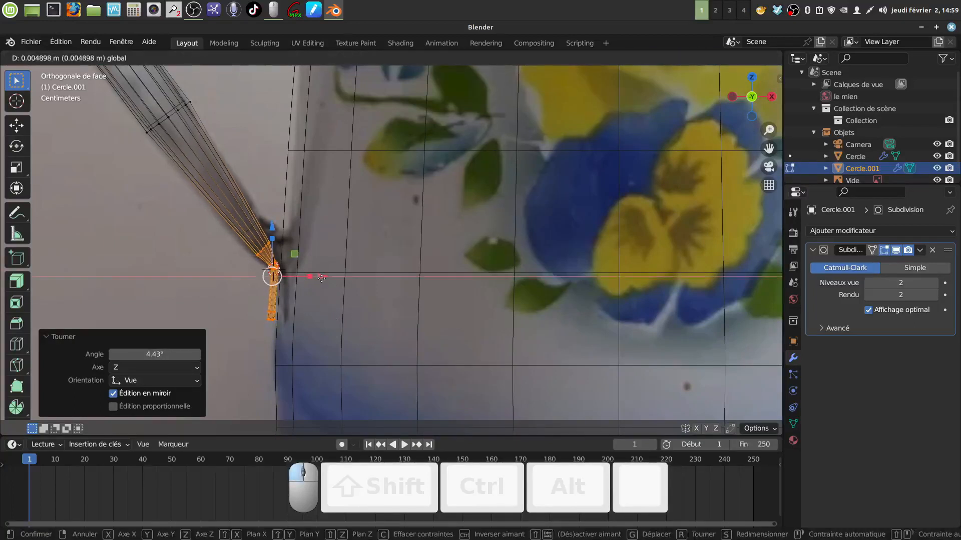
{"action": "left_click", "coordinate": [292, 250]}
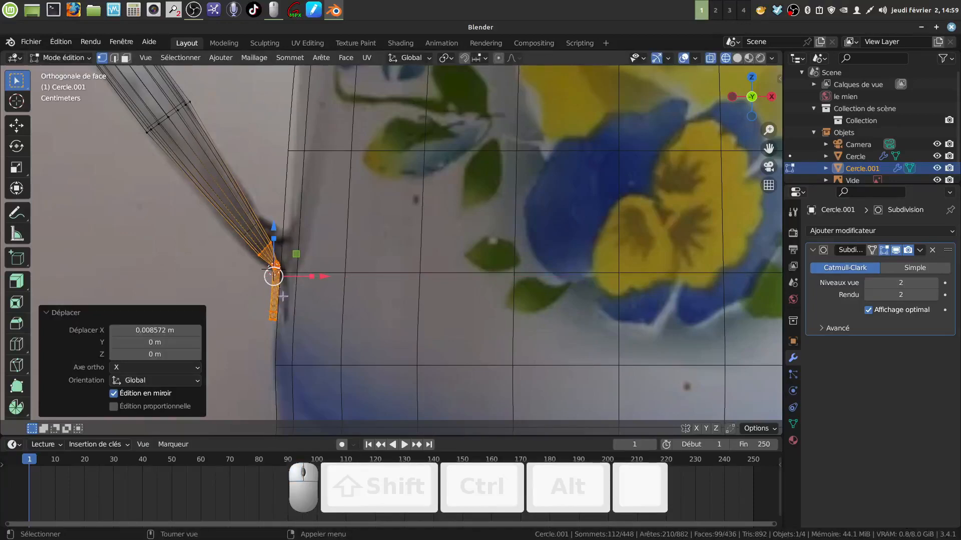
{"action": "scroll", "coordinate": [277, 291], "scroll_direction": "down", "scroll_amount": 1}
{"action": "scroll", "coordinate": [269, 283], "scroll_direction": "down", "scroll_amount": 2}
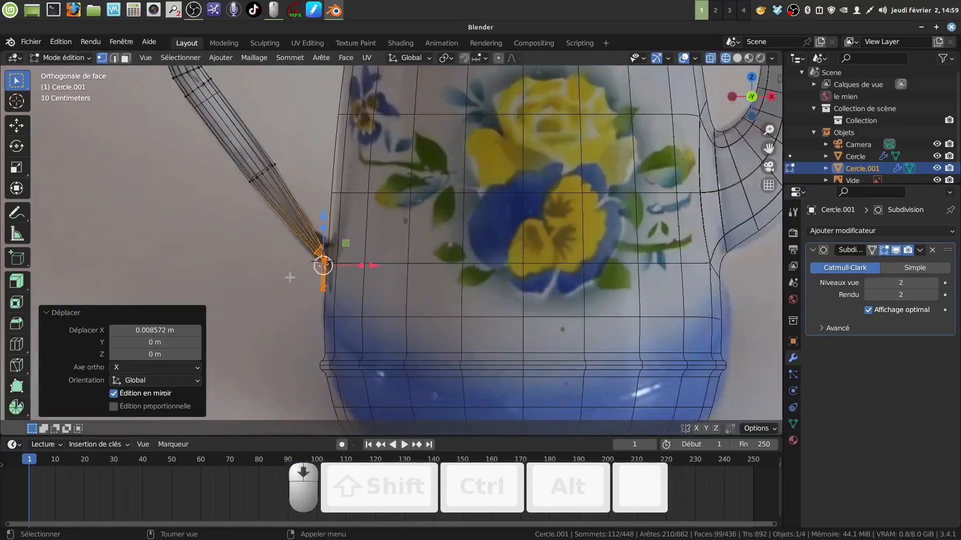
Step: Widen the selected lower end of the handle along Y by about 1.478
{"action": "key", "text": "Tab"}
{"action": "mouse_move", "coordinate": [289, 278]}
{"action": "middle_mouse_down"}
{"action": "mouse_move", "coordinate": [435, 275]}
{"action": "mouse_move", "coordinate": [436, 295]}
{"action": "mouse_move", "coordinate": [497, 295]}
{"action": "mouse_move", "coordinate": [638, 268]}
{"action": "mouse_move", "coordinate": [645, 250]}
{"action": "mouse_move", "coordinate": [412, 226]}
{"action": "mouse_move", "coordinate": [410, 290]}
{"action": "mouse_move", "coordinate": [454, 290]}
{"action": "mouse_move", "coordinate": [464, 316]}
{"action": "mouse_move", "coordinate": [405, 289]}
{"action": "middle_mouse_up"}
{"action": "scroll", "coordinate": [449, 340], "scroll_direction": "up", "scroll_amount": 3}
{"action": "key", "text": "Tab"}
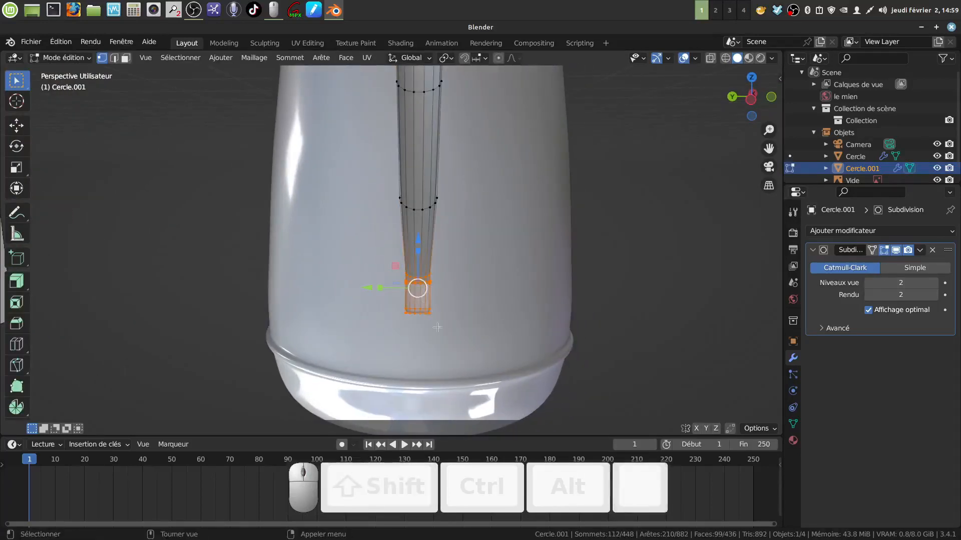
{"action": "scroll", "coordinate": [410, 302], "scroll_direction": "up", "scroll_amount": 1}
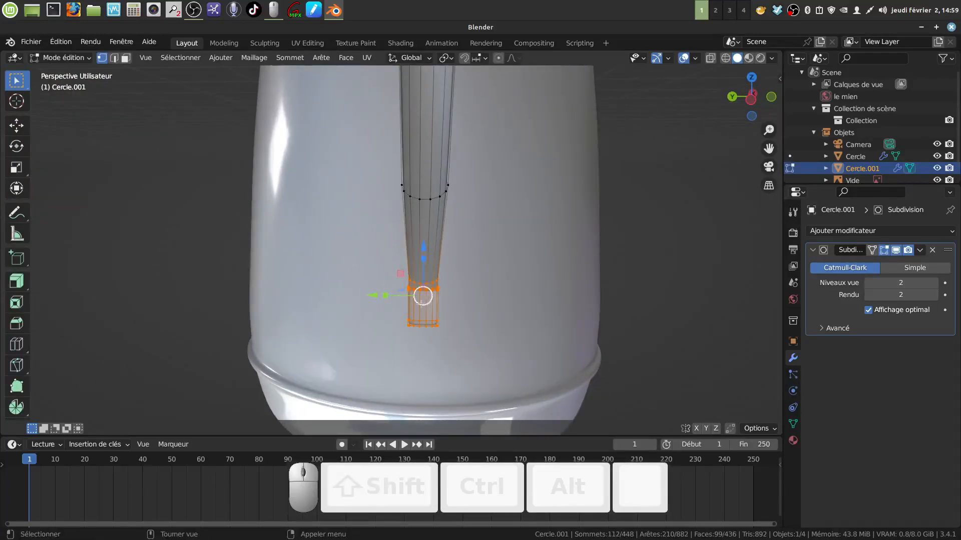
{"action": "key", "text": "s"}
{"action": "key", "text": "y"}
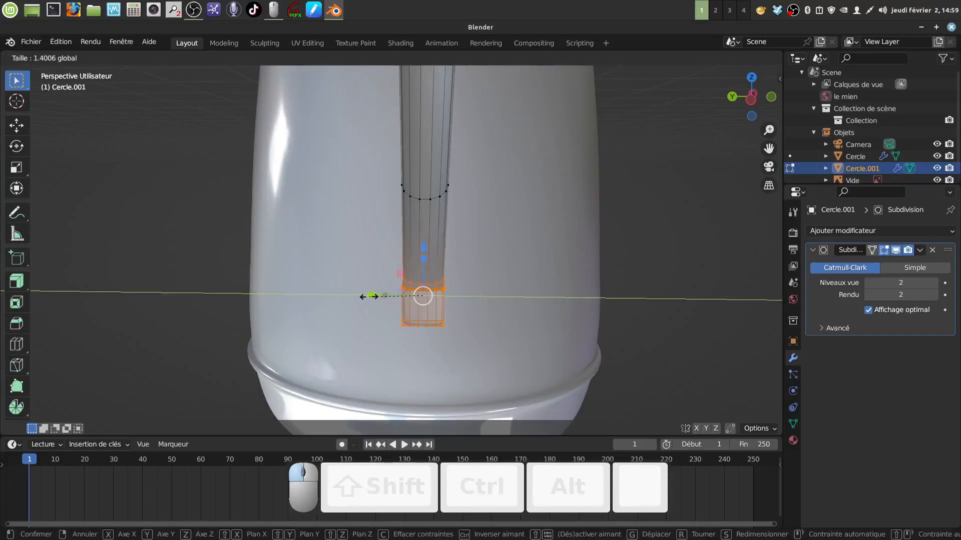
{"action": "left_click", "coordinate": [369, 296]}
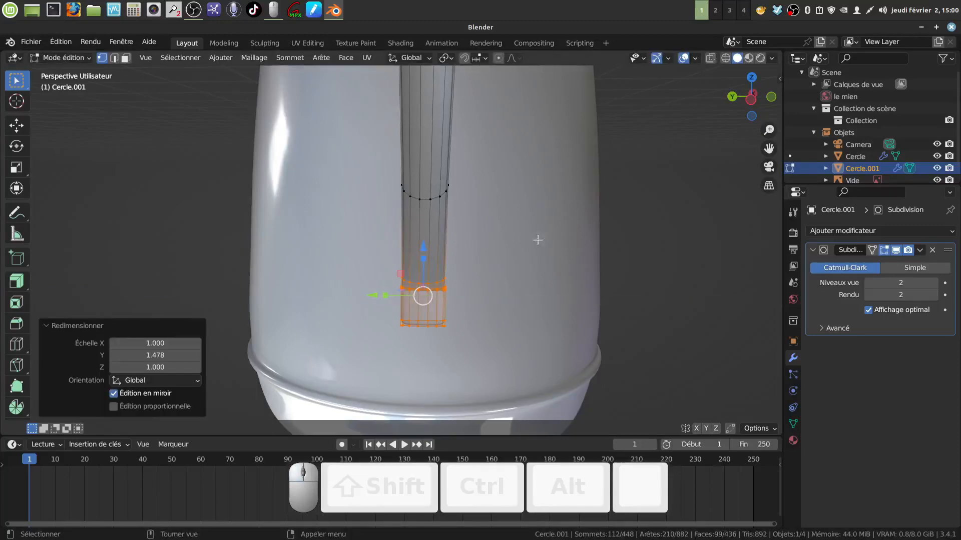
Step: Examine the handle's overall shape and its upper and lower attachments to the pot's body
{"action": "scroll", "coordinate": [538, 240], "scroll_direction": "down", "scroll_amount": 2}
{"action": "middle_click_drag", "start_coordinate": [551, 257], "coordinate": [313, 281]}
{"action": "scroll", "coordinate": [473, 197], "scroll_direction": "down", "scroll_amount": 8}
{"action": "scroll", "coordinate": [473, 197], "scroll_direction": "up", "scroll_amount": 2}
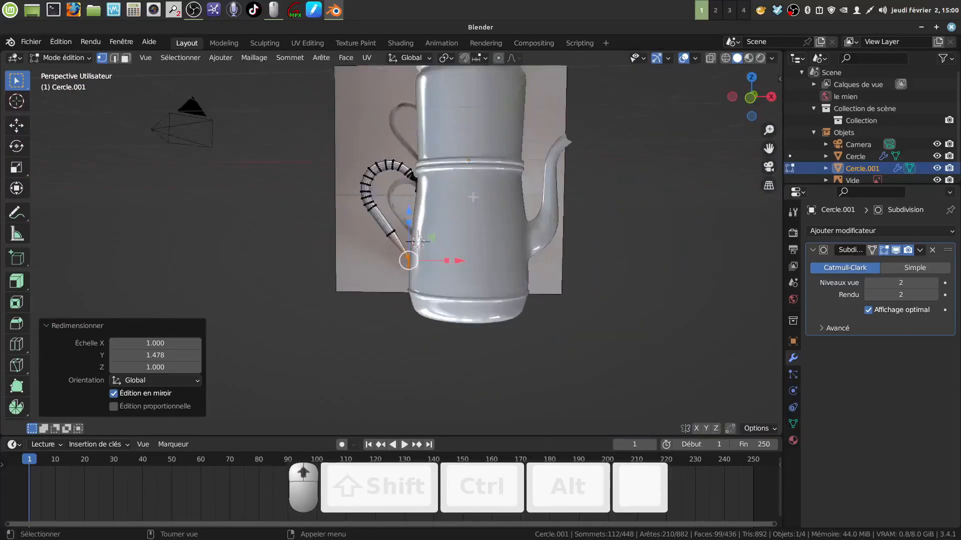
{"action": "scroll", "coordinate": [472, 197], "scroll_direction": "up", "scroll_amount": 2}
{"action": "middle_click_drag", "start_coordinate": [473, 197], "coordinate": [407, 283], "text": "shift"}
{"action": "scroll", "coordinate": [407, 284], "scroll_direction": "up", "scroll_amount": 4}
{"action": "middle_click_drag", "start_coordinate": [423, 224], "coordinate": [408, 281]}
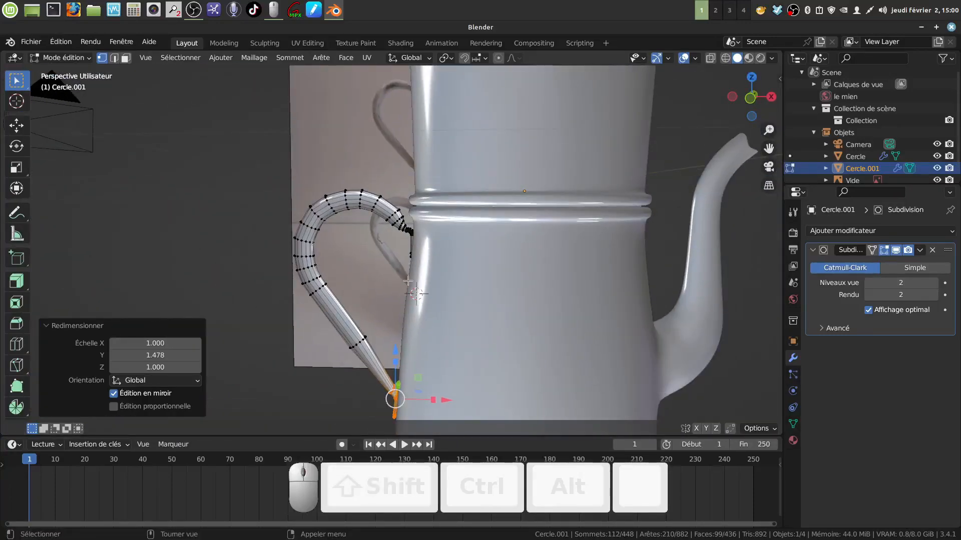
Step: In wireframe front view, select all vertices of the handle's flattened upper end, including its bend next to the pot's body
{"action": "key", "text": "KP_1"}
{"action": "scroll", "coordinate": [450, 233], "scroll_direction": "up", "scroll_amount": 4}
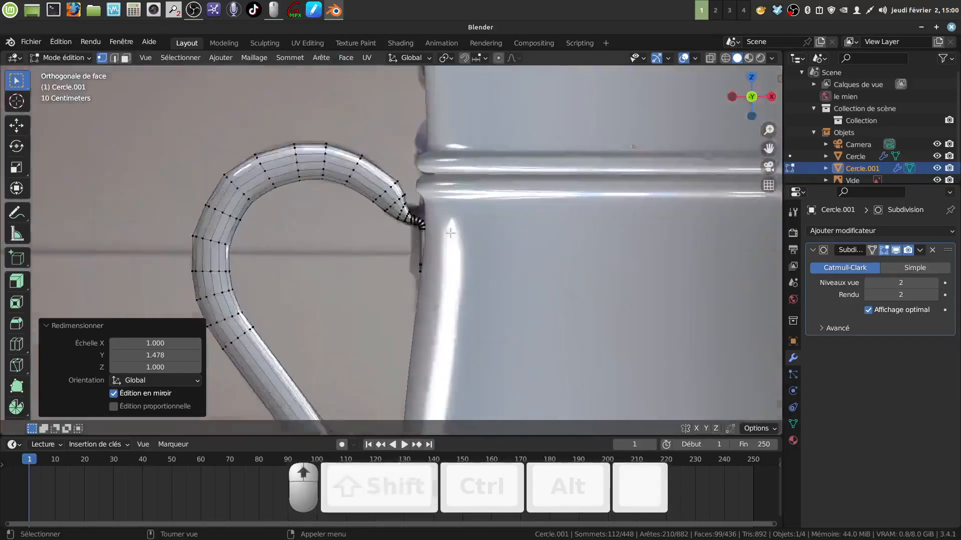
{"action": "middle_click_drag", "start_coordinate": [450, 233], "coordinate": [344, 240], "text": "shift"}
{"action": "key", "text": "a"}
{"action": "key", "text": "a"}
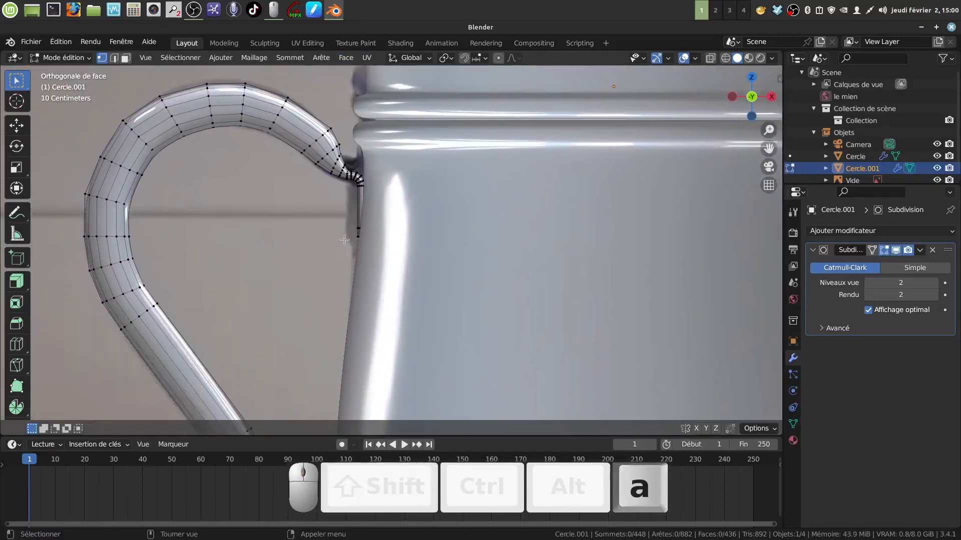
{"action": "key", "text": "a"}
{"action": "key", "text": "a"}
{"action": "key", "text": "a"}
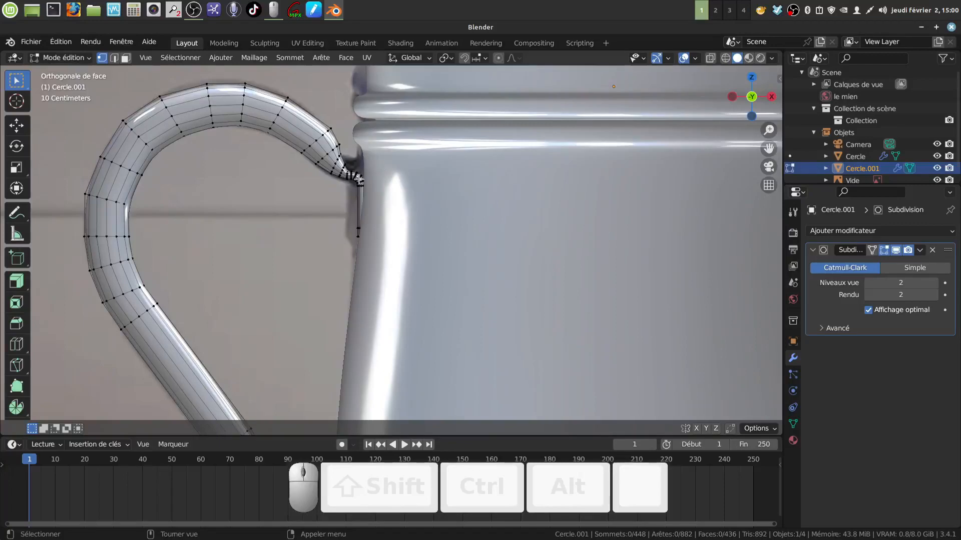
{"action": "key", "text": "z"}
{"action": "scroll", "coordinate": [370, 213], "scroll_direction": "down", "scroll_amount": 4}
{"action": "scroll", "coordinate": [377, 222], "scroll_direction": "up", "scroll_amount": 4}
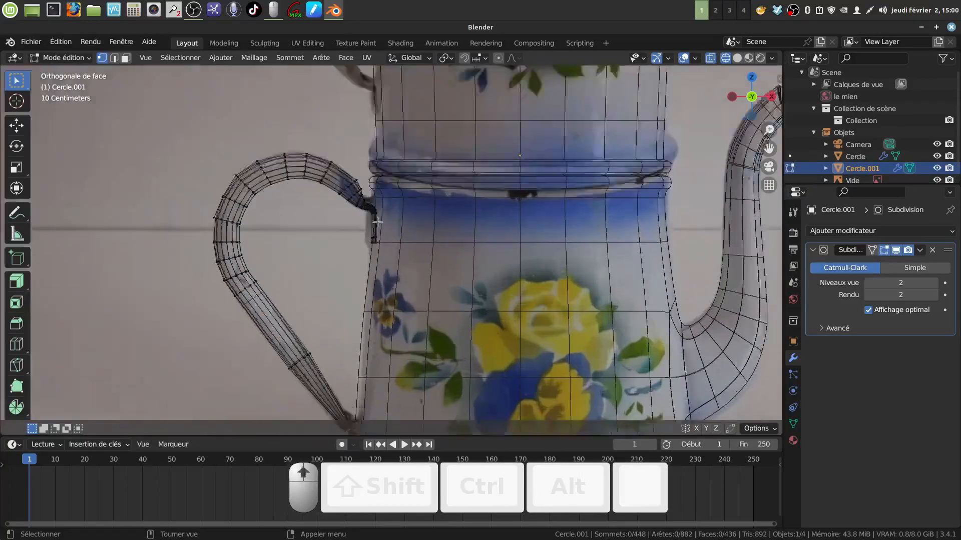
{"action": "key", "text": "c"}
{"action": "scroll", "coordinate": [361, 180], "scroll_direction": "down", "scroll_amount": 1}
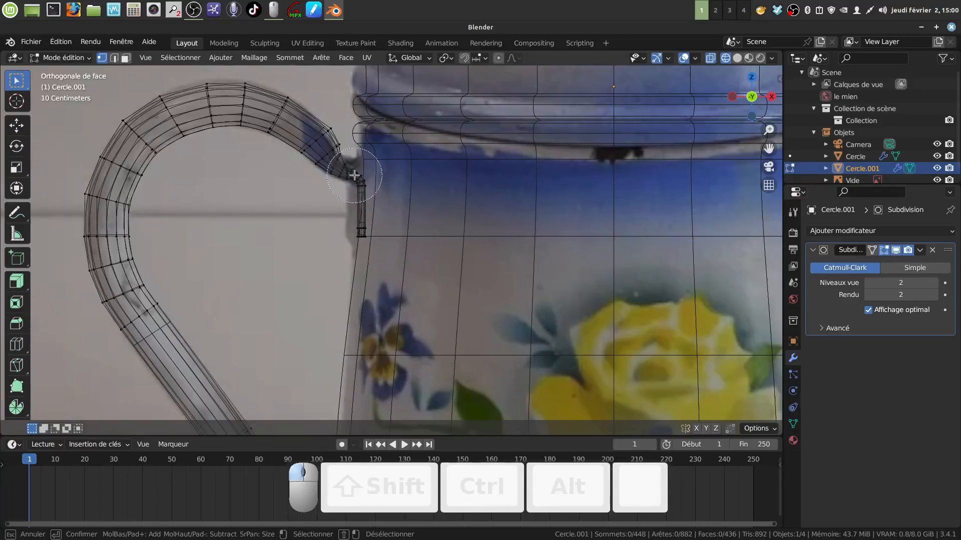
{"action": "mouse_move", "coordinate": [354, 175]}
{"action": "left_mouse_down"}
{"action": "mouse_move", "coordinate": [347, 167]}
{"action": "mouse_move", "coordinate": [373, 226]}
{"action": "left_mouse_up"}
{"action": "right_click", "coordinate": [374, 229]}
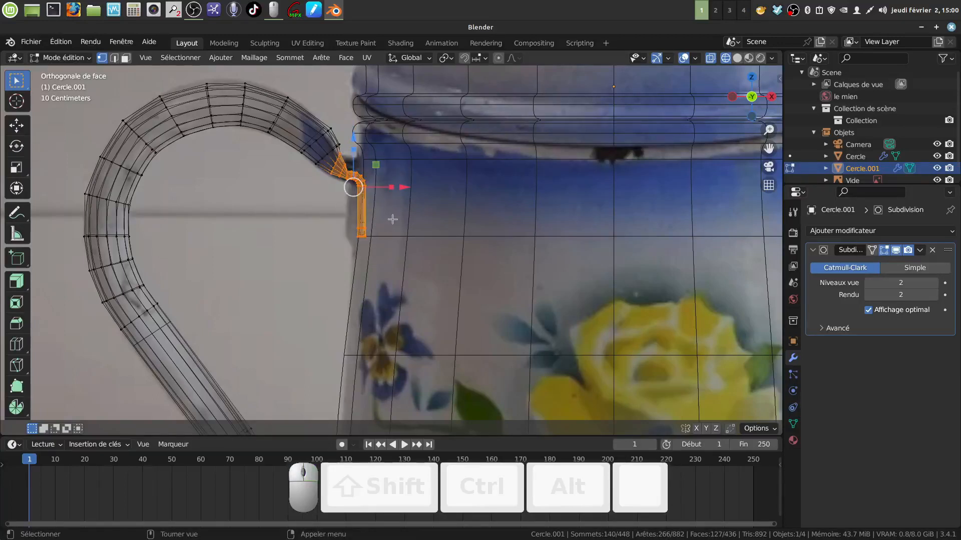
Step: Rotate the selected upper end about 5.33° in front view and move it about 0.0039 m in X against the body
{"action": "key", "text": "r"}
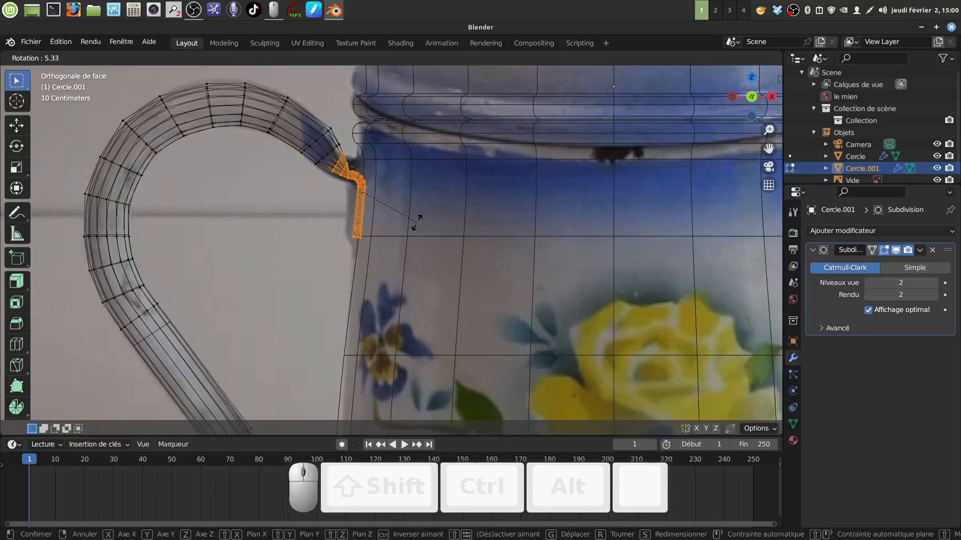
{"action": "left_click", "coordinate": [416, 222]}
{"action": "left_click_drag", "start_coordinate": [398, 188], "coordinate": [405, 189]}
{"action": "mouse_move", "coordinate": [366, 222]}
{"action": "middle_mouse_down"}
{"action": "mouse_move", "coordinate": [530, 238]}
{"action": "mouse_move", "coordinate": [393, 252]}
{"action": "mouse_move", "coordinate": [383, 223]}
{"action": "middle_mouse_up"}
{"action": "key", "text": "Tab"}
{"action": "key", "text": "z"}
{"action": "scroll", "coordinate": [393, 249], "scroll_direction": "down", "scroll_amount": 1}
{"action": "scroll", "coordinate": [379, 251], "scroll_direction": "up", "scroll_amount": 4}
{"action": "key", "text": "Tab"}
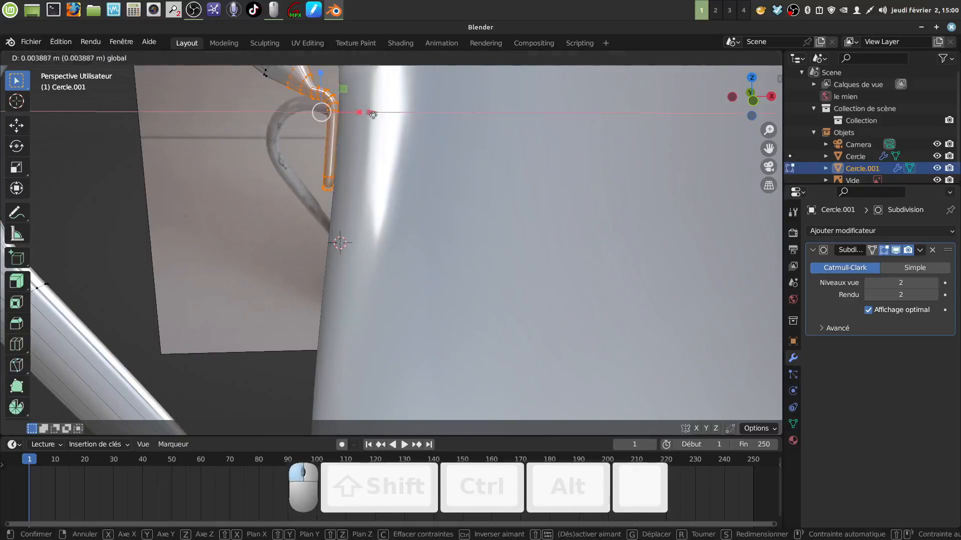
{"action": "key", "text": "Tab"}
{"action": "scroll", "coordinate": [380, 211], "scroll_direction": "down", "scroll_amount": 3}
{"action": "scroll", "coordinate": [373, 328], "scroll_direction": "down", "scroll_amount": 3}
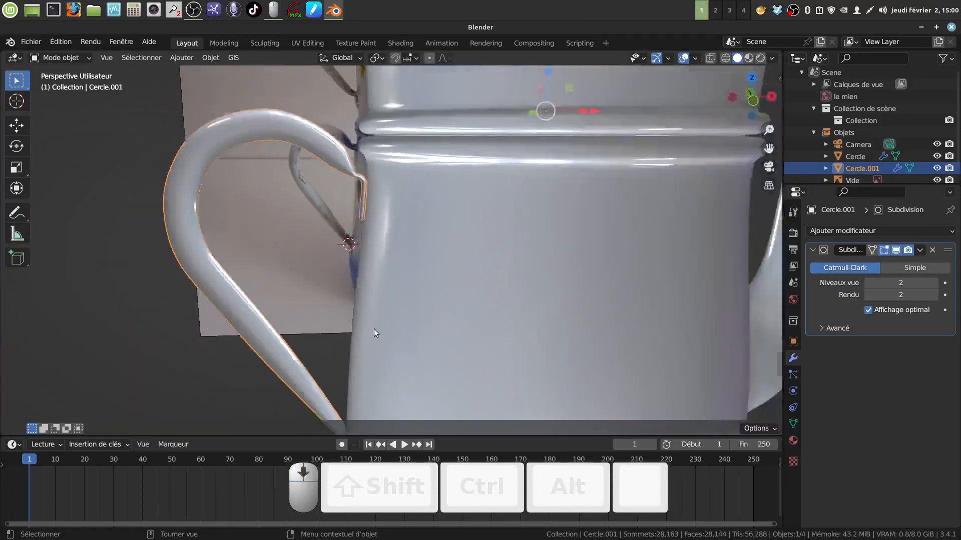
Step: In wireframe display, select all vertices of the handle's flattened lower end and its bend
{"action": "middle_click_drag", "start_coordinate": [376, 325], "coordinate": [397, 220], "text": "shift"}
{"action": "middle_click_drag", "start_coordinate": [402, 330], "coordinate": [403, 312], "text": "shift"}
{"action": "scroll", "coordinate": [406, 310], "scroll_direction": "up", "scroll_amount": 4}
{"action": "middle_click_drag", "start_coordinate": [367, 268], "coordinate": [407, 266], "text": "shift"}
{"action": "scroll", "coordinate": [390, 311], "scroll_direction": "up", "scroll_amount": 4}
{"action": "middle_click_drag", "start_coordinate": [390, 311], "coordinate": [374, 294]}
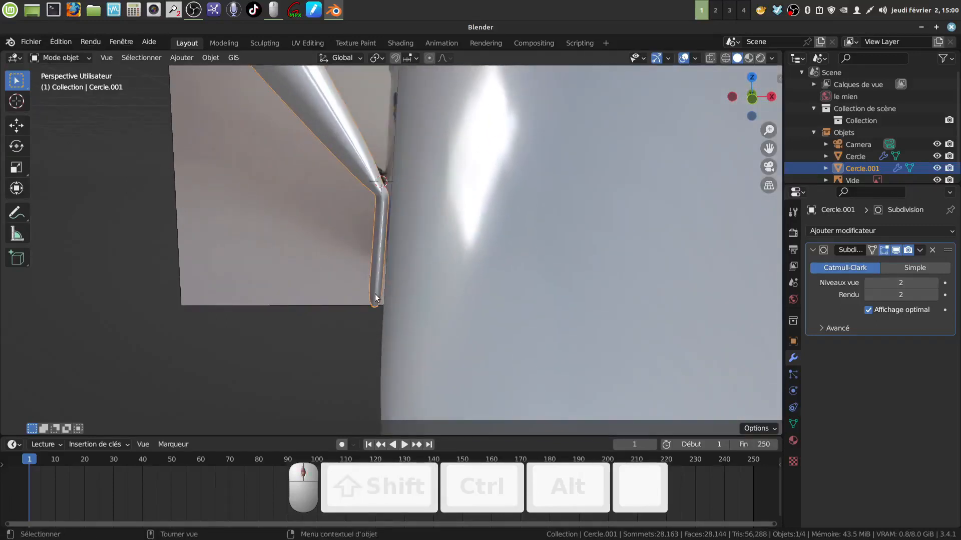
{"action": "key", "text": "Tab"}
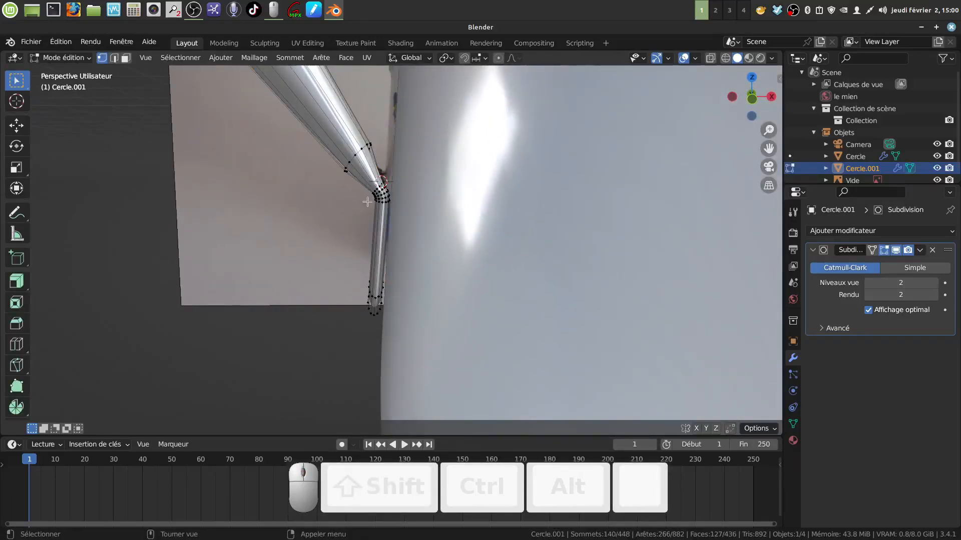
{"action": "scroll", "coordinate": [367, 202], "scroll_direction": "down", "scroll_amount": 3}
{"action": "key", "text": "a"}
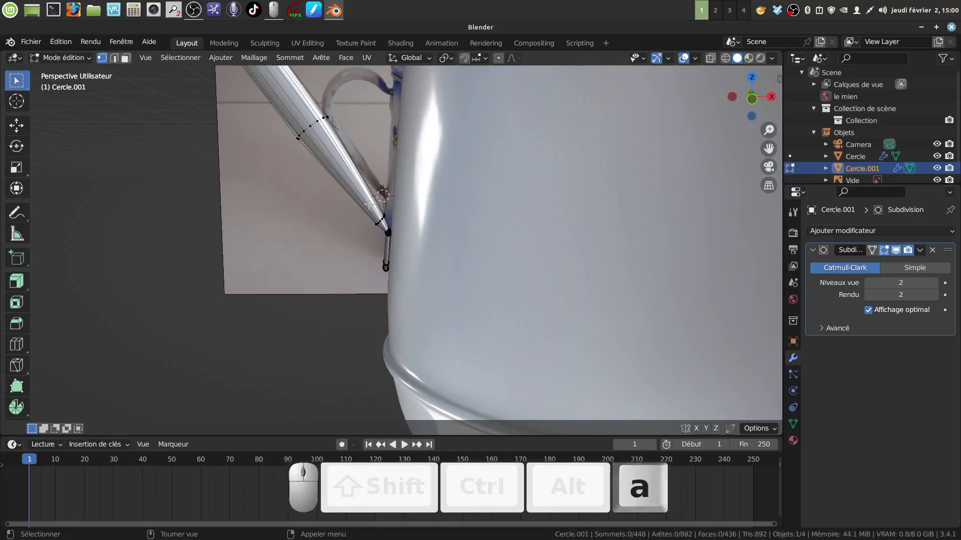
{"action": "key", "text": "alt+a"}
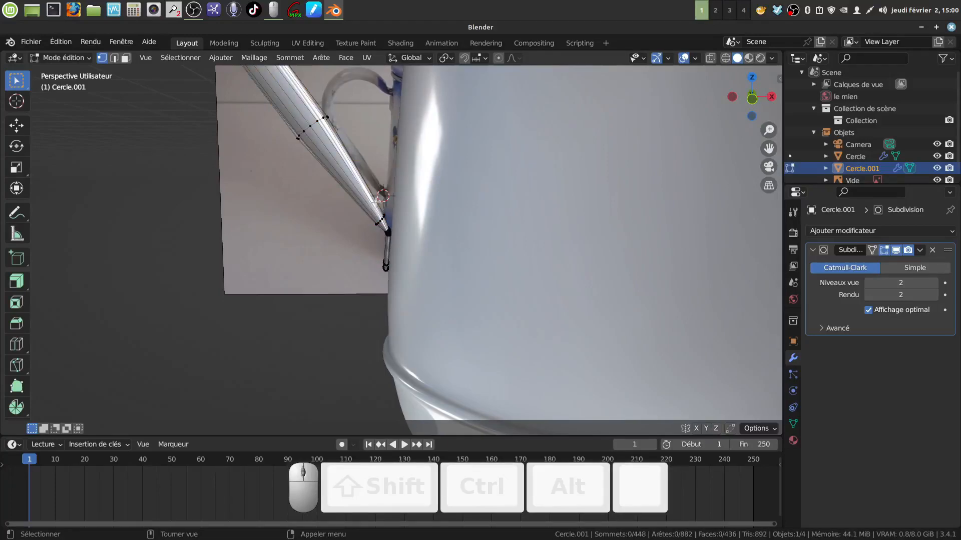
{"action": "key", "text": "z"}
{"action": "key", "text": "c"}
{"action": "left_click_drag", "start_coordinate": [383, 195], "coordinate": [390, 270]}
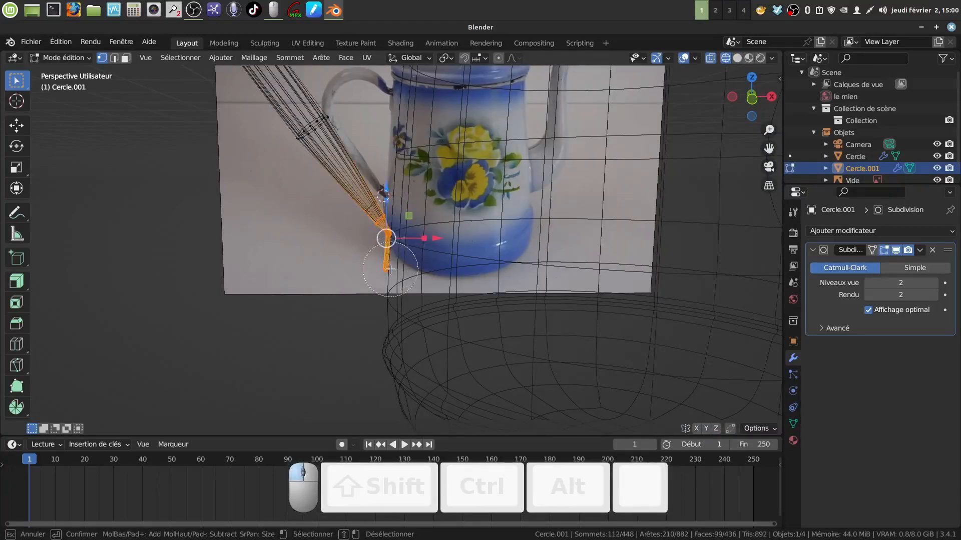
{"action": "right_click", "coordinate": [391, 271]}
Step: Rotate the selected lower end about -0.6° in front view and move it about 0.0022 m in X towards the body
{"action": "scroll", "coordinate": [390, 270], "scroll_direction": "up", "scroll_amount": 2}
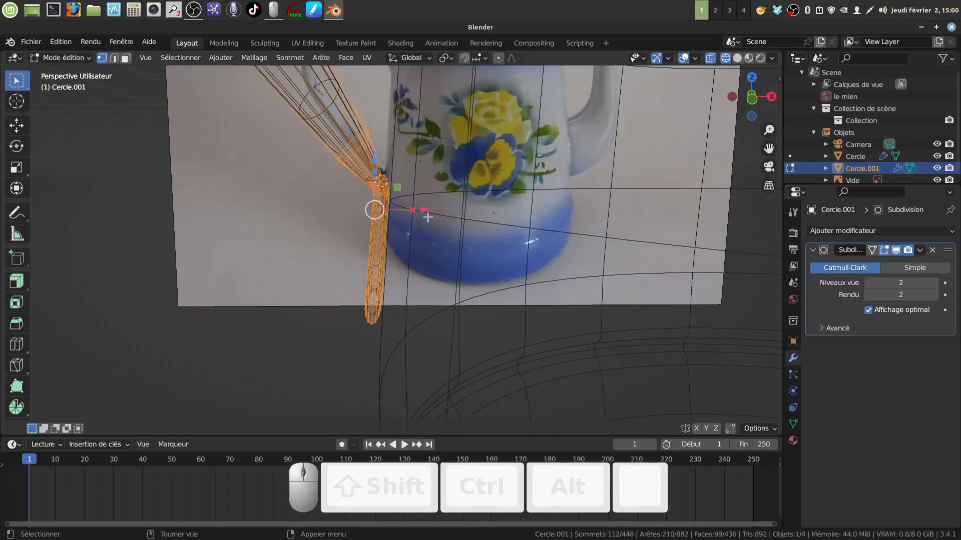
{"action": "key", "text": "KP_1"}
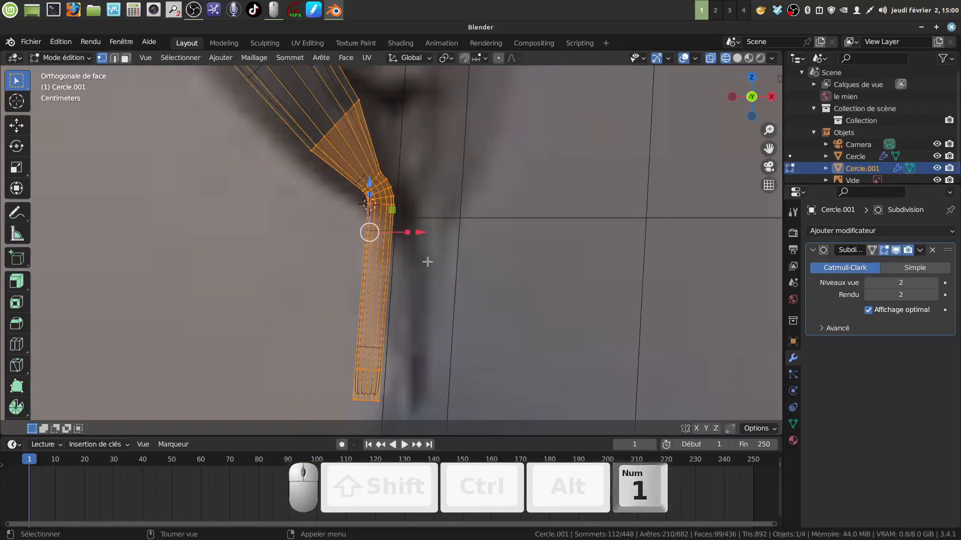
{"action": "key", "text": "r"}
{"action": "left_click", "coordinate": [424, 326]}
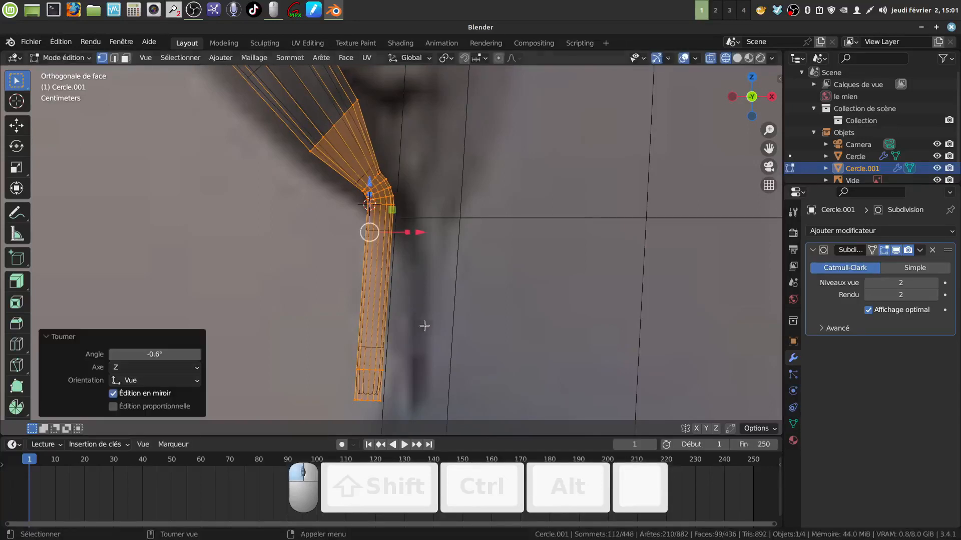
{"action": "left_click_drag", "start_coordinate": [420, 233], "coordinate": [425, 235]}
{"action": "scroll", "coordinate": [425, 235], "scroll_direction": "down", "scroll_amount": 10}
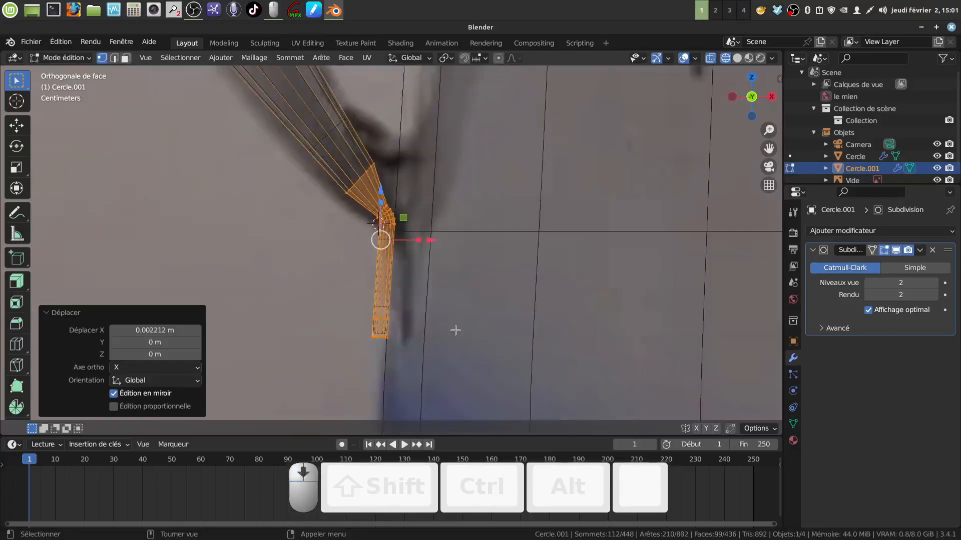
Step: Deselect the handle and examine its shape and attachments in front view against the reference photo
{"action": "key", "text": "Tab"}
{"action": "scroll", "coordinate": [450, 331], "scroll_direction": "down", "scroll_amount": 5}
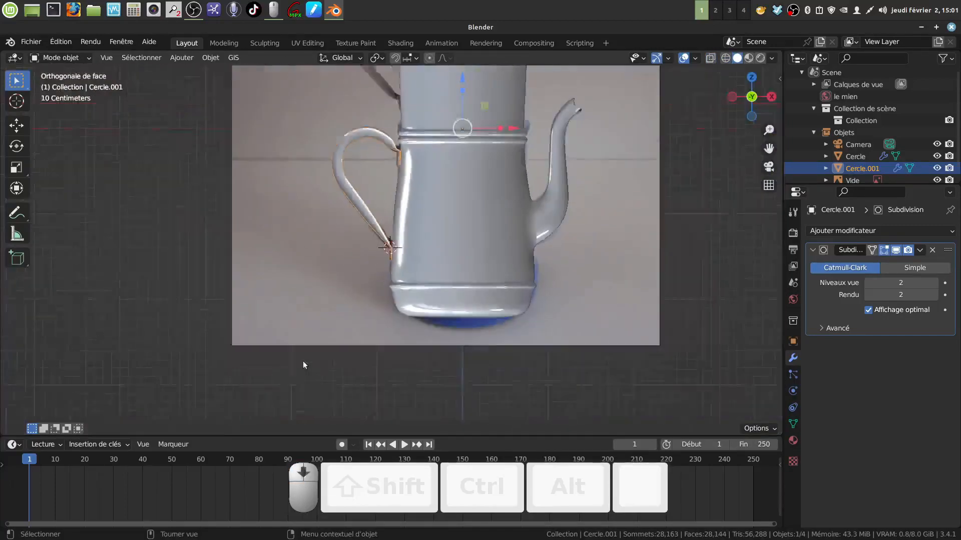
{"action": "left_click", "coordinate": [439, 365]}
{"action": "scroll", "coordinate": [440, 365], "scroll_direction": "down", "scroll_amount": 2}
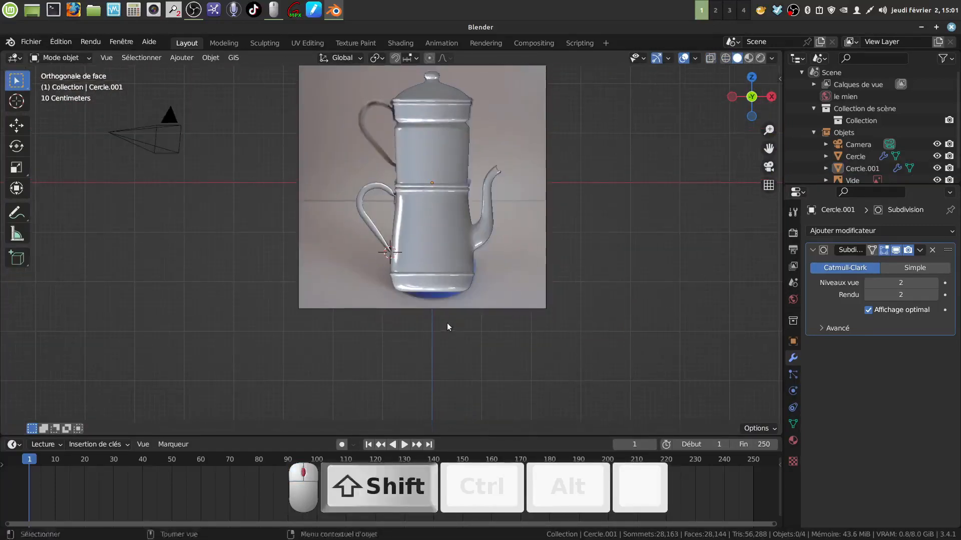
{"action": "scroll", "coordinate": [440, 365], "scroll_direction": "up", "scroll_amount": 3}
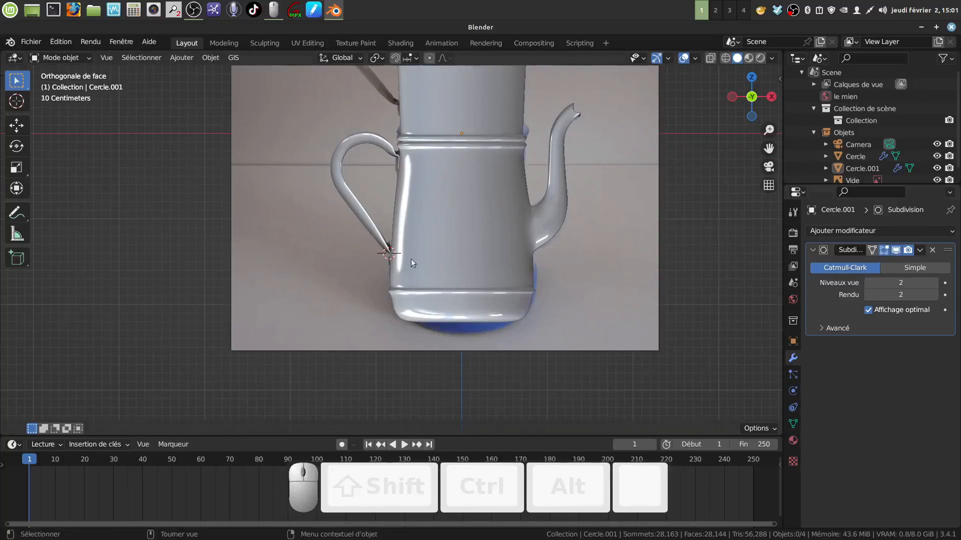
{"action": "scroll", "coordinate": [385, 208], "scroll_direction": "up", "scroll_amount": 2}
{"action": "scroll", "coordinate": [385, 208], "scroll_direction": "down", "scroll_amount": 1}
{"action": "scroll", "coordinate": [409, 250], "scroll_direction": "up", "scroll_amount": 3}
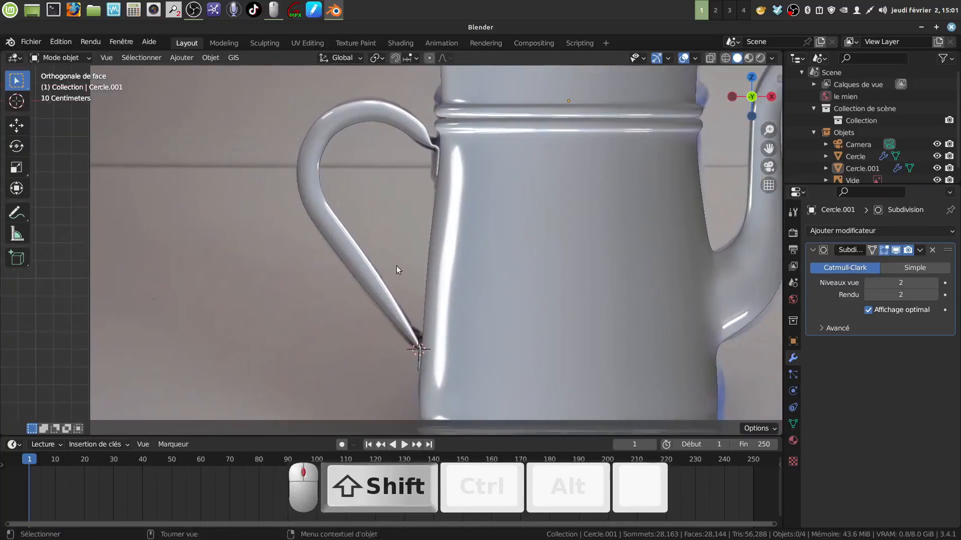
Step: Rotate the edge loop on the outer side of the handle's upper curve about 6.74° and move it about 0.0016 m in X and 0.0033 m in Z
{"action": "left_click", "coordinate": [347, 121]}
{"action": "key", "text": "Tab"}
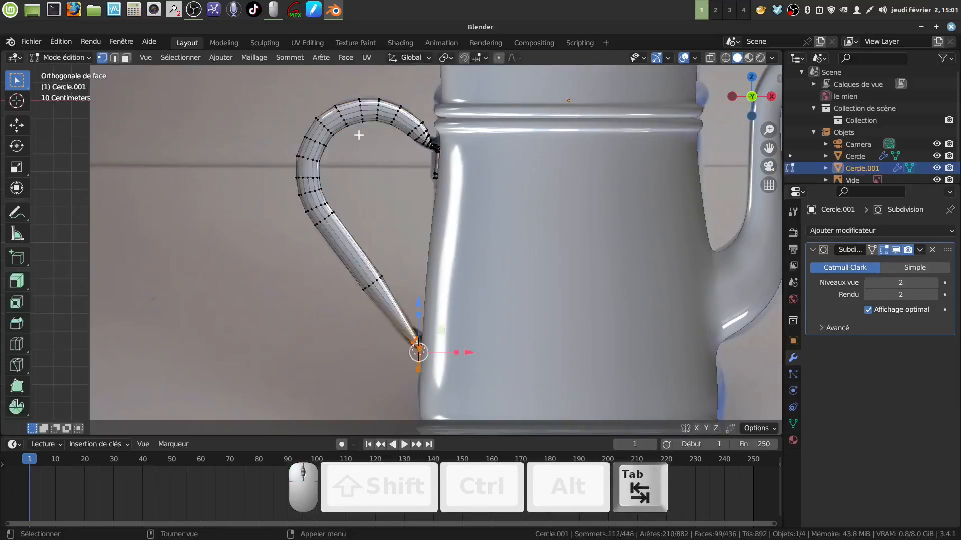
{"action": "middle_click_drag", "start_coordinate": [388, 156], "coordinate": [377, 207], "text": "shift"}
{"action": "scroll", "coordinate": [389, 242], "scroll_direction": "up", "scroll_amount": 3}
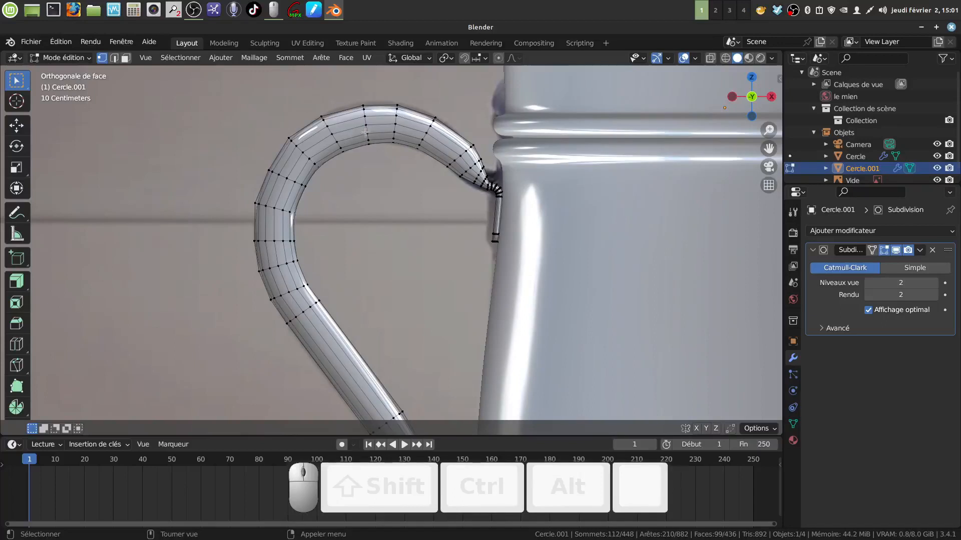
{"action": "left_click", "coordinate": [331, 132], "text": "alt"}
{"action": "key", "text": "r"}
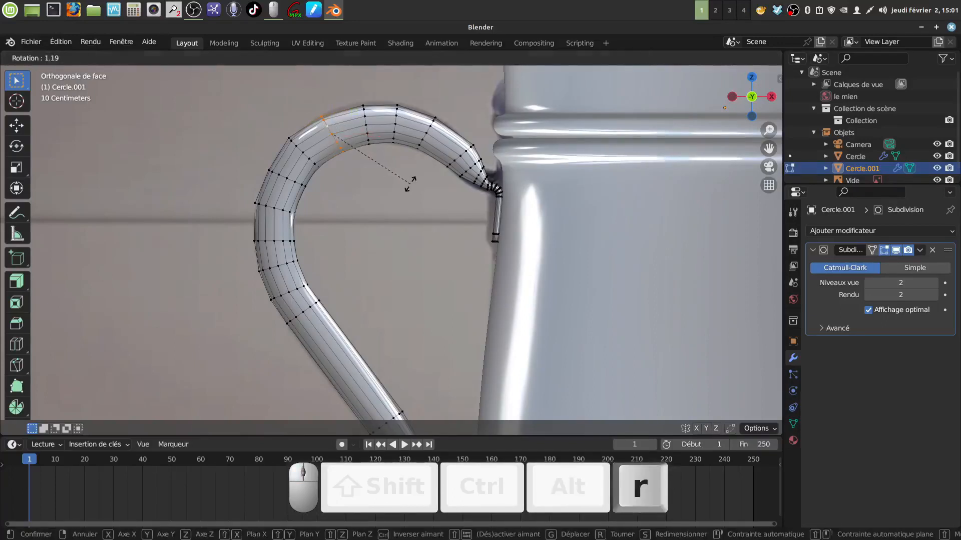
{"action": "left_click", "coordinate": [400, 188]}
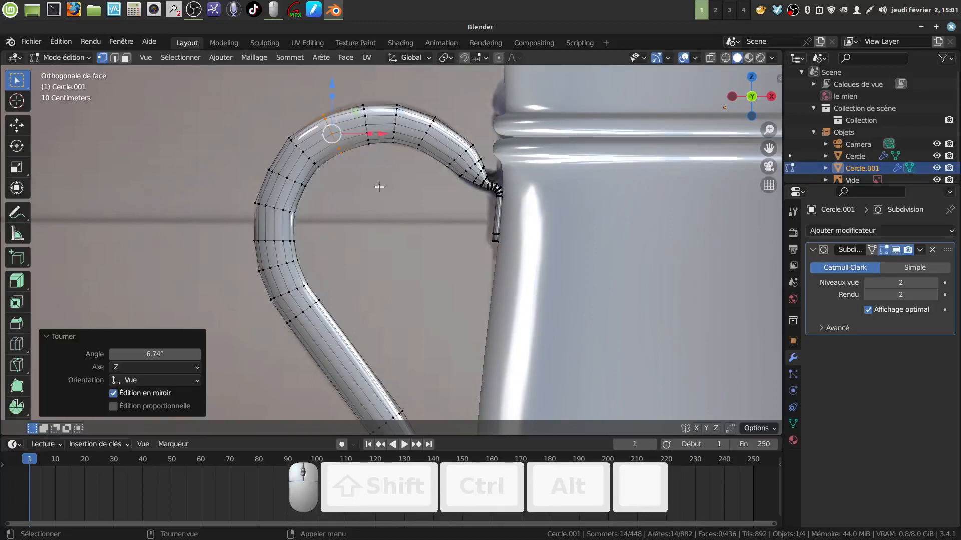
{"action": "key", "text": "g"}
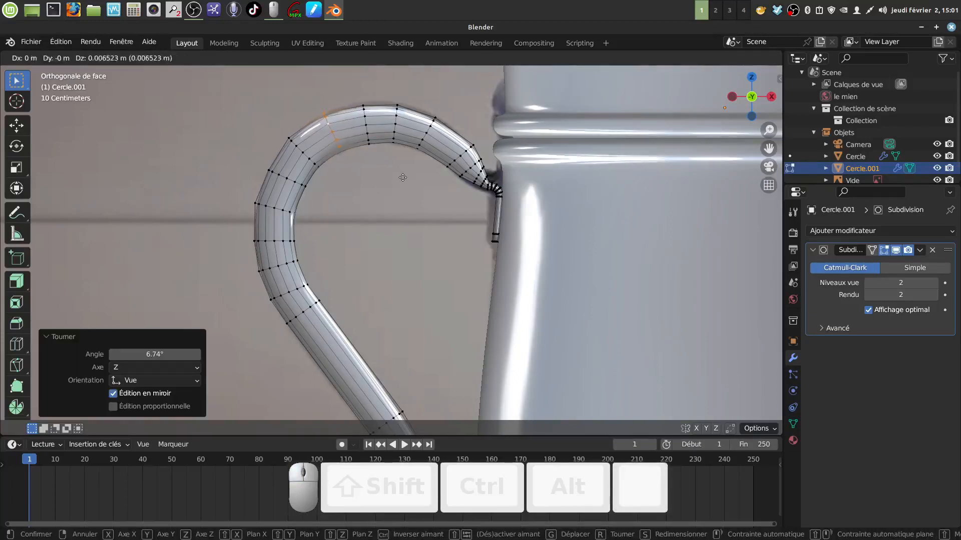
{"action": "left_click", "coordinate": [402, 179]}
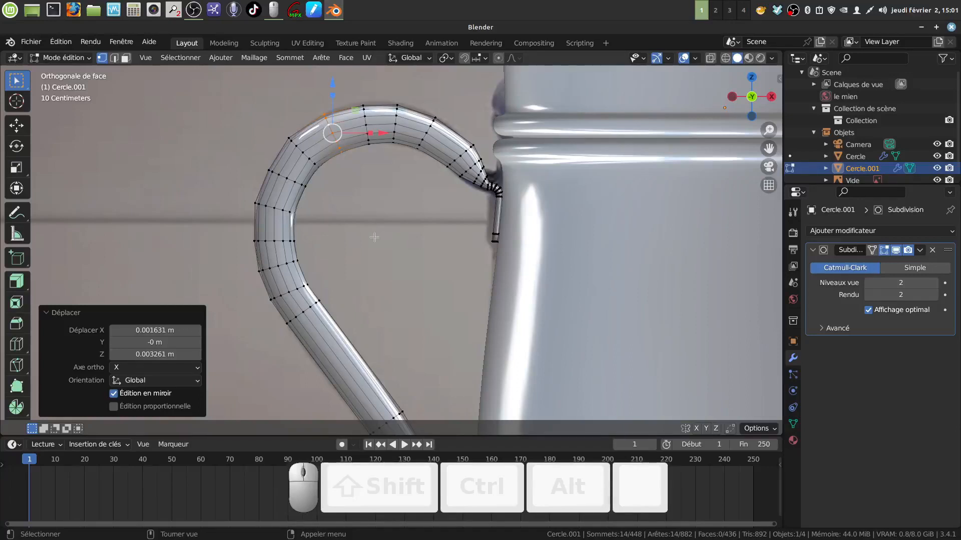
{"action": "key", "text": "Tab"}
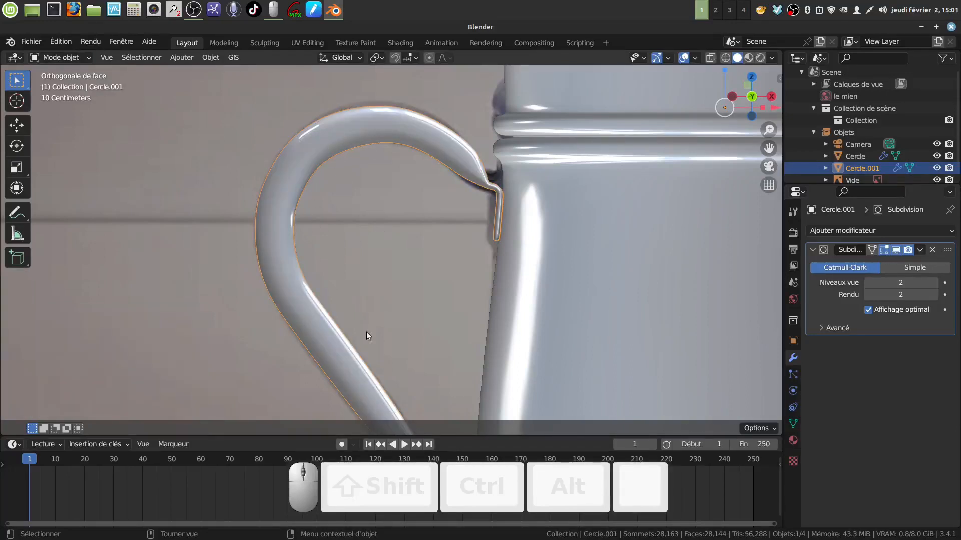
{"action": "scroll", "coordinate": [373, 308], "scroll_direction": "down", "scroll_amount": 4}
{"action": "middle_click_drag", "start_coordinate": [393, 309], "coordinate": [359, 139], "text": "shift"}
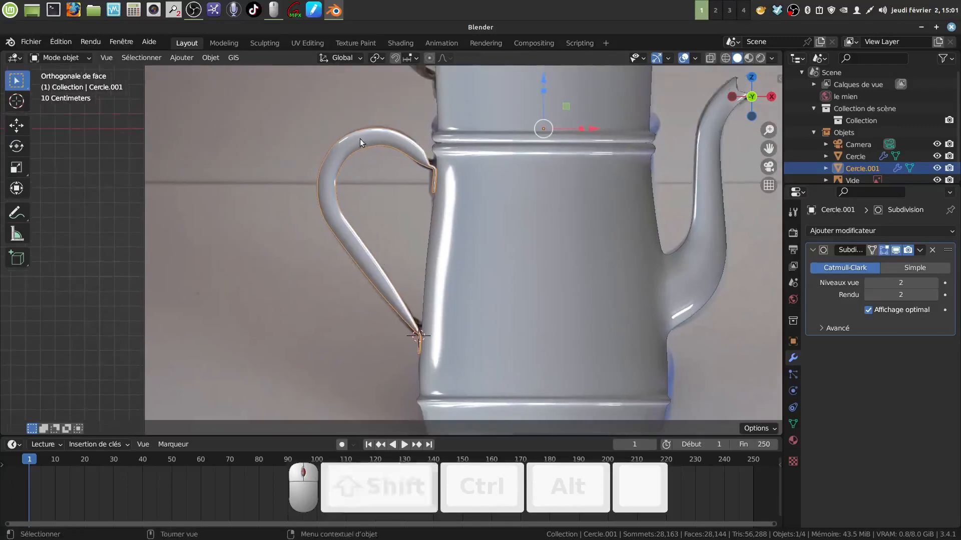
Step: Move the edge loop at the top of the handle's arch, on the side nearer the pot, about -0.0041 m in Z
{"action": "scroll", "coordinate": [373, 181], "scroll_direction": "up", "scroll_amount": 3}
{"action": "middle_click_drag", "start_coordinate": [390, 177], "coordinate": [388, 290], "text": "shift"}
{"action": "scroll", "coordinate": [390, 280], "scroll_direction": "up", "scroll_amount": 2}
{"action": "middle_click_drag", "start_coordinate": [382, 212], "coordinate": [379, 234], "text": "shift"}
{"action": "key", "text": "Tab"}
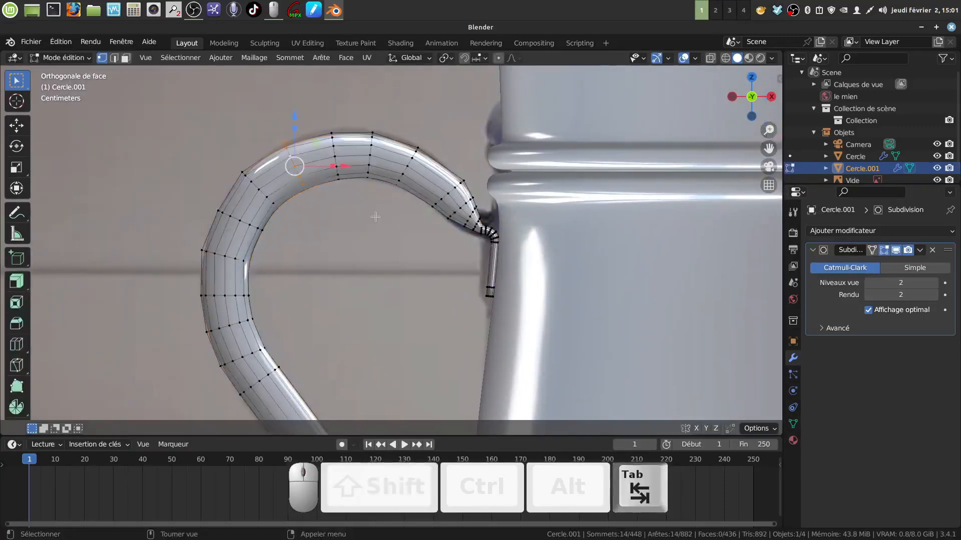
{"action": "left_click", "coordinate": [370, 150], "text": "alt"}
{"action": "left_click_drag", "start_coordinate": [372, 105], "coordinate": [373, 106]}
{"action": "key", "text": "z"}
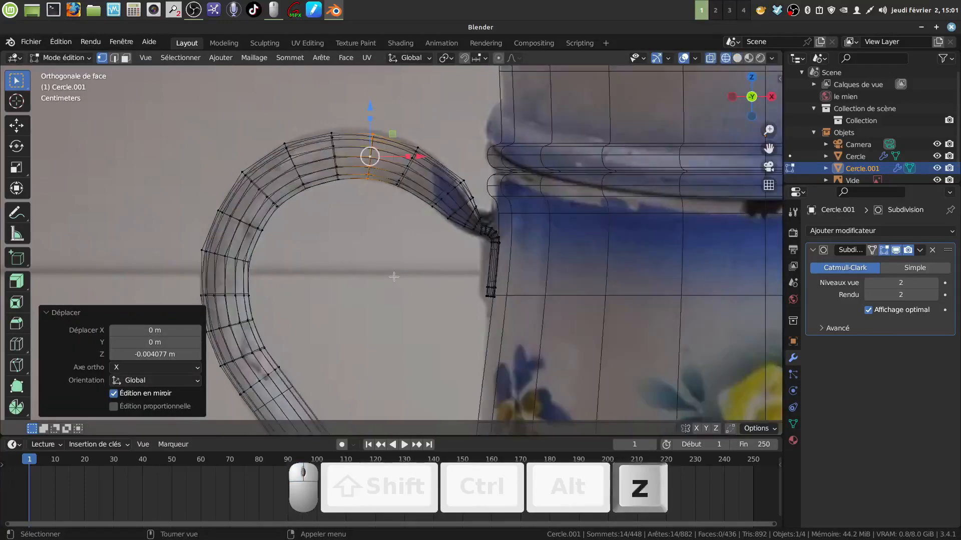
{"action": "key", "text": "z"}
{"action": "scroll", "coordinate": [393, 276], "scroll_direction": "down", "scroll_amount": 10}
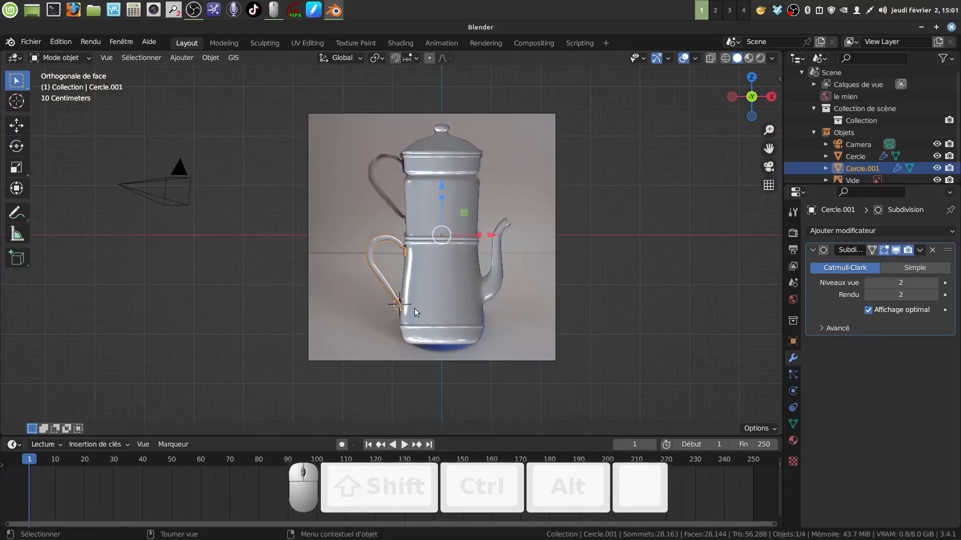
{"action": "scroll", "coordinate": [393, 168], "scroll_direction": "up", "scroll_amount": 4}
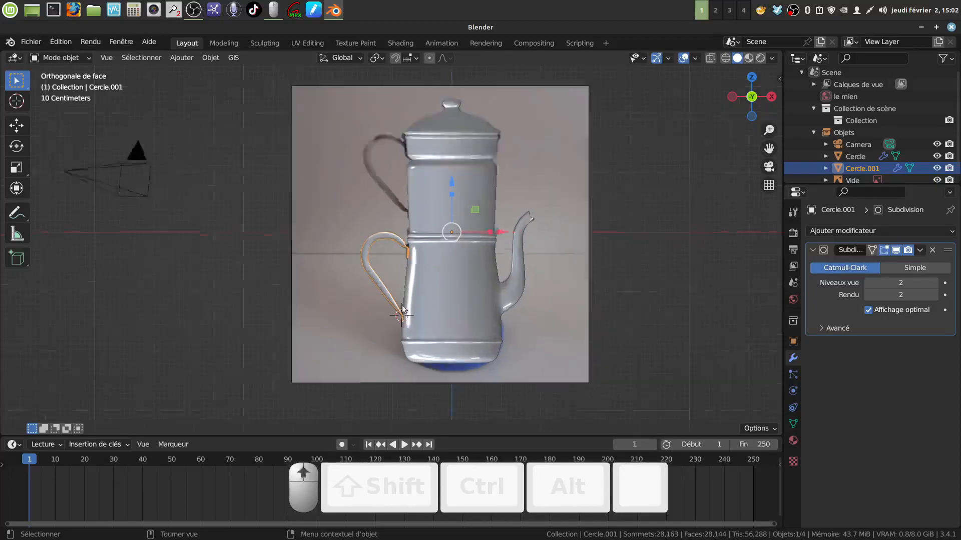
{"action": "middle_click_drag", "start_coordinate": [487, 291], "coordinate": [494, 298], "text": "shift"}
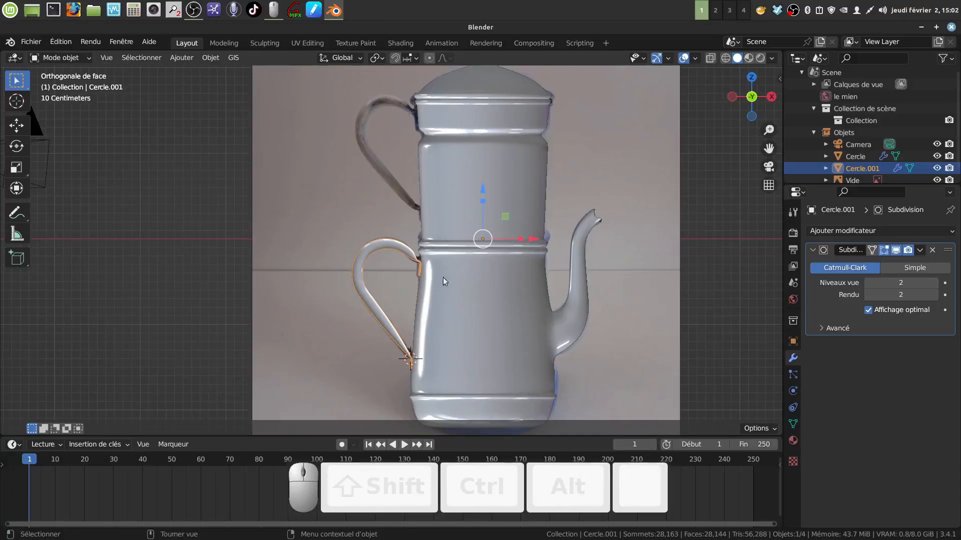
Step: Duplicate the lower handle and move the copy about 1.7061 m up in Z, onto the pot's upper section
{"action": "middle_click_drag", "start_coordinate": [444, 281], "coordinate": [418, 286], "text": "shift"}
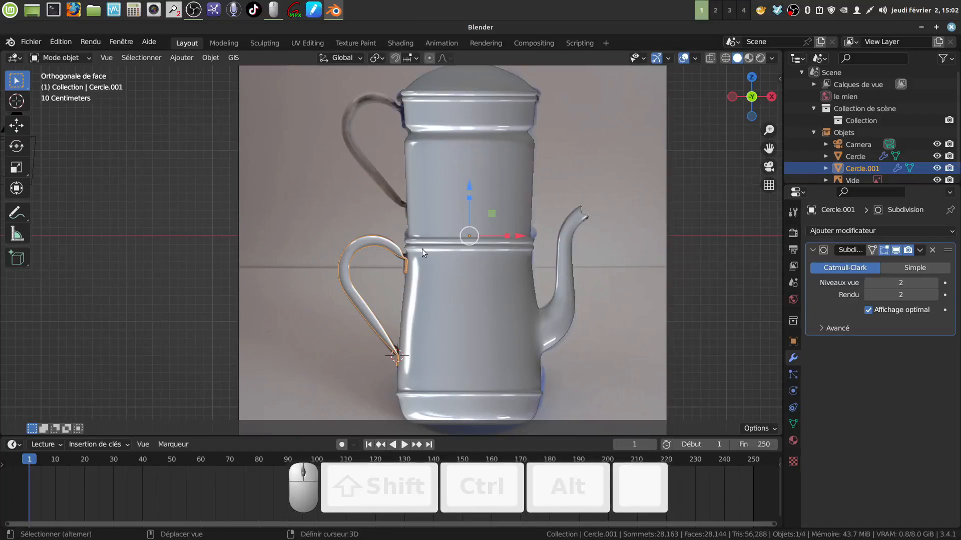
{"action": "key", "text": "shift+d"}
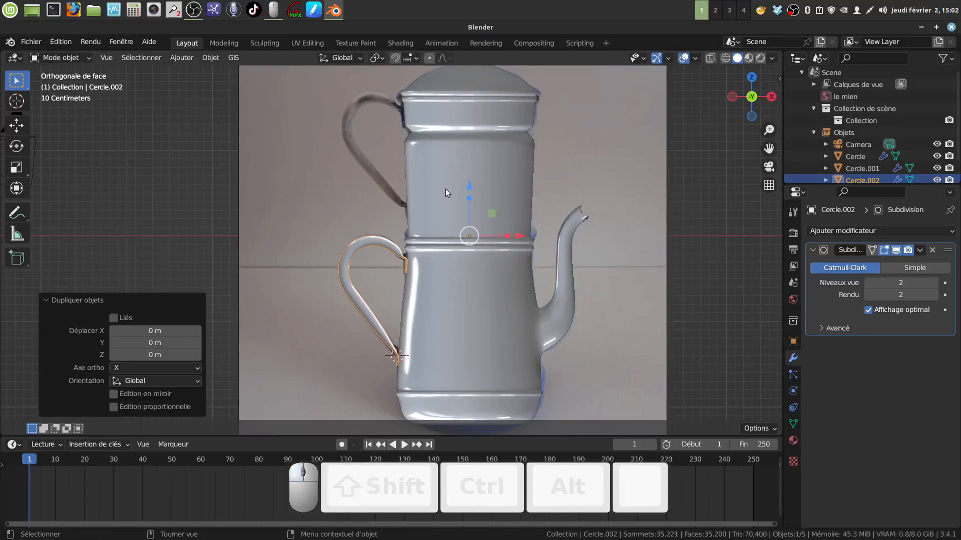
{"action": "key", "text": "g"}
{"action": "key", "text": "z"}
{"action": "left_click", "coordinate": [469, 399]}
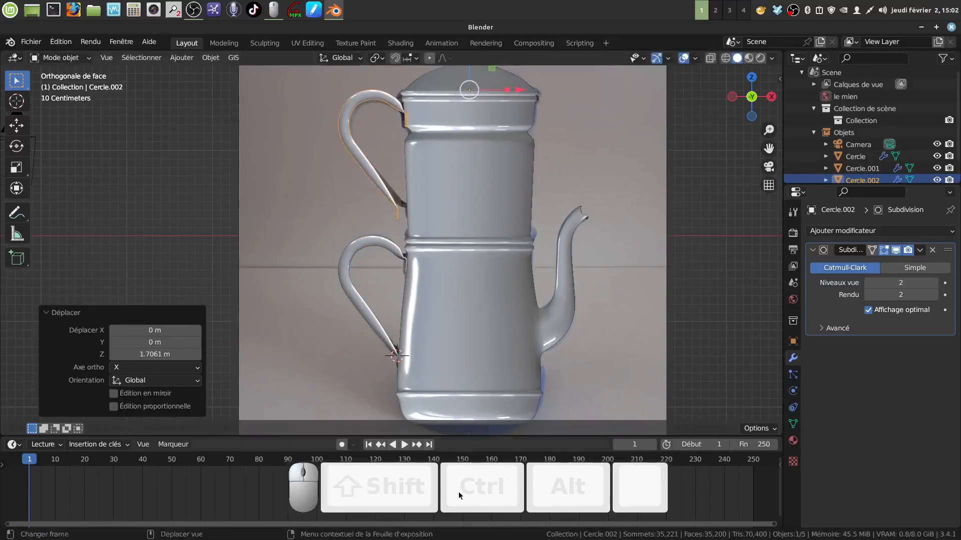
Step: Set the duplicated handle's origin to its geometry
{"action": "left_click", "coordinate": [210, 58]}
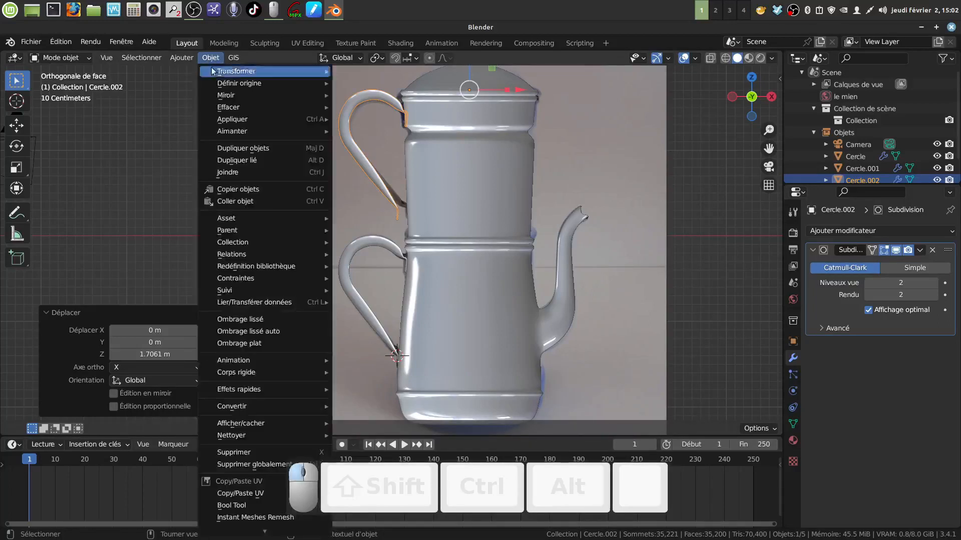
{"action": "mouse_move", "coordinate": [280, 83]}
{"action": "left_click", "coordinate": [372, 96]}
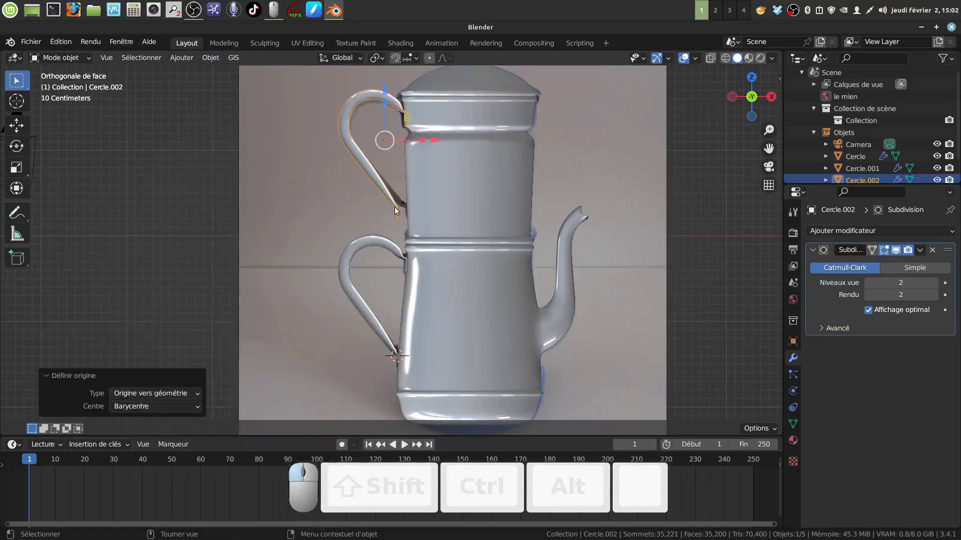
Step: Move the upper handle about -0.0564 m in X and rotate it about -6.75° in front view
{"action": "scroll", "coordinate": [400, 200], "scroll_direction": "up", "scroll_amount": 2}
{"action": "middle_click_drag", "start_coordinate": [412, 192], "coordinate": [395, 317], "text": "shift"}
{"action": "scroll", "coordinate": [410, 248], "scroll_direction": "up", "scroll_amount": 3}
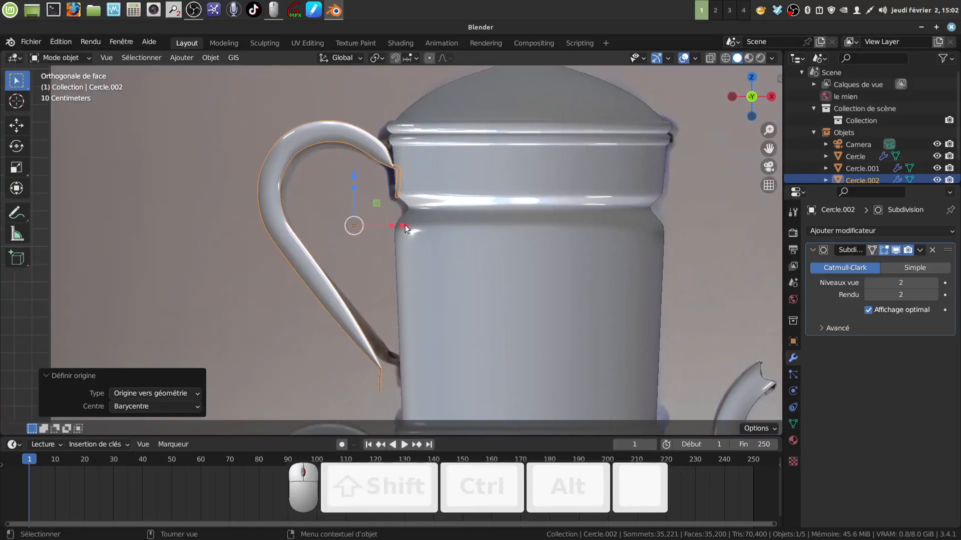
{"action": "left_click_drag", "start_coordinate": [404, 226], "coordinate": [395, 224]}
{"action": "key", "text": "r"}
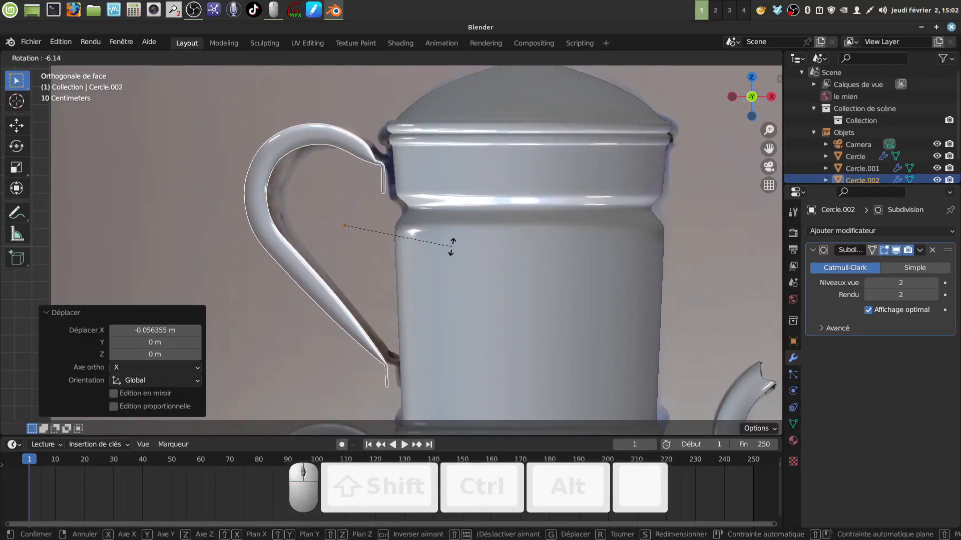
{"action": "left_click", "coordinate": [452, 245]}
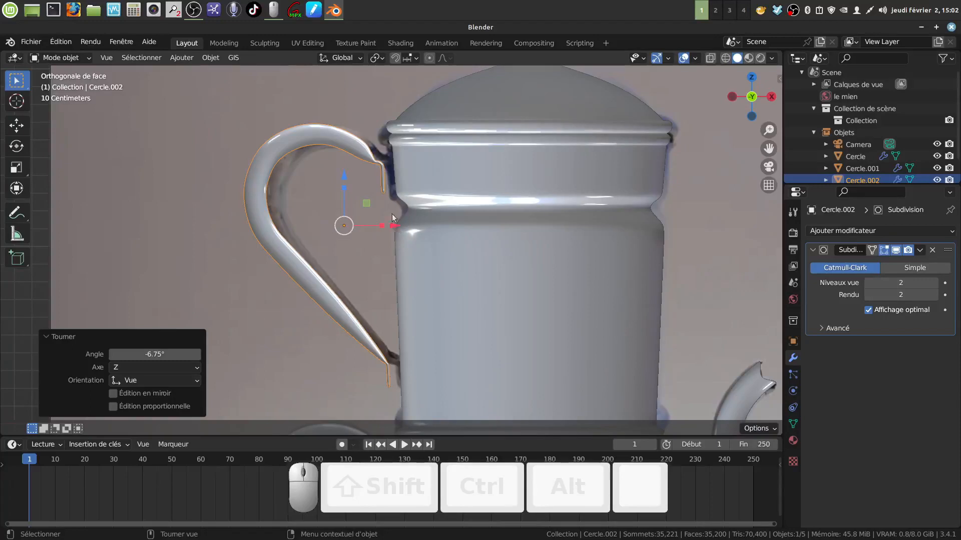
Step: Move the upper handle about 0.0564 m in X towards the body and about 0.031 m up in Z
{"action": "left_click_drag", "start_coordinate": [395, 227], "coordinate": [404, 219]}
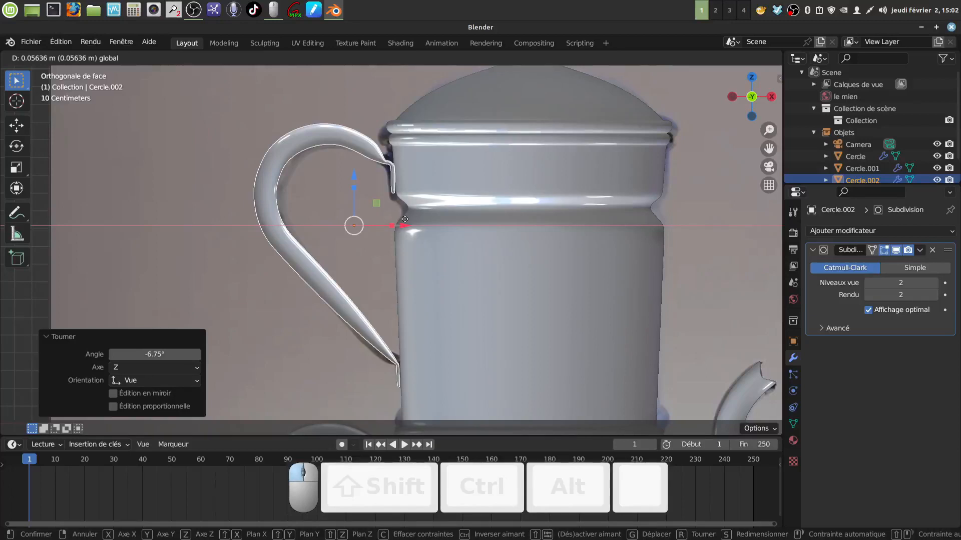
{"action": "left_click_drag", "start_coordinate": [404, 219], "coordinate": [404, 219]}
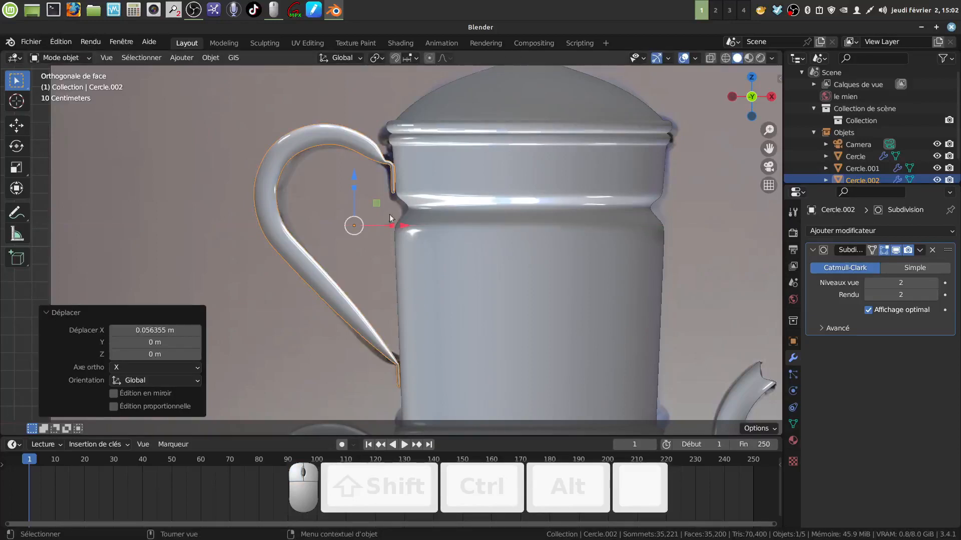
{"action": "left_click_drag", "start_coordinate": [354, 176], "coordinate": [354, 172]}
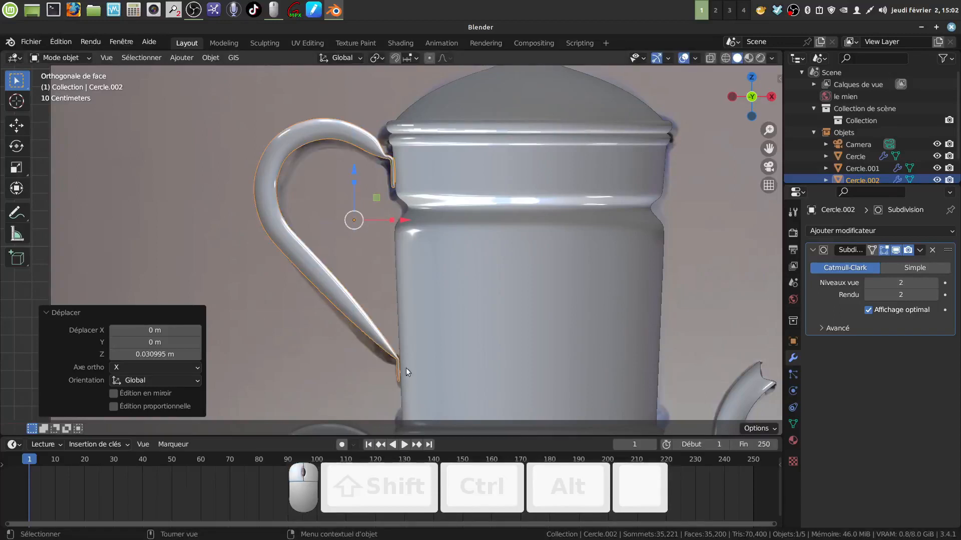
Step: Nudge the upper handle about 0.0019 m in X so its lower flattened end meets the pot body
{"action": "scroll", "coordinate": [439, 319], "scroll_direction": "up", "scroll_amount": 2}
{"action": "middle_click_drag", "start_coordinate": [451, 337], "coordinate": [439, 291], "text": "shift"}
{"action": "scroll", "coordinate": [460, 277], "scroll_direction": "down", "scroll_amount": 5}
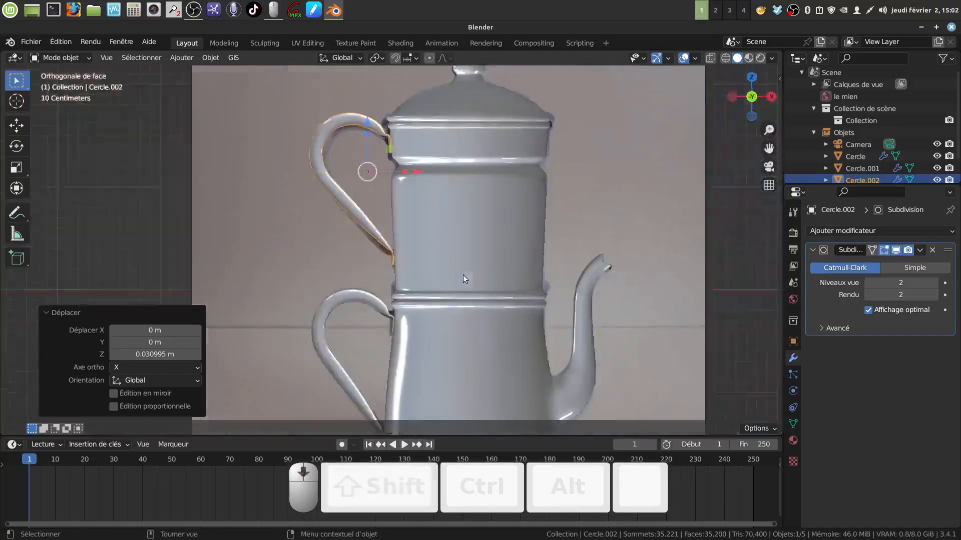
{"action": "scroll", "coordinate": [455, 277], "scroll_direction": "up", "scroll_amount": 6}
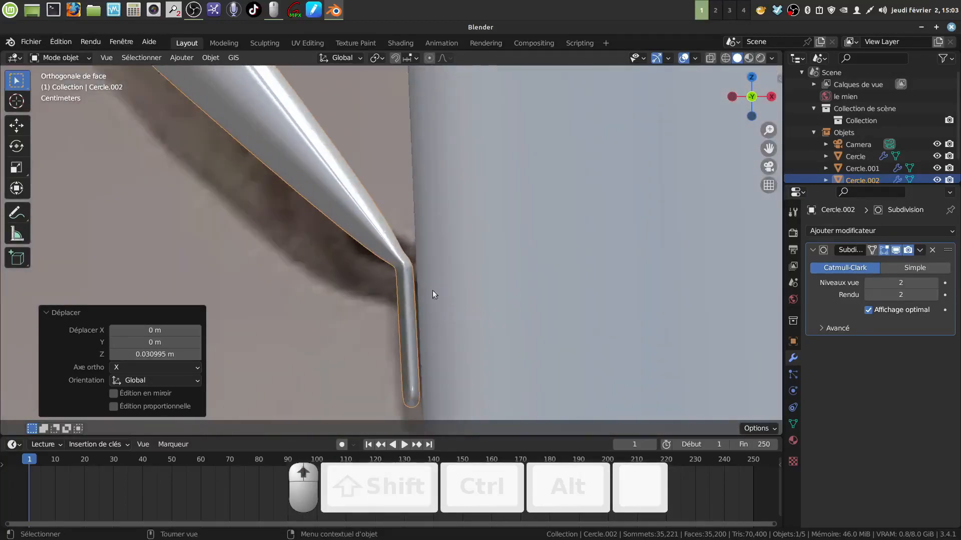
{"action": "key", "text": "g"}
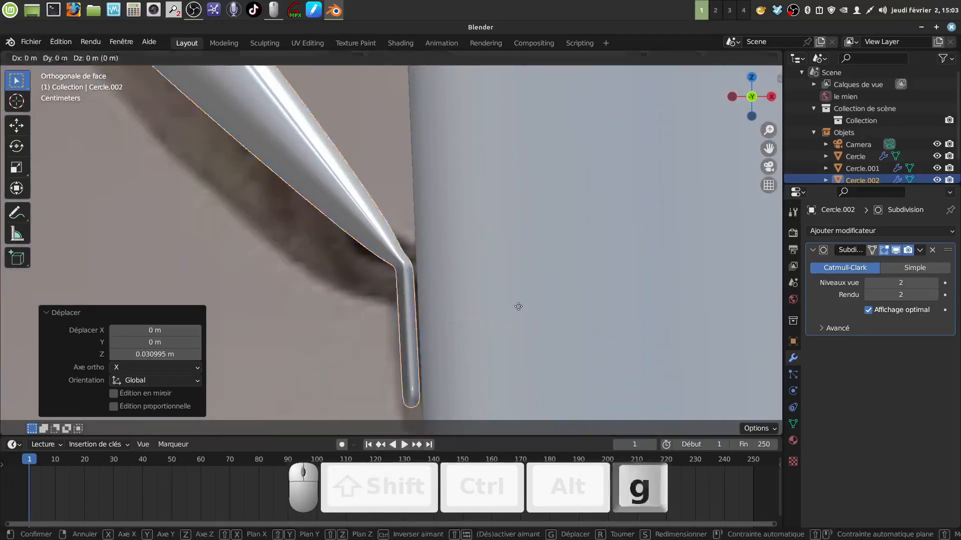
{"action": "key", "text": "x"}
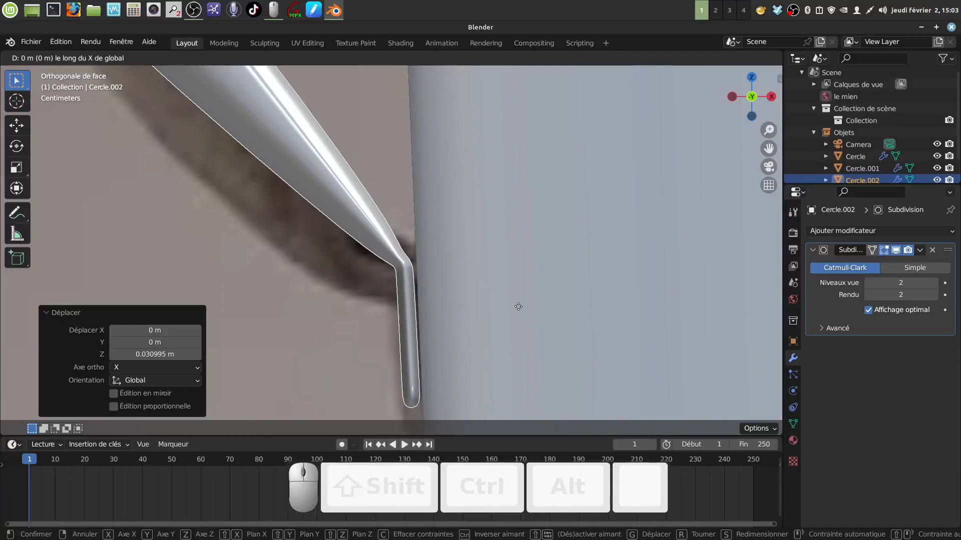
{"action": "key", "text": "shift"}
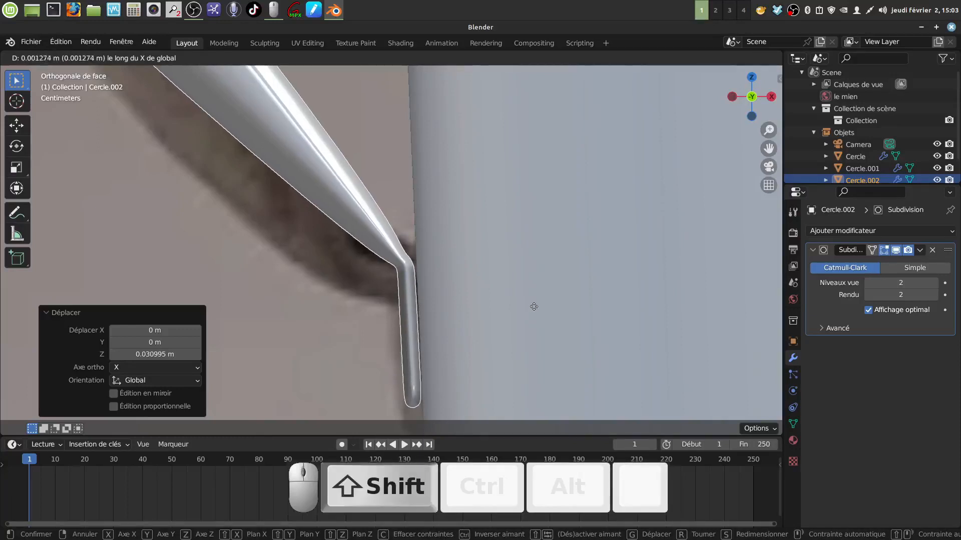
{"action": "left_click", "coordinate": [539, 306]}
{"action": "scroll", "coordinate": [470, 266], "scroll_direction": "down", "scroll_amount": 5}
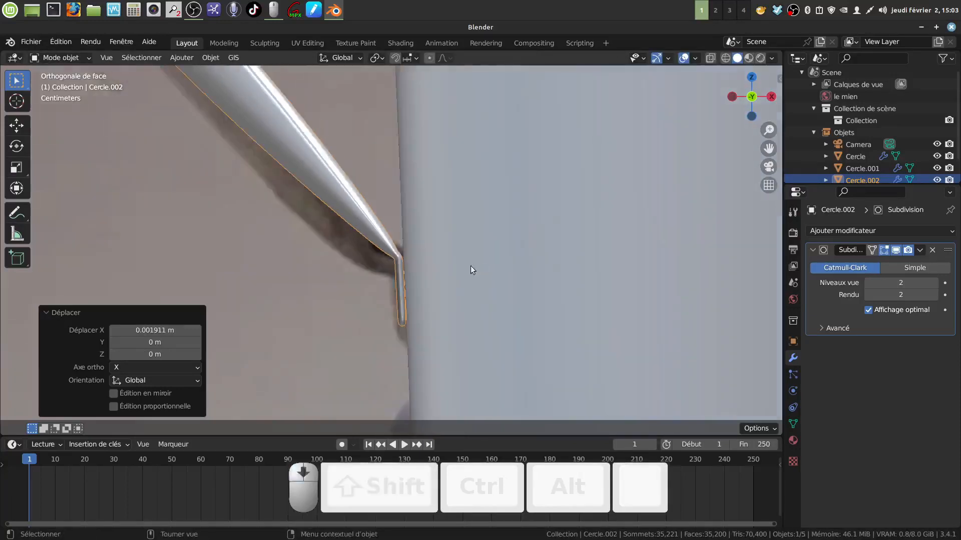
Step: Deselect the upper handle and examine its attachments and the whole pot from several angles
{"action": "middle_click_drag", "start_coordinate": [467, 322], "coordinate": [476, 369], "text": "shift"}
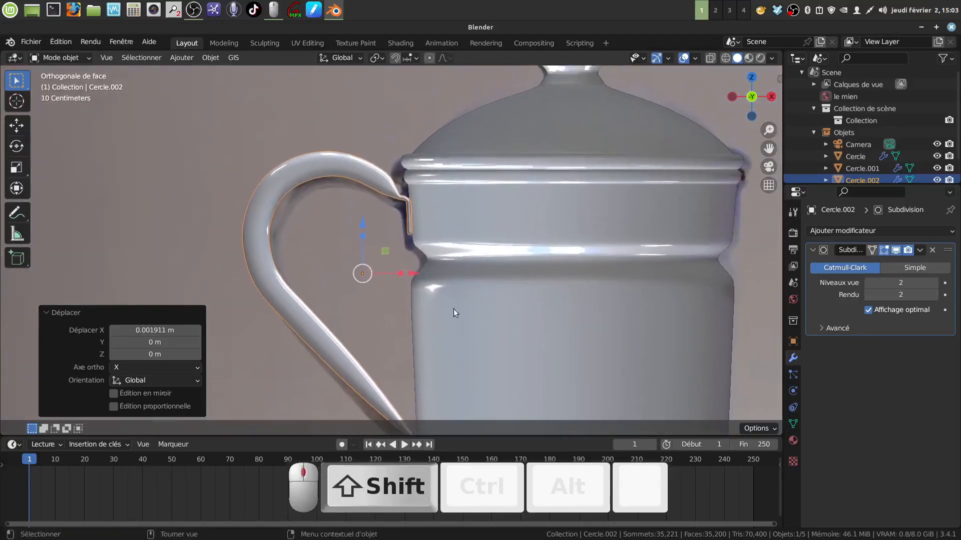
{"action": "scroll", "coordinate": [455, 305], "scroll_direction": "up", "scroll_amount": 4}
{"action": "middle_click_drag", "start_coordinate": [470, 205], "coordinate": [488, 237]}
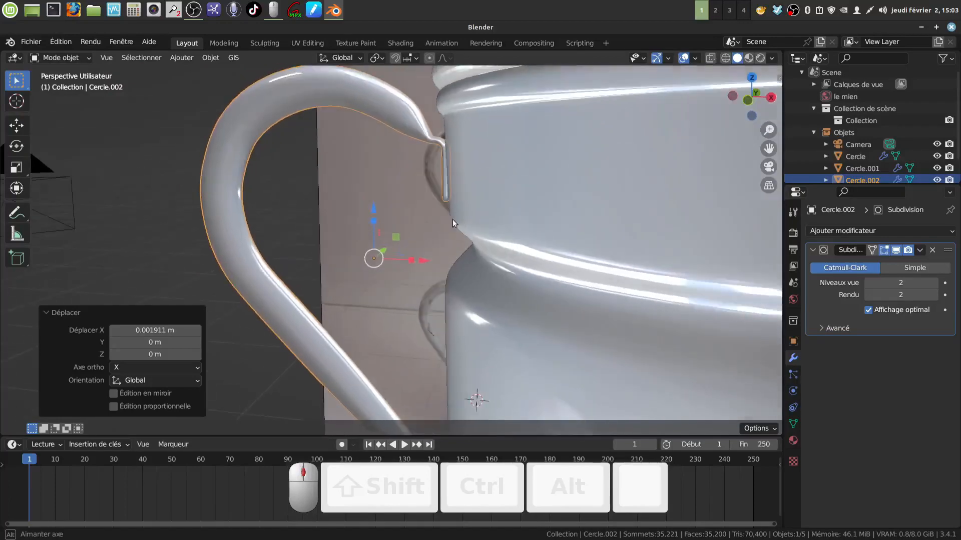
{"action": "scroll", "coordinate": [430, 310], "scroll_direction": "down", "scroll_amount": 5, "text": "shift"}
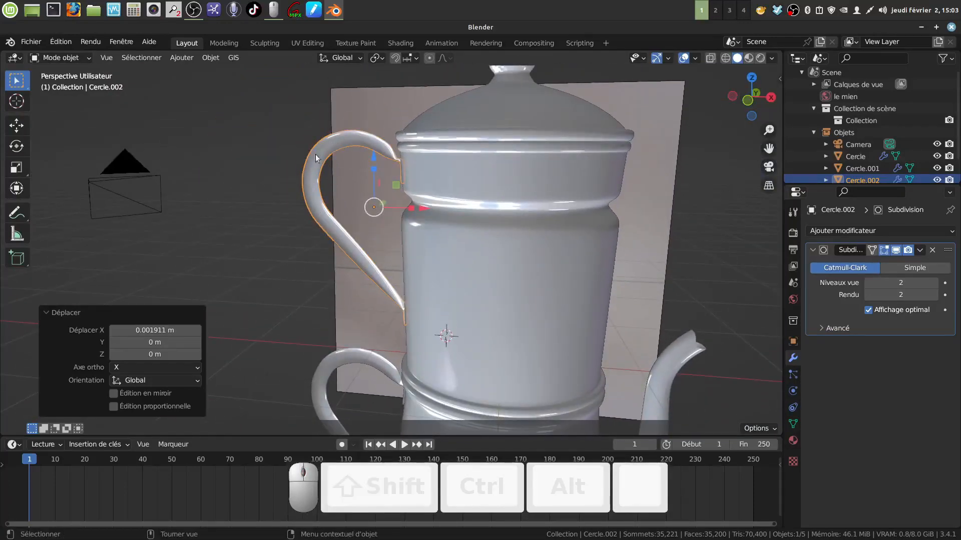
{"action": "left_click", "coordinate": [242, 241]}
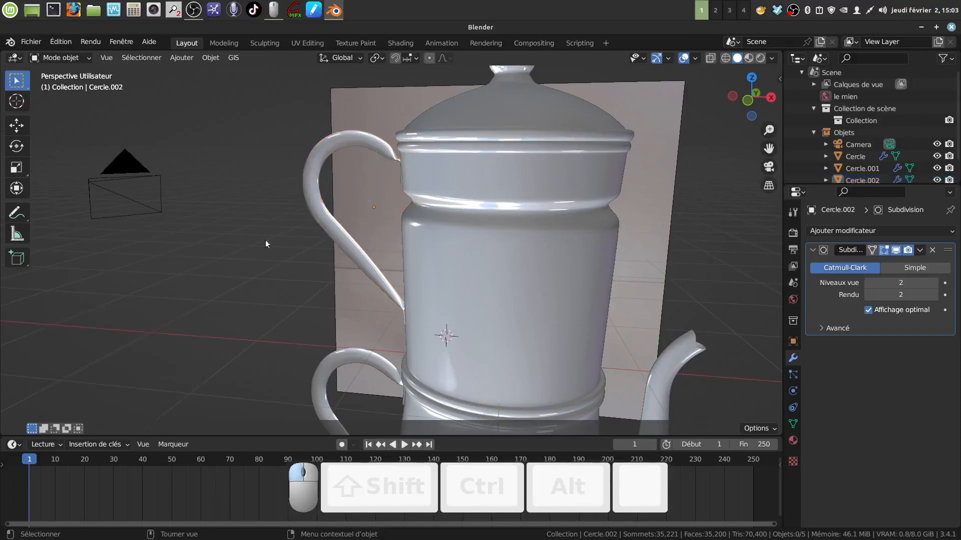
{"action": "scroll", "coordinate": [394, 216], "scroll_direction": "down", "scroll_amount": 6}
{"action": "middle_click_drag", "start_coordinate": [388, 225], "coordinate": [363, 225]}
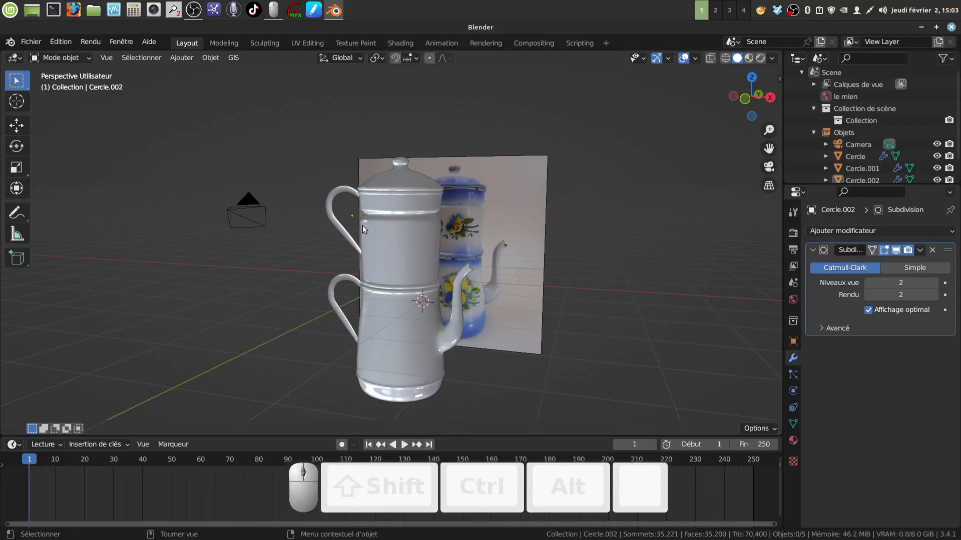
{"action": "middle_click_drag", "start_coordinate": [362, 225], "coordinate": [323, 251]}
{"action": "left_click", "coordinate": [326, 229]}
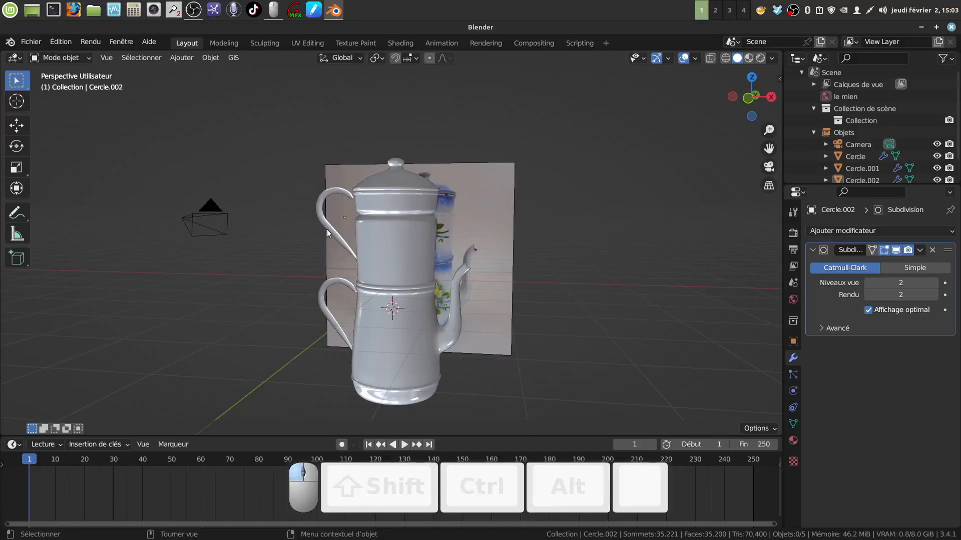
{"action": "left_click", "coordinate": [386, 262], "text": "shift"}
{"action": "right_click", "coordinate": [602, 258]}
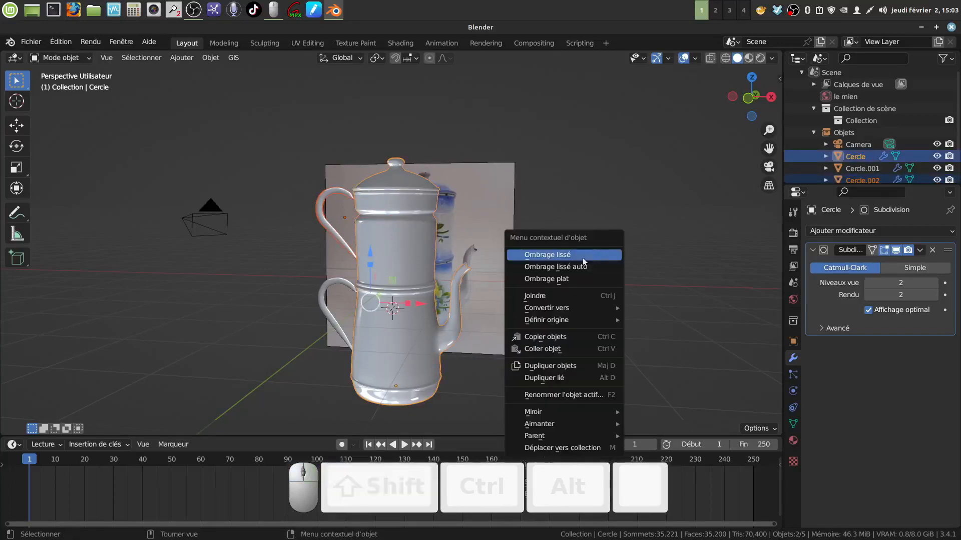
{"action": "left_click", "coordinate": [598, 255]}
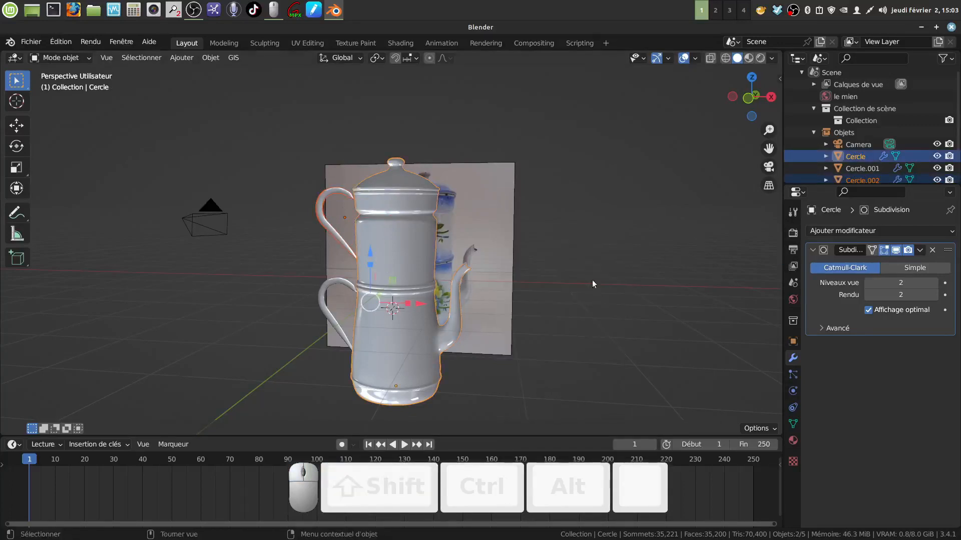
{"action": "left_click", "coordinate": [401, 242]}
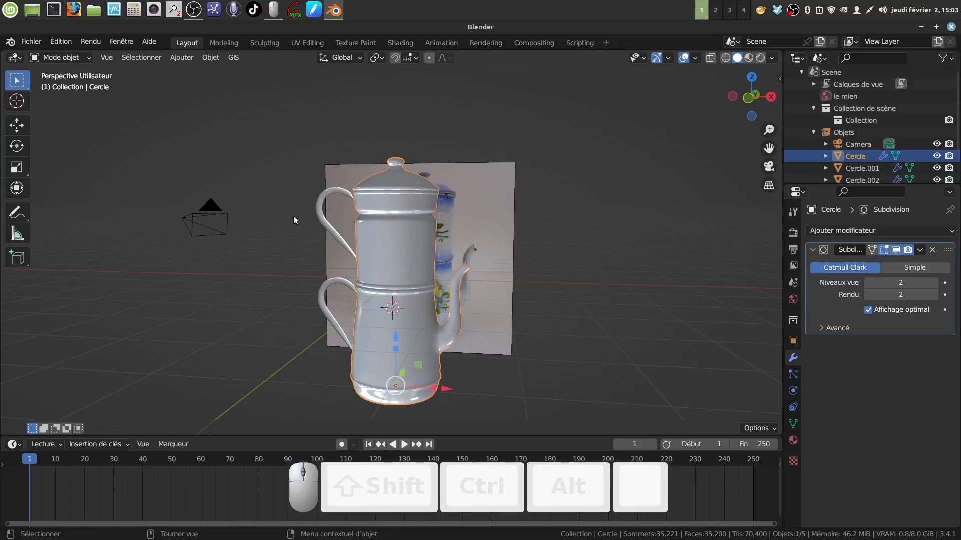
{"action": "left_click", "coordinate": [324, 223]}
Step: Join the lower and upper handles and merge them with the pot body into a single object
{"action": "left_click", "coordinate": [335, 280]}
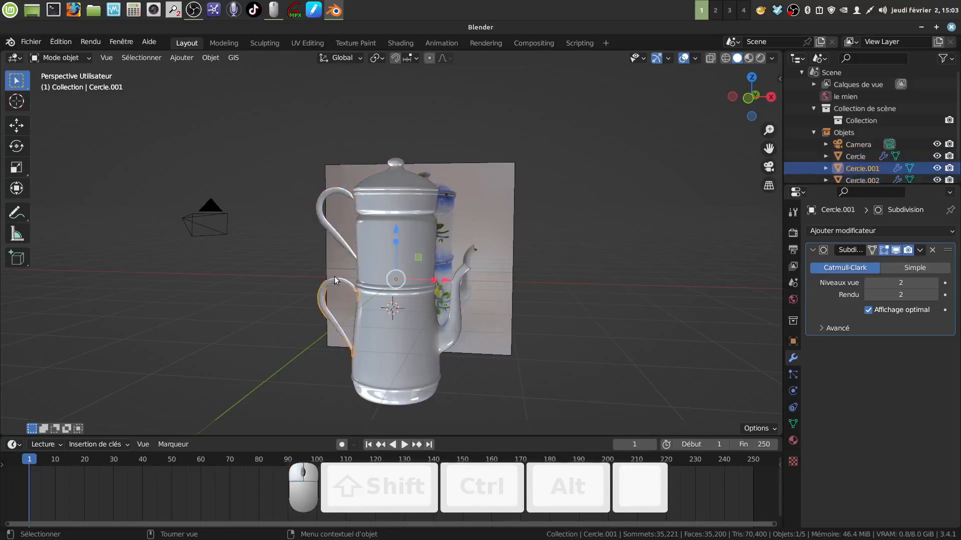
{"action": "left_click", "coordinate": [337, 239], "text": "shift"}
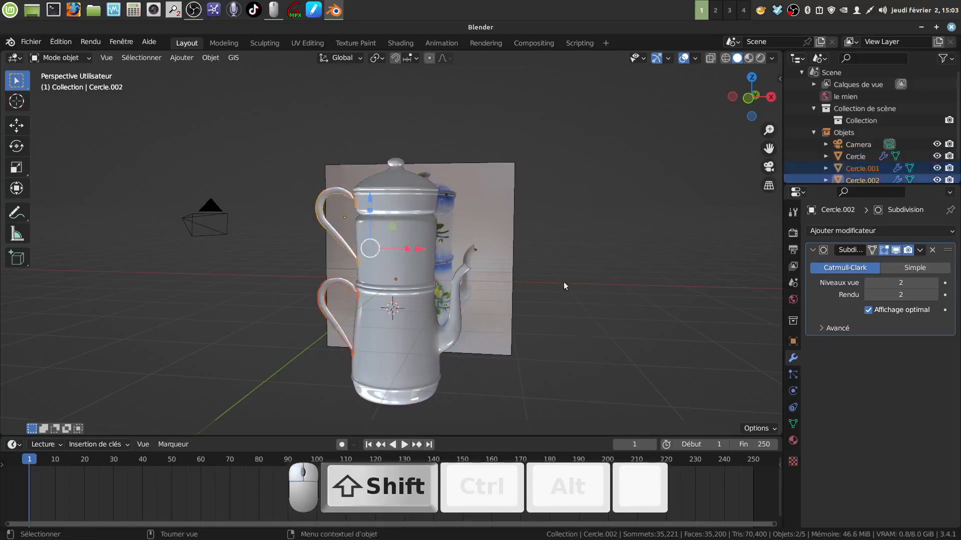
{"action": "right_click", "coordinate": [570, 278]}
{"action": "left_click", "coordinate": [528, 318]}
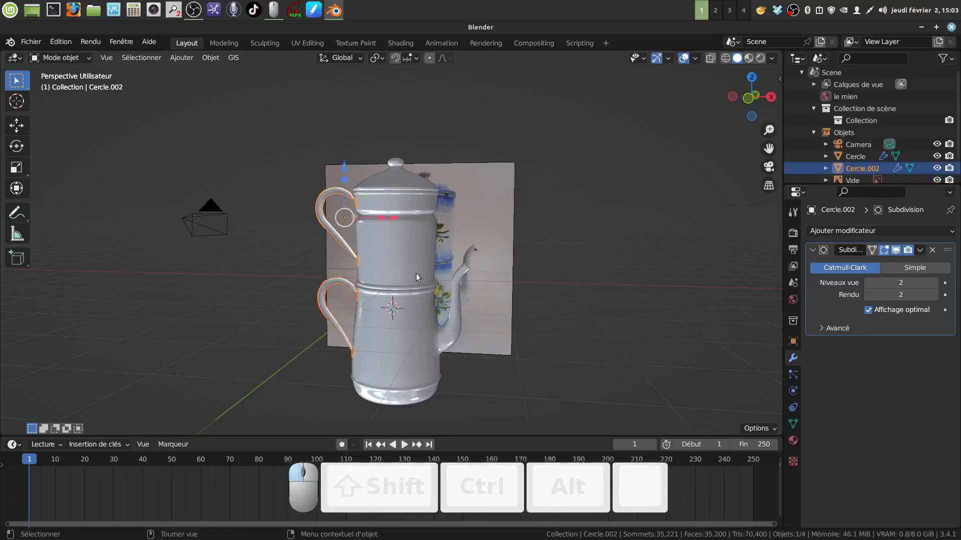
{"action": "left_click", "coordinate": [408, 266], "text": "shift"}
{"action": "right_click", "coordinate": [639, 264]}
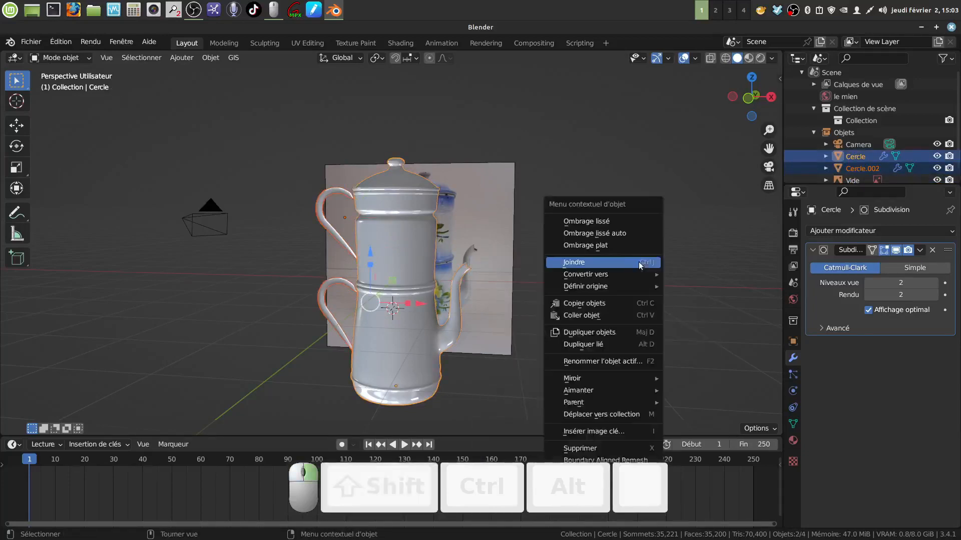
{"action": "left_click", "coordinate": [607, 262]}
Step: Scale the joined pot to about 0.960 along Z in front view
{"action": "middle_click_drag", "start_coordinate": [408, 320], "coordinate": [413, 288]}
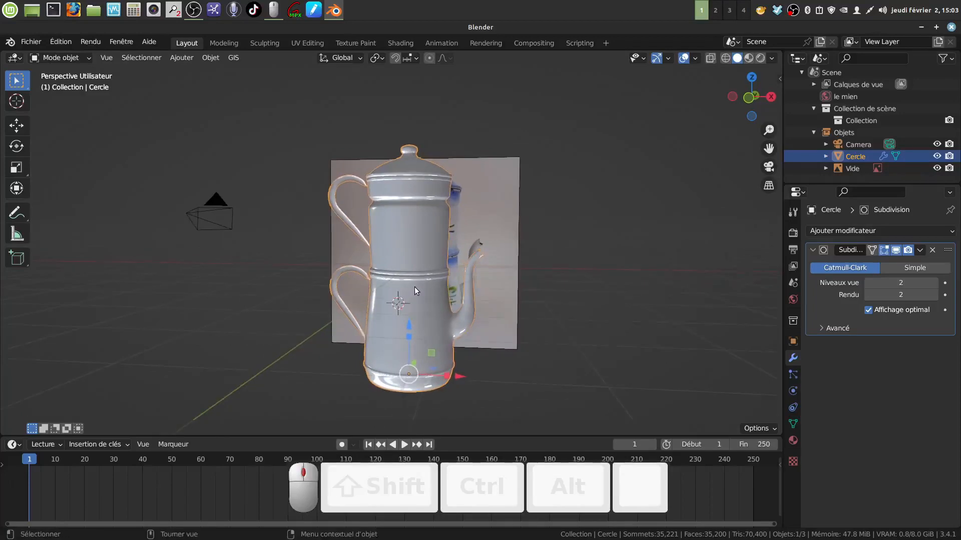
{"action": "key", "text": "KP_1"}
{"action": "scroll", "coordinate": [407, 291], "scroll_direction": "down", "scroll_amount": 1}
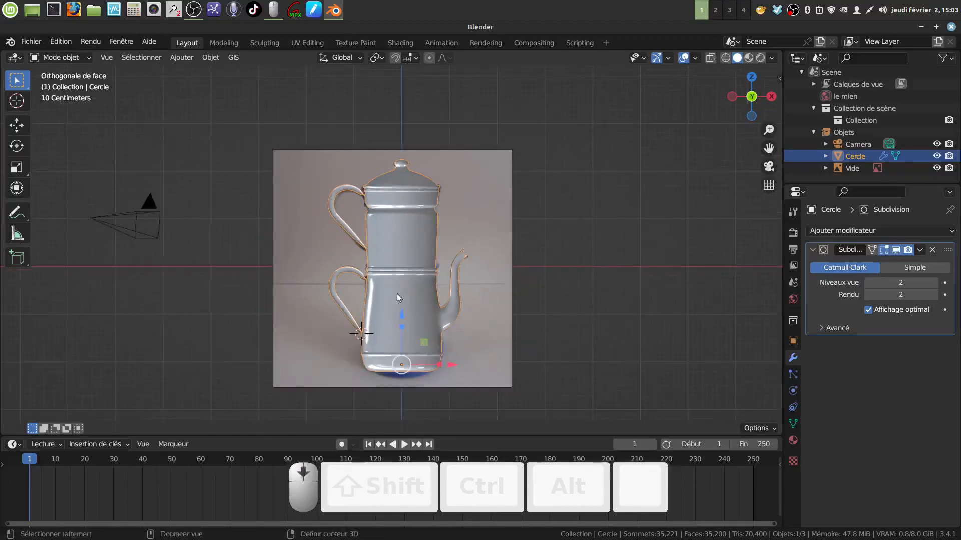
{"action": "middle_click_drag", "start_coordinate": [416, 353], "coordinate": [410, 324], "text": "shift"}
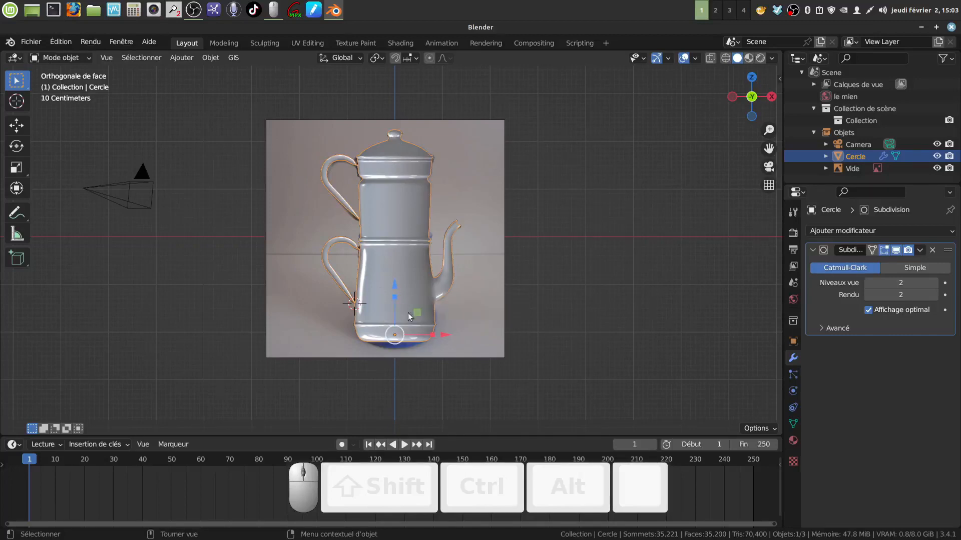
{"action": "left_click_drag", "start_coordinate": [395, 297], "coordinate": [395, 300]}
{"action": "scroll", "coordinate": [472, 290], "scroll_direction": "up", "scroll_amount": 3}
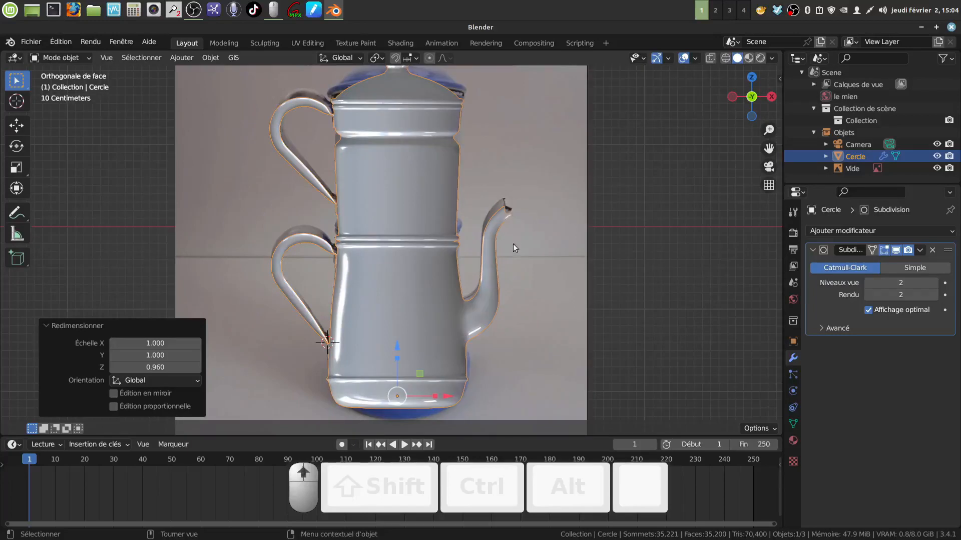
{"action": "scroll", "coordinate": [448, 307], "scroll_direction": "down", "scroll_amount": 2}
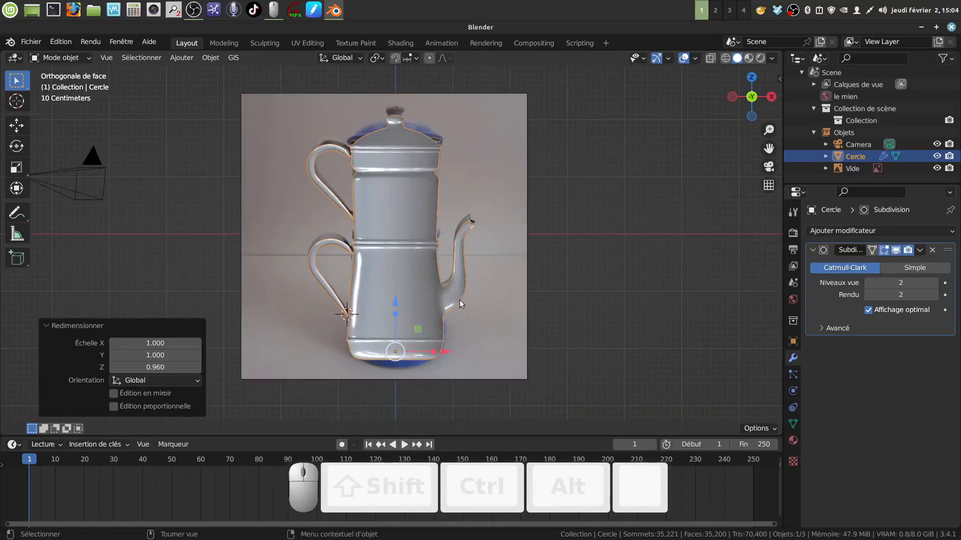
{"action": "key", "text": "Tab"}
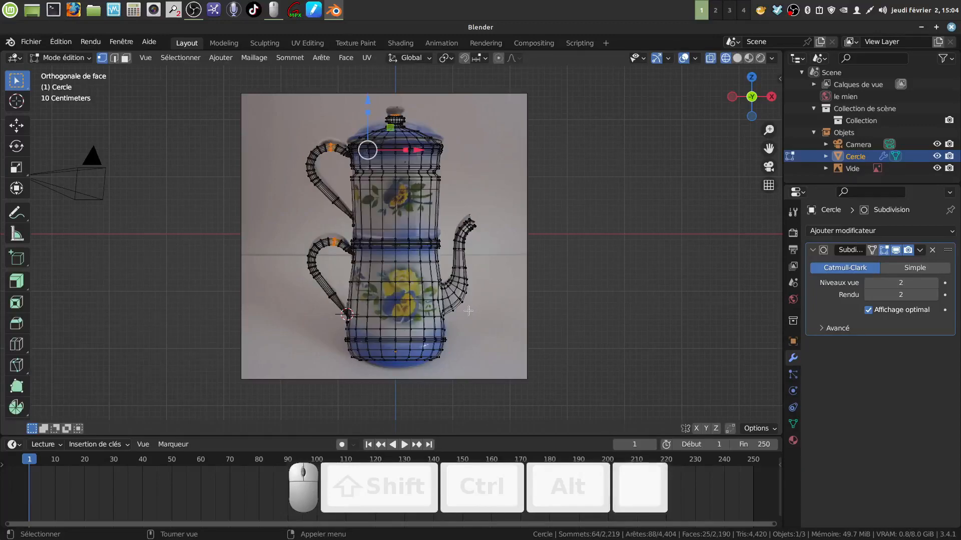
{"action": "key", "text": "a"}
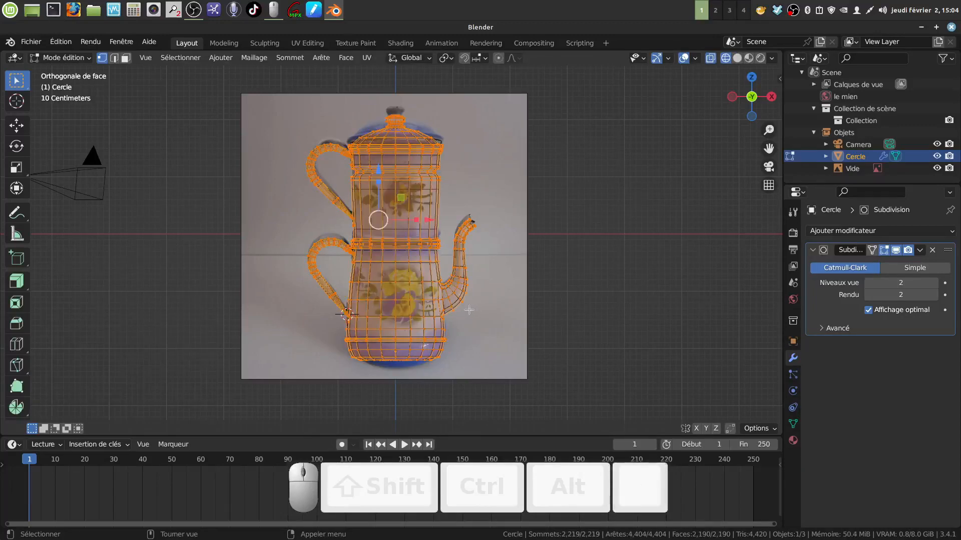
{"action": "key", "text": "z"}
{"action": "key", "text": "Tab"}
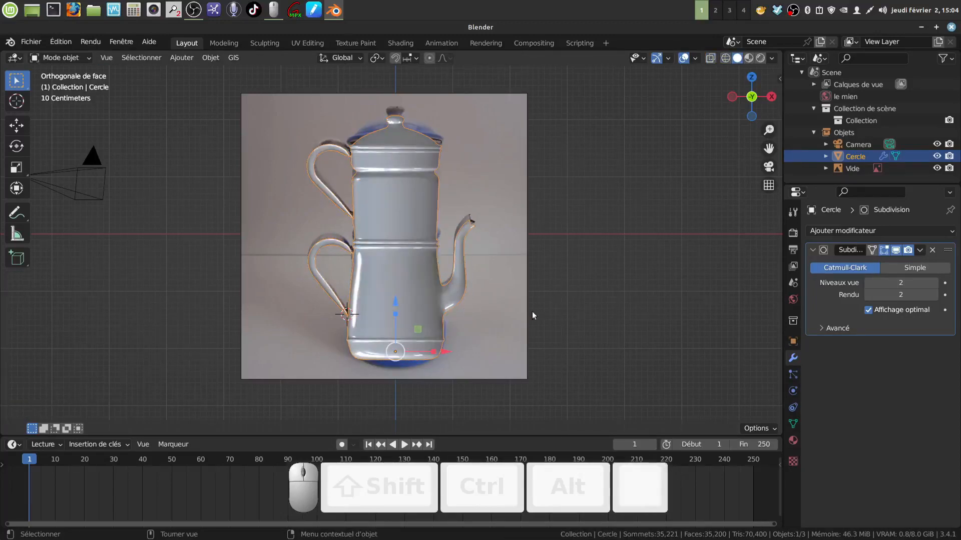
Step: Delete the reference image behind the coffee pot from the scene
{"action": "middle_click_drag", "start_coordinate": [465, 307], "coordinate": [471, 250]}
{"action": "scroll", "coordinate": [430, 325], "scroll_direction": "up", "scroll_amount": 4}
{"action": "scroll", "coordinate": [410, 278], "scroll_direction": "up", "scroll_amount": 3}
{"action": "left_click", "coordinate": [494, 222]}
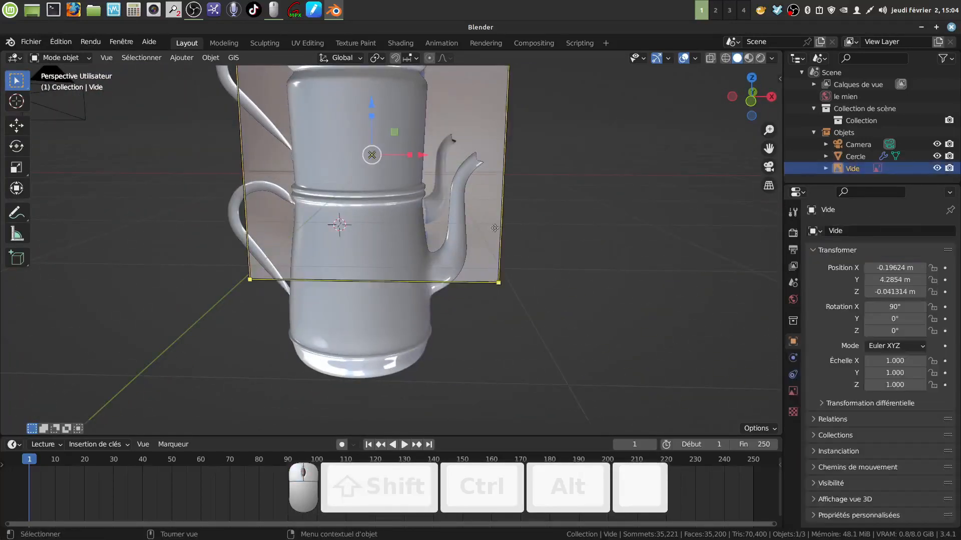
{"action": "key", "text": "x"}
{"action": "left_click", "coordinate": [509, 235]}
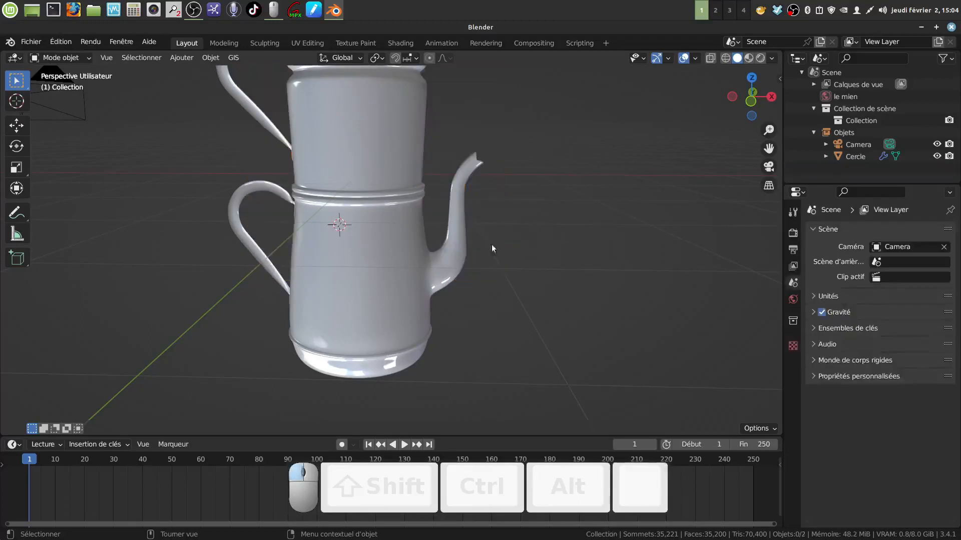
Step: Save the project as "cafetière tuto.blend" in the cafetière folder
{"action": "scroll", "coordinate": [415, 263], "scroll_direction": "down", "scroll_amount": 4}
{"action": "middle_click_drag", "start_coordinate": [415, 263], "coordinate": [418, 286], "text": "shift"}
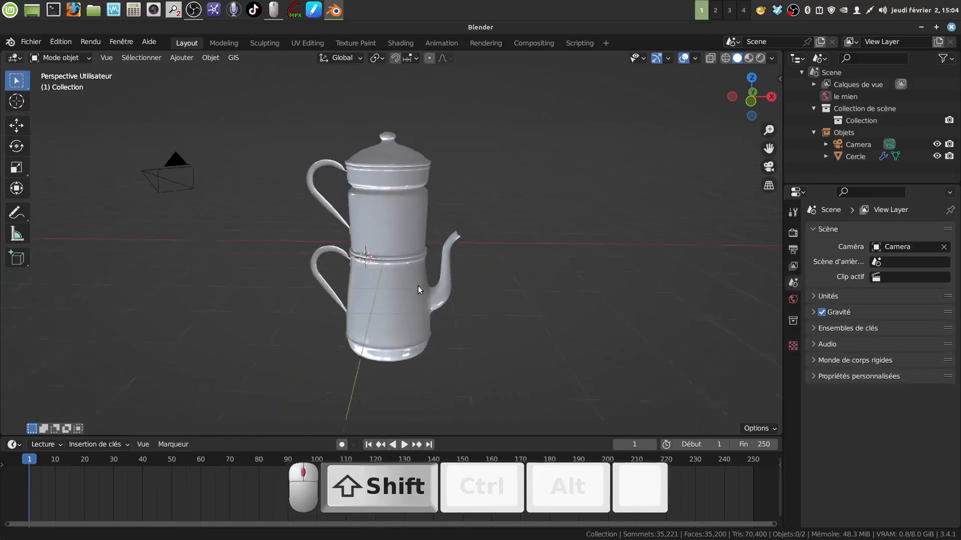
{"action": "left_click", "coordinate": [31, 41]}
{"action": "left_click", "coordinate": [68, 133]}
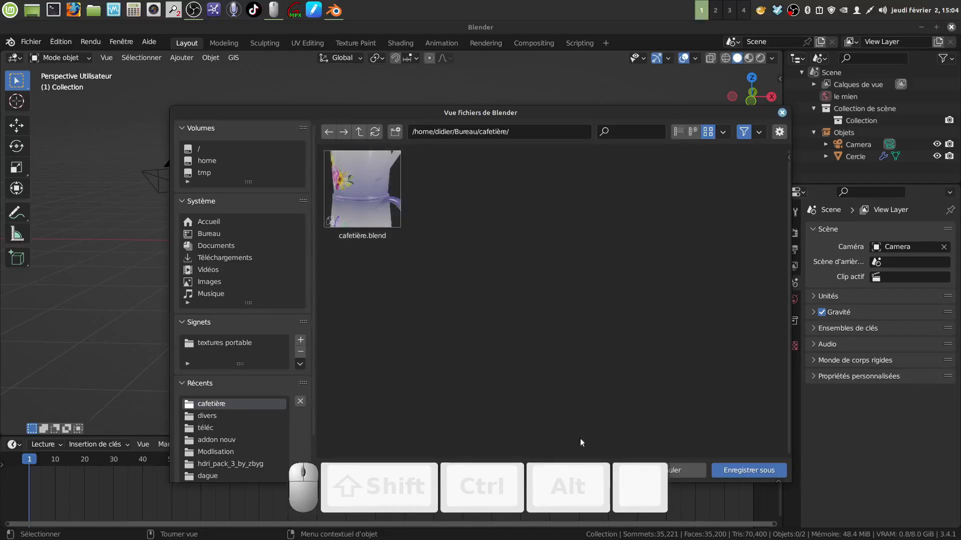
{"action": "left_click_drag", "start_coordinate": [550, 121], "coordinate": [499, 38]}
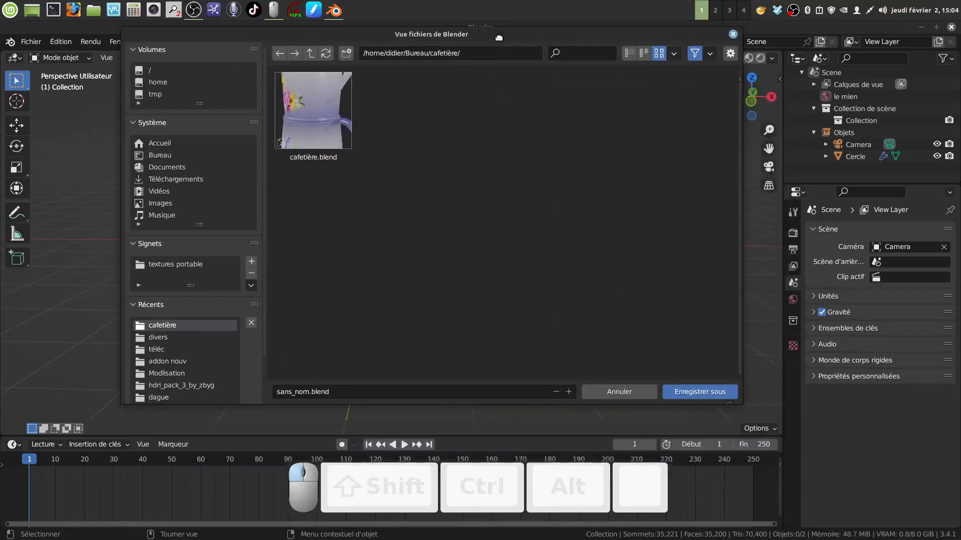
{"action": "left_click", "coordinate": [339, 395]}
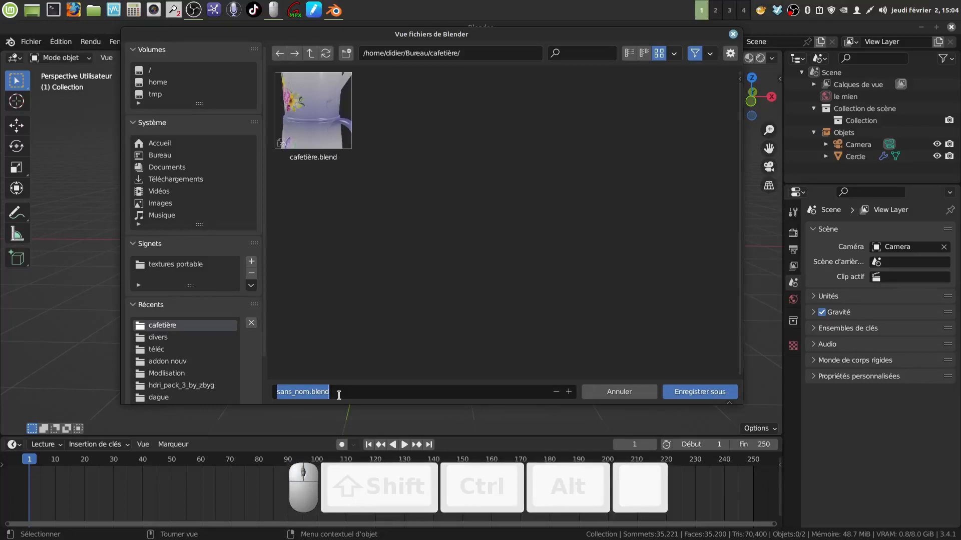
{"action": "key", "text": "BackSpace"}
{"action": "key", "text": "BackSpace"}
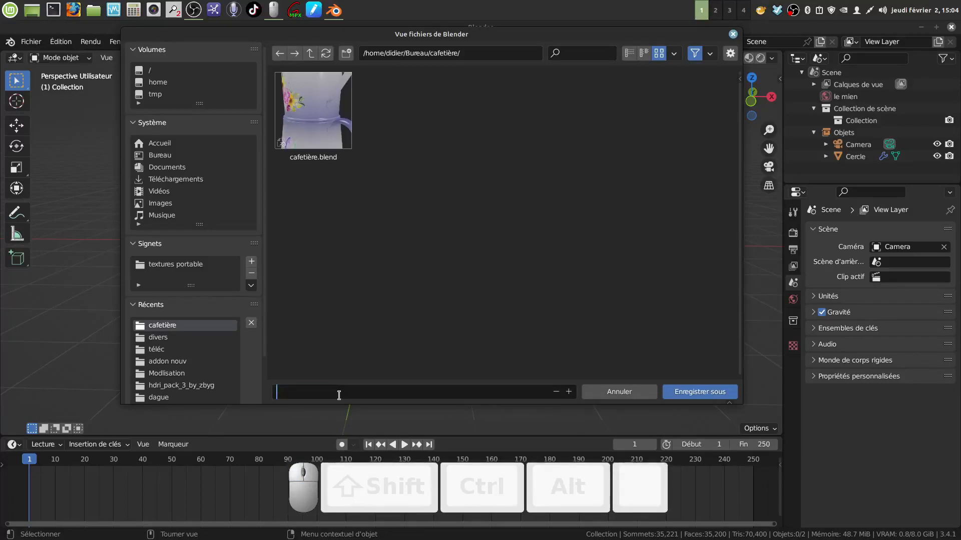
{"action": "type", "text": "cafetière tuto"}
{"action": "left_click", "coordinate": [444, 205]}
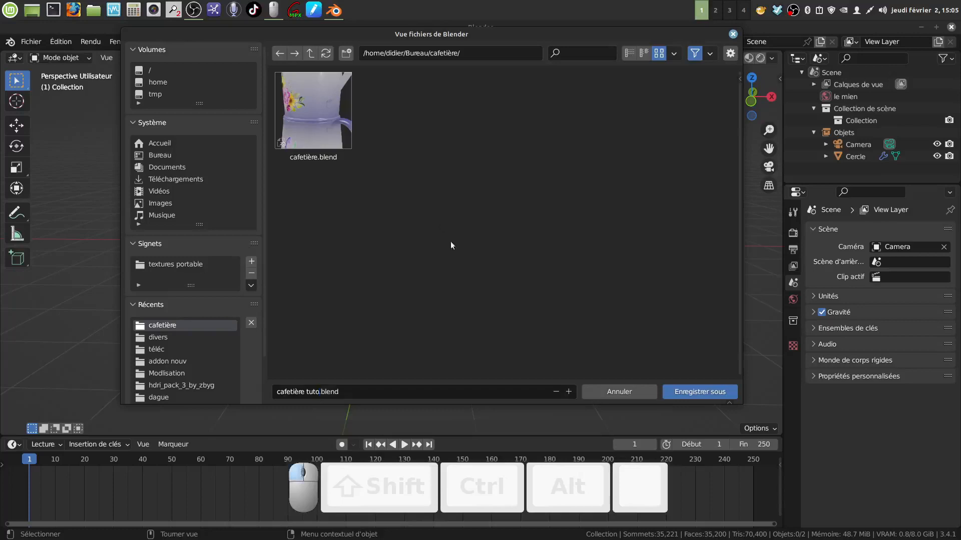
{"action": "left_click", "coordinate": [692, 393]}
Step: Examine the shading of the pot's body, handles and spout from several angles
{"action": "scroll", "coordinate": [530, 261], "scroll_direction": "up", "scroll_amount": 1}
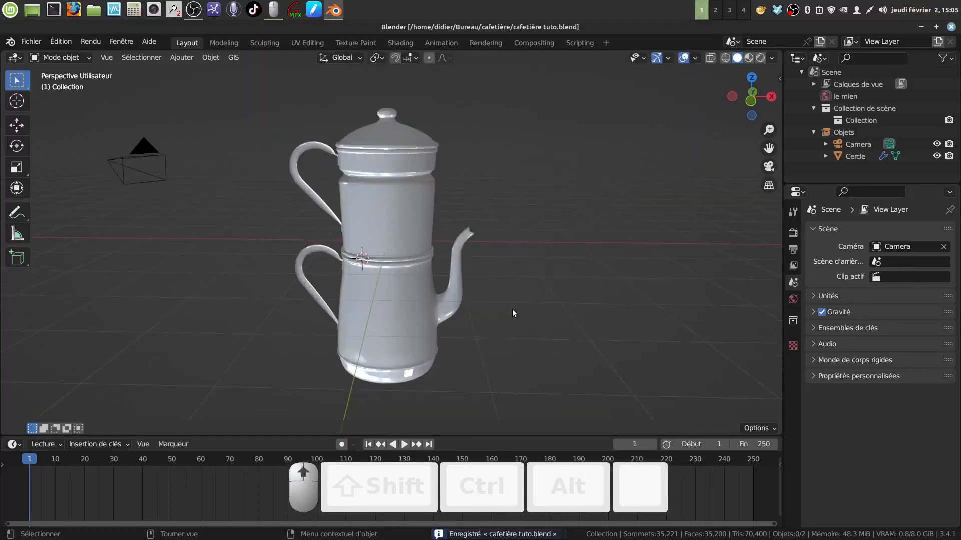
{"action": "middle_click_drag", "start_coordinate": [518, 262], "coordinate": [497, 230], "text": "shift"}
{"action": "scroll", "coordinate": [498, 260], "scroll_direction": "up", "scroll_amount": 3}
{"action": "mouse_move", "coordinate": [498, 288]}
{"action": "middle_mouse_down"}
{"action": "mouse_move", "coordinate": [472, 269]}
{"action": "mouse_move", "coordinate": [479, 251]}
{"action": "mouse_move", "coordinate": [507, 272]}
{"action": "mouse_move", "coordinate": [455, 240]}
{"action": "mouse_move", "coordinate": [447, 263]}
{"action": "mouse_move", "coordinate": [488, 276]}
{"action": "mouse_move", "coordinate": [476, 276]}
{"action": "mouse_move", "coordinate": [510, 259]}
{"action": "mouse_move", "coordinate": [480, 293]}
{"action": "mouse_move", "coordinate": [512, 289]}
{"action": "middle_mouse_up"}
{"action": "middle_click_drag", "start_coordinate": [474, 293], "coordinate": [465, 286]}
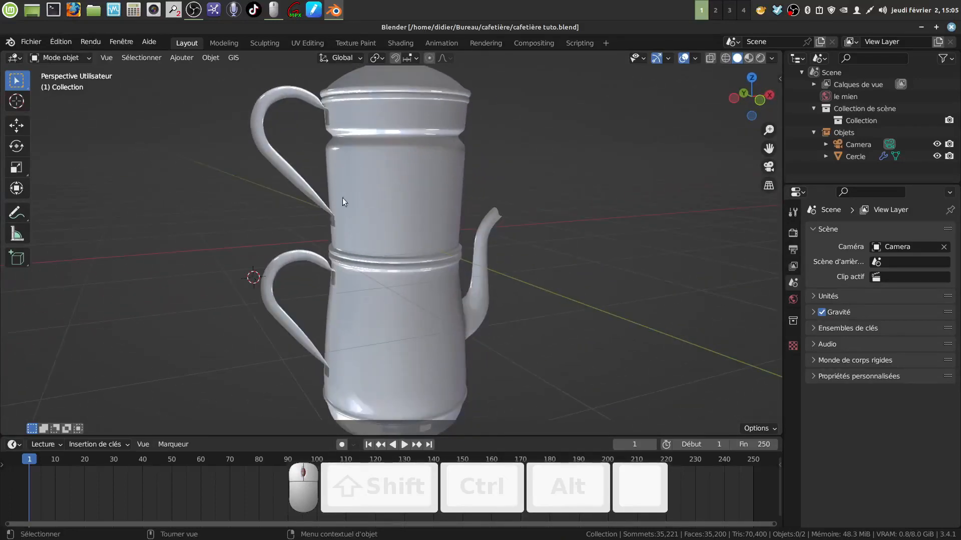
{"action": "mouse_move", "coordinate": [364, 211]}
{"action": "middle_mouse_down"}
{"action": "mouse_move", "coordinate": [391, 202]}
{"action": "mouse_move", "coordinate": [367, 216]}
{"action": "middle_mouse_up"}
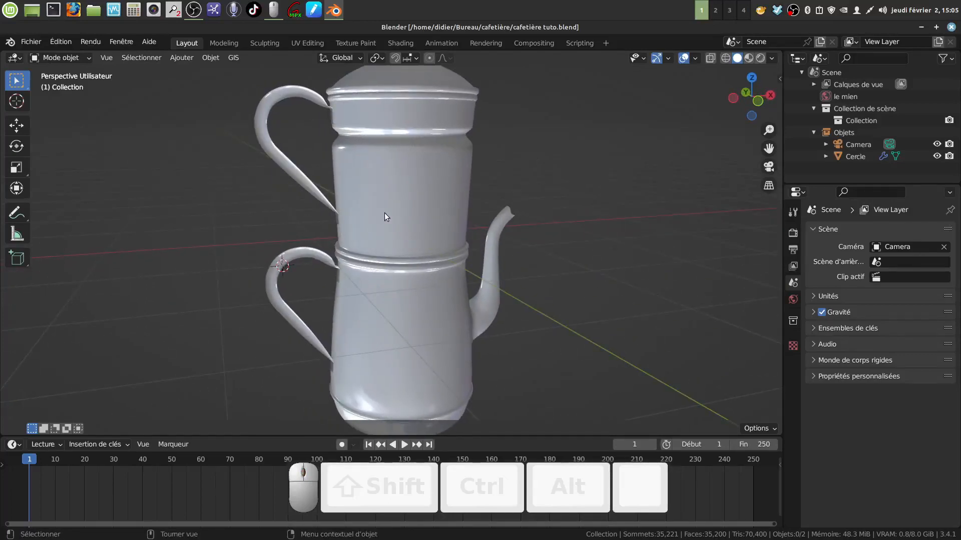
Step: Select the coffee pot and turn on the face orientation overlay to check its normals
{"action": "left_click", "coordinate": [384, 212]}
{"action": "key", "text": "Tab"}
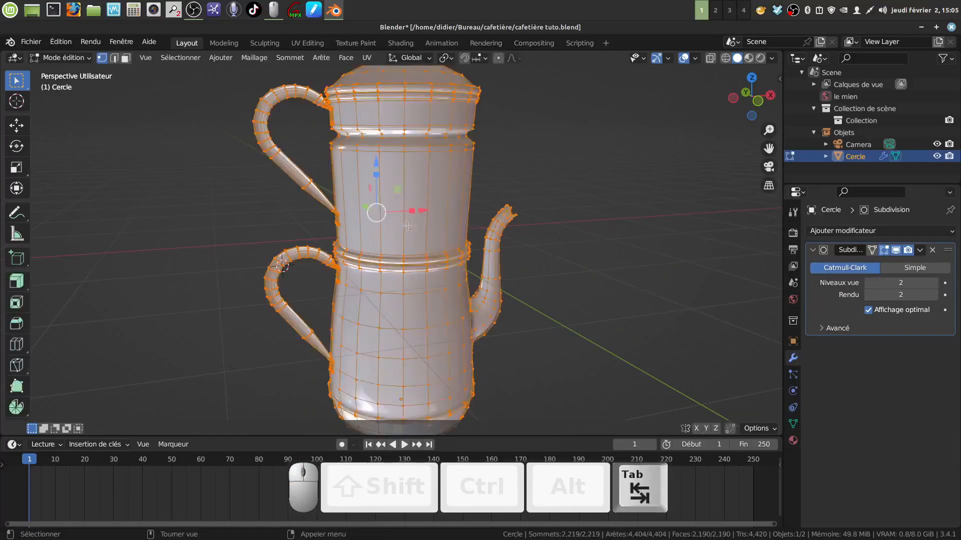
{"action": "key", "text": "Tab"}
{"action": "scroll", "coordinate": [410, 232], "scroll_direction": "down", "scroll_amount": 3}
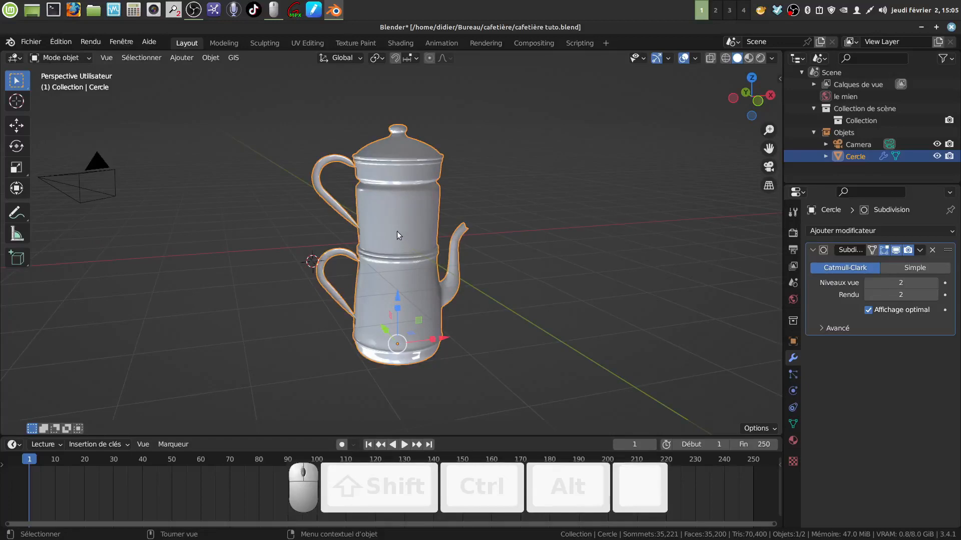
{"action": "key", "text": "q"}
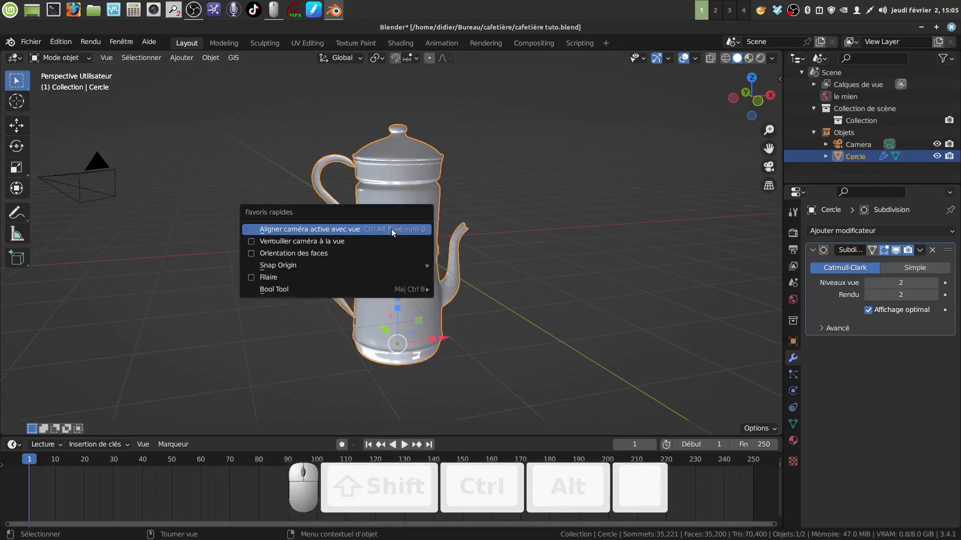
{"action": "left_click", "coordinate": [254, 257]}
{"action": "scroll", "coordinate": [442, 259], "scroll_direction": "up", "scroll_amount": 3}
{"action": "mouse_move", "coordinate": [442, 259]}
{"action": "middle_mouse_down"}
{"action": "mouse_move", "coordinate": [466, 256]}
{"action": "mouse_move", "coordinate": [430, 252]}
{"action": "middle_mouse_up"}
Step: Select all linked geometry of the pot body and spout in the mesh and flip its normals
{"action": "key", "text": "Tab"}
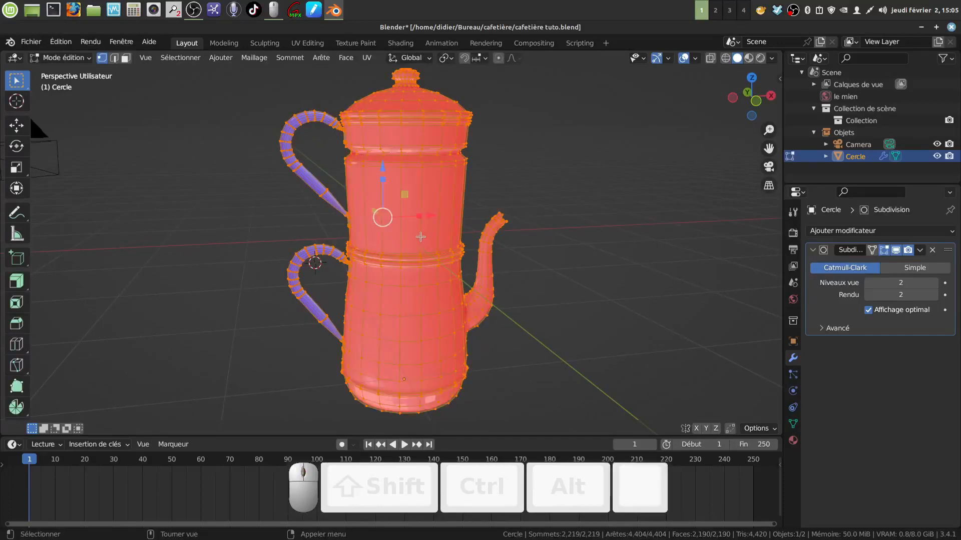
{"action": "left_click", "coordinate": [421, 237]}
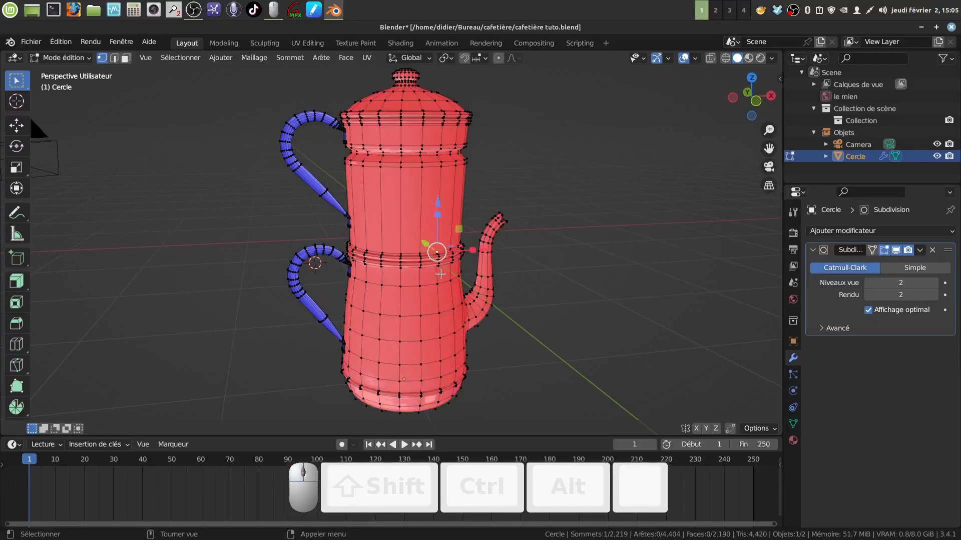
{"action": "key", "text": "ctrl+l"}
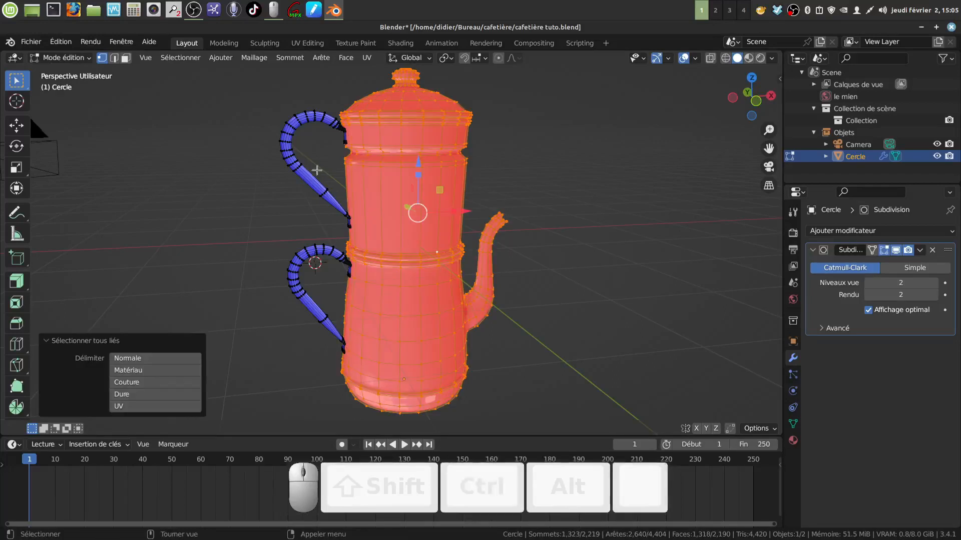
{"action": "left_click", "coordinate": [257, 59]}
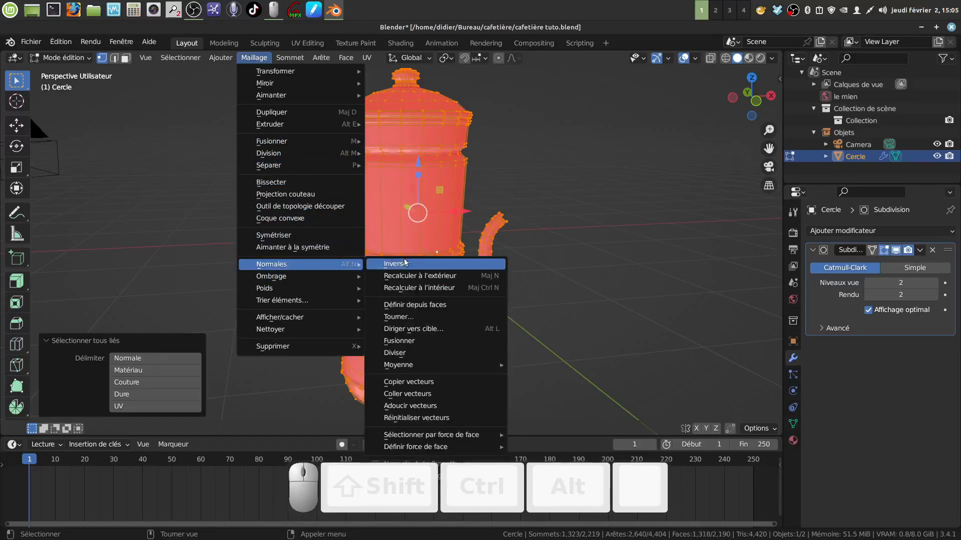
{"action": "left_click", "coordinate": [405, 264]}
{"action": "key", "text": "Tab"}
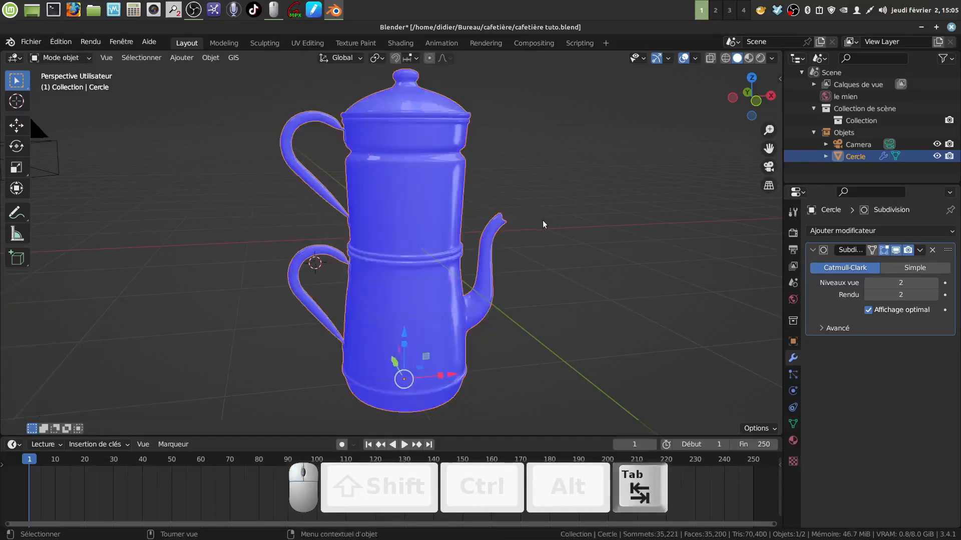
Step: Turn off the face orientation overlay and deselect the coffee pot
{"action": "key", "text": "q"}
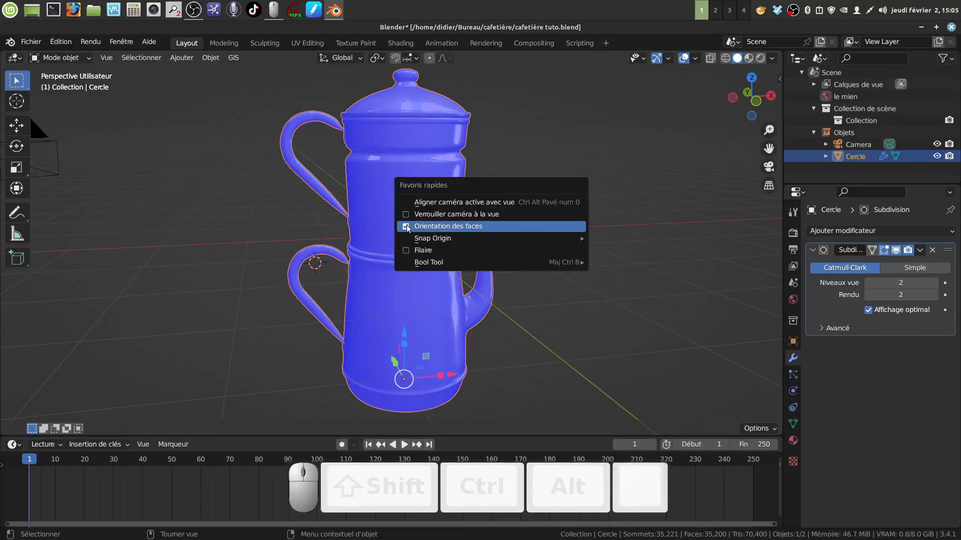
{"action": "left_click", "coordinate": [422, 227]}
{"action": "left_click", "coordinate": [476, 215]}
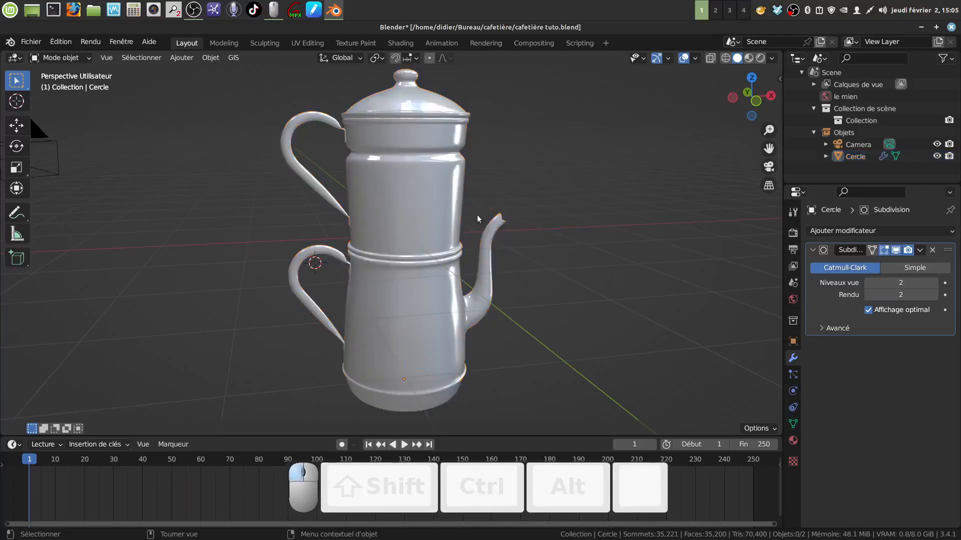
{"action": "mouse_move", "coordinate": [476, 215]}
{"action": "middle_mouse_down"}
{"action": "mouse_move", "coordinate": [513, 199]}
{"action": "mouse_move", "coordinate": [470, 215]}
{"action": "middle_mouse_up"}
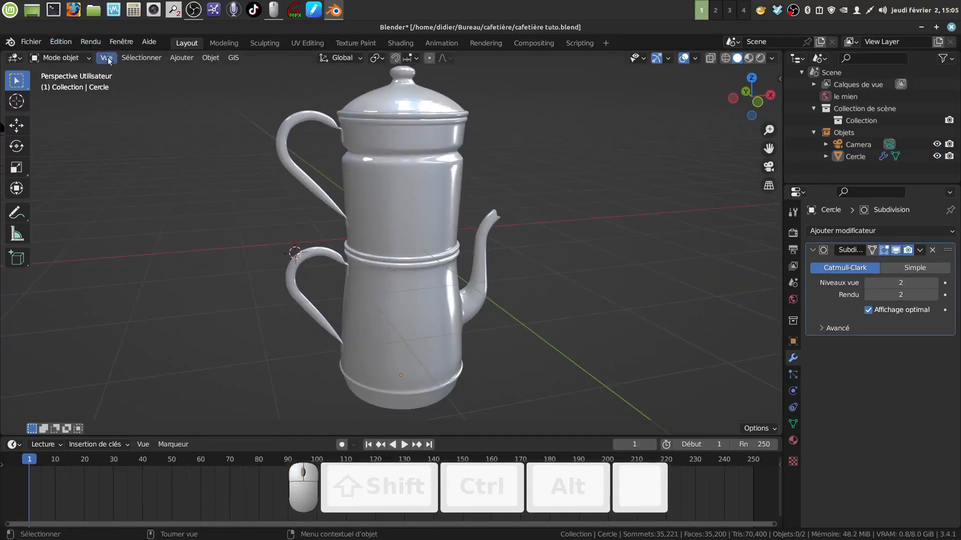
Step: Save the corrected coffee pot to the existing project file
{"action": "left_click", "coordinate": [31, 42]}
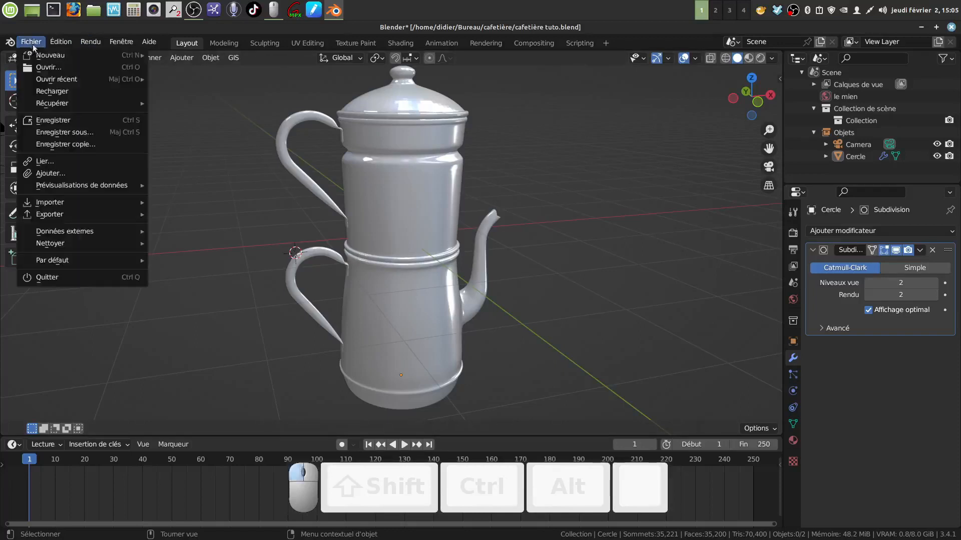
{"action": "left_click", "coordinate": [64, 122]}
{"action": "middle_click_drag", "start_coordinate": [496, 236], "coordinate": [440, 257]}
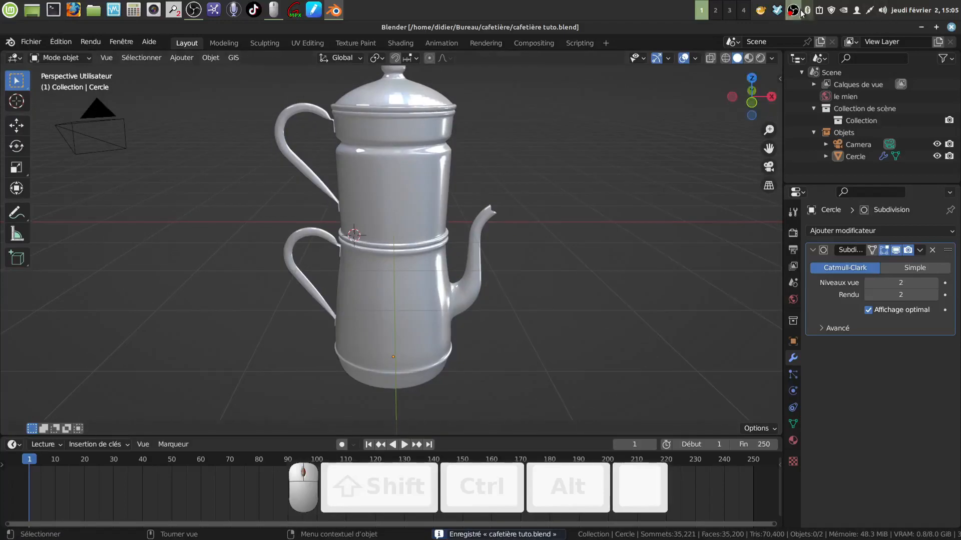